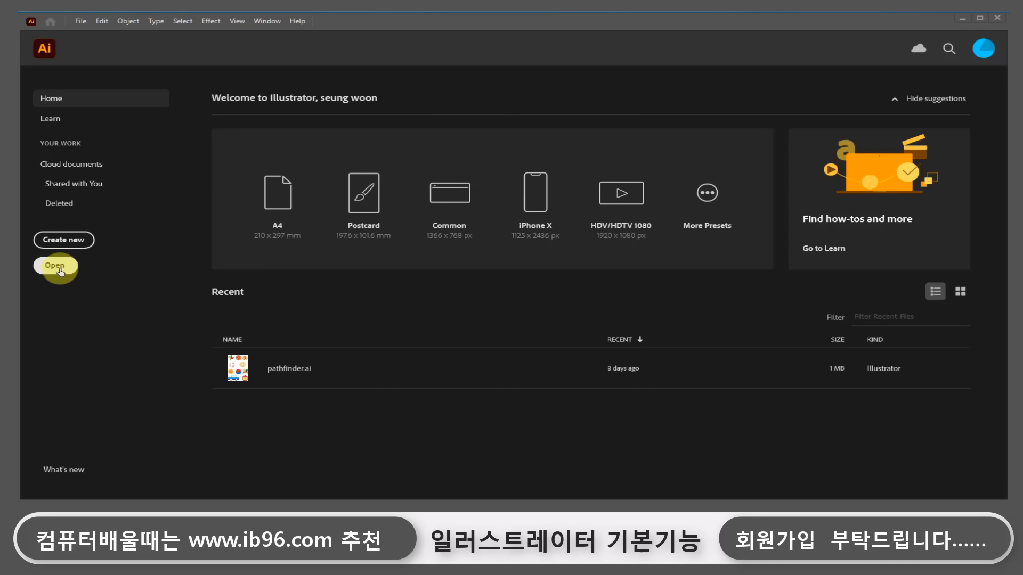
Create a new document from the recent Common preset at 1366 x 768 px.
click(74, 244)
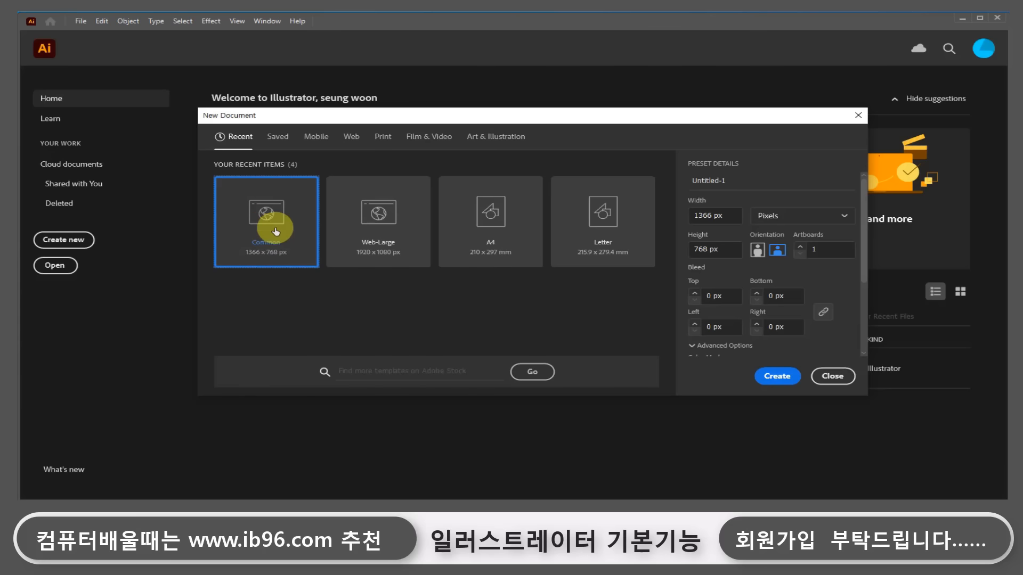
click(777, 377)
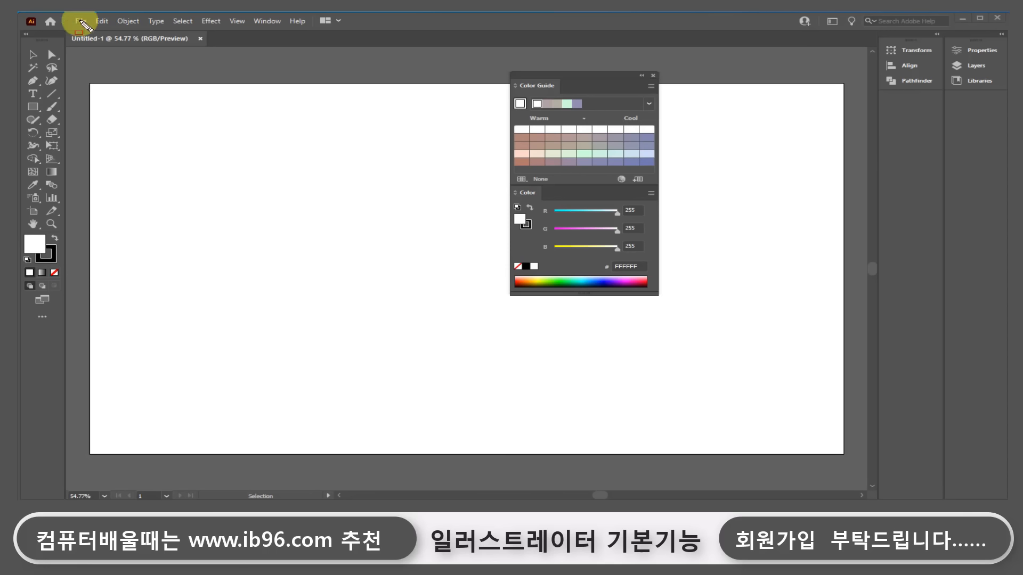
drag(65, 13, 337, 31)
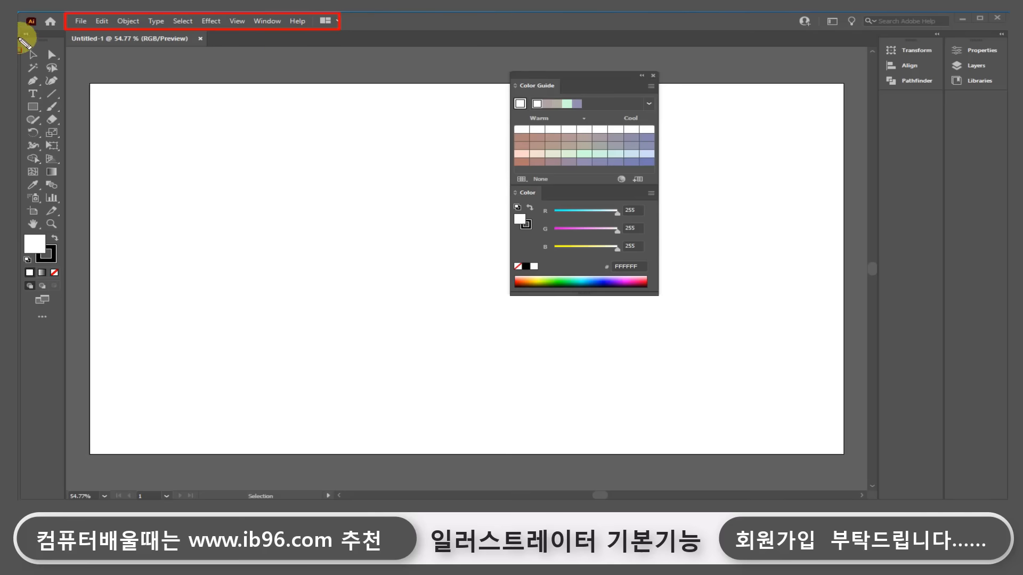
mouse_move(20, 32)
mouse_down()
mouse_move(75, 384)
mouse_move(65, 395)
mouse_up()
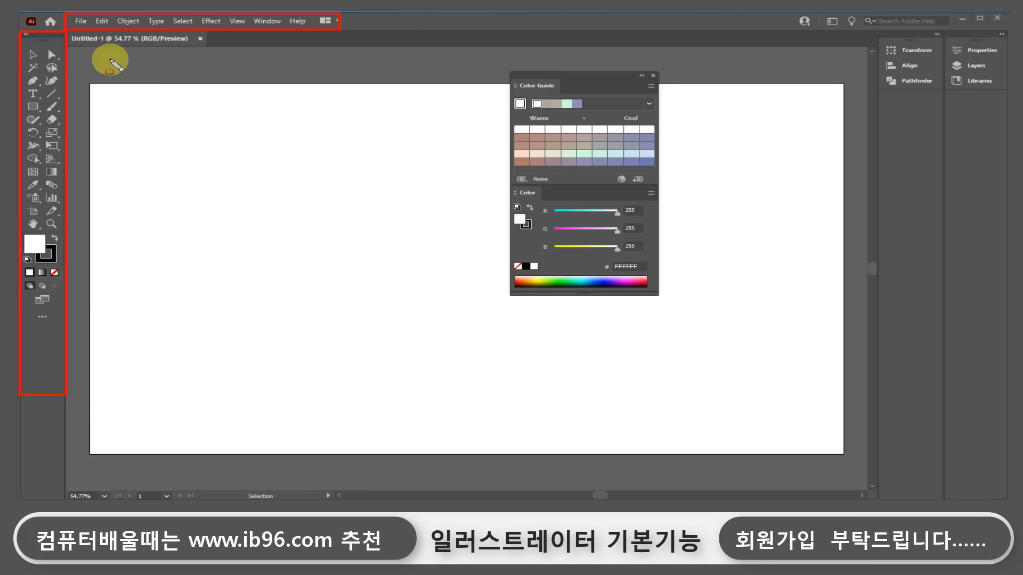
mouse_move(68, 35)
mouse_down()
mouse_move(353, 217)
mouse_move(861, 481)
mouse_up()
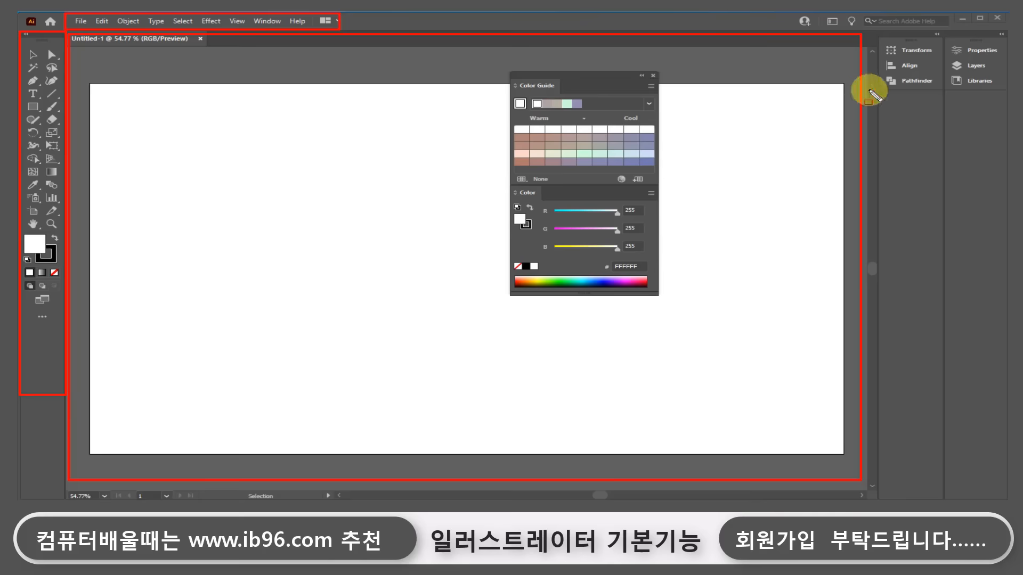
drag(880, 32, 976, 248)
drag(991, 296, 1006, 421)
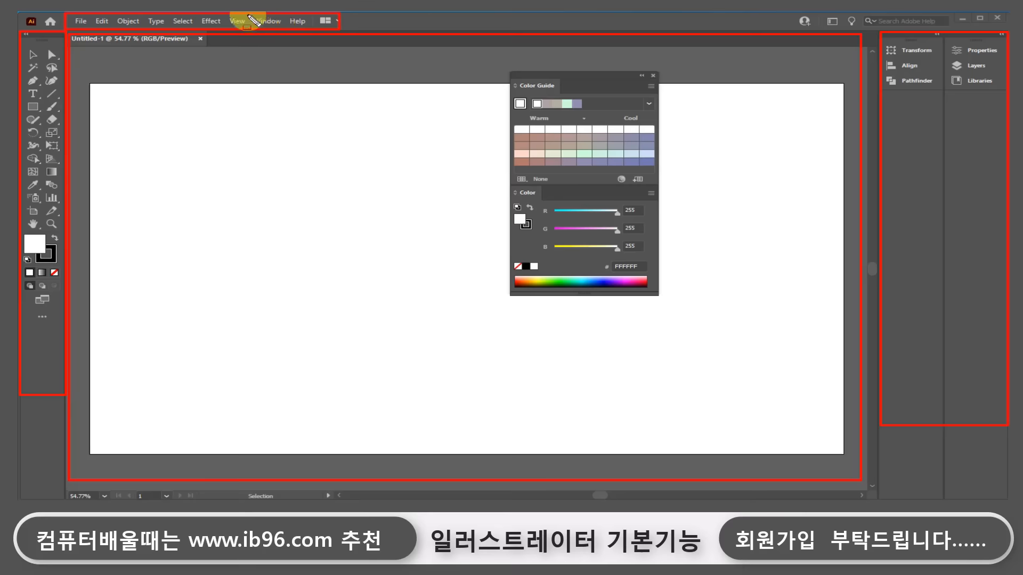
mouse_move(247, 15)
mouse_down()
mouse_move(304, 160)
mouse_move(288, 224)
mouse_up()
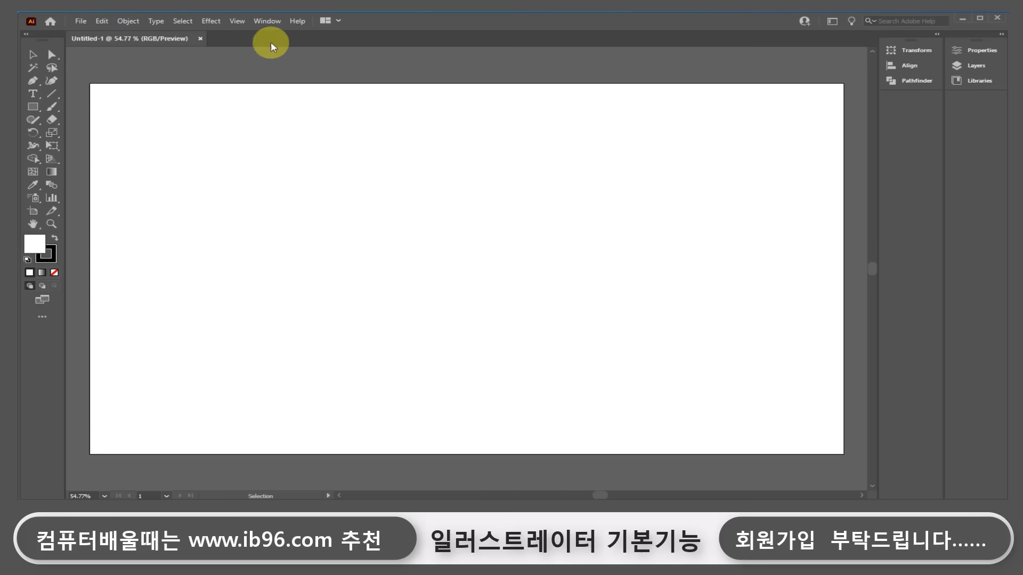
Show the Control bar, look at its options with the Line Segment and Eraser tools, and return to the Selection tool.
click(271, 21)
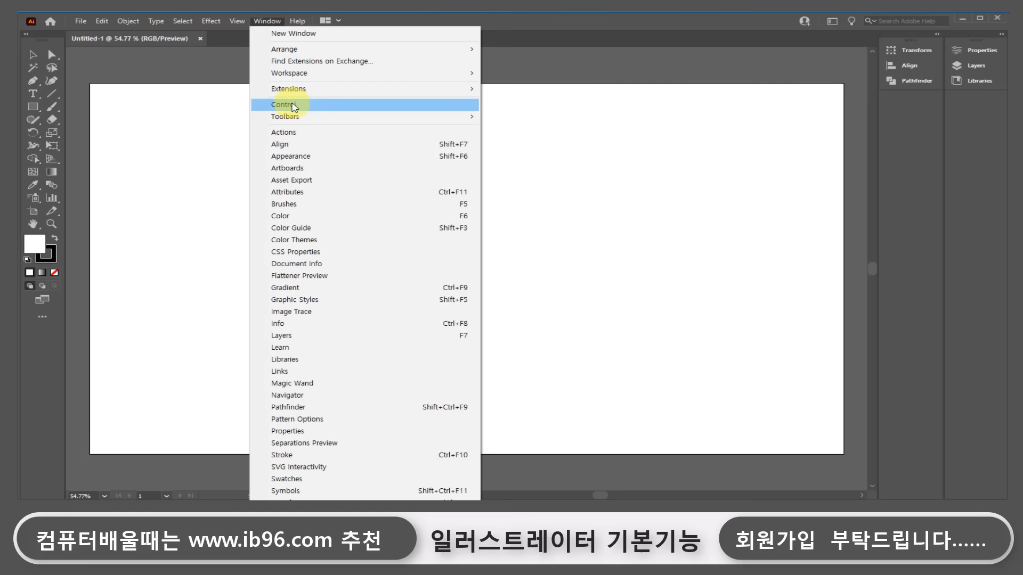
click(294, 106)
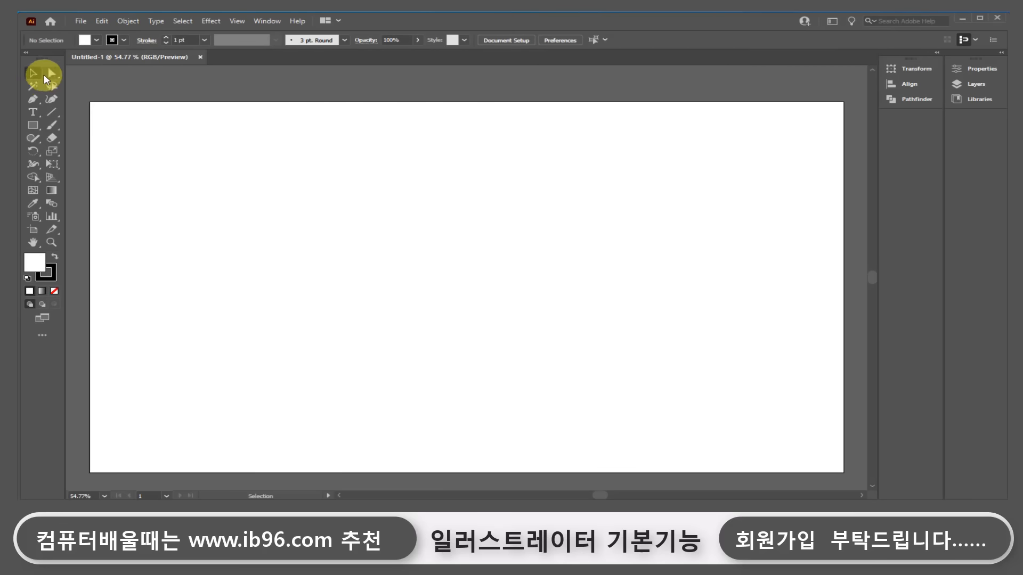
click(51, 113)
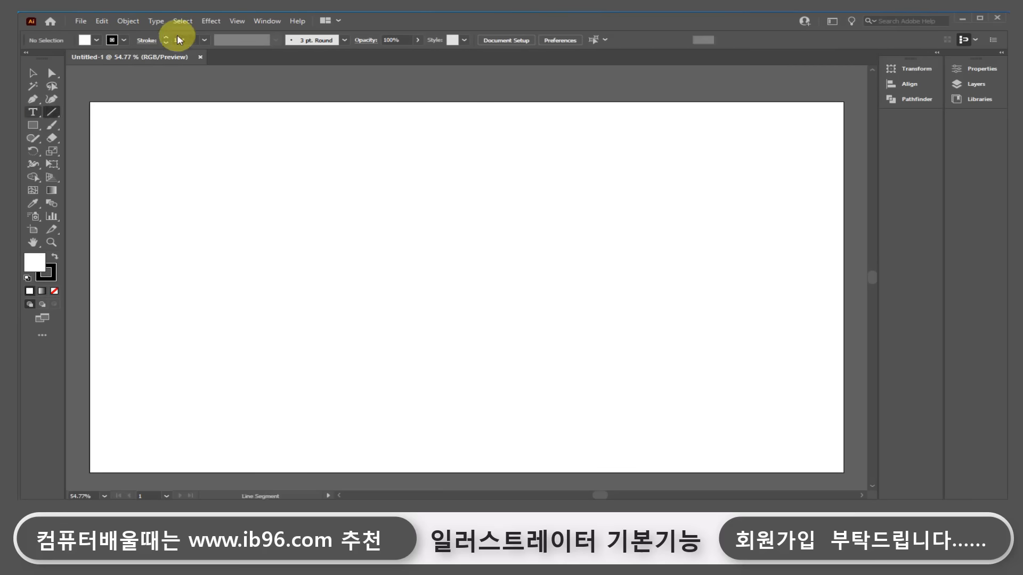
click(52, 139)
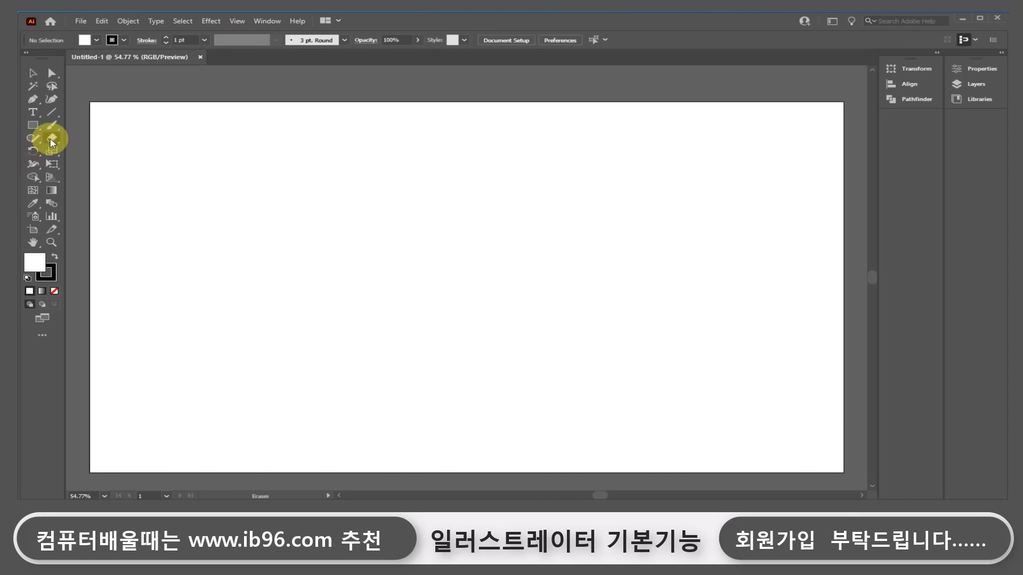
key(v)
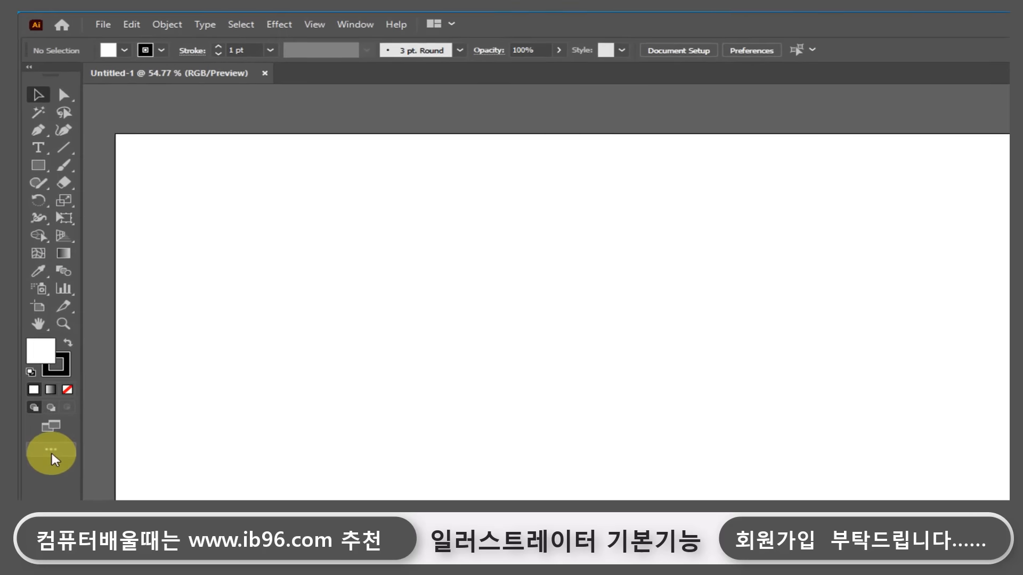
Browse the list of all tools and switch the toolbar to the Basic set.
click(52, 457)
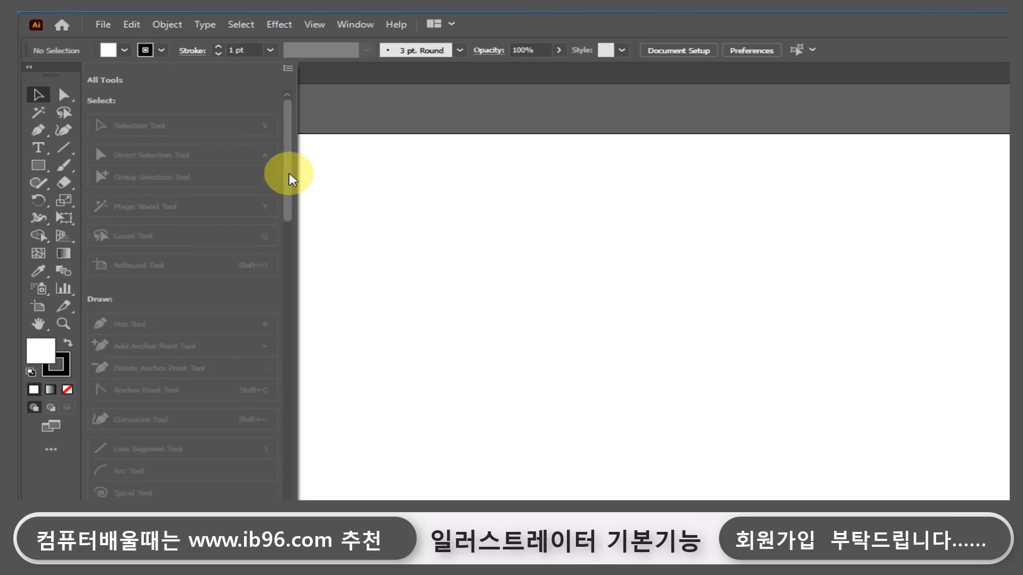
scroll(287, 177, down, 5)
scroll(292, 178, up, 5)
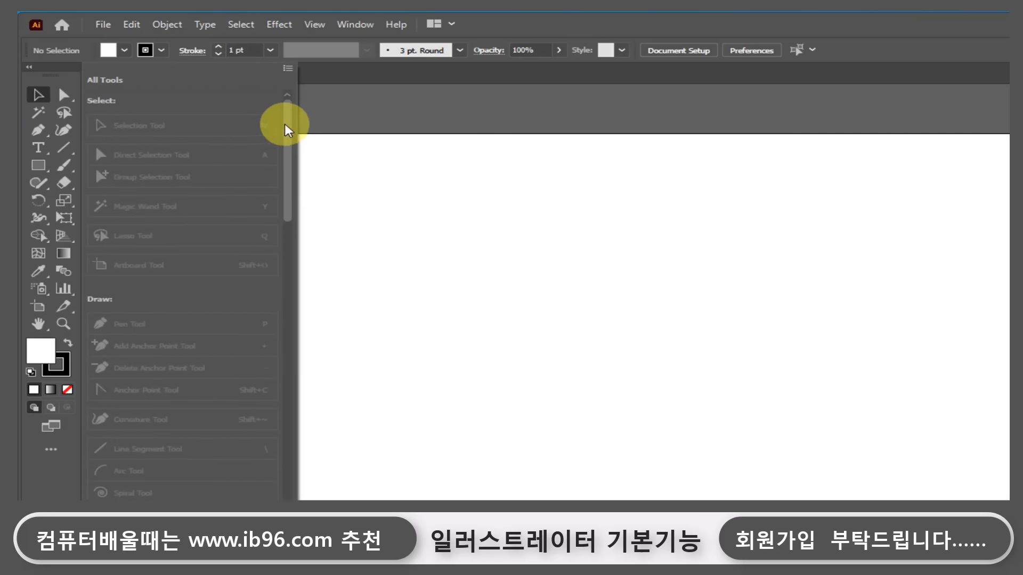
click(288, 69)
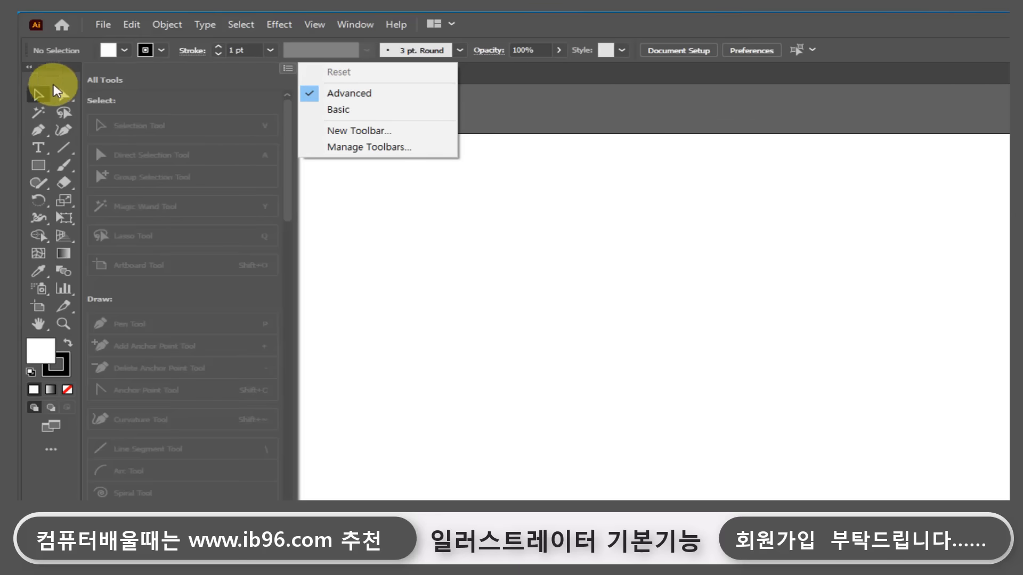
click(361, 117)
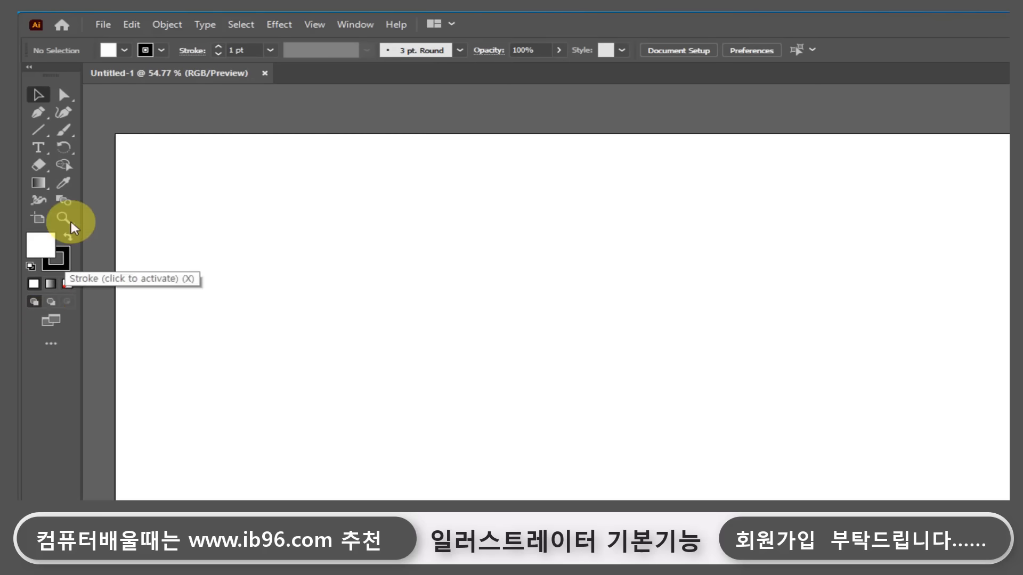
Switch the toolbar back to the Advanced set.
click(54, 344)
click(287, 72)
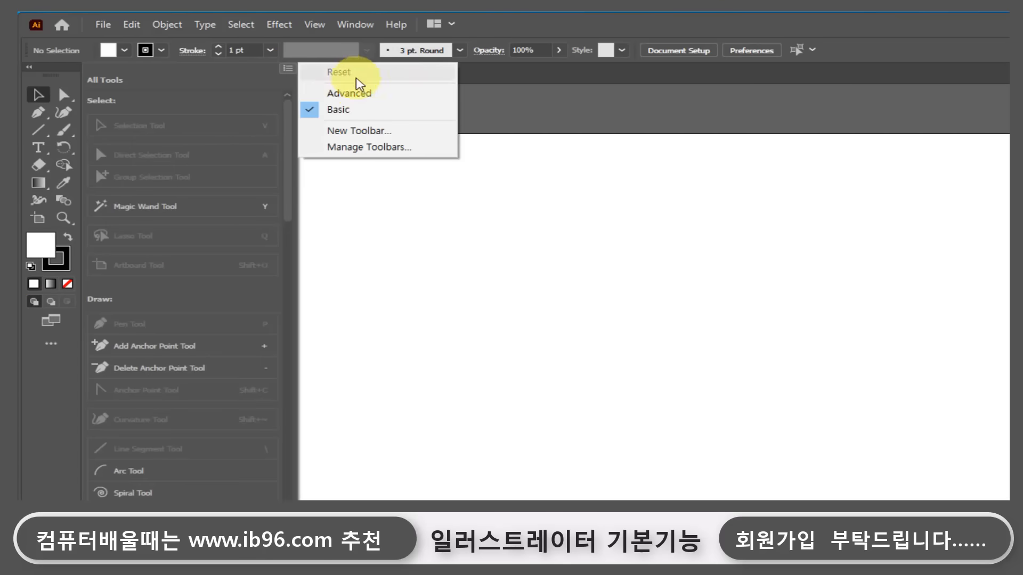
click(362, 101)
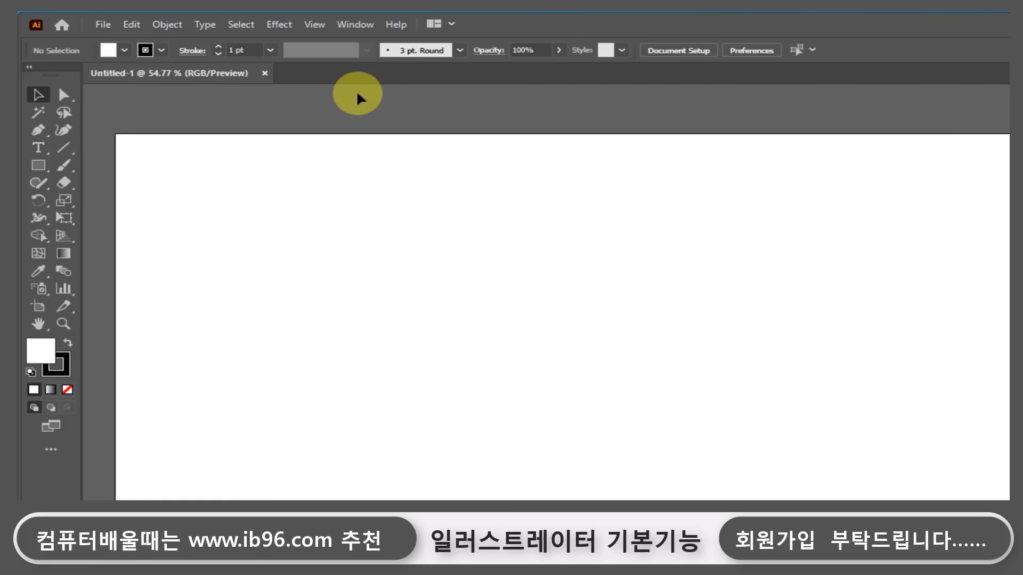
Detach the Rectangle tool's shape group as a floating strip and place it over the artboard's upper edge.
click(47, 165)
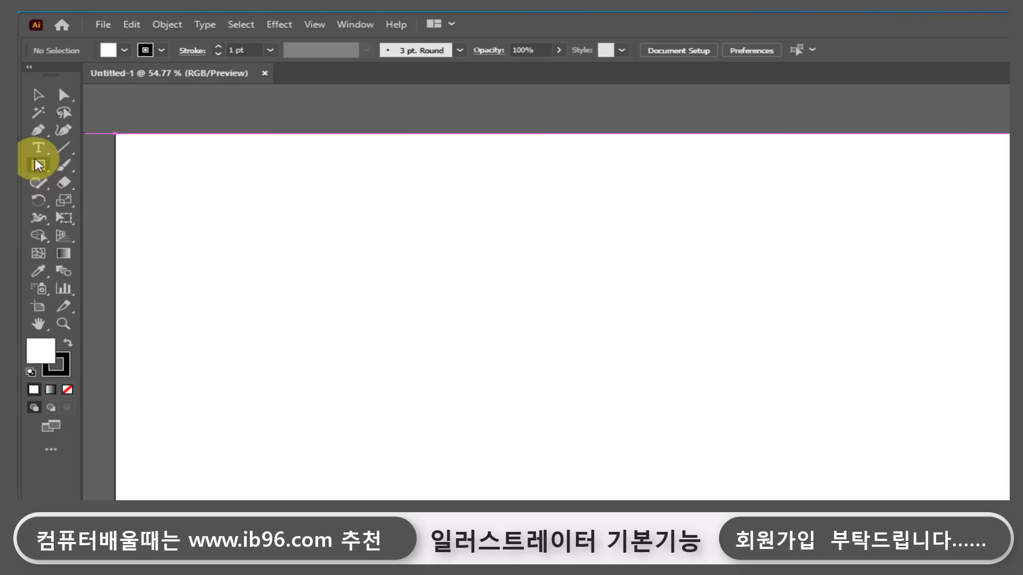
mouse_move(42, 169)
mouse_down()
mouse_move(130, 166)
mouse_move(109, 255)
mouse_move(39, 163)
mouse_up()
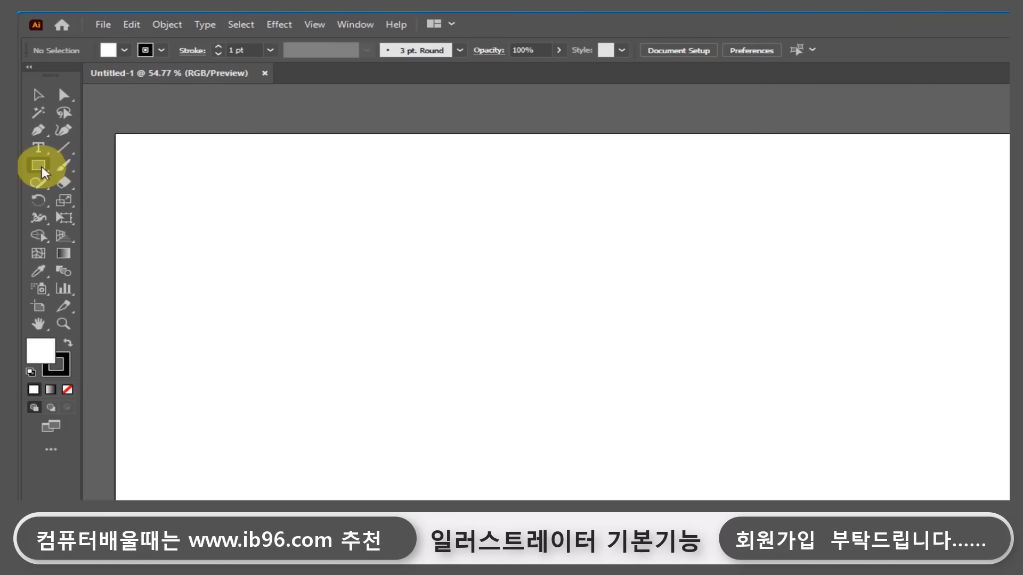
drag(40, 166, 94, 268)
click(66, 96)
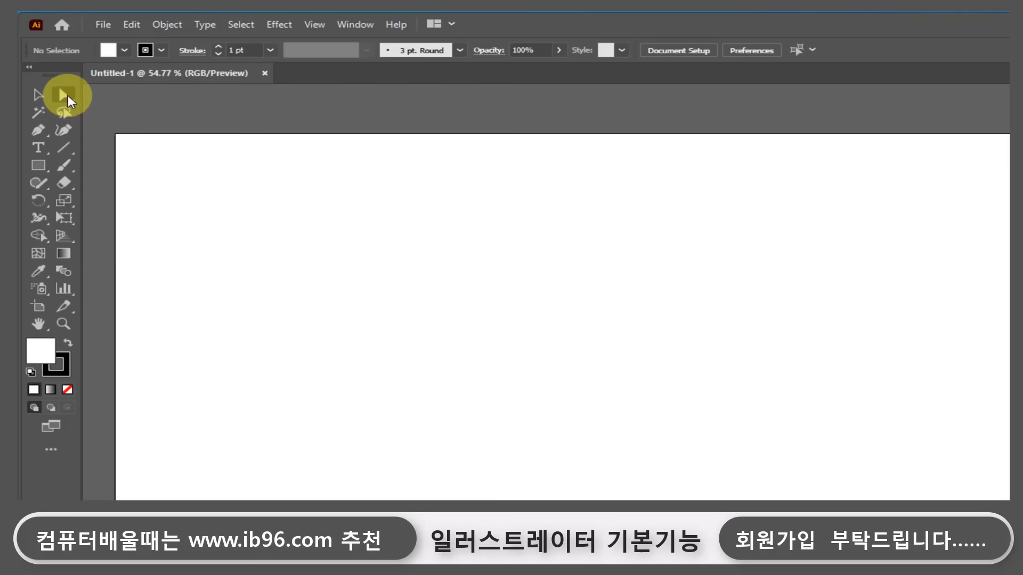
drag(41, 165, 216, 210)
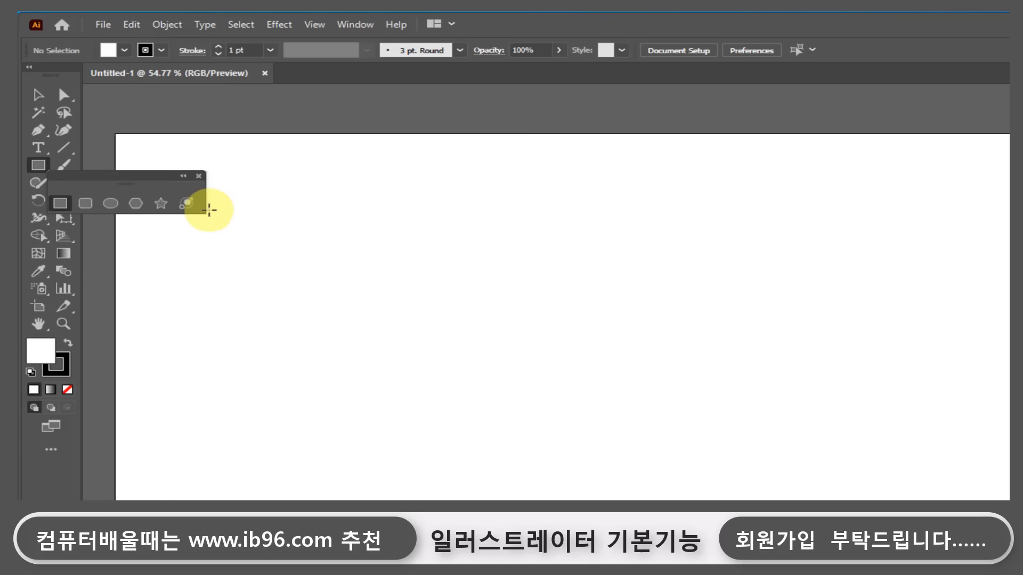
drag(124, 179, 401, 141)
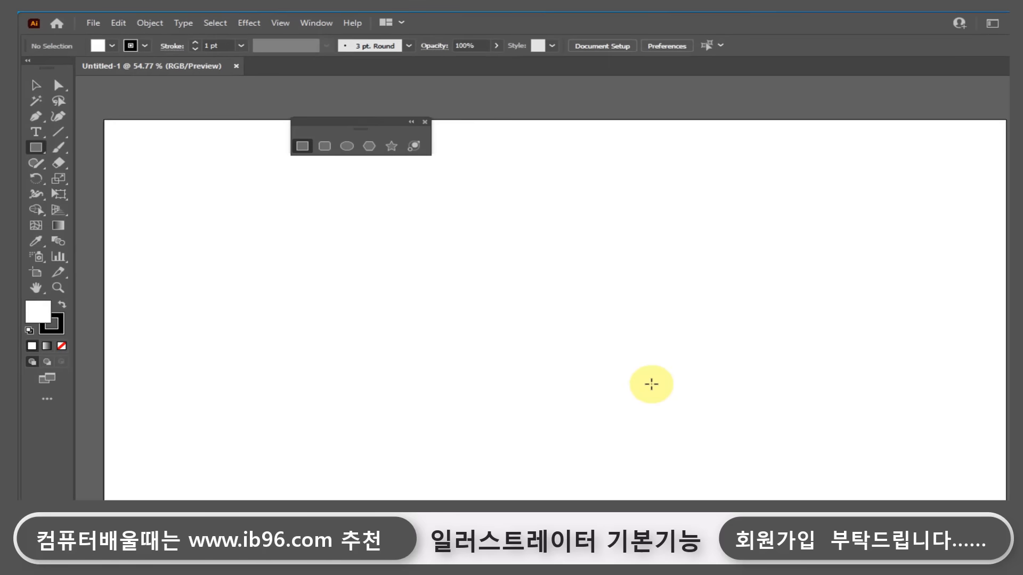
Draw a rectangle in the middle of the artboard and a smaller rounded rectangle to its left.
drag(472, 223, 725, 403)
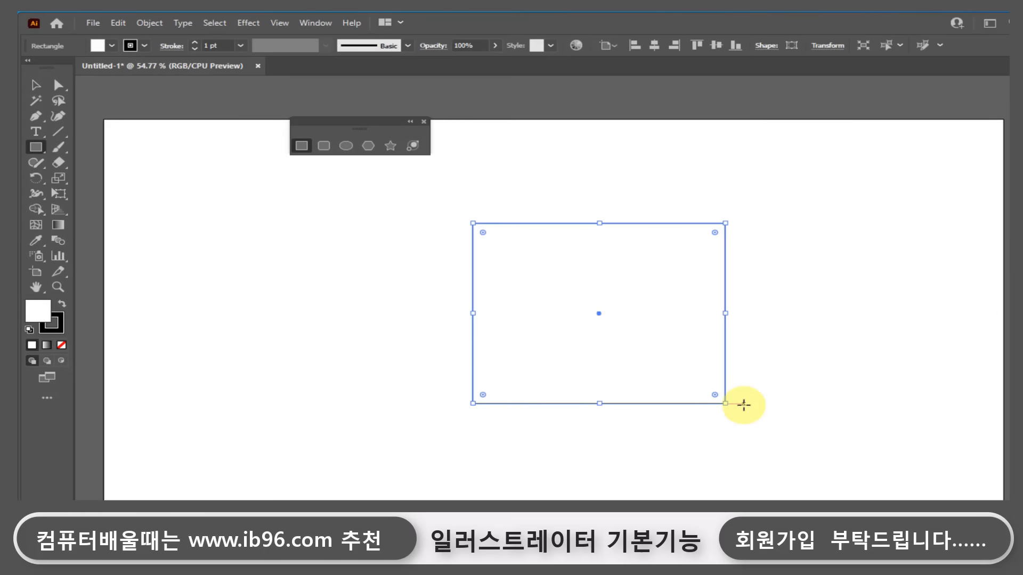
click(324, 147)
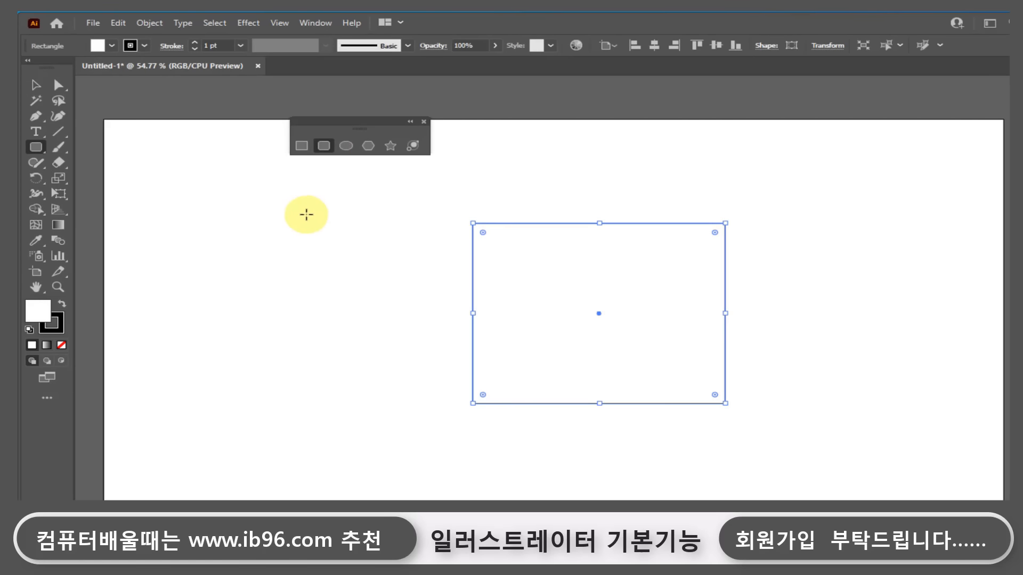
drag(237, 211, 402, 350)
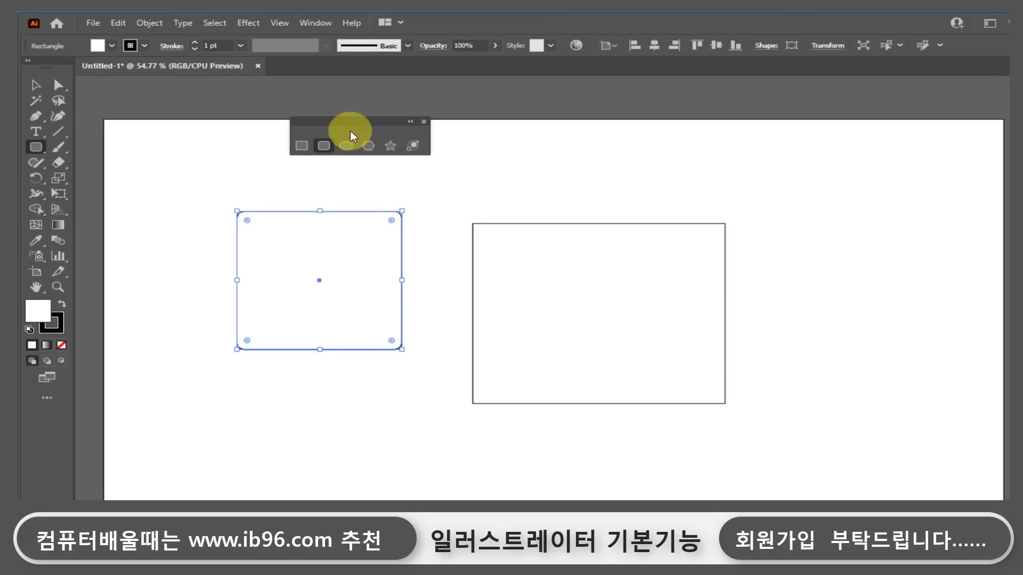
Draw an ellipse about 245 px wide to the right of the rectangle and a small tilted hexagon above the rectangle.
click(346, 146)
mouse_move(787, 240)
mouse_down()
mouse_move(938, 357)
mouse_move(946, 375)
mouse_up()
click(368, 145)
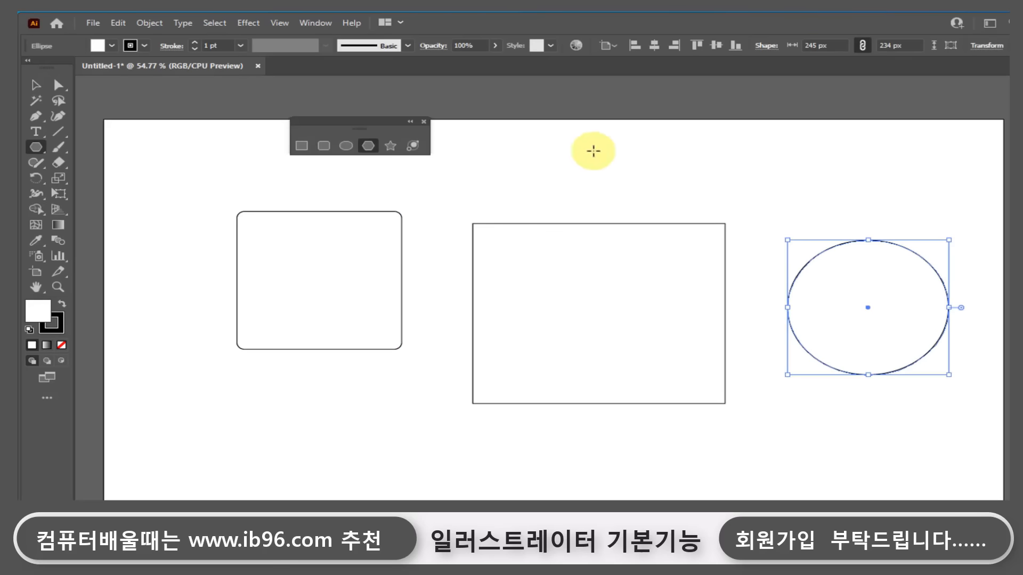
drag(594, 151, 616, 177)
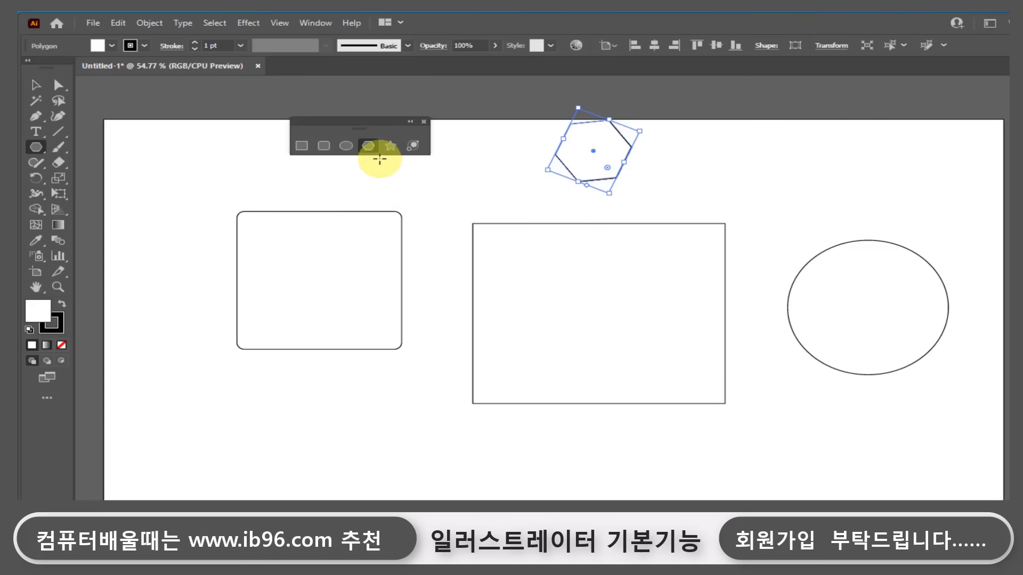
Draw a five-pointed star overlapping the lower corners of the rounded rectangle and the rectangle.
click(390, 146)
drag(403, 384, 457, 457)
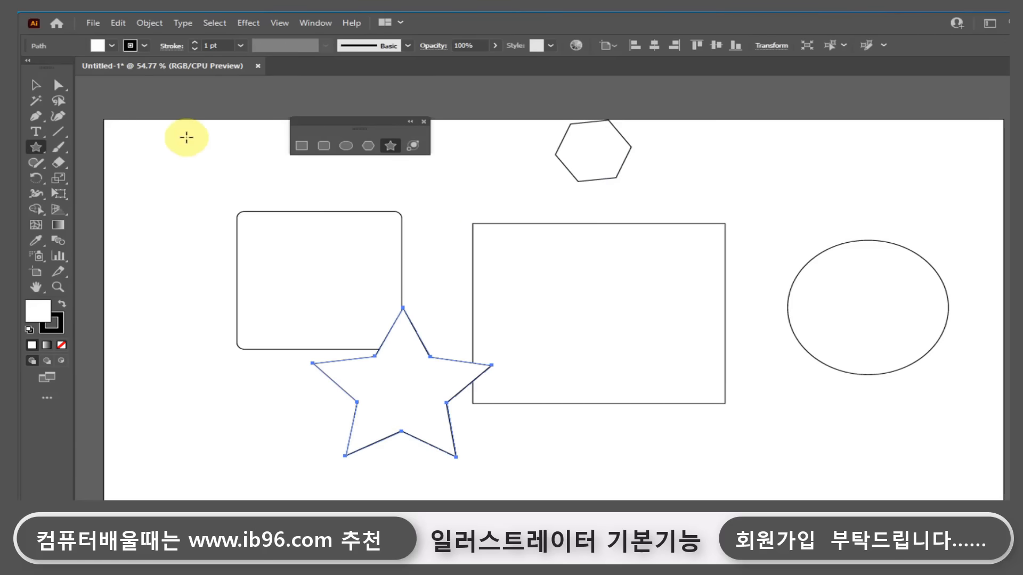
Deselect the star, select the rounded rectangle, and move it left and slightly down, clear of the star.
click(35, 85)
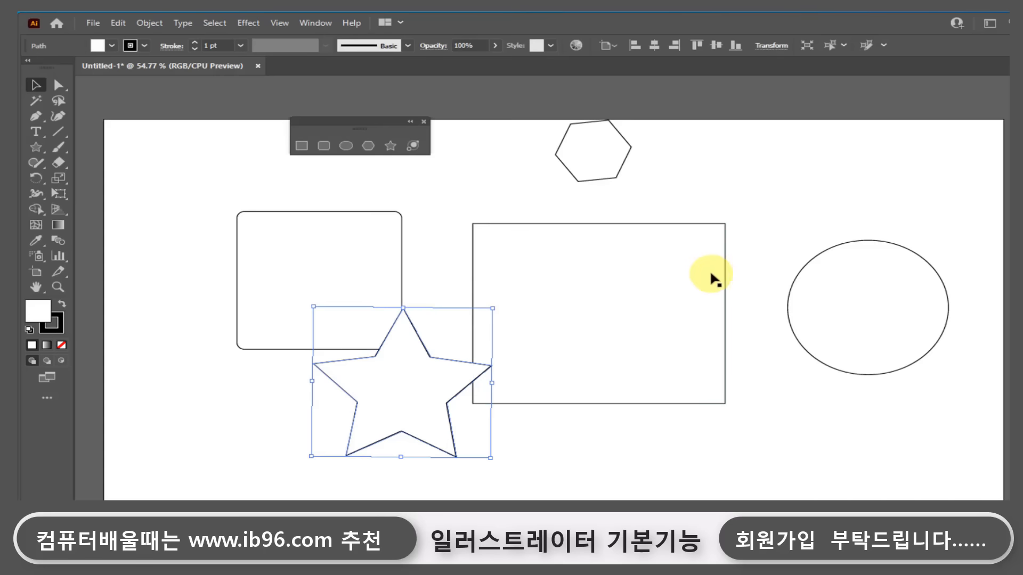
click(154, 165)
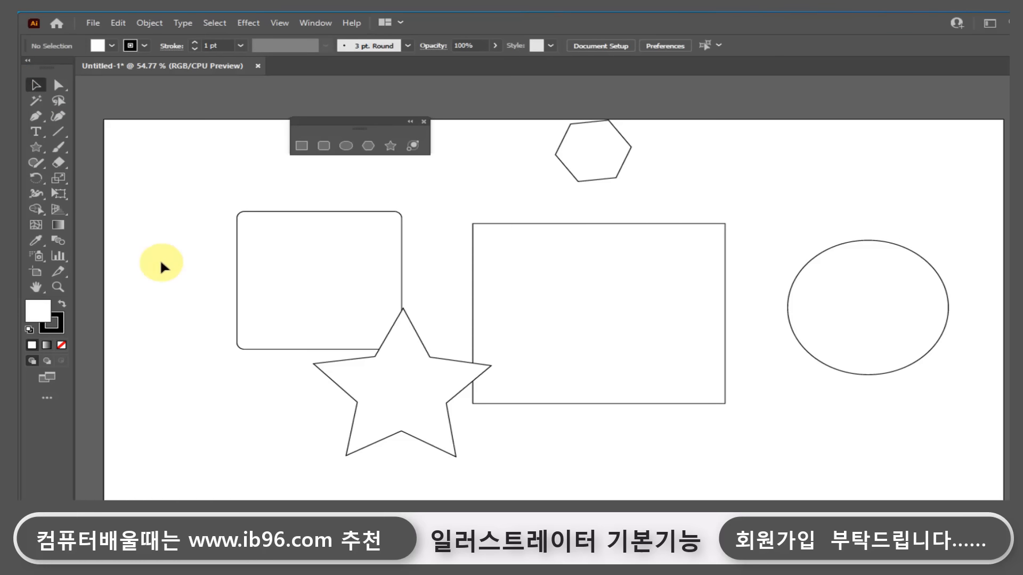
drag(184, 174, 272, 247)
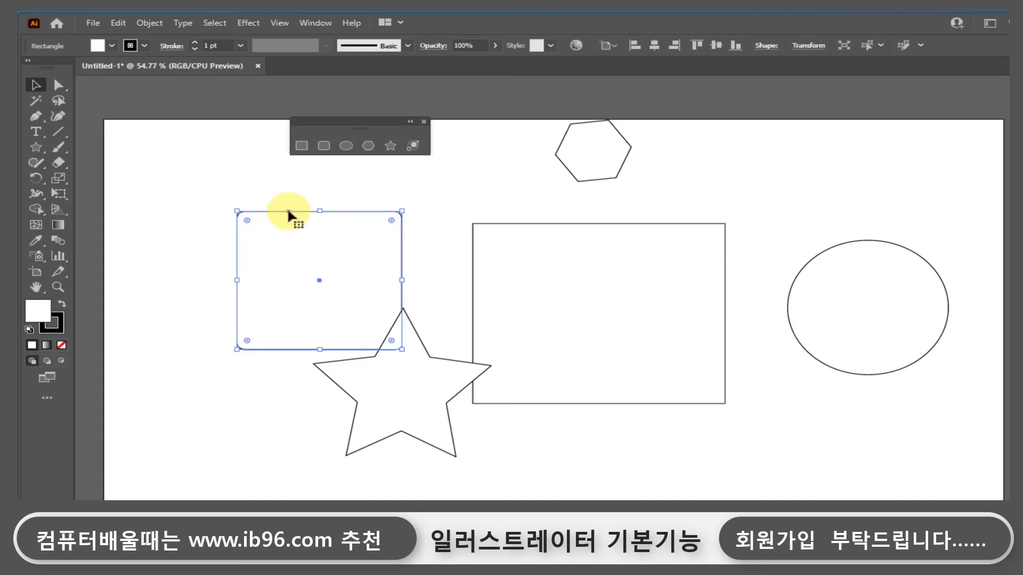
drag(287, 206, 202, 244)
Resize the rounded rectangle from its right side and upper-right corner, and rotate it clockwise into a tilted position.
drag(317, 313, 295, 314)
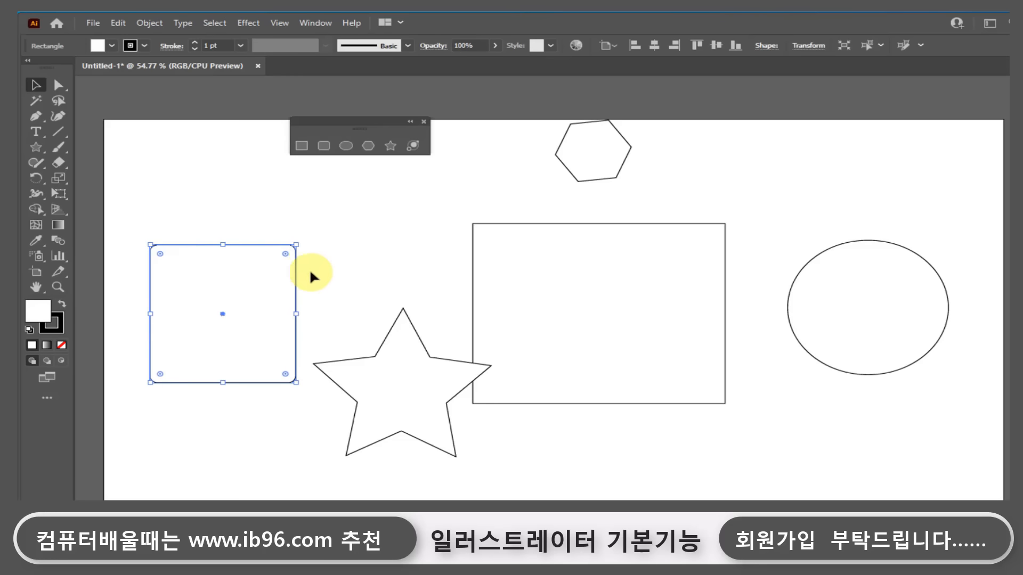
mouse_move(295, 245)
mouse_down()
mouse_move(373, 205)
mouse_move(301, 240)
mouse_up()
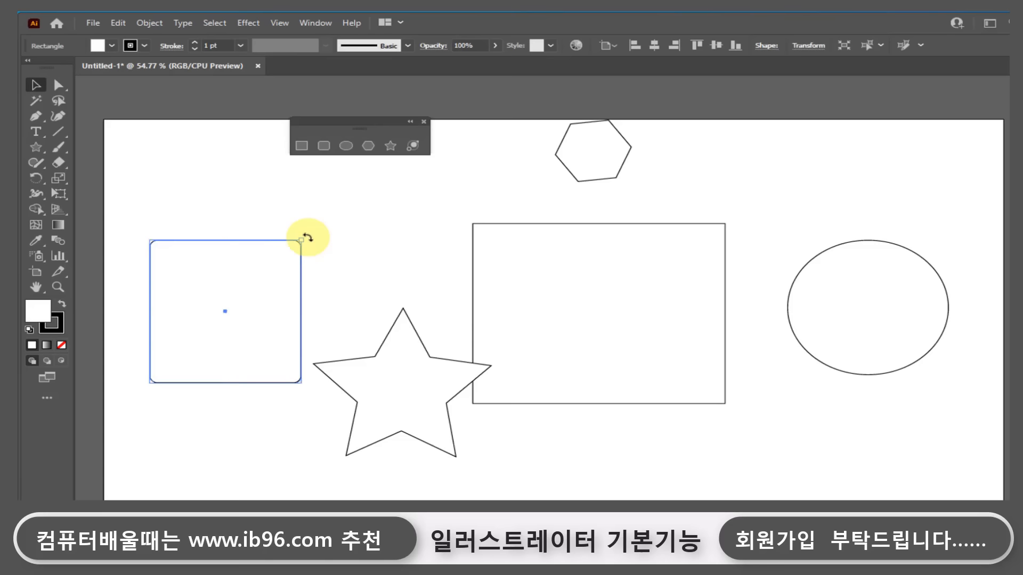
drag(304, 233, 340, 378)
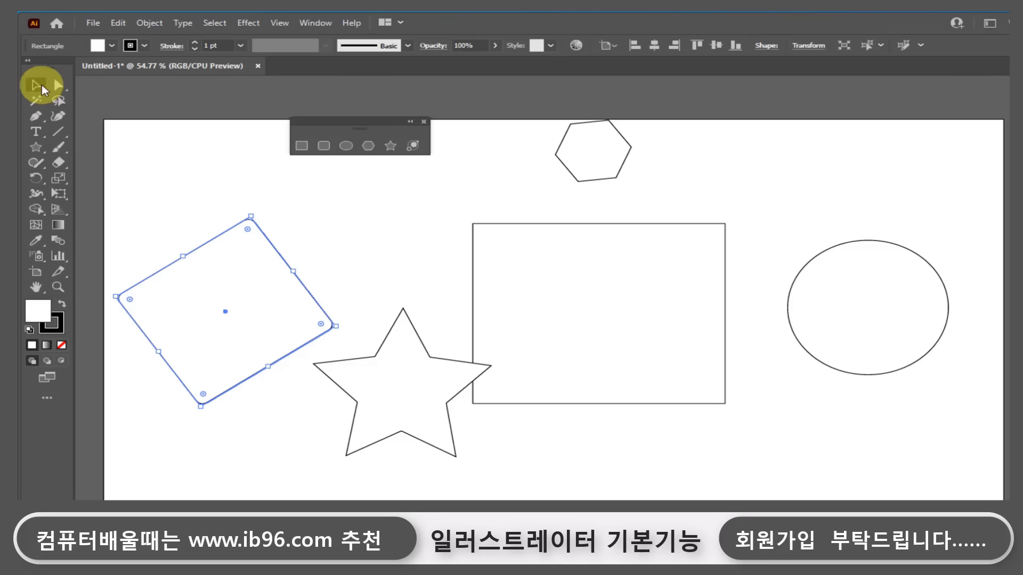
Move the tilted rounded rectangle up and to the right, marquee-select the rectangle and the star in turn, and clear the selection.
drag(307, 289, 359, 248)
drag(516, 200, 701, 483)
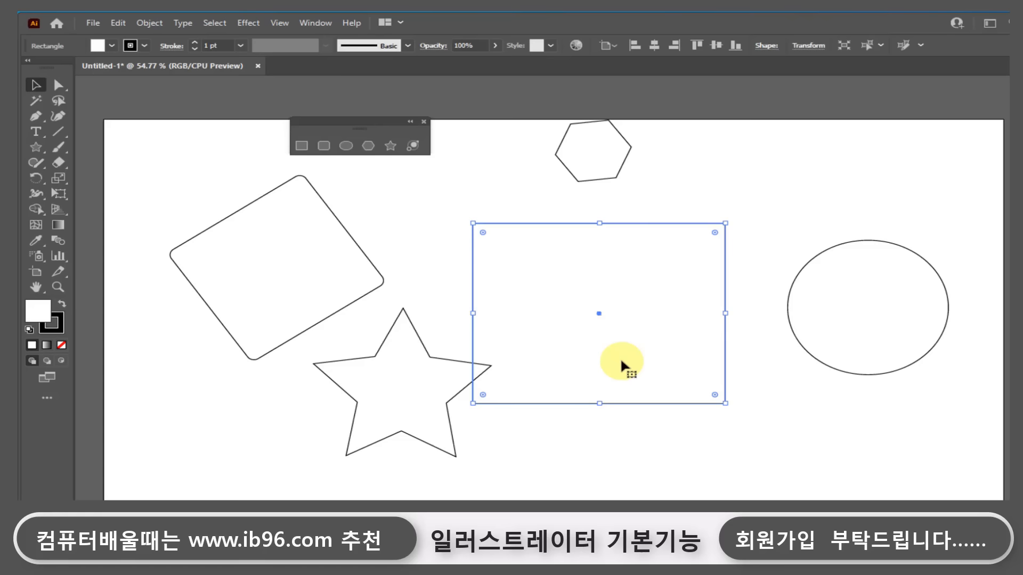
drag(422, 301, 386, 353)
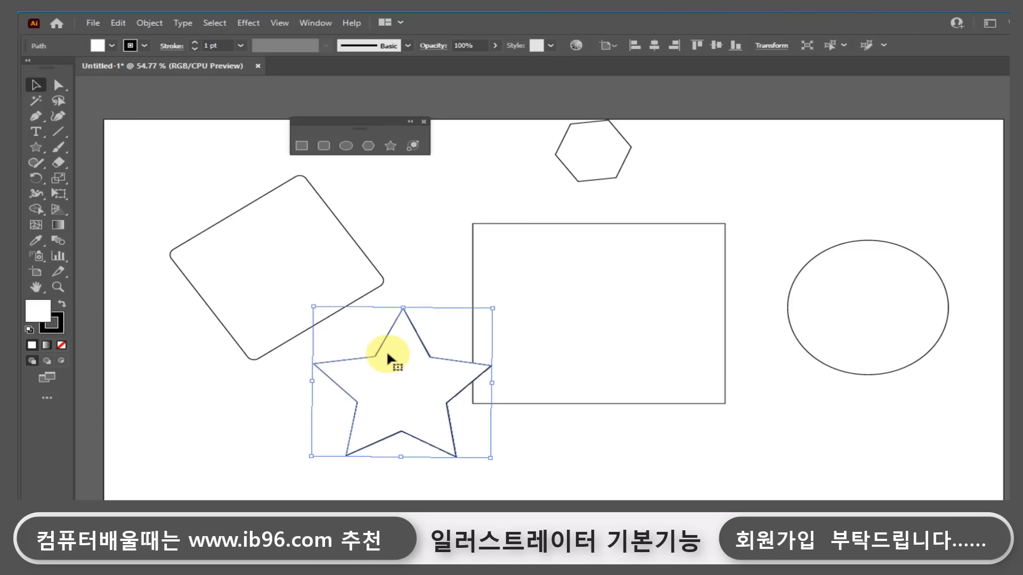
click(570, 474)
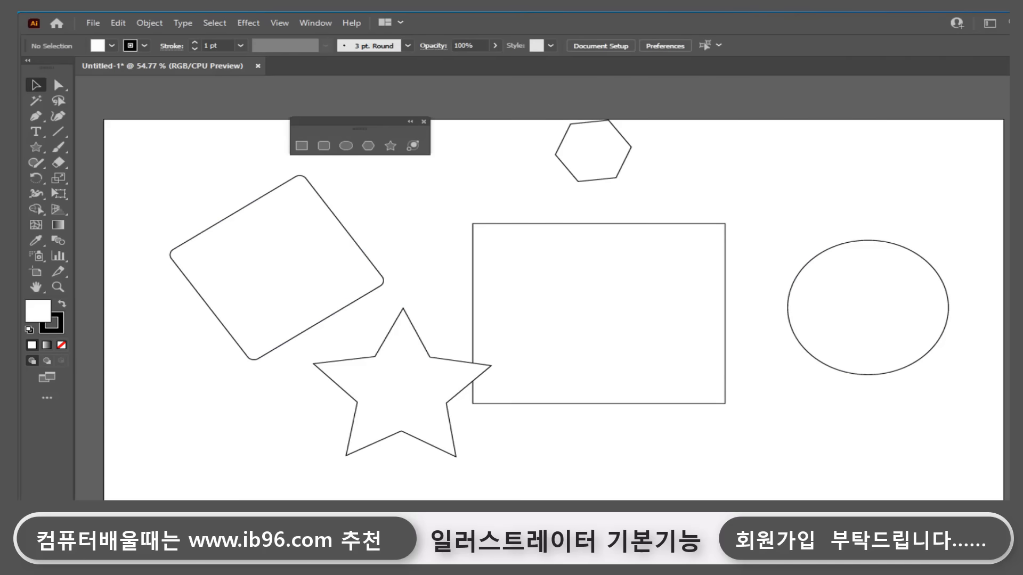
Practise selecting shapes one at a time: the star by a partial marquee, the rectangle, the ellipse, and the star again.
drag(488, 498, 391, 446)
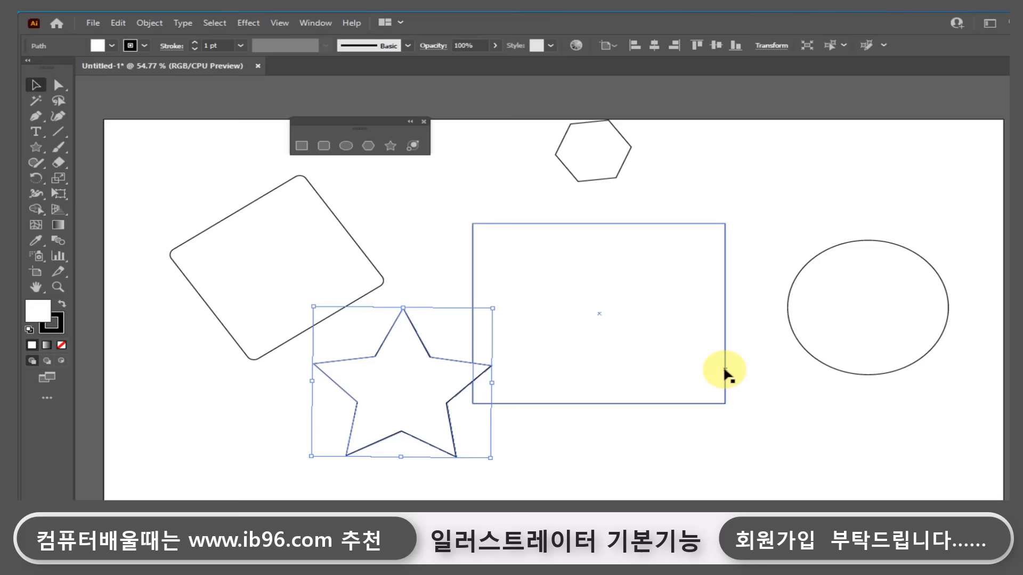
click(725, 392)
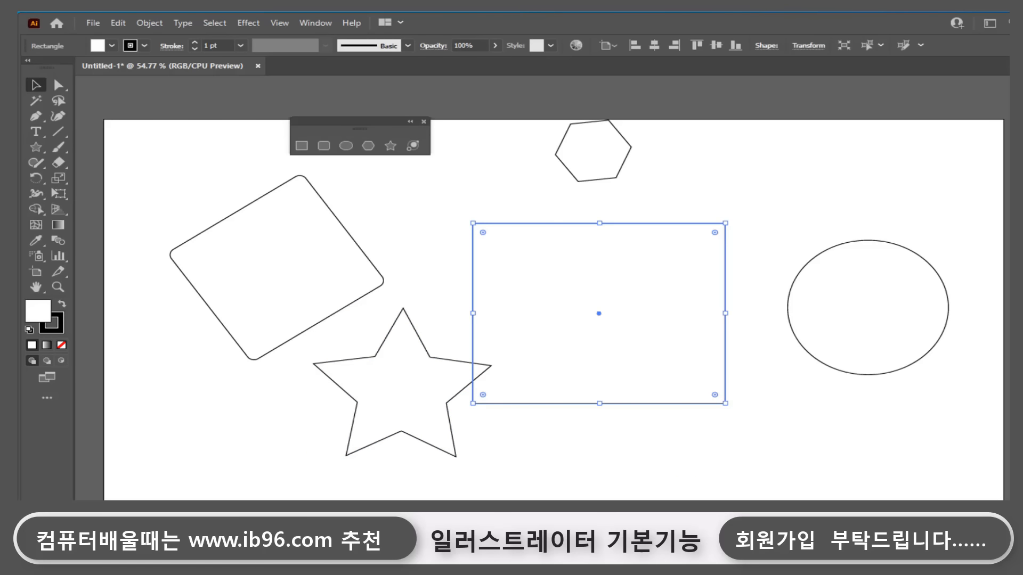
click(839, 369)
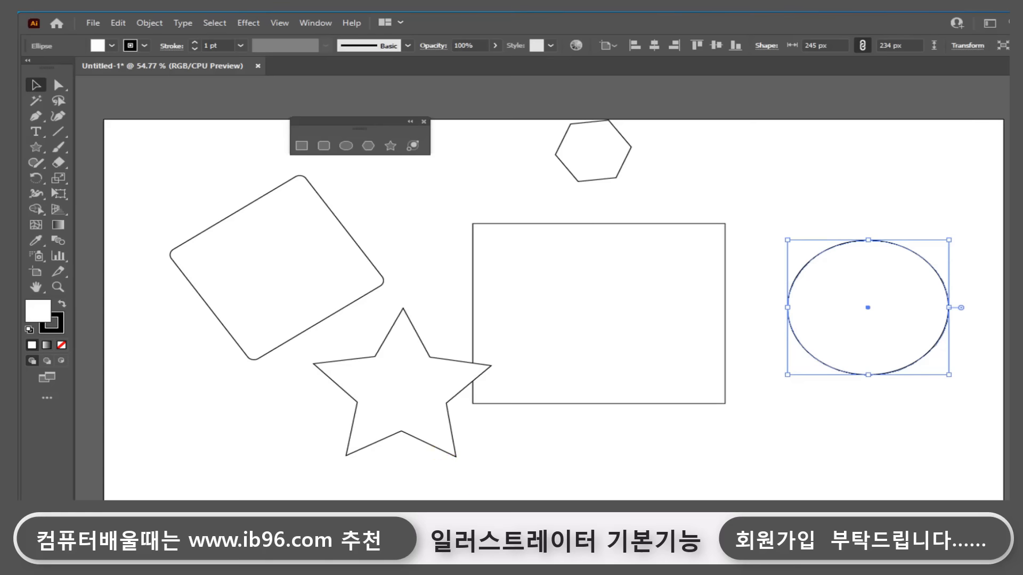
drag(511, 514, 668, 458)
drag(512, 512, 419, 451)
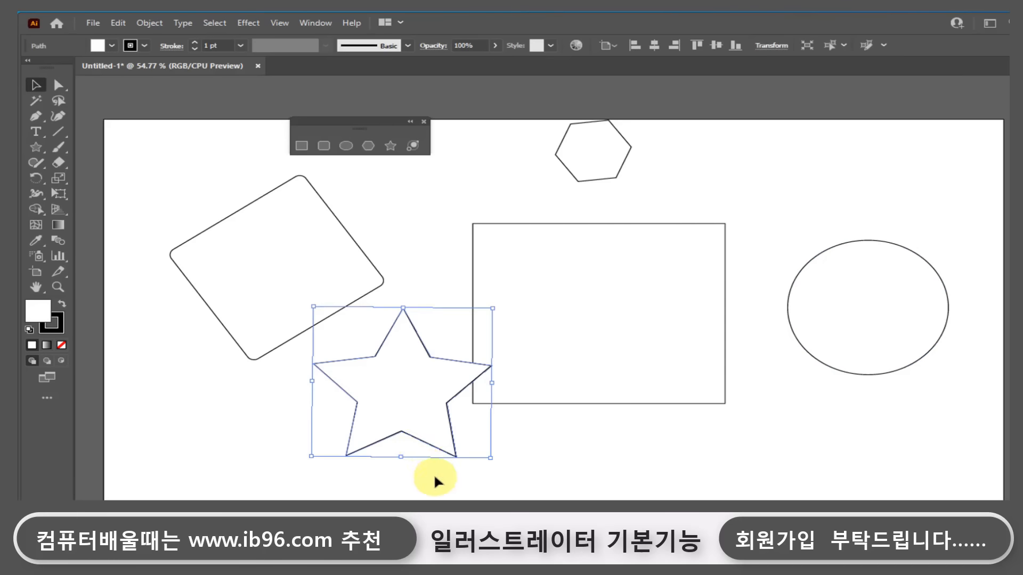
Marquee-select several shapes together, including all five at once, and finish with only the rectangle and the ellipse selected.
drag(518, 509, 416, 443)
drag(533, 508, 397, 387)
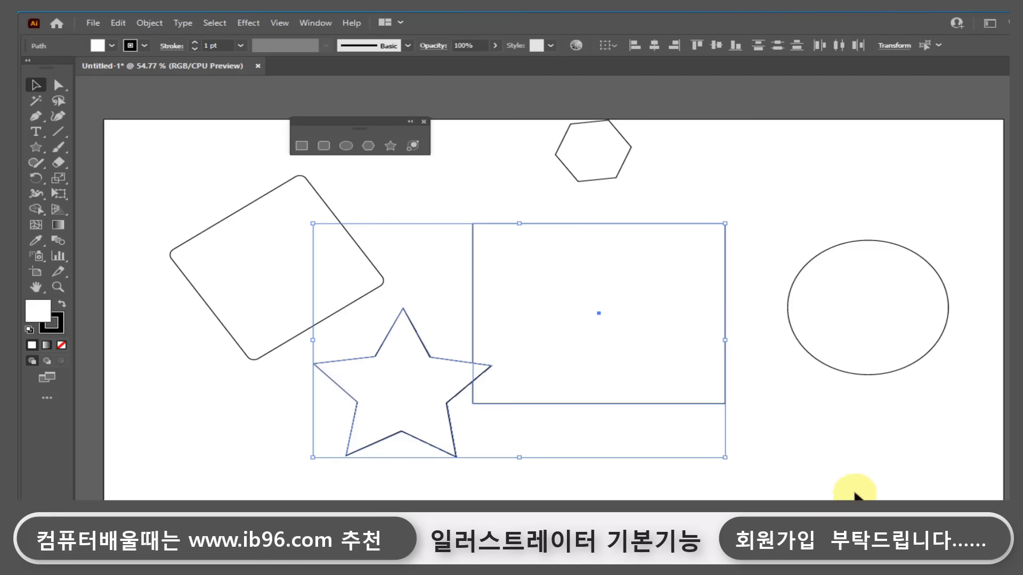
drag(874, 499, 312, 228)
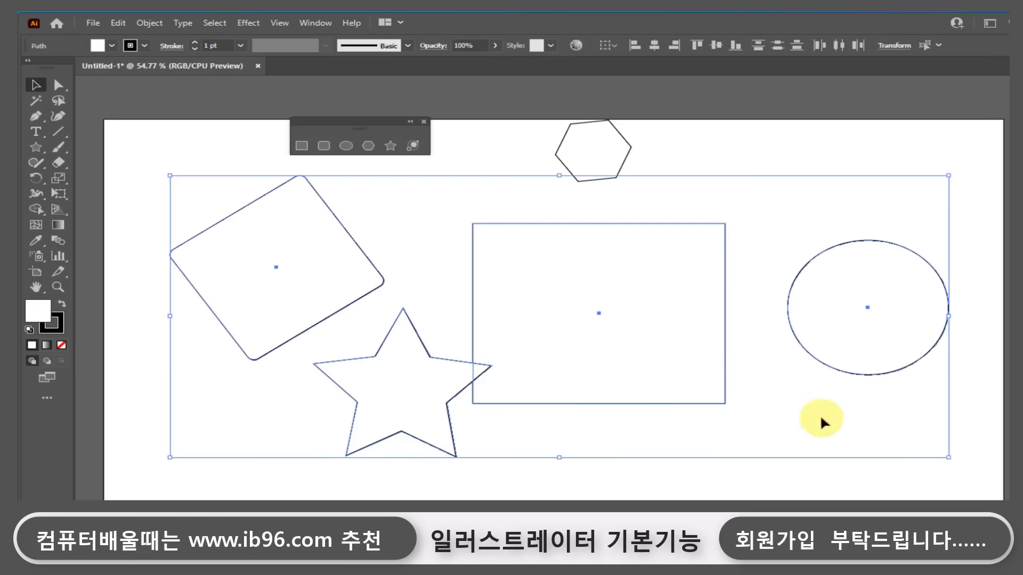
drag(904, 493, 330, 154)
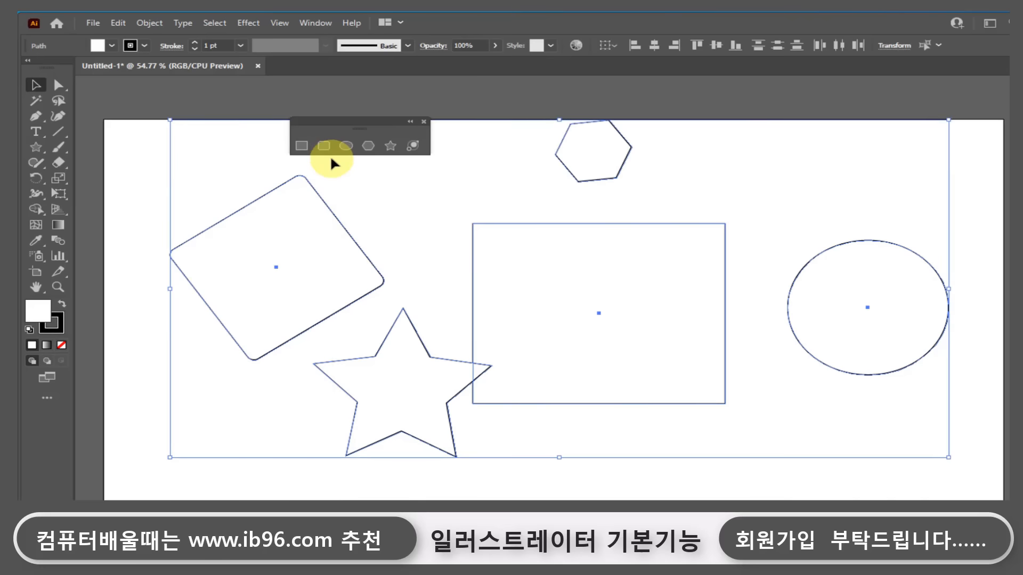
drag(892, 495, 648, 339)
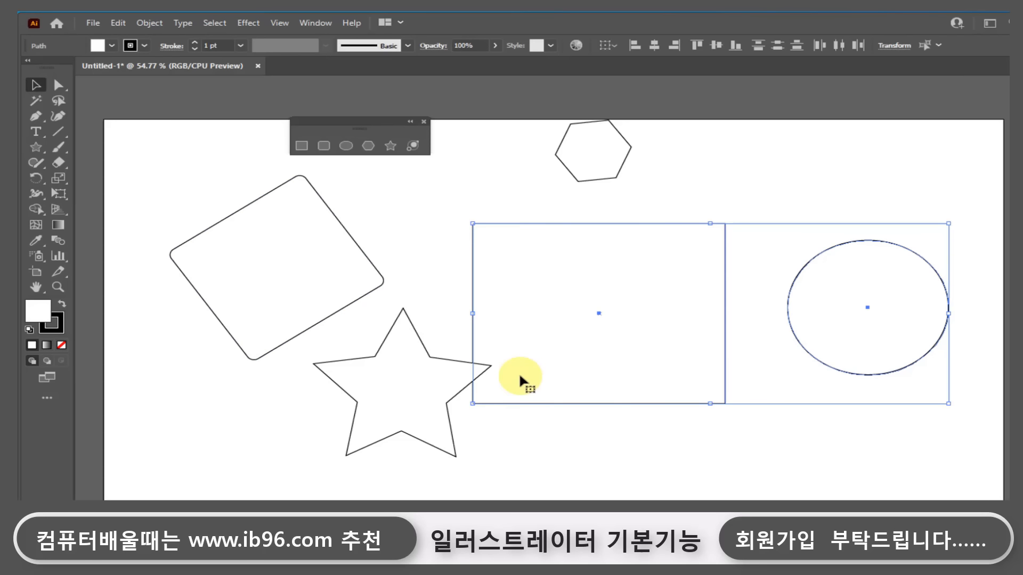
Magnify the star's upper tip with the Zoom tool, fit the whole artboard in view, and zoom in on the star again.
click(57, 288)
drag(387, 295, 373, 313)
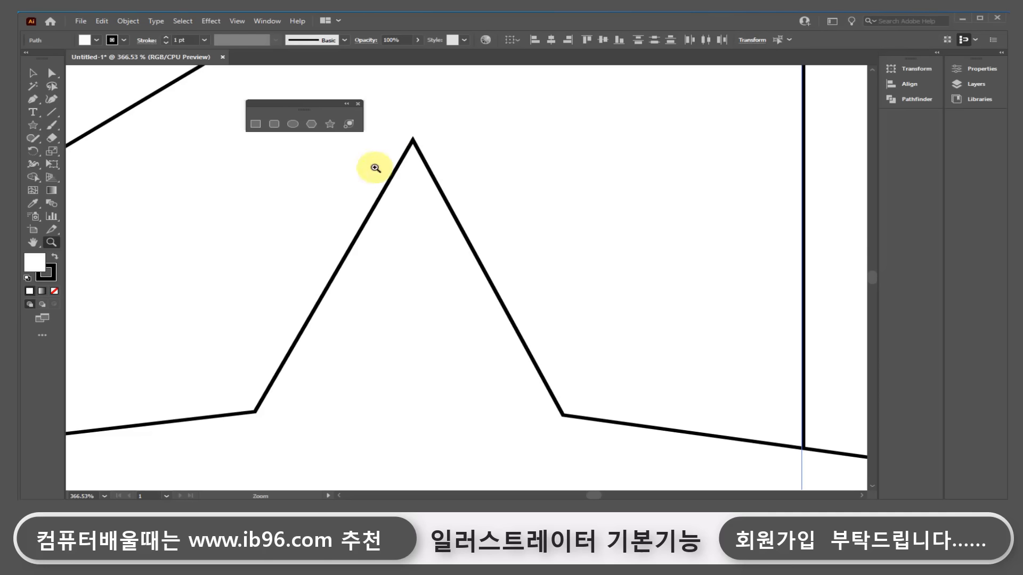
double_click(33, 243)
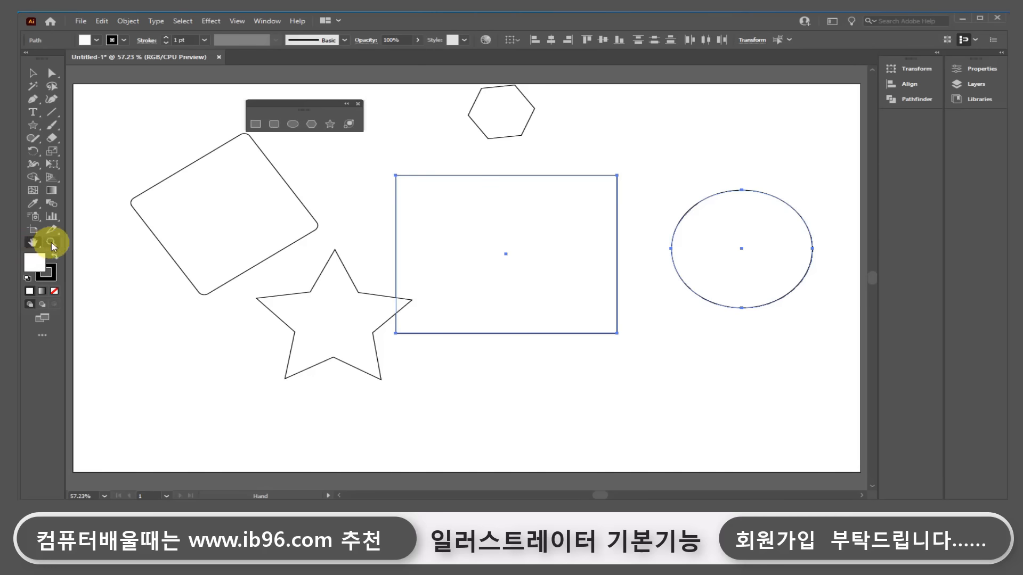
click(51, 242)
drag(304, 222, 446, 366)
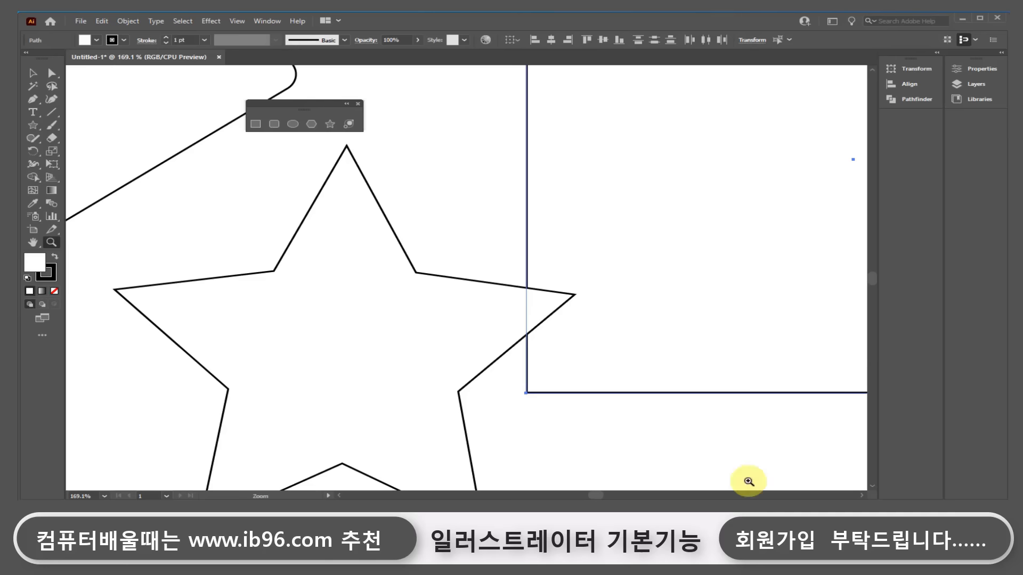
Scroll the magnified artwork horizontally and vertically, and pan with the Hand tool to the tilted rounded rectangle.
mouse_move(600, 497)
mouse_down()
mouse_move(612, 496)
mouse_move(595, 496)
mouse_up()
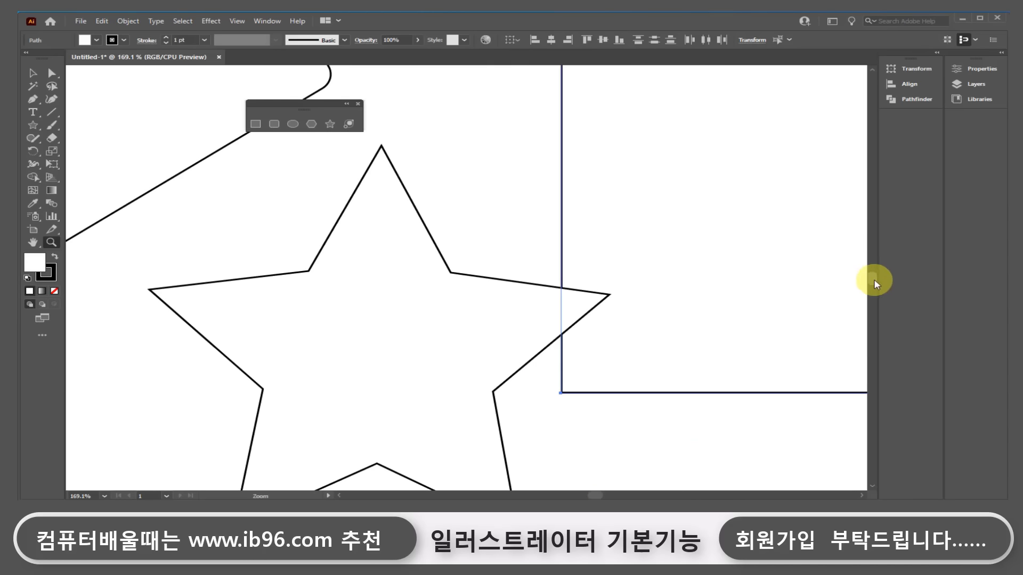
mouse_move(873, 280)
mouse_down()
mouse_move(872, 263)
mouse_move(874, 282)
mouse_move(874, 274)
mouse_up()
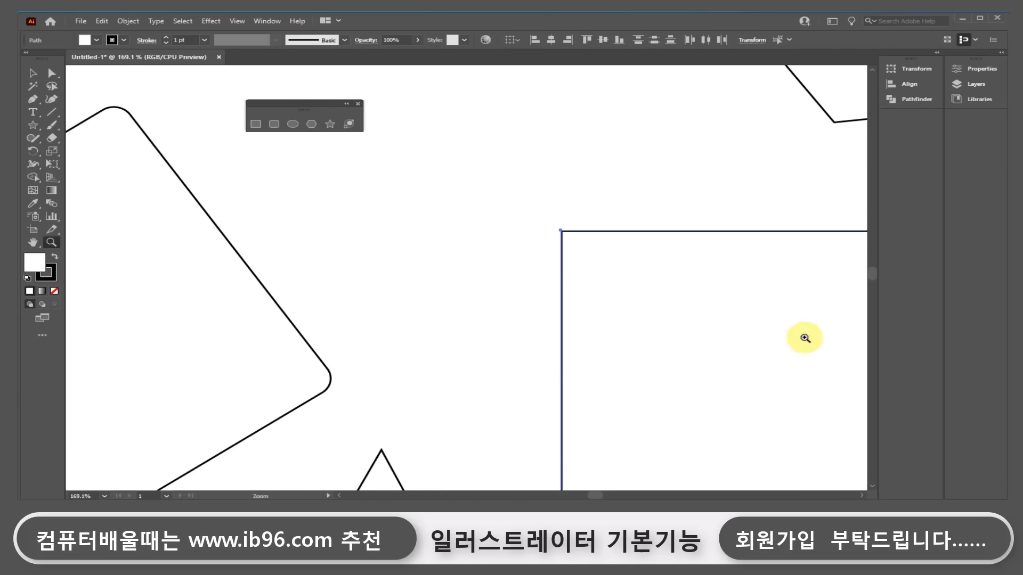
click(33, 243)
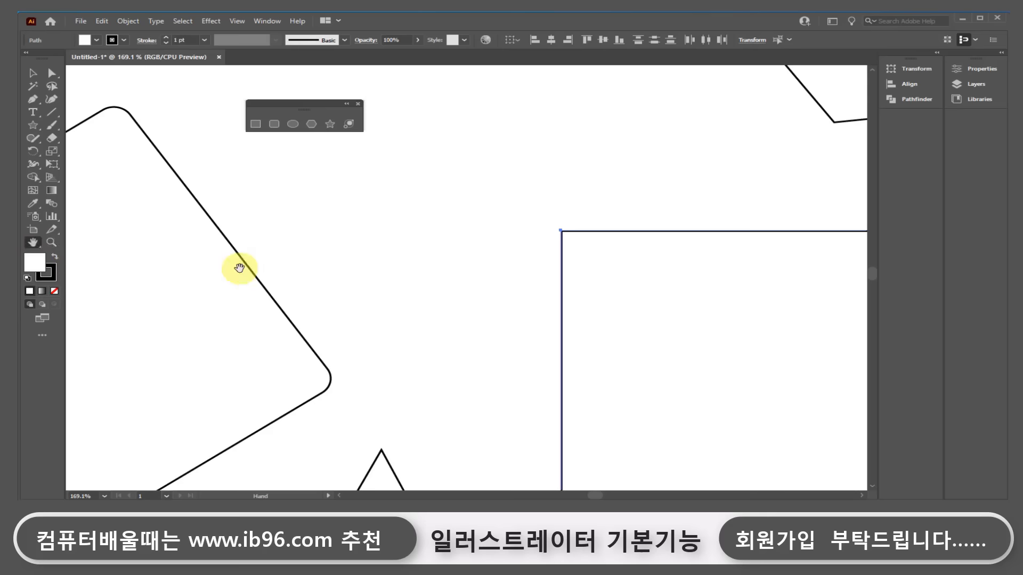
drag(565, 220, 621, 240)
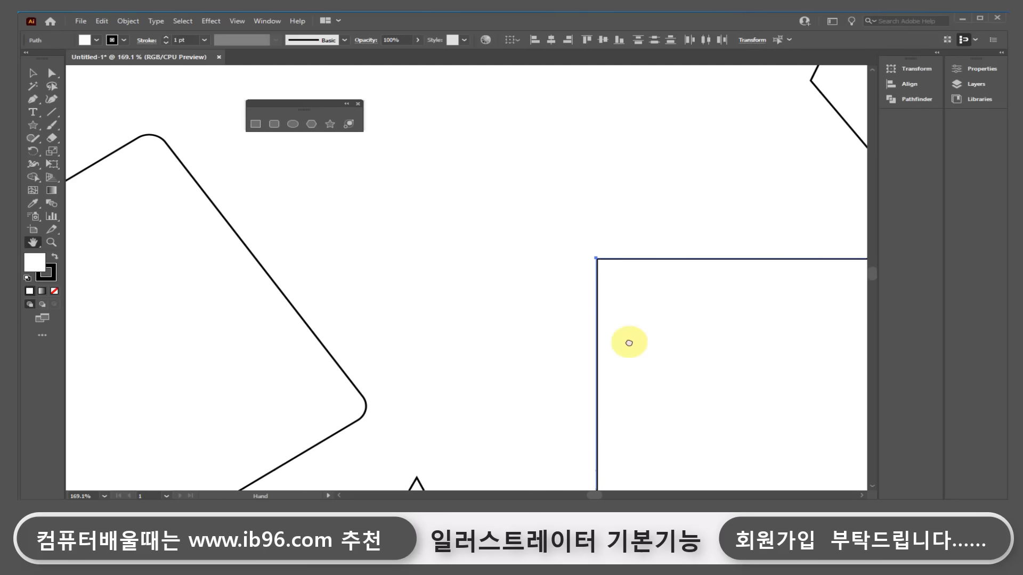
drag(625, 343, 656, 174)
drag(494, 171, 646, 336)
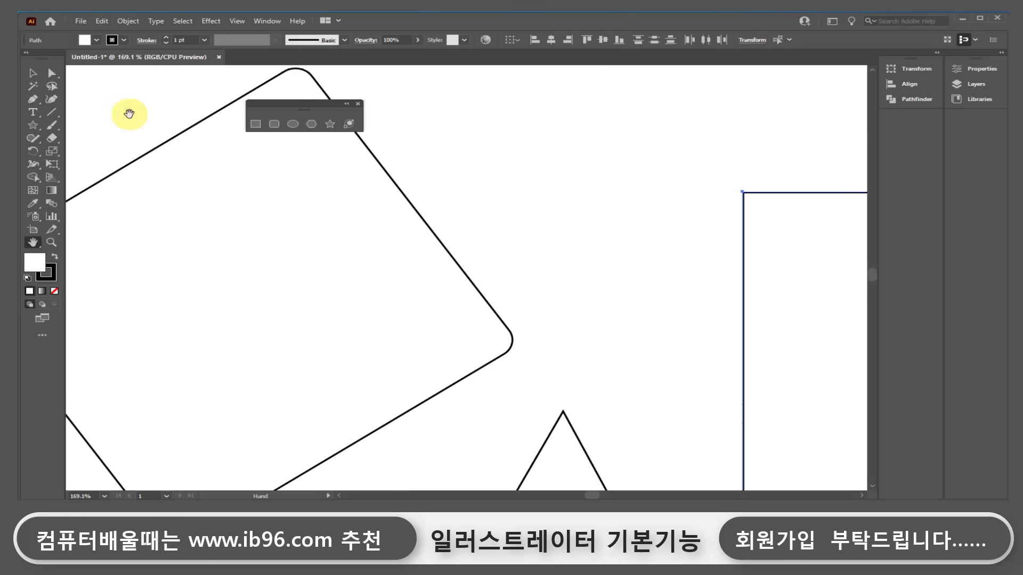
Switch from the Hand tool back to the Selection tool, keeping the rectangle and ellipse selected.
click(34, 72)
click(196, 222)
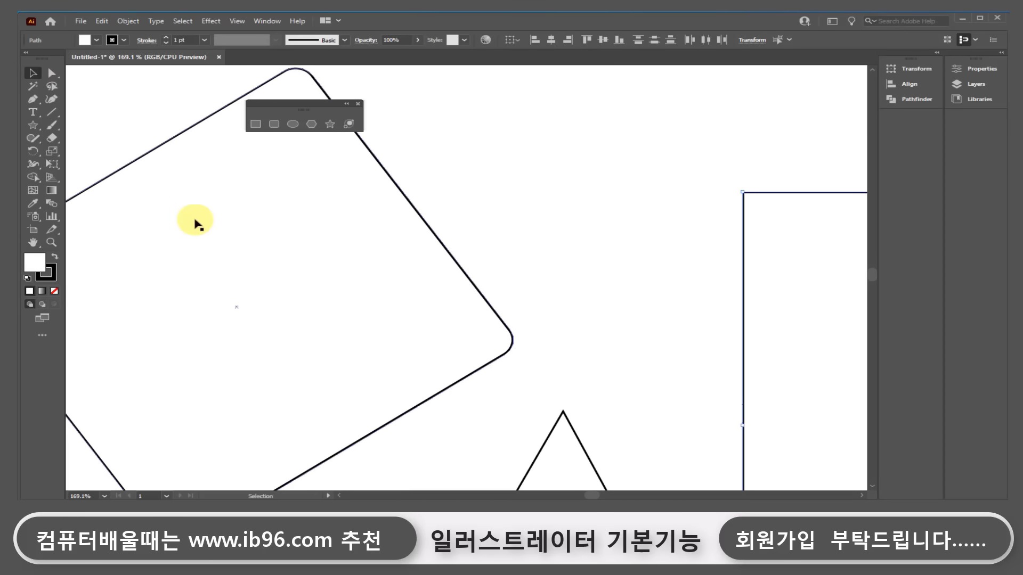
click(83, 171)
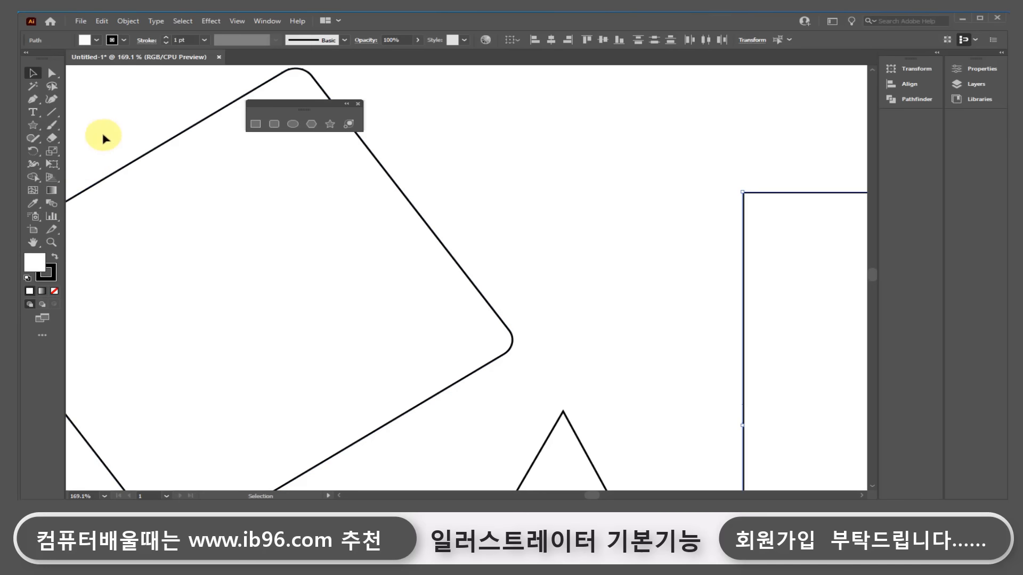
click(34, 72)
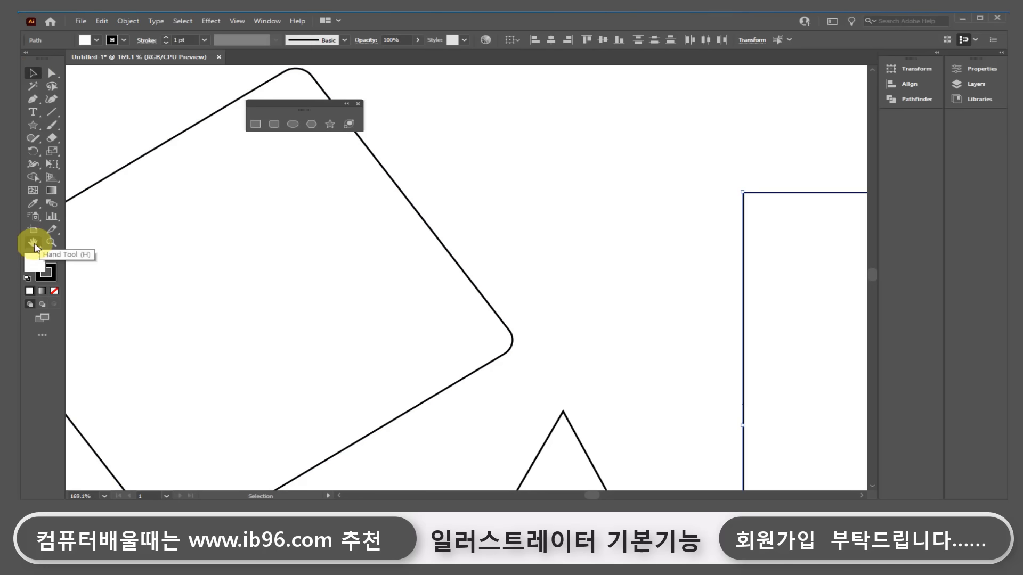
click(429, 298)
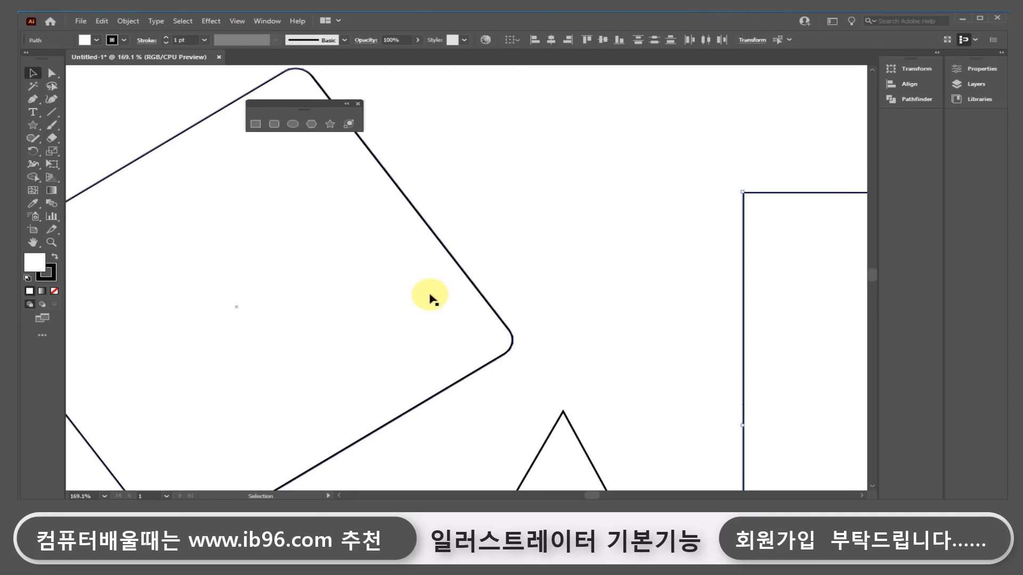
click(180, 114)
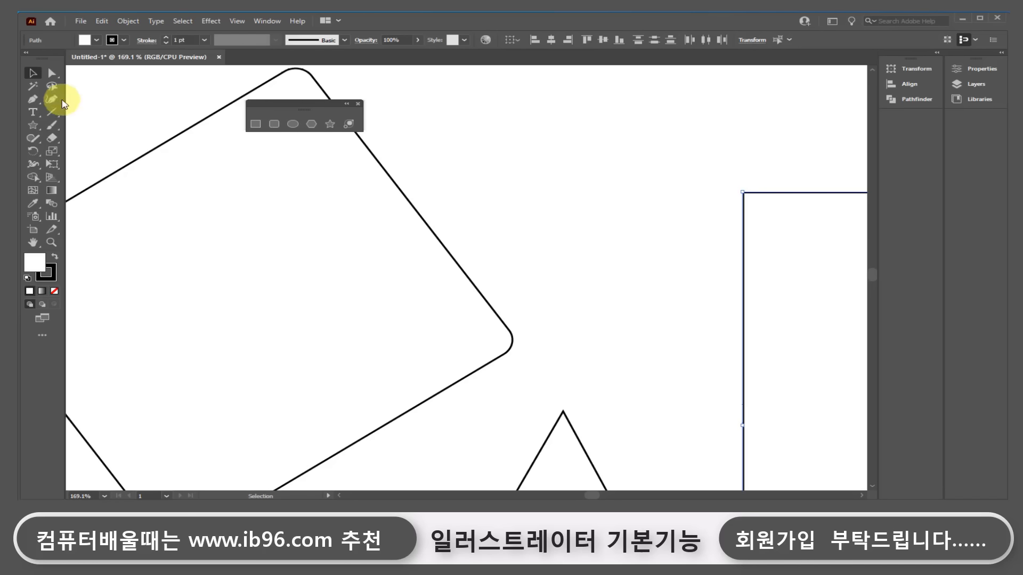
Pan across the hexagon, rectangle and star using the Hand tool temporarily while the Selection tool stays active.
key(space)
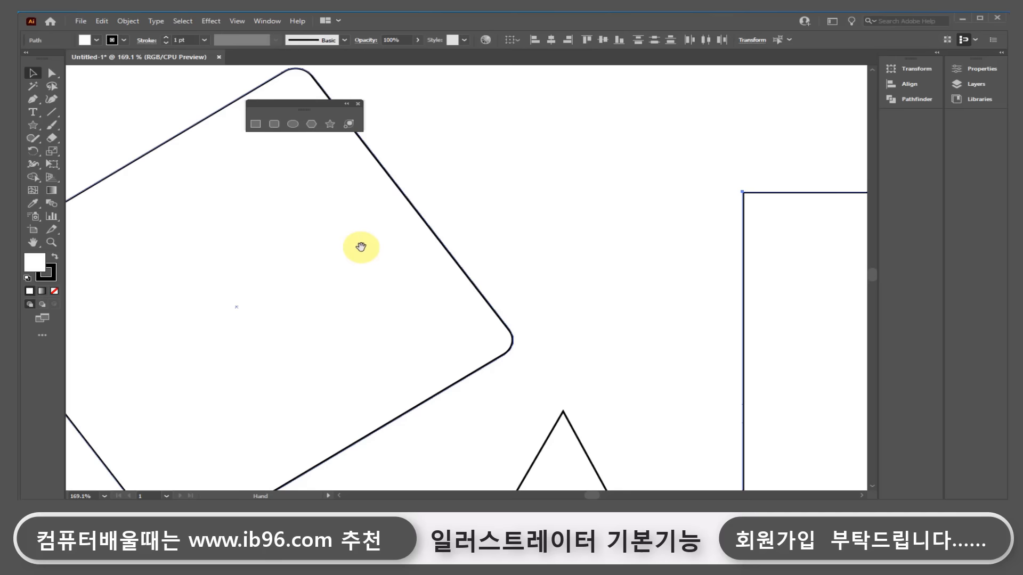
drag(683, 220, 198, 299)
drag(778, 178, 589, 201)
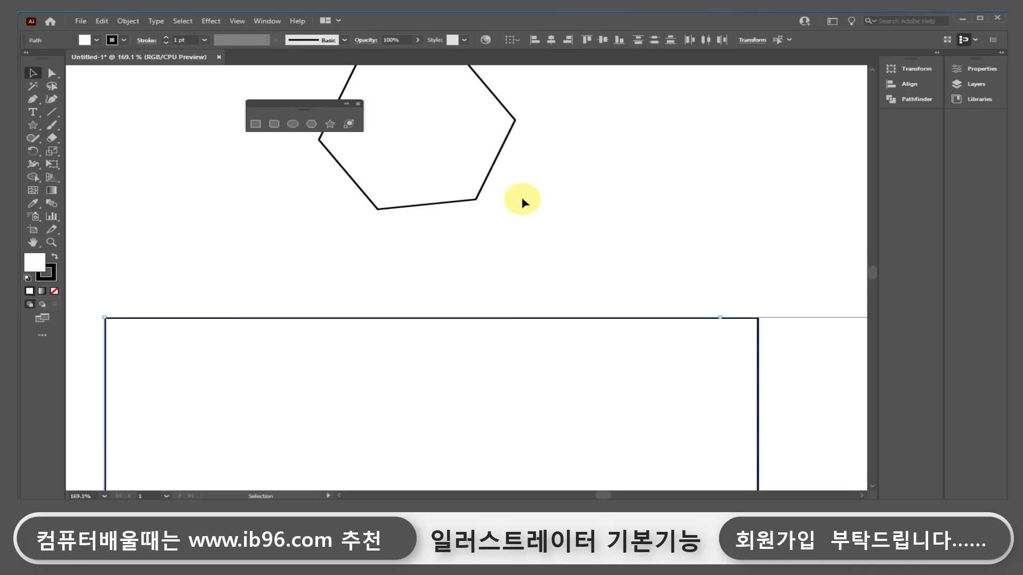
key(space)
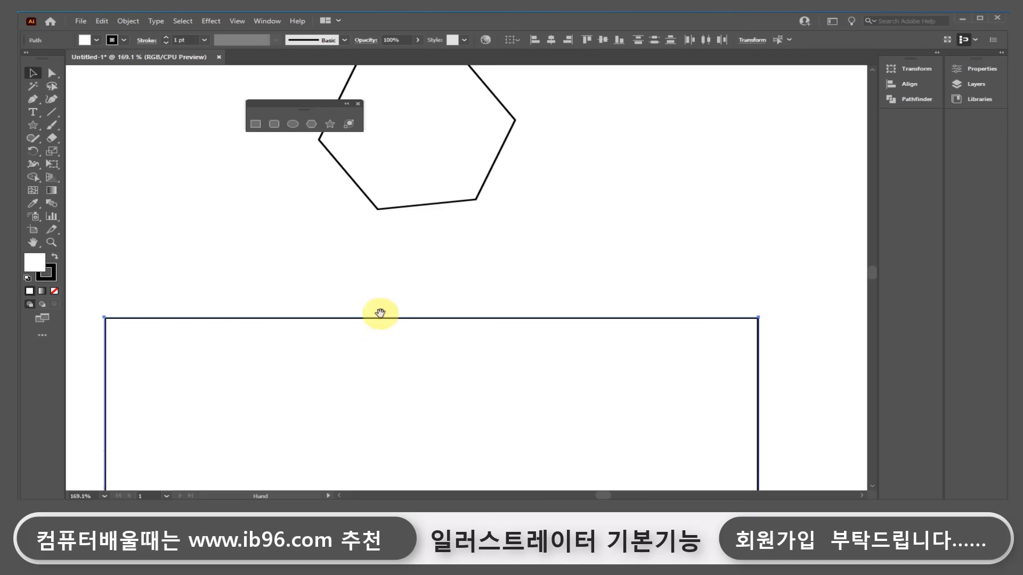
drag(379, 312, 612, 235)
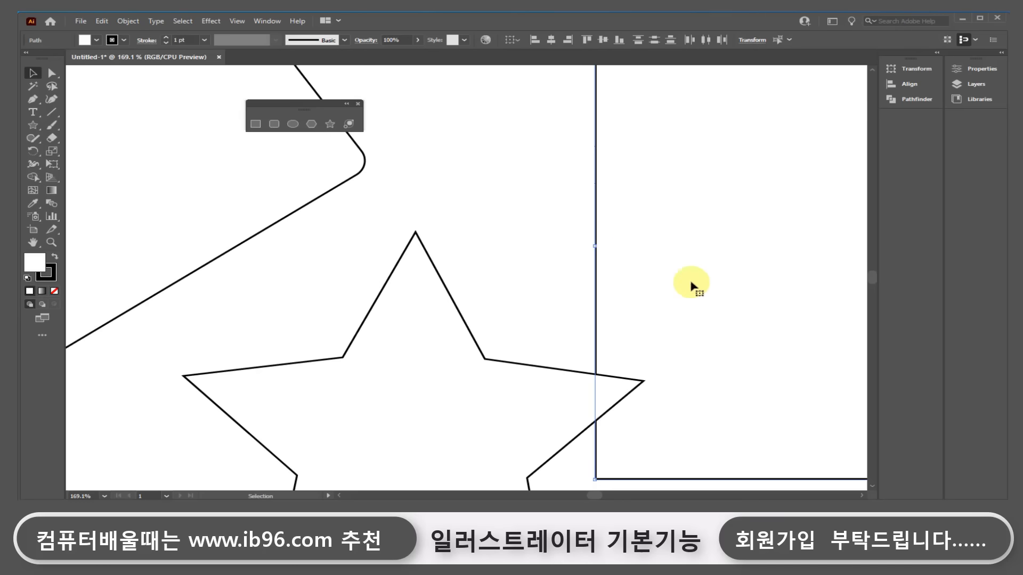
key(space)
drag(732, 305, 288, 148)
key(space)
drag(204, 273, 792, 238)
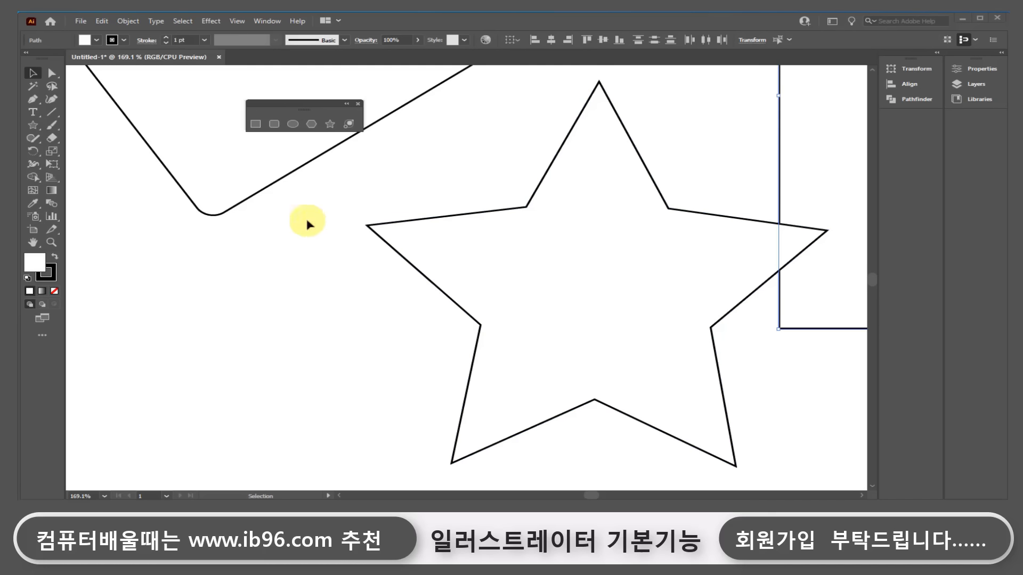
Temporarily use the Zoom tool from the Selection tool to magnify the rounded rectangle's lower corner to 413.56%.
key(space)
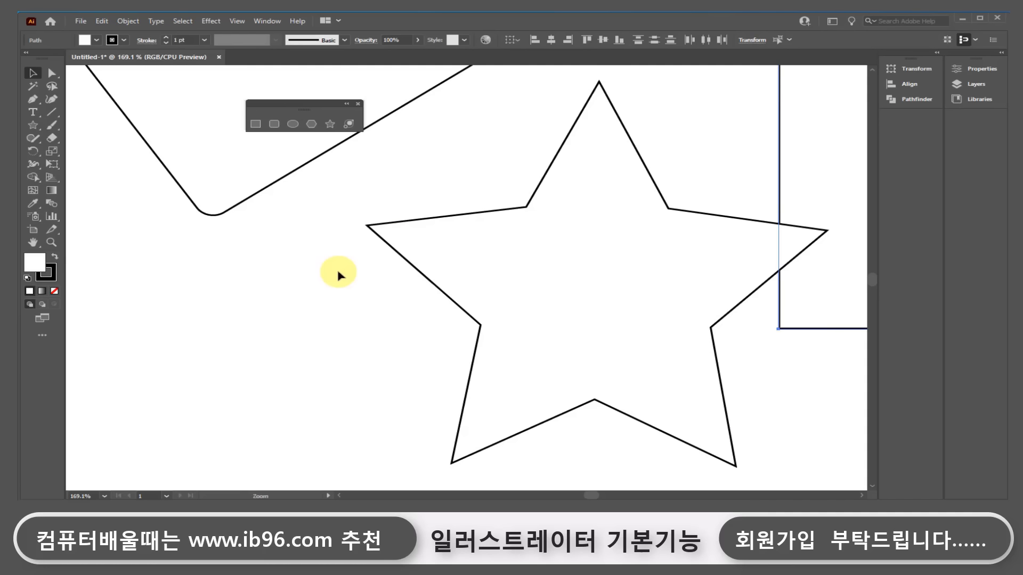
click(359, 218)
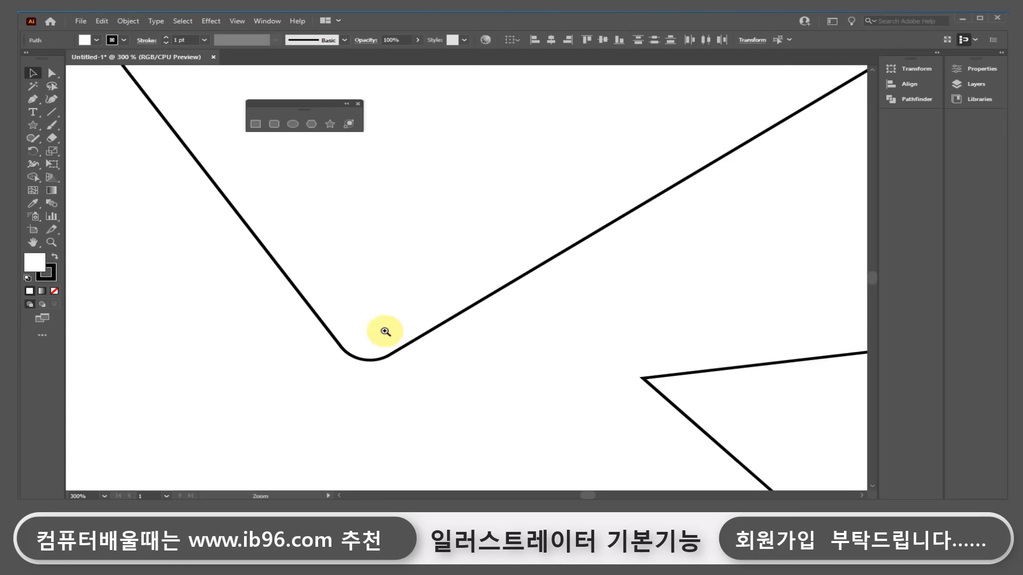
drag(258, 217, 760, 408)
Zoom out in stages to 66.67% without leaving the Selection tool.
key(space)
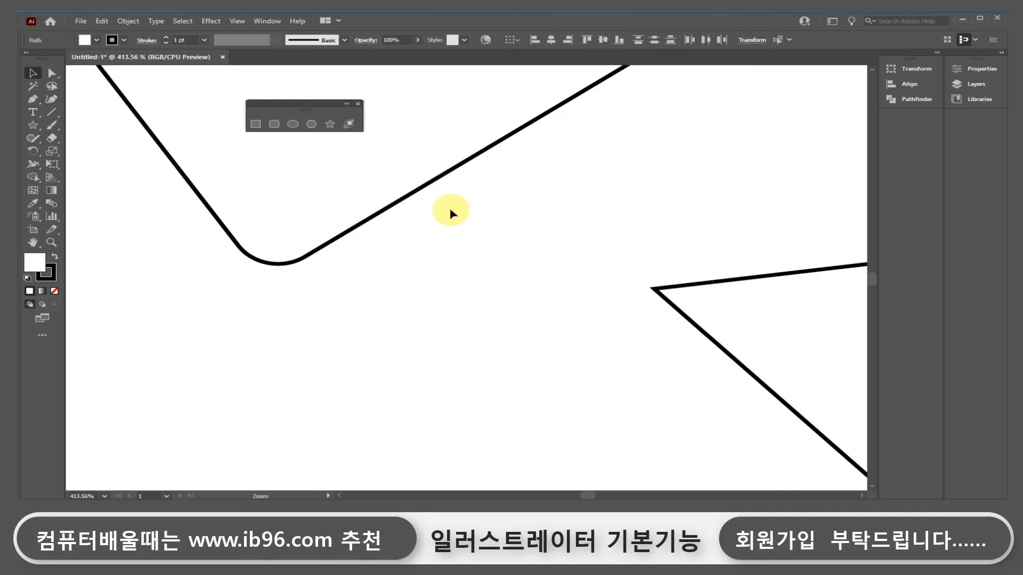
ctrl+alt+click(481, 218)
ctrl+alt+click(482, 219)
ctrl+alt+click(481, 219)
ctrl+alt+click(482, 218)
ctrl+alt+click(481, 219)
ctrl+alt+click(481, 218)
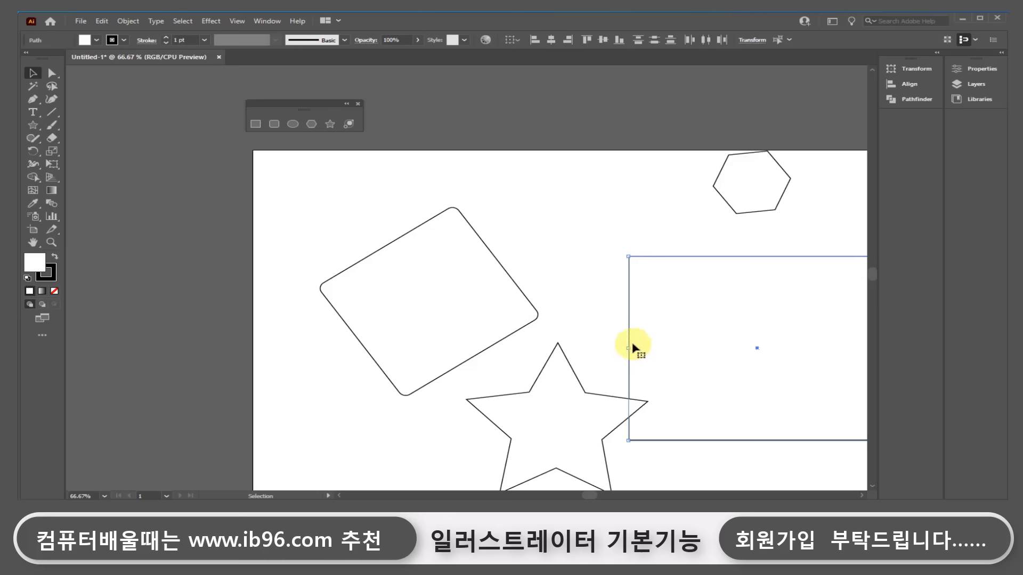
Pan the zoomed-out artwork with the temporary Hand tool to bring the rounded rectangle, star and rectangle into view.
key(space)
drag(676, 351, 411, 260)
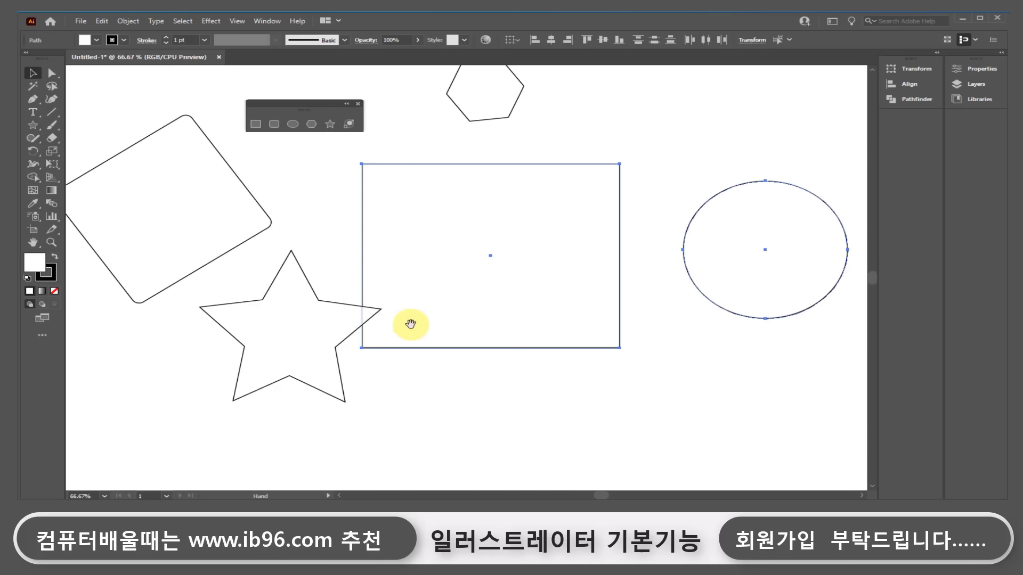
drag(411, 325, 441, 259)
drag(324, 244, 331, 321)
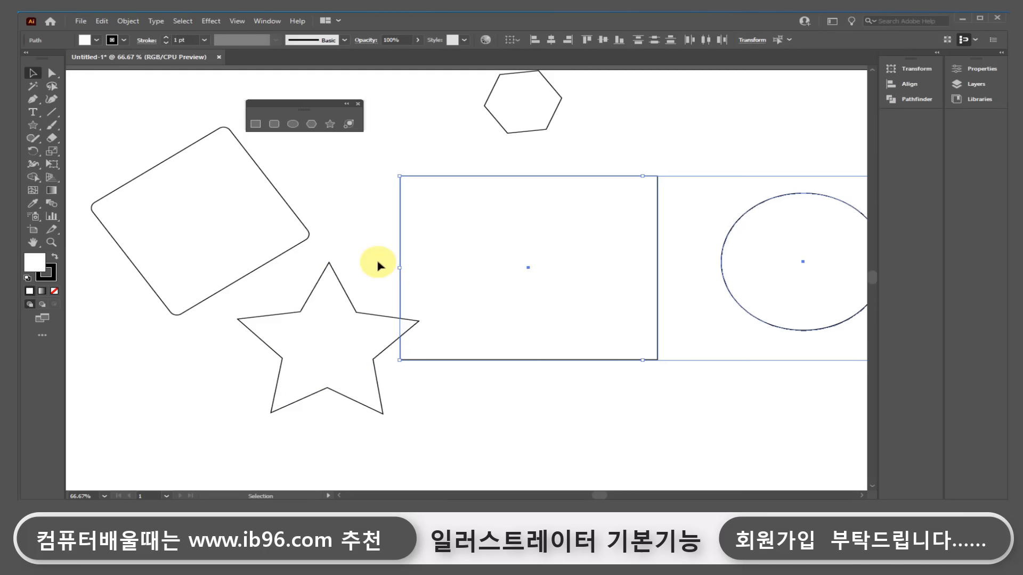
Fit the whole artboard in the window by means of the Hand tool.
click(33, 164)
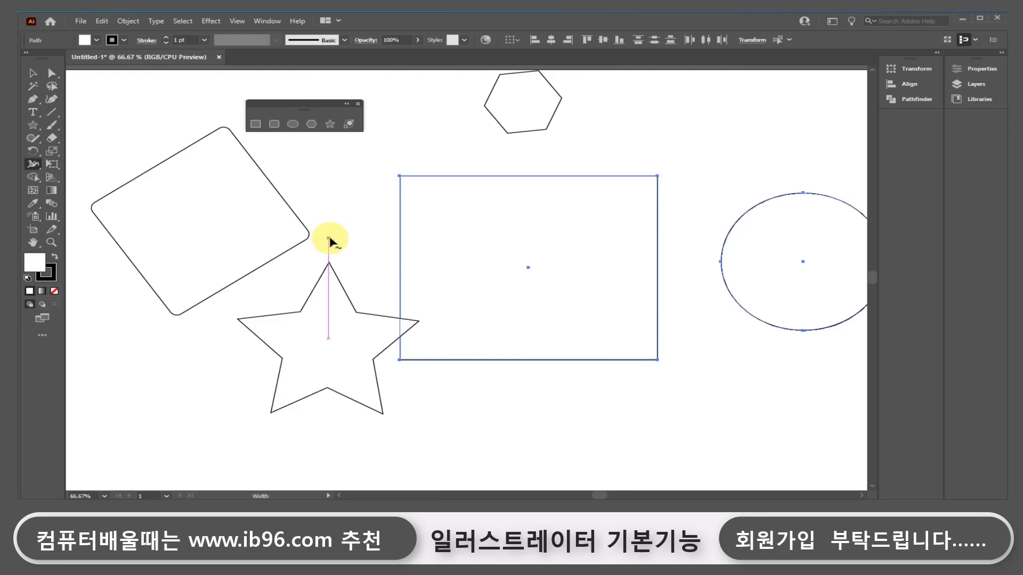
key(v)
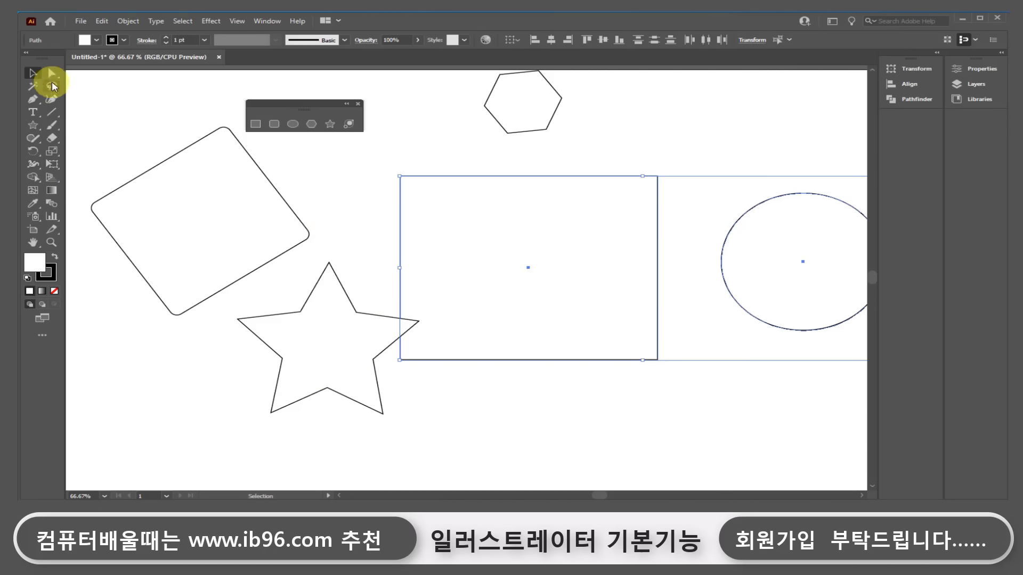
click(52, 242)
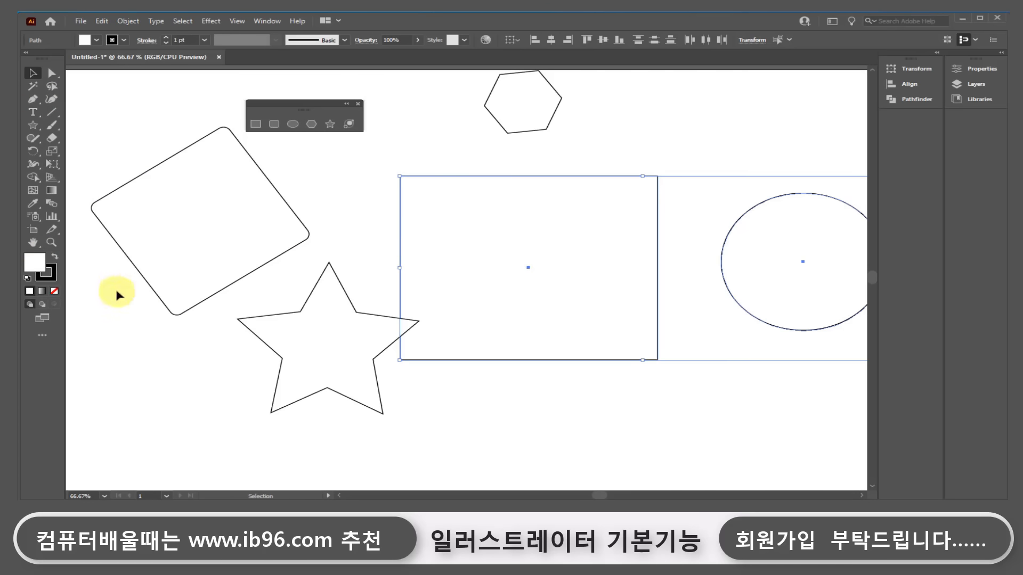
double_click(33, 242)
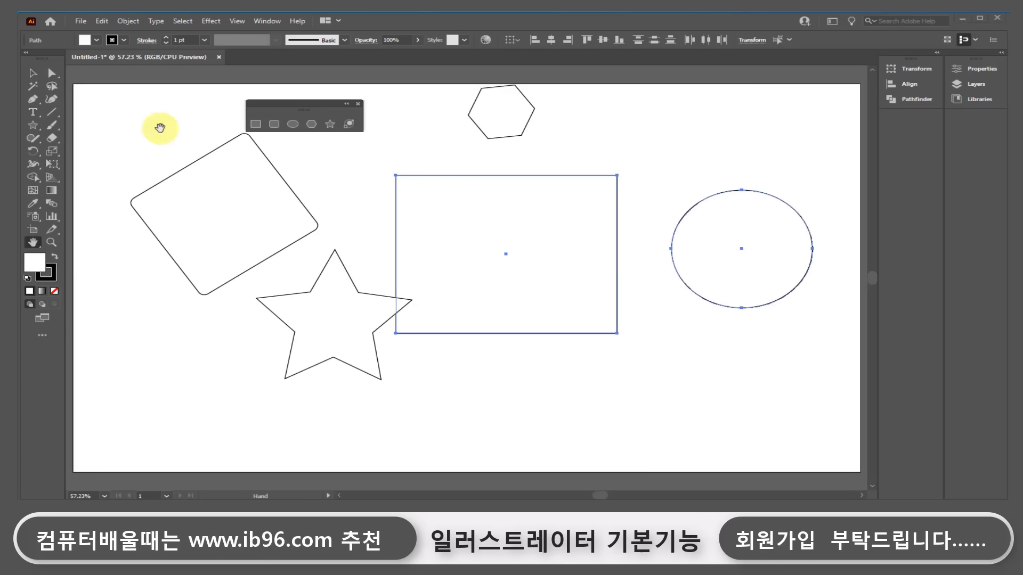
Select all the shapes on the artboard with a marquee and delete them.
click(33, 74)
drag(752, 419, 208, 81)
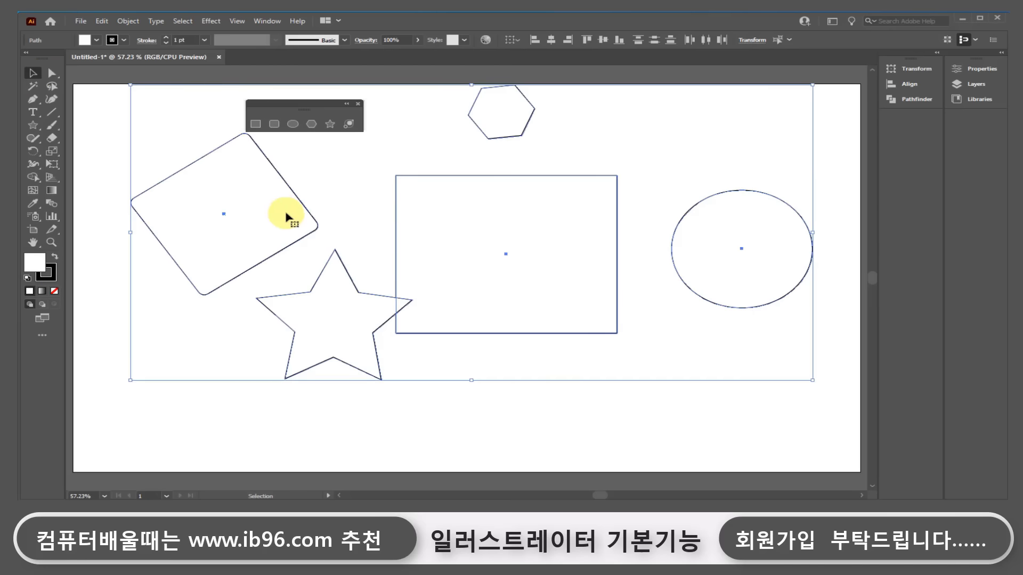
key(Delete)
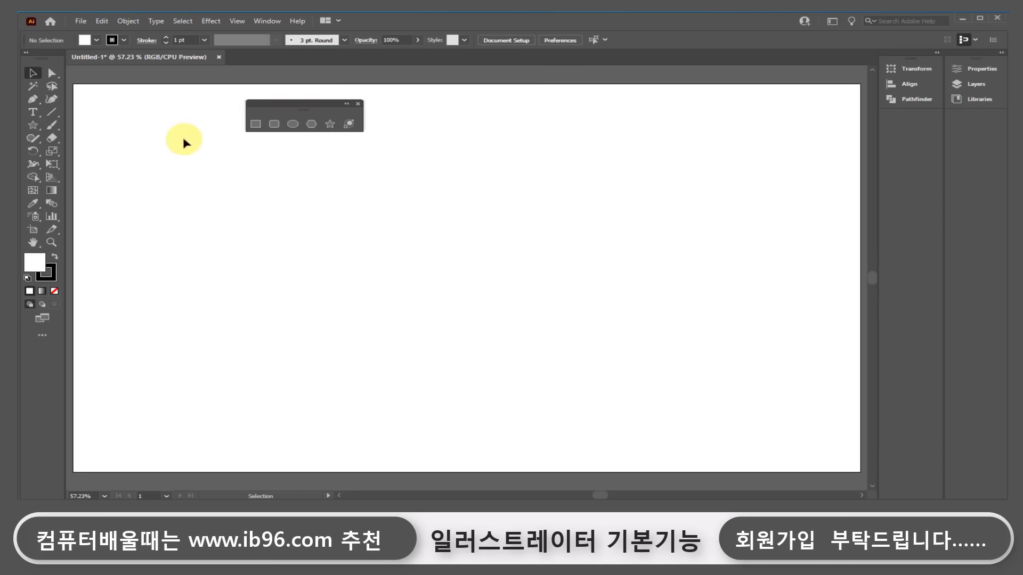
Show the rulers along the edges of the document.
click(237, 21)
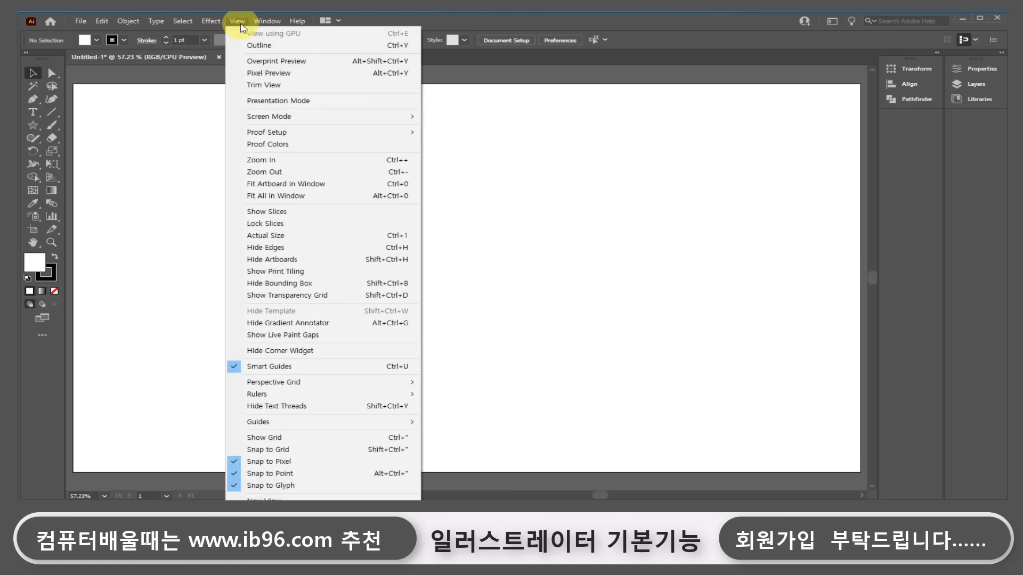
mouse_move(279, 395)
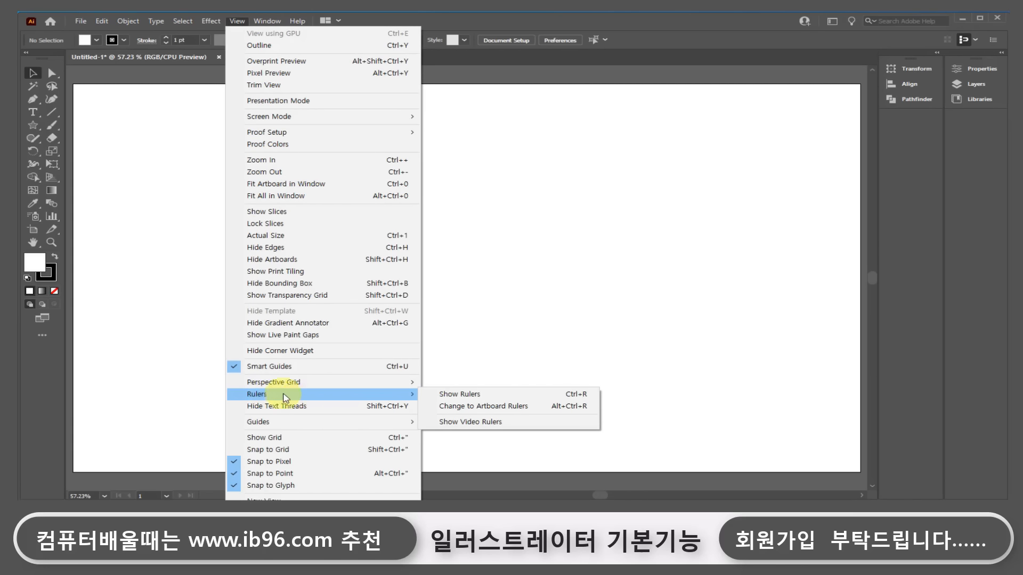
click(483, 400)
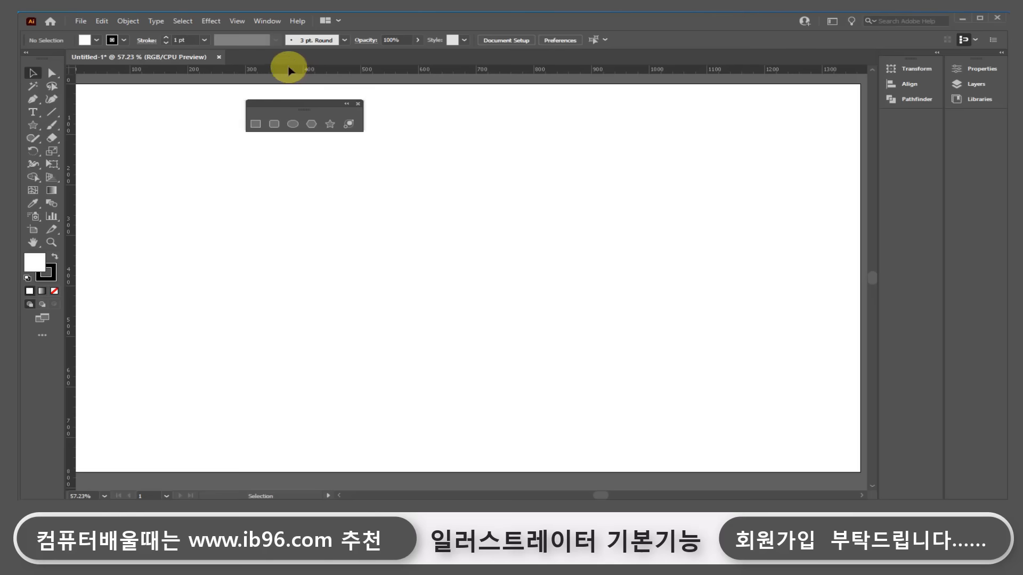
Set the general measurement unit to Millimeters in the Units preferences.
click(102, 23)
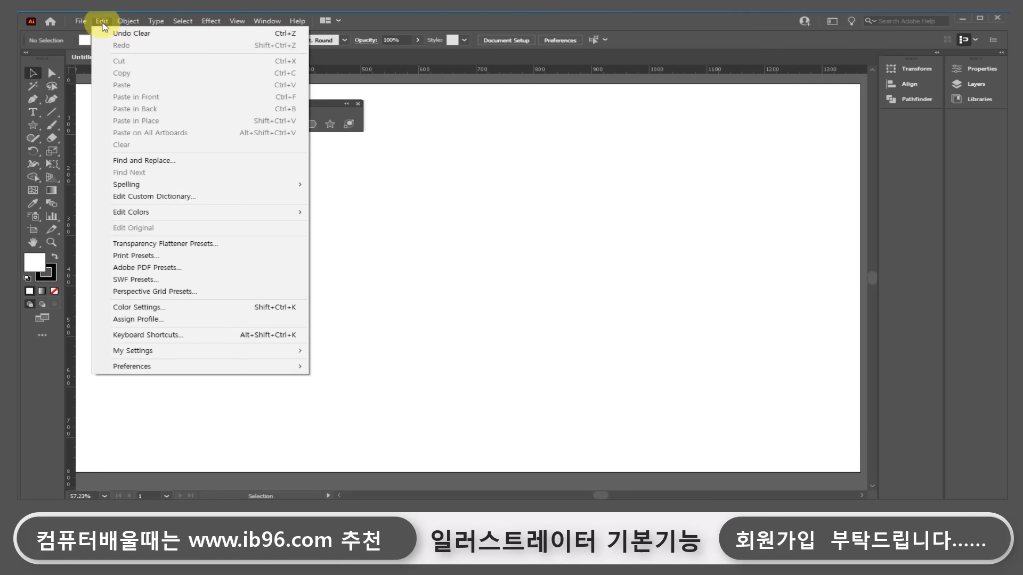
mouse_move(171, 370)
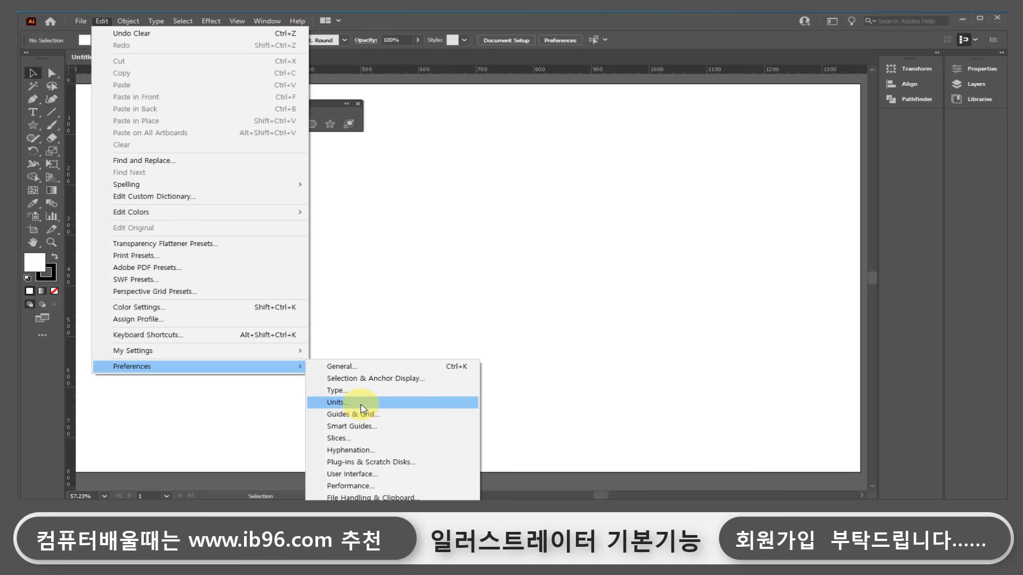
click(361, 406)
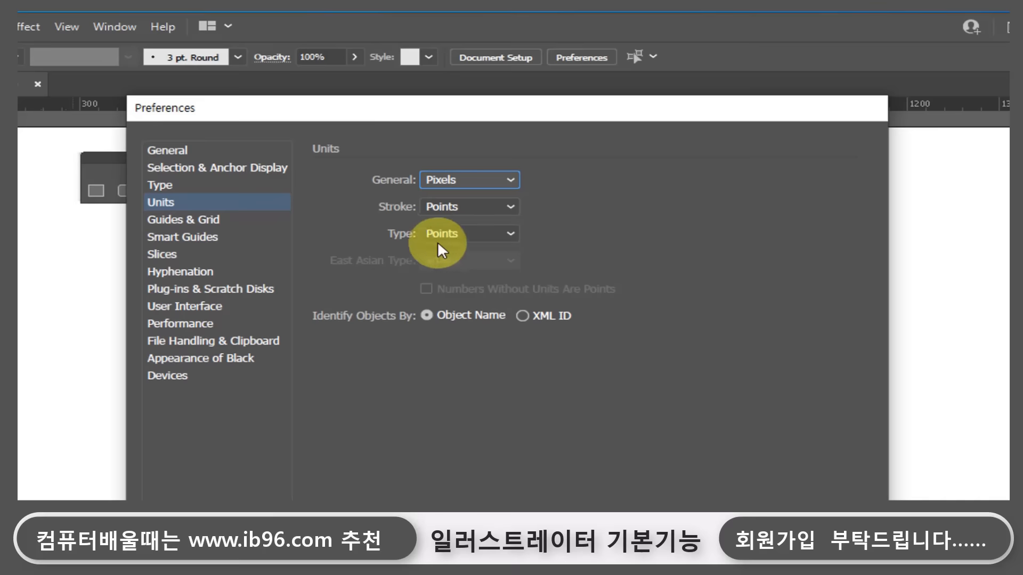
click(216, 219)
key(Up)
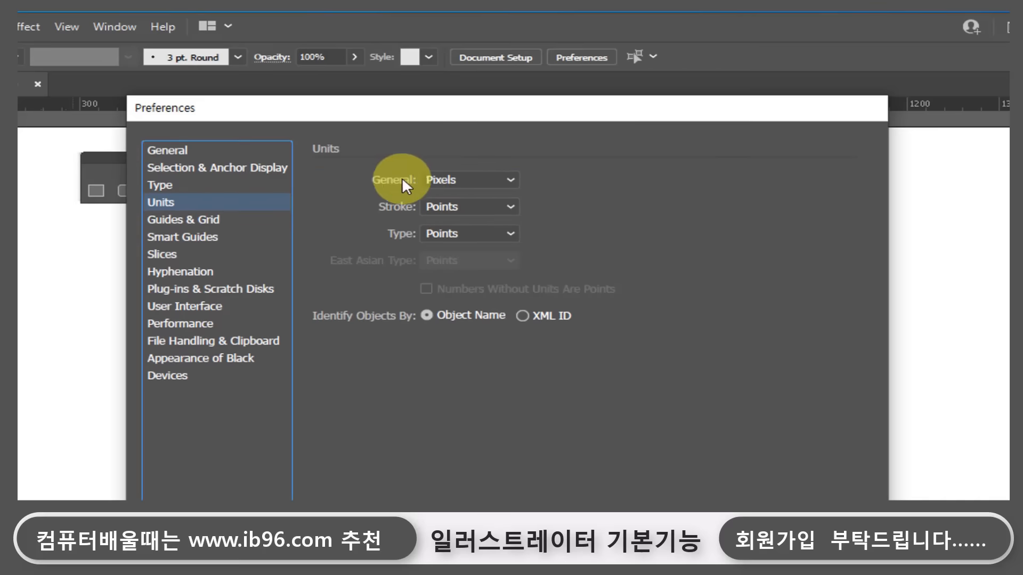
click(459, 181)
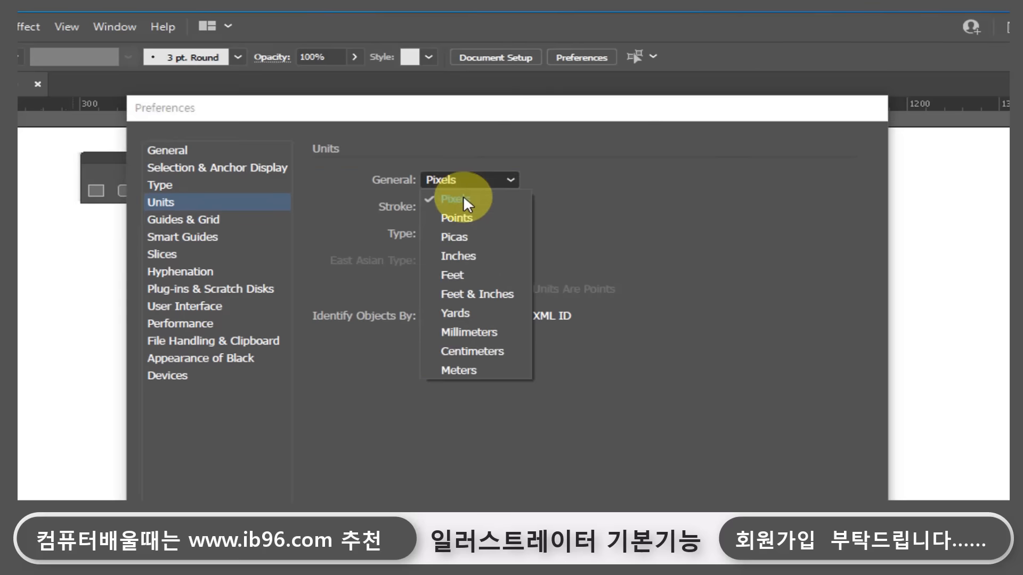
click(478, 334)
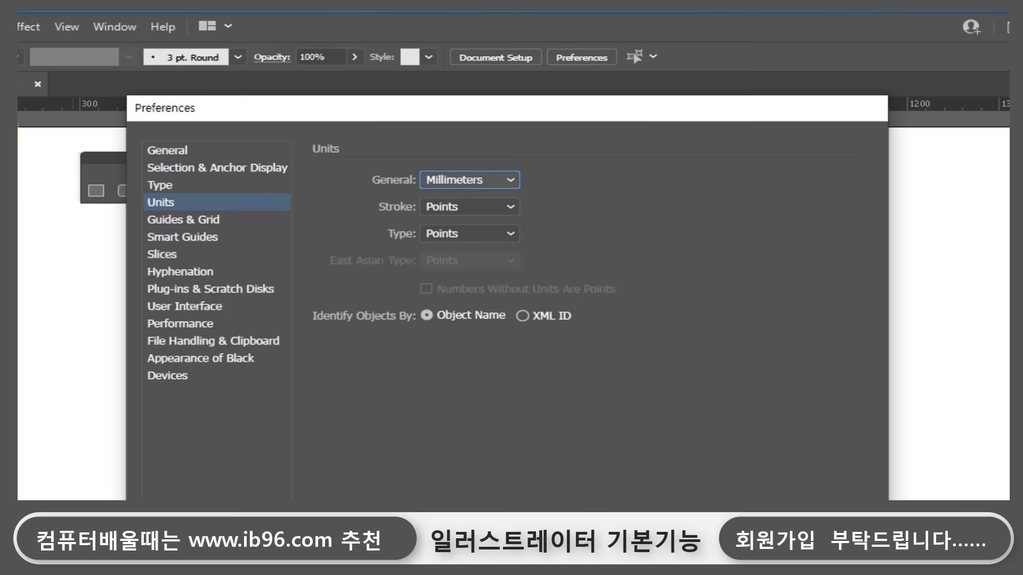
Return the general measurement unit to Pixels and apply the preferences.
click(478, 178)
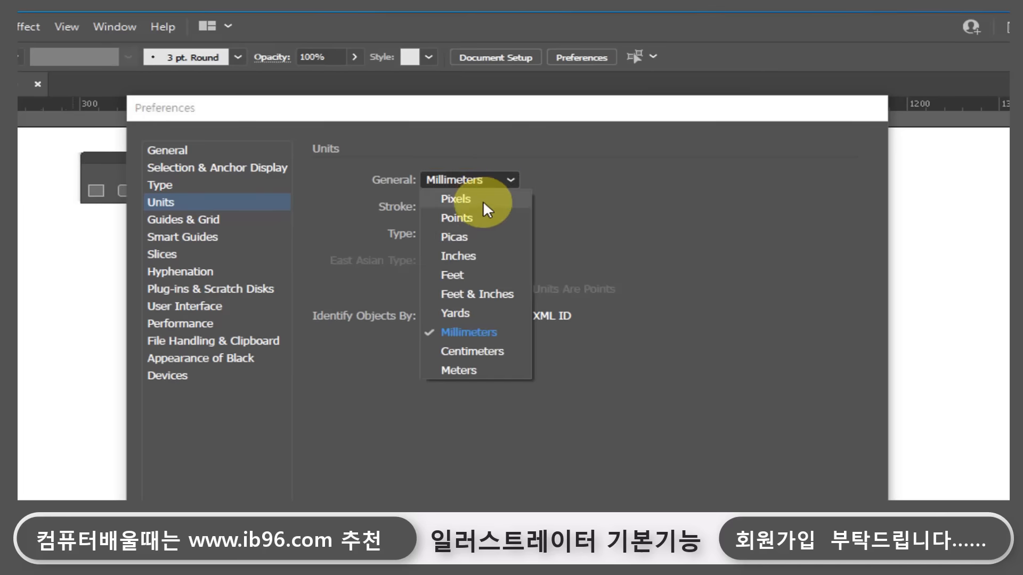
click(483, 199)
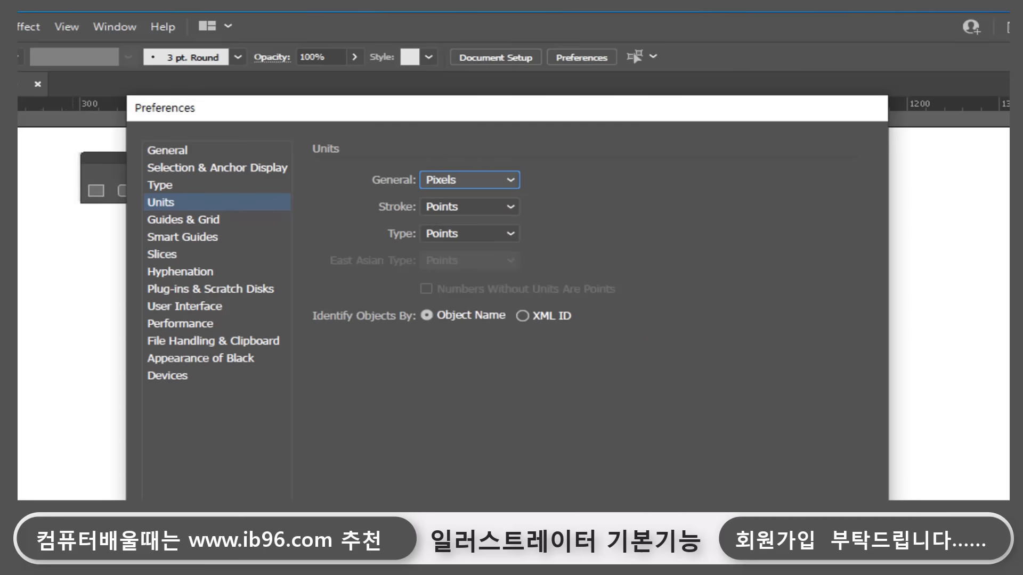
key(Return)
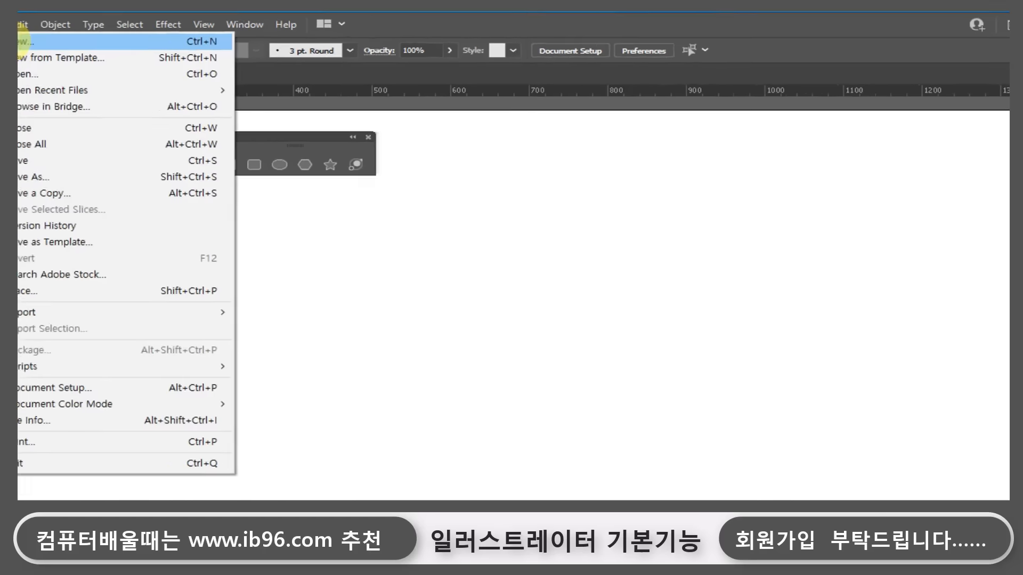
Compare the default units of the Web and Print presets for a new document, and close without creating one.
click(107, 37)
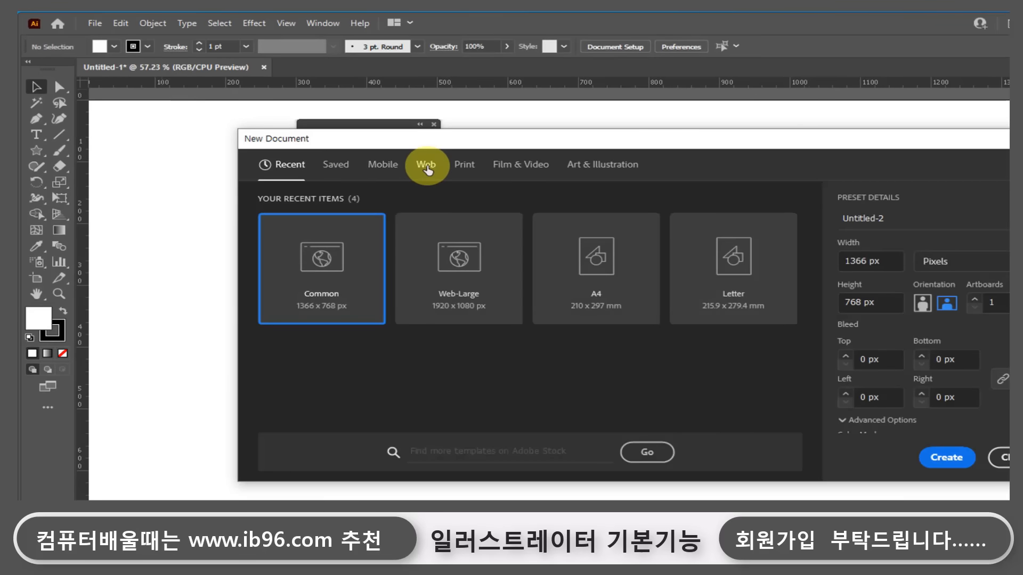
click(426, 166)
click(463, 166)
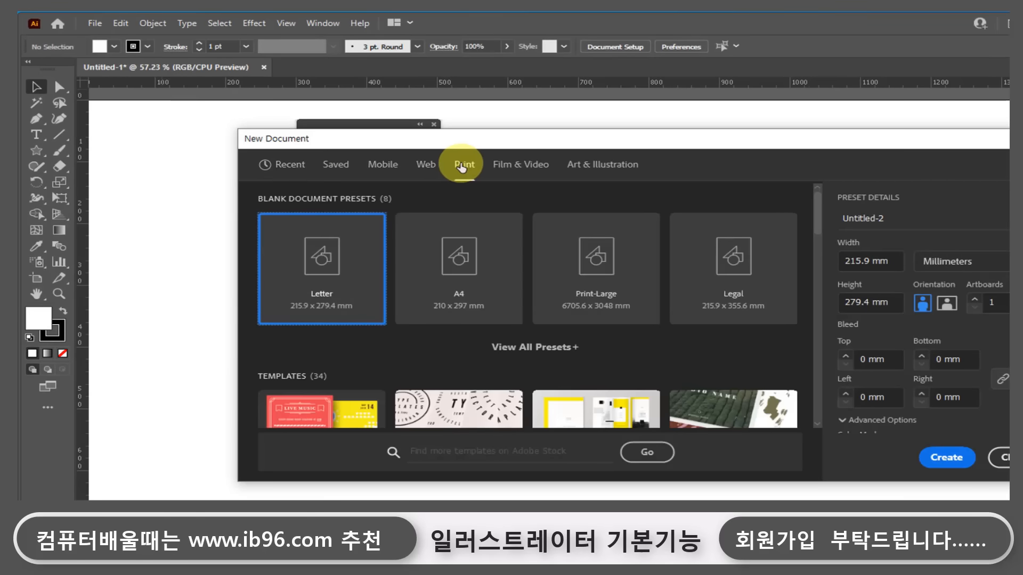
click(427, 166)
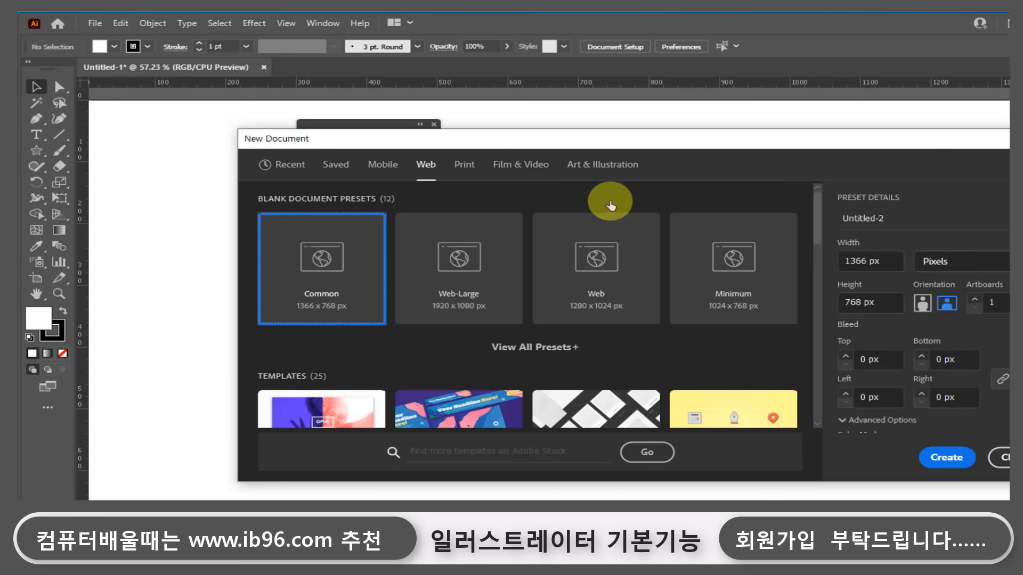
click(465, 165)
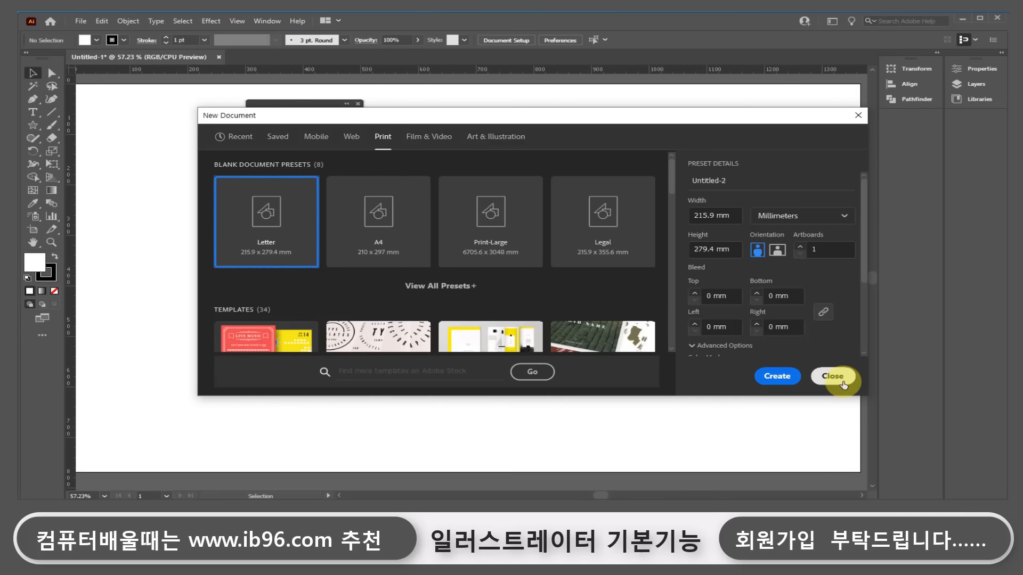
click(833, 377)
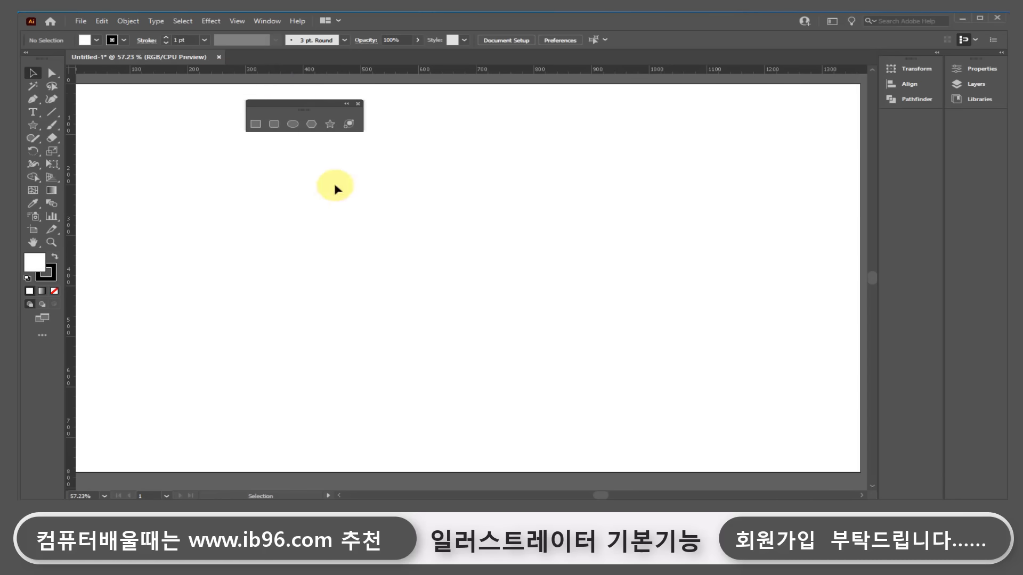
Move the floating shape tools toward the artboard's upper-left corner and draw a freehand rectangle about 265 by 244 px below them.
drag(331, 106, 221, 108)
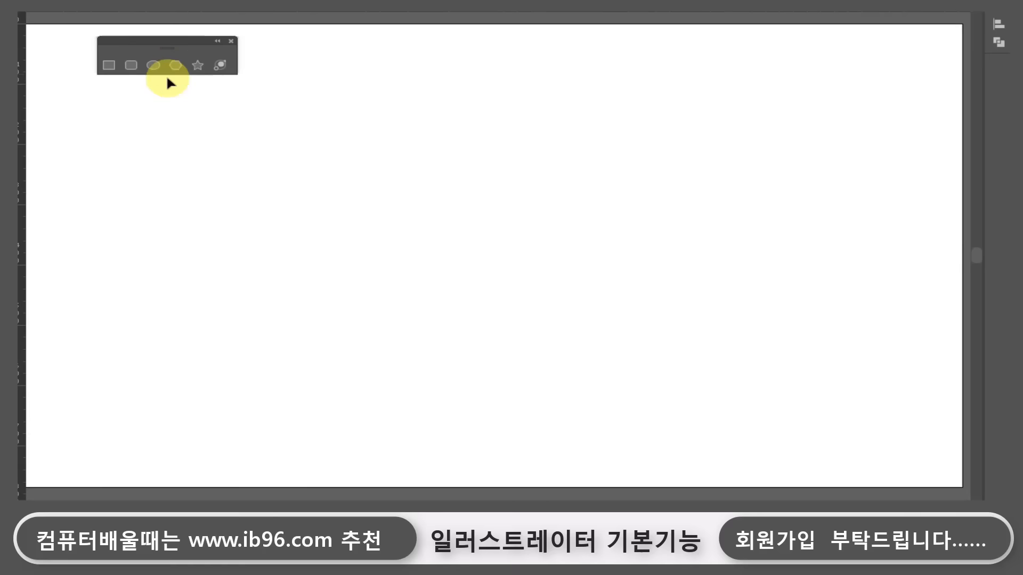
click(109, 65)
drag(163, 108, 345, 256)
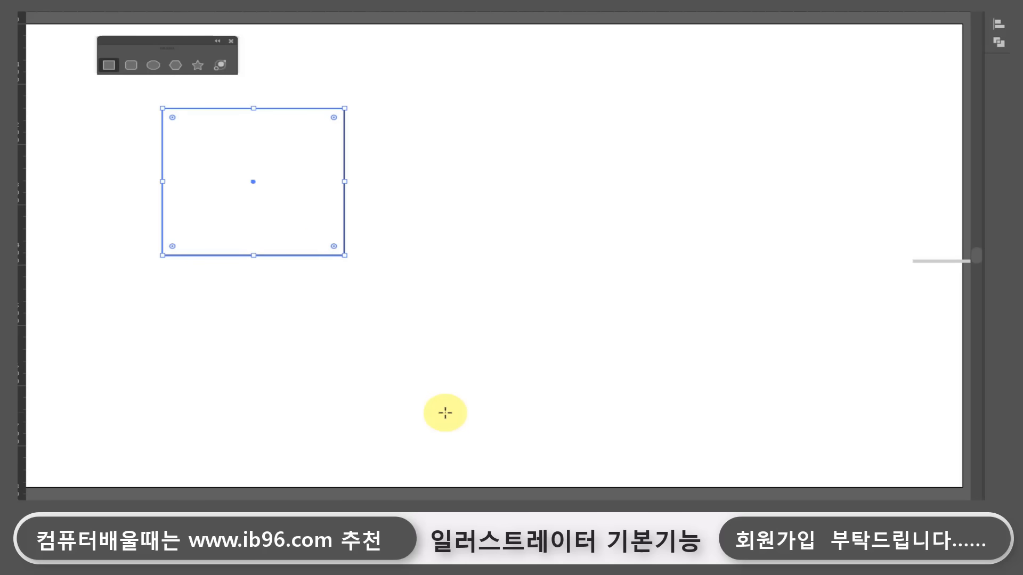
Delete the freehand rectangle and bring up the exact-size dialog for a new rectangle, moved fully into view.
key(Delete)
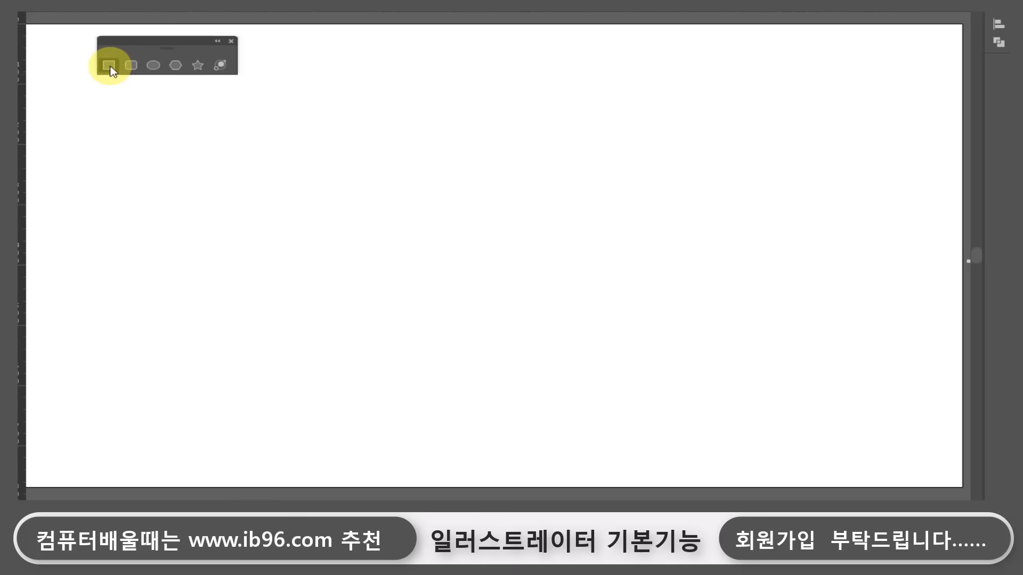
click(109, 65)
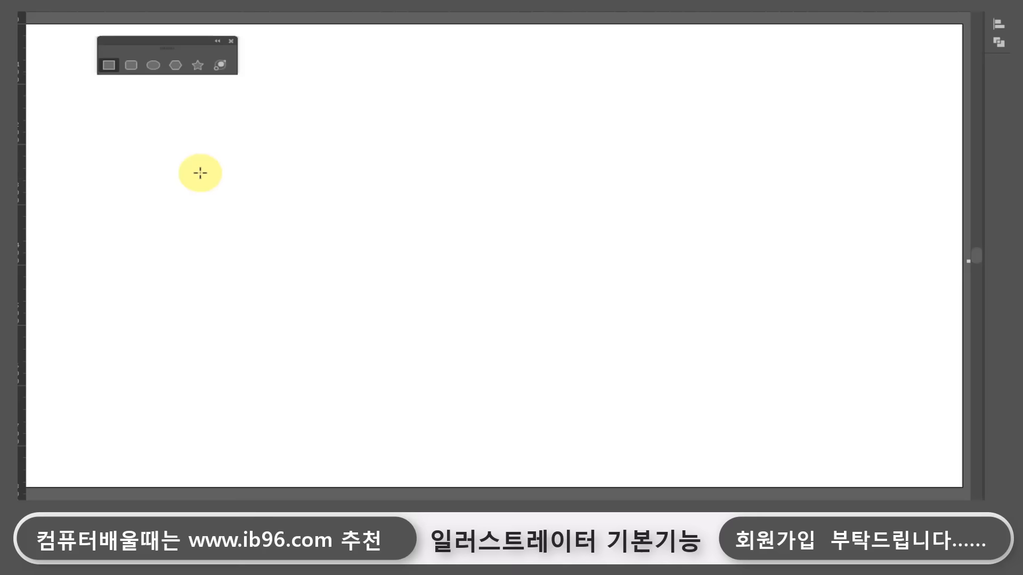
click(200, 173)
drag(392, 487, 250, 120)
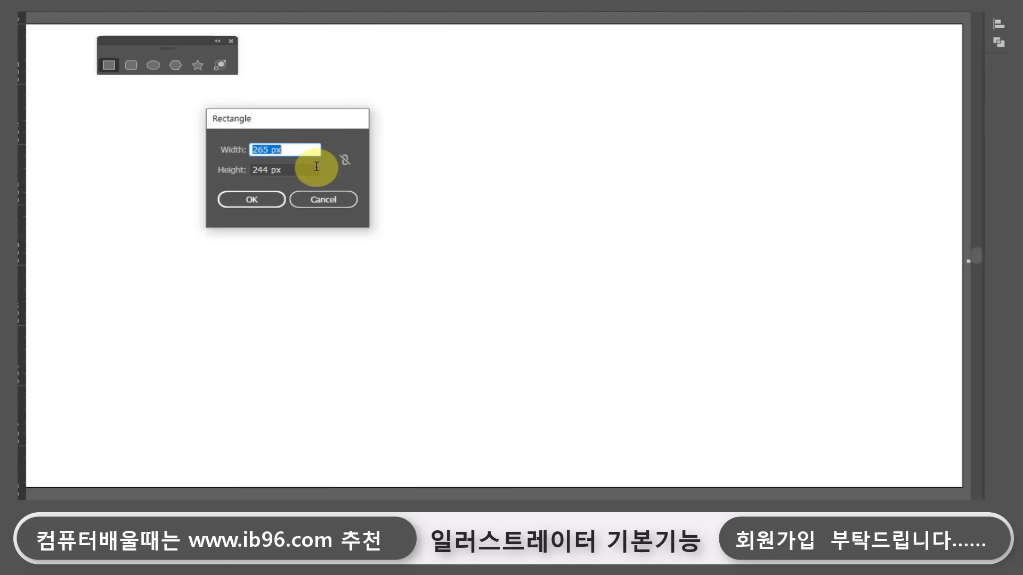
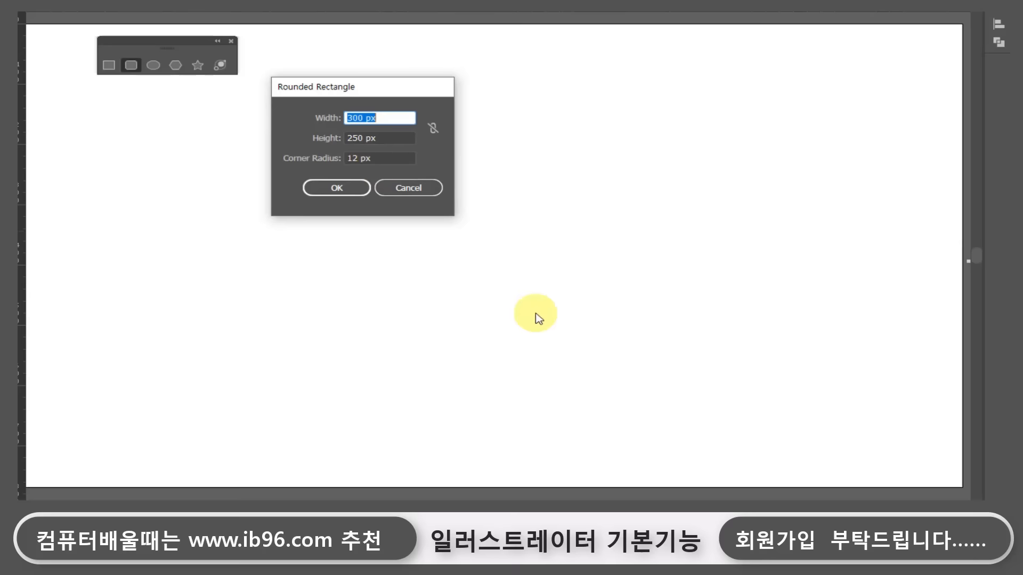
Create a rounded rectangle of 300 by 250 px with a 12 px corner radius, and delete it with the Selection tool.
click(353, 188)
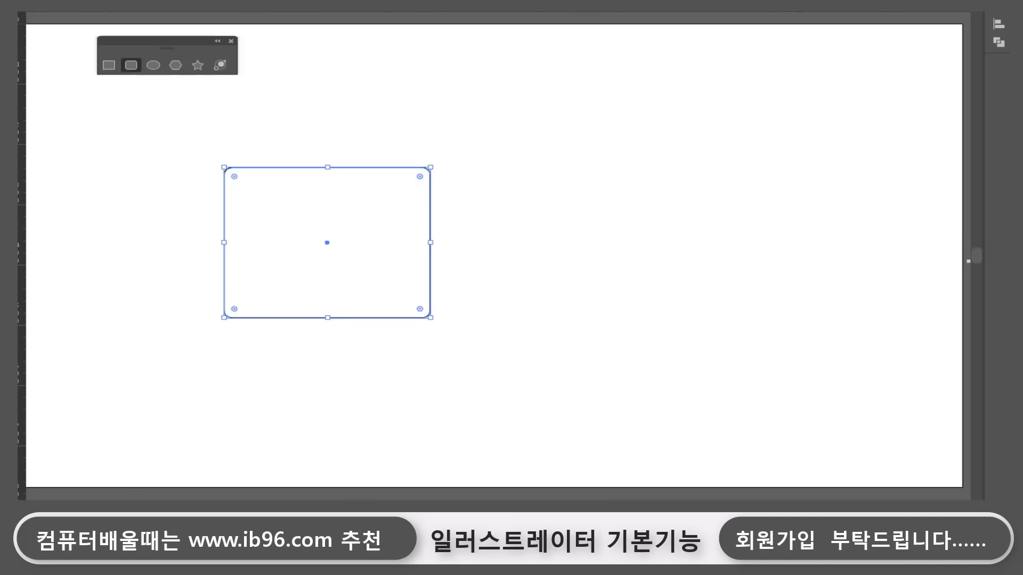
key(v)
click(203, 159)
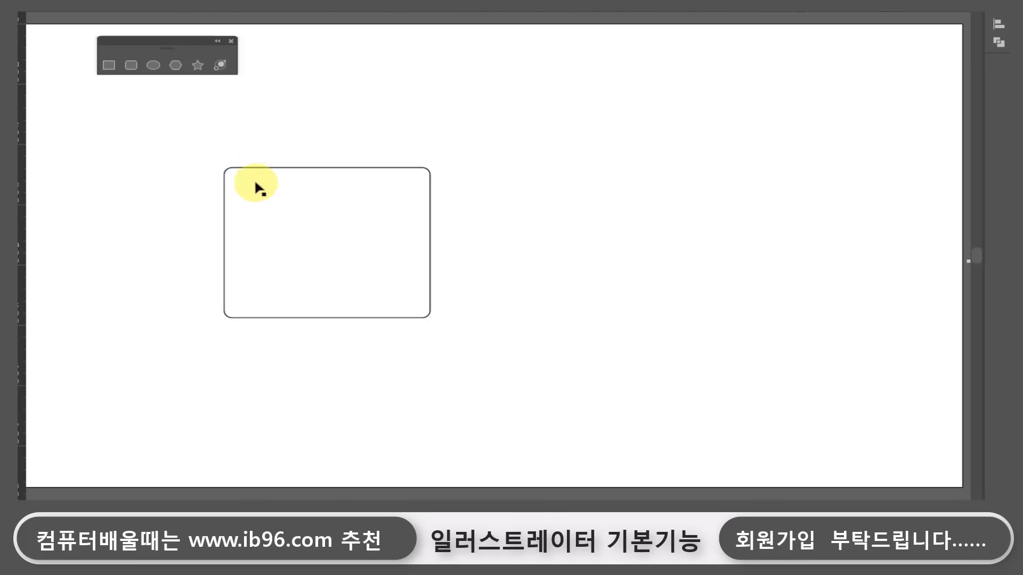
drag(228, 132, 335, 258)
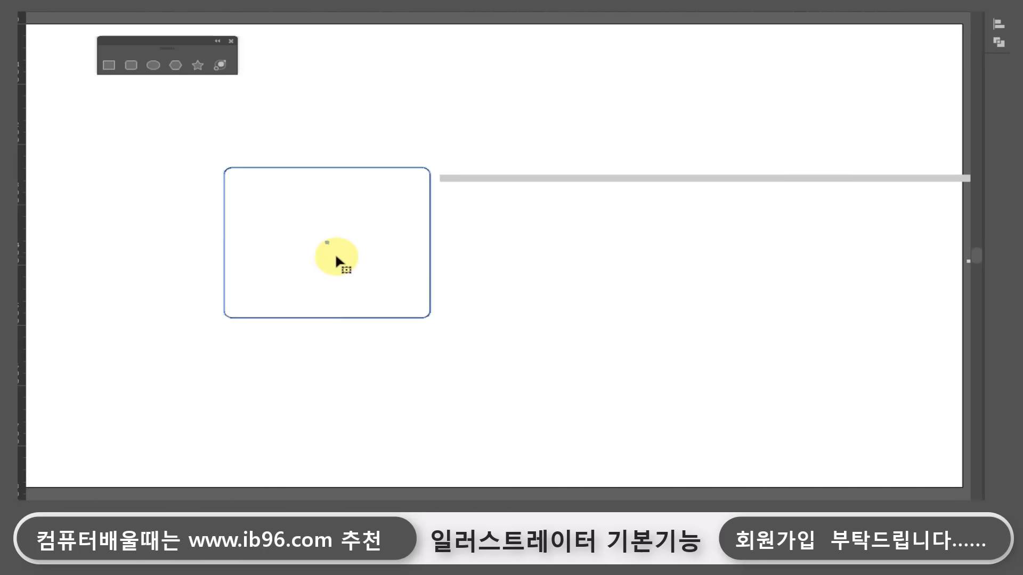
key(Delete)
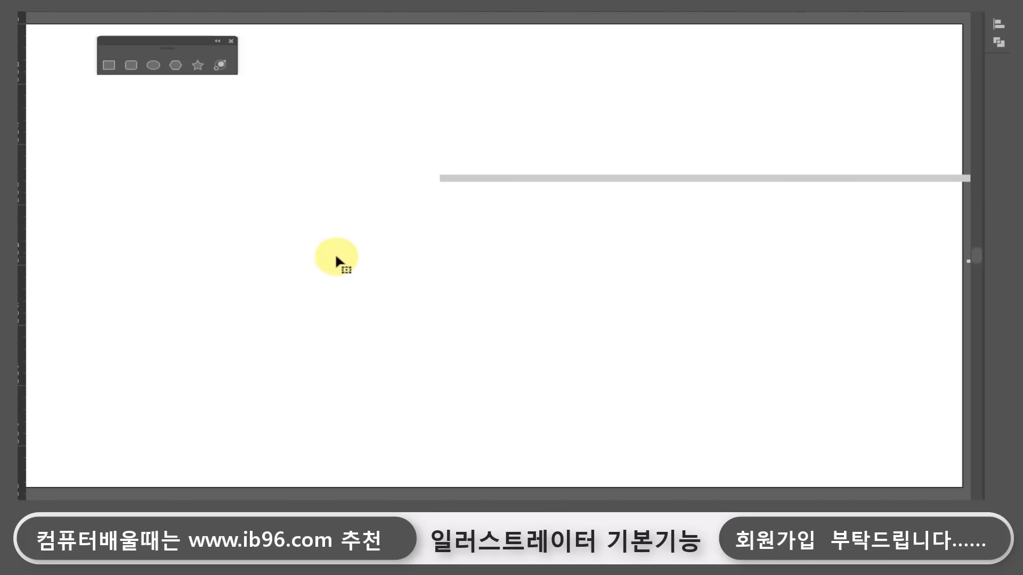
Bring up the exact-size dialog for a new ellipse, move it fully into view, and close it without creating one.
click(154, 66)
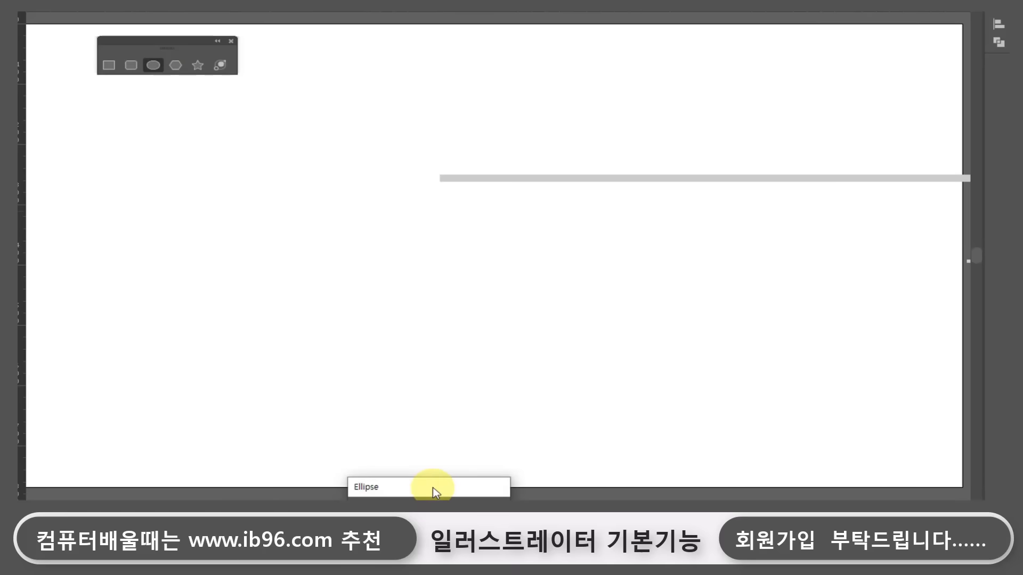
click(432, 488)
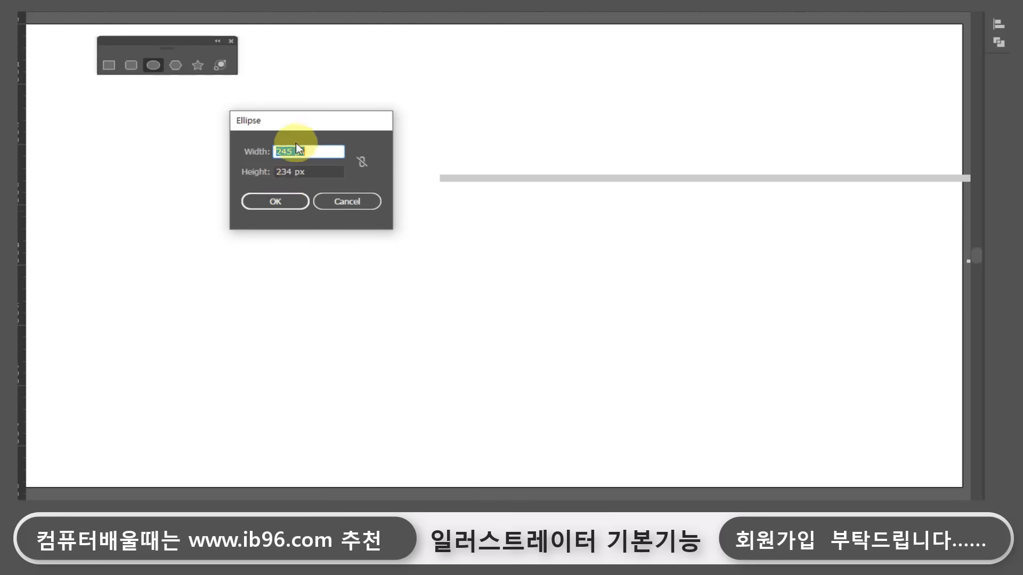
click(338, 201)
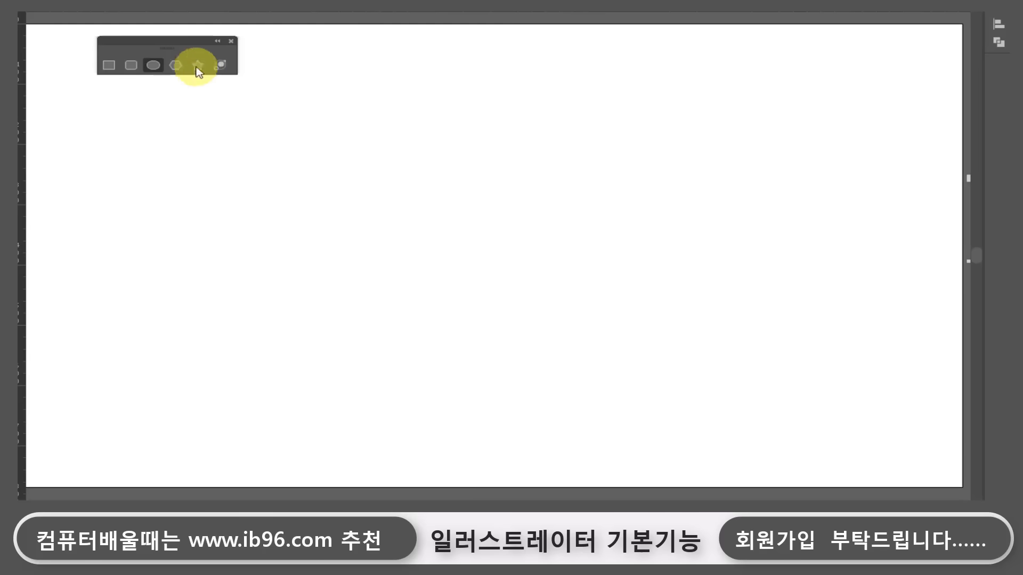
Create an eight-sided polygon below the floating shape tools, with the exact-size dialog moved closer and the offered radius kept.
click(176, 66)
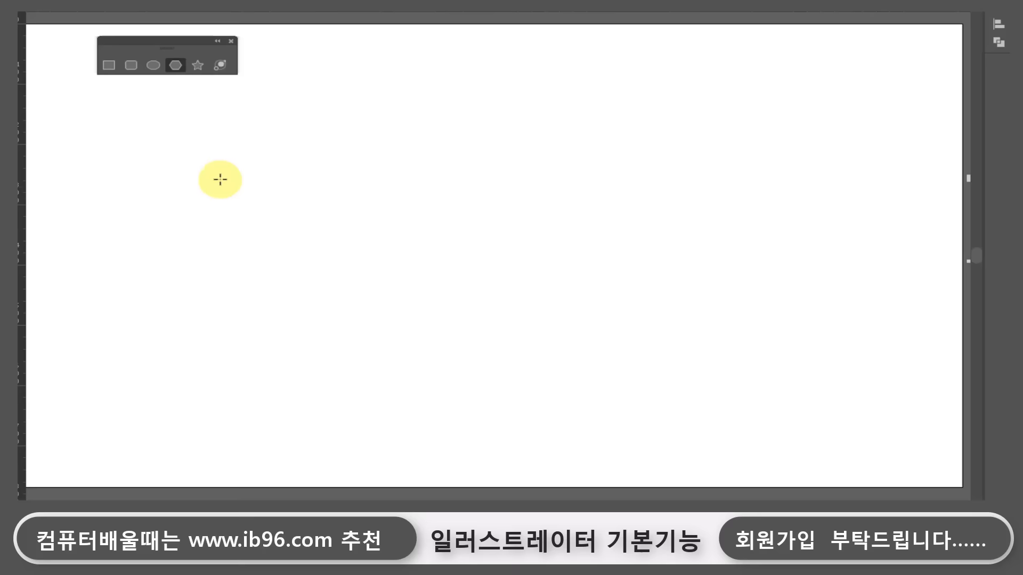
click(220, 180)
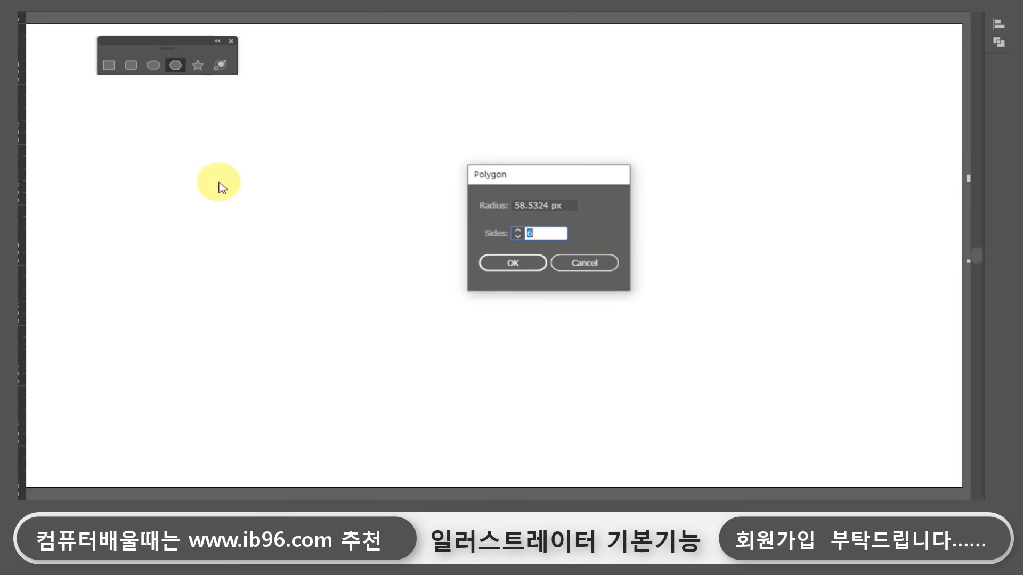
drag(516, 173, 276, 136)
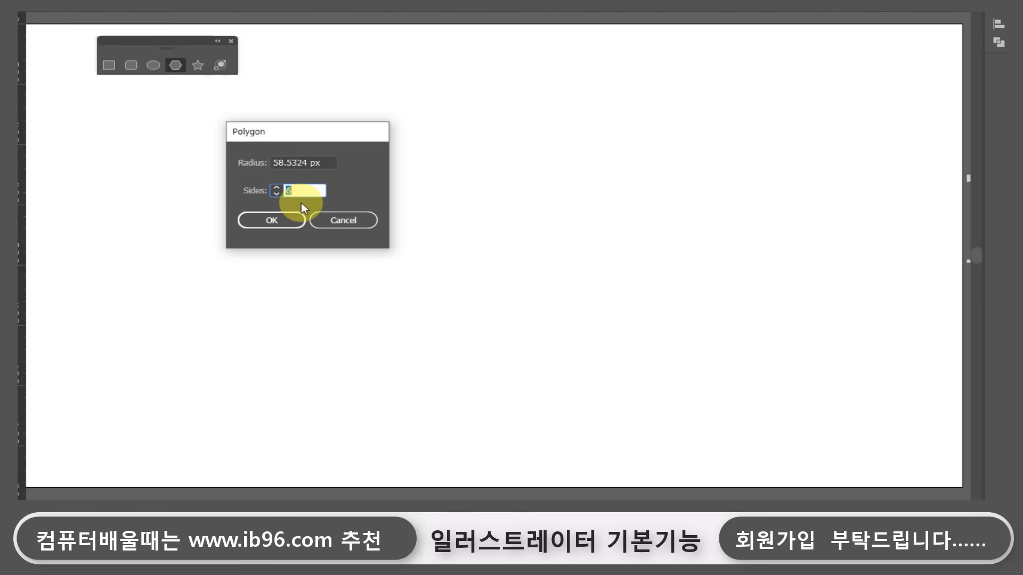
click(275, 187)
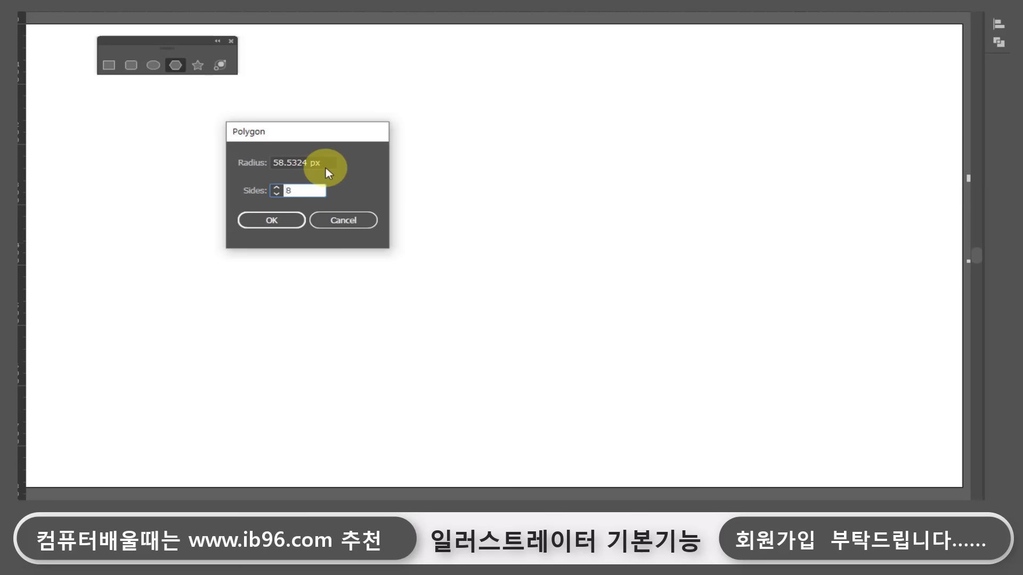
click(287, 228)
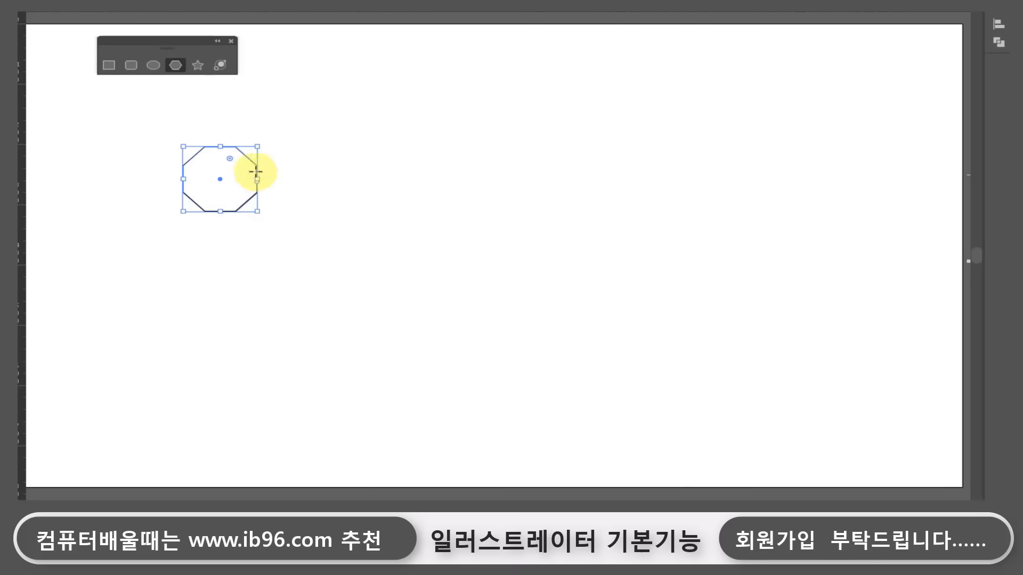
Create a three-sided polygon to the right of the octagon at the same radius, and delete both polygons.
click(320, 193)
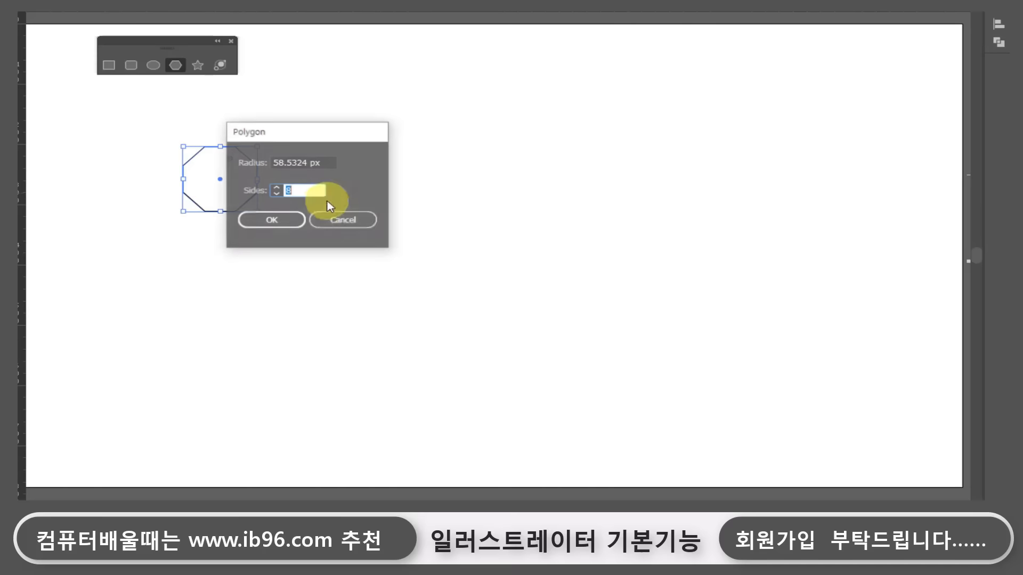
click(277, 194)
click(276, 194)
click(277, 194)
click(276, 194)
click(276, 194)
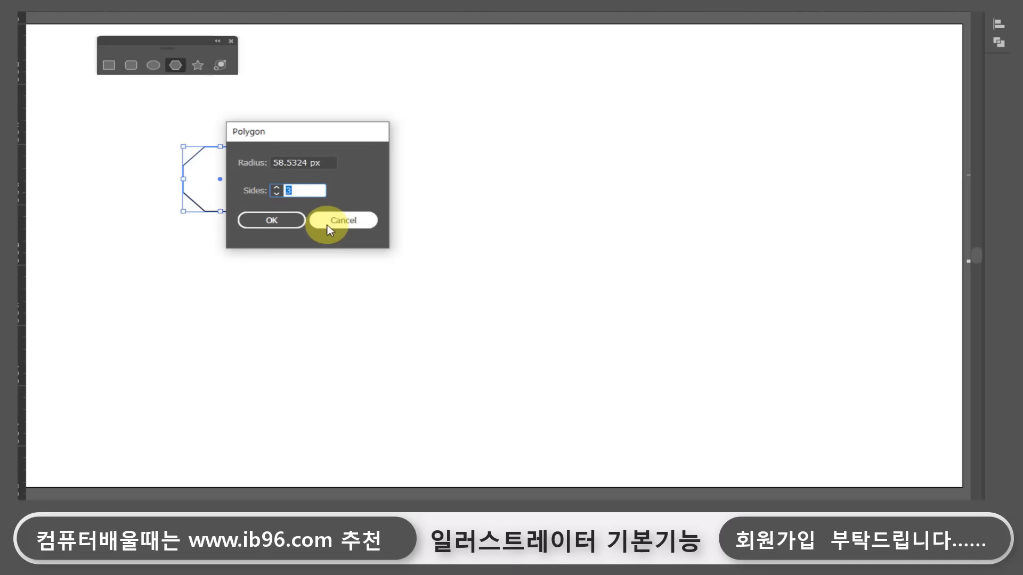
click(276, 221)
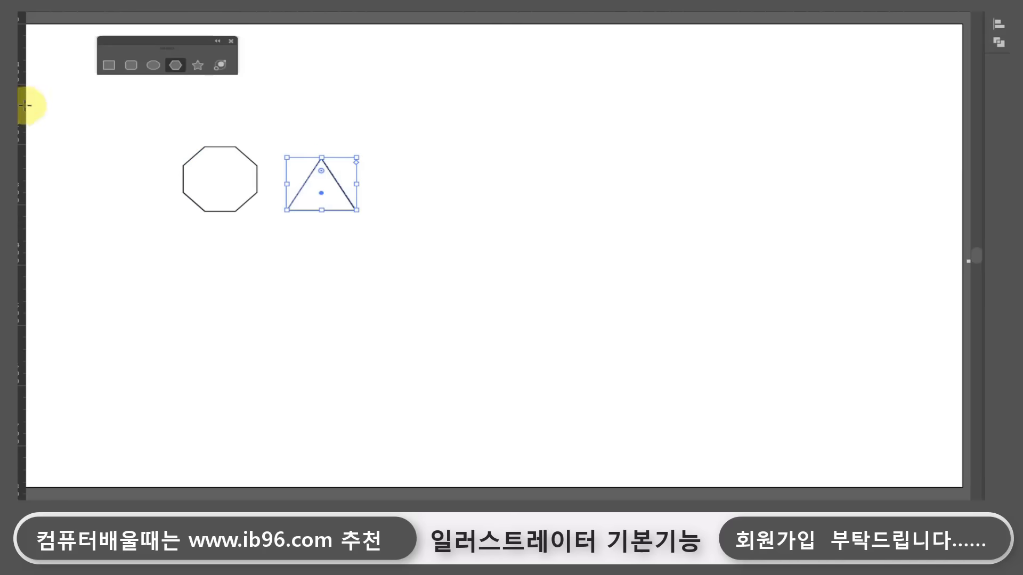
drag(125, 122, 455, 238)
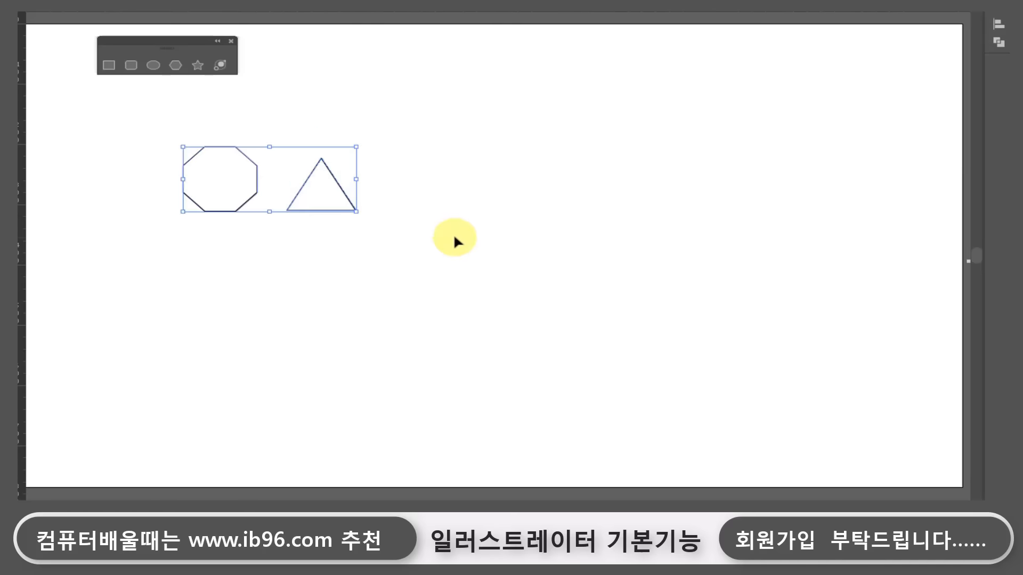
key(Delete)
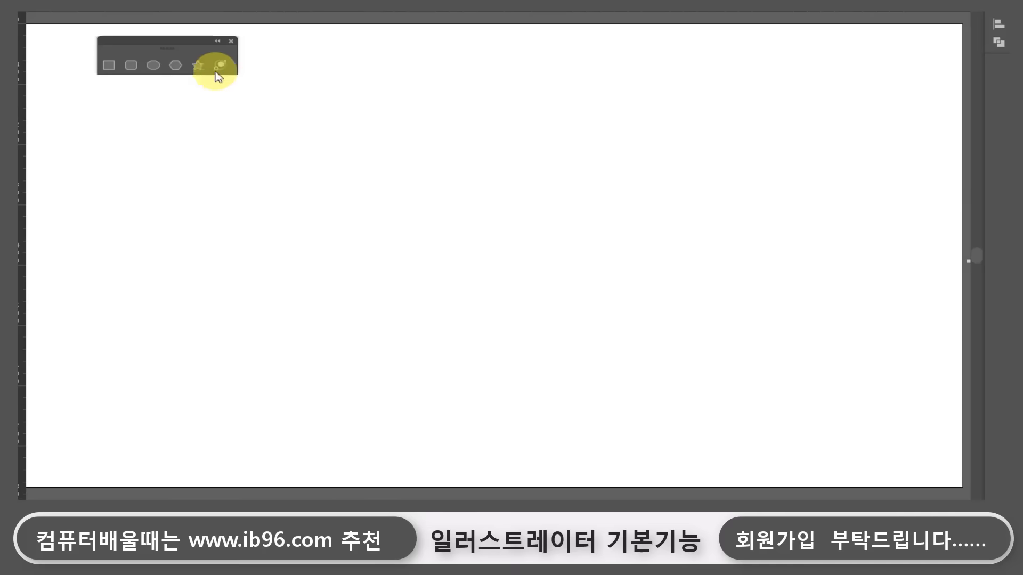
Draw a freehand five-pointed star below the floating shape tools and bring up the exact-size dialog for another star beside it.
click(198, 65)
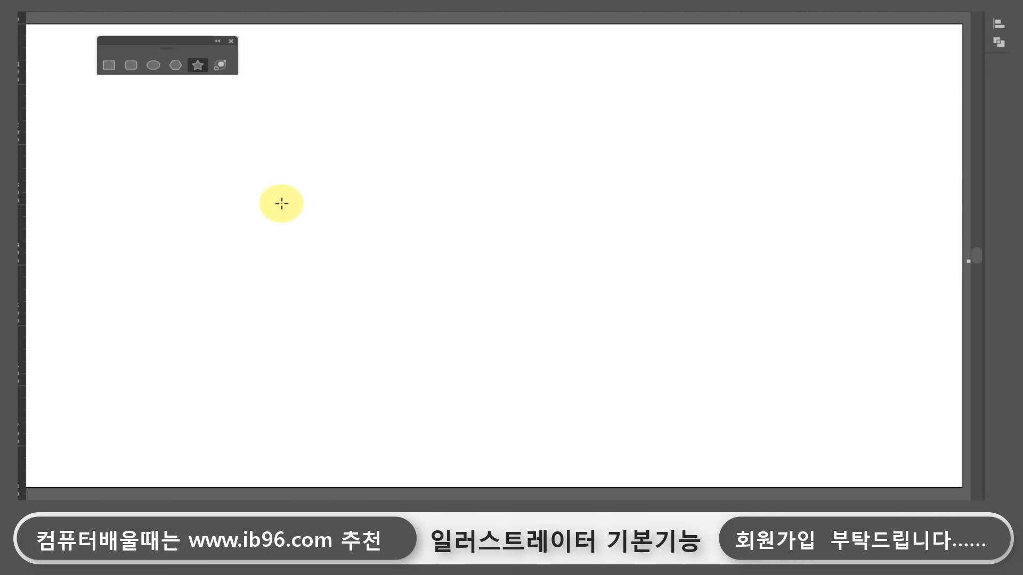
drag(167, 148, 112, 134)
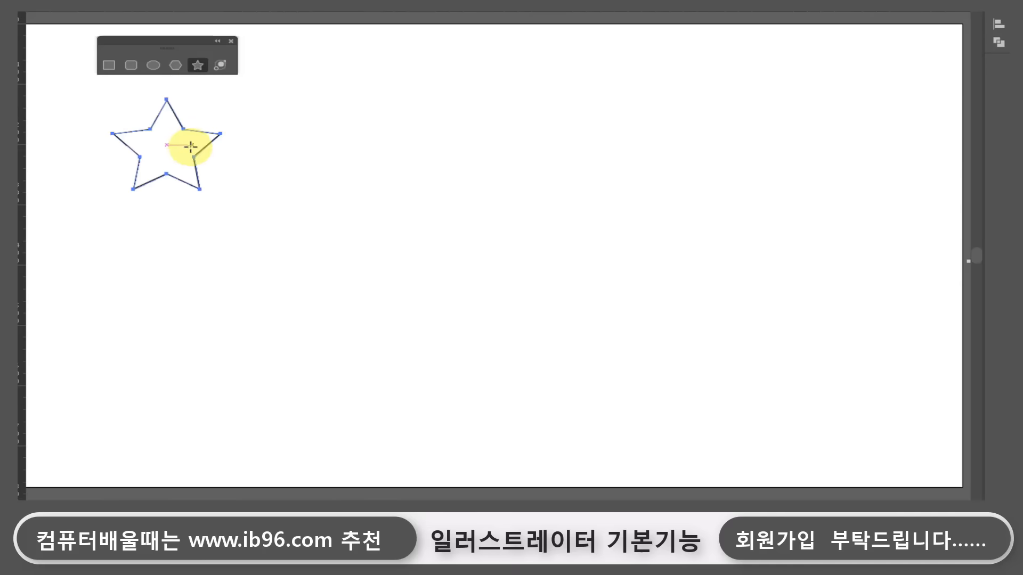
click(349, 145)
drag(435, 100, 375, 80)
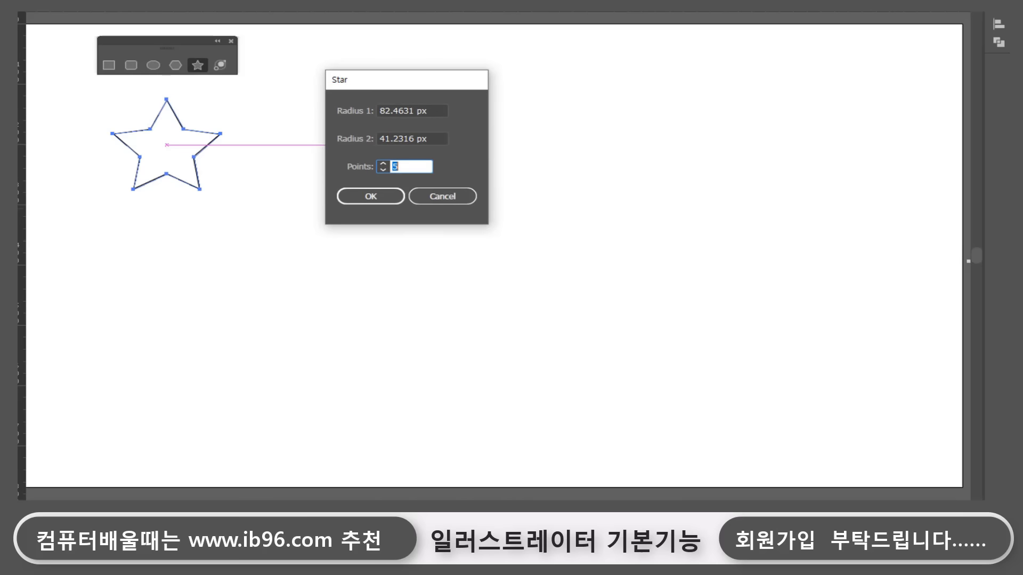
mouse_move(193, 155)
mouse_down()
mouse_move(173, 174)
mouse_move(143, 173)
mouse_move(133, 139)
mouse_move(147, 126)
mouse_move(187, 136)
mouse_move(195, 167)
mouse_up()
mouse_move(221, 136)
mouse_down()
mouse_move(214, 186)
mouse_move(161, 200)
mouse_move(131, 190)
mouse_move(104, 164)
mouse_move(105, 132)
mouse_move(160, 97)
mouse_move(217, 130)
mouse_move(223, 139)
mouse_move(186, 154)
mouse_move(178, 132)
mouse_move(186, 145)
mouse_move(172, 151)
mouse_move(223, 172)
mouse_up()
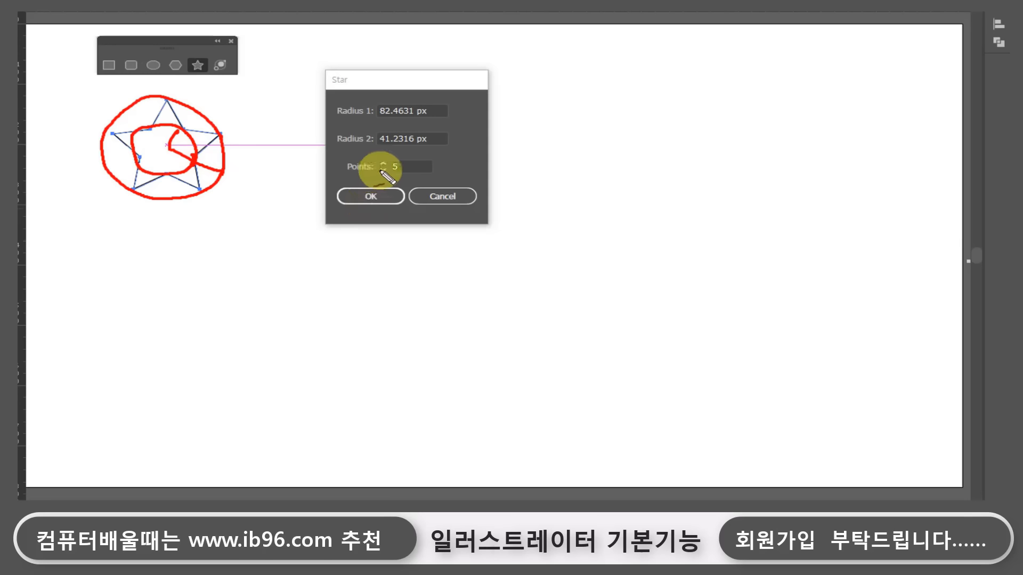
click(200, 188)
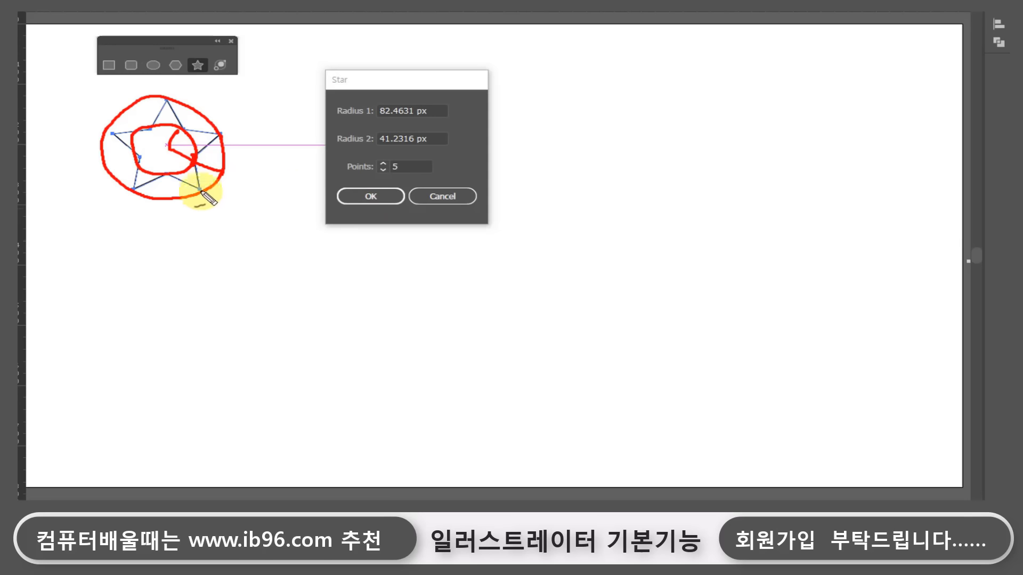
click(127, 186)
click(107, 128)
click(168, 100)
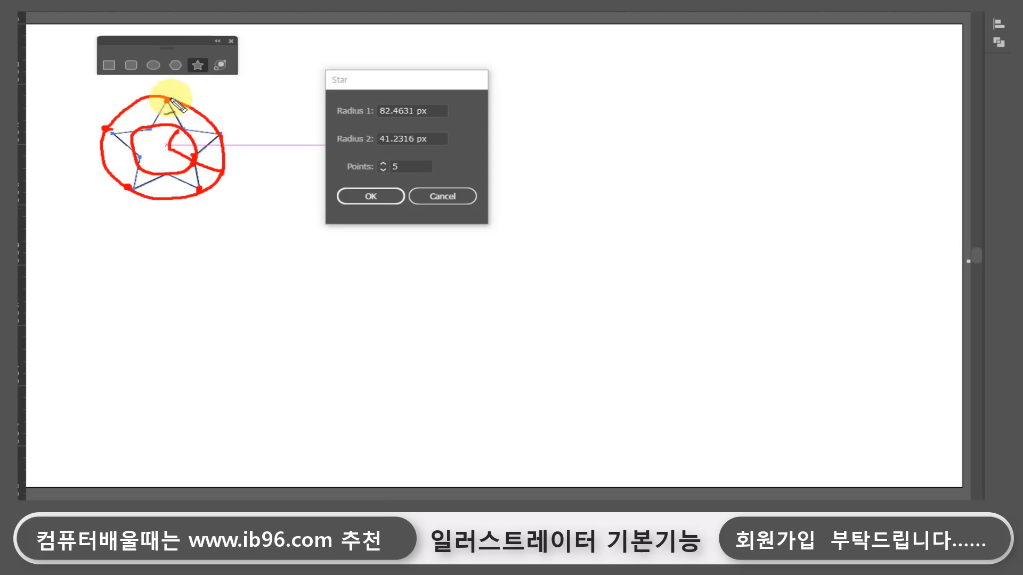
mouse_move(217, 132)
mouse_down()
mouse_move(342, 173)
mouse_move(393, 164)
mouse_move(377, 159)
mouse_move(390, 164)
mouse_move(376, 210)
mouse_move(376, 172)
mouse_move(397, 172)
mouse_move(373, 167)
mouse_move(372, 210)
mouse_up()
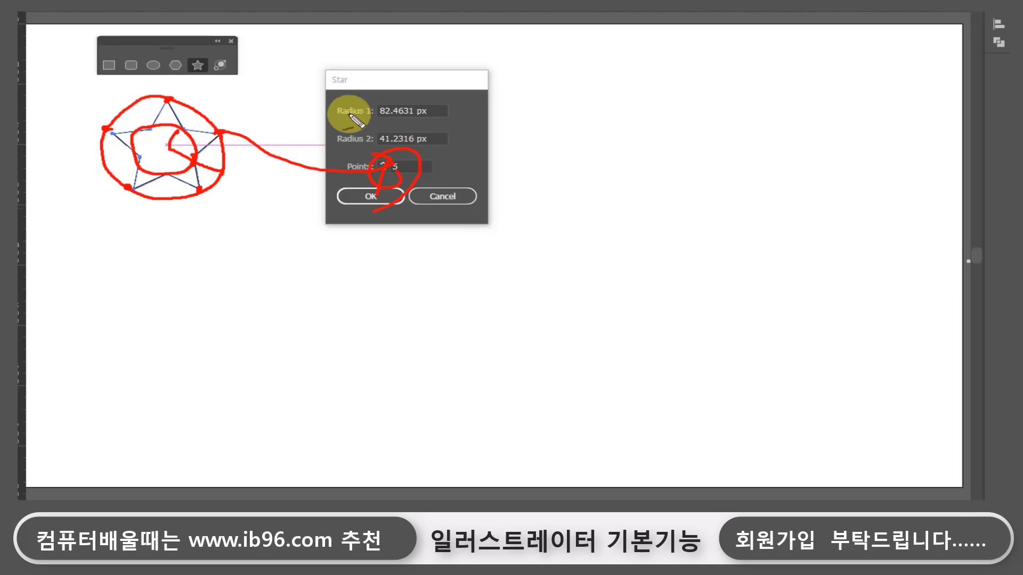
mouse_move(351, 113)
mouse_down()
mouse_move(381, 122)
mouse_move(382, 145)
mouse_up()
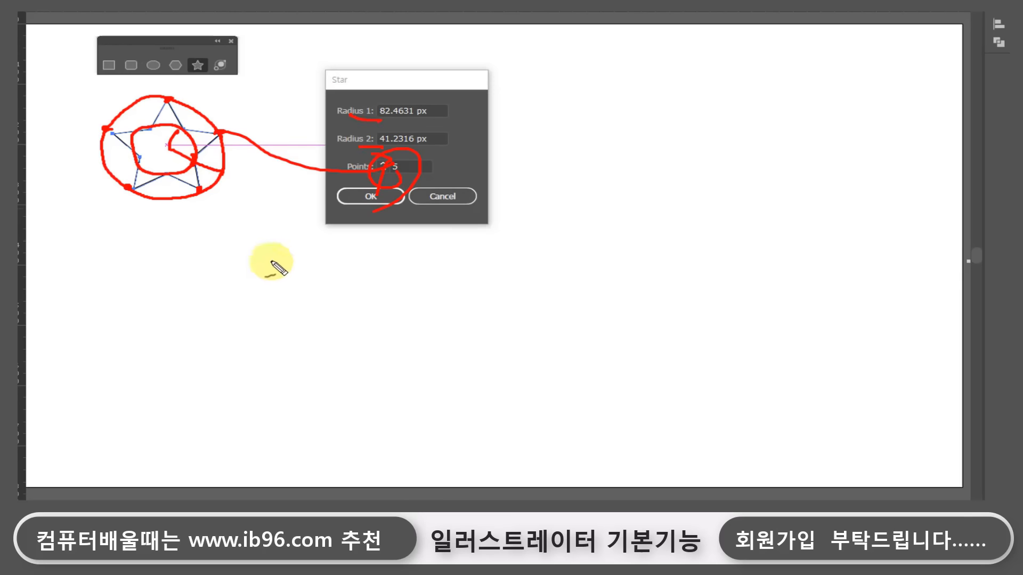
mouse_move(266, 187)
mouse_down()
mouse_move(259, 228)
mouse_move(377, 224)
mouse_move(264, 264)
mouse_move(409, 291)
mouse_move(263, 284)
mouse_move(301, 340)
mouse_move(259, 285)
mouse_move(212, 332)
mouse_move(251, 266)
mouse_move(144, 232)
mouse_move(253, 271)
mouse_move(237, 237)
mouse_move(246, 201)
mouse_up()
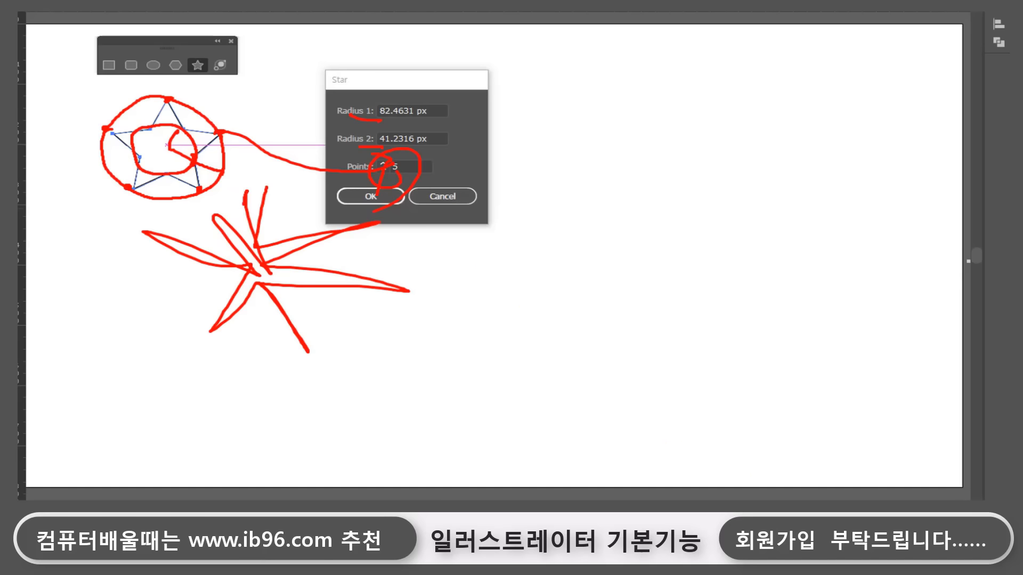
key(Escape)
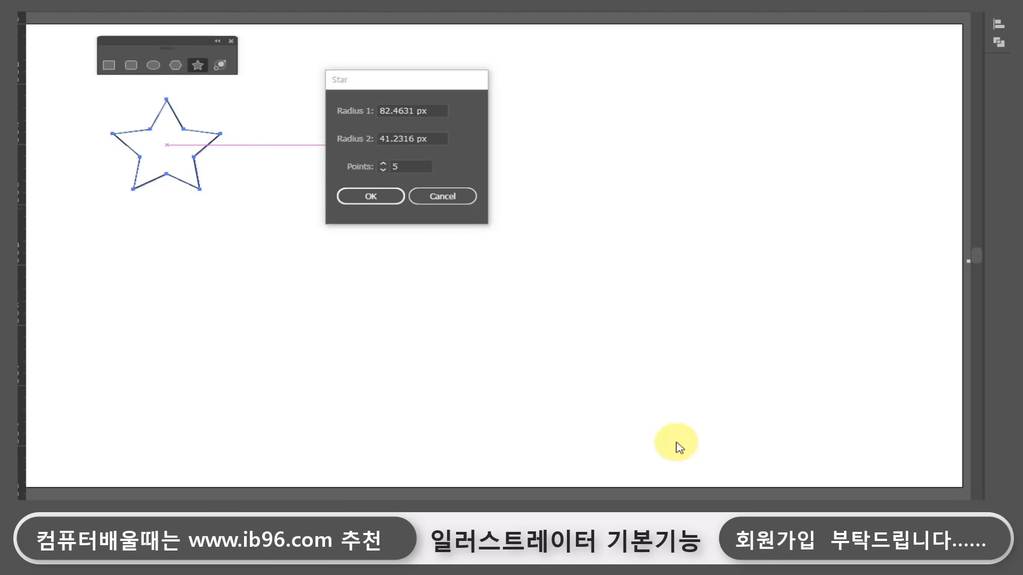
Create a star with Radius 1 of 200 px, Radius 2 of 30 px and 50 points.
click(440, 109)
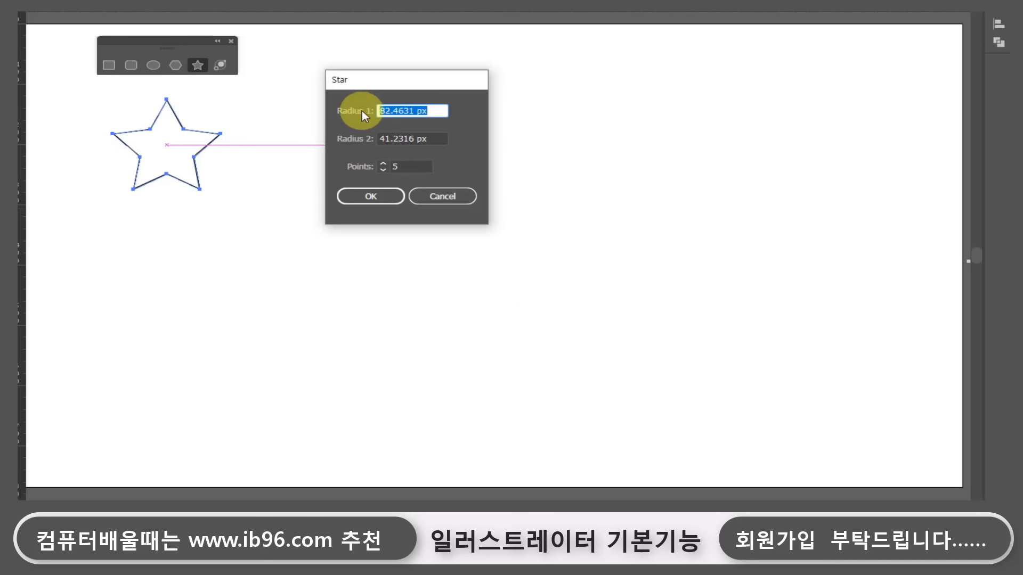
text(200)
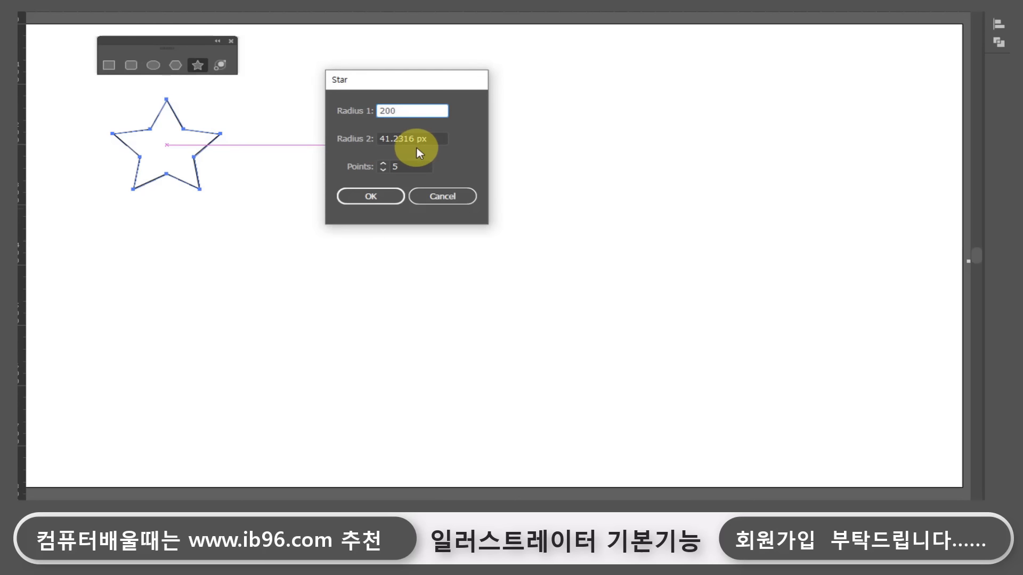
click(435, 139)
text(3)
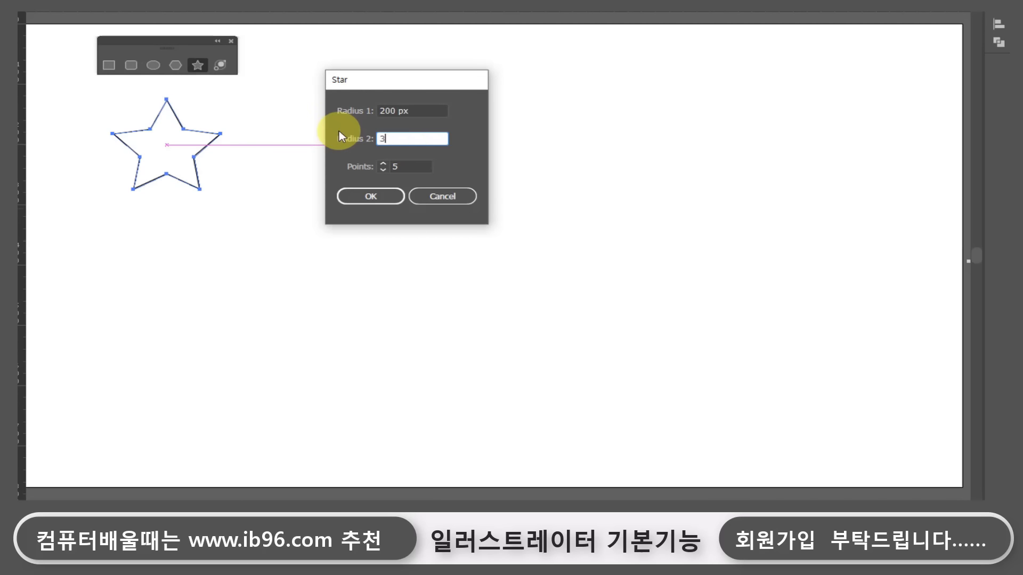
text(0)
click(408, 167)
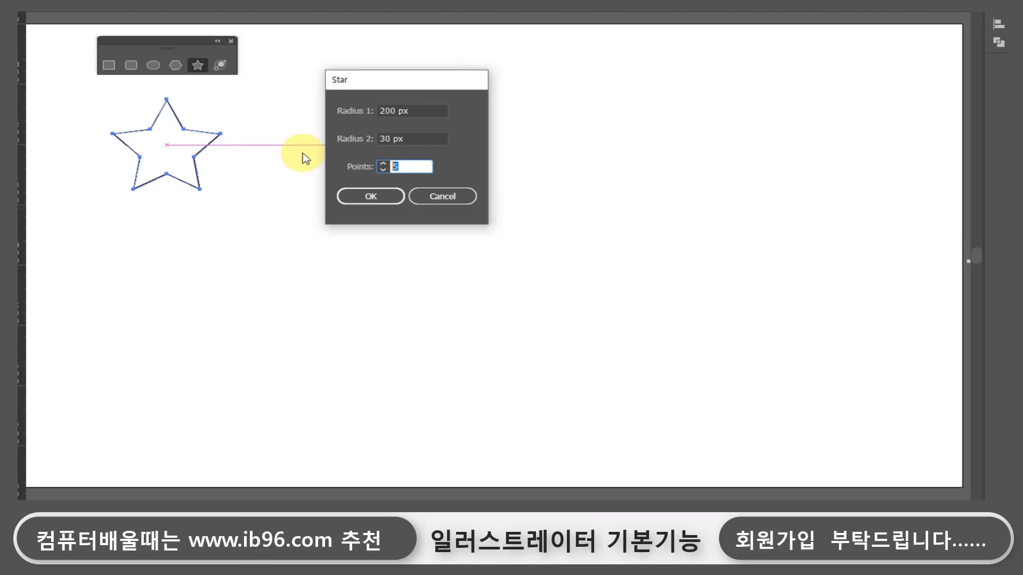
text(50)
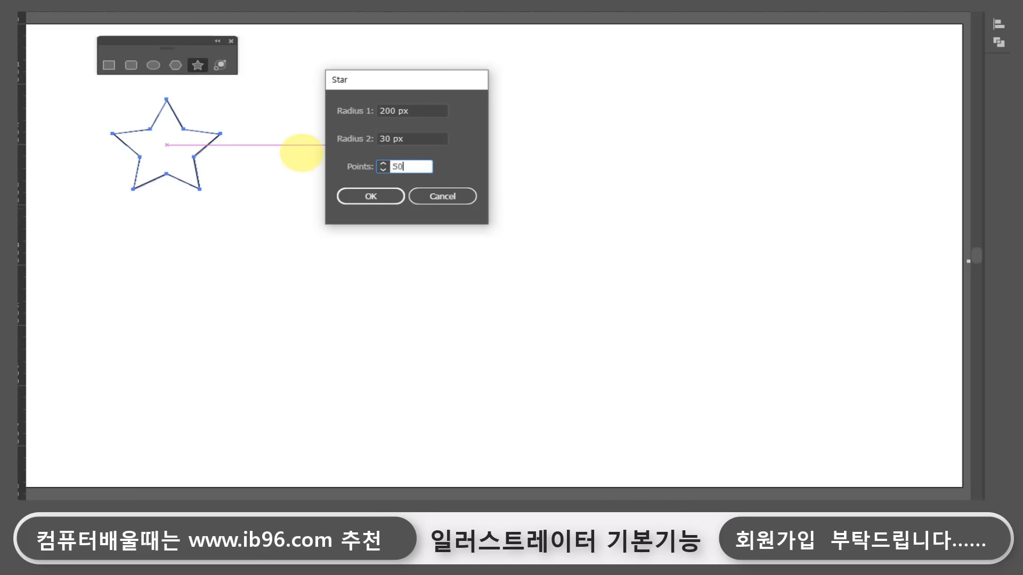
click(346, 196)
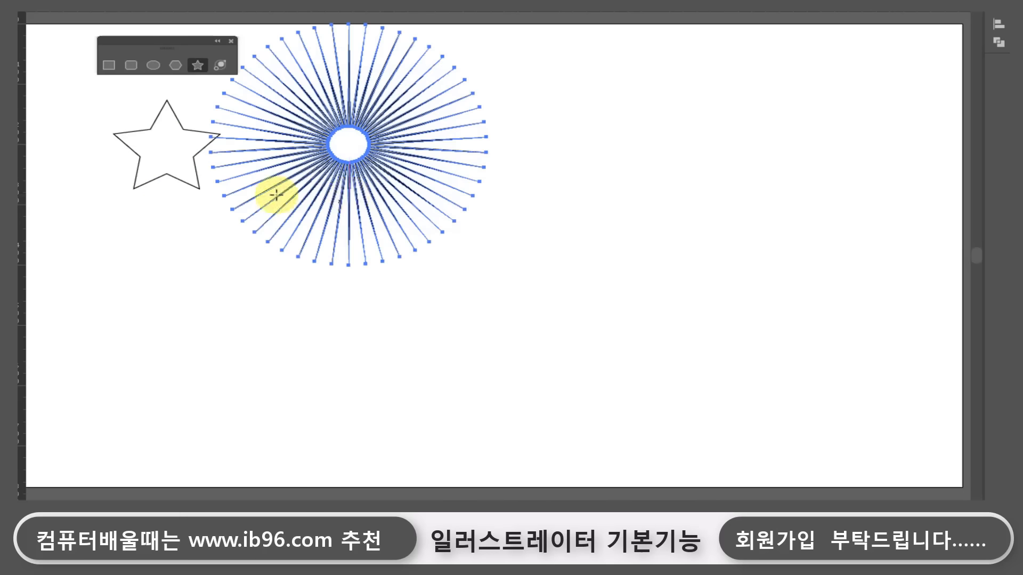
Move the 50-point star straight down with the Selection tool so it lies fully on the artboard, and delete both stars.
click(20, 22)
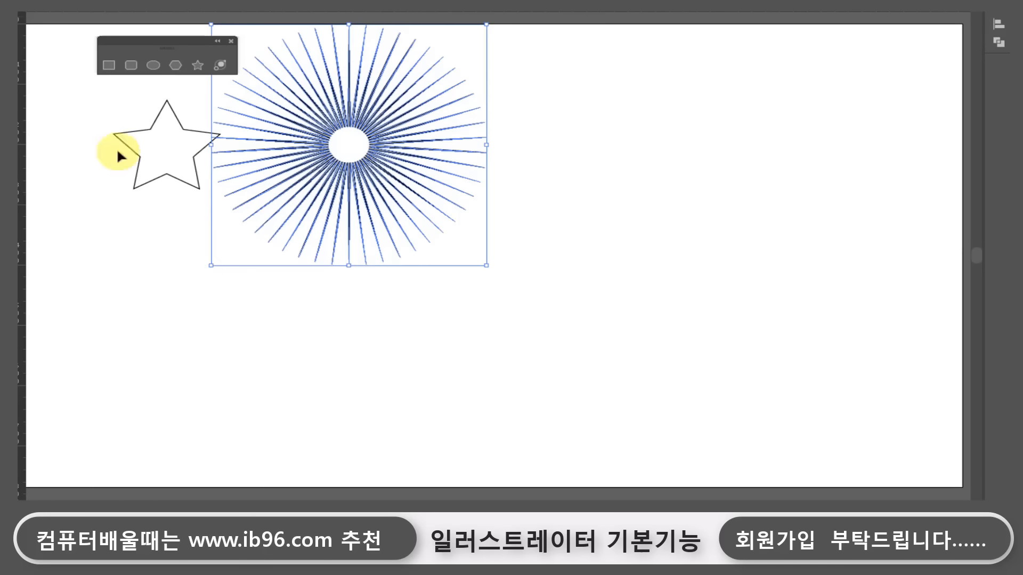
drag(366, 164, 362, 252)
click(461, 409)
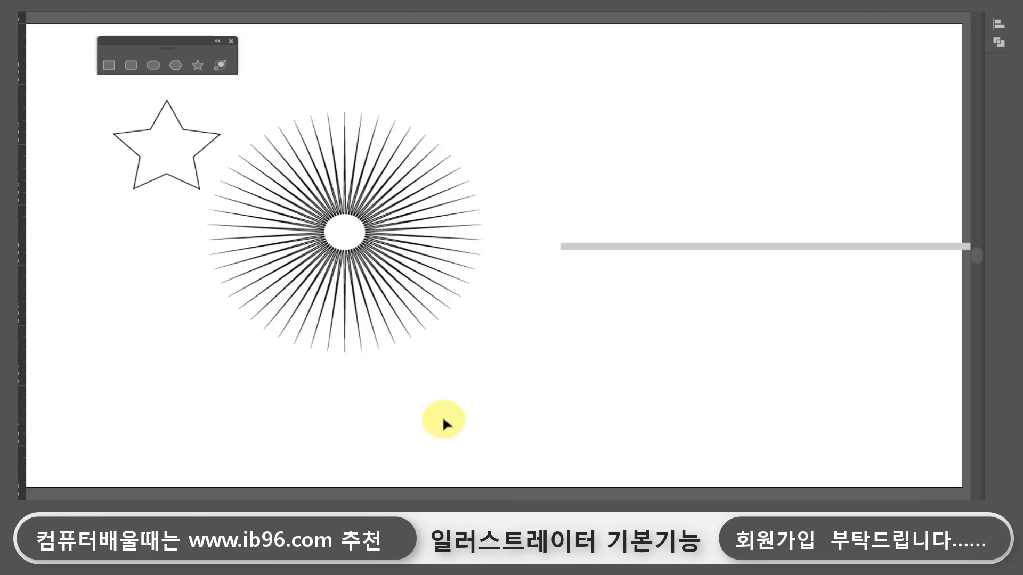
drag(444, 420, 86, 153)
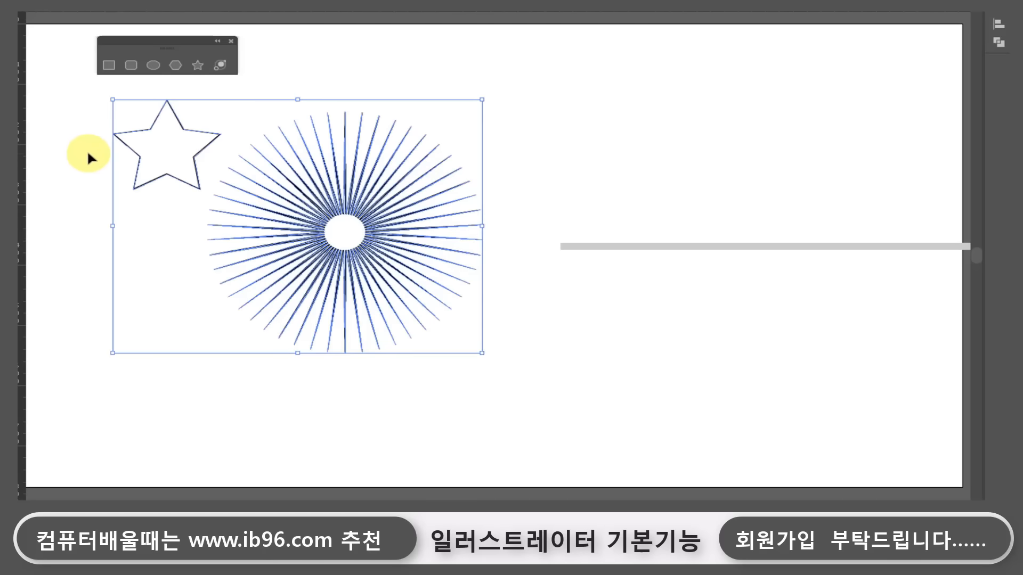
key(Delete)
Draw a lens flare with its bright center near the artboard's upper middle and its end ring toward the lower right, and deselect it.
click(219, 65)
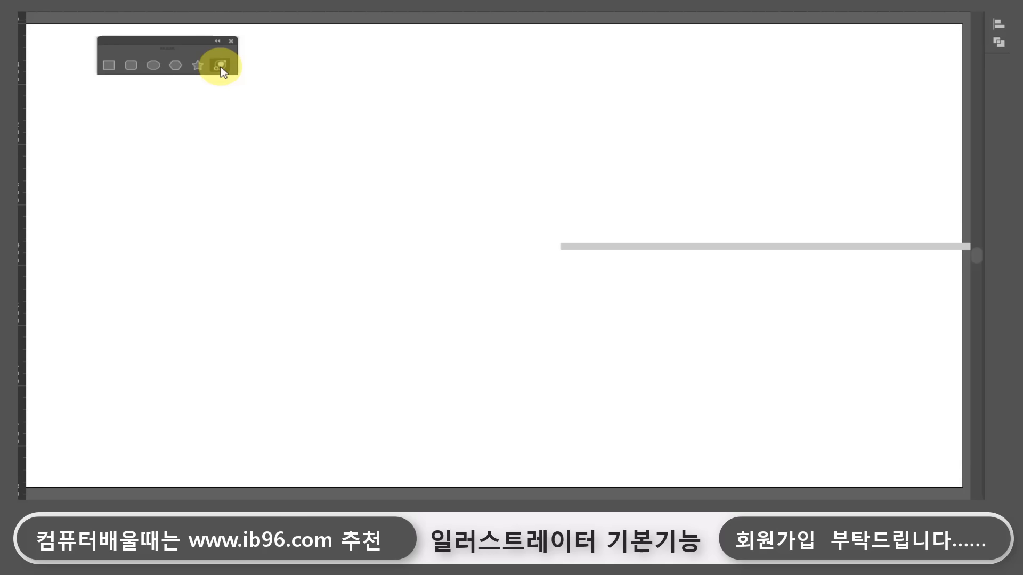
mouse_move(420, 133)
mouse_down()
mouse_move(308, 244)
mouse_move(353, 155)
mouse_move(347, 128)
mouse_move(360, 144)
mouse_move(402, 144)
mouse_up()
mouse_move(577, 361)
mouse_down()
mouse_move(616, 420)
mouse_move(599, 407)
mouse_up()
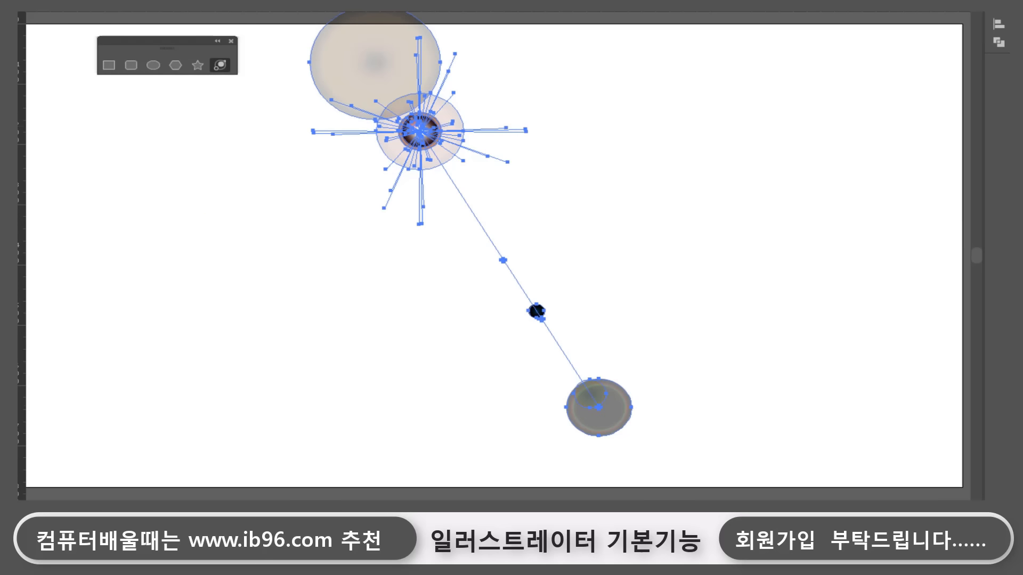
key(v)
click(248, 216)
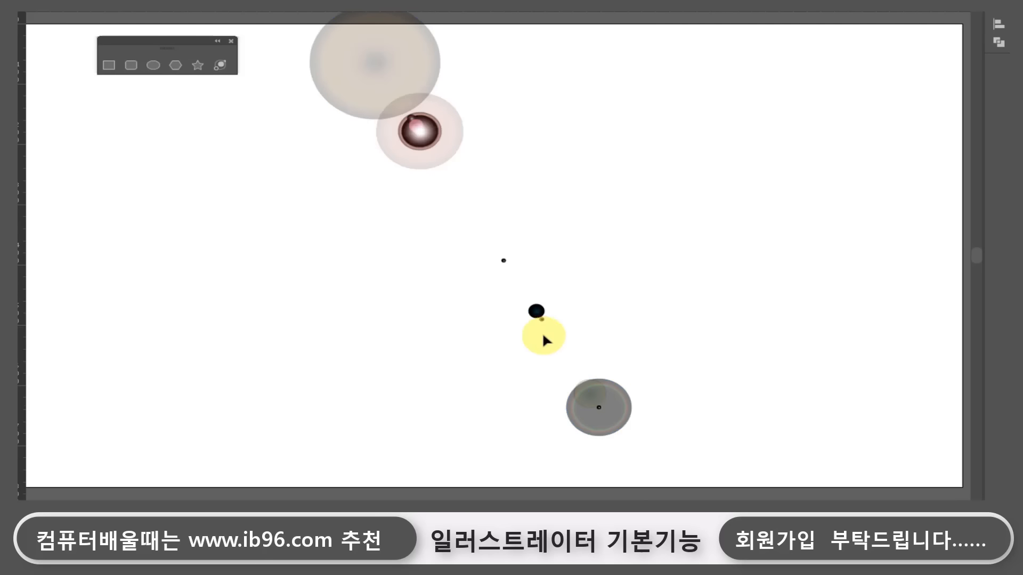
Delete the lens flare and close the floating shape tools, leaving the artboard empty.
drag(712, 459, 483, 293)
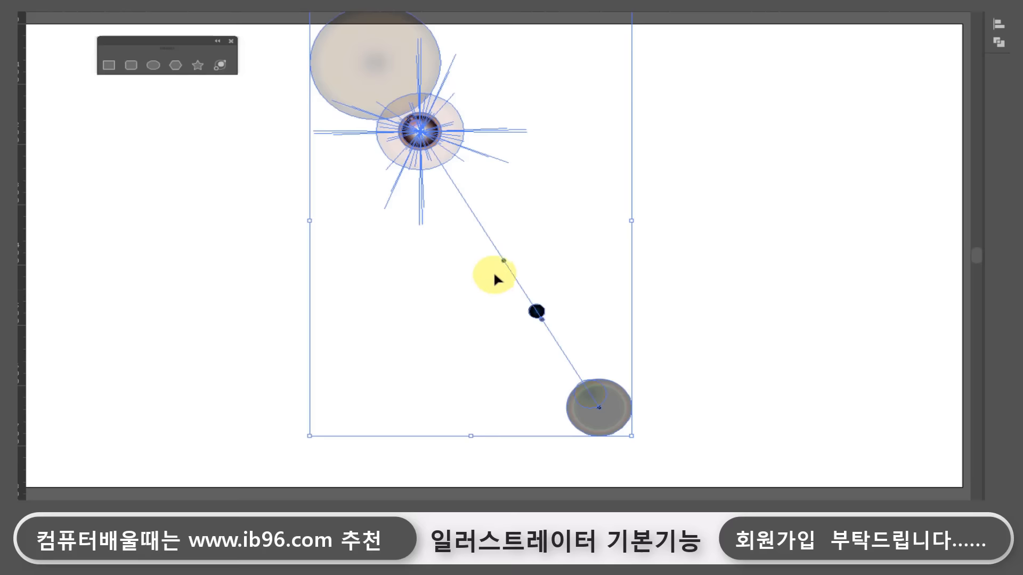
key(Delete)
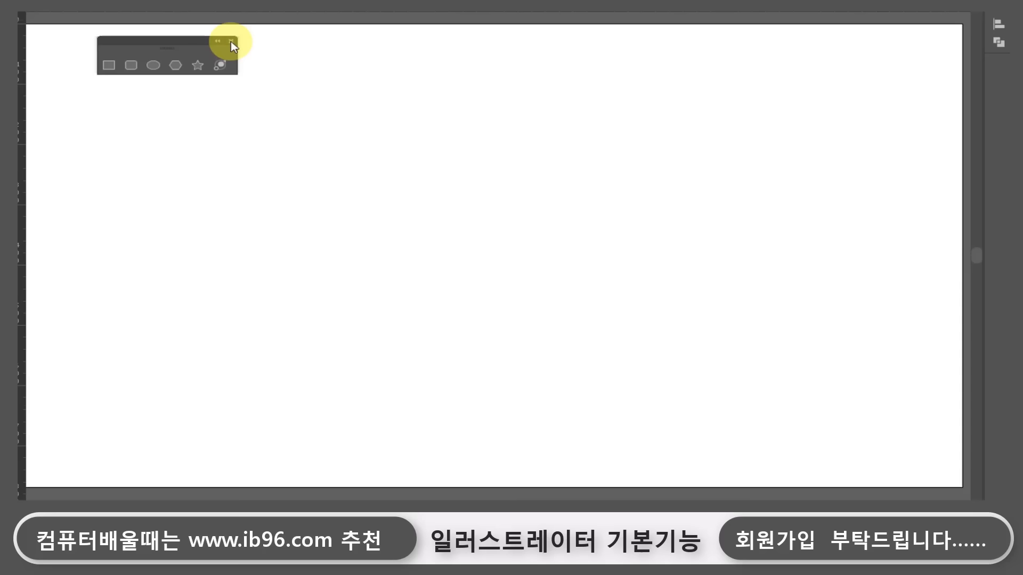
click(233, 43)
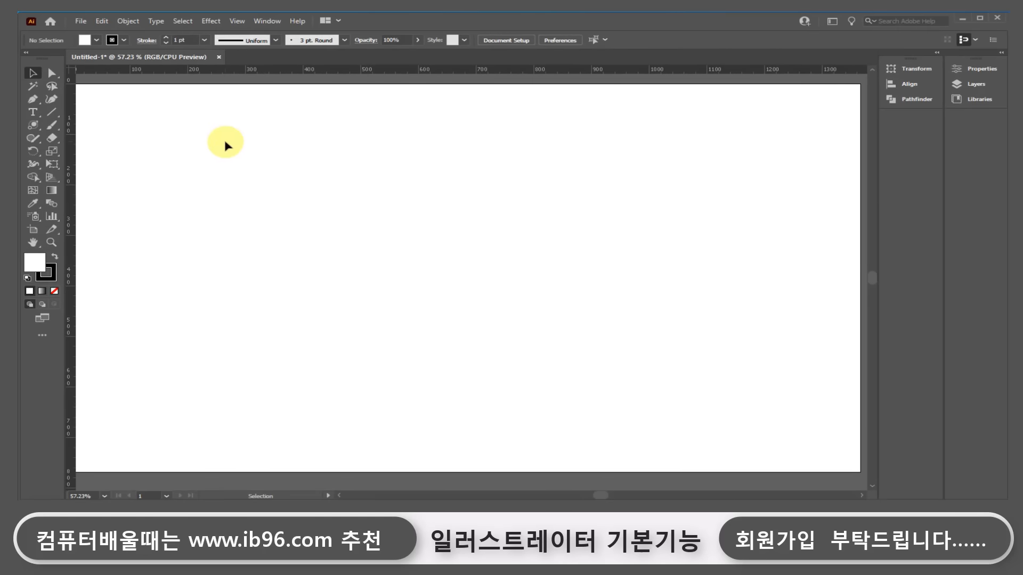
Draw a closed irregular shape with eight straight-sided corners in the artboard's upper-left area using the Pen tool, and delete it.
key(m)
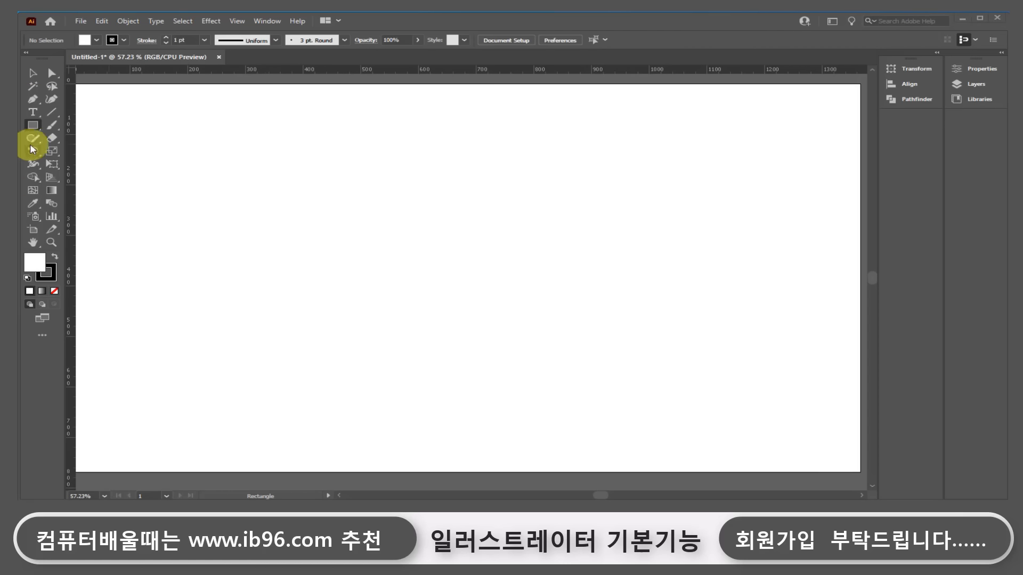
click(35, 98)
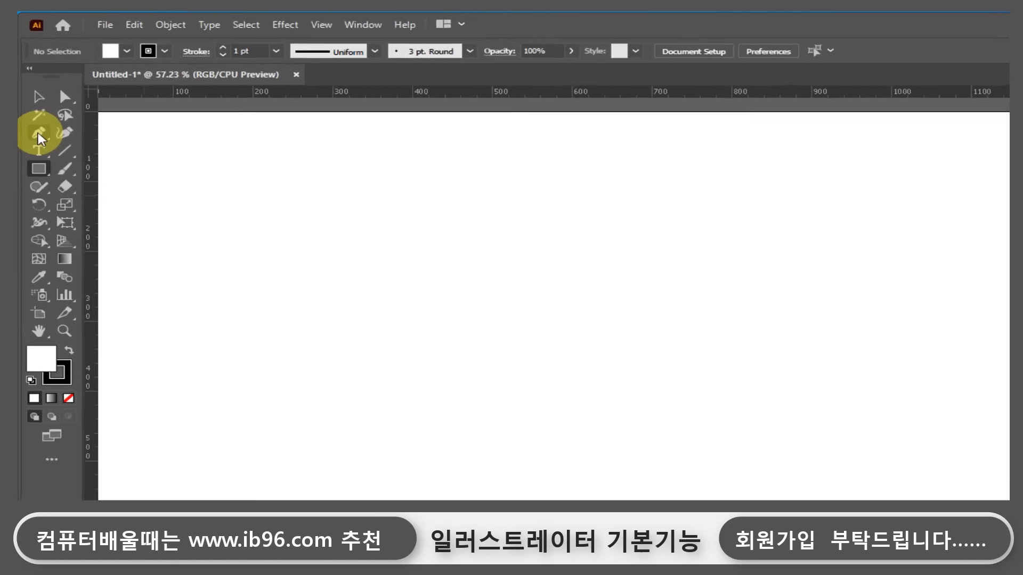
click(42, 159)
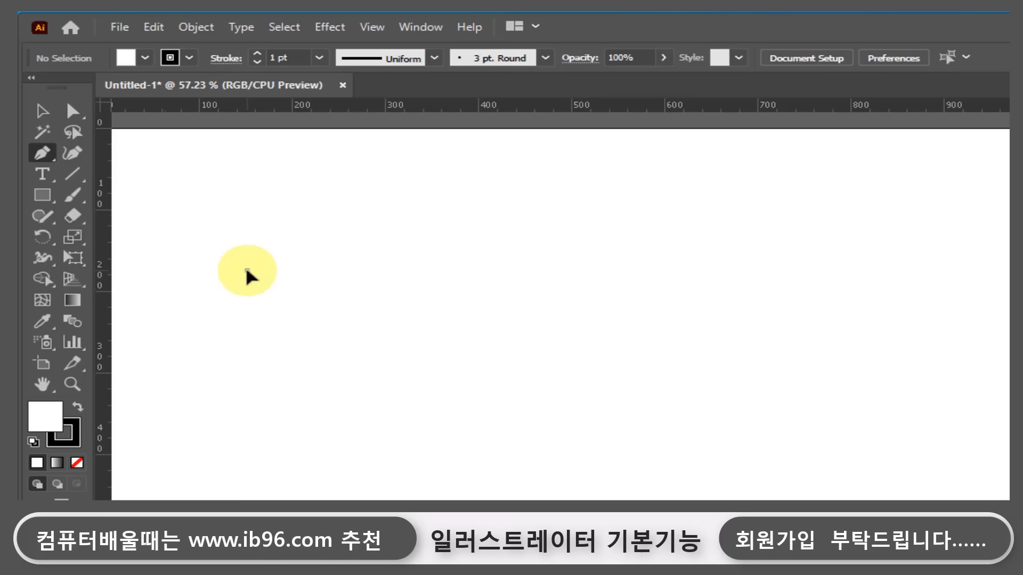
click(246, 269)
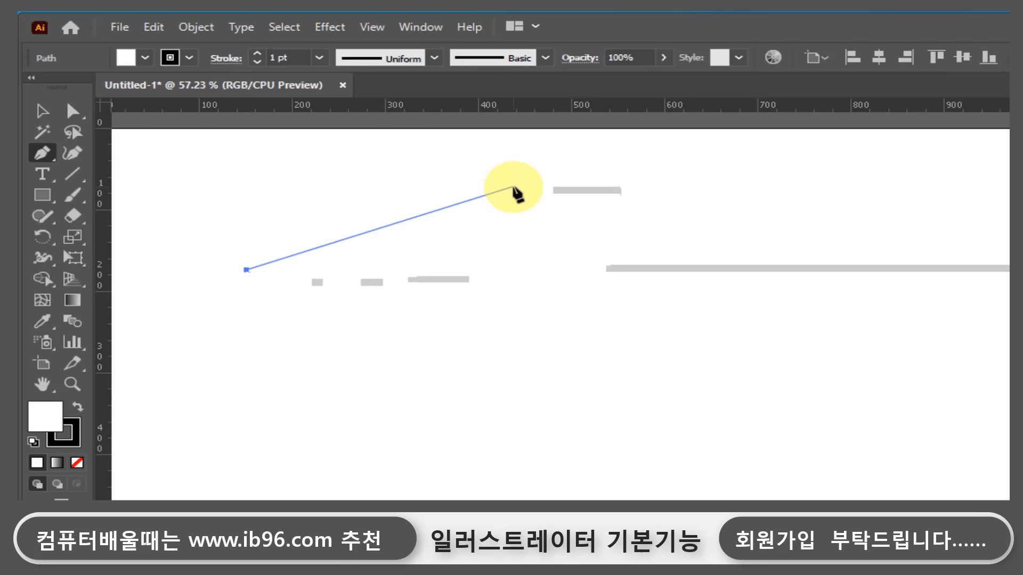
click(512, 187)
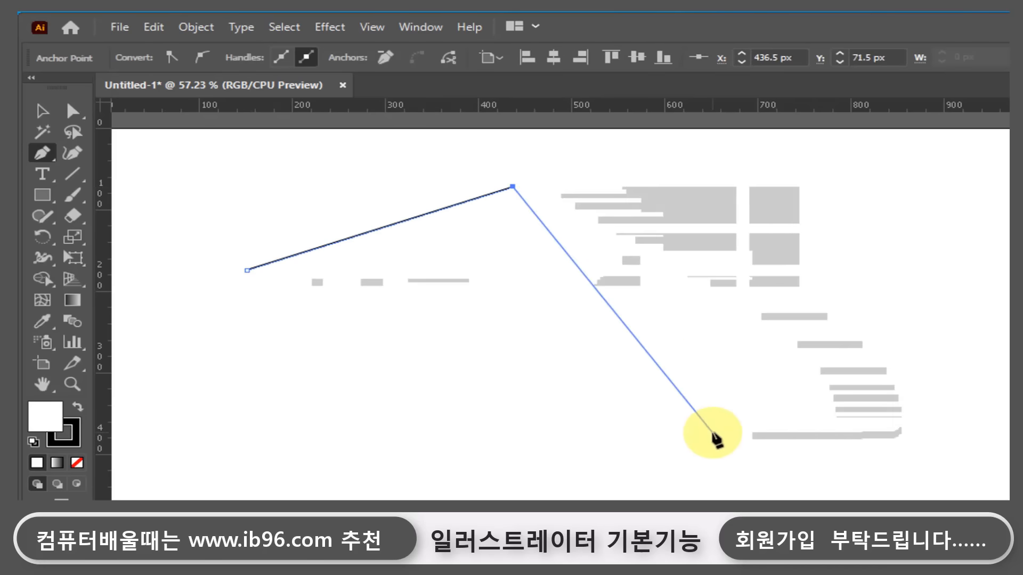
click(712, 432)
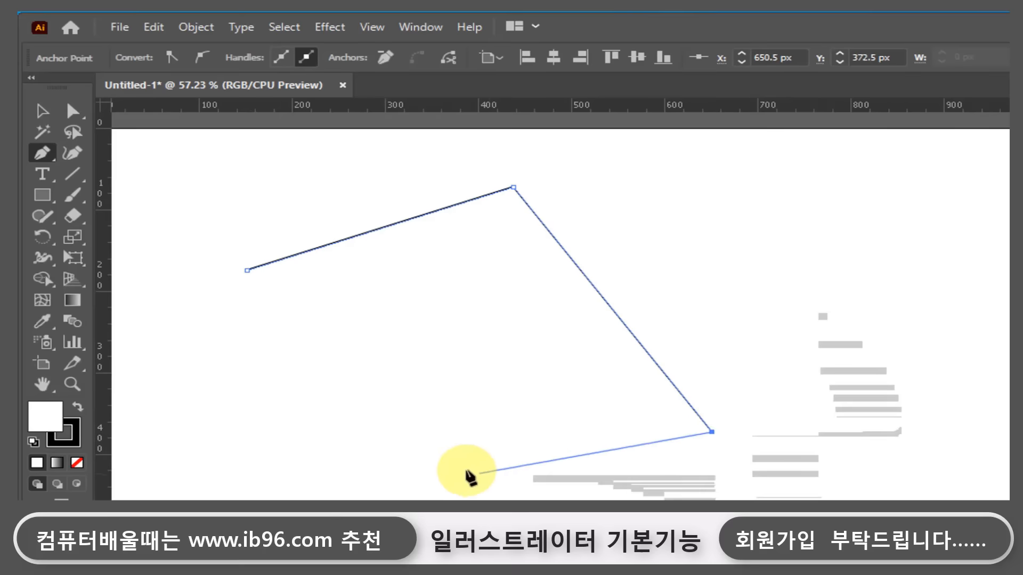
click(453, 469)
click(480, 334)
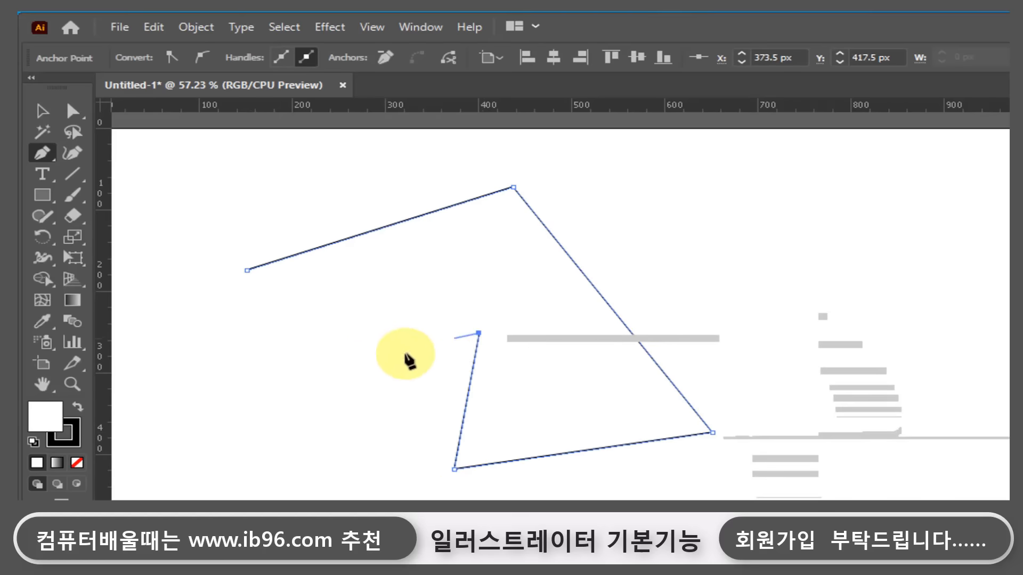
click(357, 363)
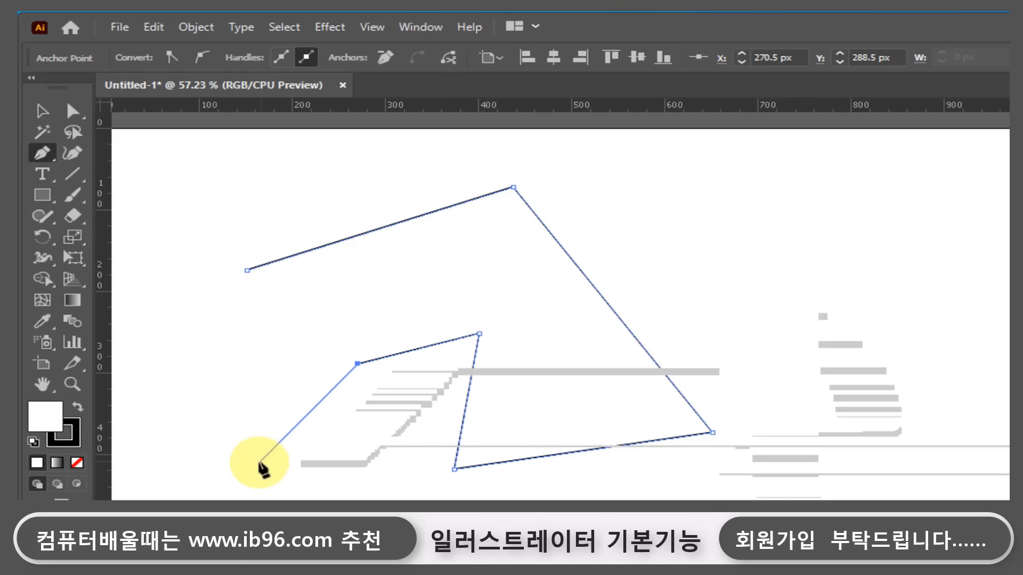
click(259, 463)
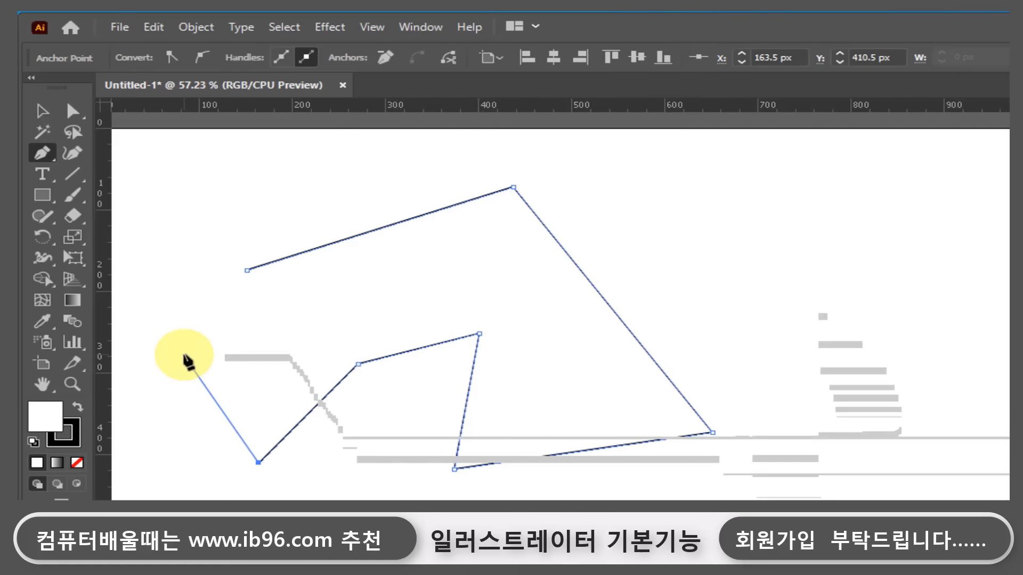
click(183, 354)
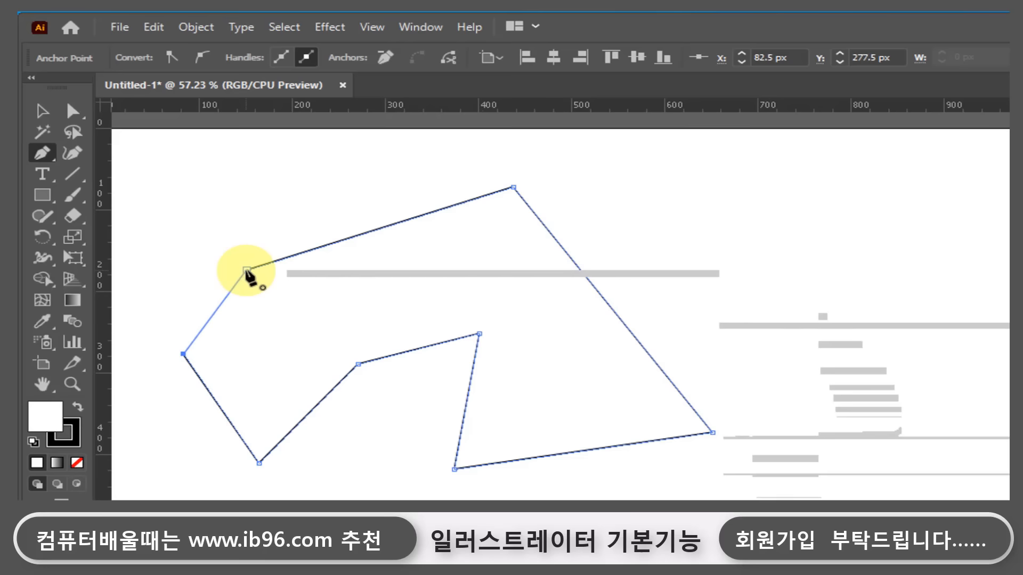
click(247, 270)
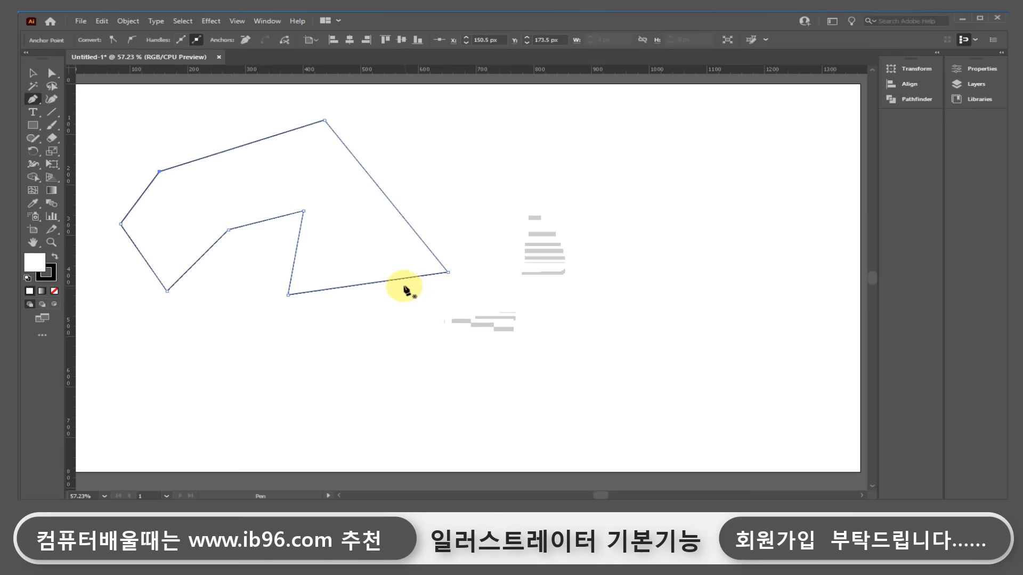
key(v)
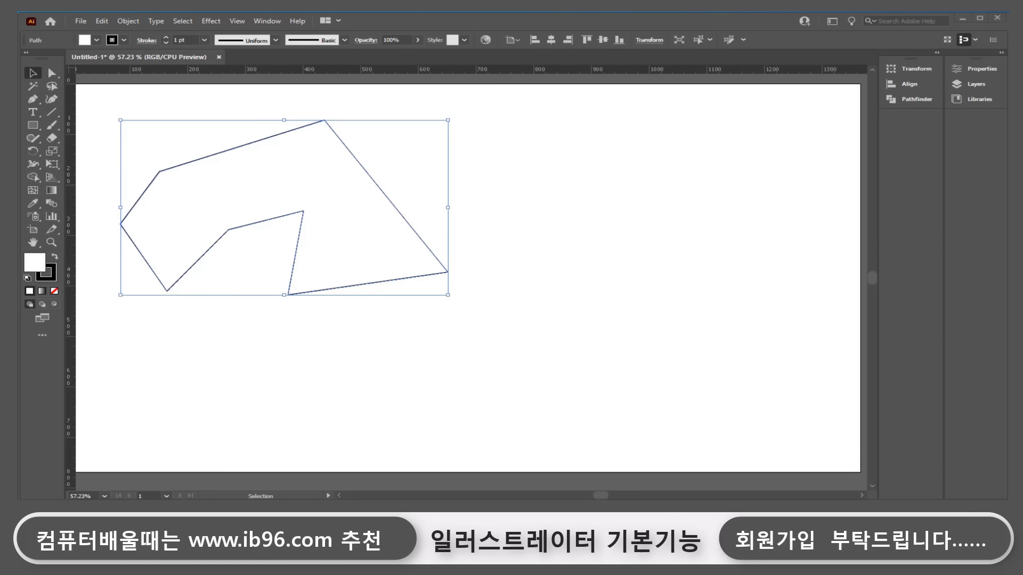
key(Delete)
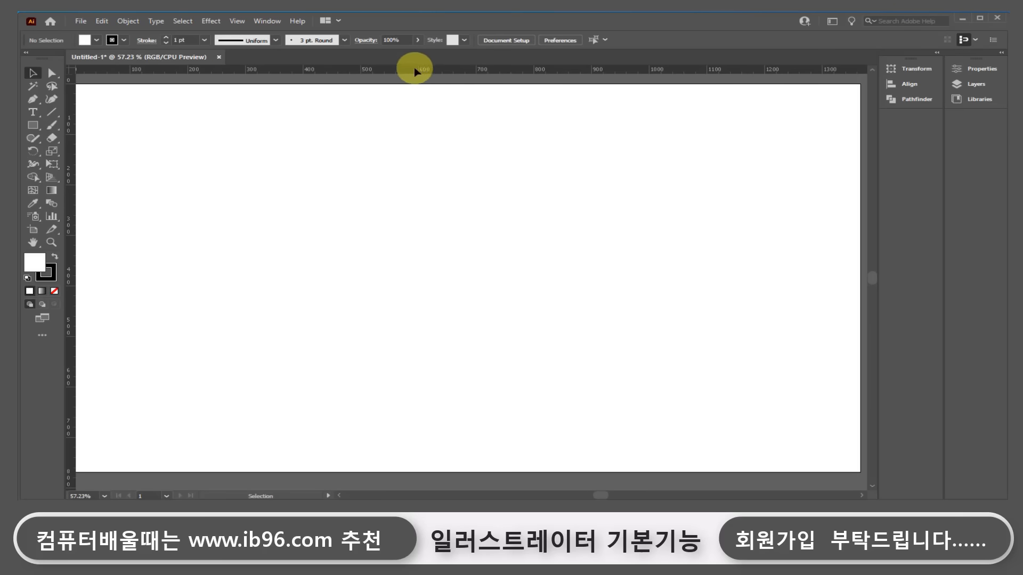
Add two horizontal ruler guides across the upper part of the artboard, one below the other, and deselect them.
drag(416, 71, 422, 147)
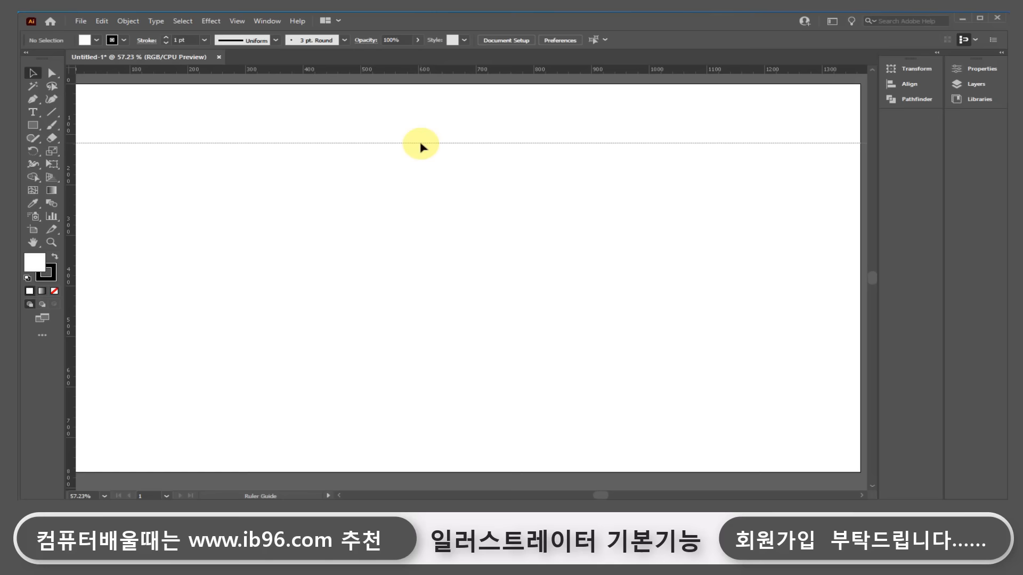
click(420, 143)
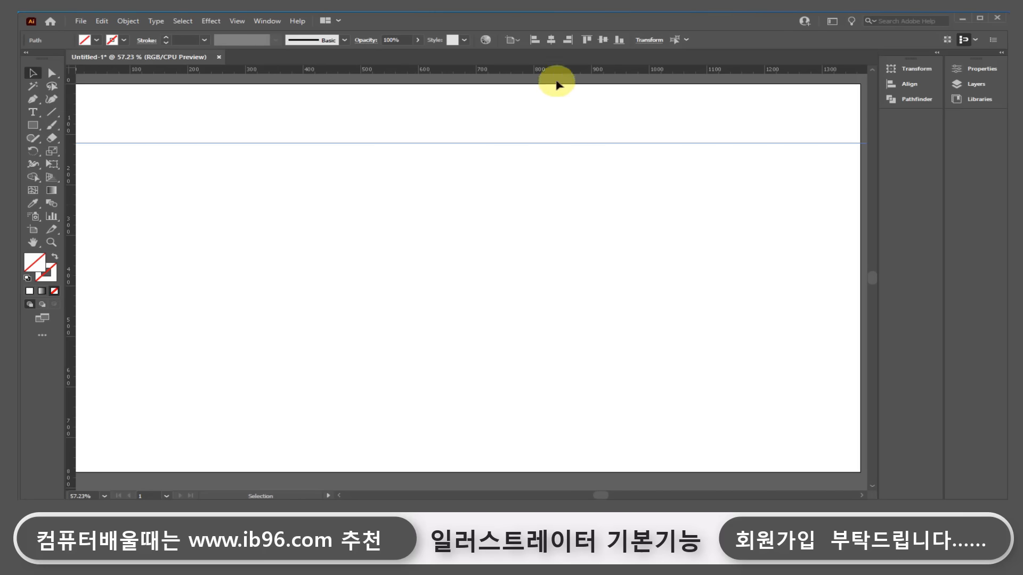
drag(551, 69, 553, 192)
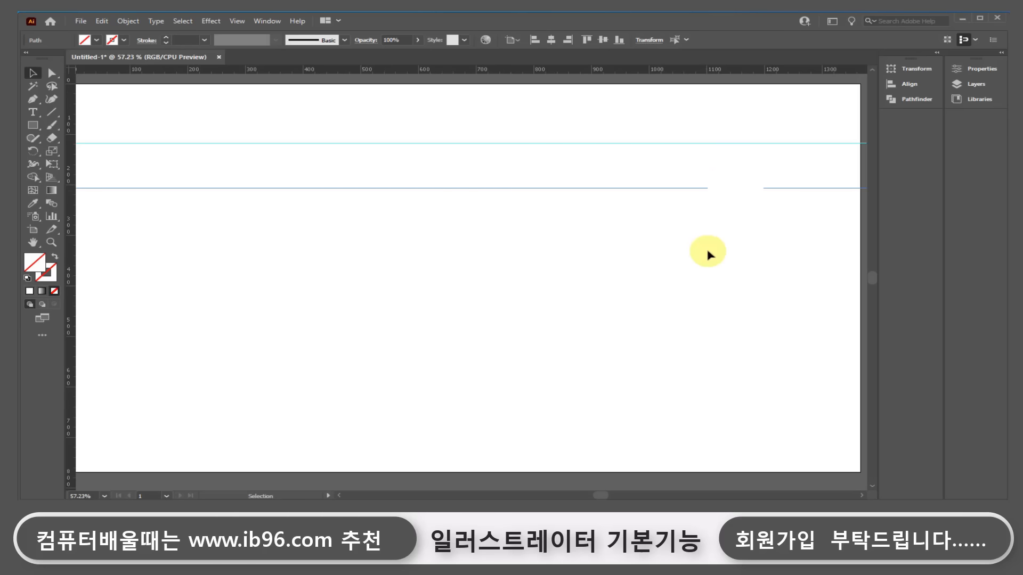
click(385, 235)
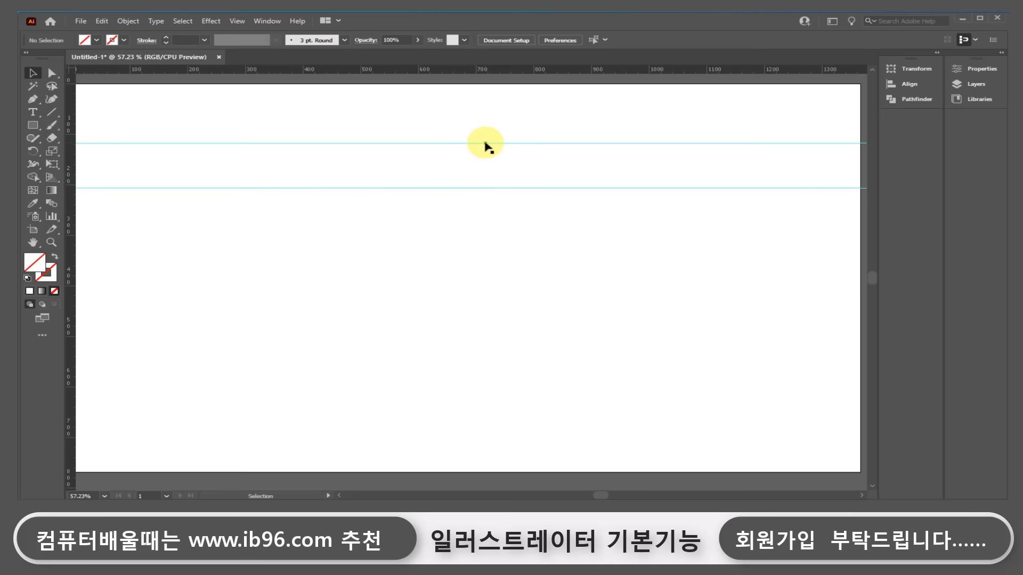
Move the upper ruler guide closer to the artboard's top edge and practise selecting the two guides in turn.
drag(484, 143, 482, 116)
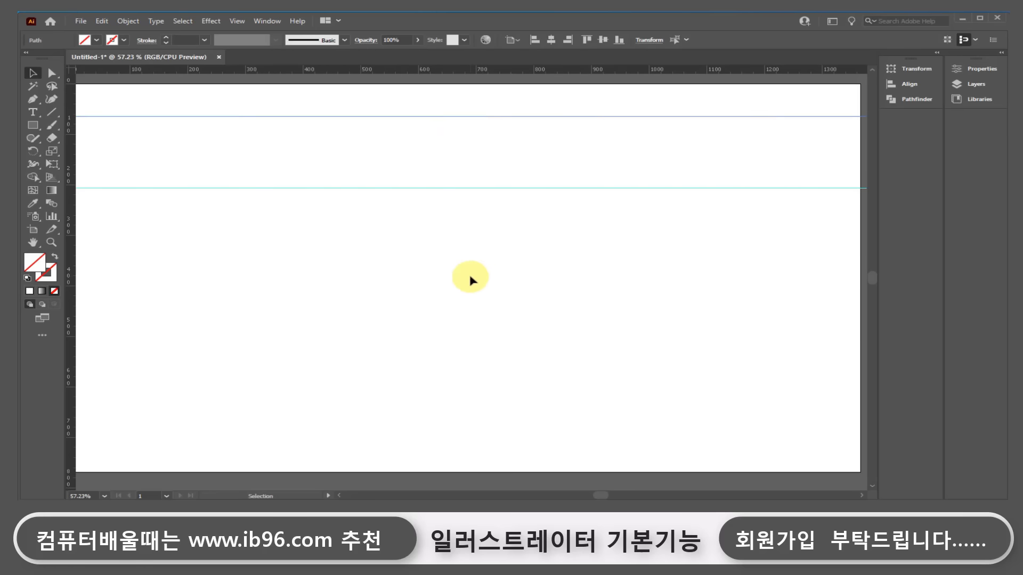
click(469, 188)
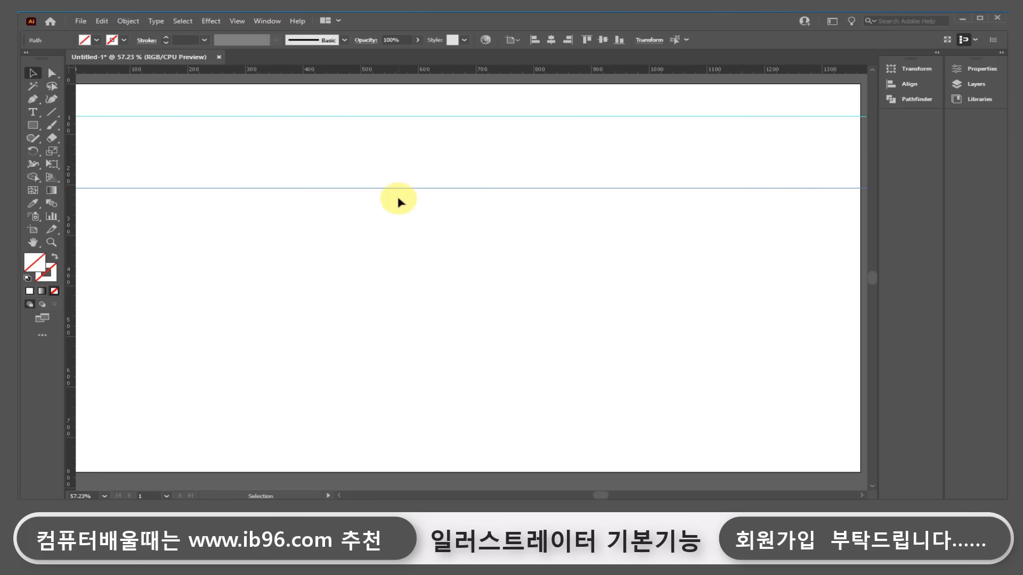
click(415, 117)
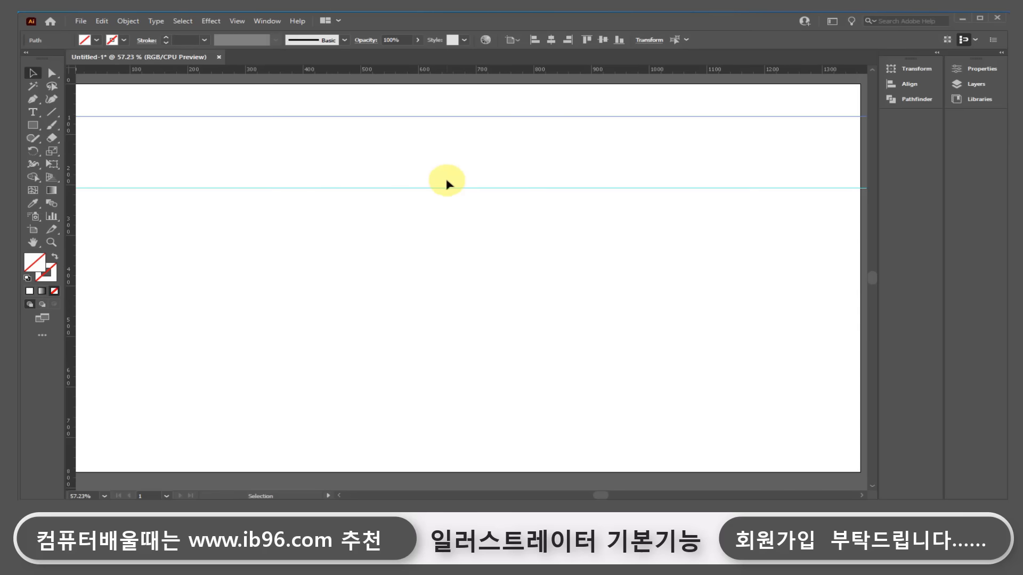
drag(405, 133, 486, 243)
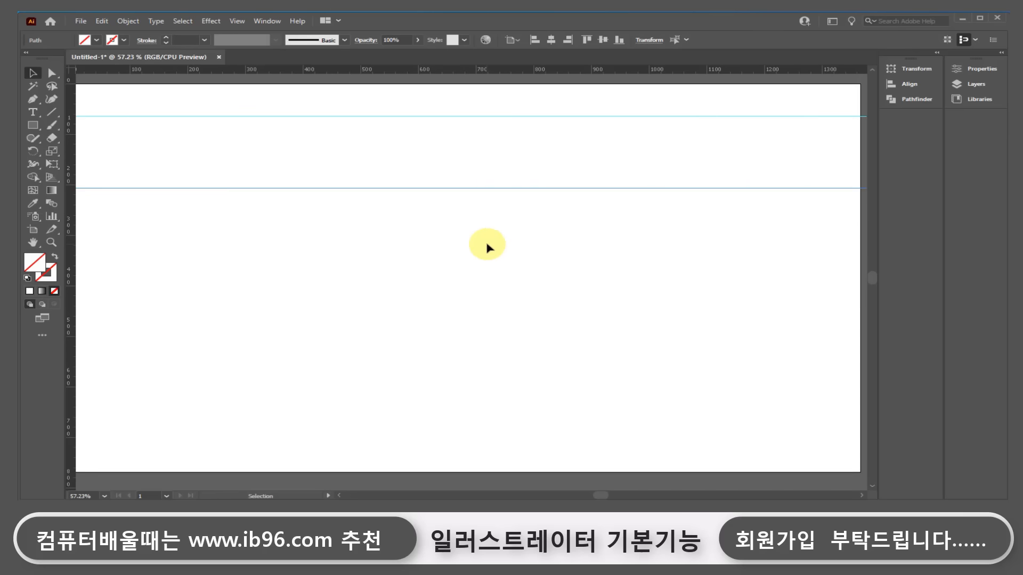
drag(479, 145, 369, 80)
drag(407, 166, 496, 258)
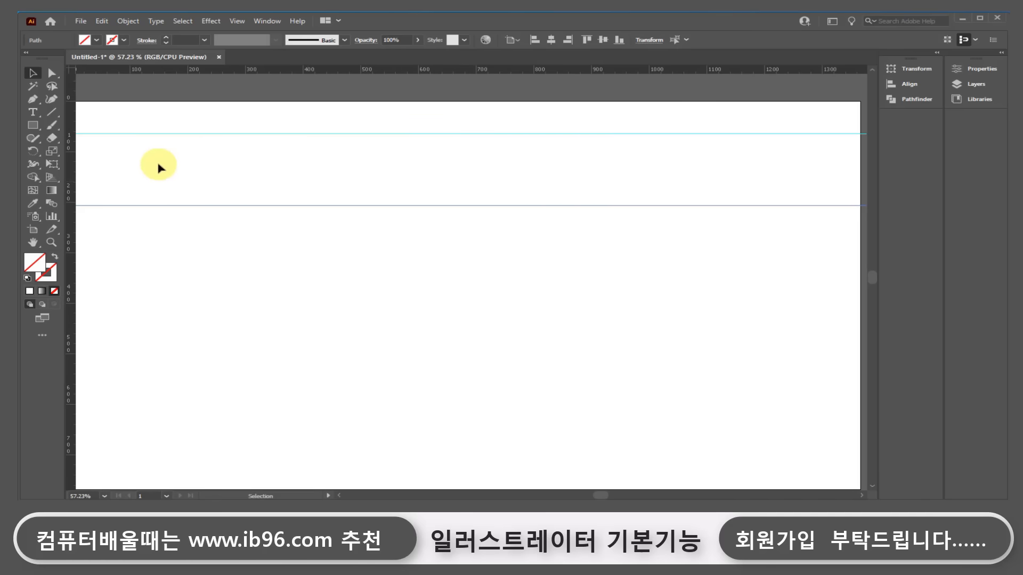
Activate the Pen tool and check whether Smart Guides are enabled.
click(33, 98)
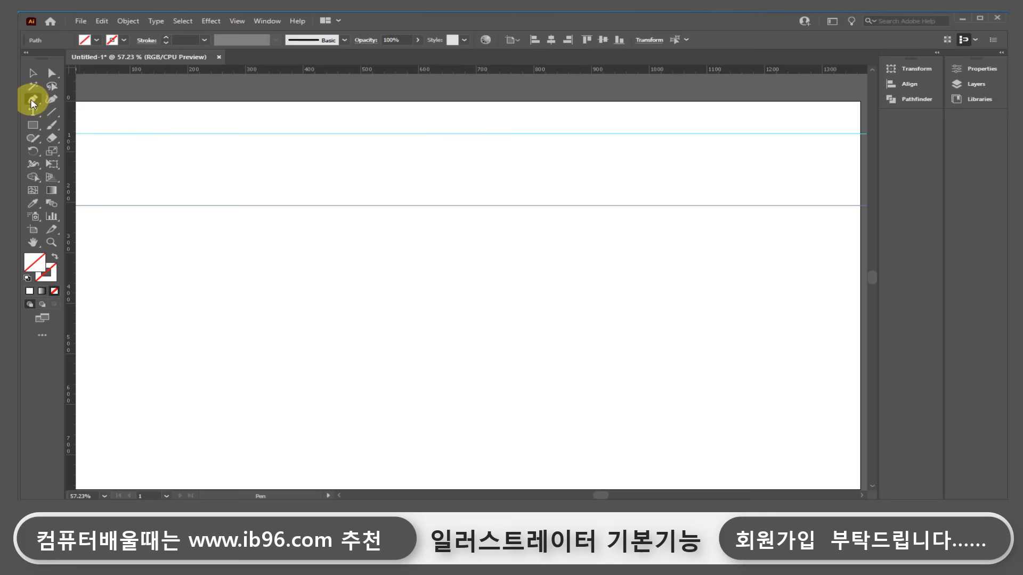
click(131, 205)
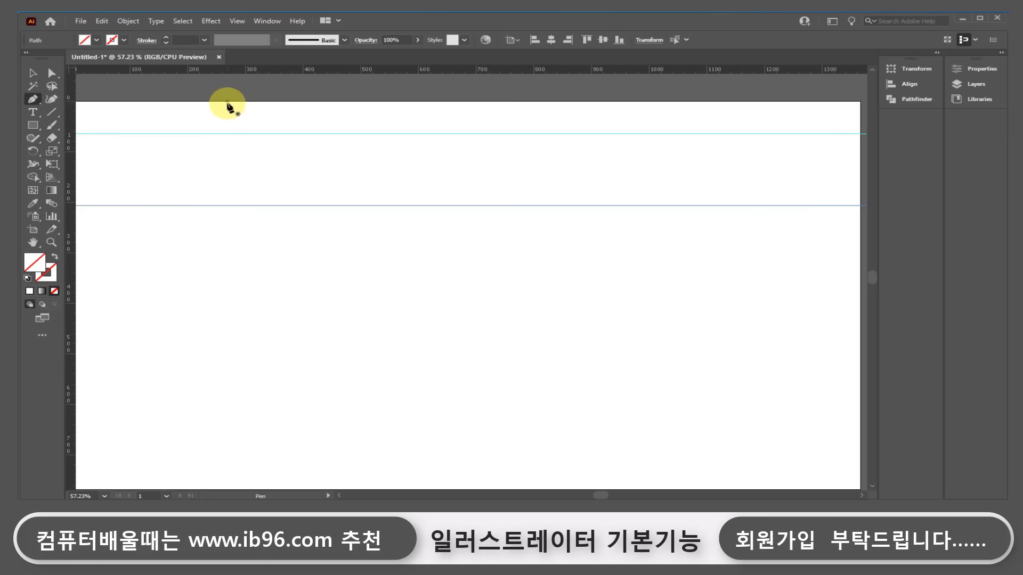
click(234, 21)
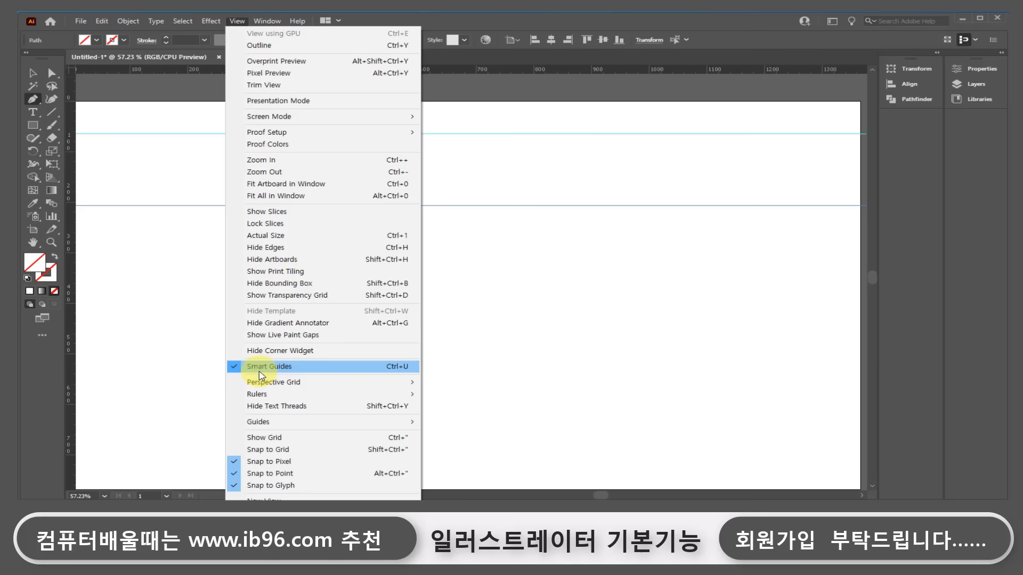
click(513, 12)
Draw a large rectangle just below the lower guide and a smaller rectangle to its lower right.
click(32, 125)
drag(301, 222, 428, 329)
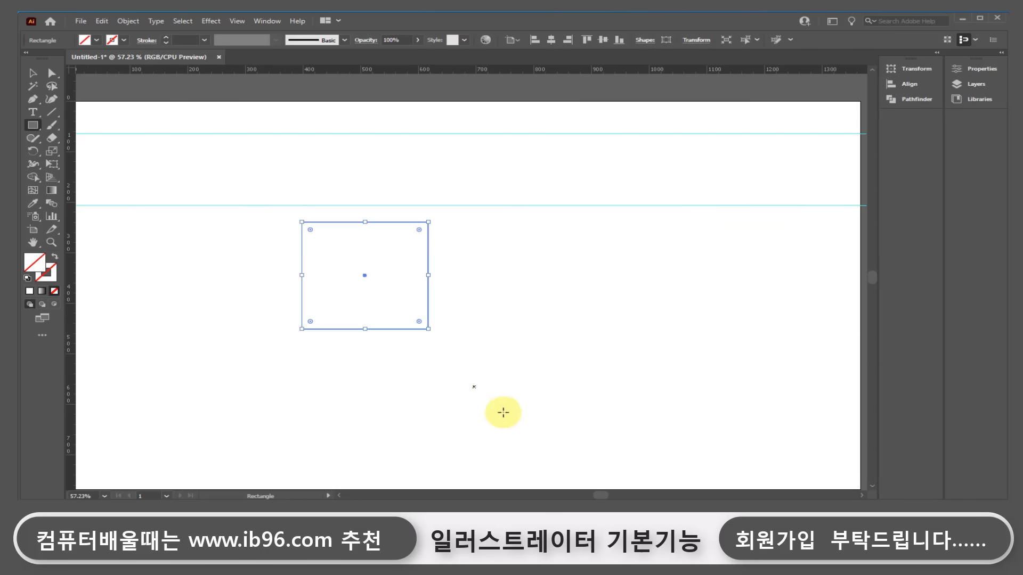
drag(474, 386, 542, 440)
Move the smaller rectangle left with the Selection tool until smart guides align its center with the larger rectangle's right edge.
click(32, 74)
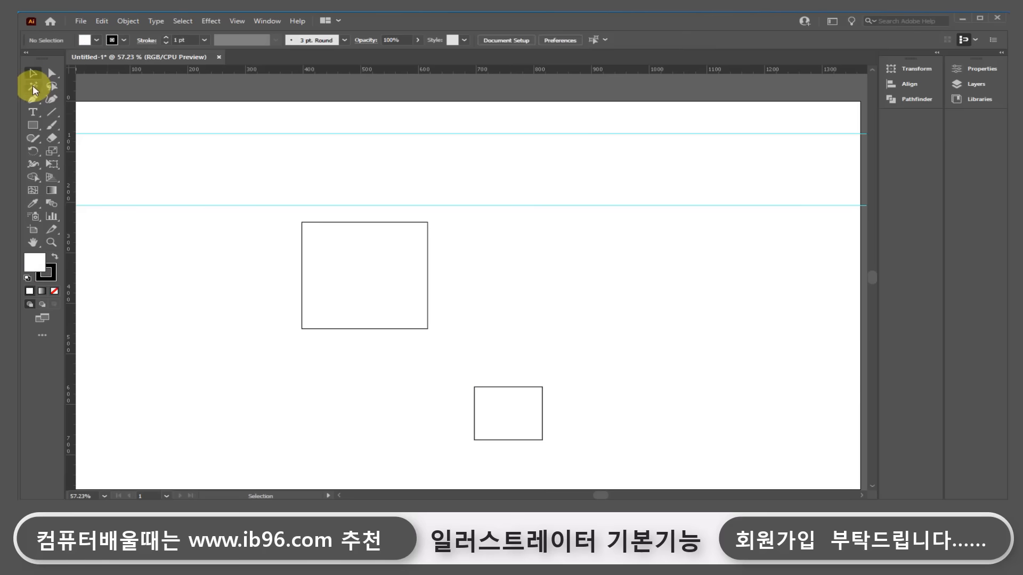
click(543, 411)
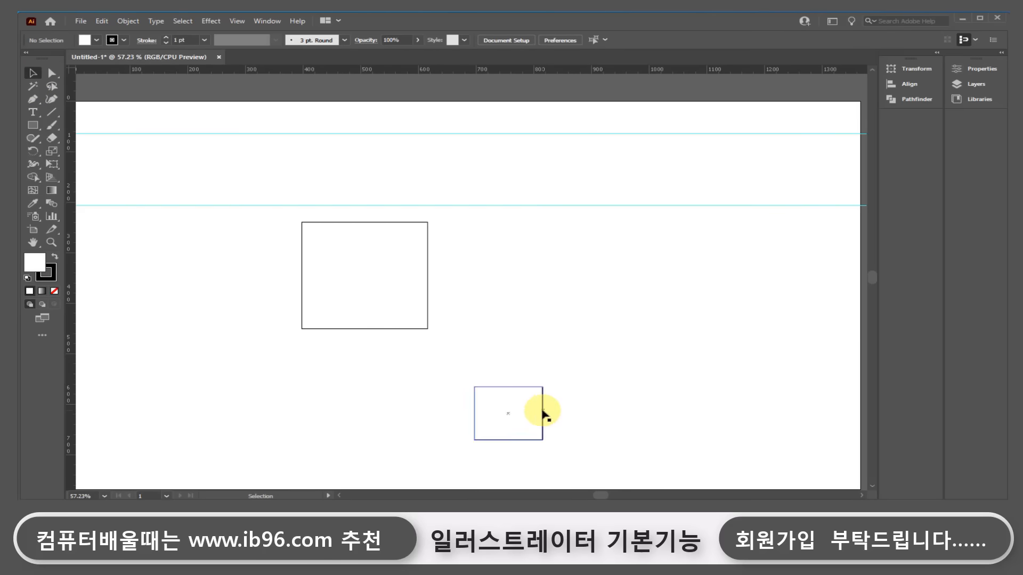
drag(542, 412, 496, 408)
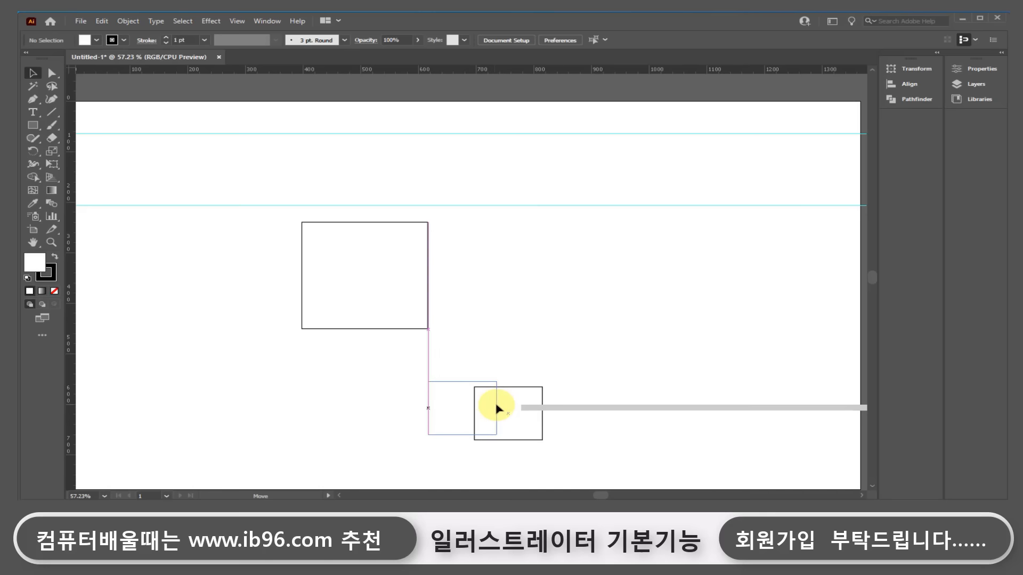
drag(495, 409, 517, 403)
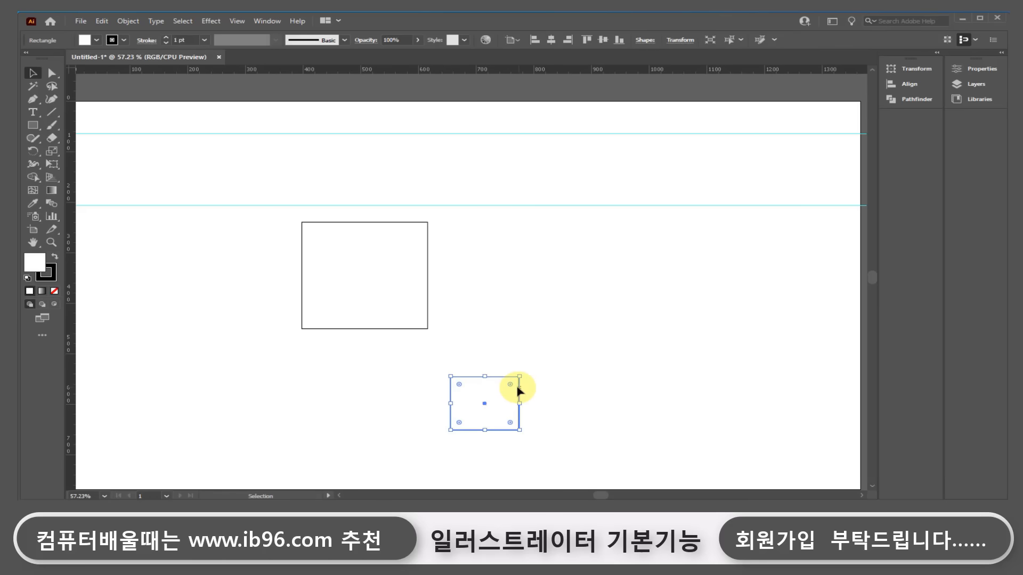
drag(520, 389, 498, 392)
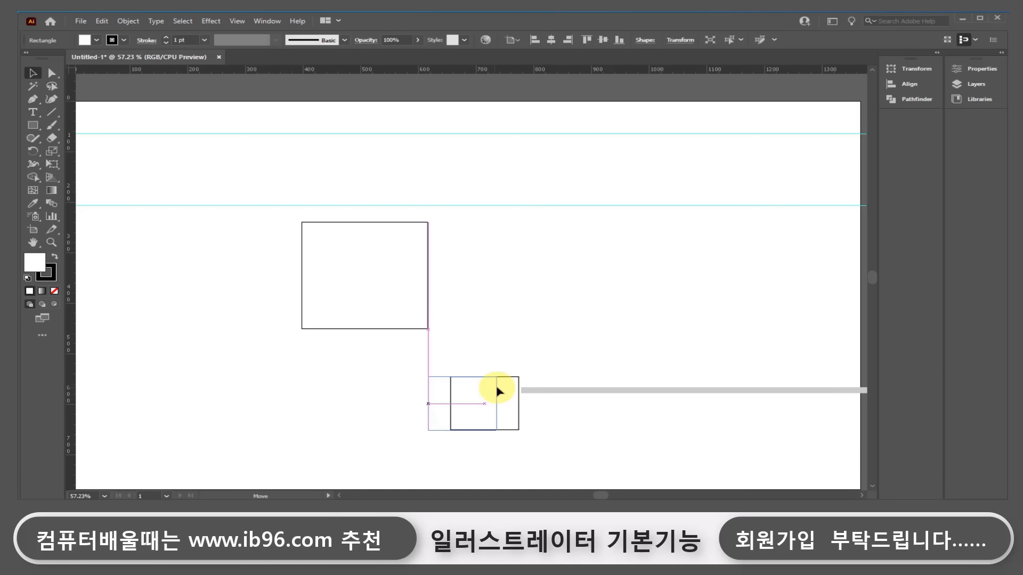
drag(496, 391, 456, 395)
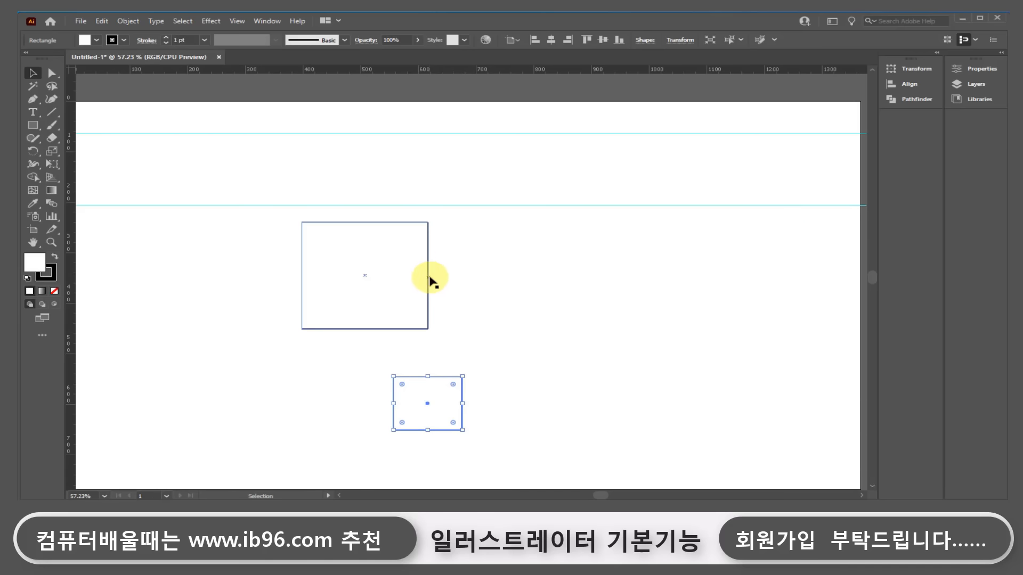
Move the smaller rectangle until its left edge aligns with the larger rectangle's right edge, just below that rectangle.
mouse_move(461, 391)
mouse_down()
mouse_move(477, 393)
mouse_move(464, 392)
mouse_up()
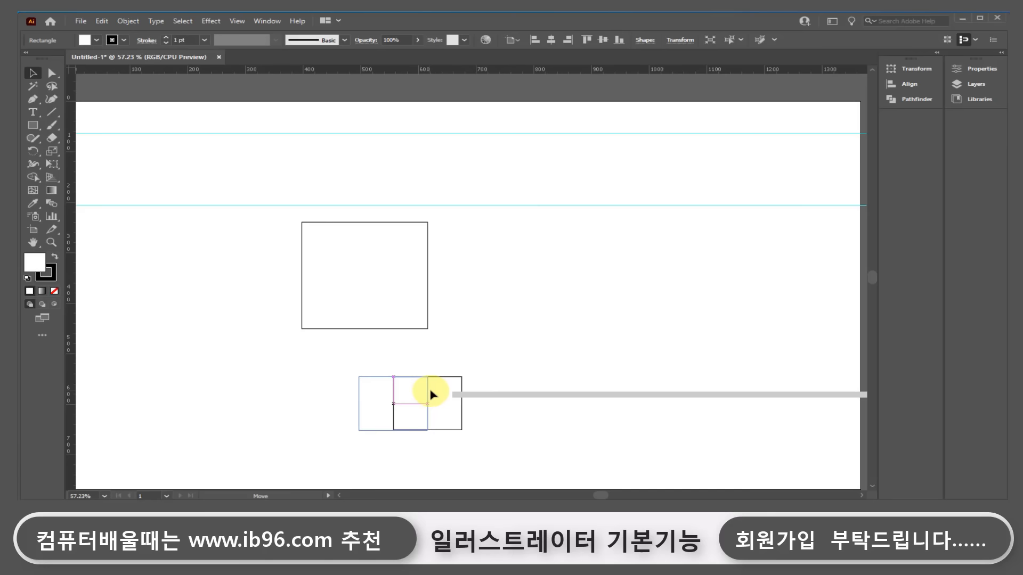
drag(431, 391, 530, 377)
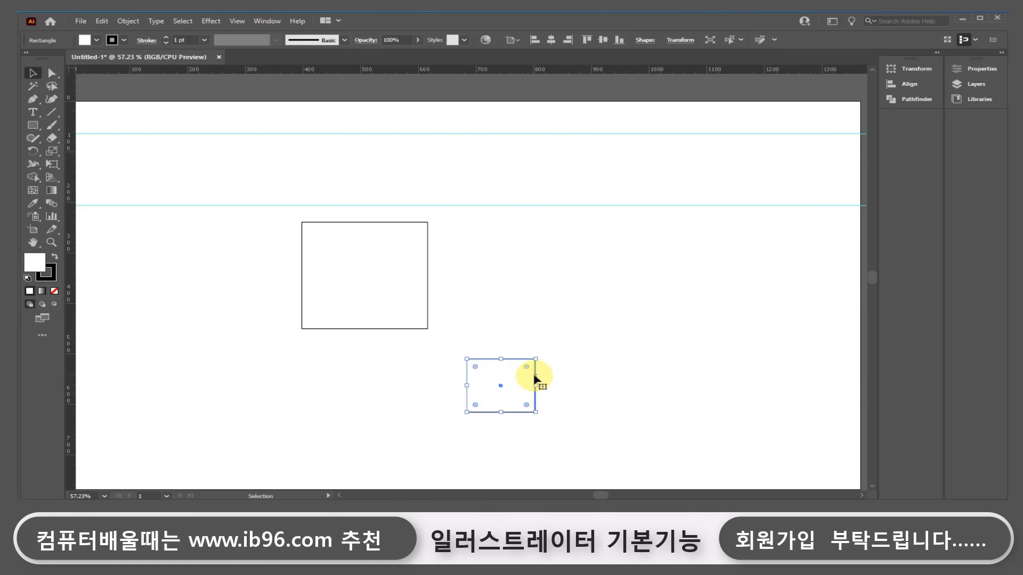
drag(535, 378, 497, 364)
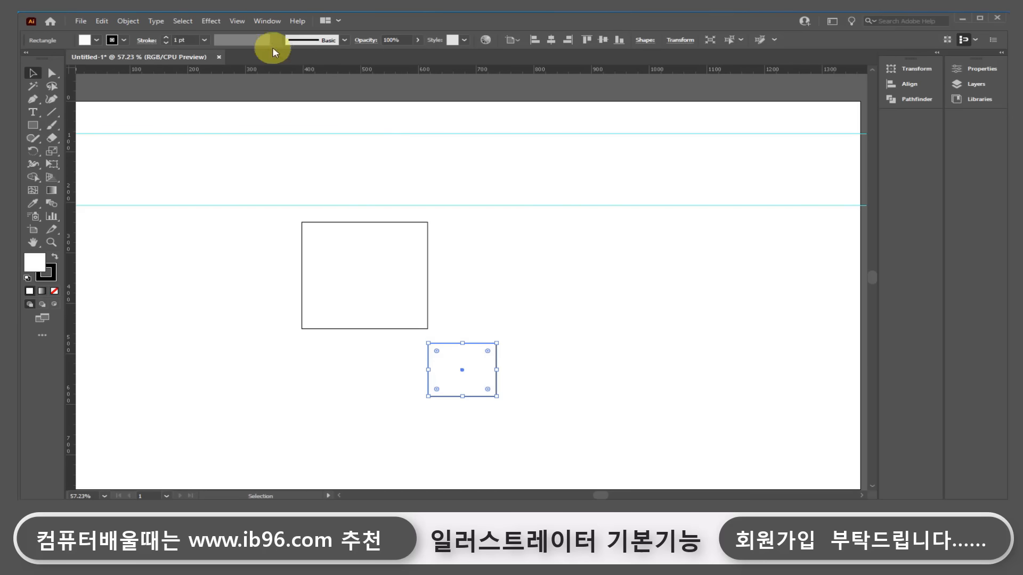
Try moving the smaller rectangle slightly right with Smart Guides off, and turn Smart Guides back on.
click(237, 20)
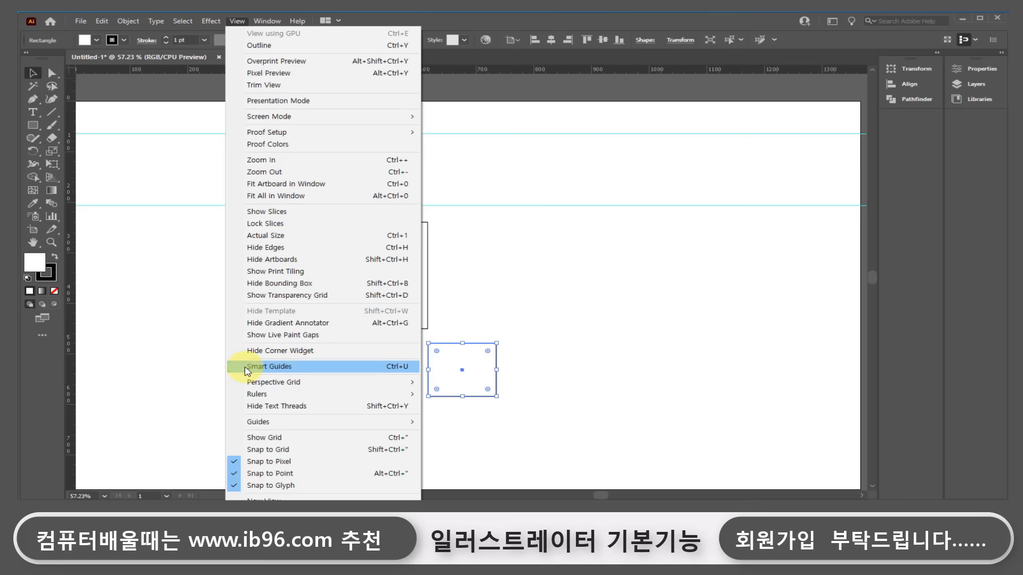
click(520, 367)
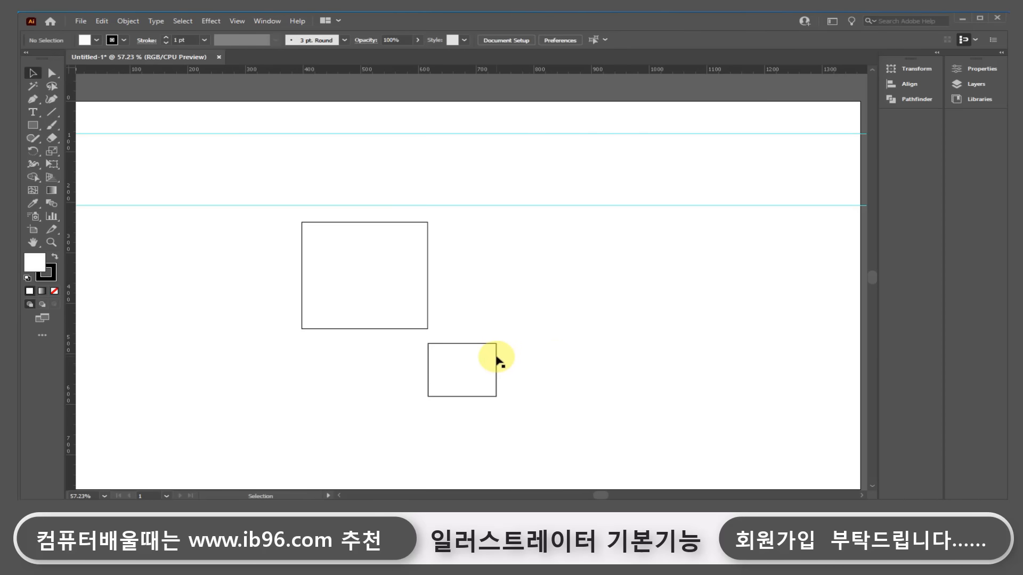
drag(493, 360, 501, 360)
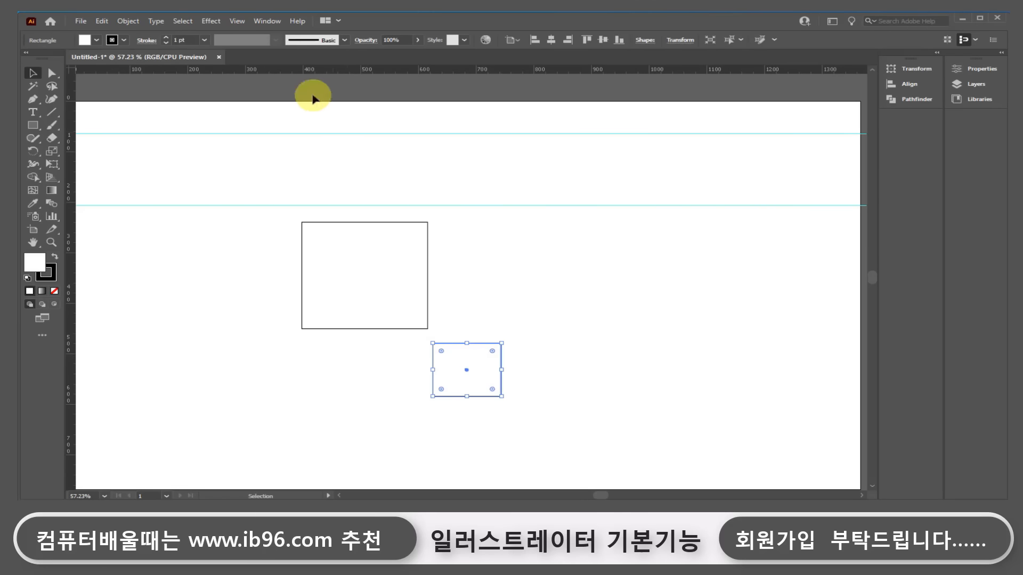
click(241, 22)
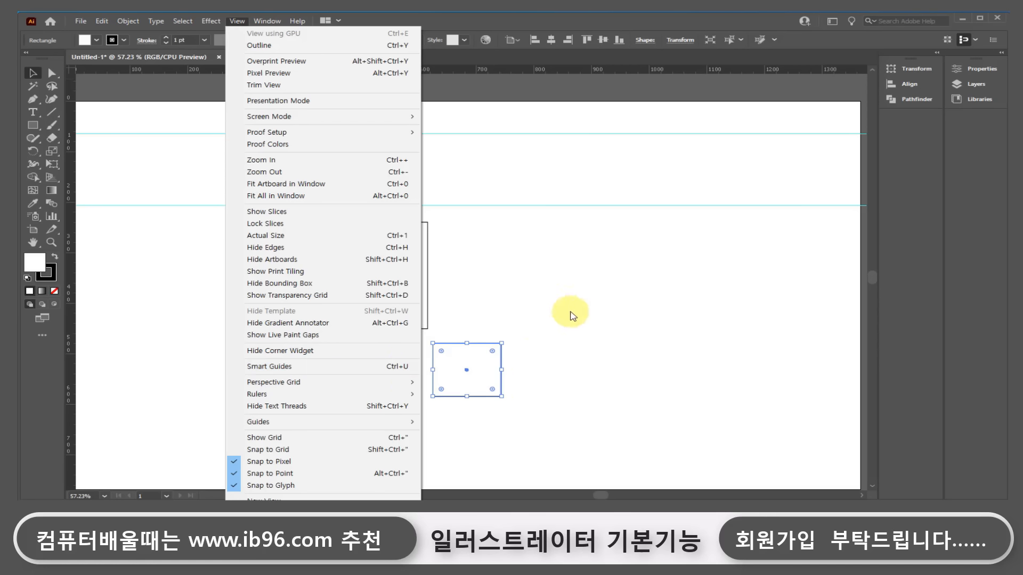
click(405, 366)
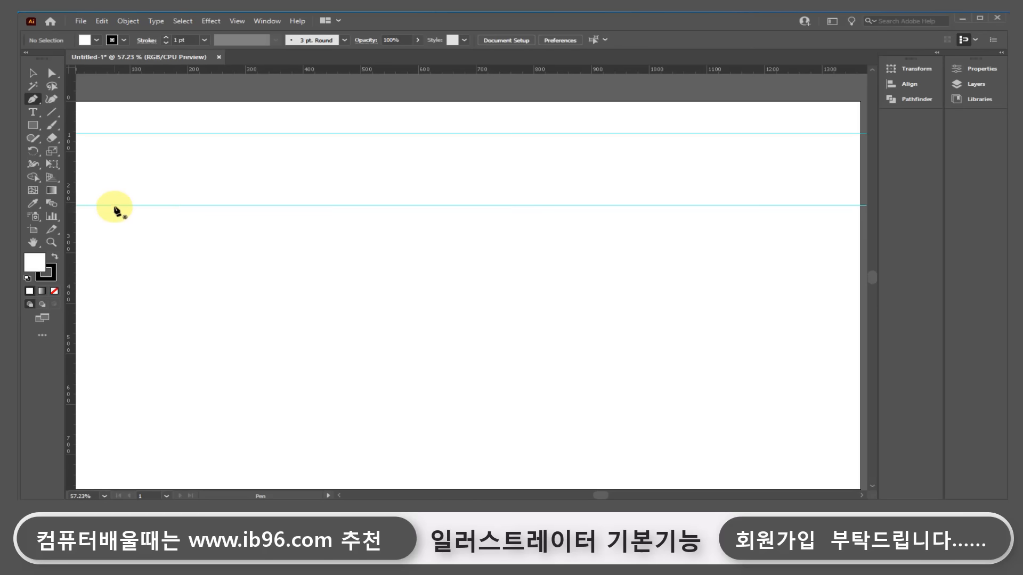
Draw a single diagonal Pen line from the lower guide up to the upper guide, undoing the extra horizontal segment.
click(114, 205)
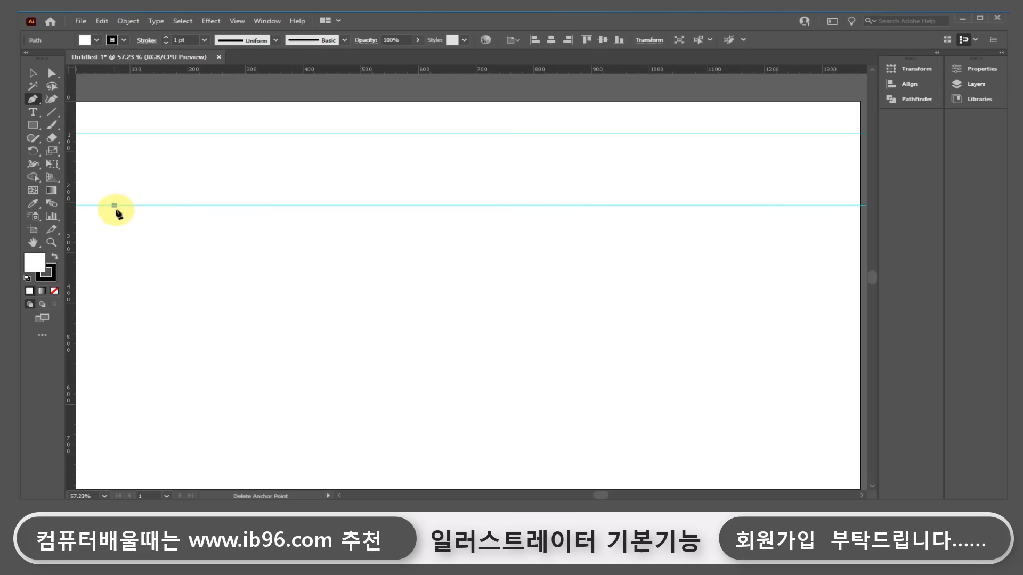
click(190, 133)
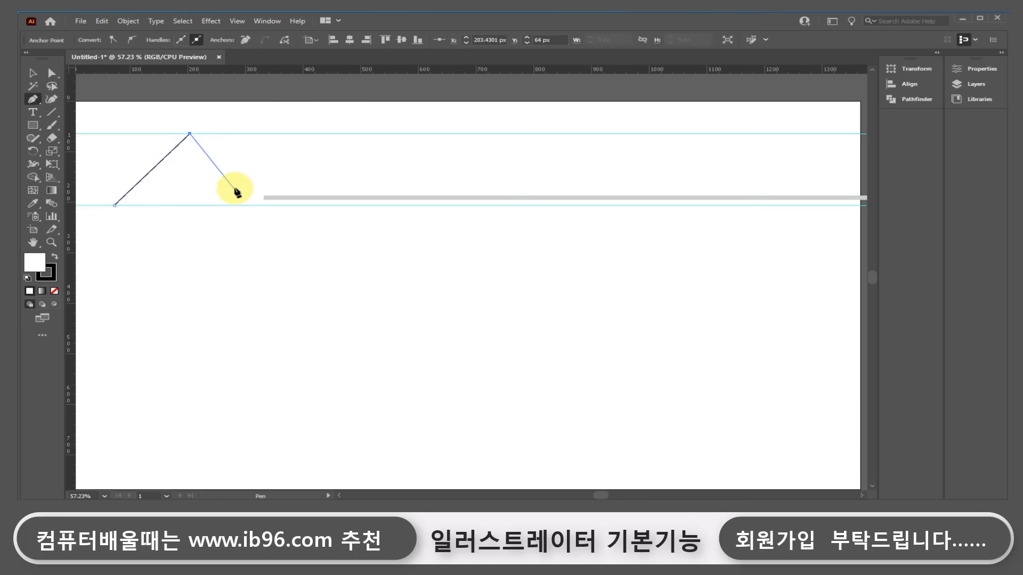
click(212, 133)
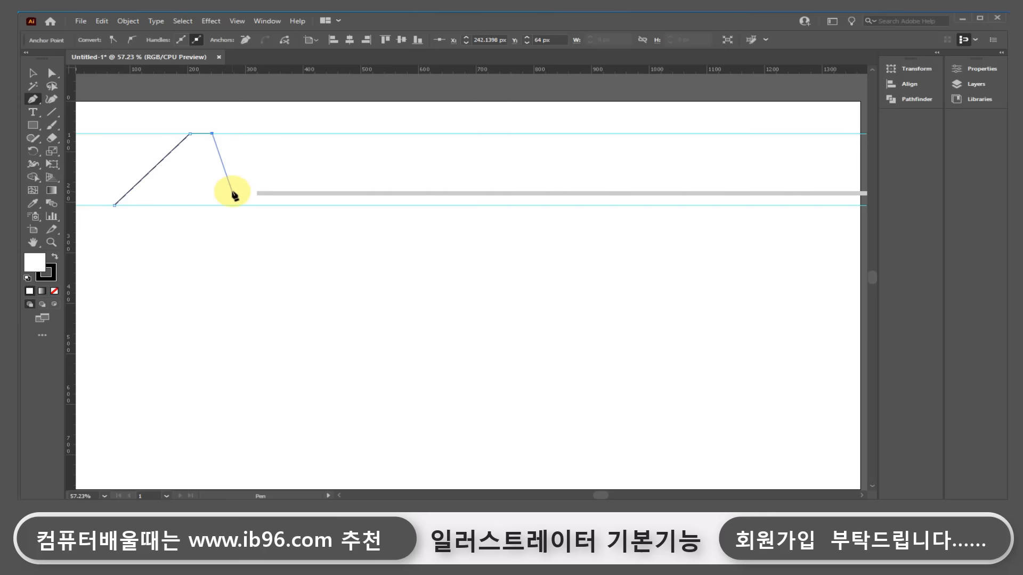
key(ctrl+z)
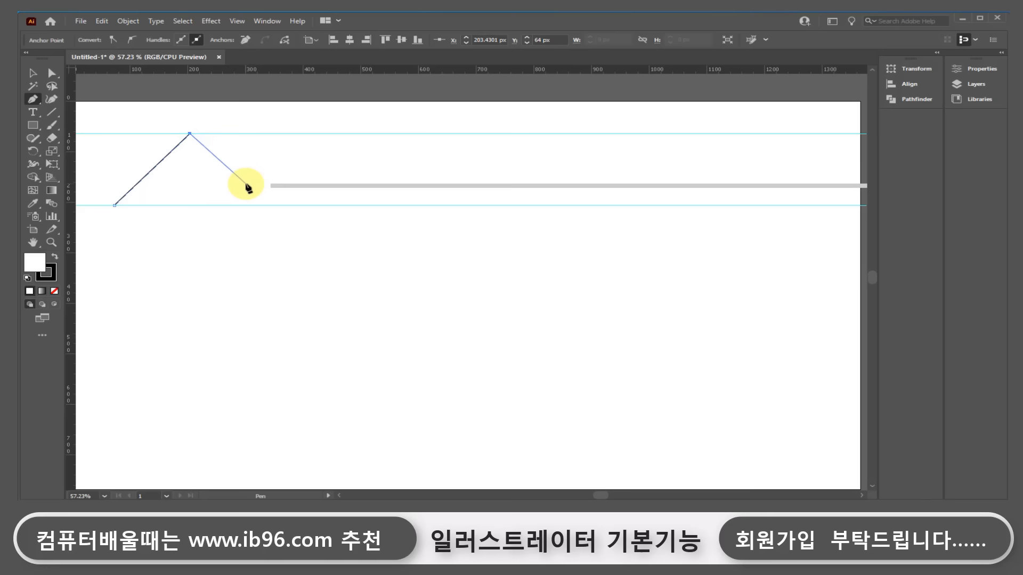
key(Escape)
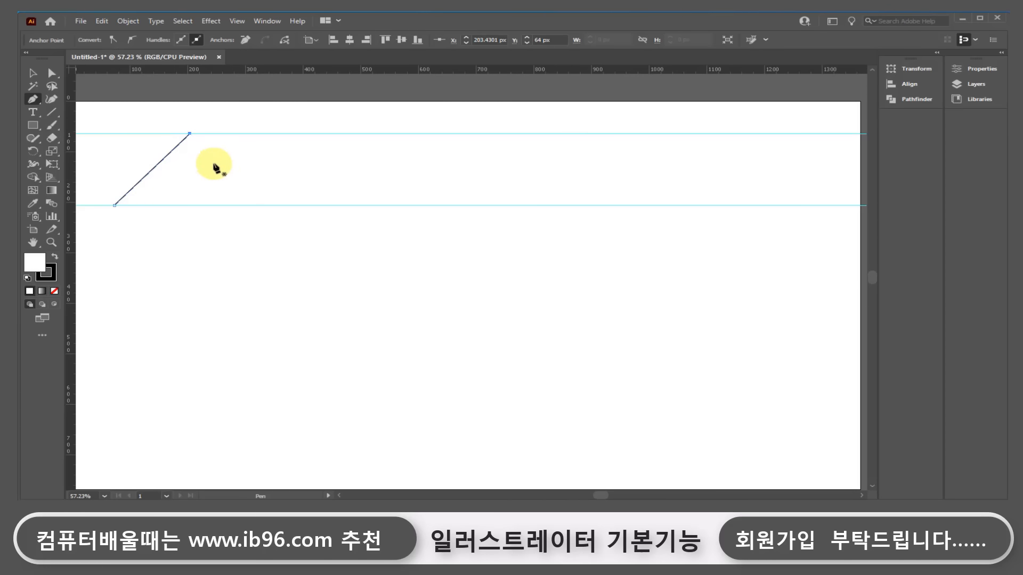
Draw three more separate diagonal Pen lines between the two guides, alternating downward, upward and downward.
click(206, 133)
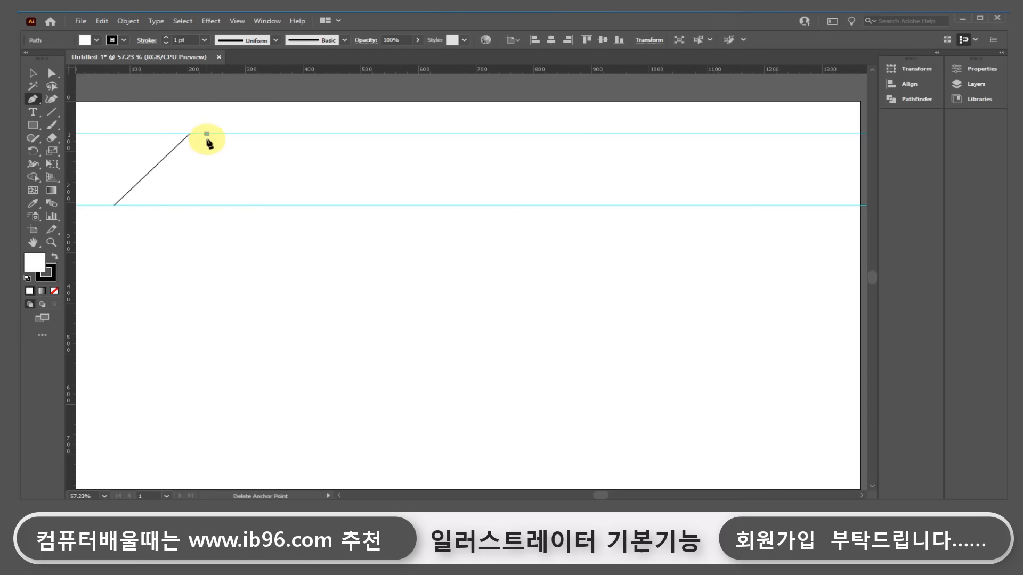
click(261, 205)
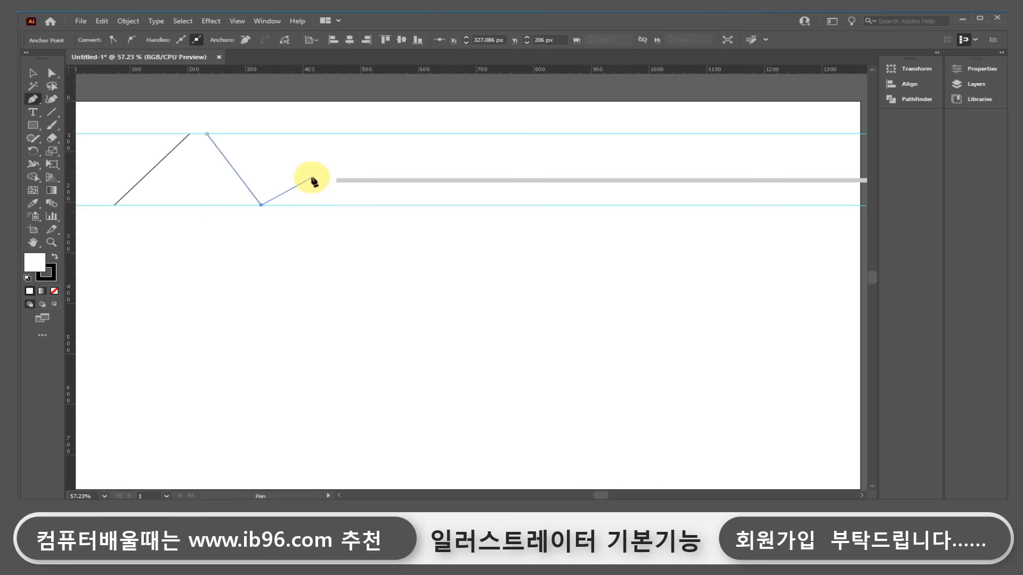
key(Escape)
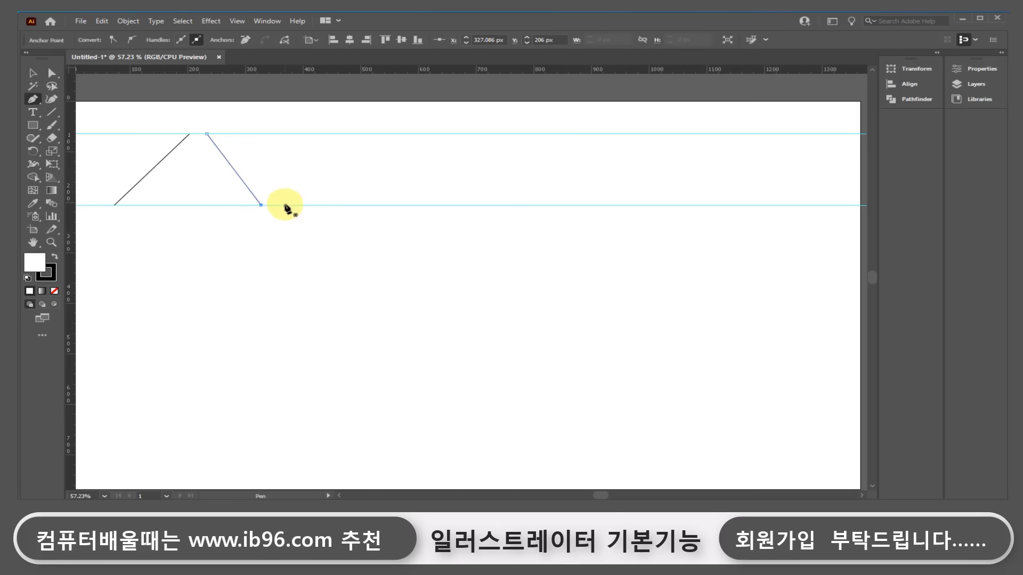
click(285, 205)
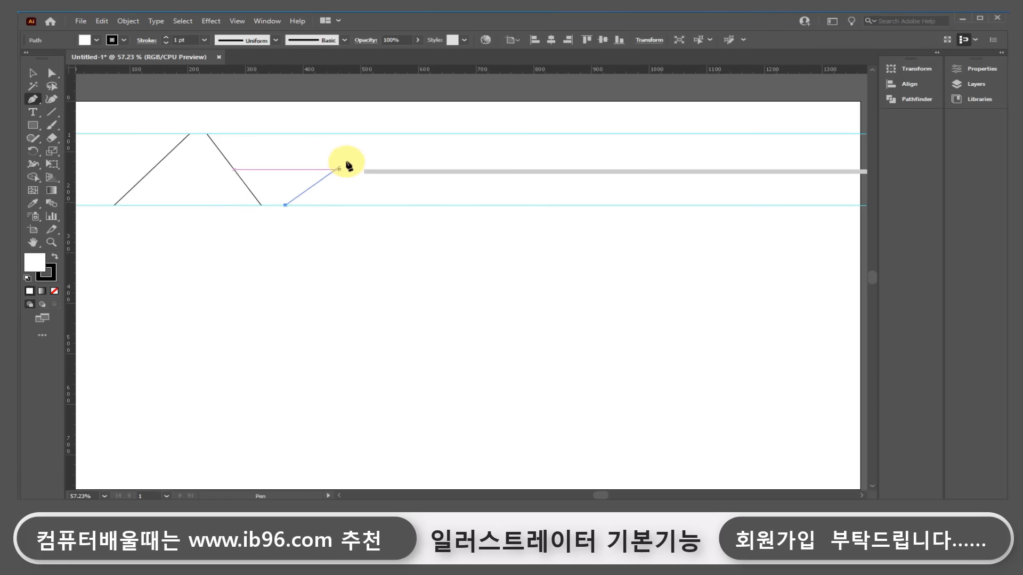
click(355, 134)
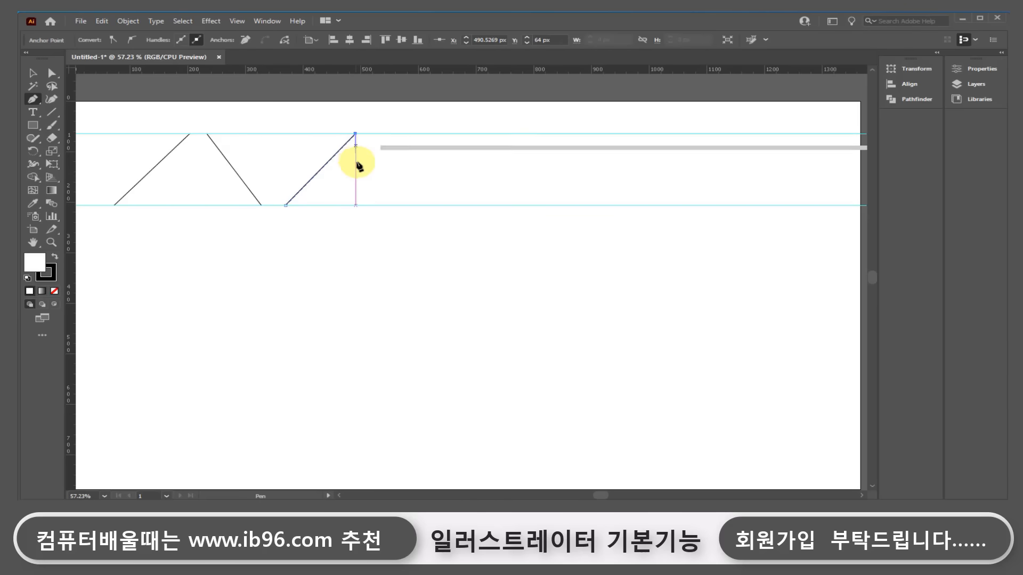
key(Escape)
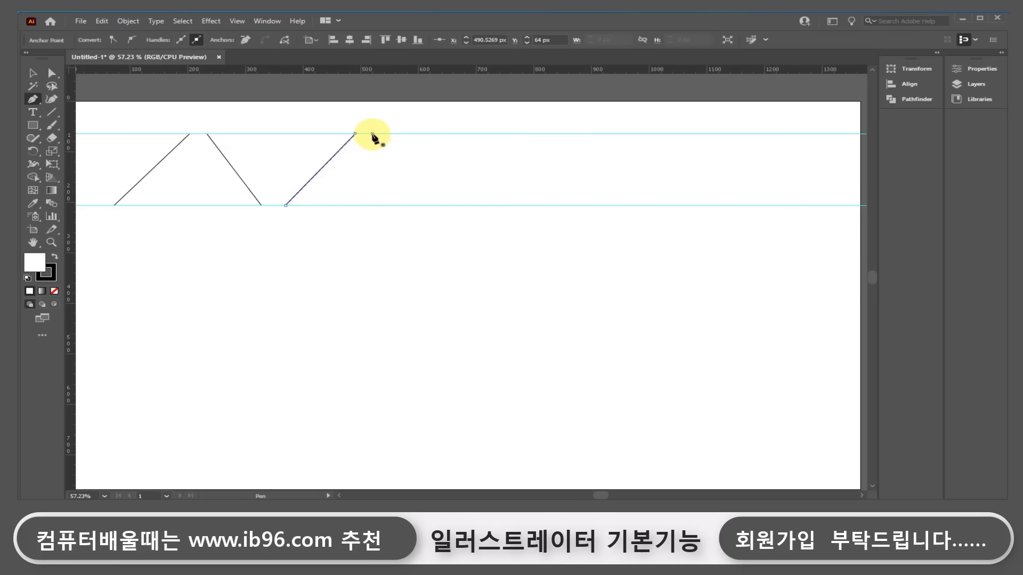
click(371, 133)
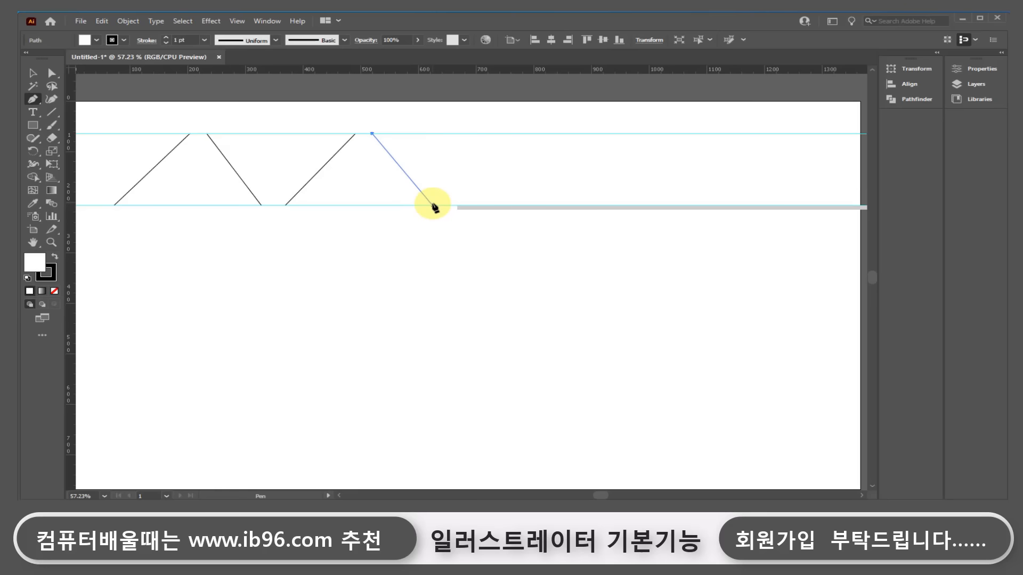
click(432, 205)
key(Escape)
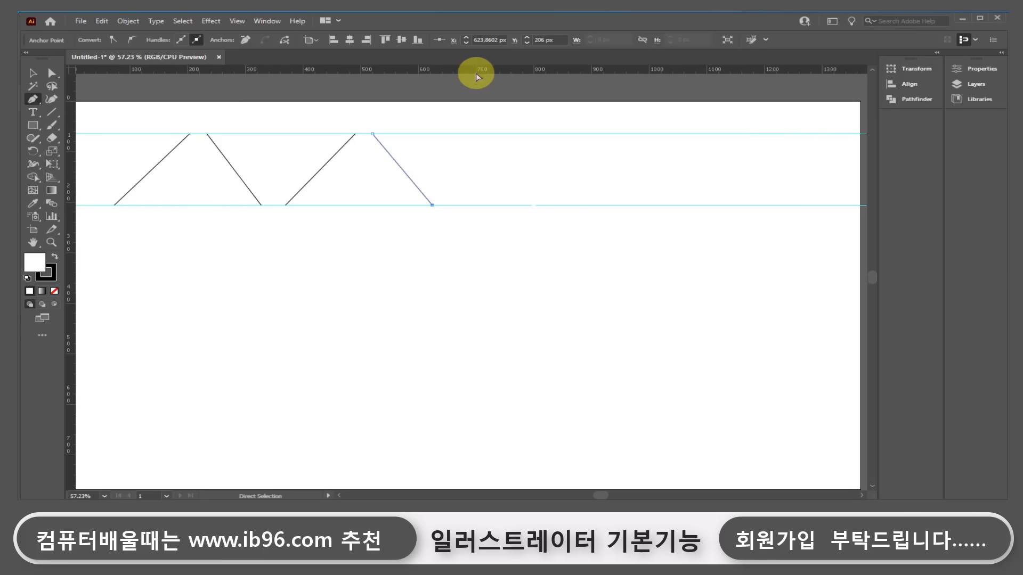
Add two guides at about Y 231 and 349 px and draw a connected three-peak zigzag constrained to 45 degrees with default fill and stroke.
drag(475, 70, 480, 218)
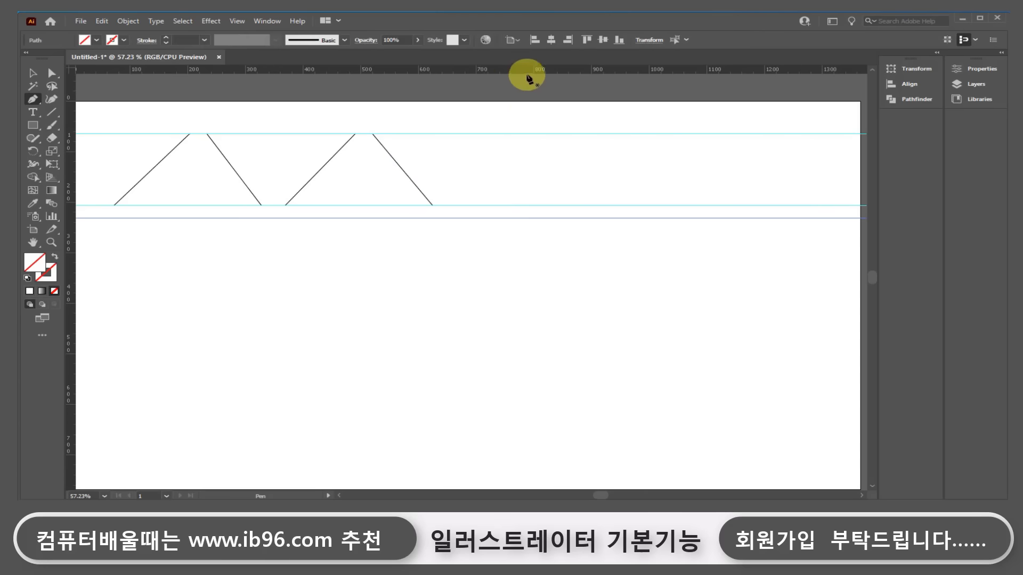
drag(525, 72, 539, 278)
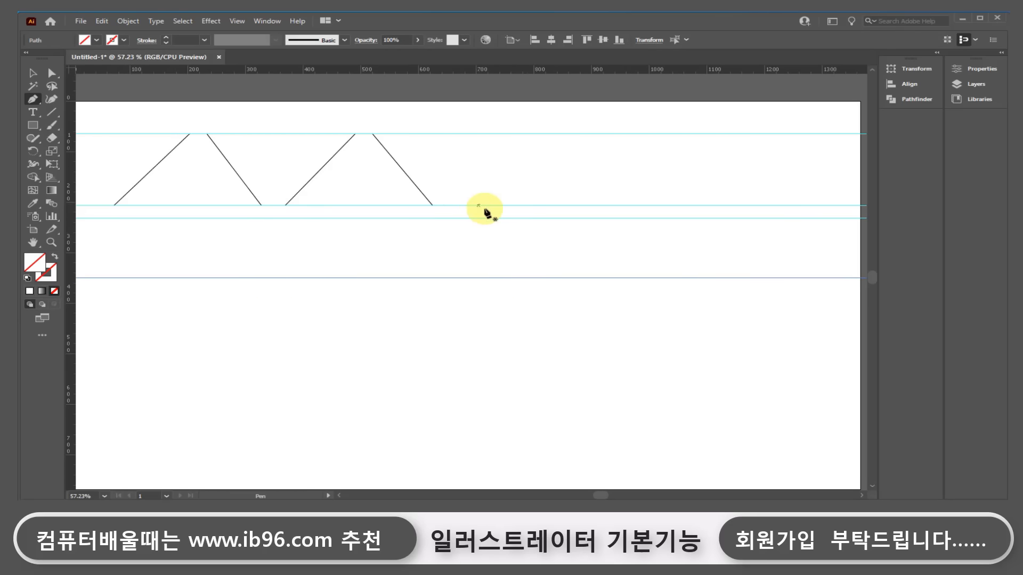
click(100, 278)
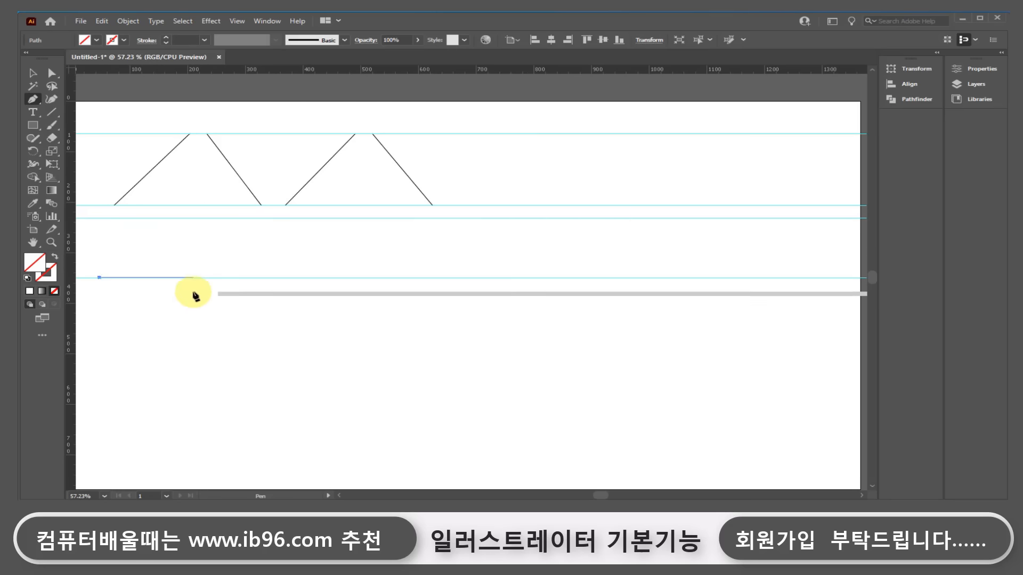
click(167, 218)
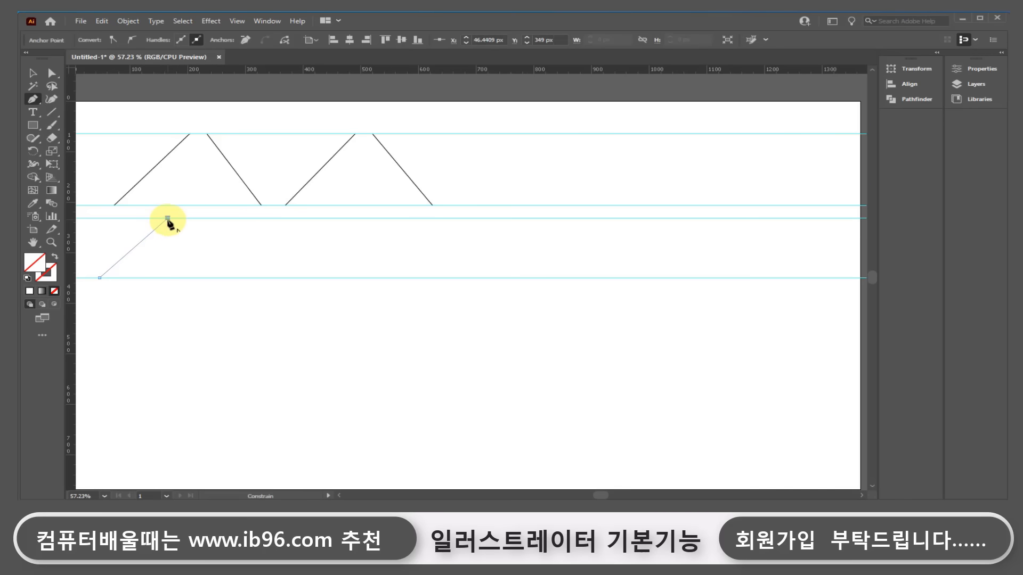
click(236, 277)
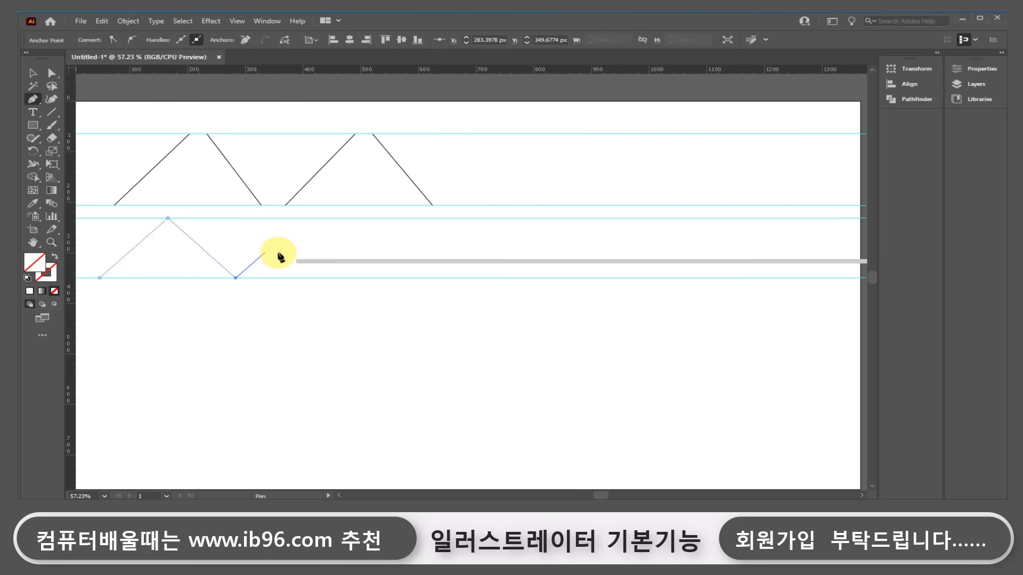
click(305, 218)
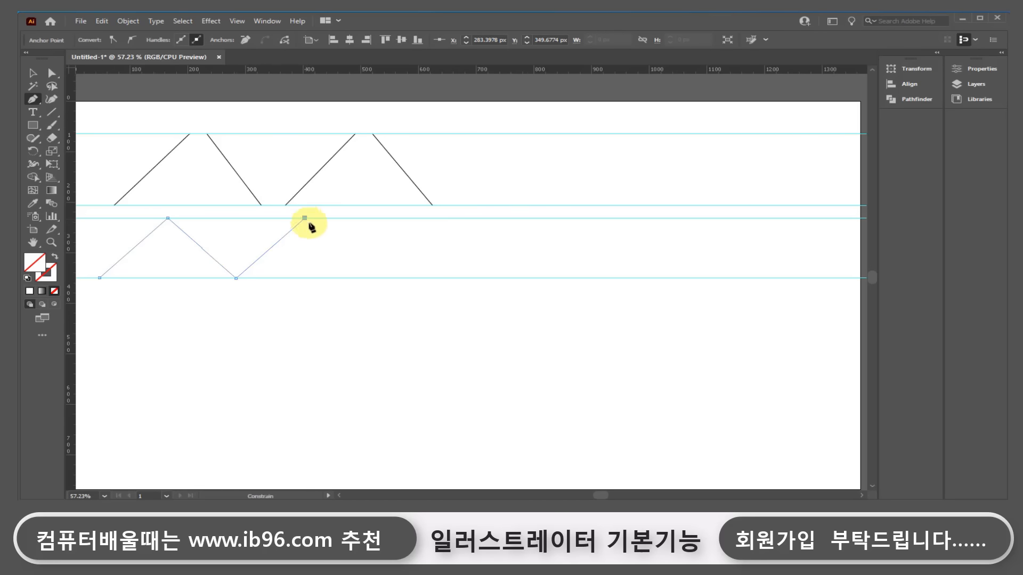
click(374, 278)
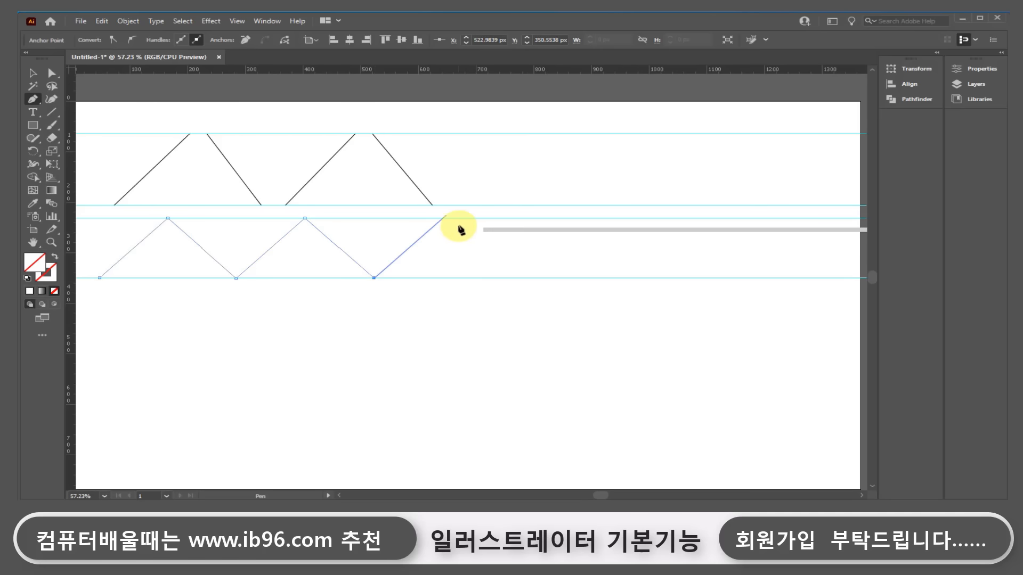
click(442, 218)
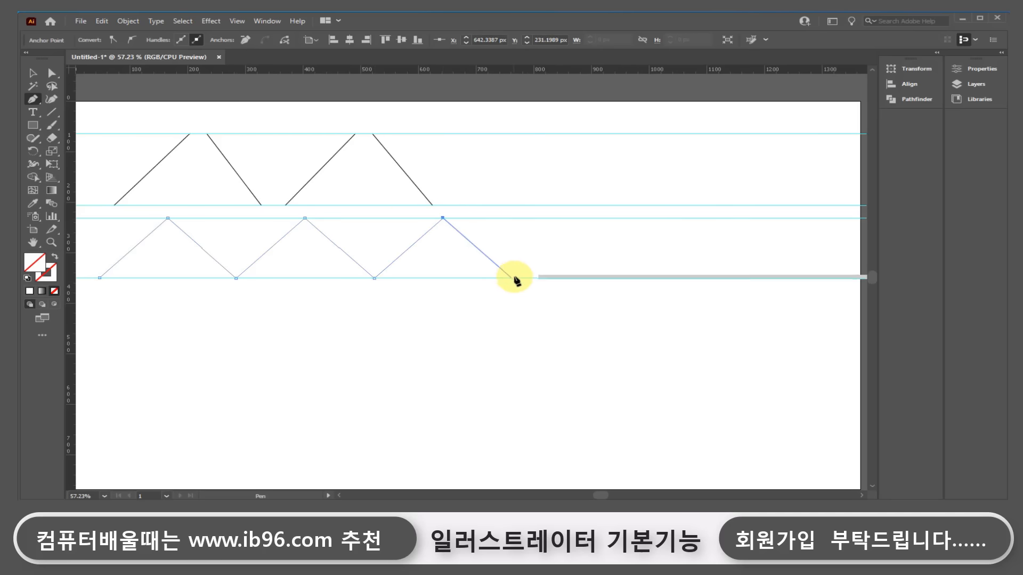
click(511, 278)
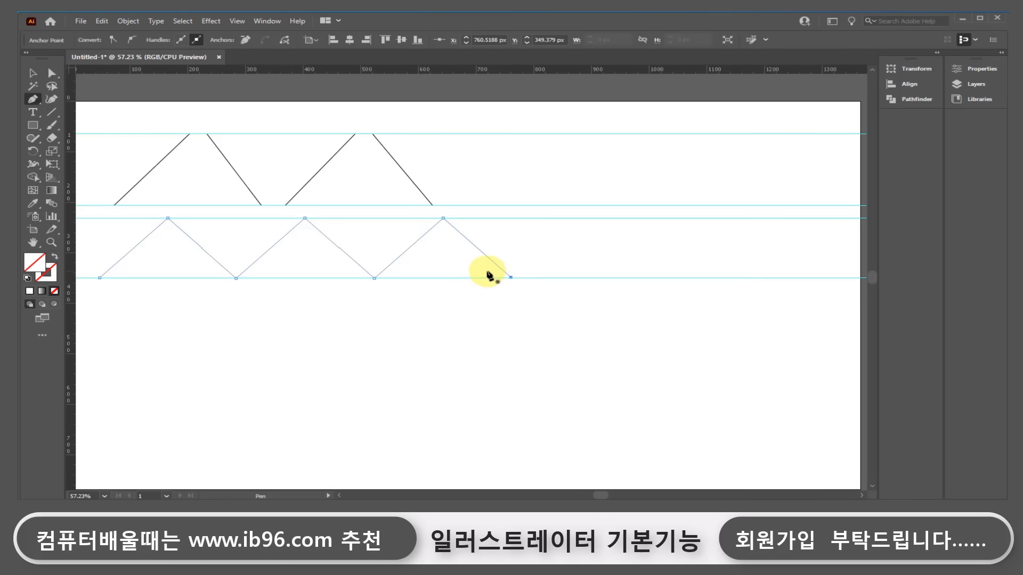
key(Escape)
key(d)
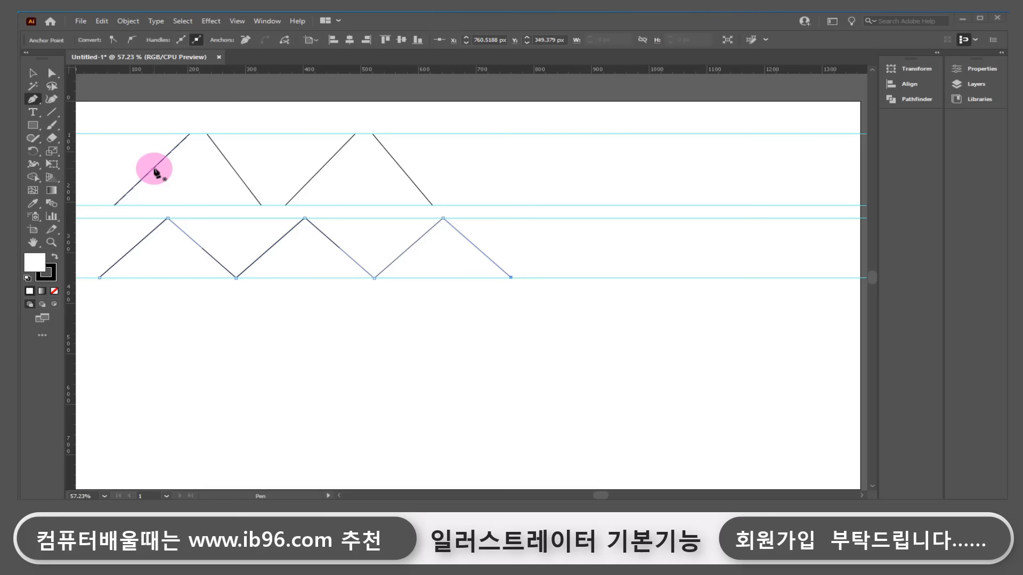
Delete the zigzag, the four diagonal lines and the two middle guides, using the Selection tool.
click(32, 72)
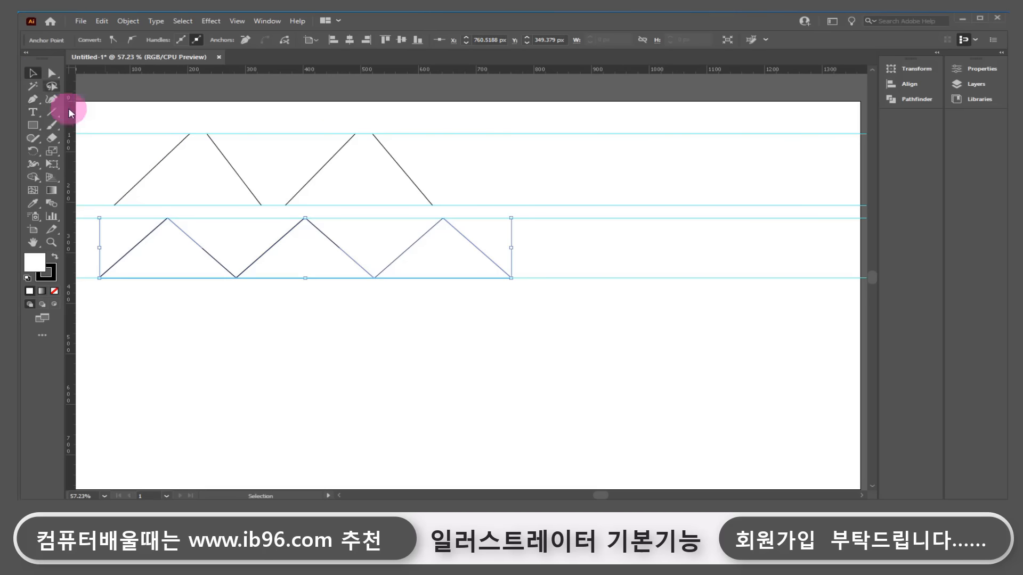
shift+click(148, 171)
key(Delete)
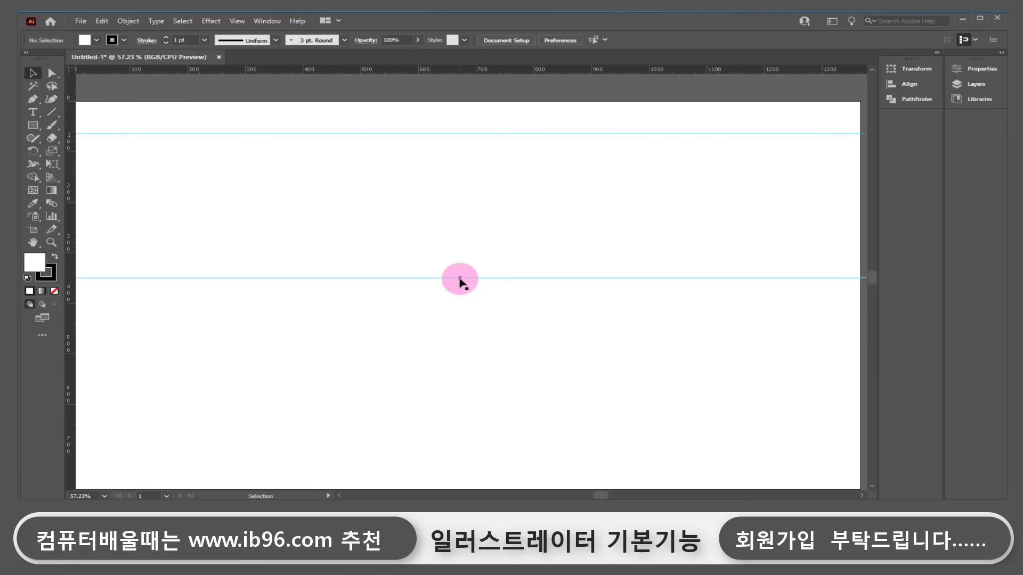
Practise selecting the remaining upper and lower guides one at a time with selection marquees.
click(460, 278)
drag(522, 350, 358, 191)
drag(421, 154, 358, 117)
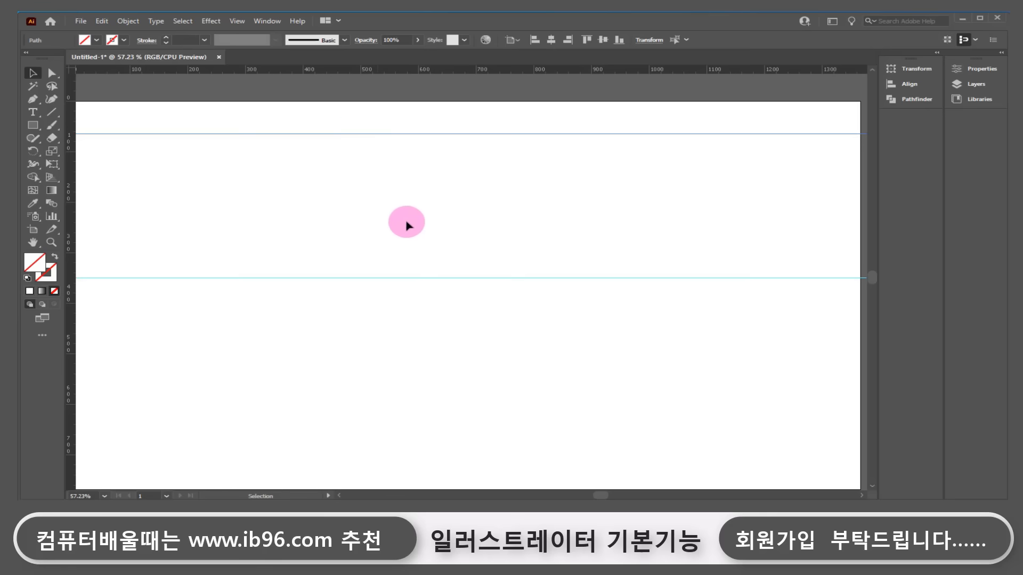
drag(377, 183, 510, 326)
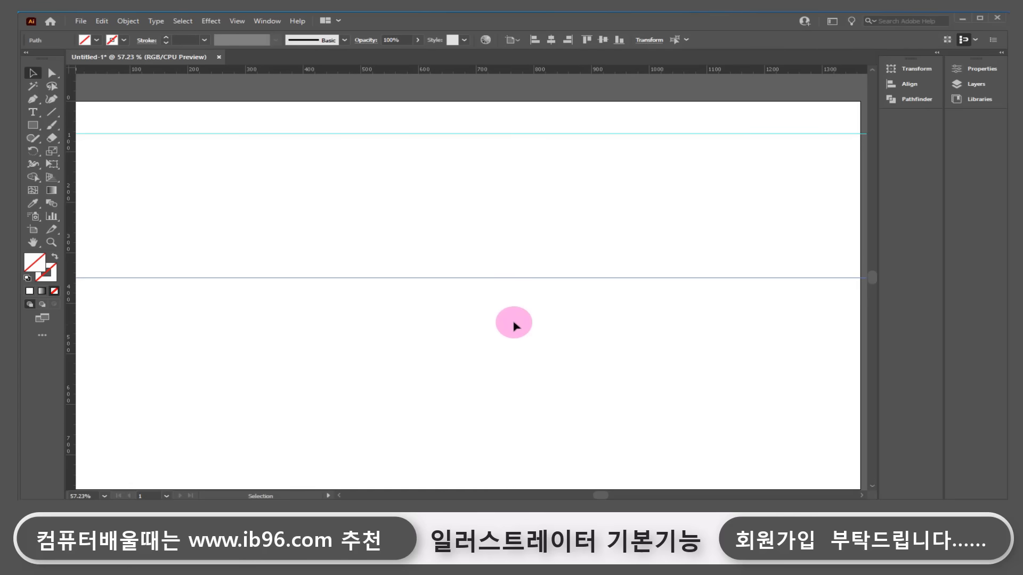
Delete both remaining horizontal guides, the lower one and the upper one.
key(Delete)
drag(553, 233, 417, 106)
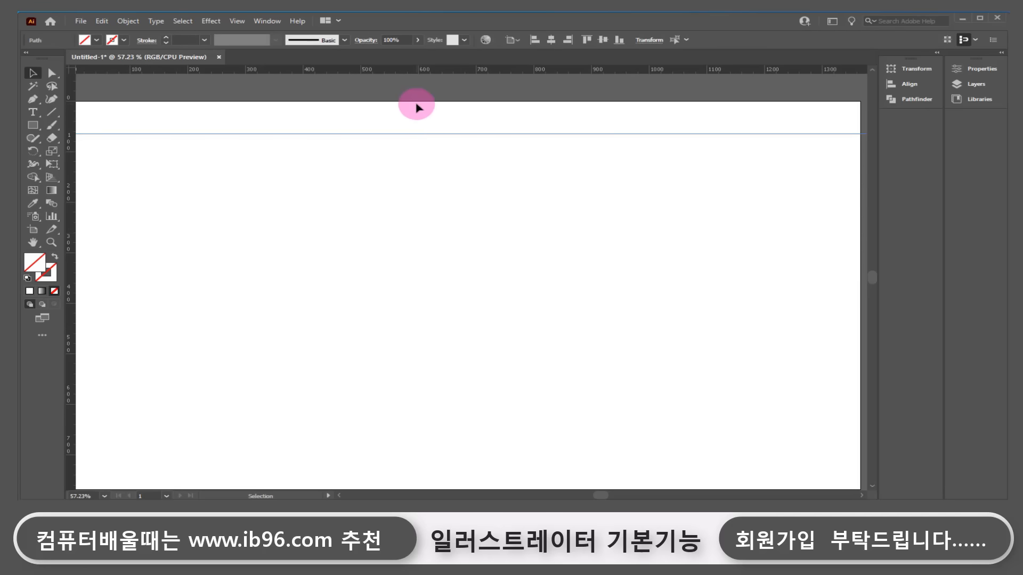
key(Delete)
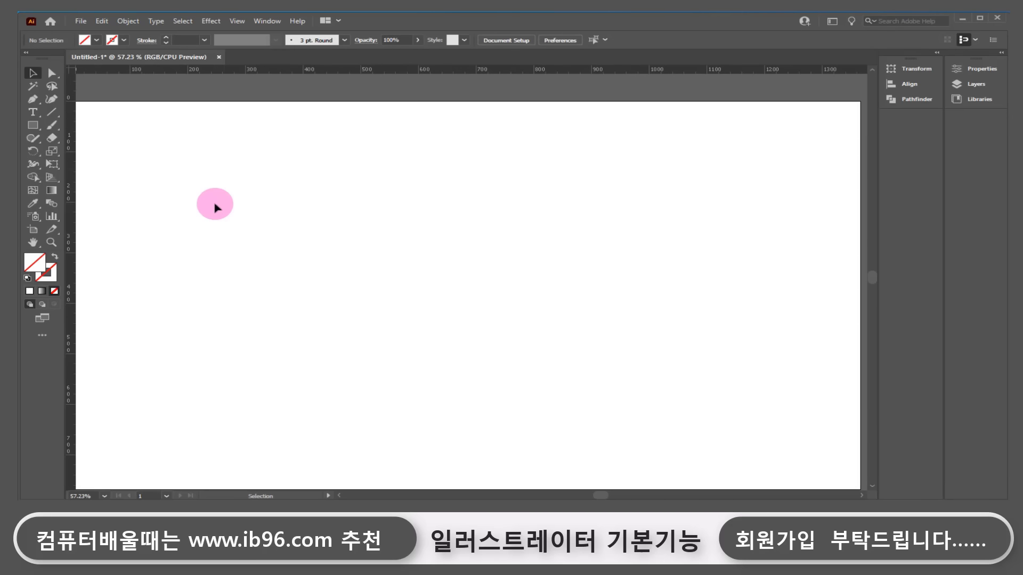
Draw a straight Pen segment rising gently to the right across the left half of the empty artboard.
click(33, 99)
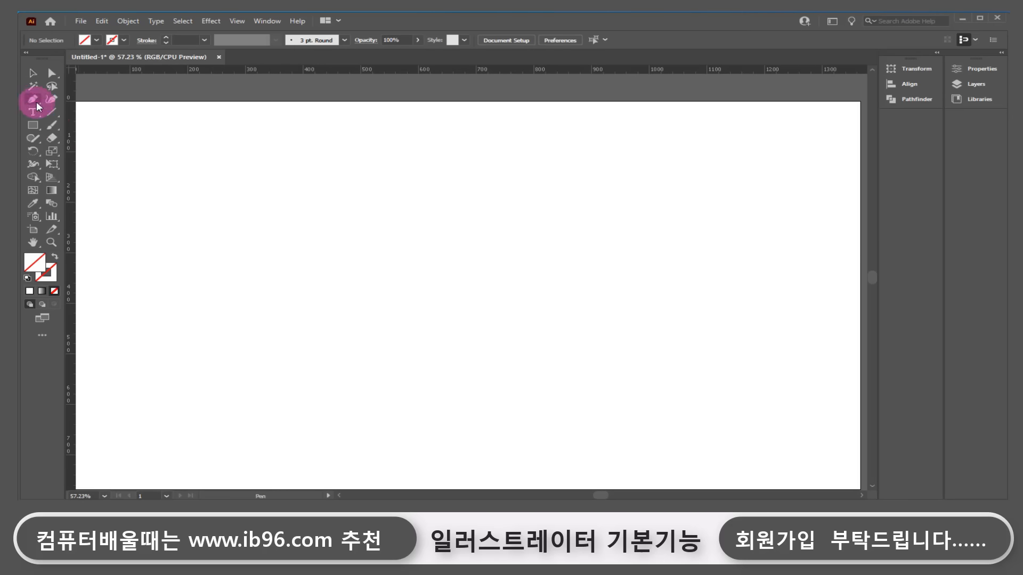
click(175, 272)
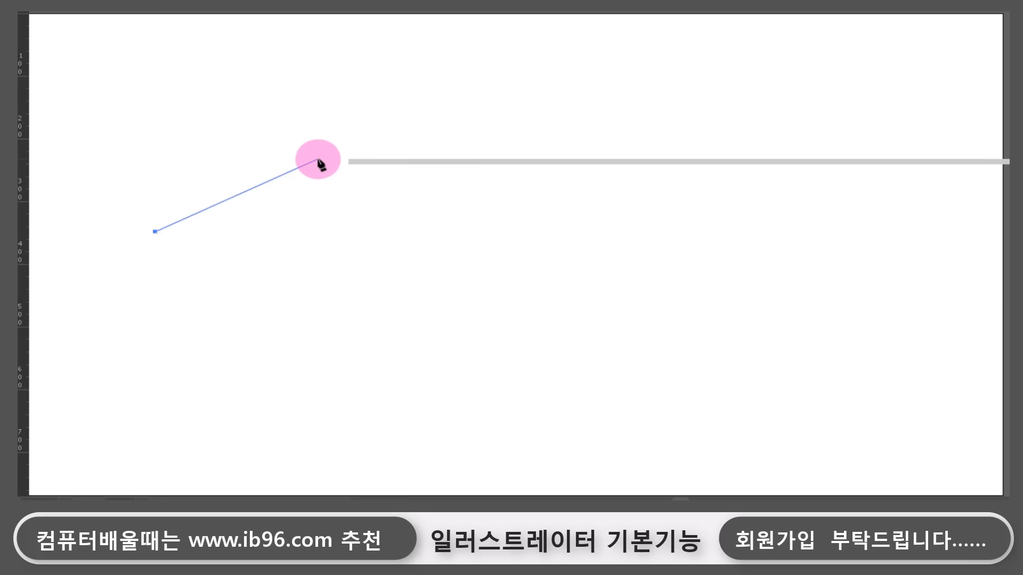
click(314, 177)
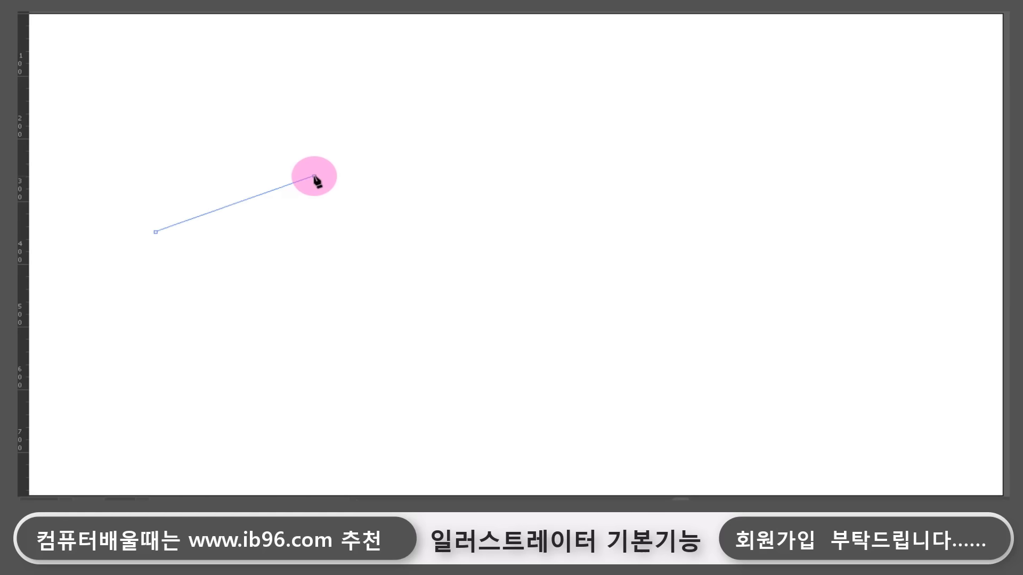
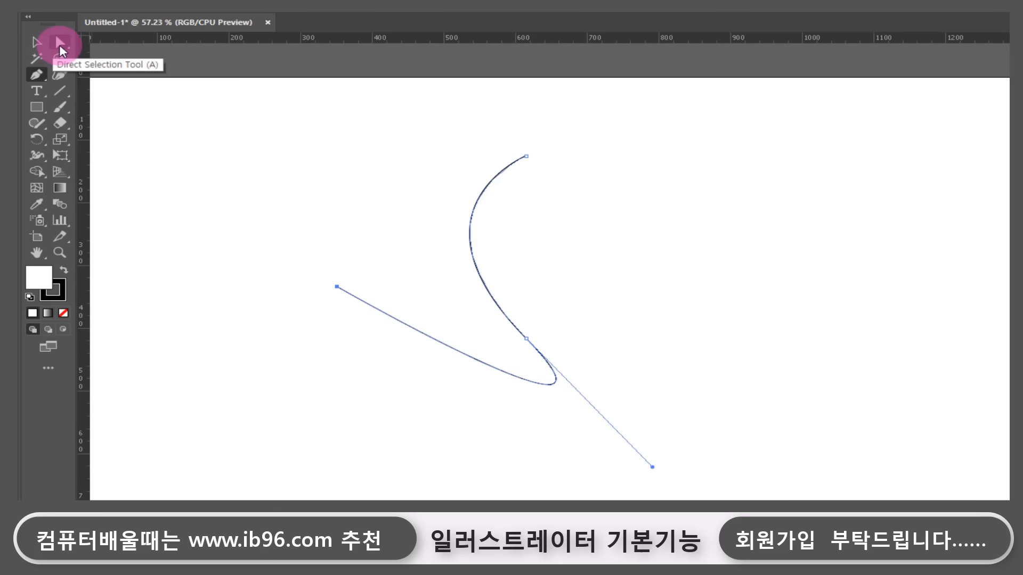
Move the whole S-shaped curve up and left with the Selection tool, then nudge it slightly back right and down.
click(36, 45)
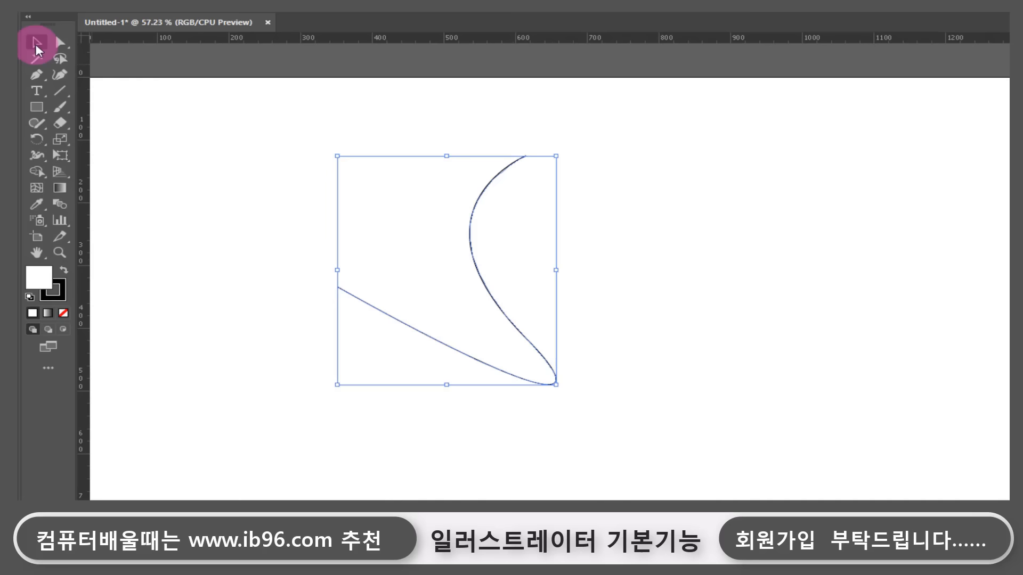
drag(476, 266, 353, 243)
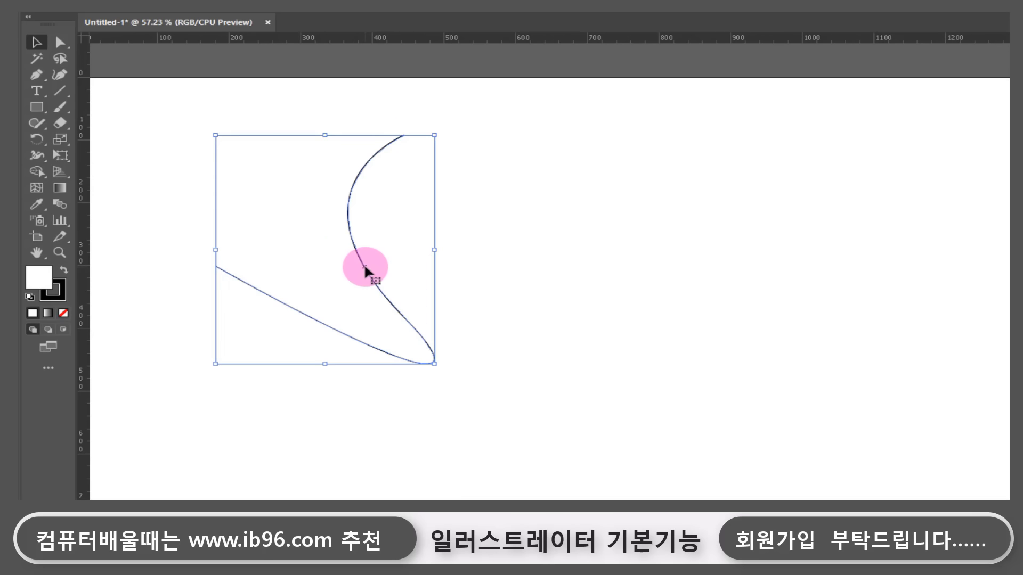
drag(365, 270, 410, 277)
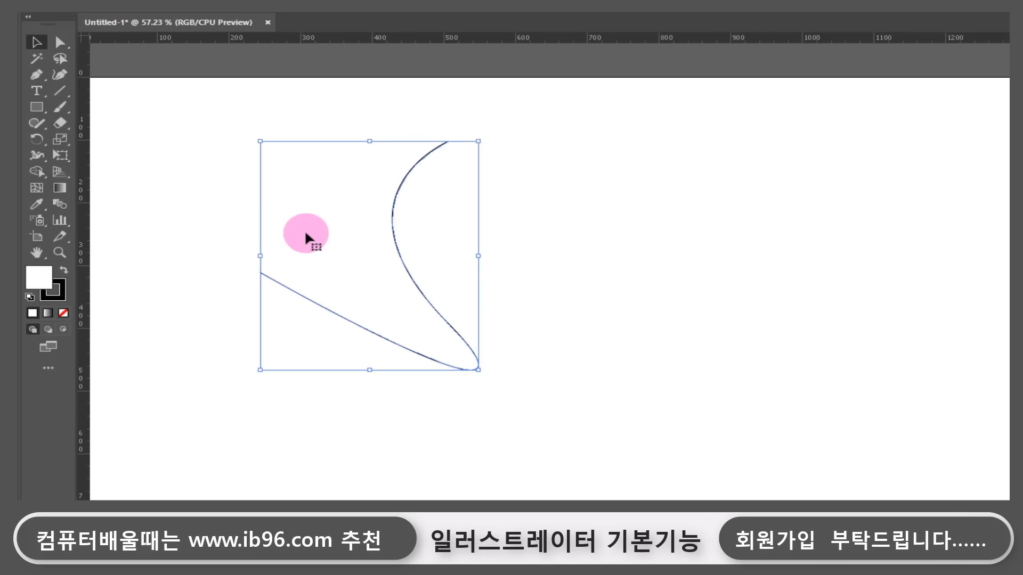
Move the S curve's middle anchor up and left to about X 411, Y 265 px with Direct Selection and shorten both its direction handles.
click(60, 43)
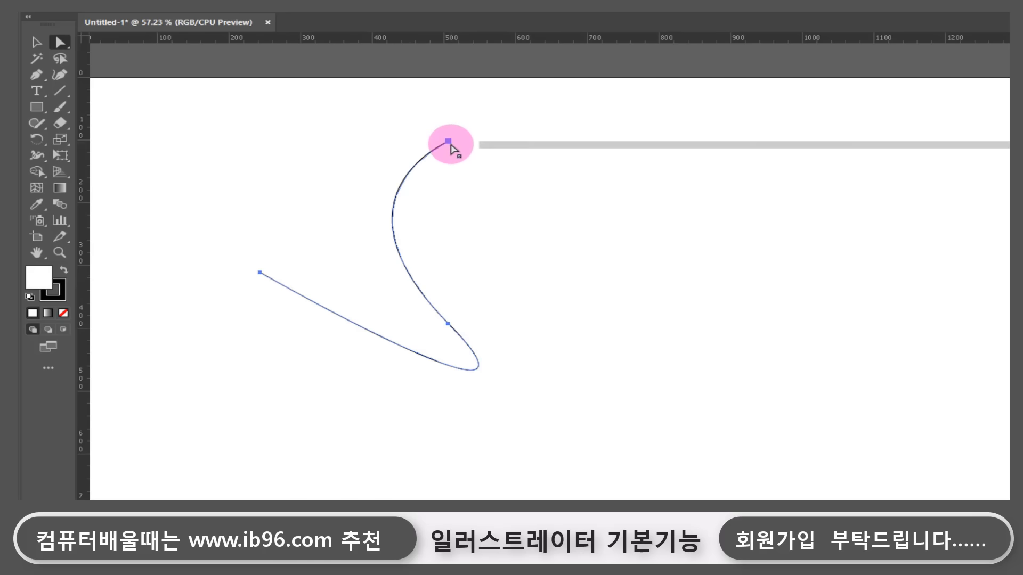
drag(476, 286, 433, 336)
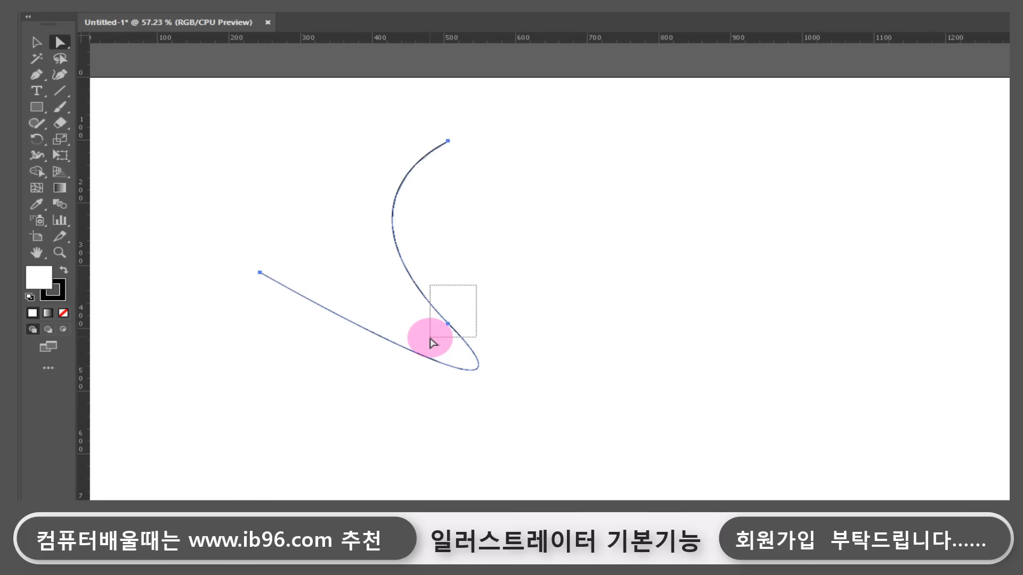
drag(433, 336, 429, 340)
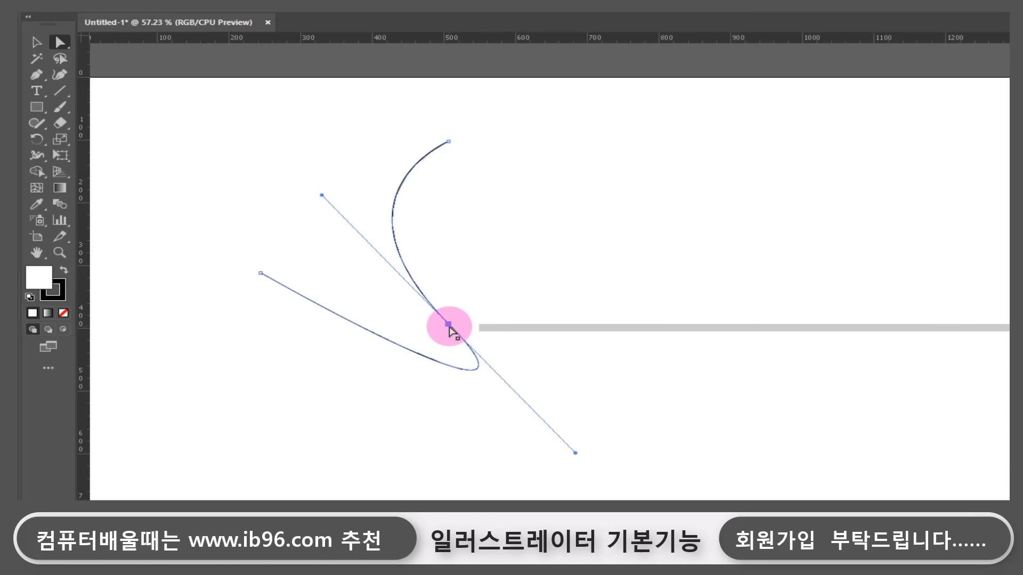
drag(451, 324, 385, 244)
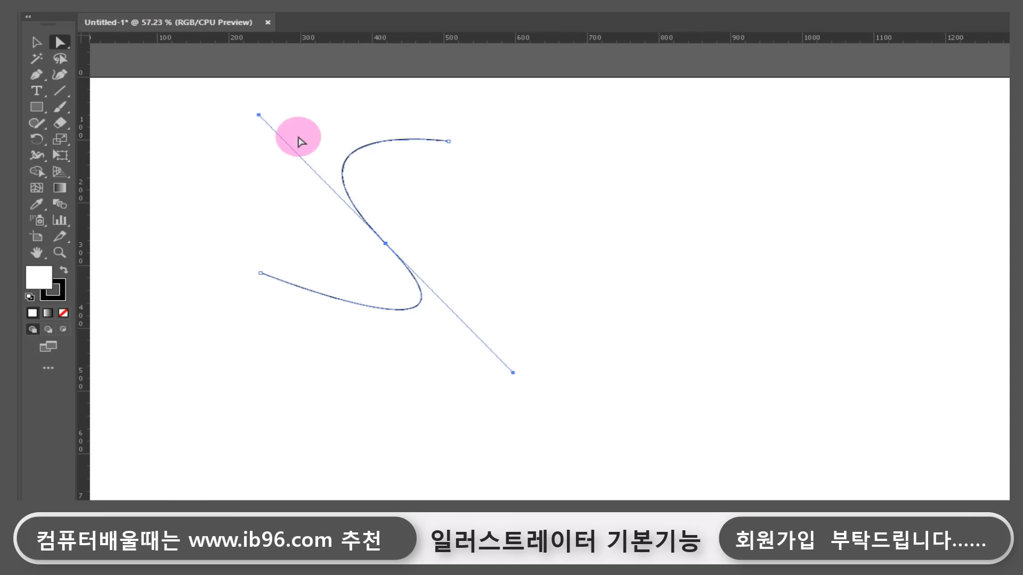
drag(513, 373, 471, 318)
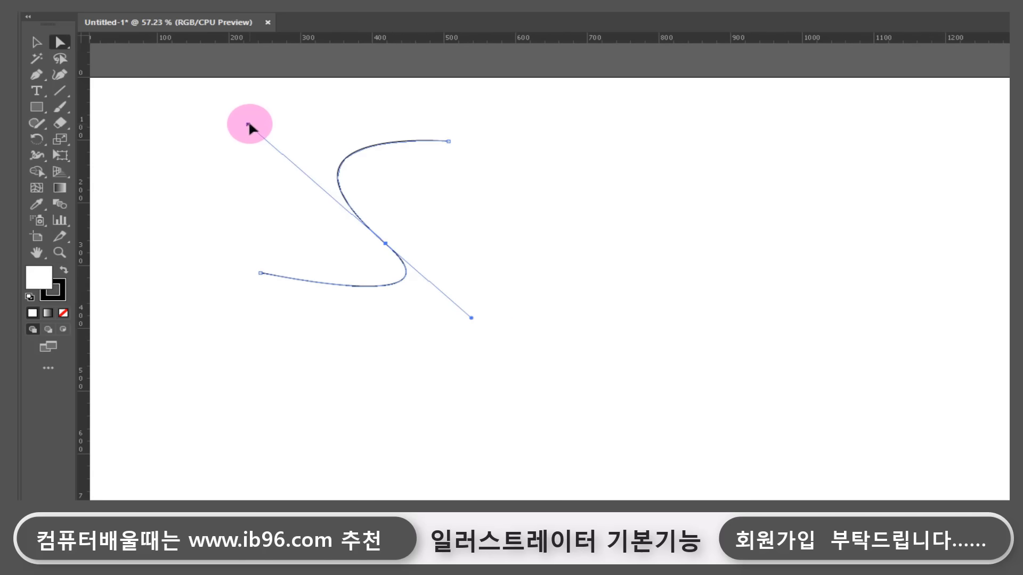
drag(248, 124, 319, 182)
Draw an open wave with the Pen tool beside the S curve, cresting and then dipping, from about X 563 to X 1005 px.
click(37, 75)
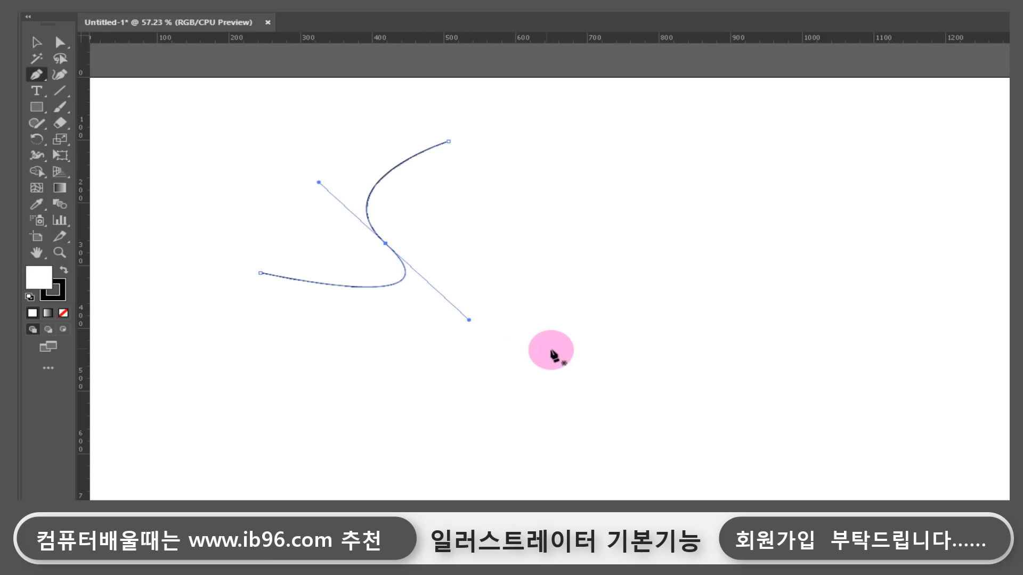
click(493, 335)
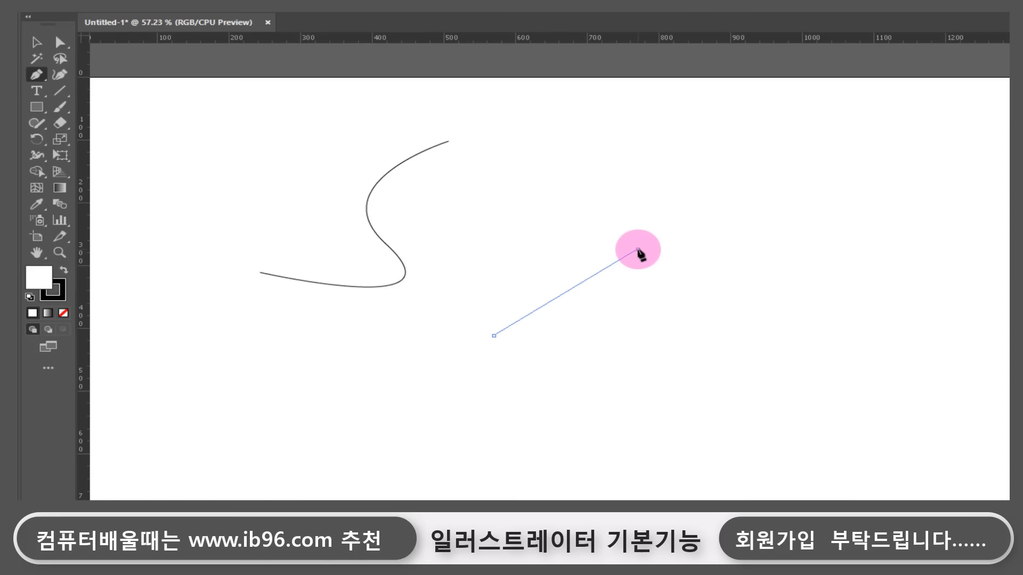
drag(740, 298, 743, 397)
click(810, 258)
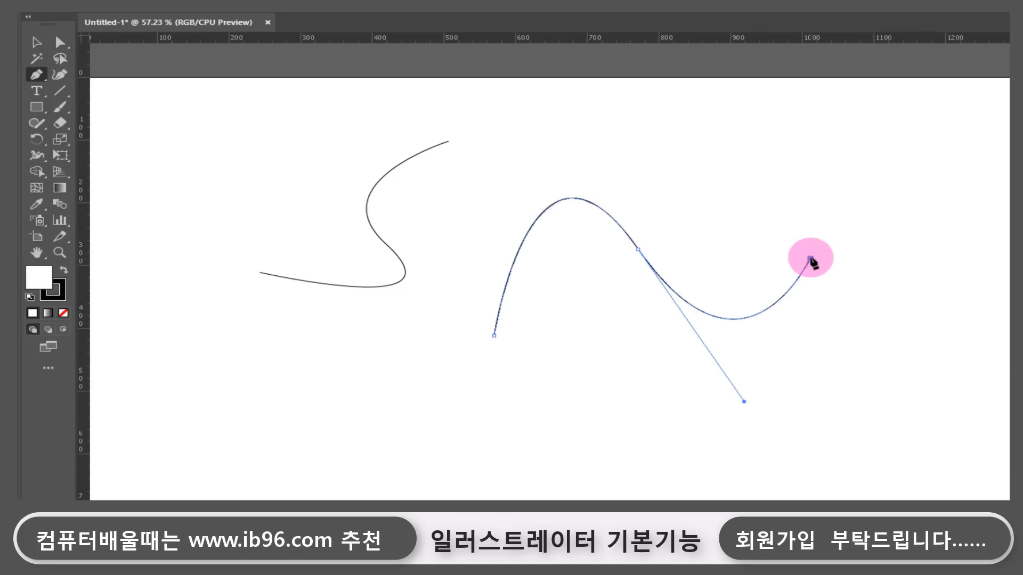
key(Escape)
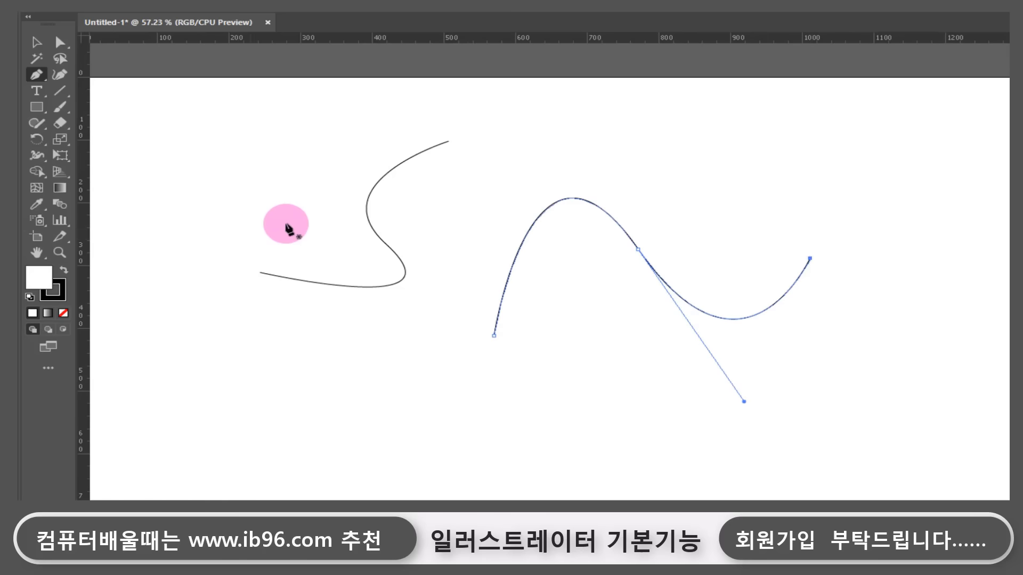
Reshape the S curve with Direct Selection, moving its middle anchor to about X 374, Y 200 px and steepening its direction handles.
click(60, 43)
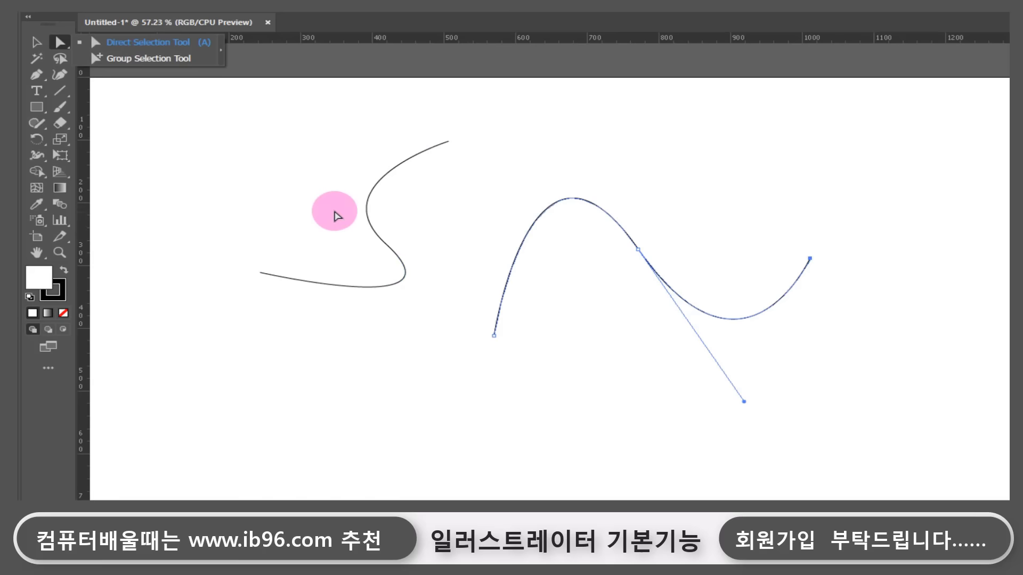
drag(336, 213, 418, 268)
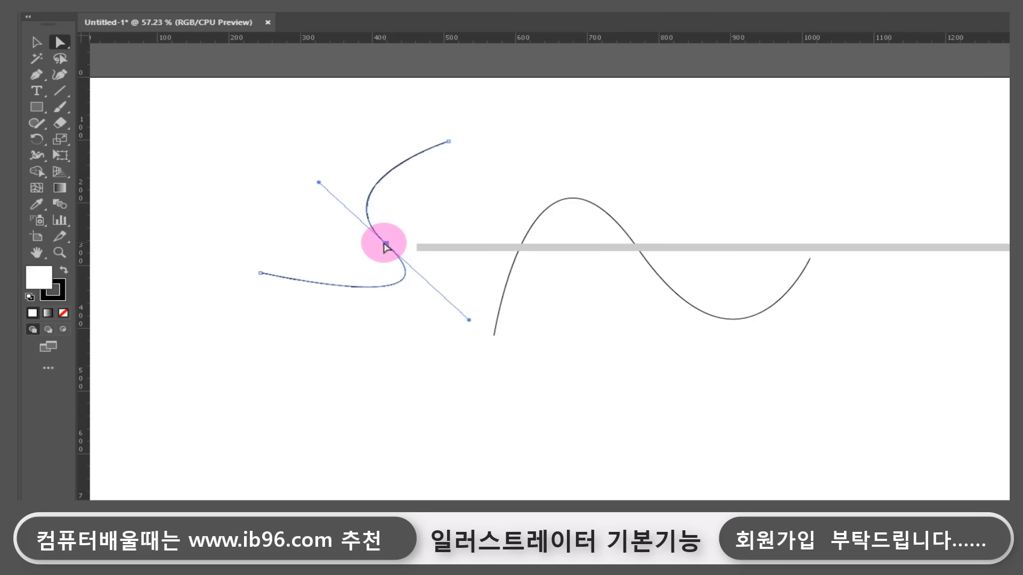
mouse_move(469, 320)
mouse_down()
mouse_move(433, 282)
mouse_move(422, 275)
mouse_move(437, 303)
mouse_move(406, 274)
mouse_move(453, 325)
mouse_up()
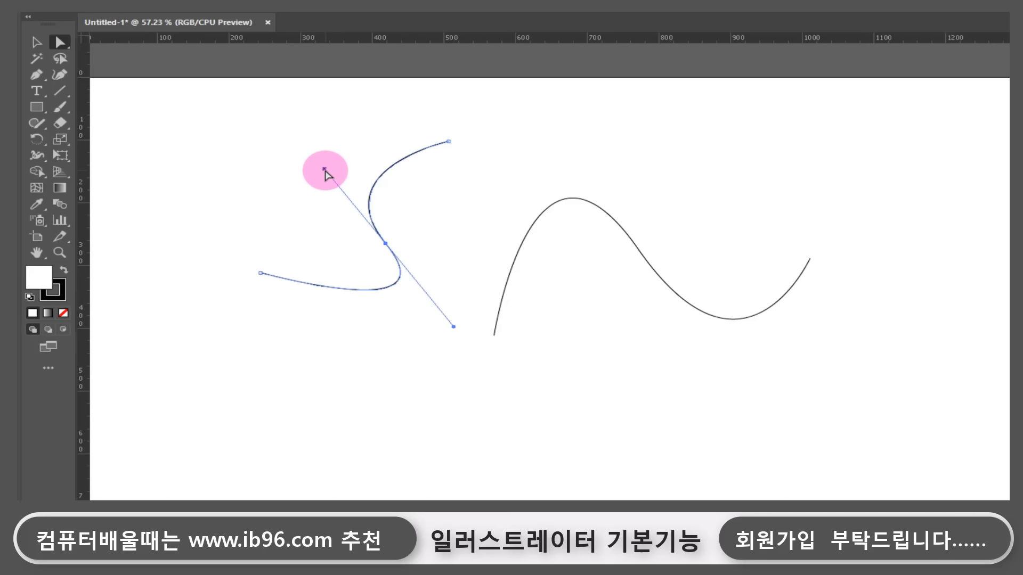
mouse_move(324, 170)
mouse_down()
mouse_move(354, 201)
mouse_move(320, 167)
mouse_up()
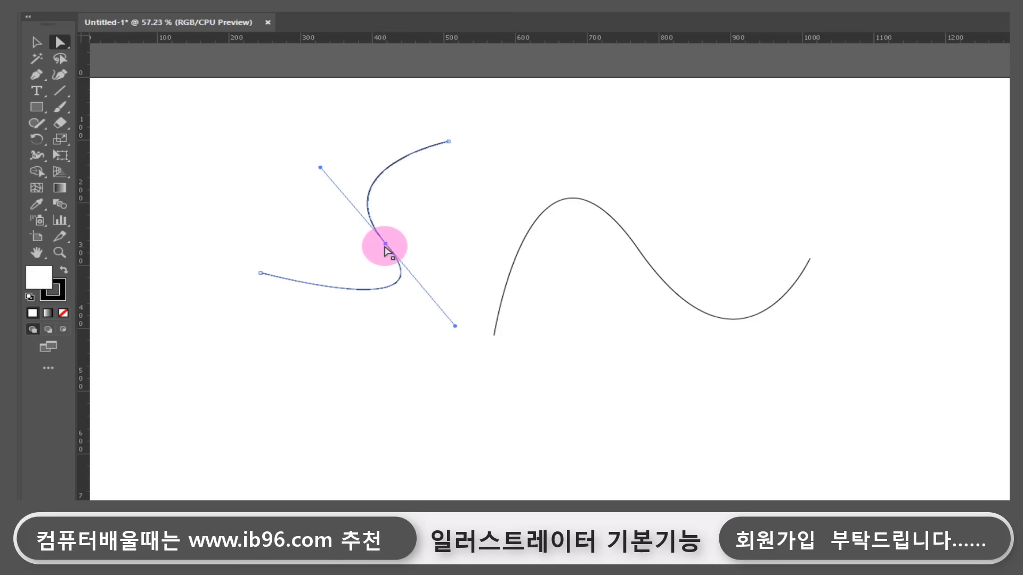
drag(385, 245, 358, 207)
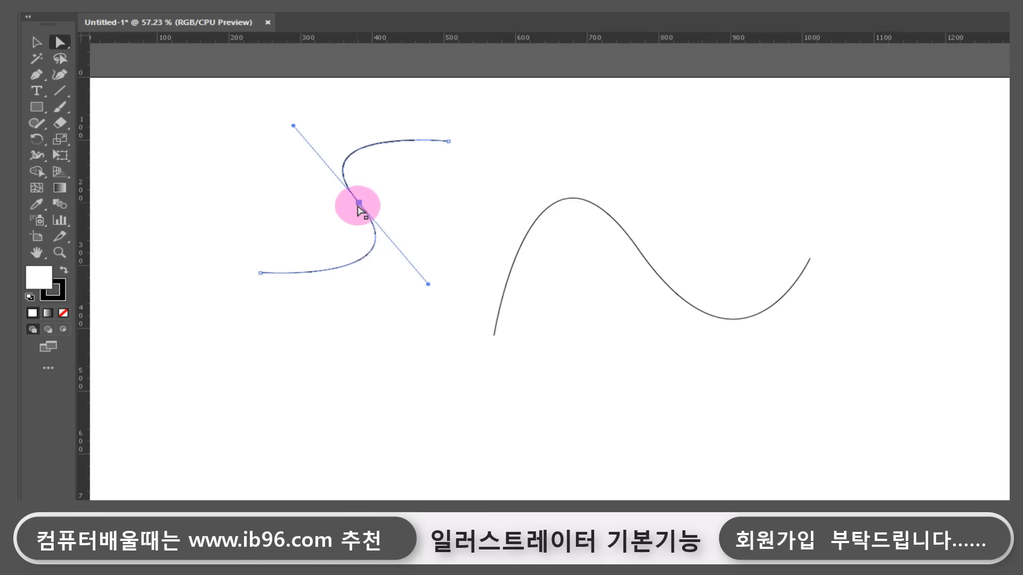
mouse_move(429, 285)
mouse_down()
mouse_move(450, 195)
mouse_move(427, 247)
mouse_move(381, 281)
mouse_move(315, 275)
mouse_move(270, 222)
mouse_move(279, 159)
mouse_move(270, 225)
mouse_move(353, 278)
mouse_move(449, 231)
mouse_move(466, 183)
mouse_move(445, 262)
mouse_move(410, 285)
mouse_up()
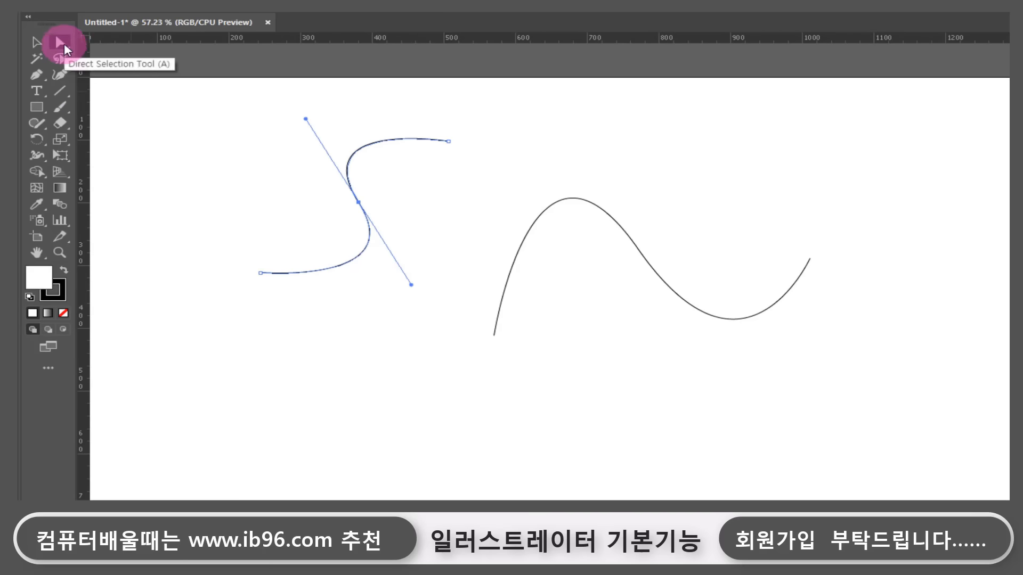
click(61, 42)
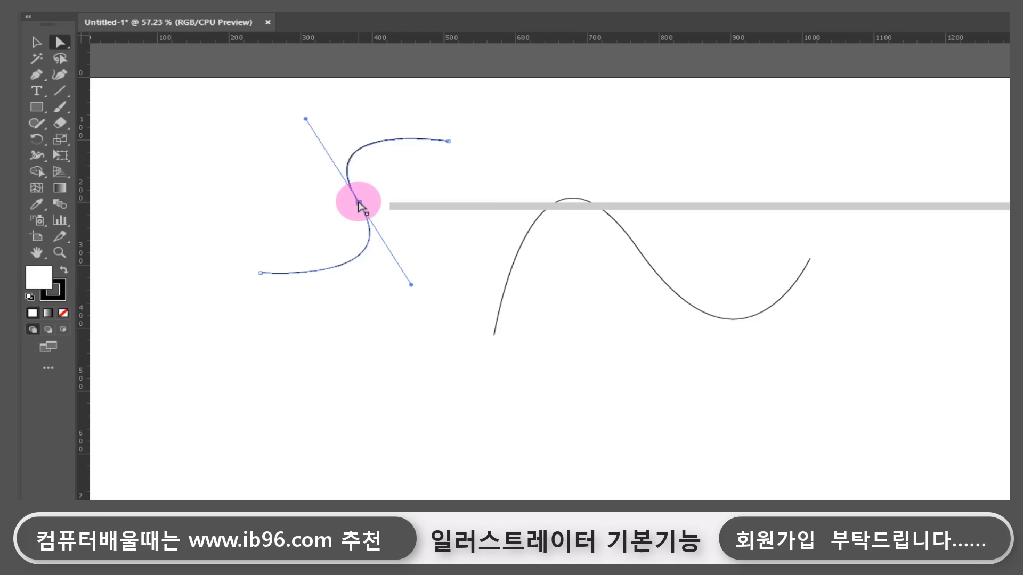
mouse_move(411, 284)
mouse_down()
mouse_move(430, 267)
mouse_move(451, 198)
mouse_move(433, 263)
mouse_move(403, 283)
mouse_up()
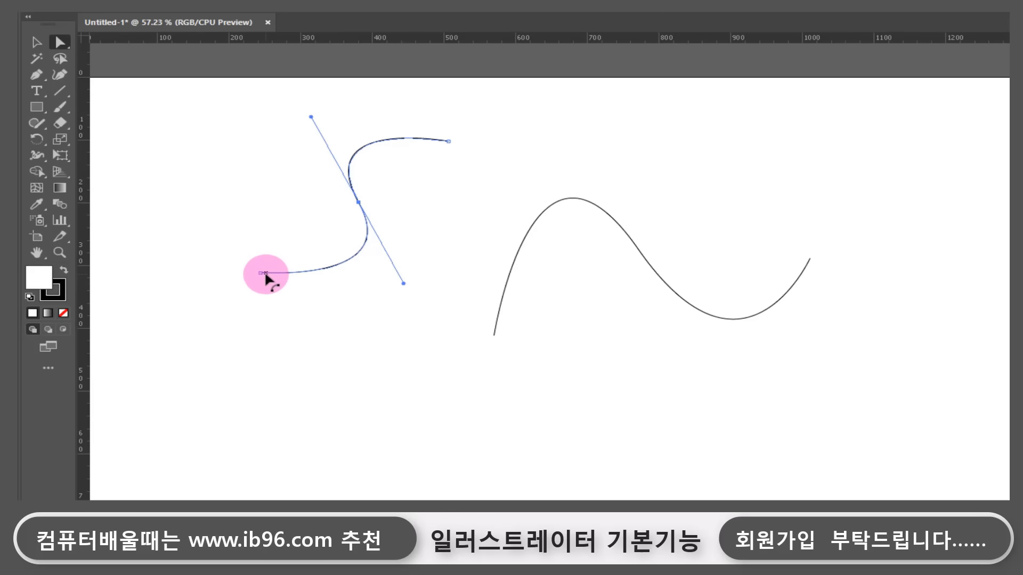
Draw a Pen arch below the S curve, remove its end anchor's outgoing handle, and add a straight segment rising to the right.
click(37, 75)
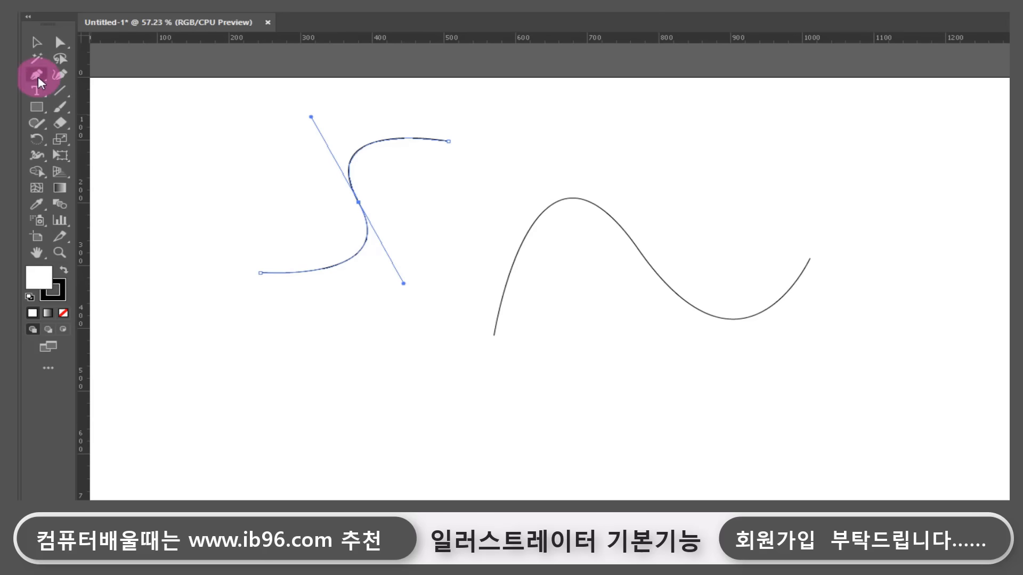
click(218, 427)
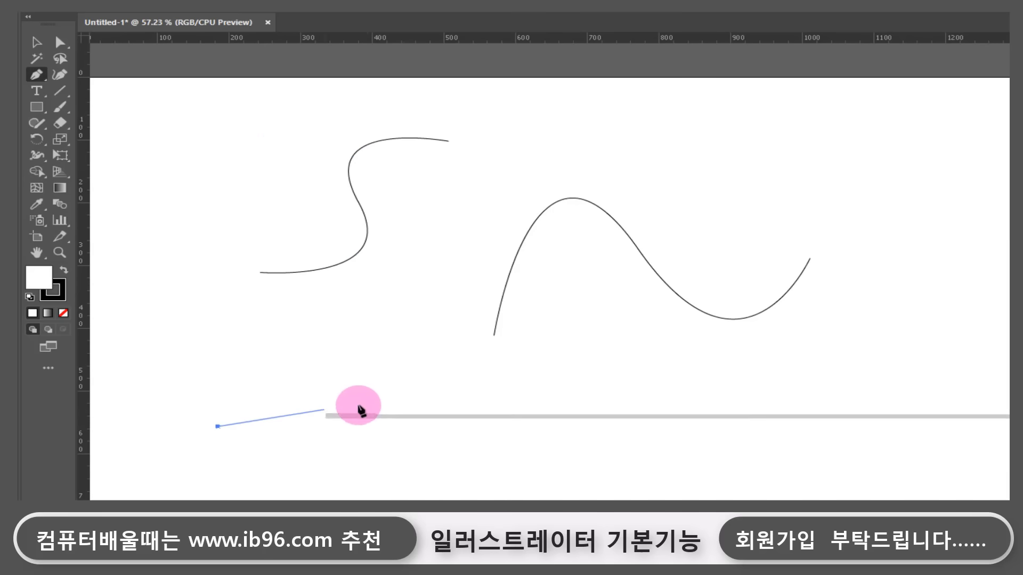
drag(369, 400, 394, 414)
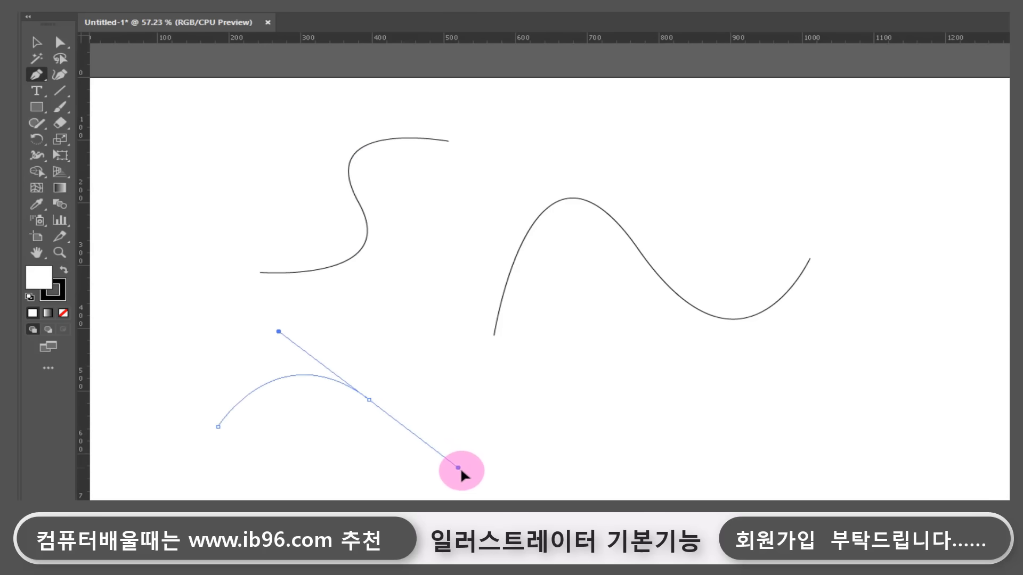
drag(459, 468, 469, 477)
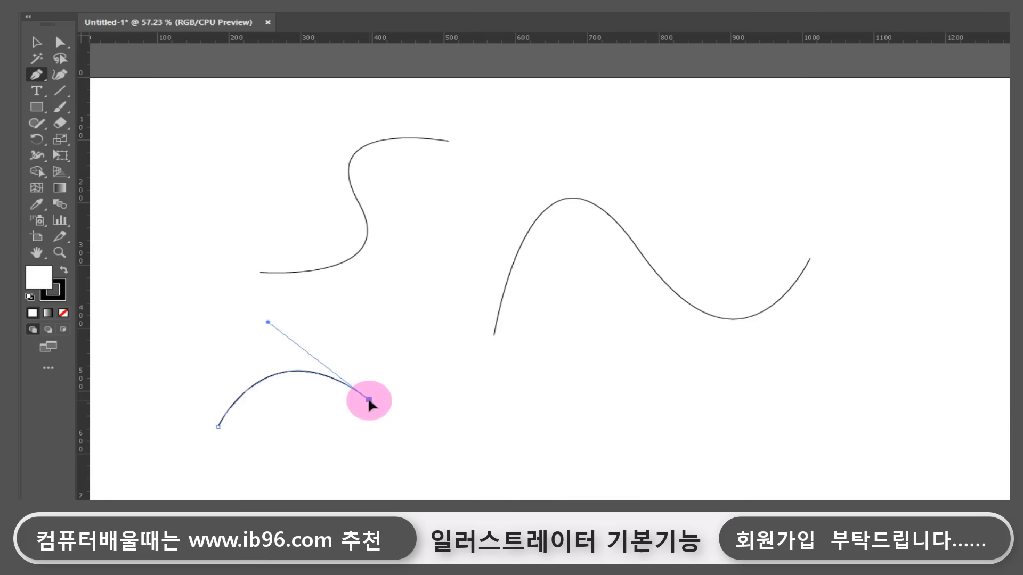
drag(368, 399, 434, 293)
click(433, 291)
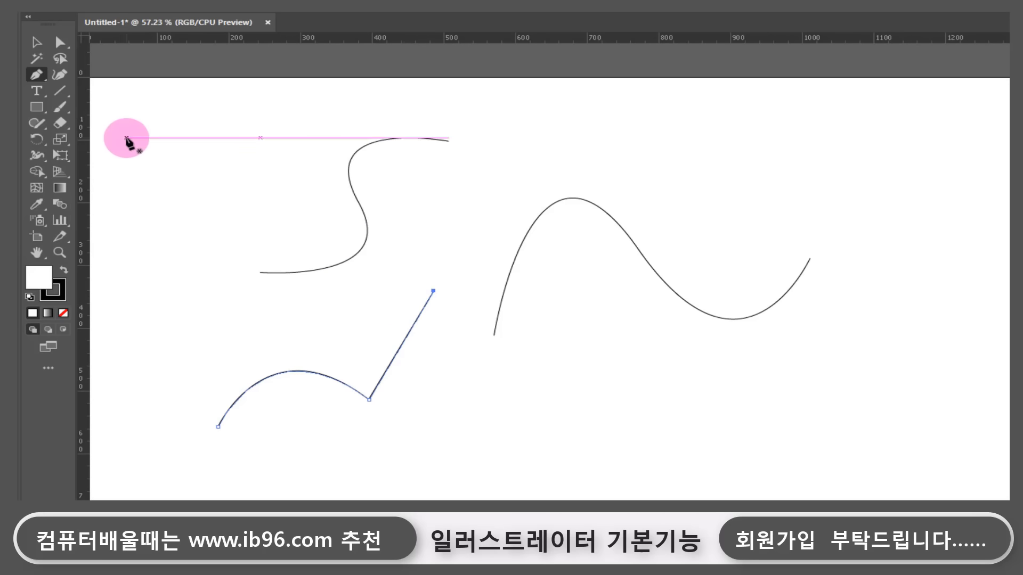
Convert the arch path's middle anchor to a corner with the Anchor Point tool, and shift the path slightly up and left with Direct Selection.
click(37, 77)
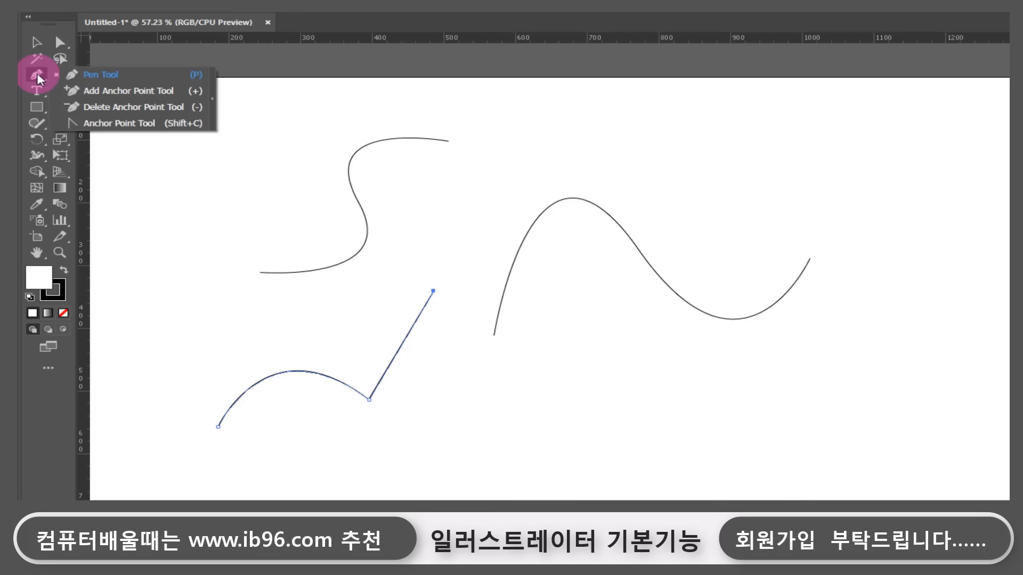
click(132, 128)
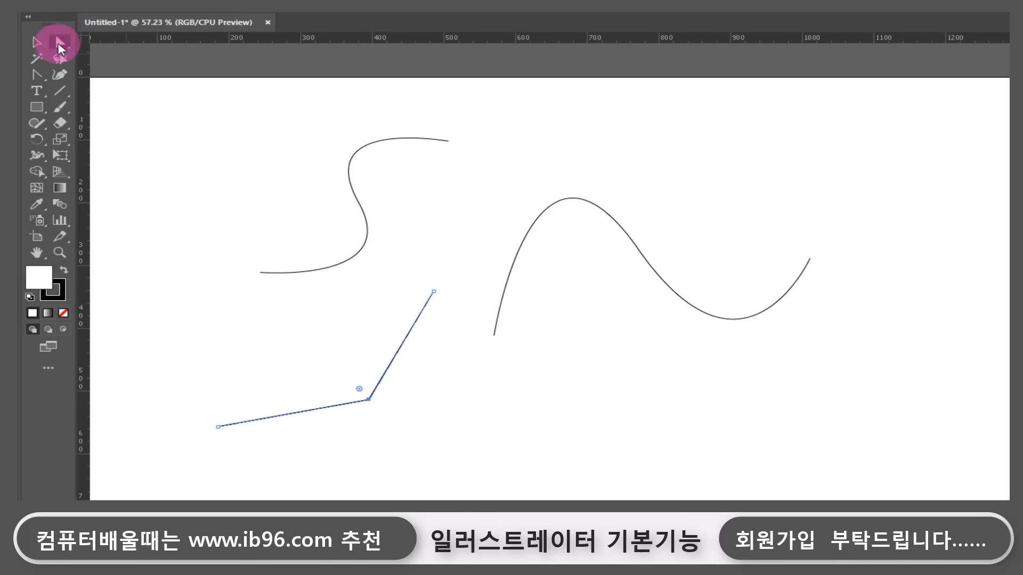
click(59, 42)
mouse_move(338, 355)
mouse_down()
mouse_move(399, 434)
mouse_move(333, 335)
mouse_up()
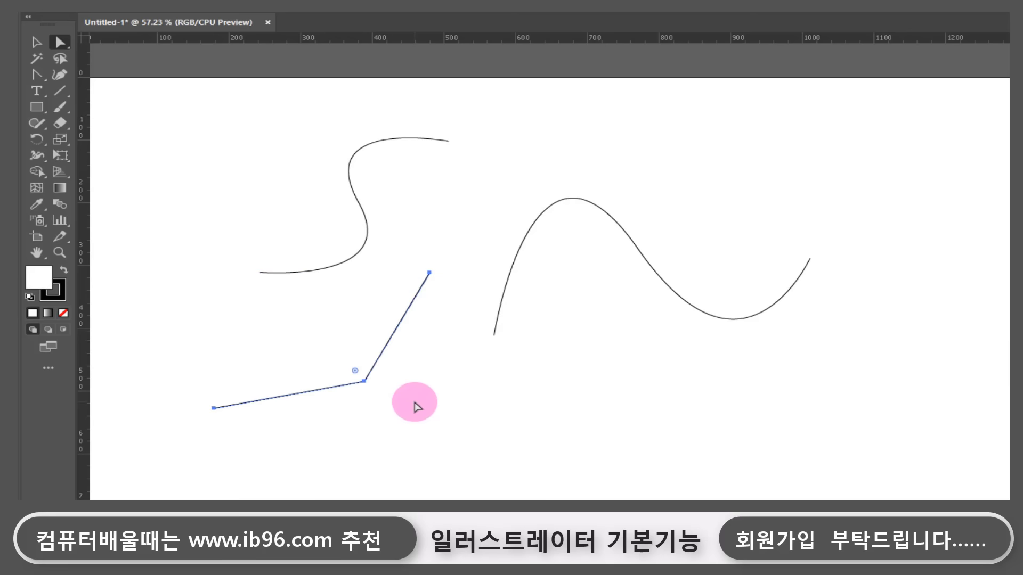
click(364, 381)
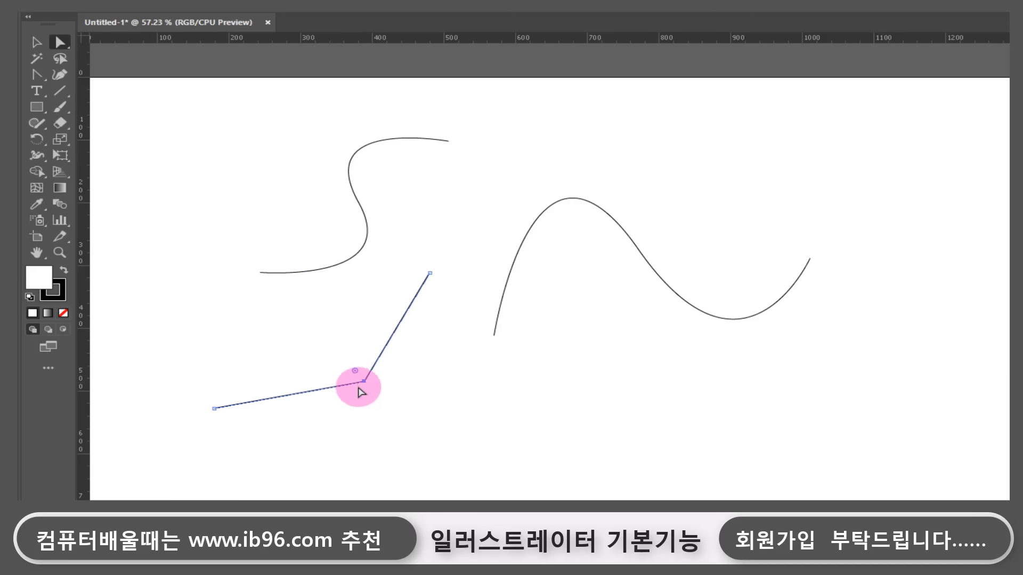
Nudge the bent line's middle anchor up and left, then with Anchor Point pull curve handles from it and convert it back to a corner.
click(166, 137)
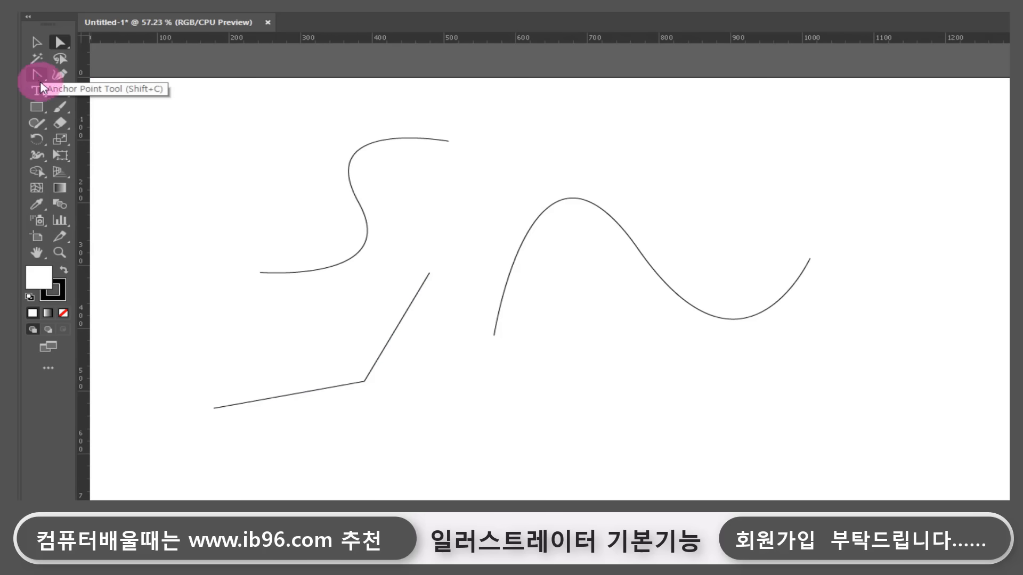
click(39, 77)
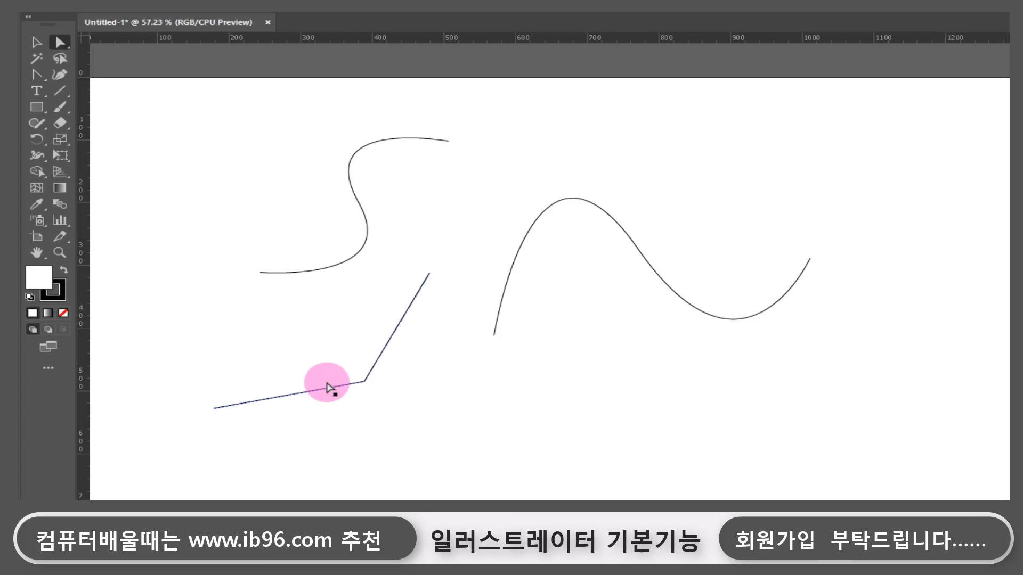
click(354, 377)
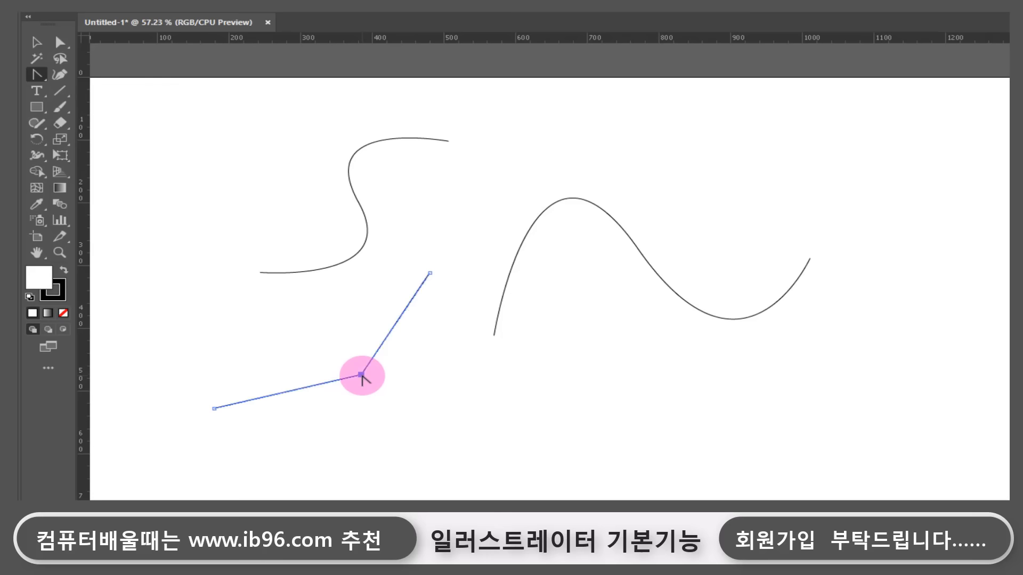
drag(375, 421, 342, 257)
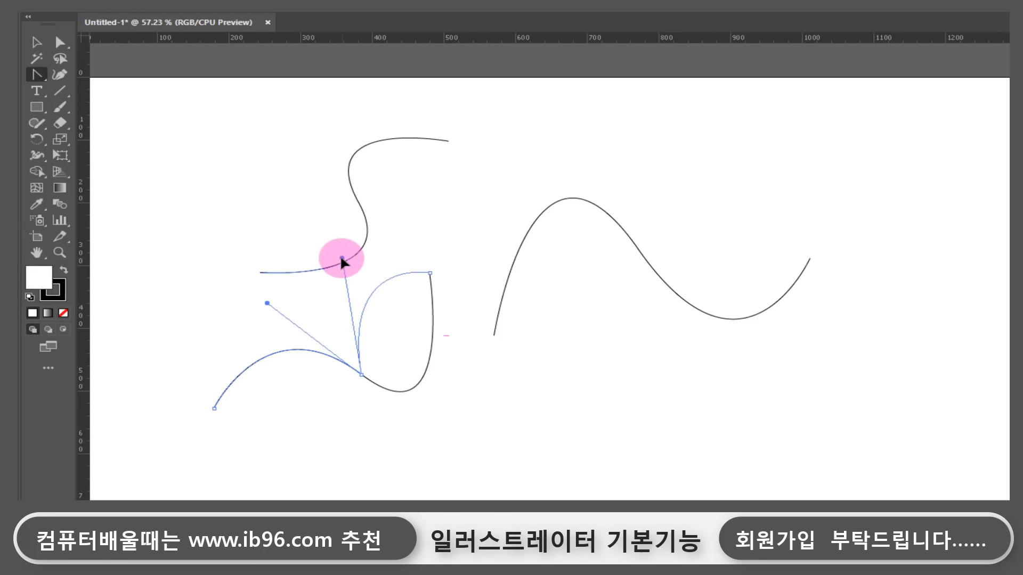
click(361, 374)
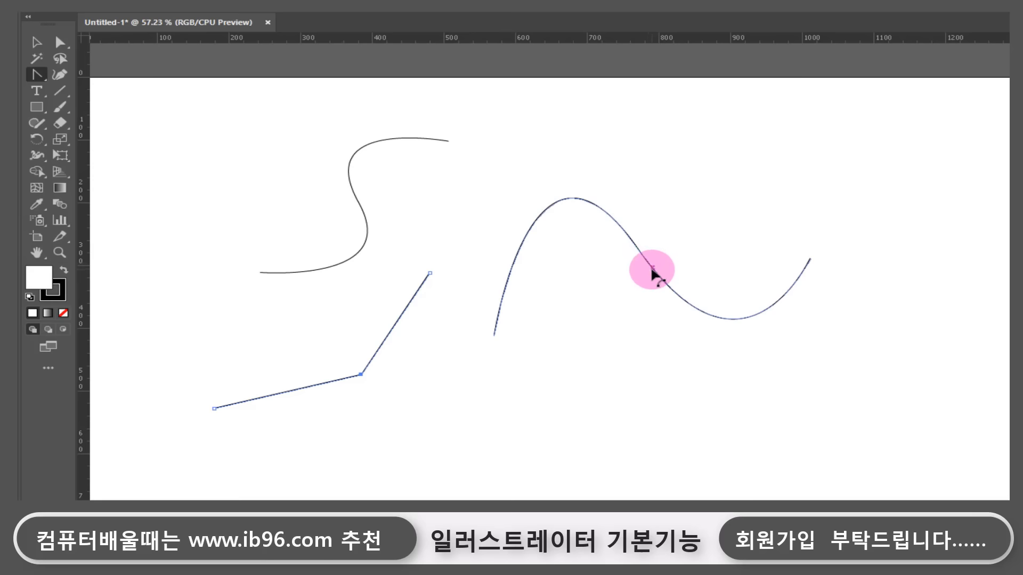
Move the wave's end anchor to about X 1010, Y 375 px with Direct Selection and shorten the middle anchor's lower direction handle.
click(60, 42)
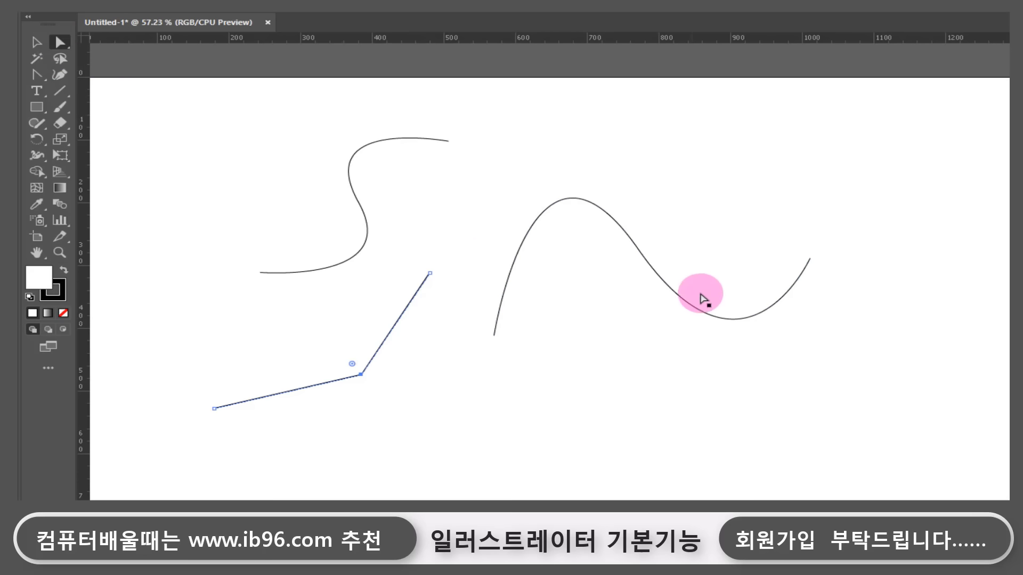
drag(686, 229, 620, 330)
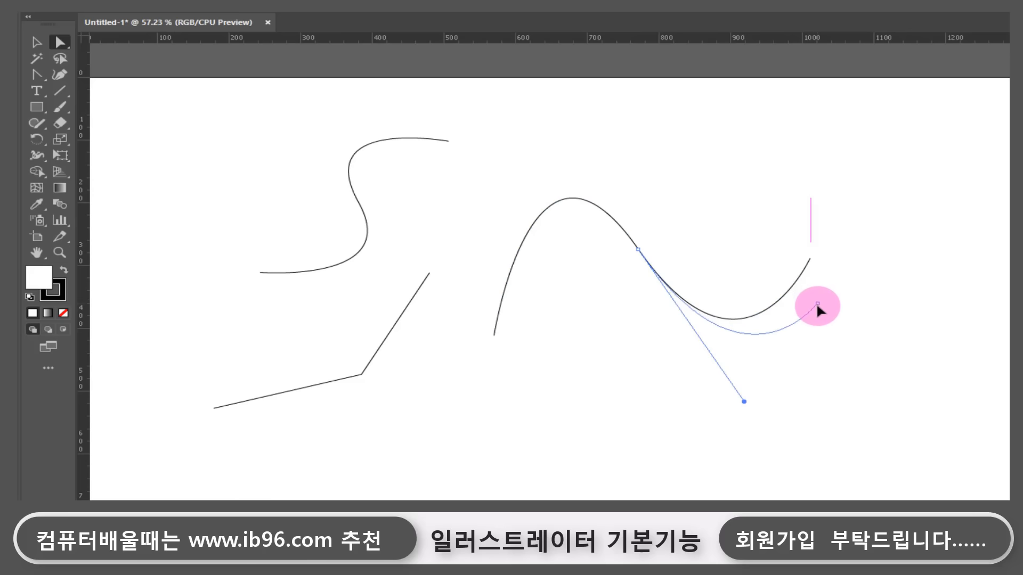
drag(816, 305, 816, 314)
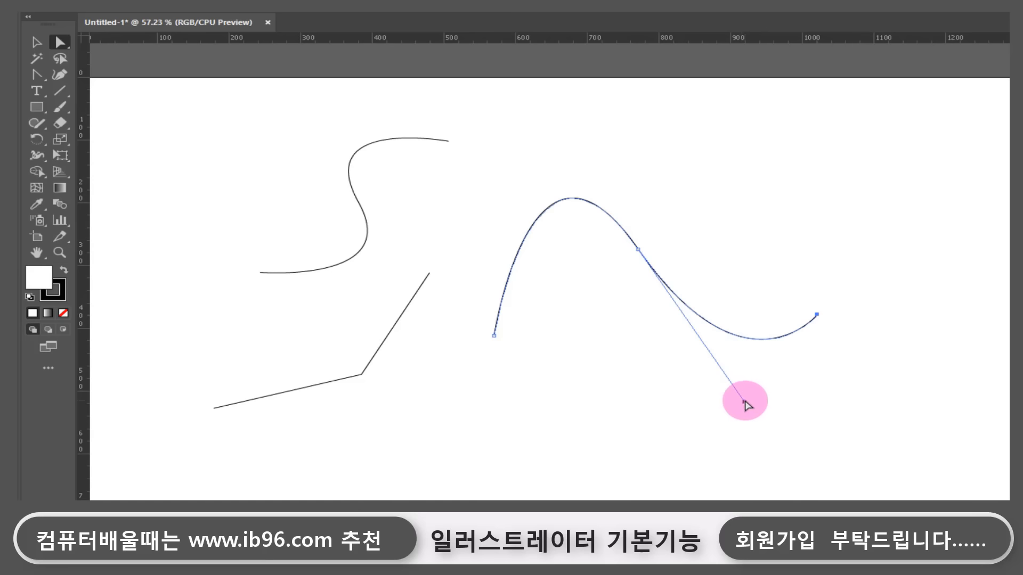
mouse_move(743, 401)
mouse_down()
mouse_move(753, 200)
mouse_move(707, 120)
mouse_move(743, 386)
mouse_up()
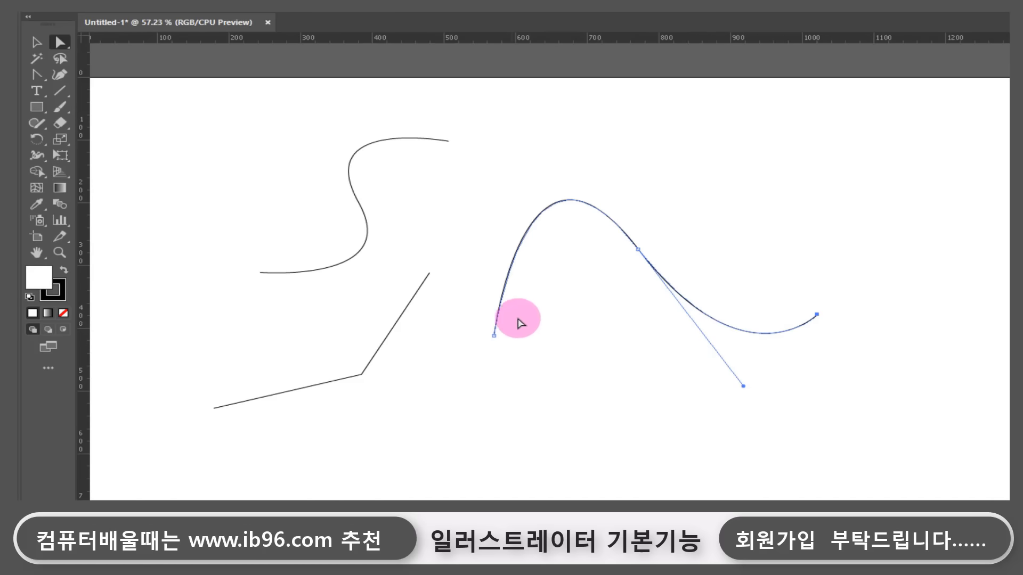
Swing the wave's lower middle-anchor handle upward with the Anchor Point tool, turning the dip into a second hump.
click(639, 249)
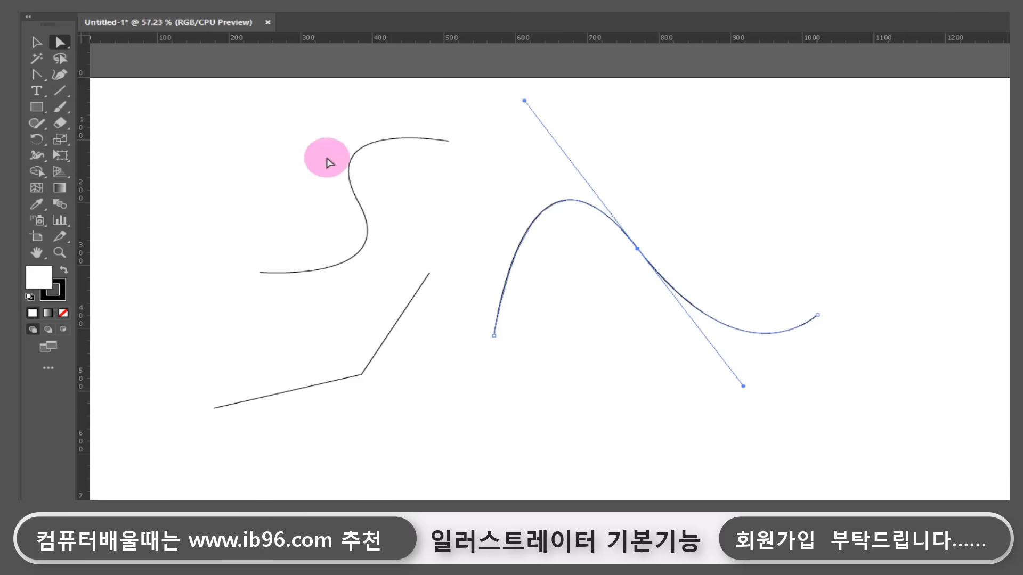
click(39, 78)
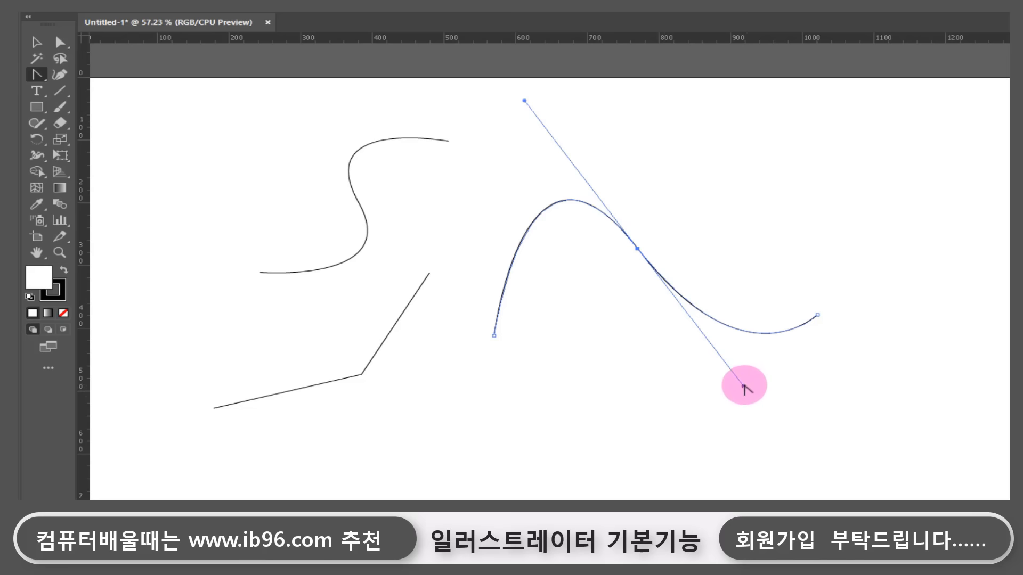
drag(744, 387, 721, 98)
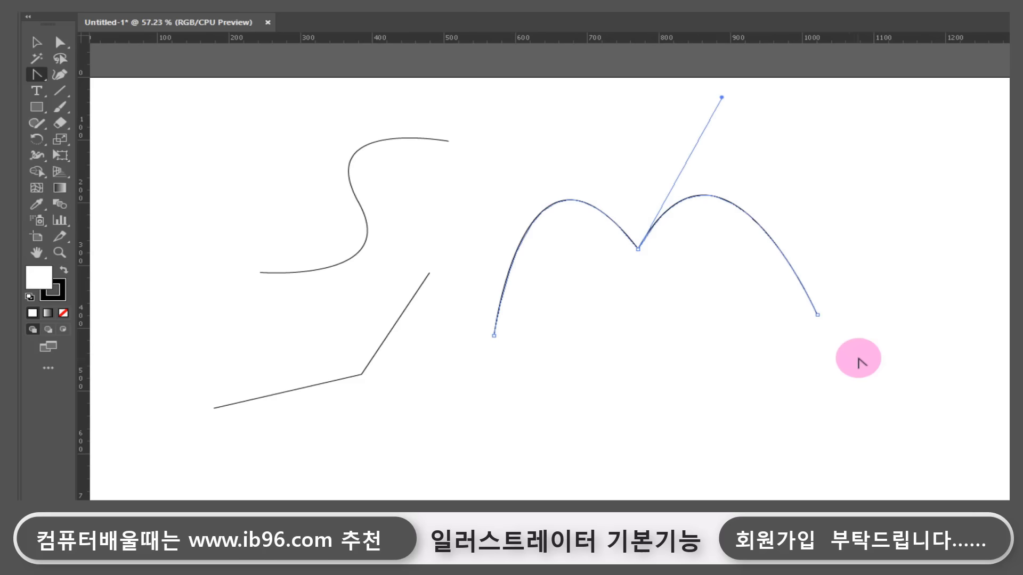
Shift the whole double-hump path about 17 px left and 60 px down with Direct Selection, and select its middle anchor.
key(a)
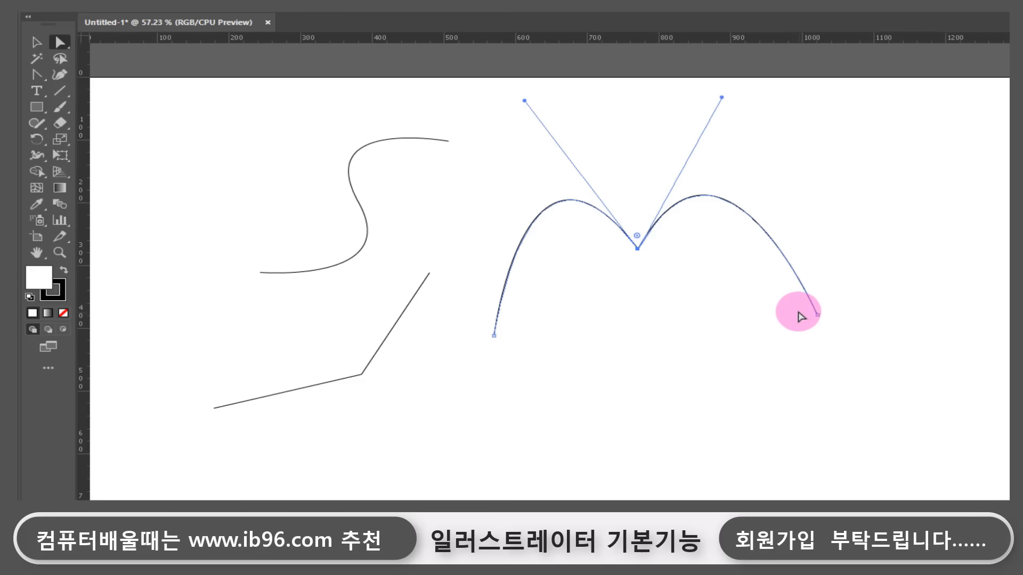
drag(489, 90, 776, 165)
drag(655, 264, 643, 301)
click(625, 286)
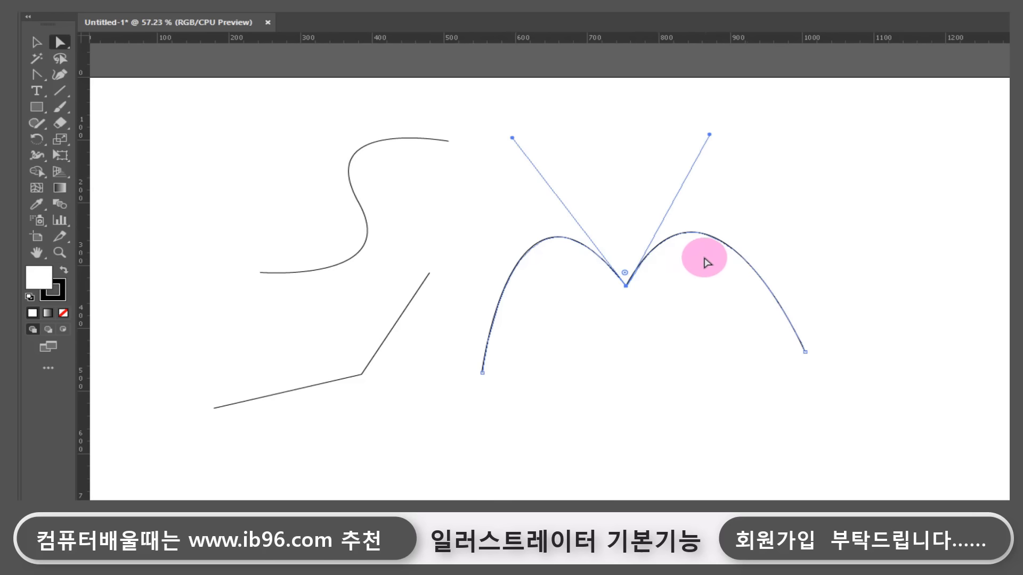
Delete all paths from the artboard and place two horizontal guides at about Y 80 and Y 195 px.
drag(201, 109, 876, 472)
key(Delete)
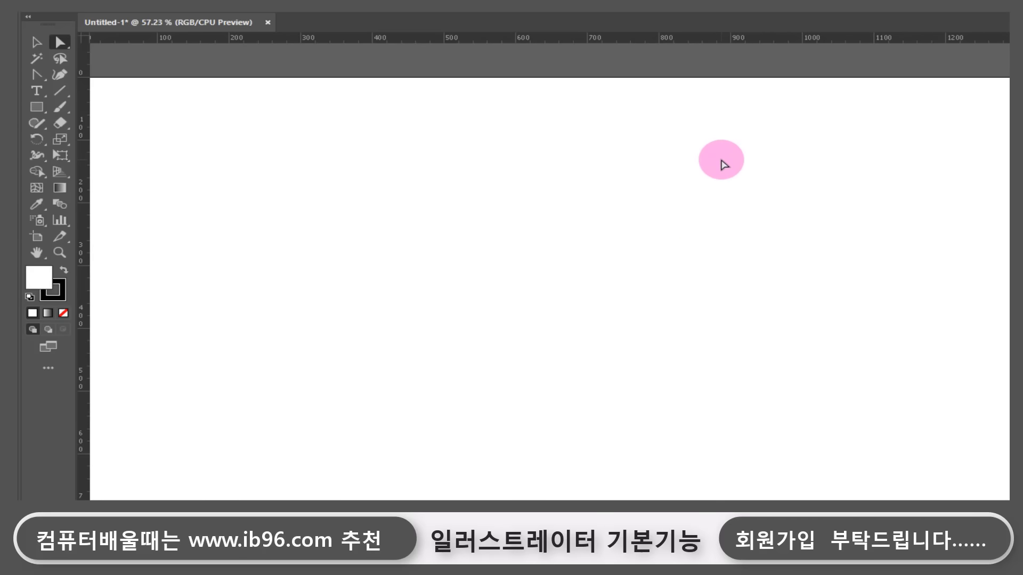
drag(696, 37, 705, 128)
drag(714, 38, 730, 200)
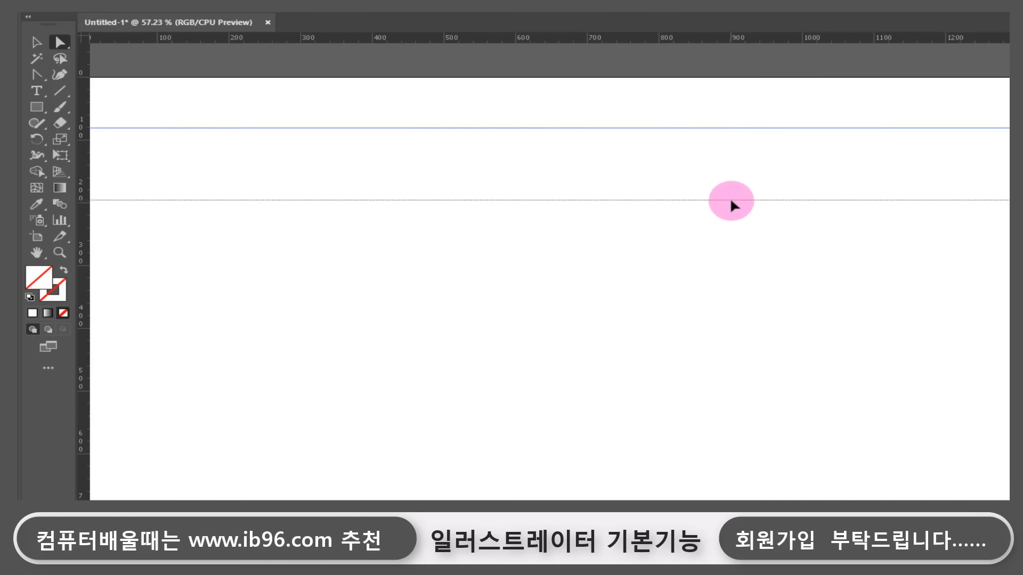
Draw three connected Pen arches between the guides from about X 100 to X 583 px, with default fill and stroke, removing outgoing handles at the lower anchors.
key(p)
click(162, 200)
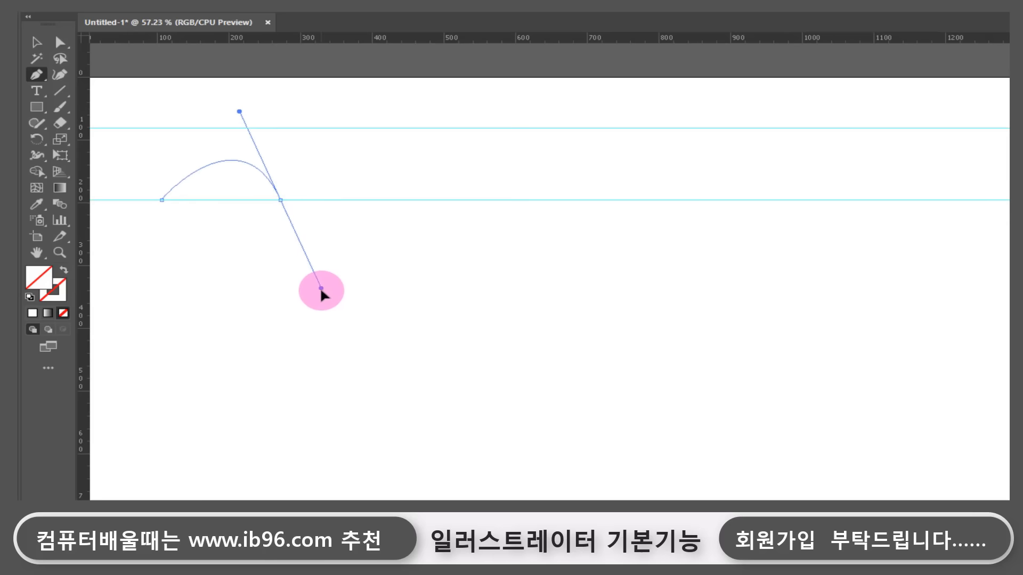
drag(321, 288, 327, 356)
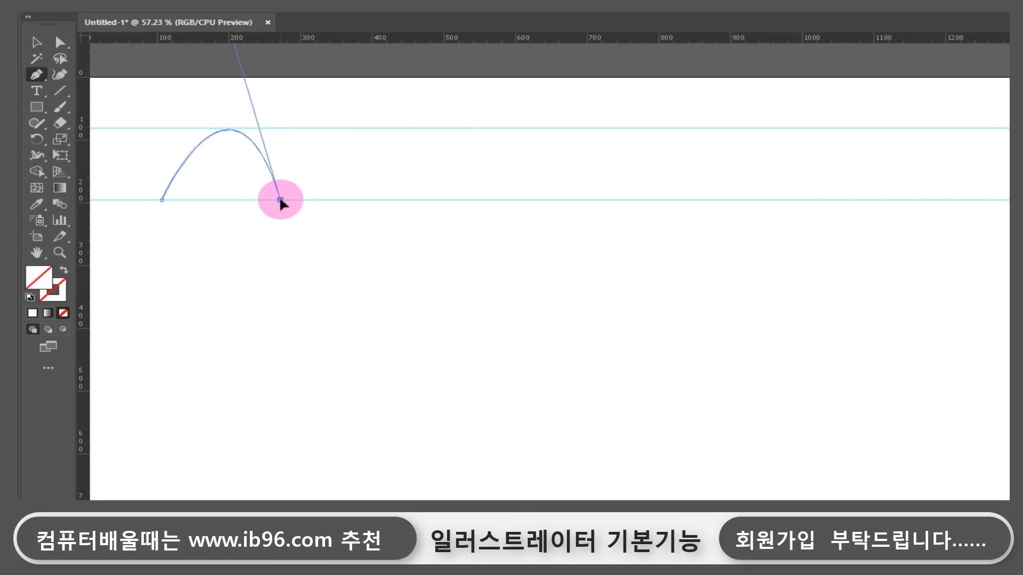
click(397, 200)
mouse_move(397, 200)
mouse_down()
mouse_move(475, 344)
mouse_move(430, 345)
mouse_move(446, 361)
mouse_up()
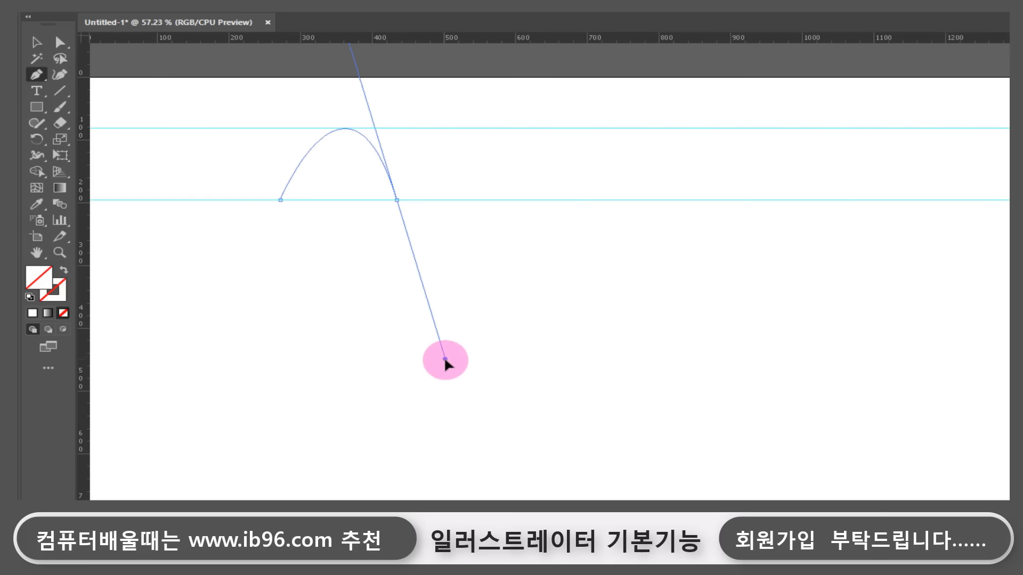
click(29, 302)
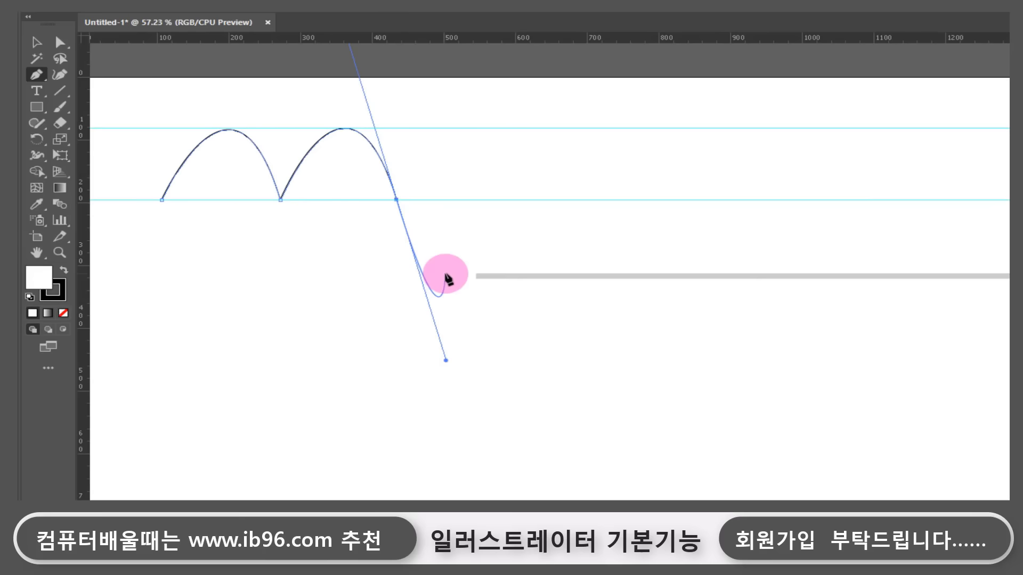
click(397, 200)
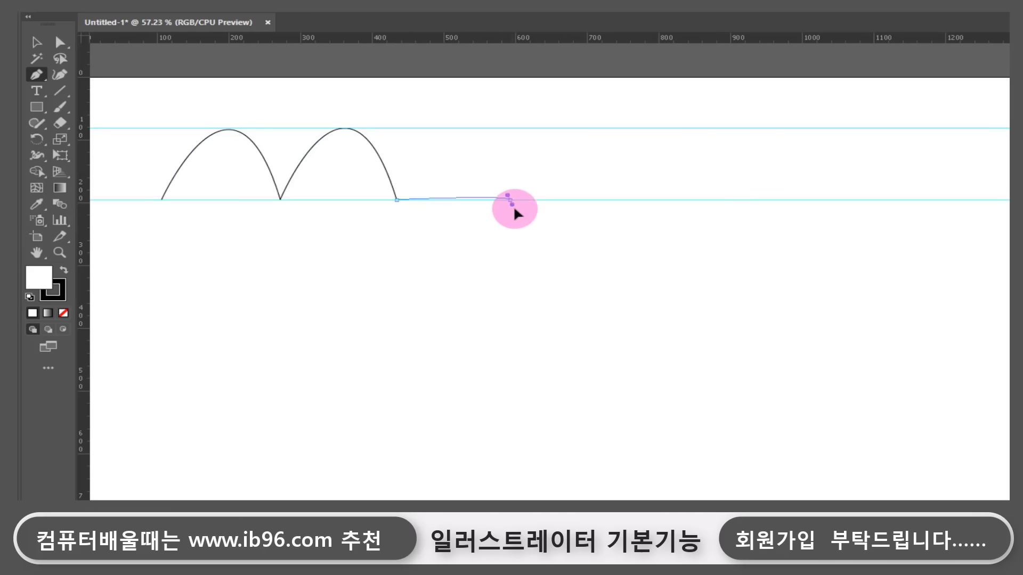
drag(510, 201, 563, 359)
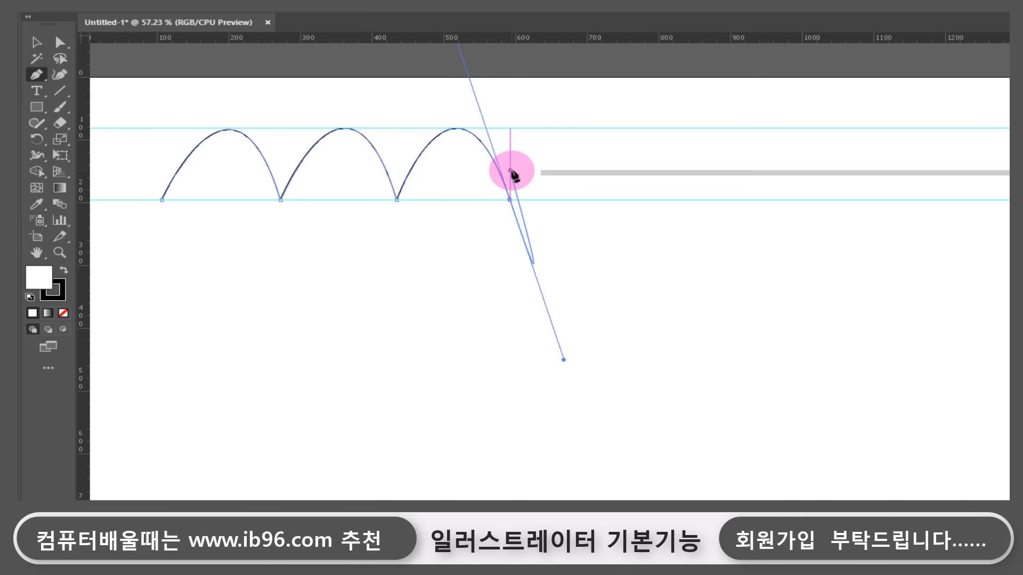
click(509, 200)
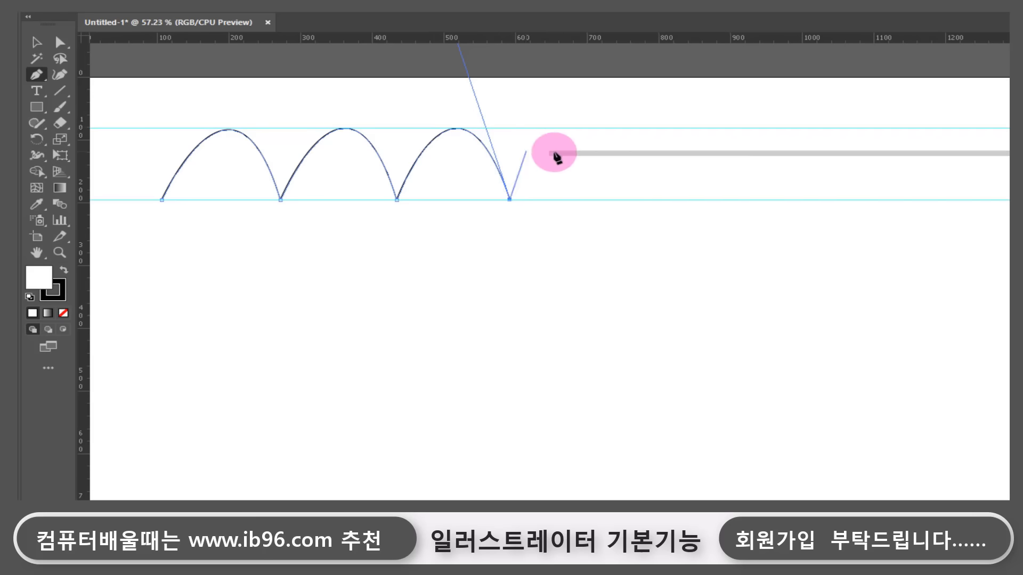
Add a wider arch from two curved segments, with a smooth anchor on the upper guide at about X 683 px, ending at about X 786 px.
click(581, 129)
drag(593, 129, 650, 130)
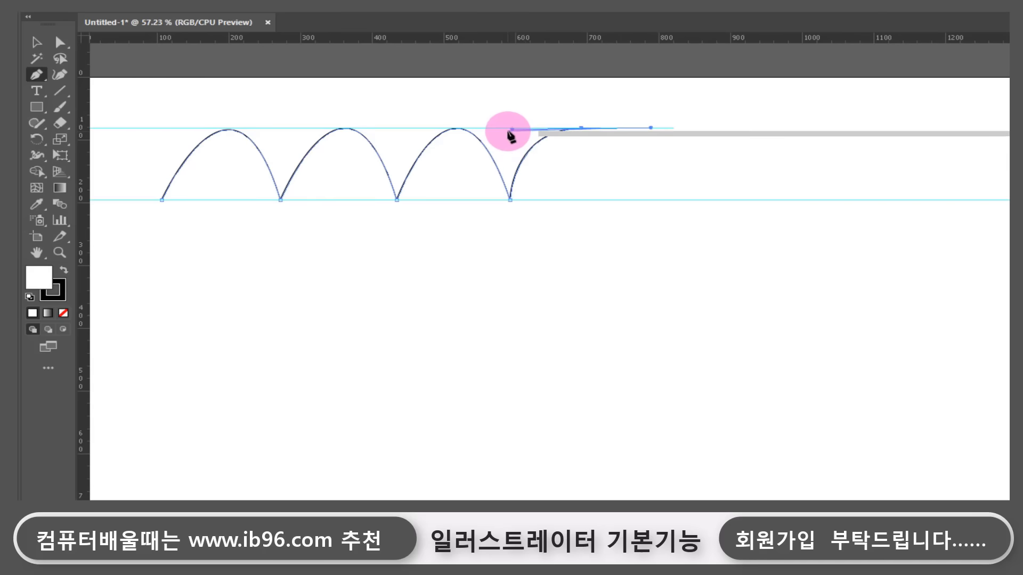
click(655, 201)
key(ctrl)
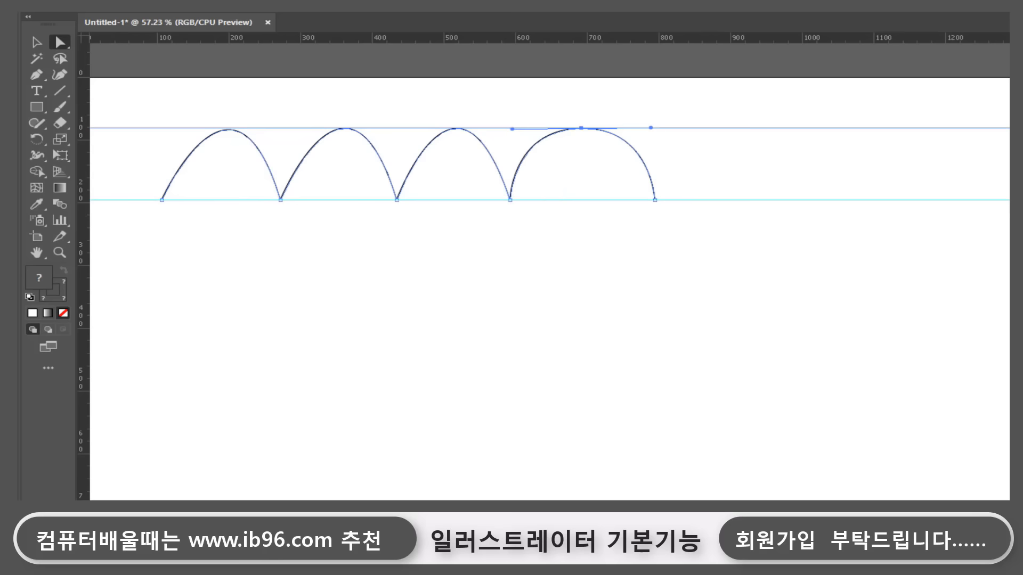
drag(510, 201, 525, 179)
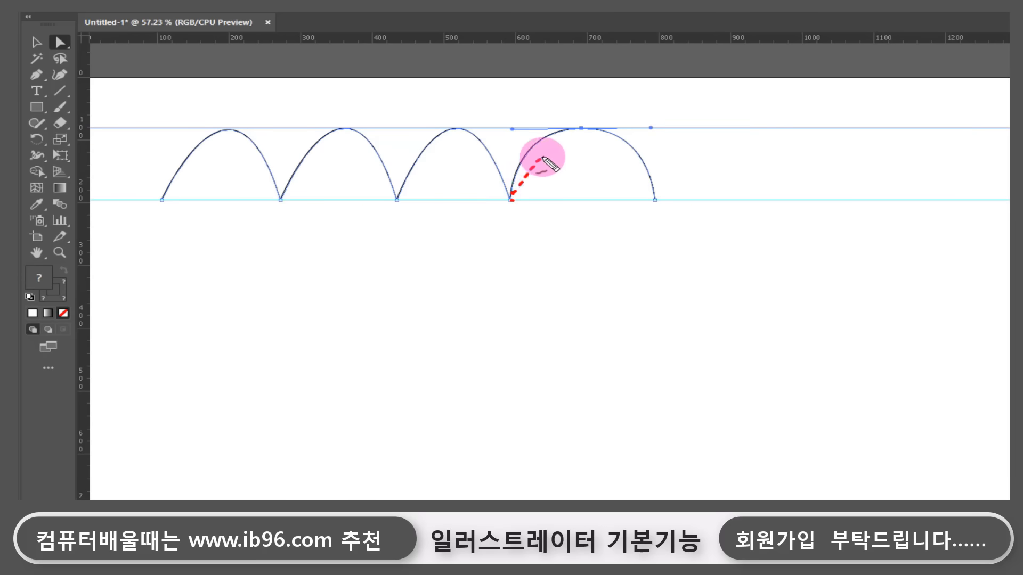
drag(579, 134, 659, 203)
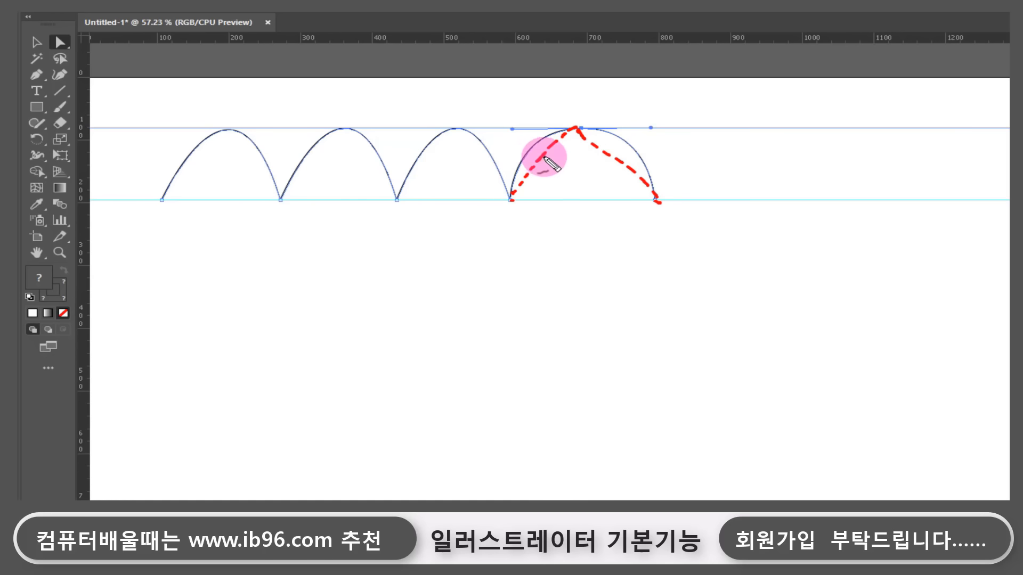
mouse_move(513, 129)
mouse_down()
mouse_move(540, 156)
mouse_move(521, 141)
mouse_move(533, 151)
mouse_move(532, 188)
mouse_move(522, 187)
mouse_move(527, 151)
mouse_move(575, 128)
mouse_up()
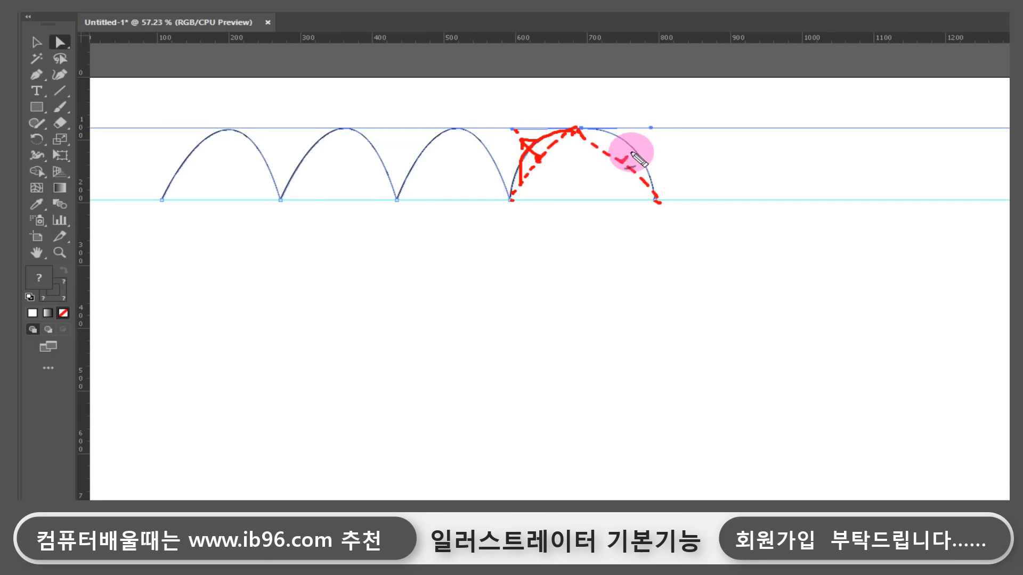
mouse_move(631, 153)
mouse_down()
mouse_move(650, 135)
mouse_move(648, 143)
mouse_up()
mouse_move(592, 126)
mouse_down()
mouse_move(641, 155)
mouse_move(658, 198)
mouse_up()
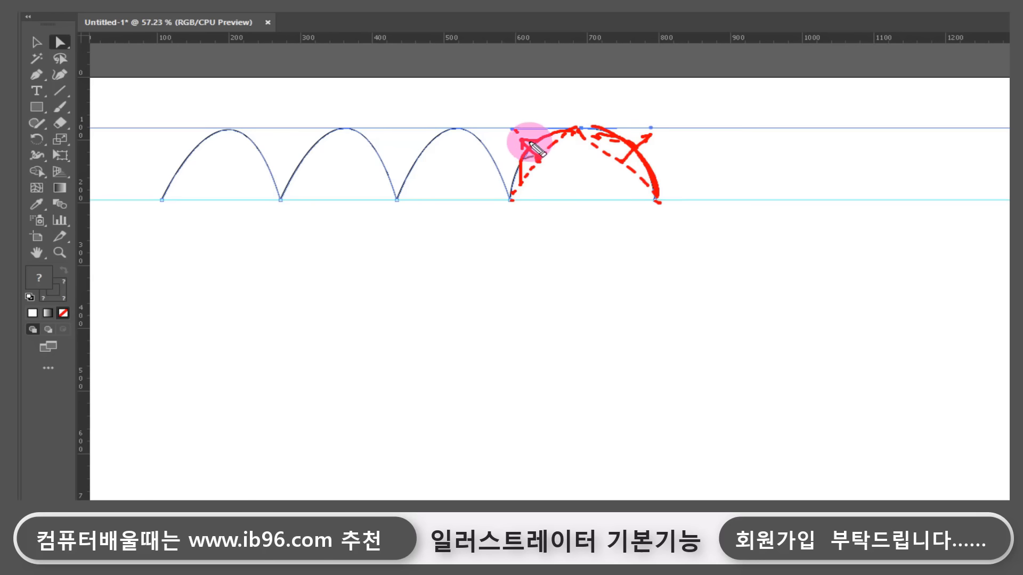
drag(529, 147, 514, 130)
mouse_move(514, 131)
mouse_down()
mouse_move(518, 147)
mouse_move(541, 143)
mouse_up()
drag(637, 124, 632, 130)
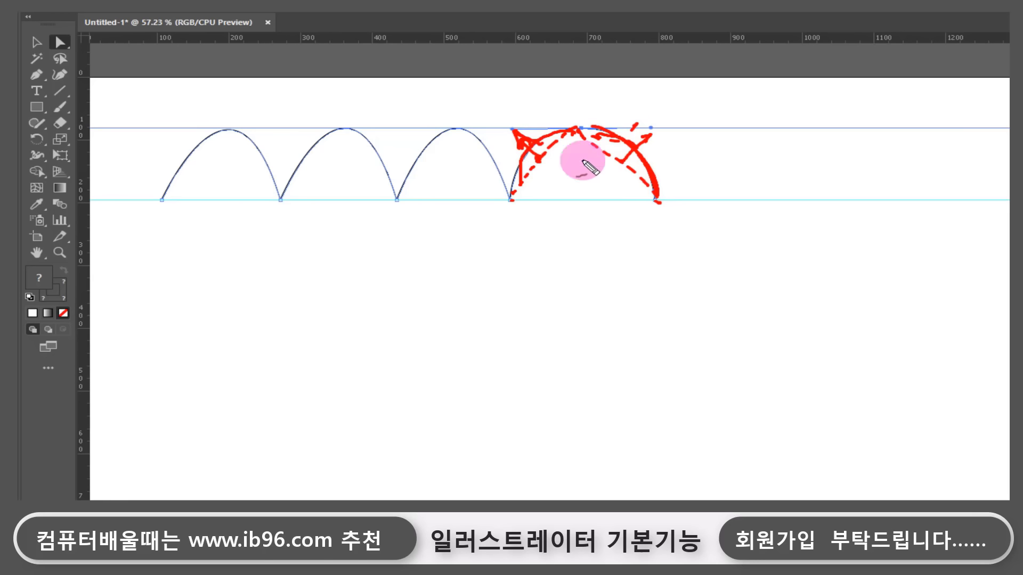
mouse_move(513, 199)
mouse_down()
mouse_move(576, 133)
mouse_move(614, 137)
mouse_move(644, 160)
mouse_move(661, 203)
mouse_up()
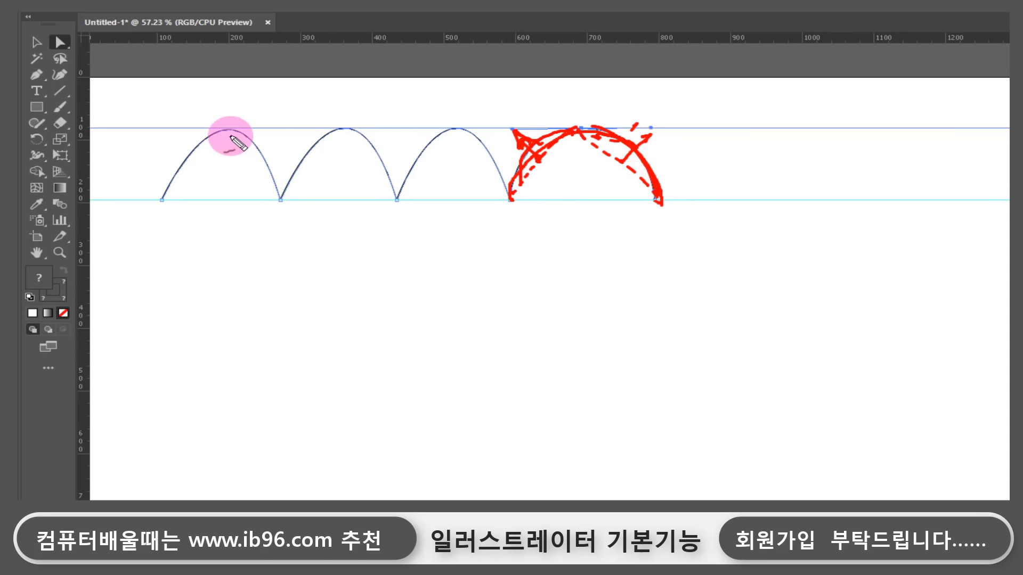
mouse_move(224, 129)
mouse_down()
mouse_move(230, 153)
mouse_move(221, 78)
mouse_up()
drag(281, 199, 225, 75)
click(227, 70)
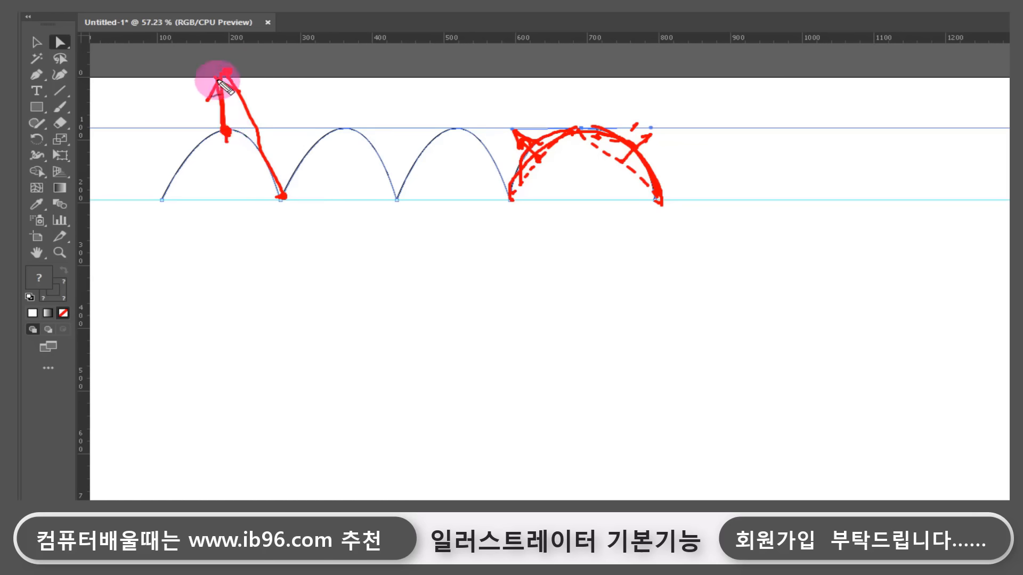
mouse_move(213, 75)
mouse_down()
mouse_move(204, 102)
mouse_move(257, 98)
mouse_up()
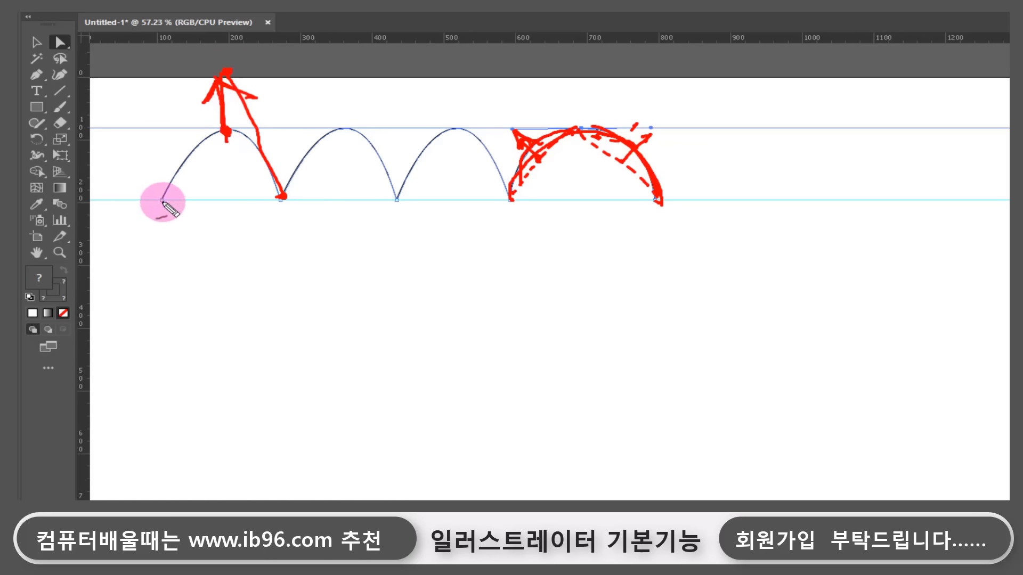
mouse_move(163, 201)
mouse_down()
mouse_move(221, 129)
mouse_move(263, 158)
mouse_move(288, 201)
mouse_up()
drag(161, 142, 165, 160)
drag(159, 142, 198, 145)
mouse_move(256, 155)
mouse_down()
mouse_move(283, 128)
mouse_move(270, 165)
mouse_up()
mouse_move(184, 201)
mouse_down()
mouse_move(215, 148)
mouse_move(282, 200)
mouse_move(297, 225)
mouse_up()
key(Escape)
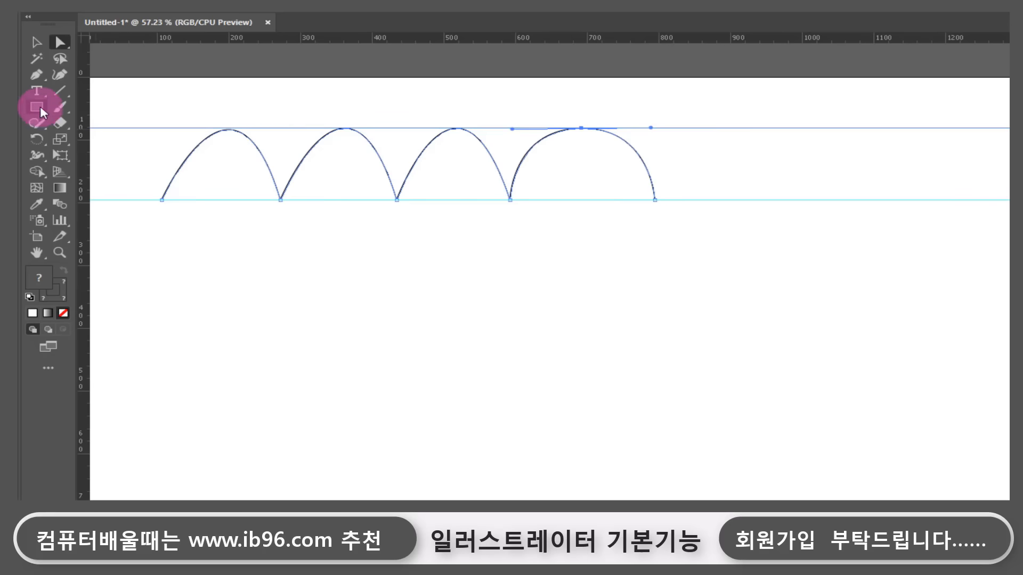
Draw an ellipse about 288 px wide below the arches and select its anchors with Direct Selection to examine their direction handles.
drag(39, 107, 97, 142)
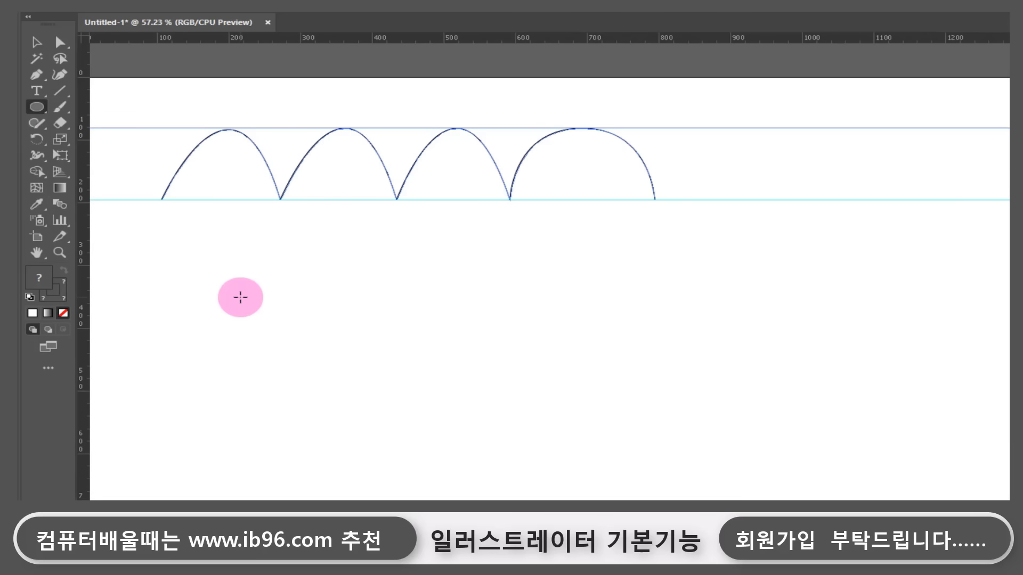
drag(240, 297, 447, 470)
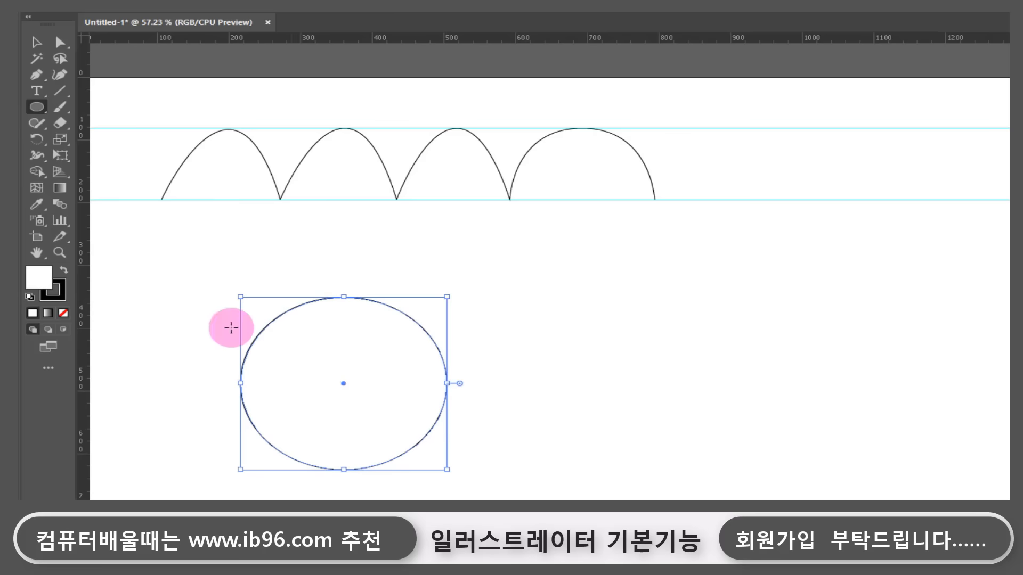
click(59, 42)
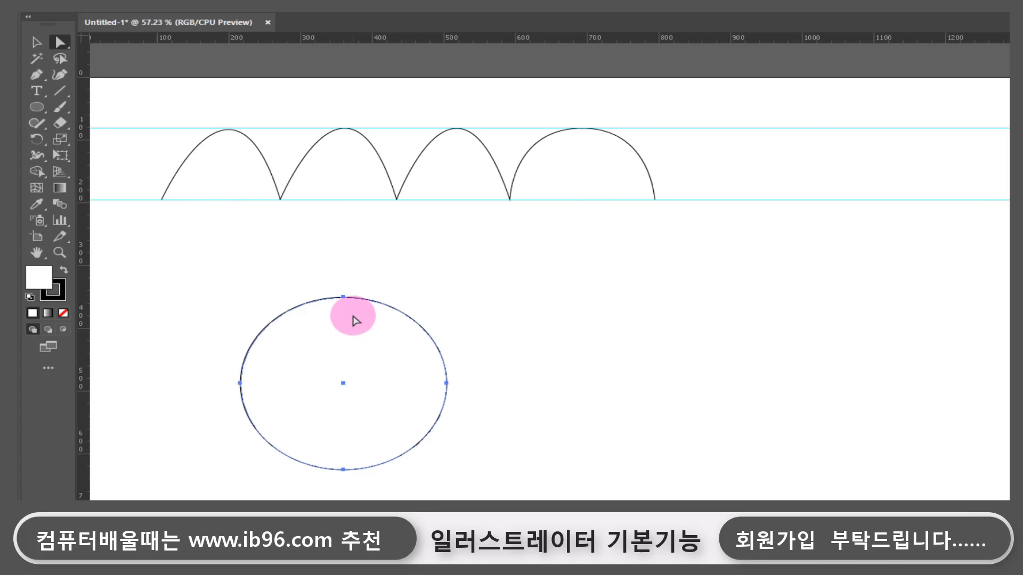
drag(313, 264, 373, 333)
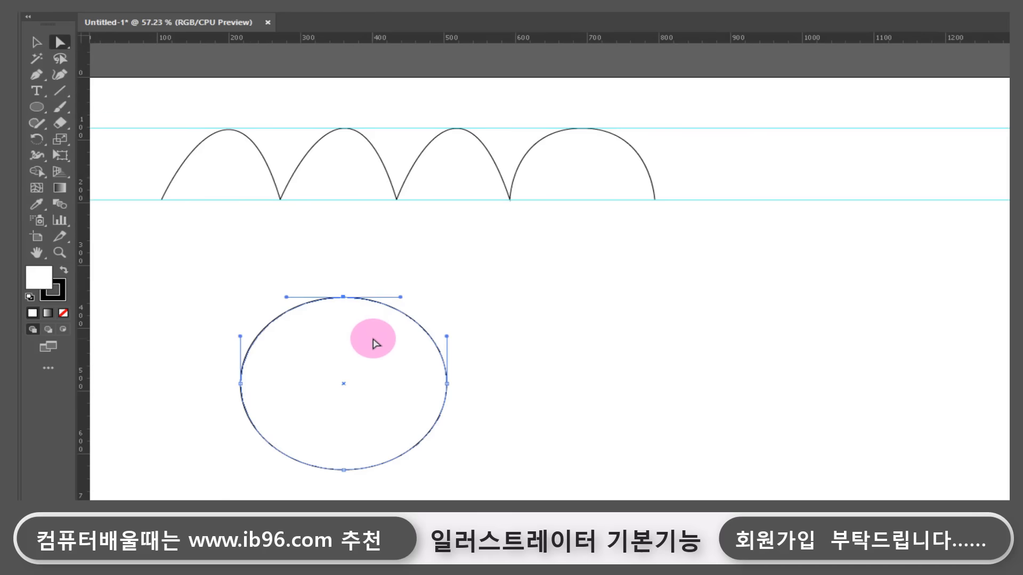
drag(174, 256, 464, 501)
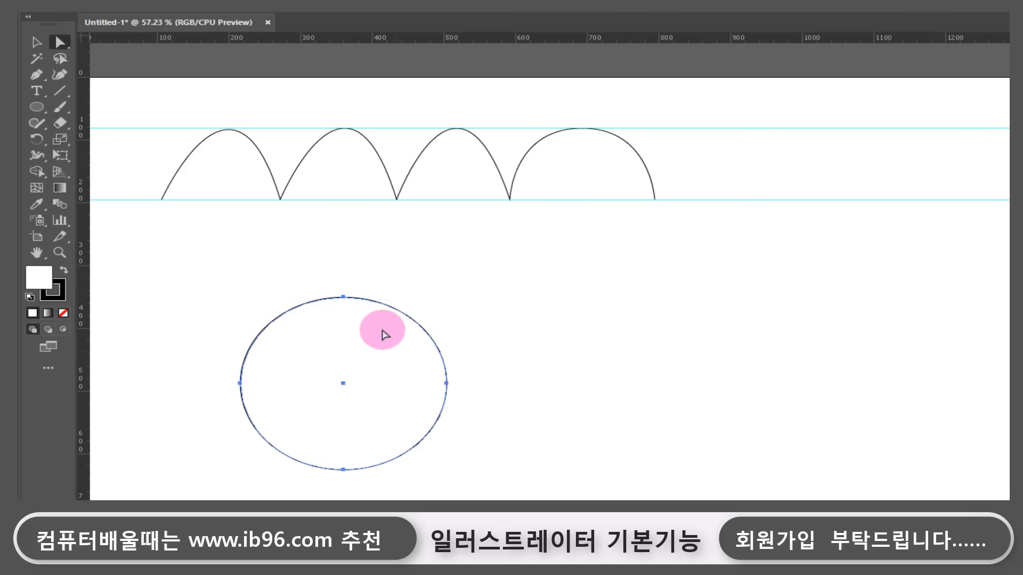
click(344, 299)
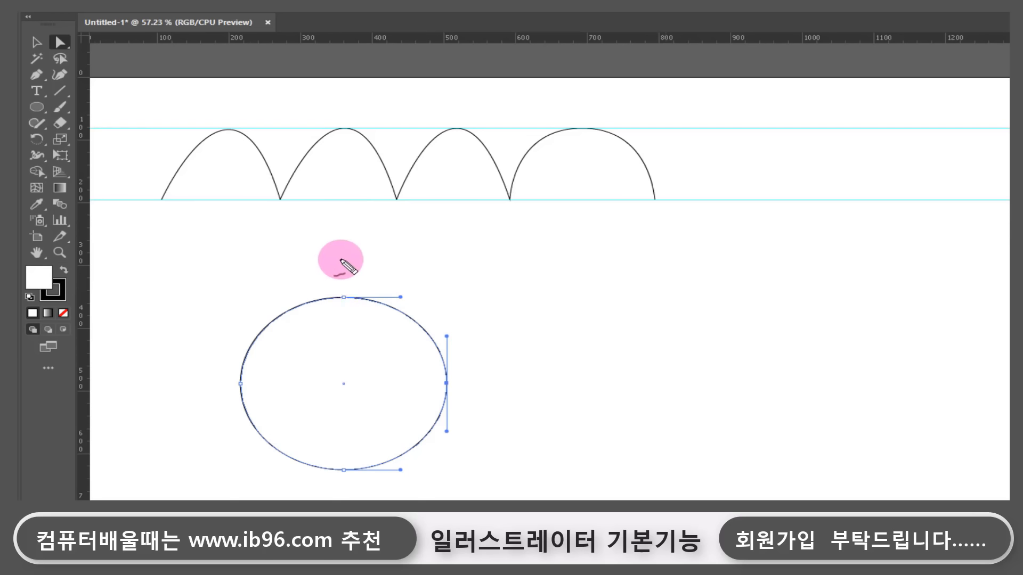
drag(345, 272, 356, 500)
mouse_move(191, 389)
mouse_down()
mouse_move(386, 371)
mouse_move(532, 378)
mouse_up()
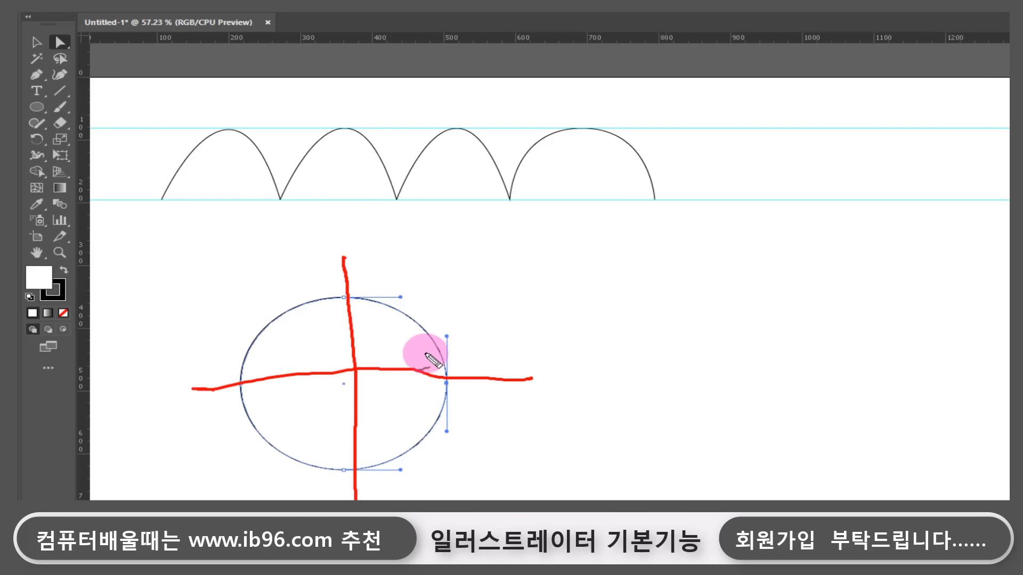
drag(514, 307, 525, 313)
drag(546, 426, 542, 438)
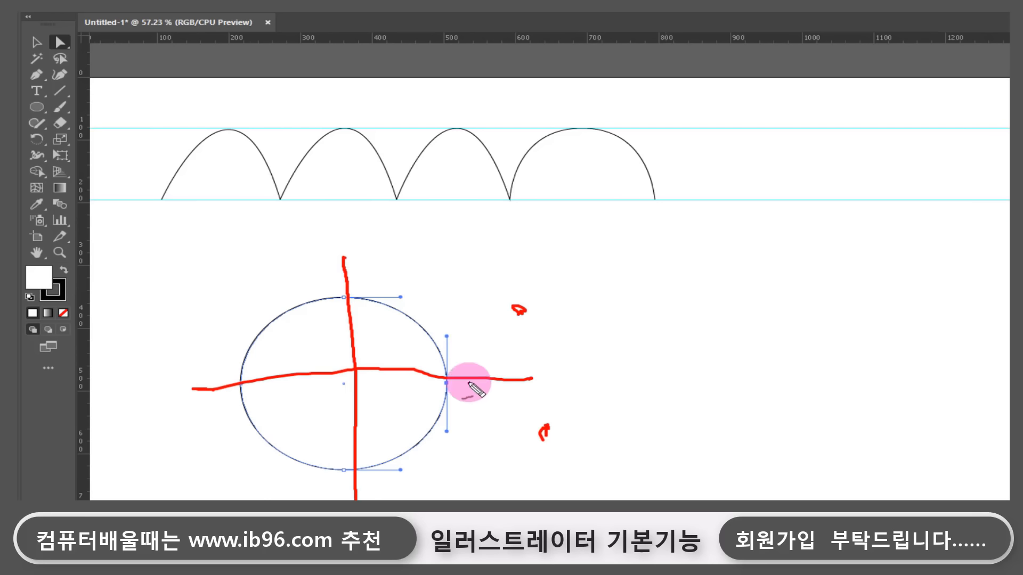
drag(227, 265, 238, 269)
drag(403, 266, 394, 268)
drag(186, 339, 192, 342)
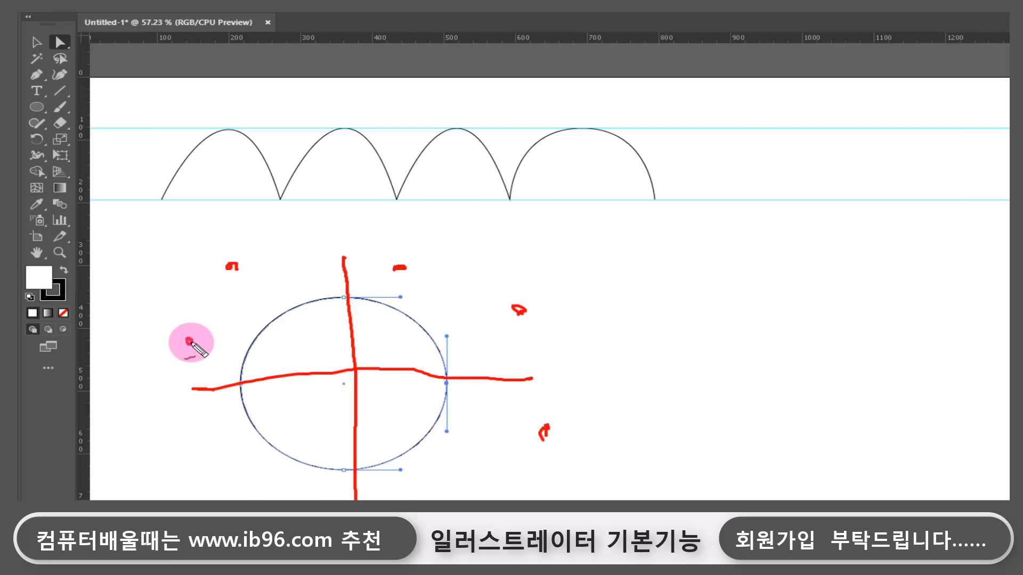
drag(212, 473, 204, 468)
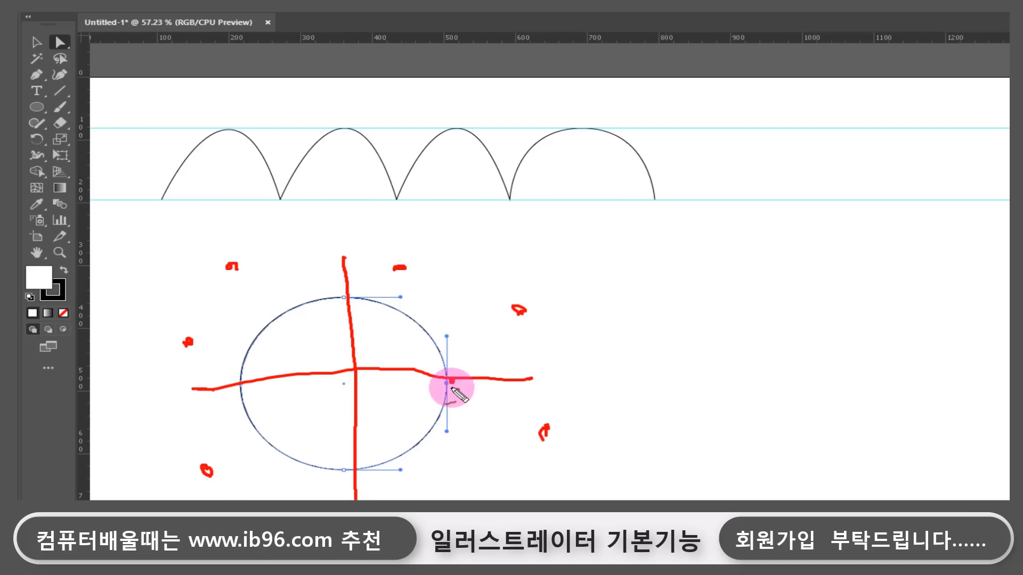
drag(450, 381, 461, 420)
mouse_move(362, 465)
mouse_down()
mouse_move(398, 467)
mouse_move(394, 460)
mouse_move(389, 482)
mouse_up()
drag(451, 426, 457, 426)
click(509, 302)
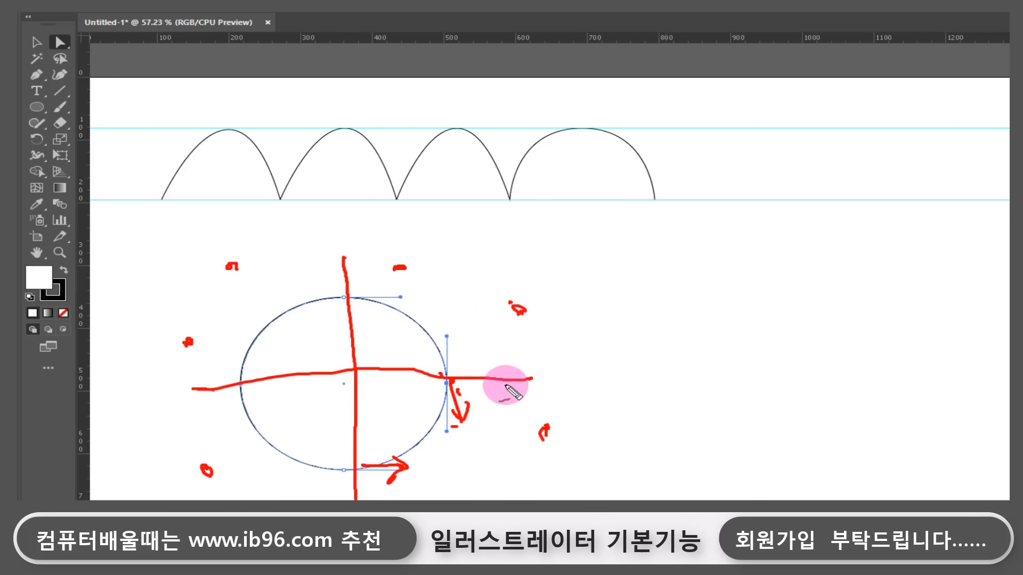
click(525, 431)
drag(523, 313, 526, 318)
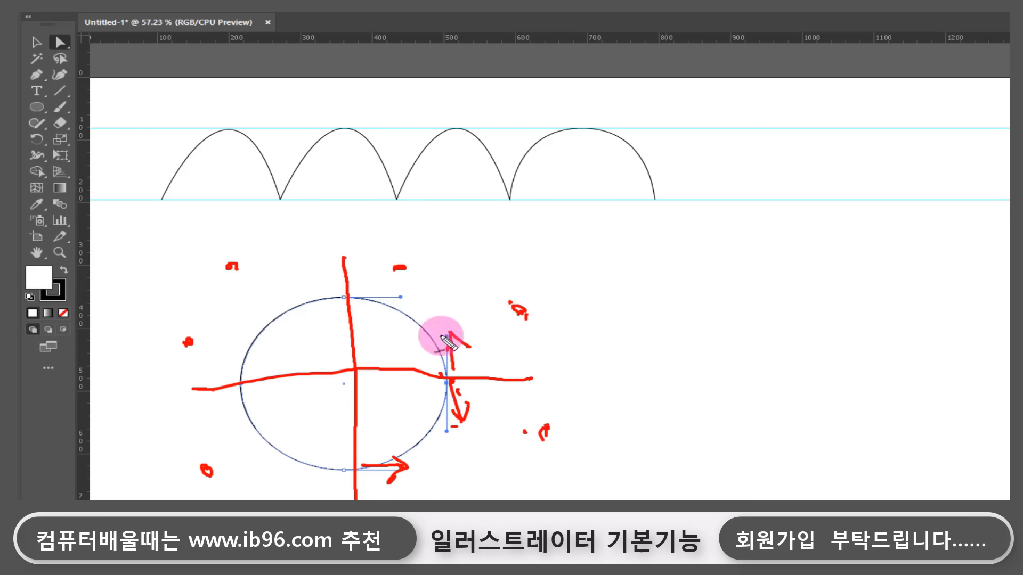
drag(295, 271, 300, 276)
drag(390, 259, 394, 264)
mouse_move(361, 295)
mouse_down()
mouse_move(401, 298)
mouse_move(295, 295)
mouse_move(320, 309)
mouse_up()
mouse_move(241, 379)
mouse_down()
mouse_move(233, 338)
mouse_move(253, 351)
mouse_move(242, 434)
mouse_move(260, 416)
mouse_up()
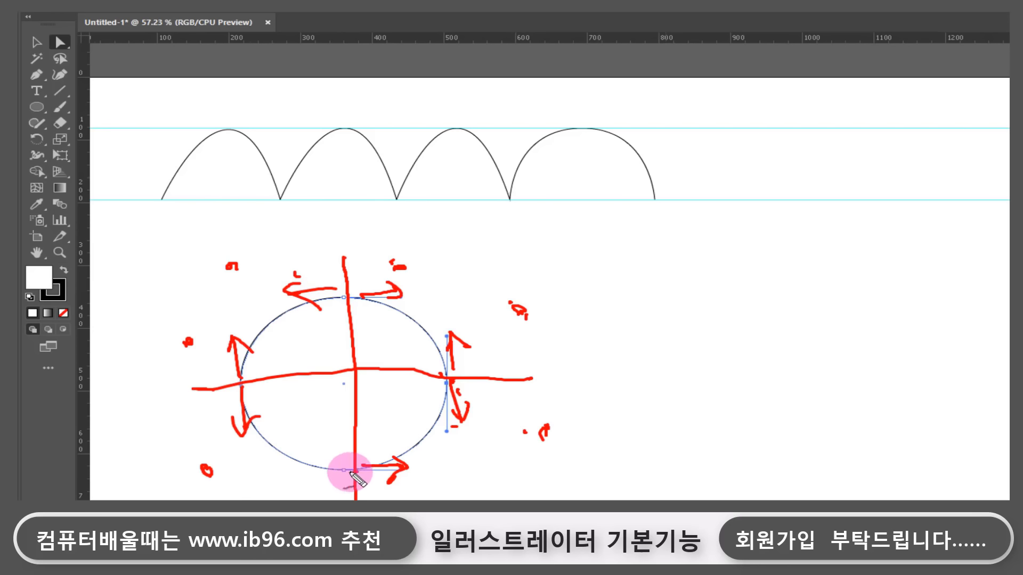
mouse_move(350, 472)
mouse_down()
mouse_move(321, 468)
mouse_move(319, 484)
mouse_move(285, 450)
mouse_move(261, 437)
mouse_up()
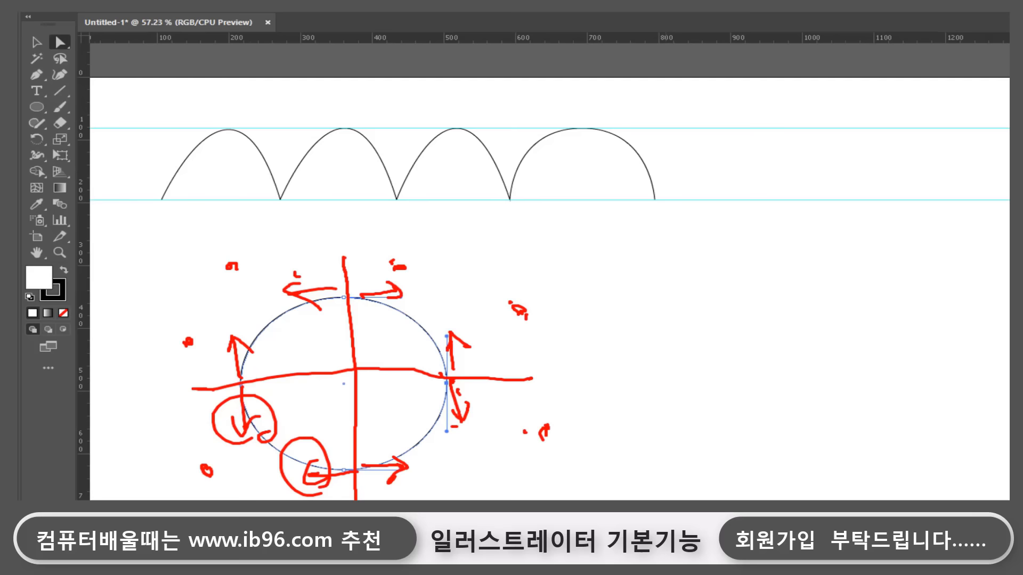
key(Escape)
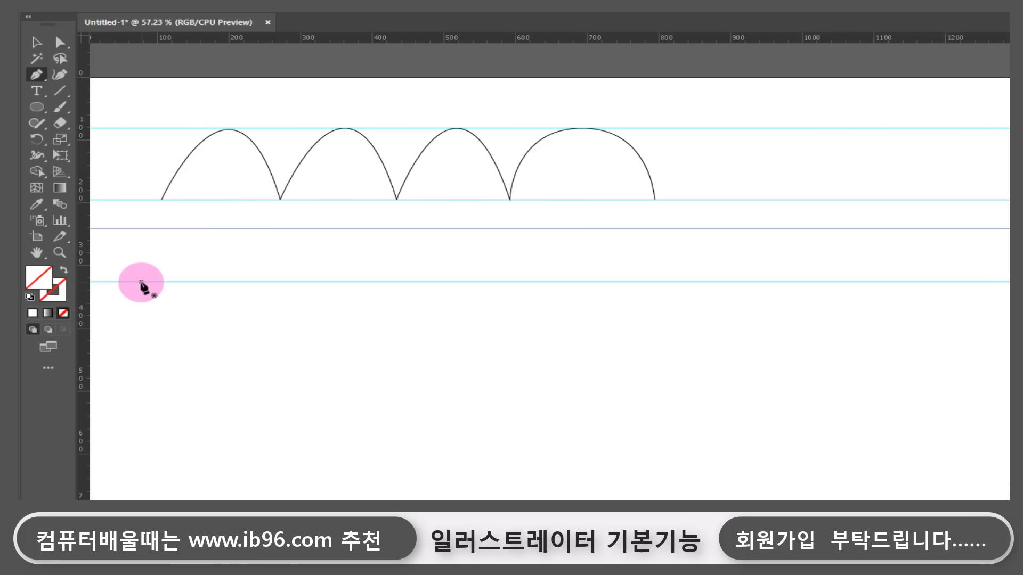
Draw a Pen wave crest between the lower two guides from about X 70 to X 158 px, with default fill and stroke and outgoing handles removed.
drag(141, 282, 262, 229)
click(205, 228)
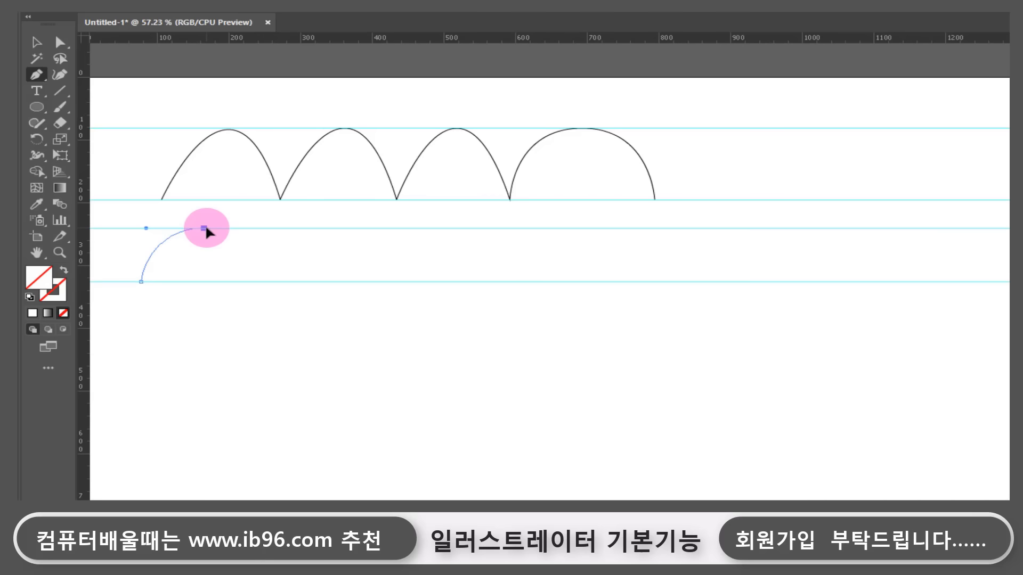
drag(205, 229, 201, 282)
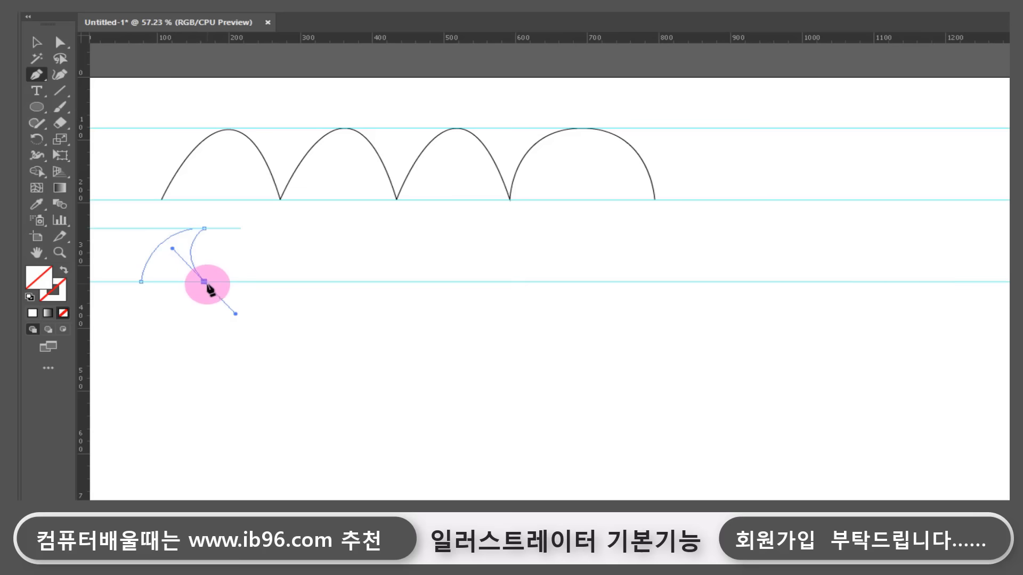
click(29, 297)
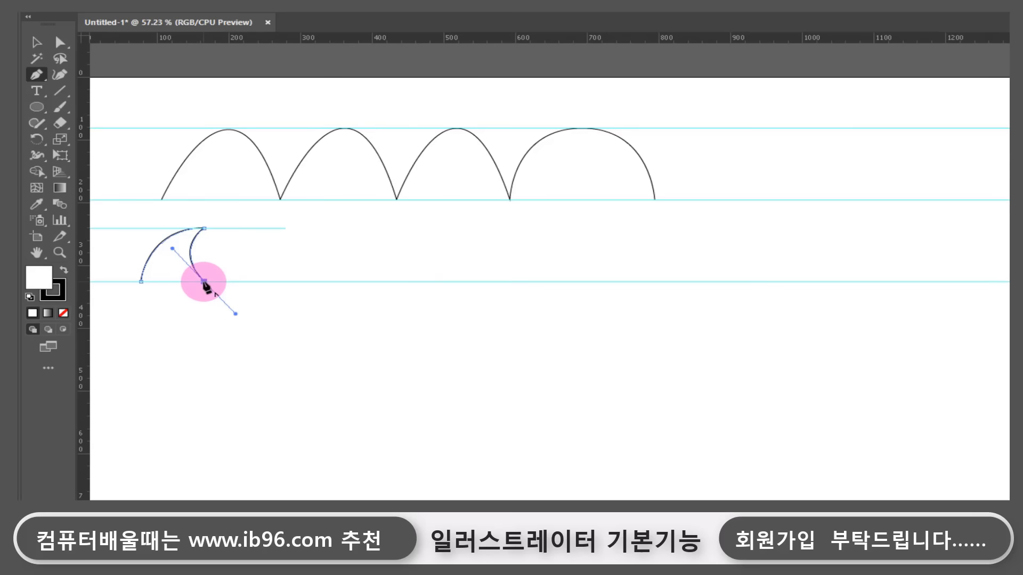
click(204, 280)
Continue the Pen path with three more wave crests leaning the same way, ending on the lower guide at about X 400 px.
drag(264, 227, 321, 231)
click(264, 228)
drag(264, 281, 282, 318)
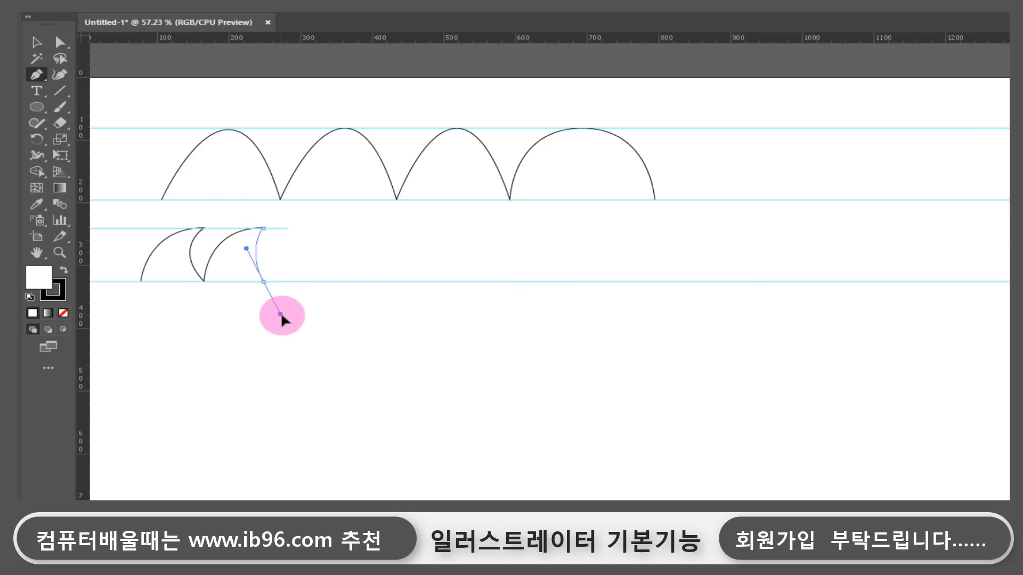
click(263, 281)
drag(321, 229, 374, 233)
click(321, 229)
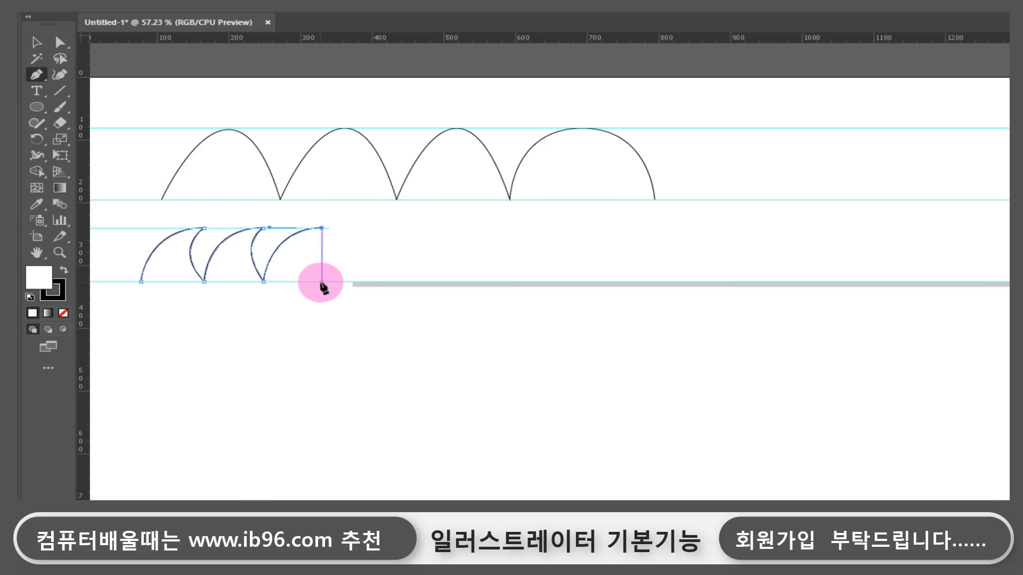
drag(321, 282, 403, 302)
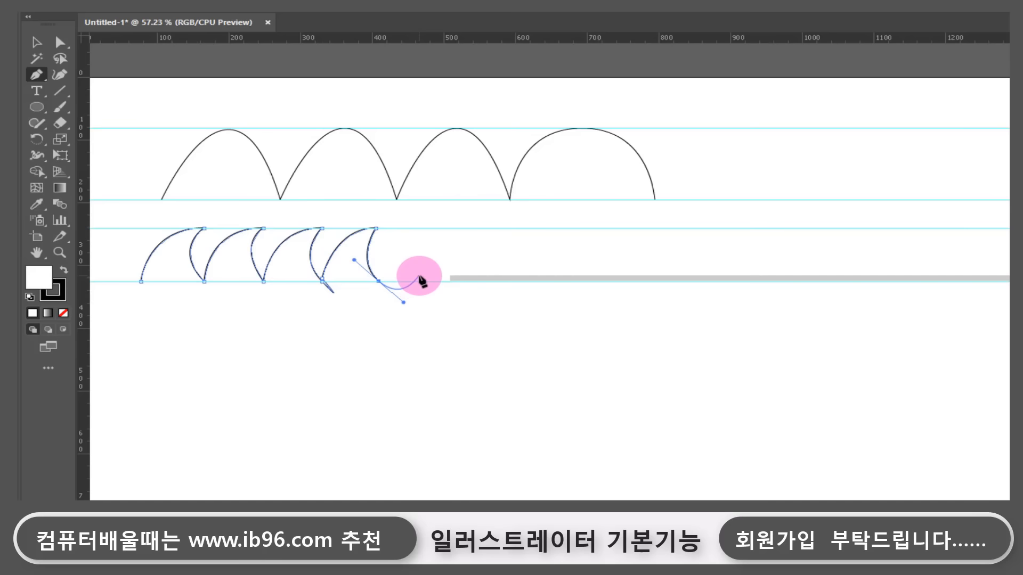
key(Escape)
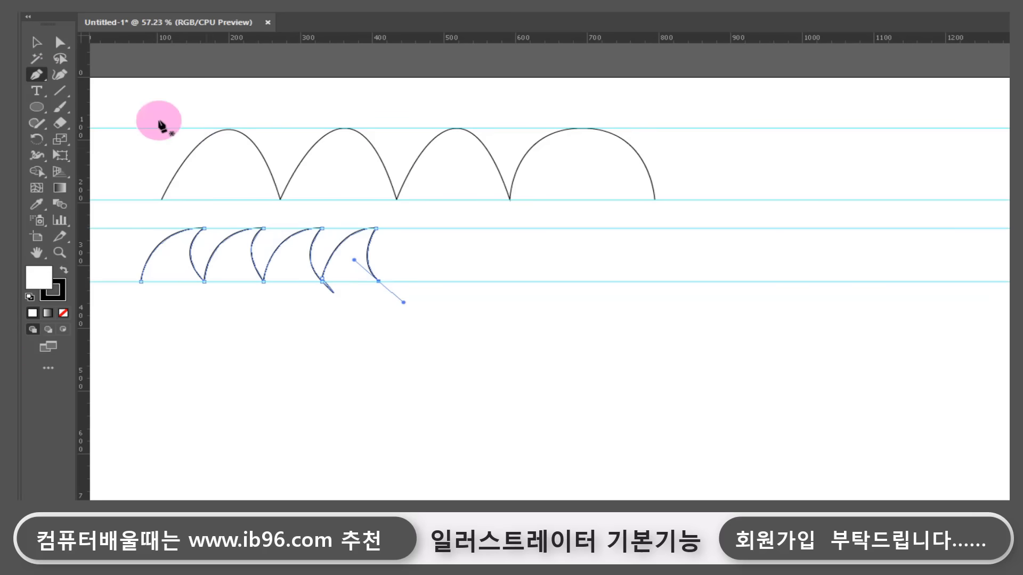
Delete all paths and guides from the artboard and view the Pen tool variants, including the Anchor Point Tool.
click(36, 42)
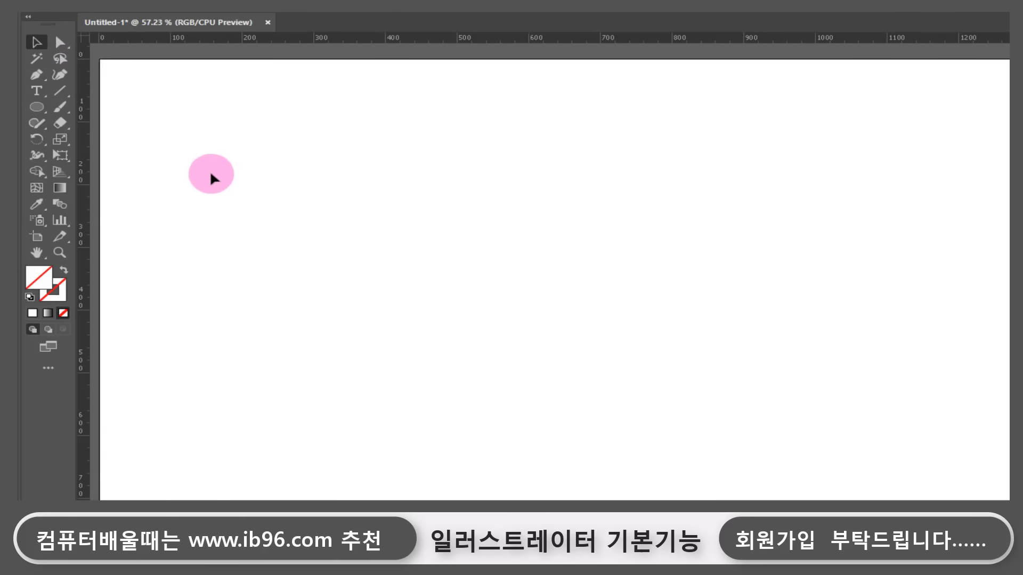
click(42, 80)
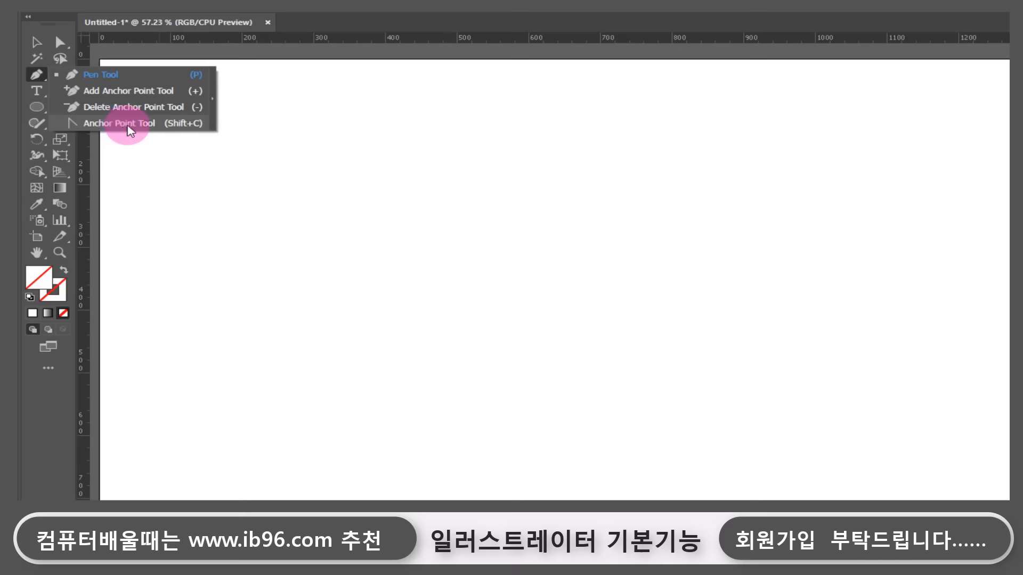
click(35, 73)
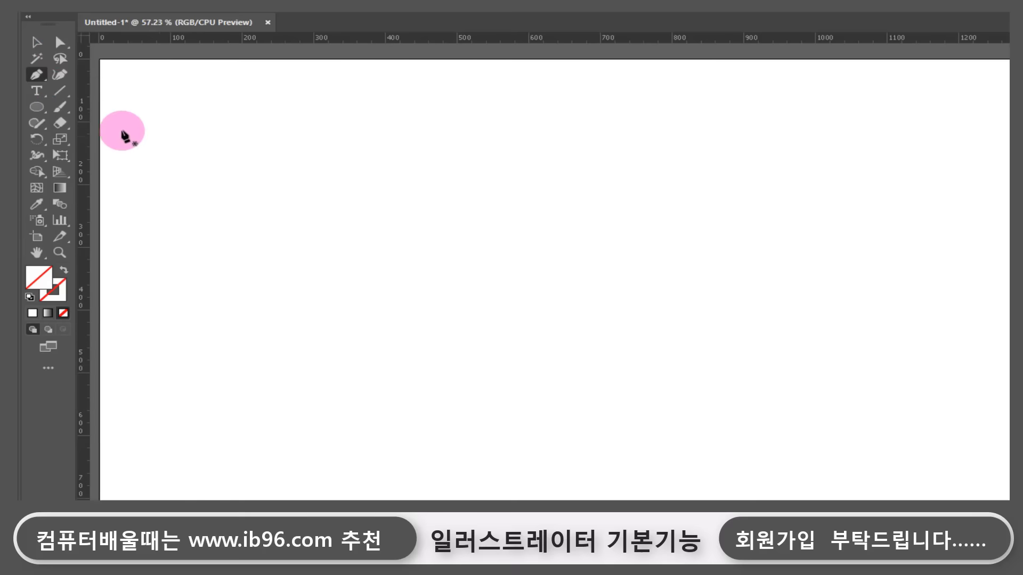
Draw a square about 185 px wide with its upper-left corner near X 103, Y 57 px, and apply the default fill and stroke.
click(38, 109)
click(86, 108)
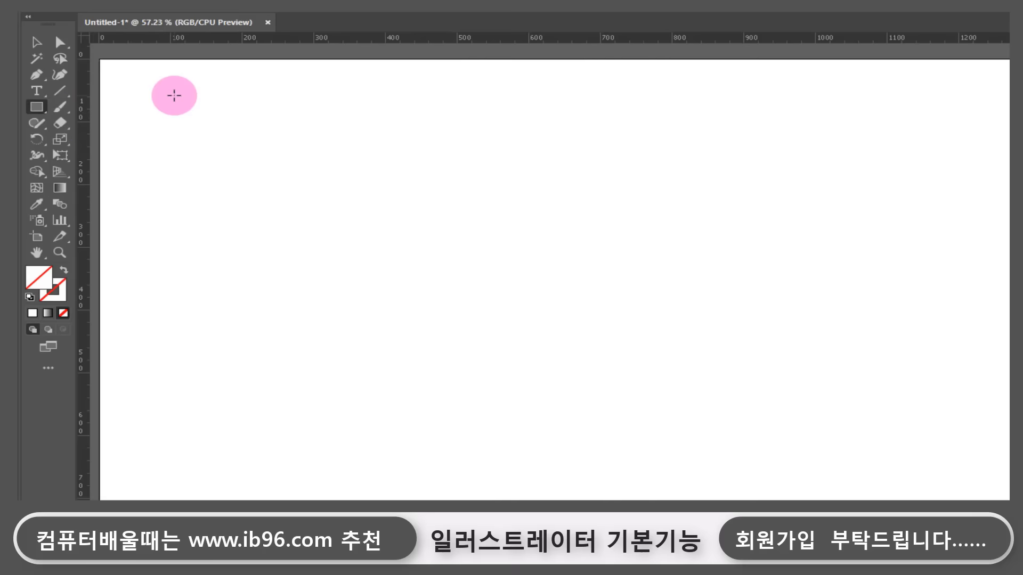
drag(174, 95, 290, 210)
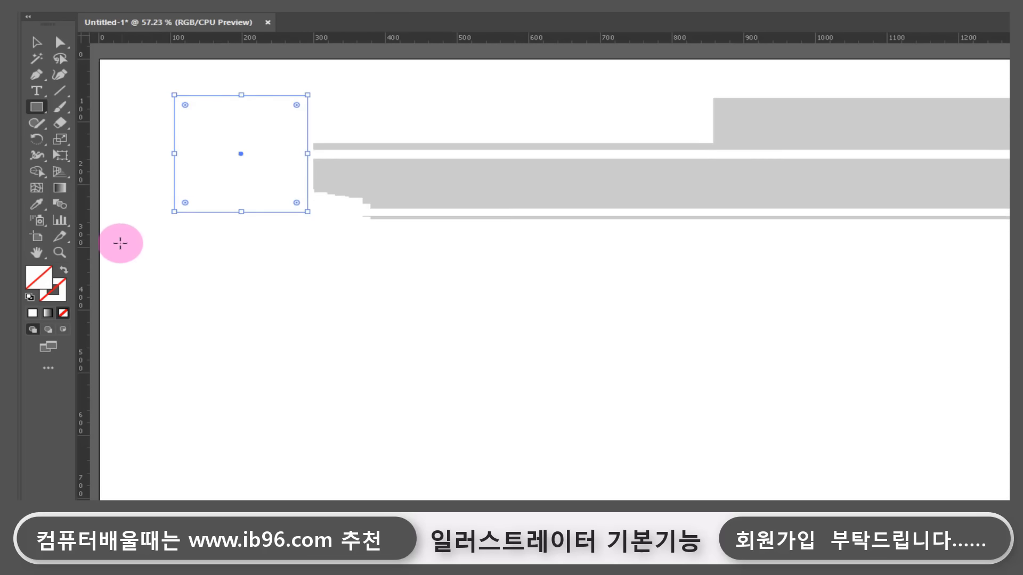
click(30, 297)
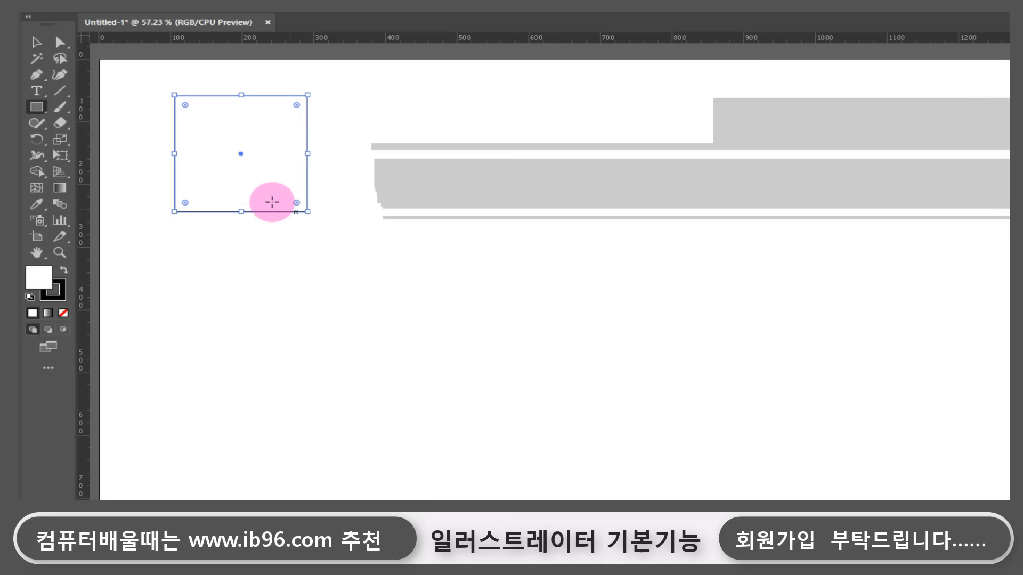
Move the square's upper-right anchor inward to about X 222, Y 124 px with Direct Selection.
click(60, 45)
click(307, 95)
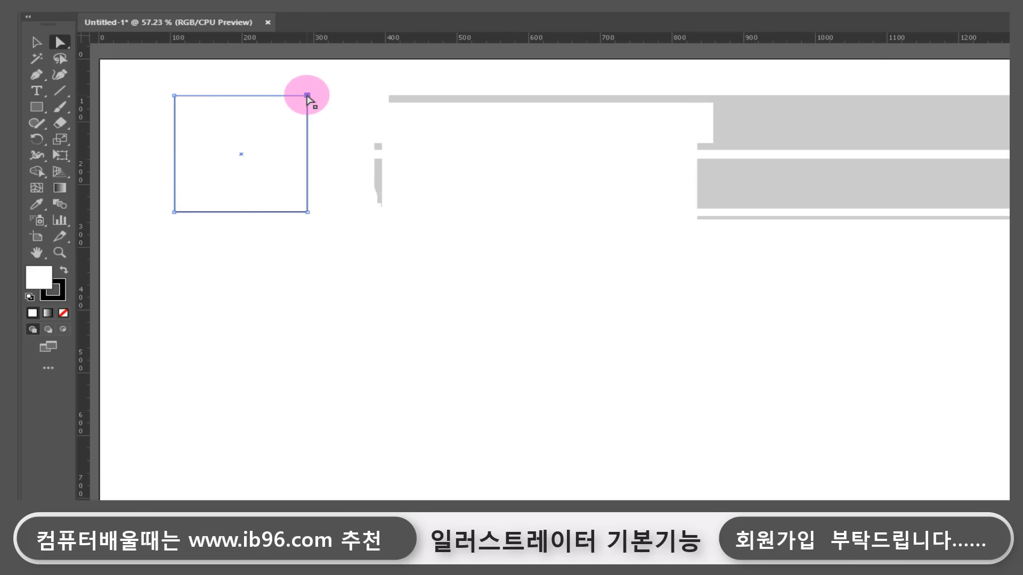
drag(307, 96, 249, 129)
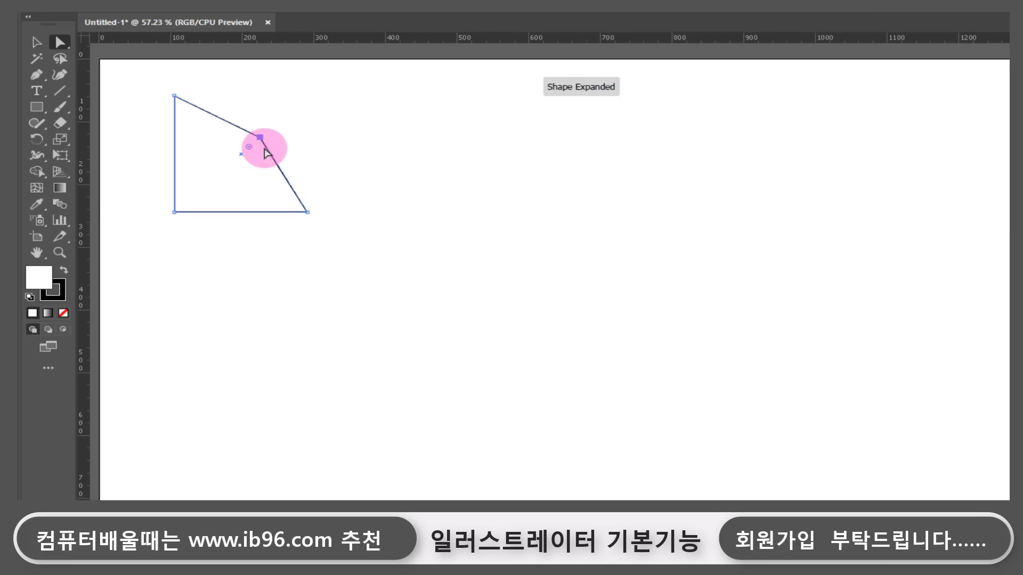
Convert the moved corner to a smooth anchor with the Anchor Point Tool, pulling handles along the outer curve, and deselect the shape.
drag(38, 81, 107, 123)
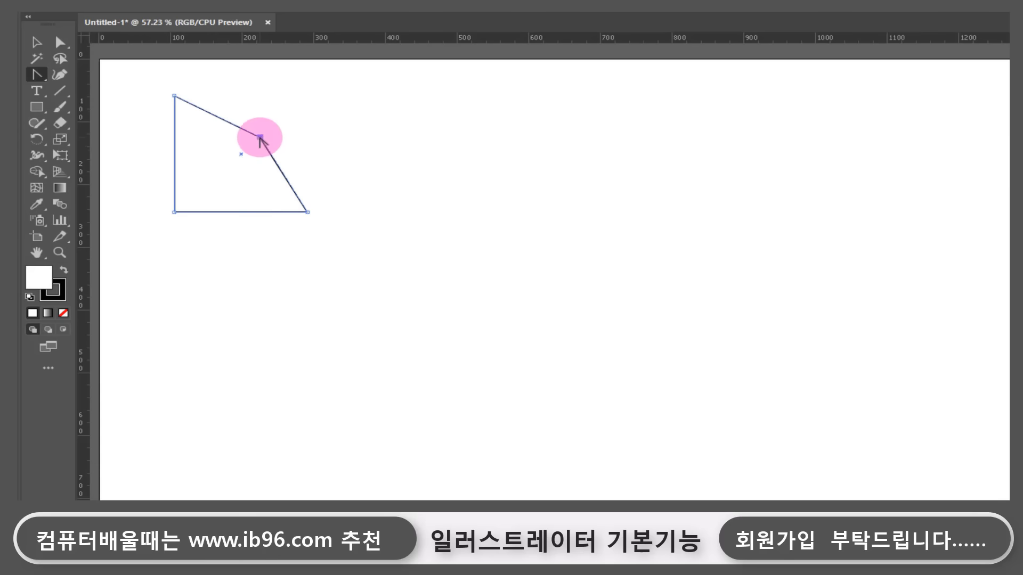
drag(260, 137, 293, 166)
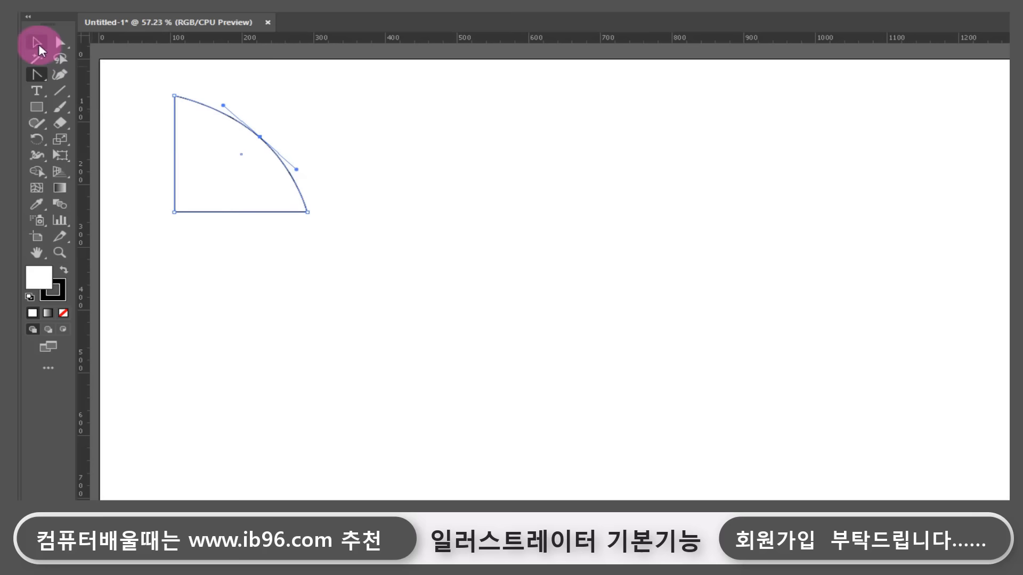
click(39, 44)
click(103, 83)
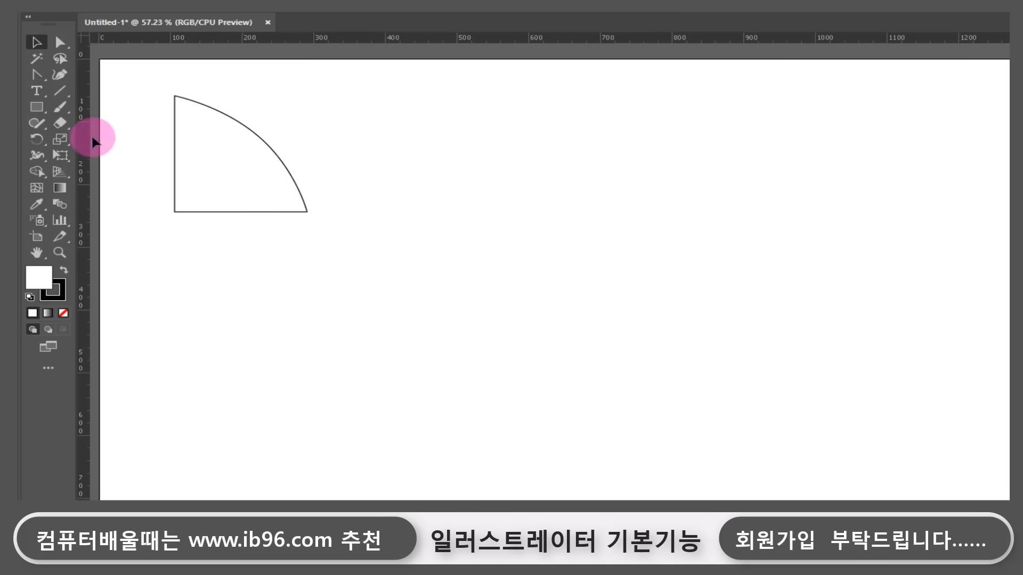
Draw a five-pointed star about 290 px wide beside the curved corner shape with the Star Tool.
click(37, 105)
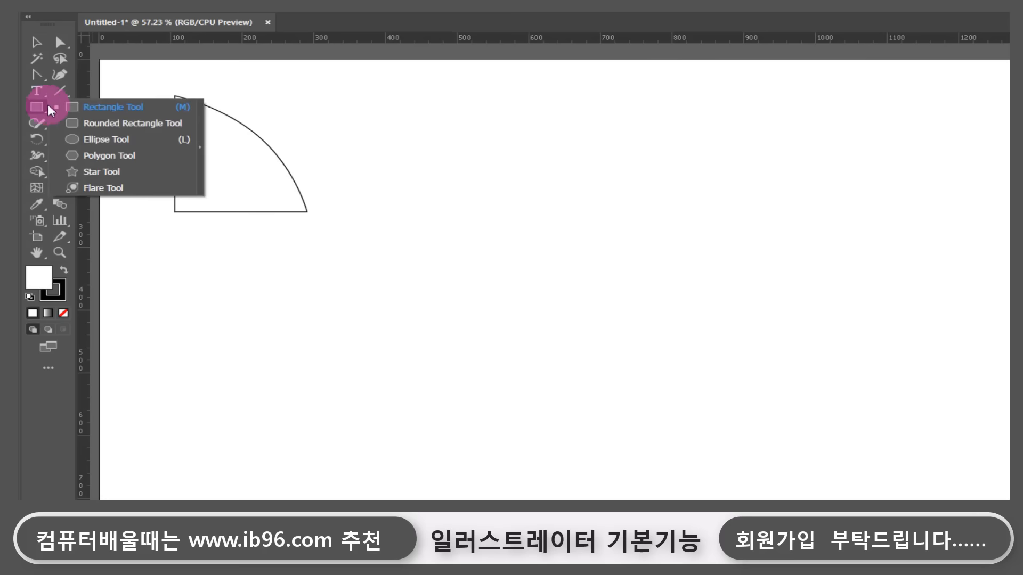
click(130, 171)
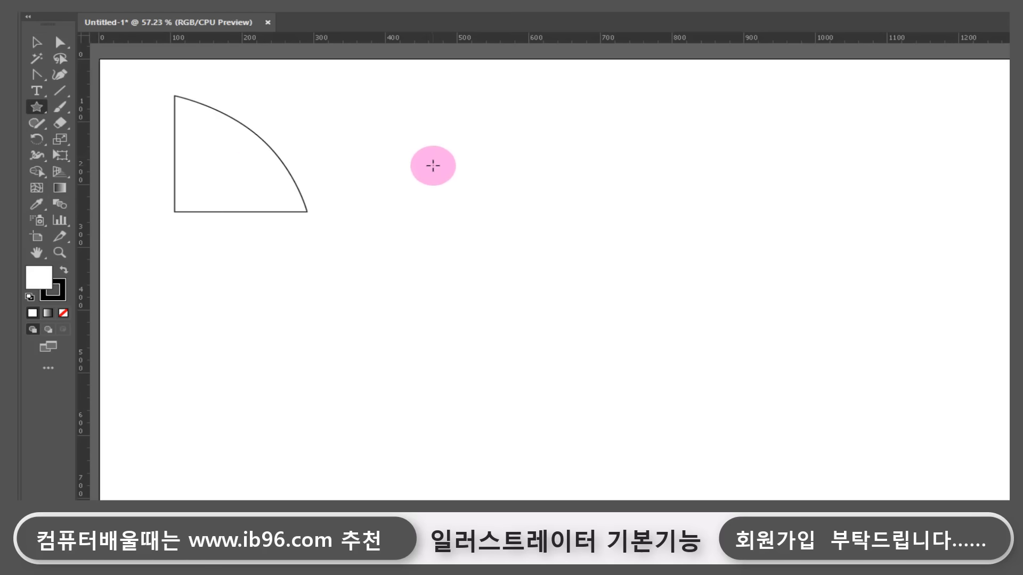
drag(380, 112, 425, 176)
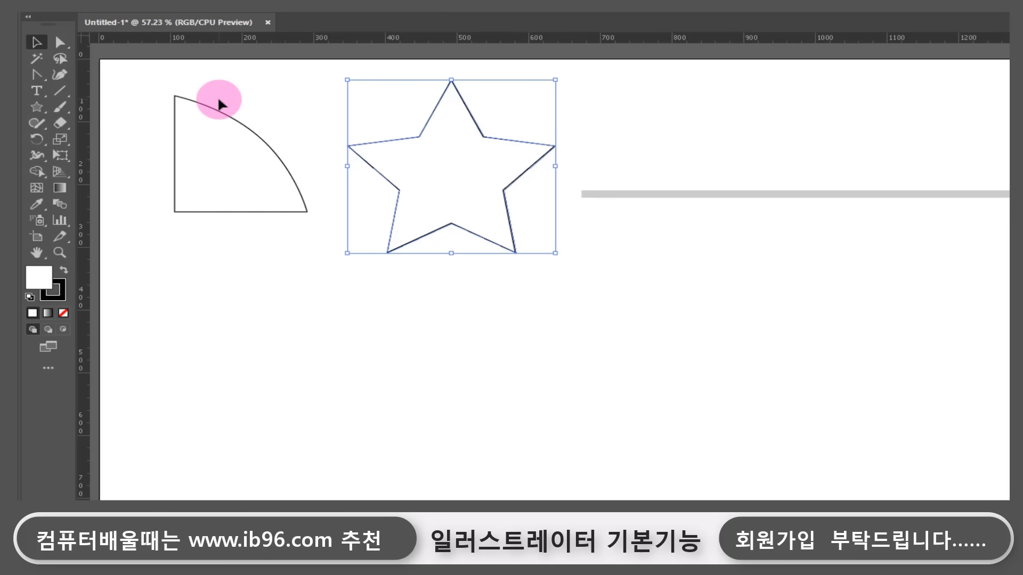
Convert the star's five outer tips to smooth anchors with the Anchor Point Tool to form rounded flower petals, and deselect it.
click(58, 93)
click(38, 74)
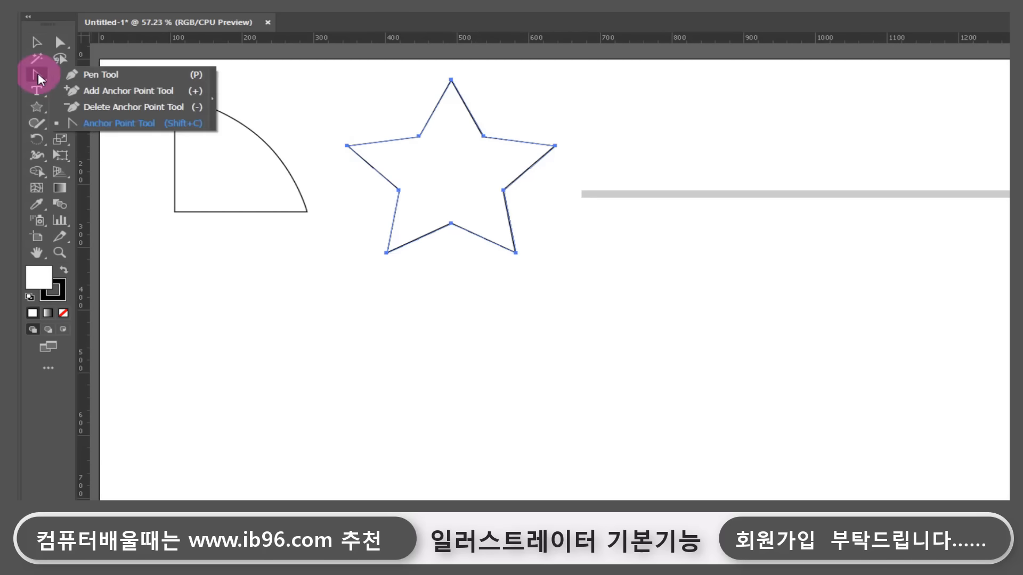
click(451, 80)
drag(451, 80, 490, 80)
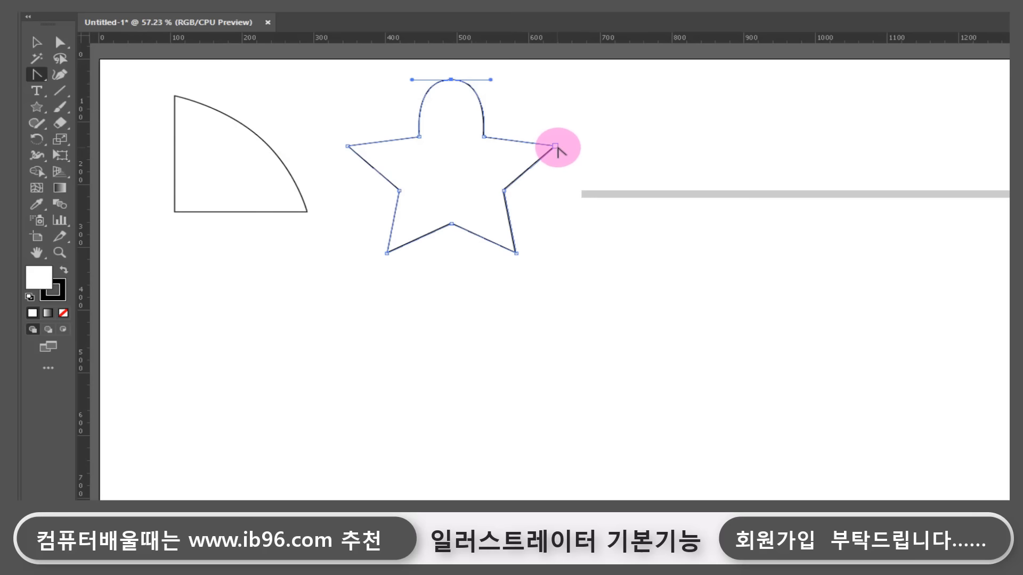
drag(556, 146, 564, 176)
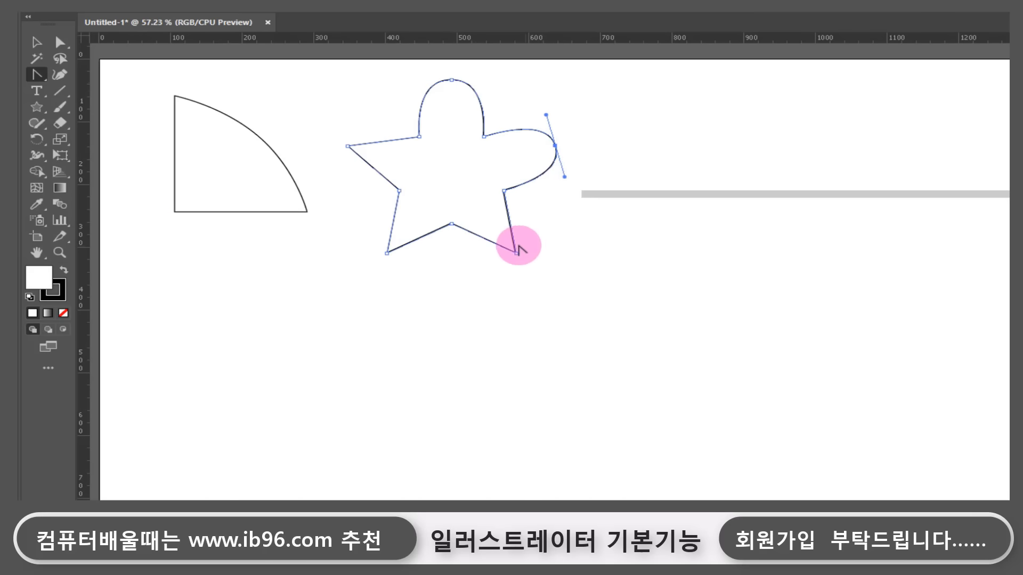
drag(515, 252, 484, 271)
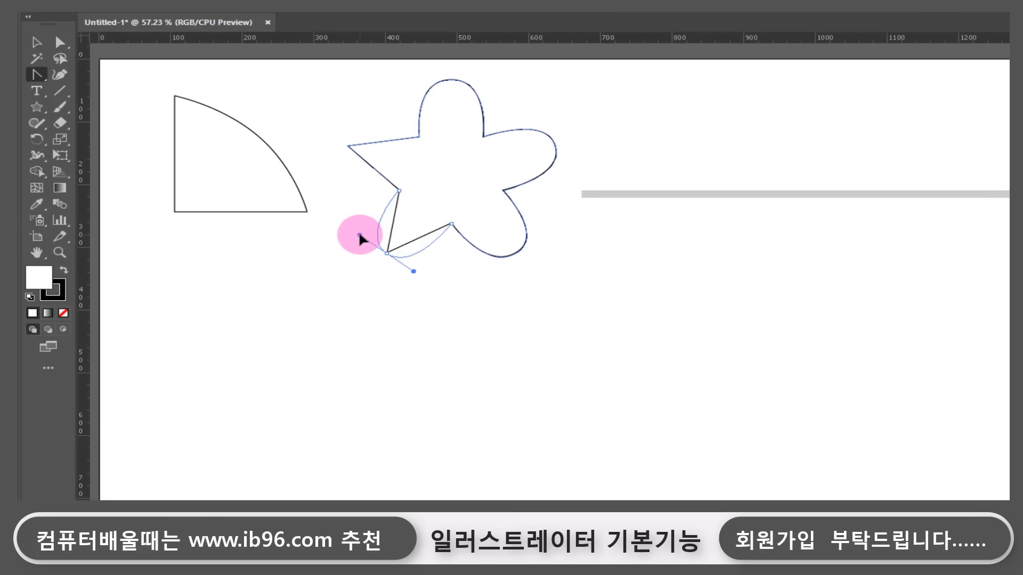
drag(360, 235, 360, 235)
drag(347, 147, 357, 133)
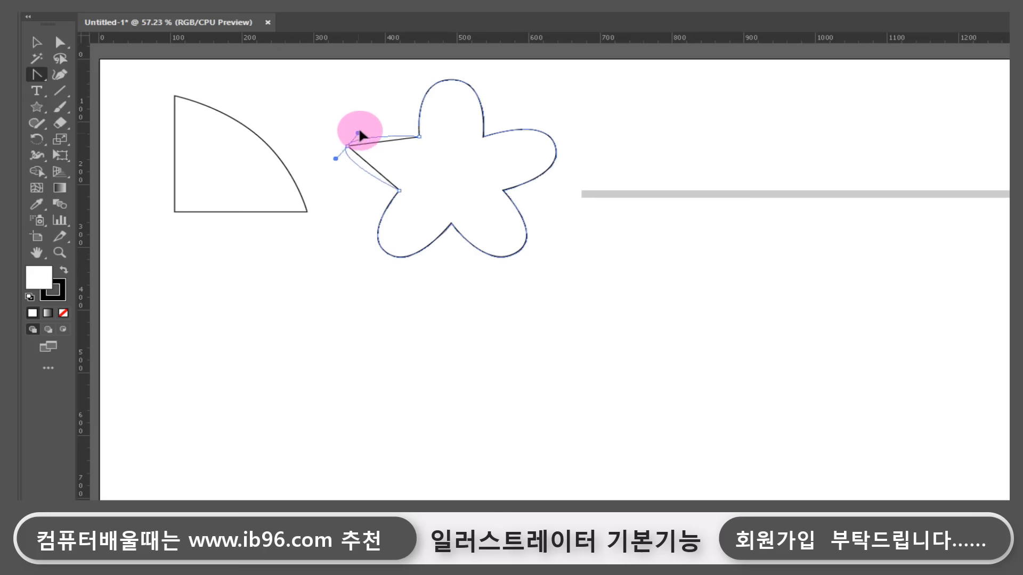
key(v)
click(486, 281)
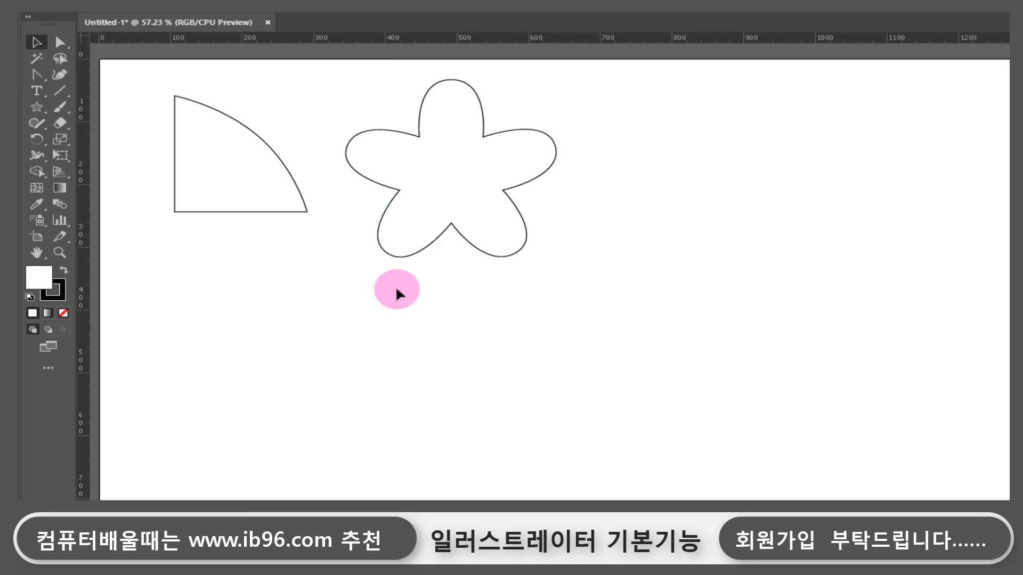
Move the flower about 130 px down, fill it with turquoise 0EE2BF, and deselect it.
drag(439, 239, 458, 320)
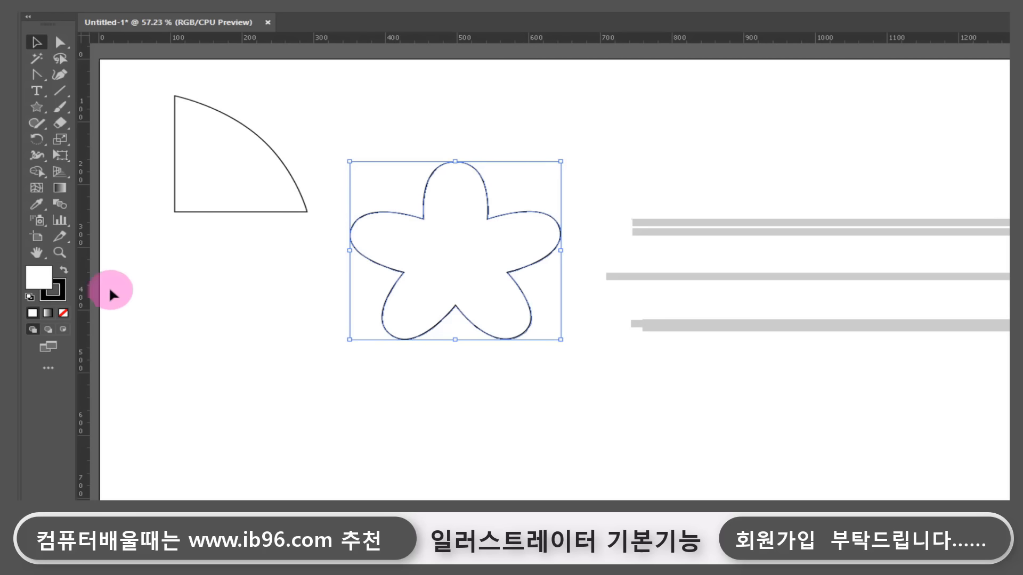
double_click(38, 283)
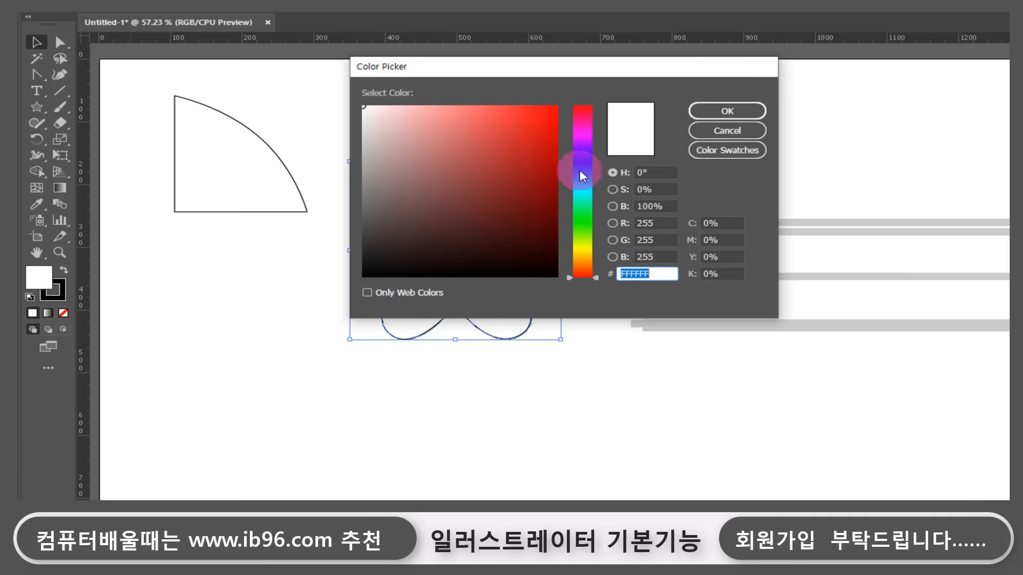
drag(583, 175, 568, 197)
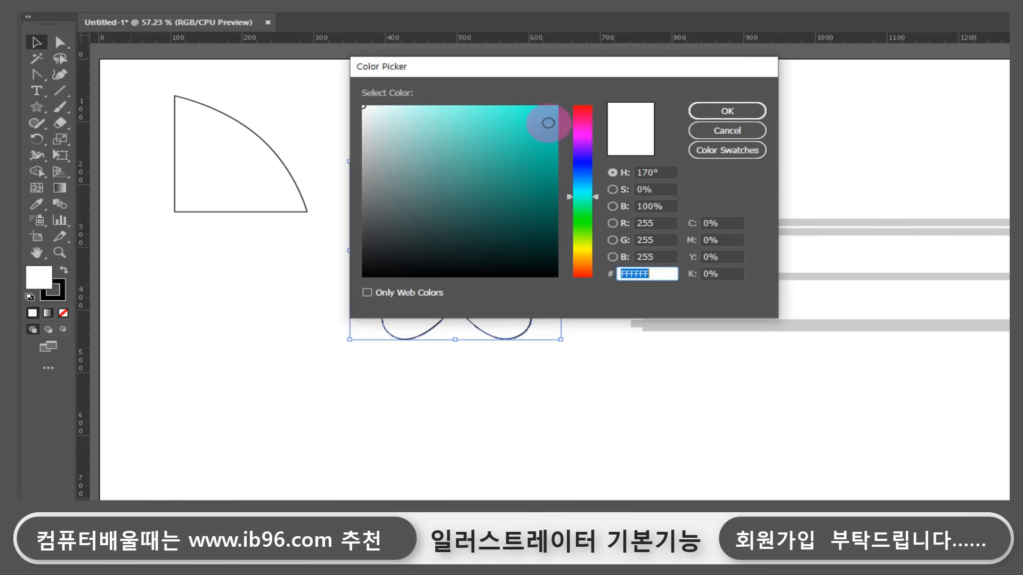
click(548, 123)
click(727, 111)
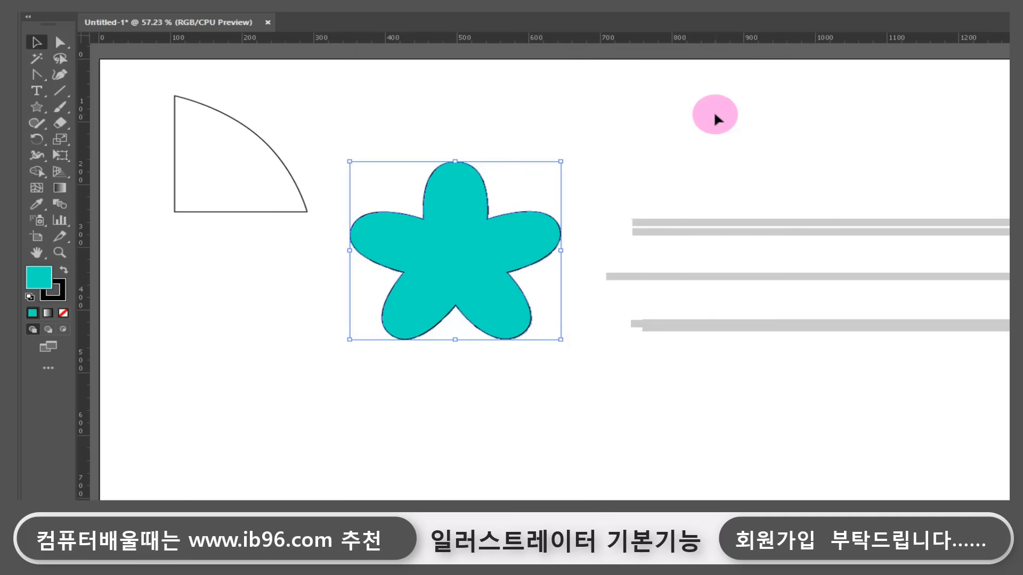
click(616, 153)
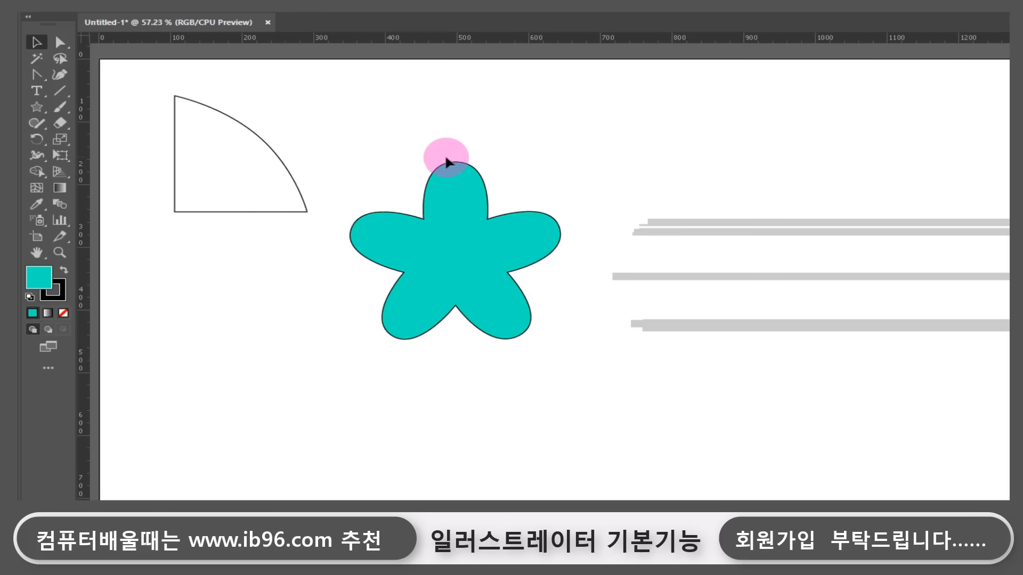
Set the flower's stroke color to red DD2424 and deselect it.
key(x)
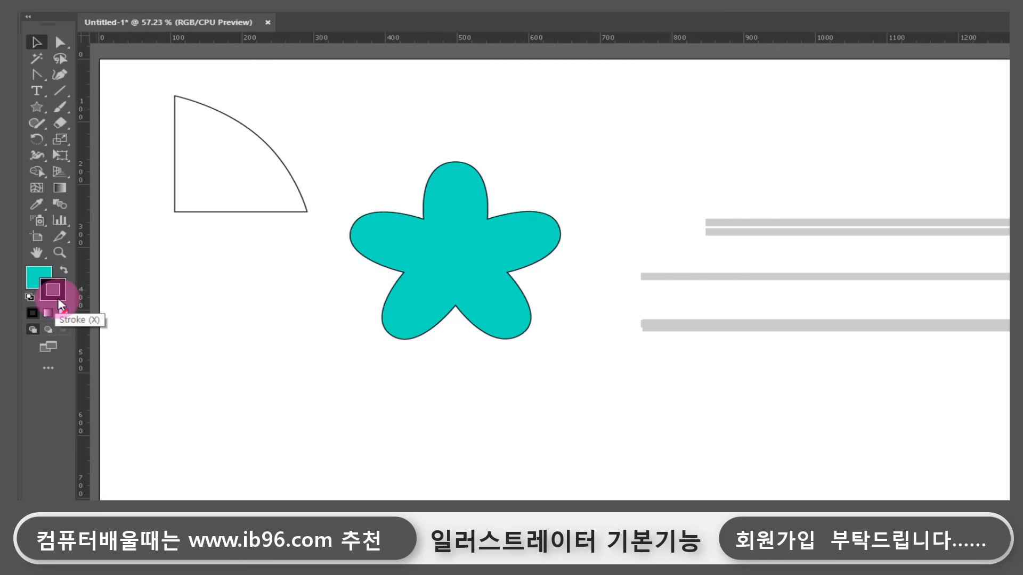
mouse_move(60, 305)
mouse_down()
mouse_move(96, 292)
mouse_move(391, 278)
mouse_move(444, 220)
mouse_move(494, 199)
mouse_up()
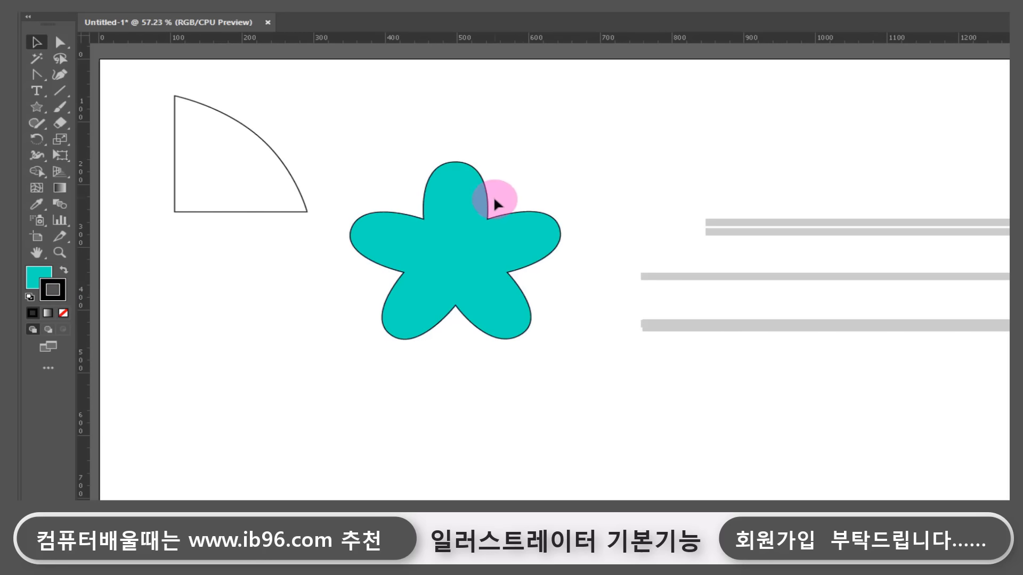
drag(549, 151, 427, 228)
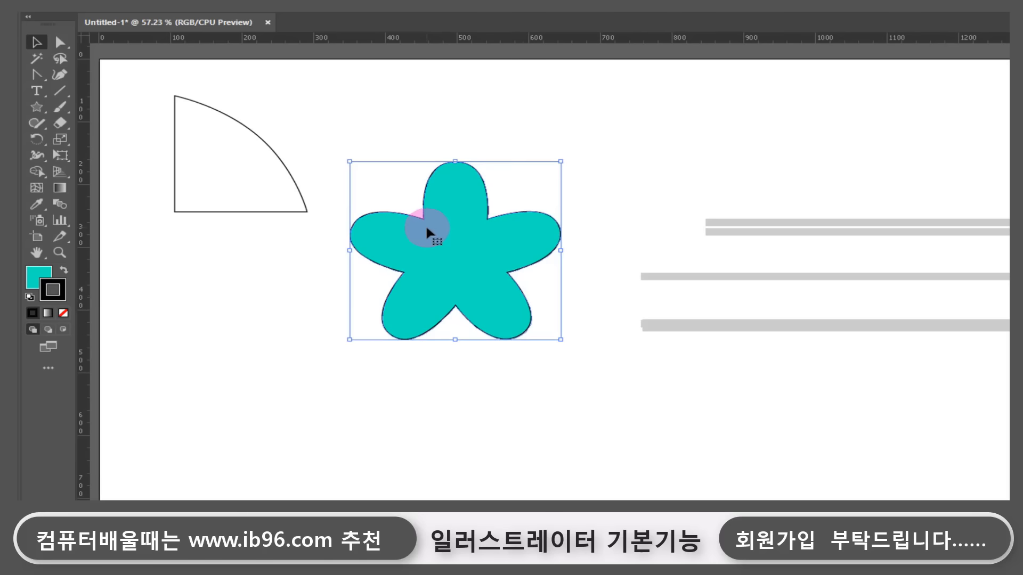
double_click(56, 290)
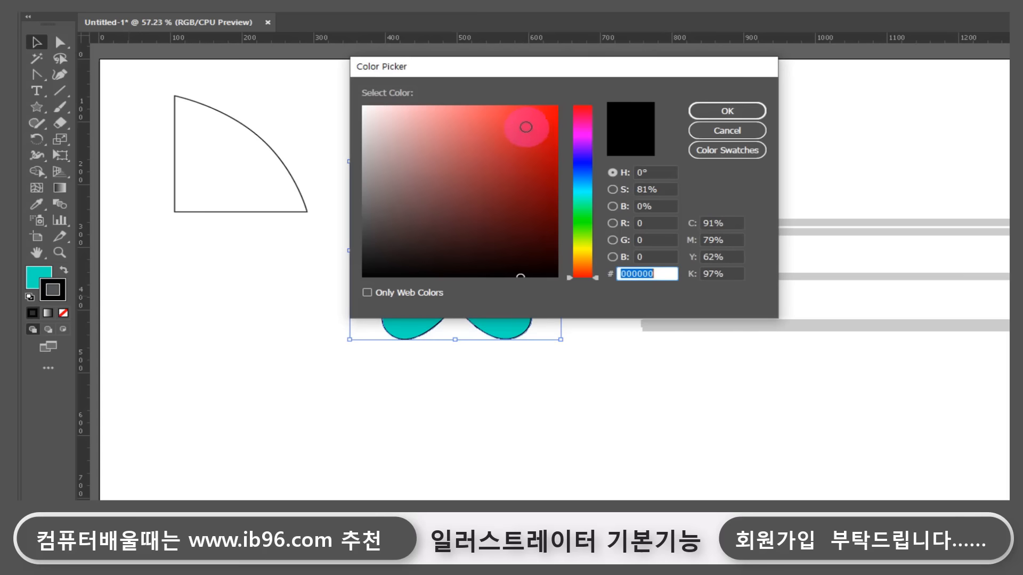
click(530, 127)
click(723, 109)
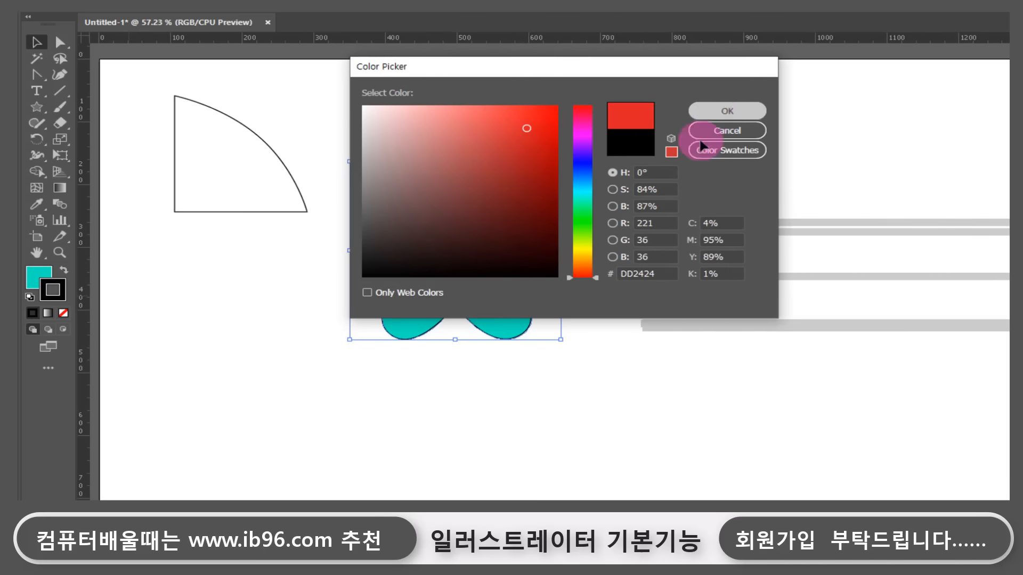
click(564, 303)
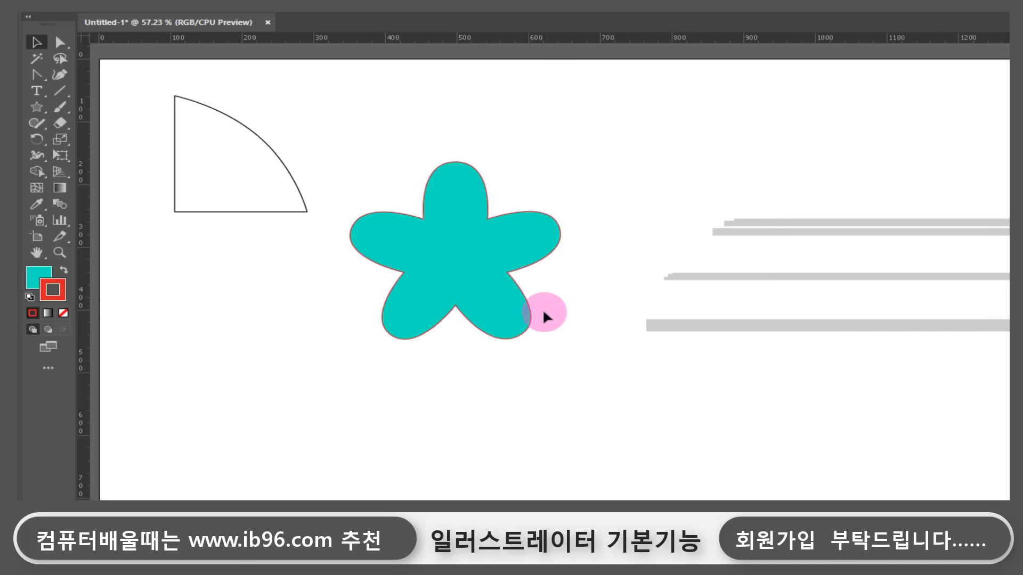
Set the fill color to blue 2680BC with no object selected.
click(39, 272)
double_click(39, 277)
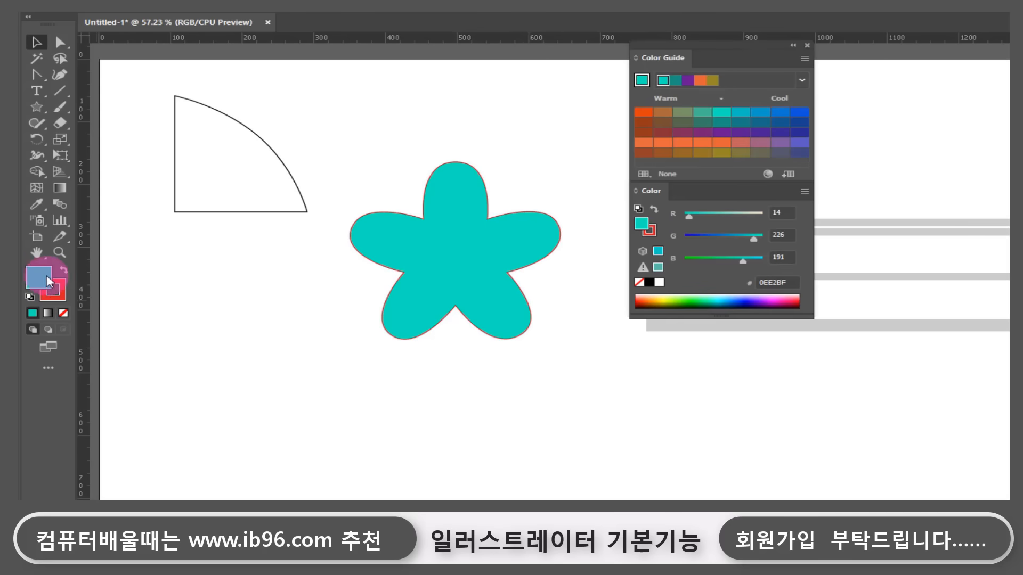
drag(599, 195, 593, 171)
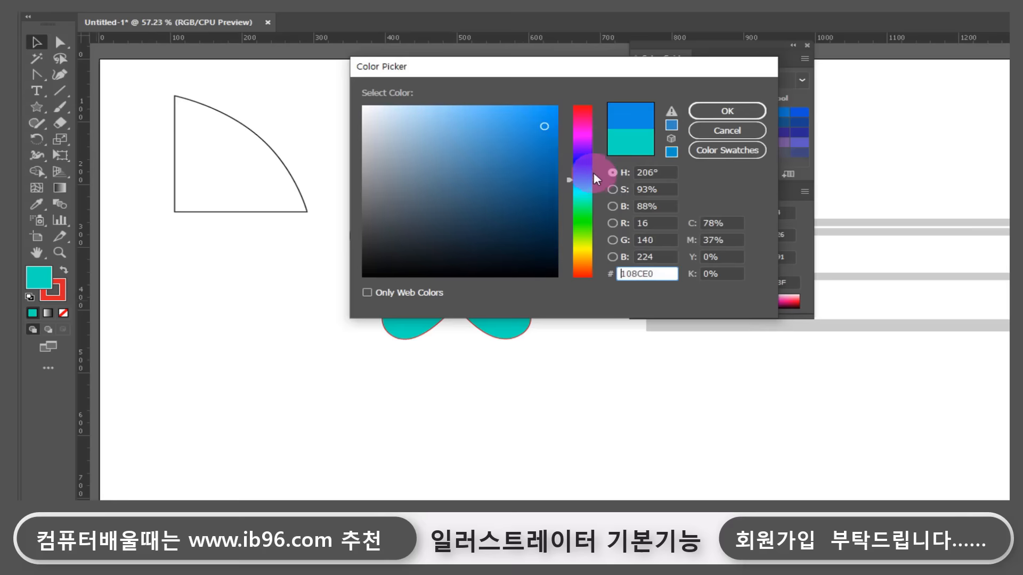
mouse_move(554, 110)
mouse_down()
mouse_move(562, 99)
mouse_move(354, 91)
mouse_move(564, 87)
mouse_move(578, 266)
mouse_move(564, 85)
mouse_move(466, 150)
mouse_move(461, 180)
mouse_move(564, 102)
mouse_move(399, 151)
mouse_move(386, 211)
mouse_move(506, 235)
mouse_move(545, 153)
mouse_move(441, 123)
mouse_move(462, 184)
mouse_move(511, 142)
mouse_move(520, 150)
mouse_up()
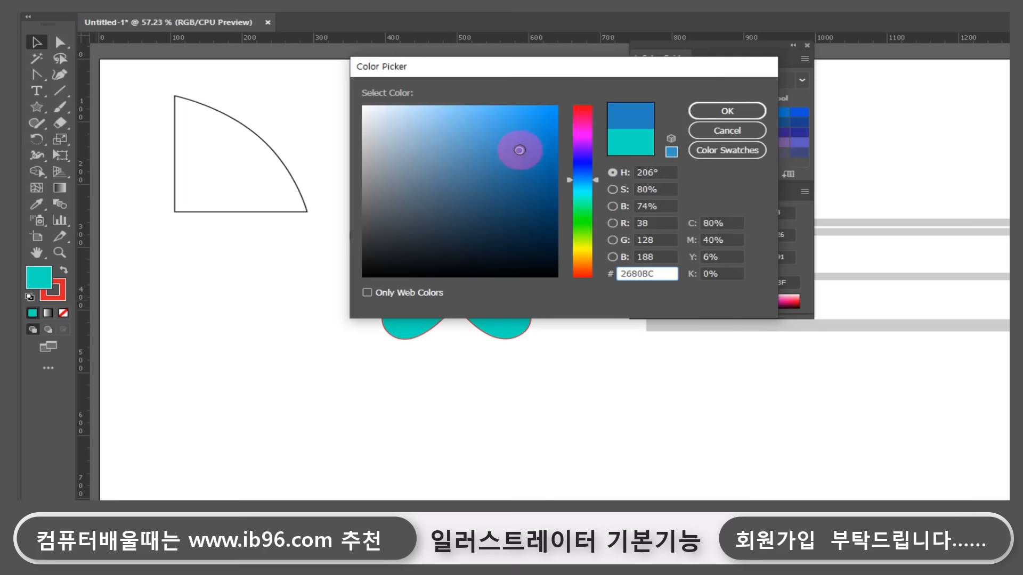
click(742, 112)
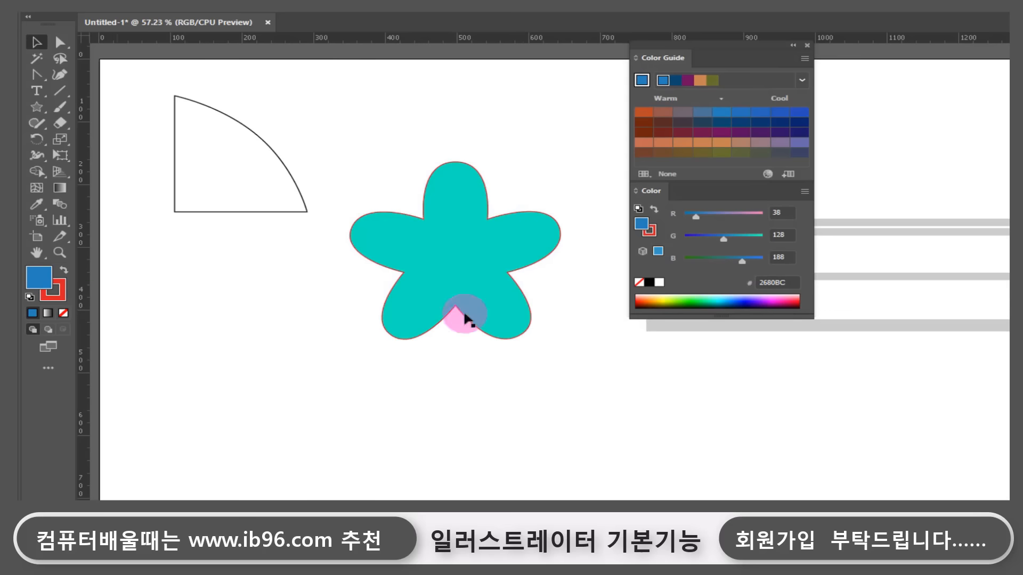
Select the flower and move it up and about 50 px to the left.
drag(546, 360, 391, 185)
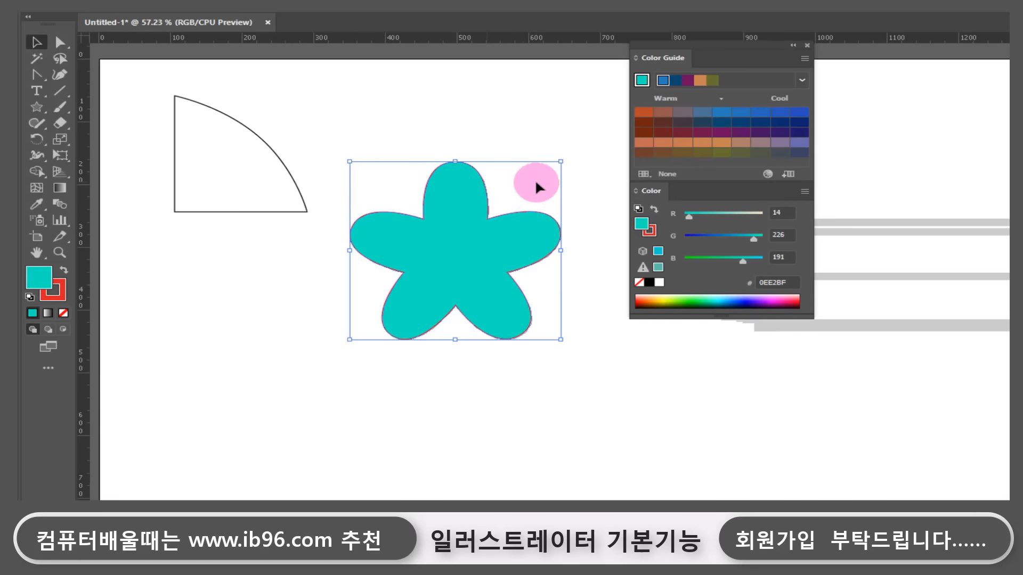
click(433, 338)
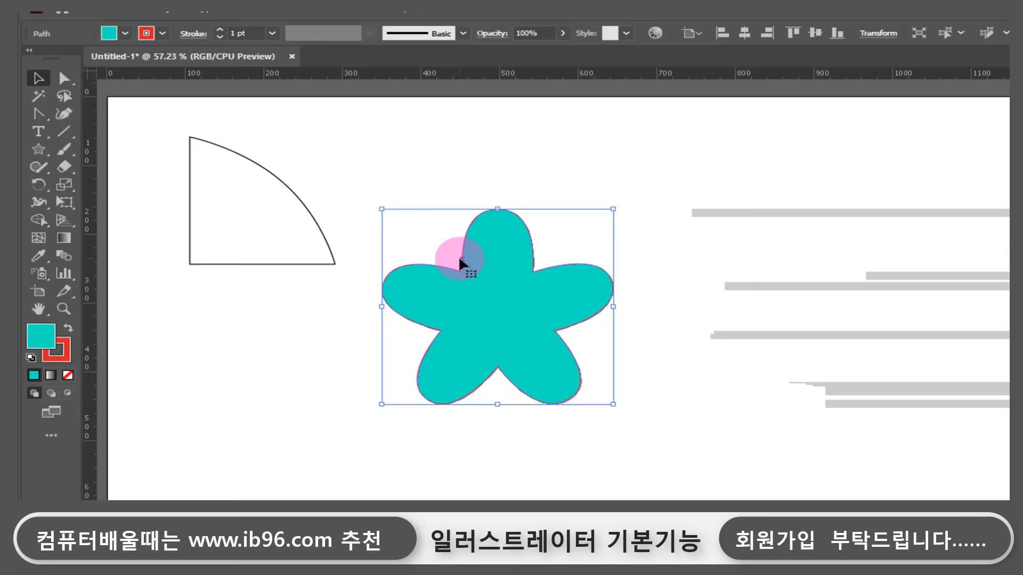
mouse_move(512, 286)
mouse_down()
mouse_move(460, 237)
mouse_move(488, 245)
mouse_move(510, 281)
mouse_up()
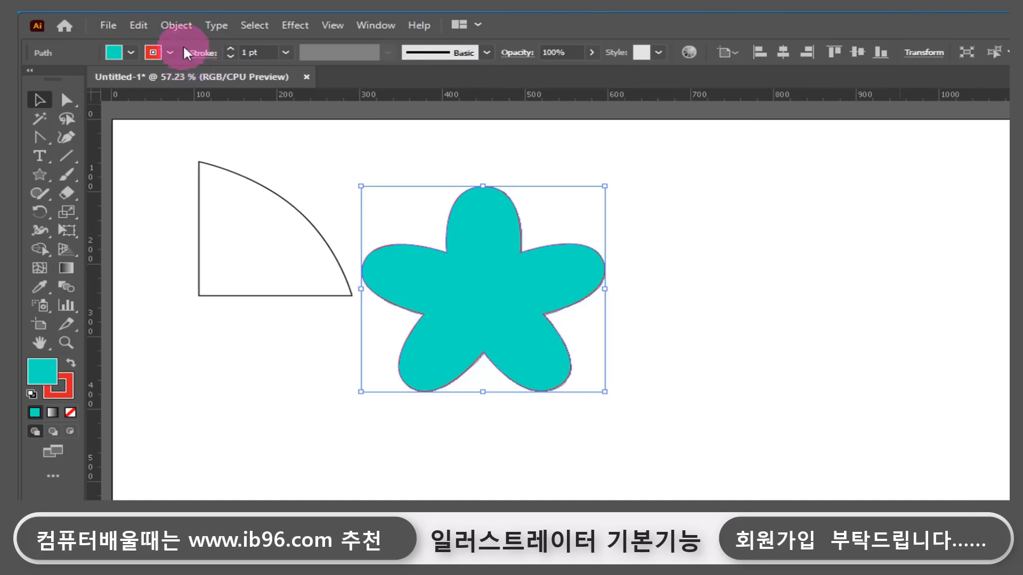
Set the flower's stroke weight to 8 pt and move the flower about 50 px to the right.
click(232, 46)
click(232, 45)
click(232, 45)
click(231, 45)
click(231, 45)
click(232, 46)
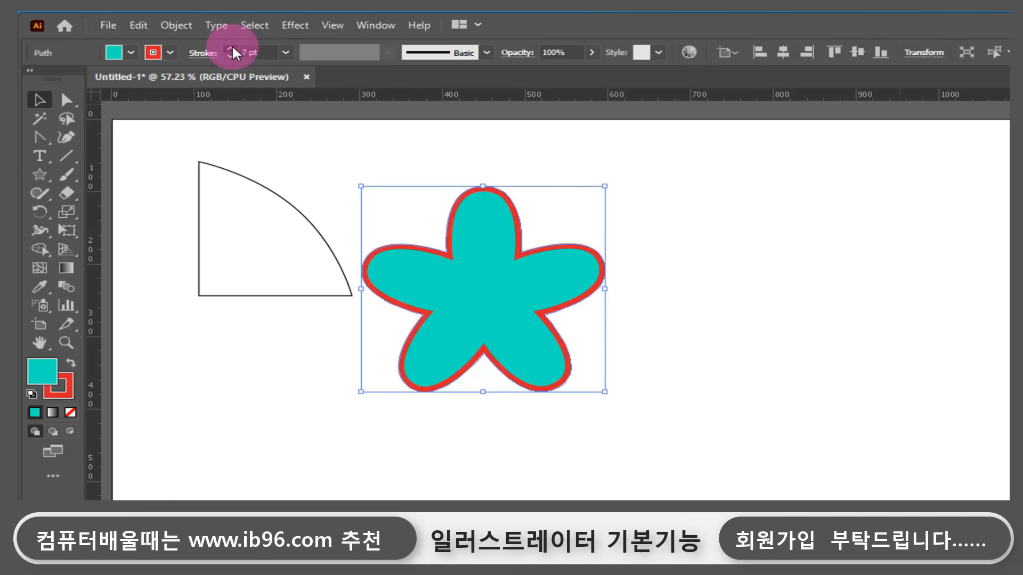
click(232, 46)
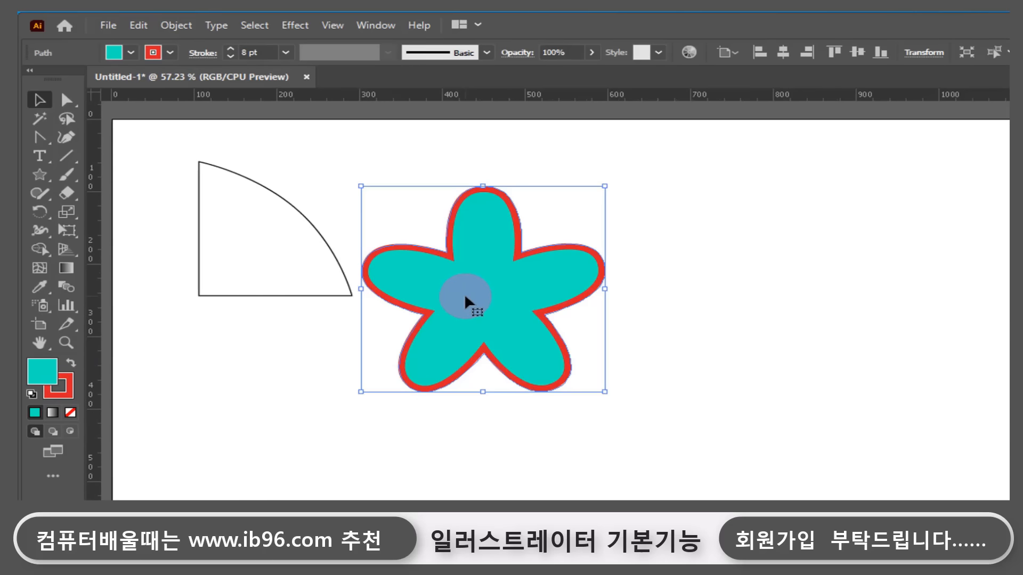
drag(467, 296, 532, 303)
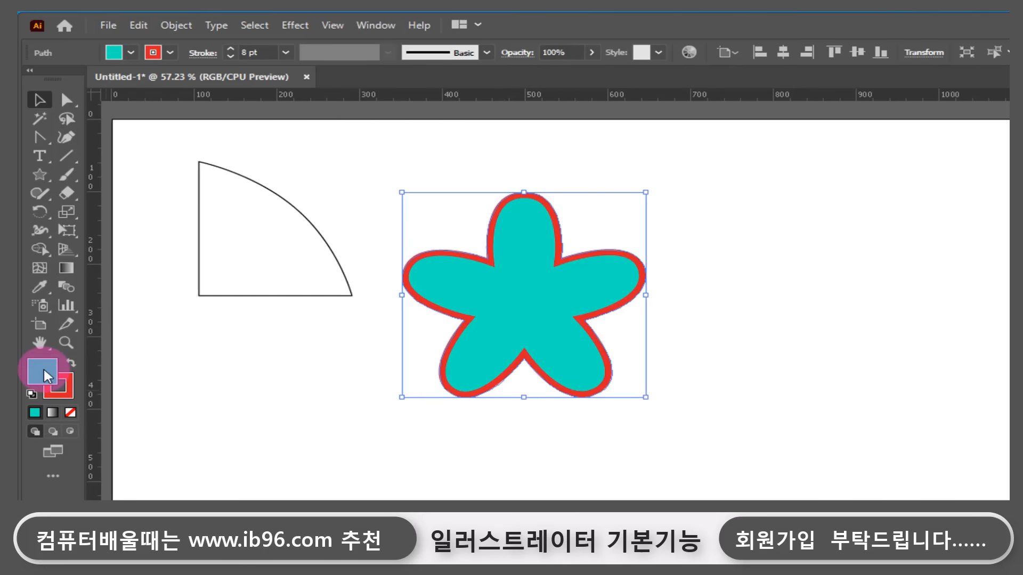
Alternate the active color attribute between the flower's stroke and fill, ending with the stroke active.
click(69, 385)
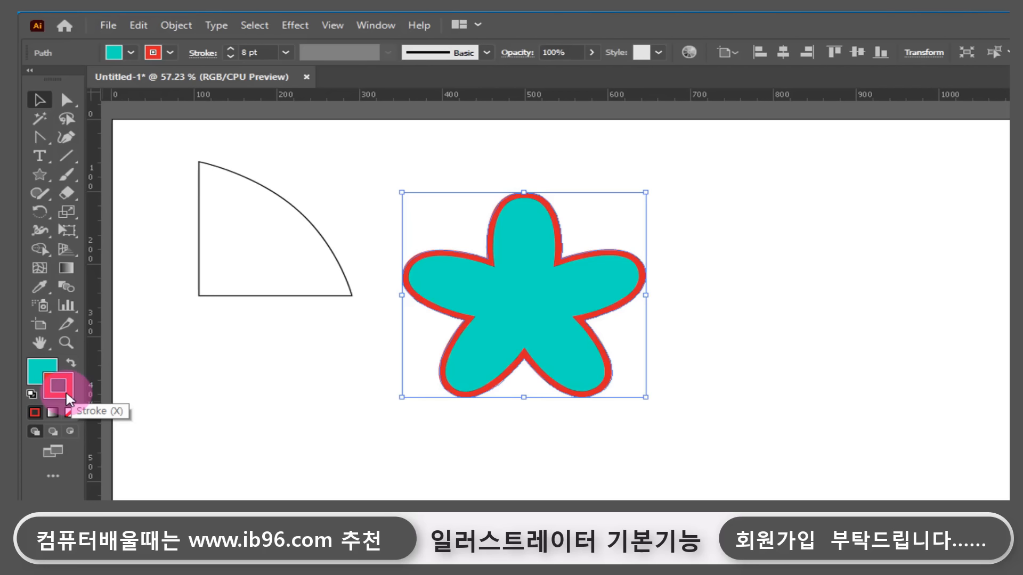
click(40, 365)
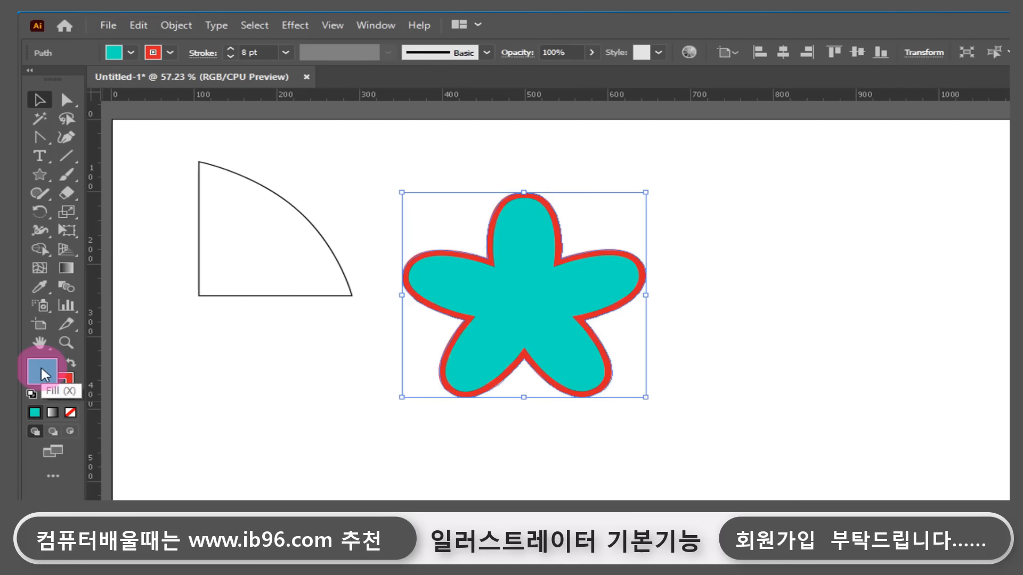
click(65, 388)
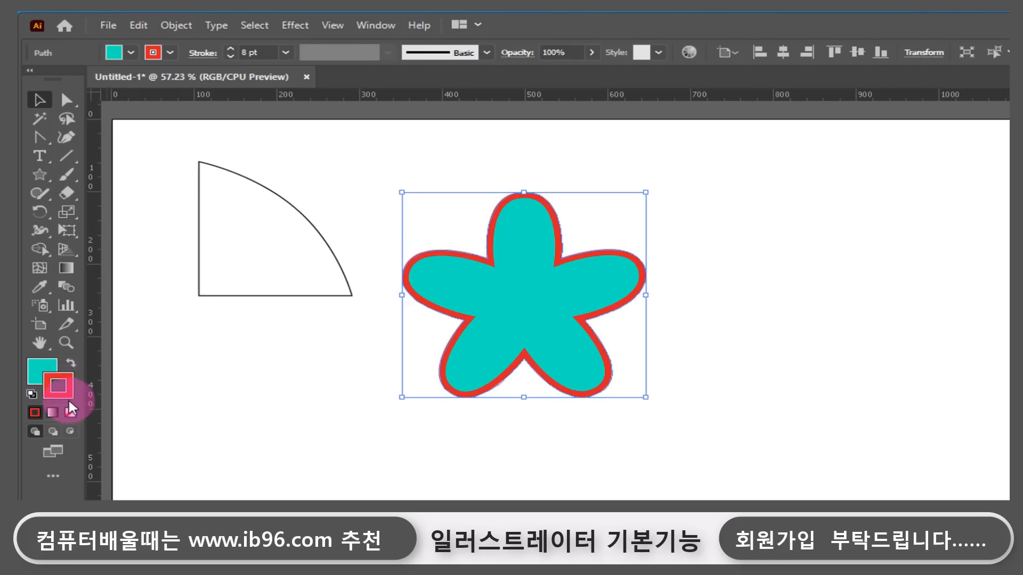
Remove the turquoise fill from the flower shape, keeping its 8 pt red stroke.
click(35, 375)
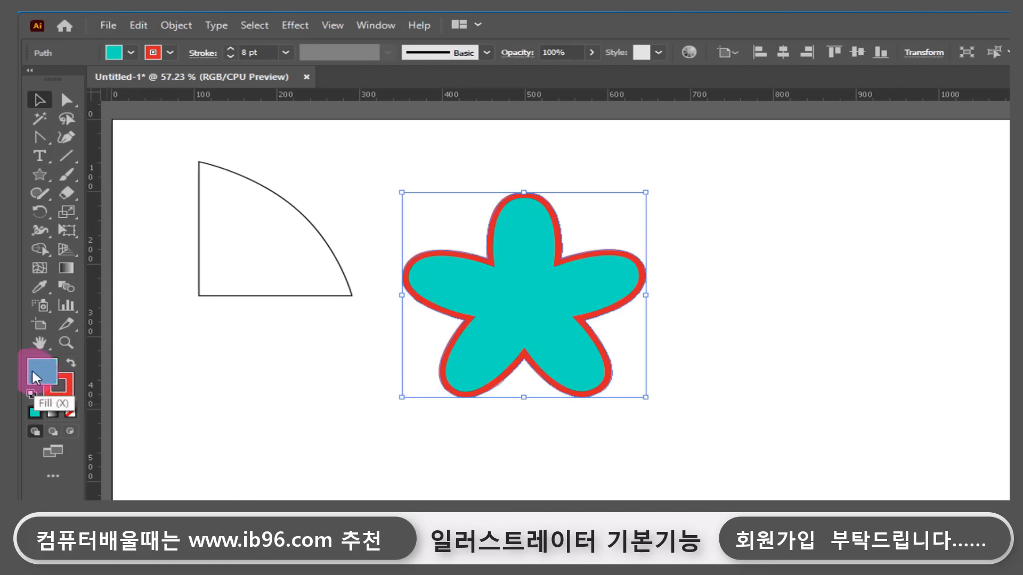
click(51, 379)
click(71, 412)
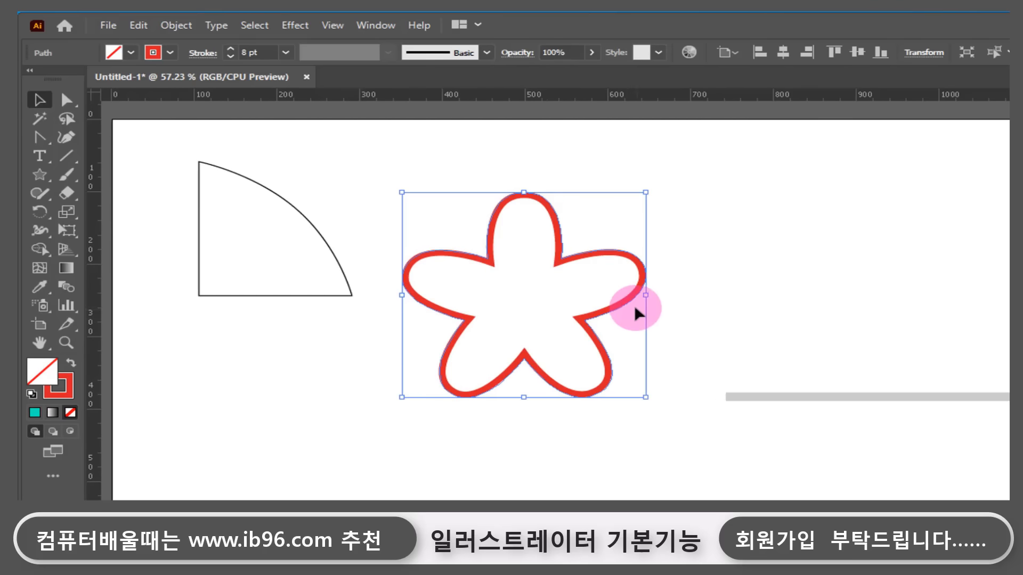
Move the unfilled flower over the quarter-circle shape, deselect it, and move it back clear of that shape.
drag(622, 298, 457, 316)
click(542, 379)
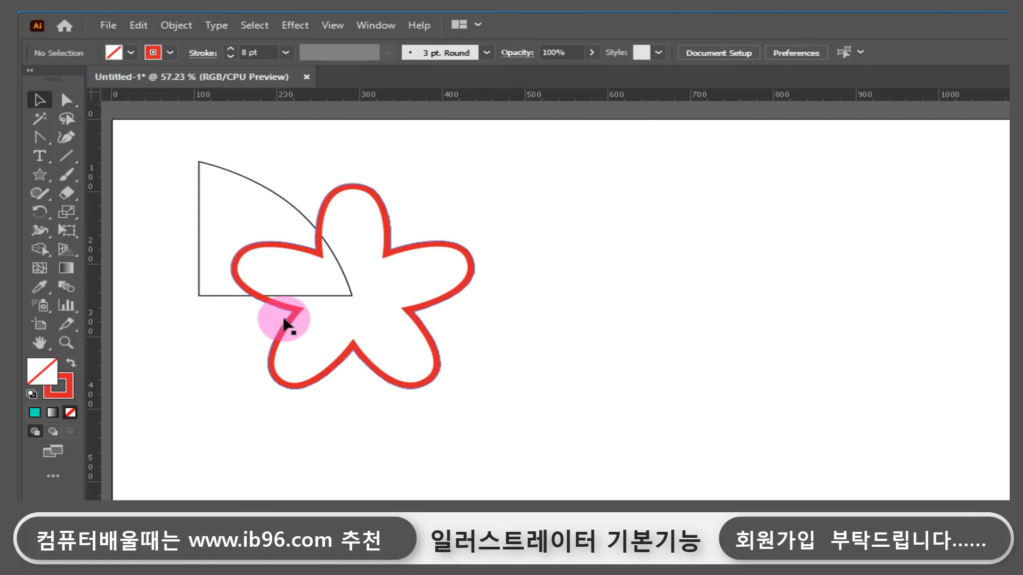
drag(285, 315, 522, 290)
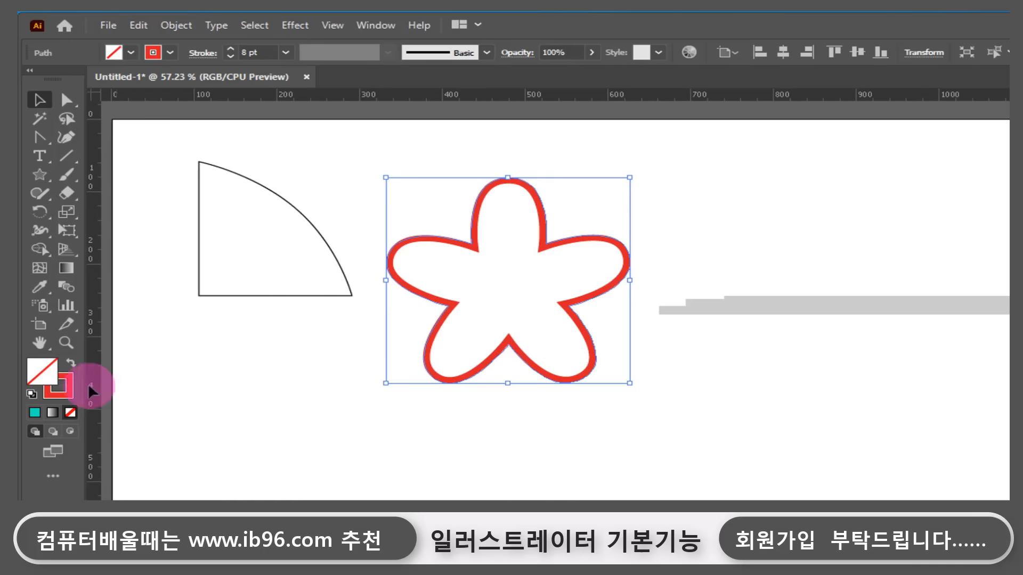
Restore the flower's turquoise fill and move it over the quarter-circle shape.
click(35, 413)
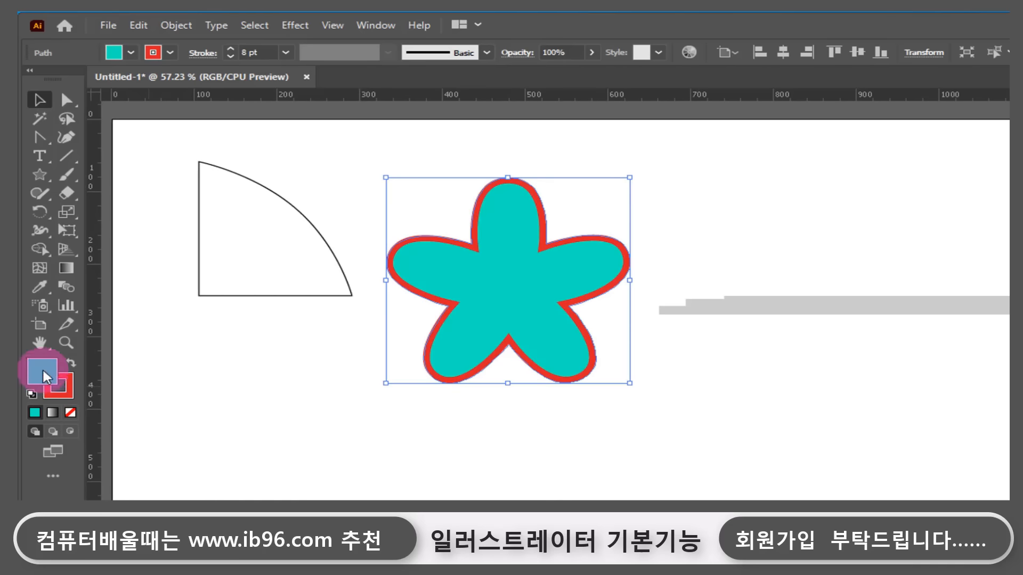
drag(529, 315, 392, 326)
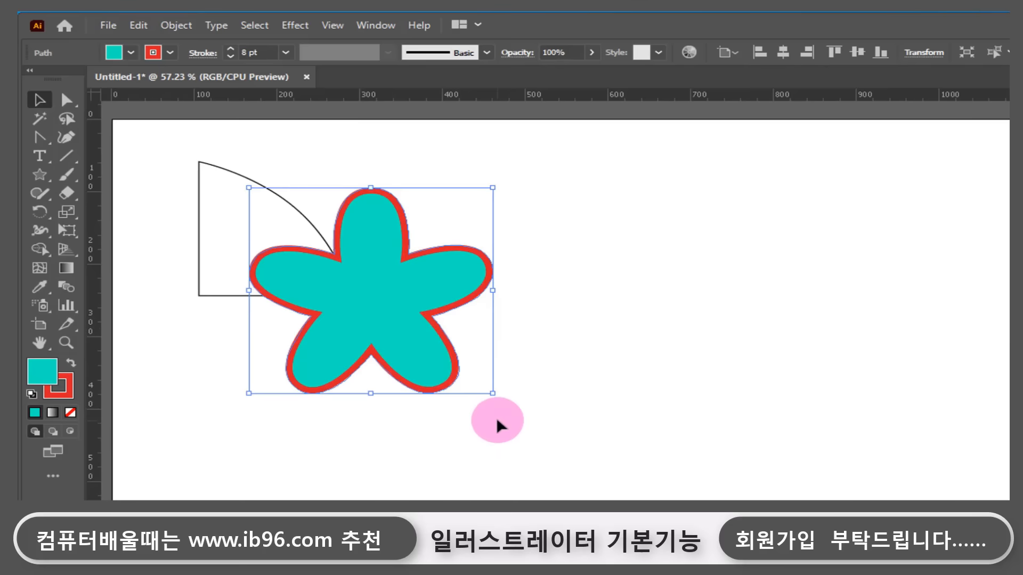
click(497, 417)
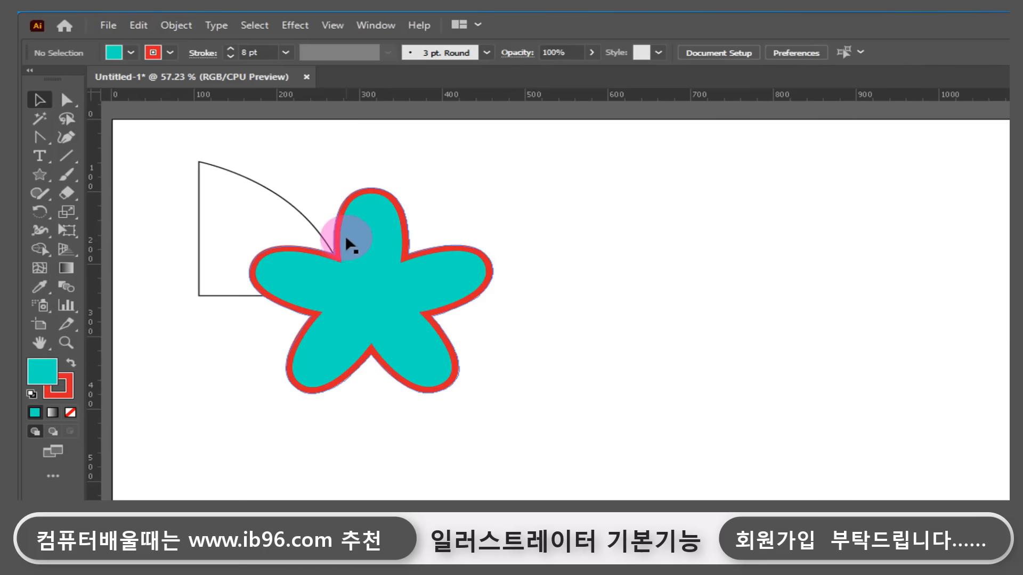
Remove the red stroke from the turquoise flower and deselect it.
click(334, 311)
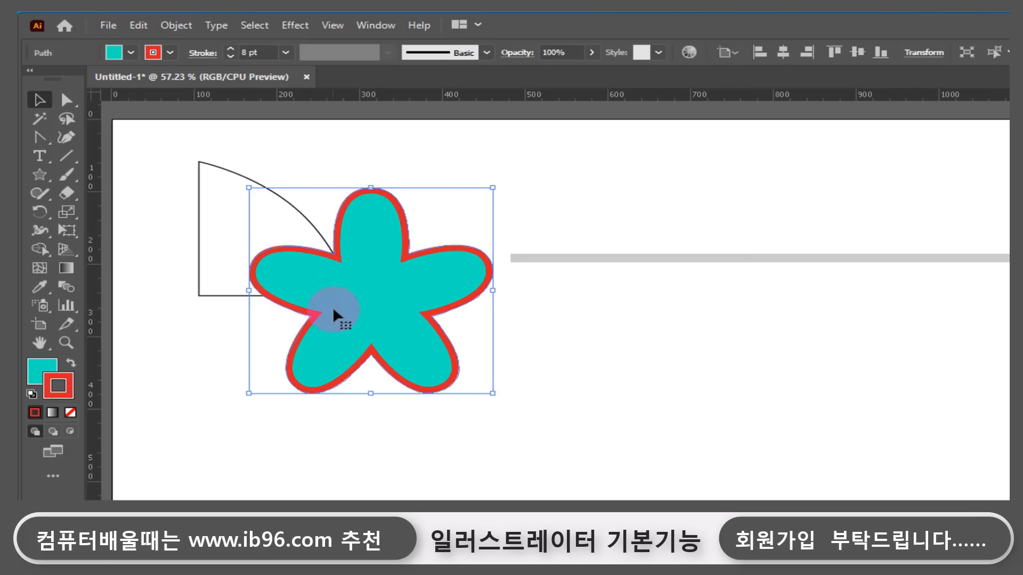
click(71, 412)
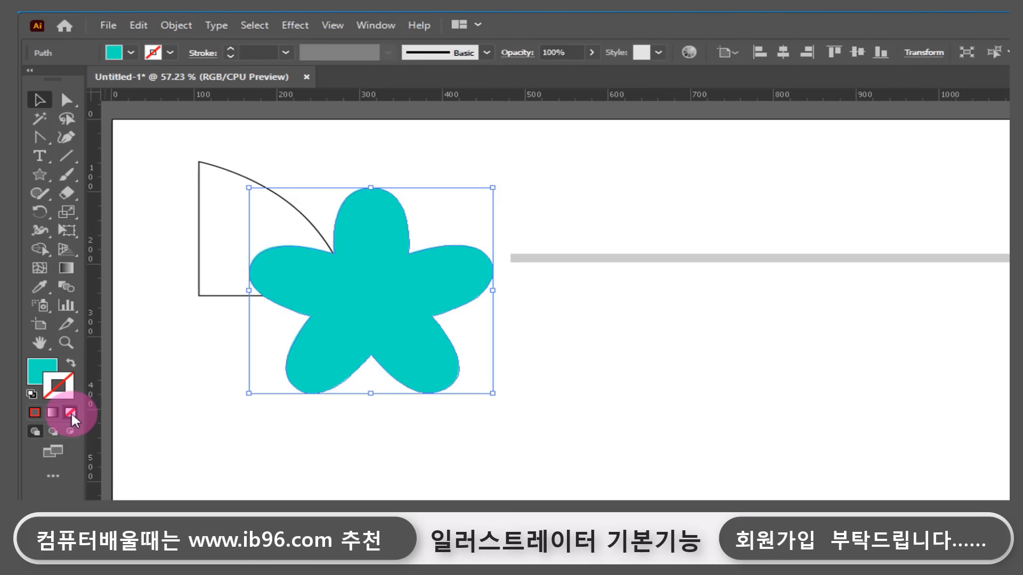
click(486, 455)
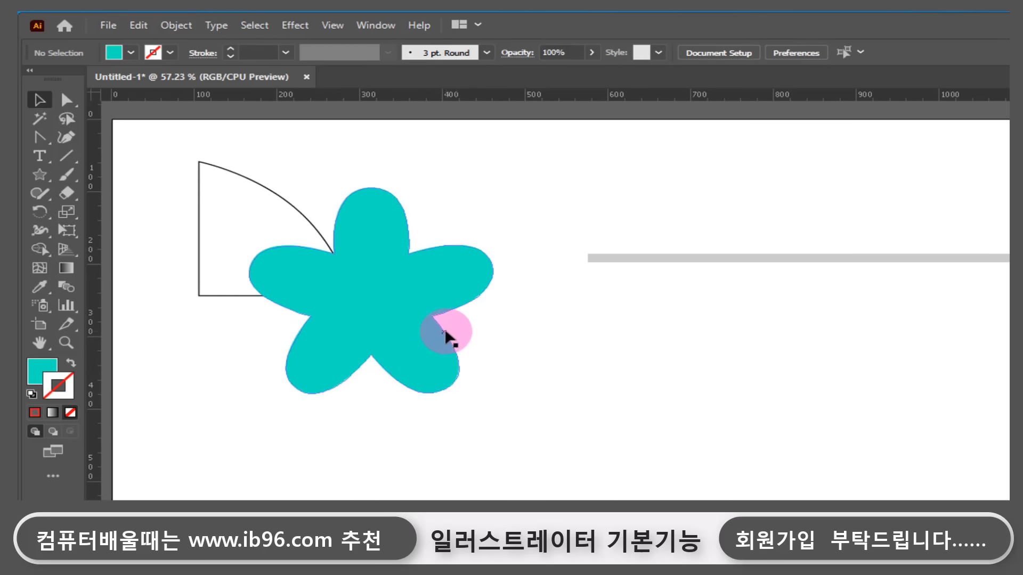
Delete both the flower and the quarter-circle shape from the artboard.
drag(556, 175, 215, 313)
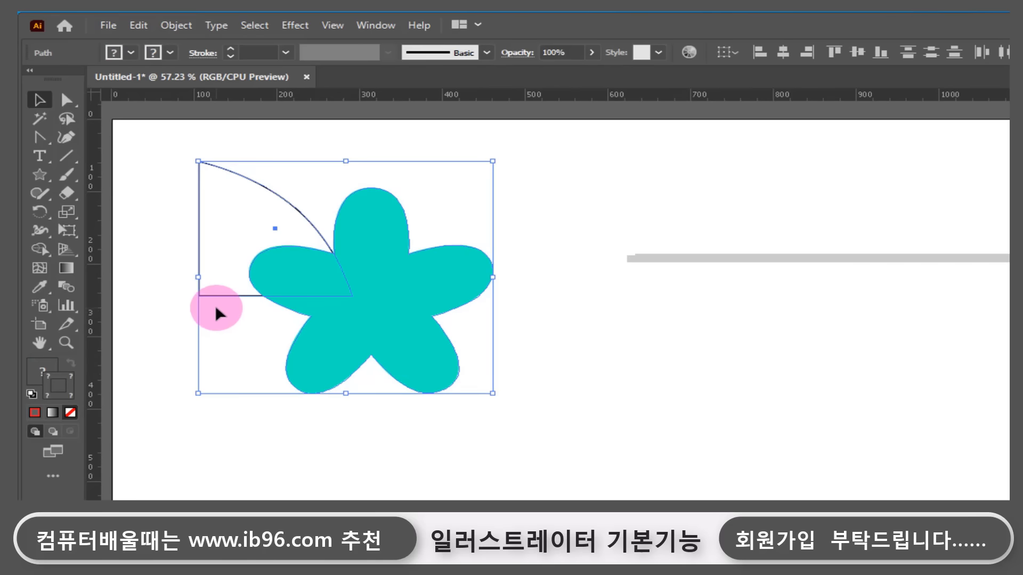
key(Delete)
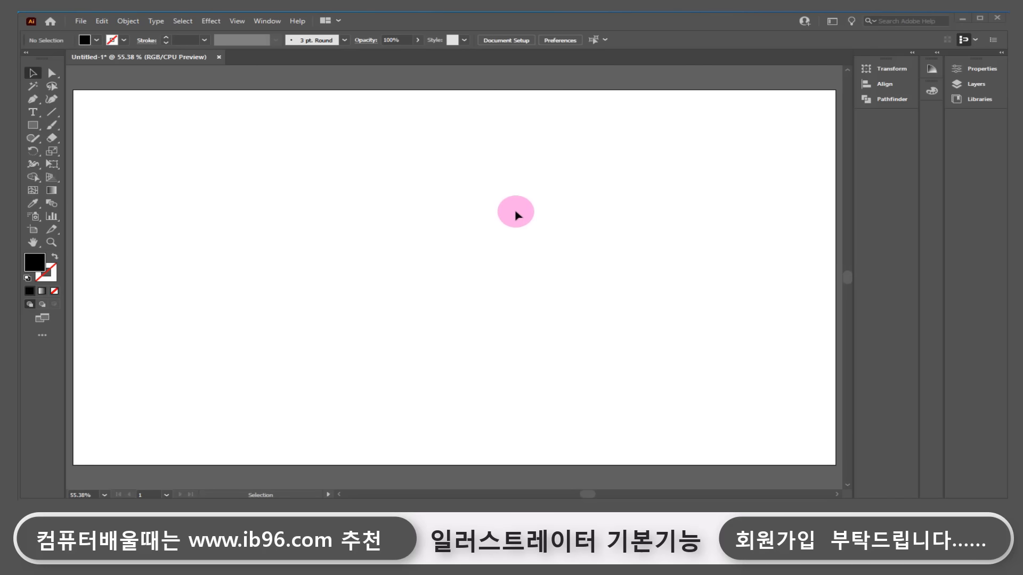
Draw a black rectangle without a stroke in the upper middle of the empty artboard.
key(m)
drag(463, 276, 304, 167)
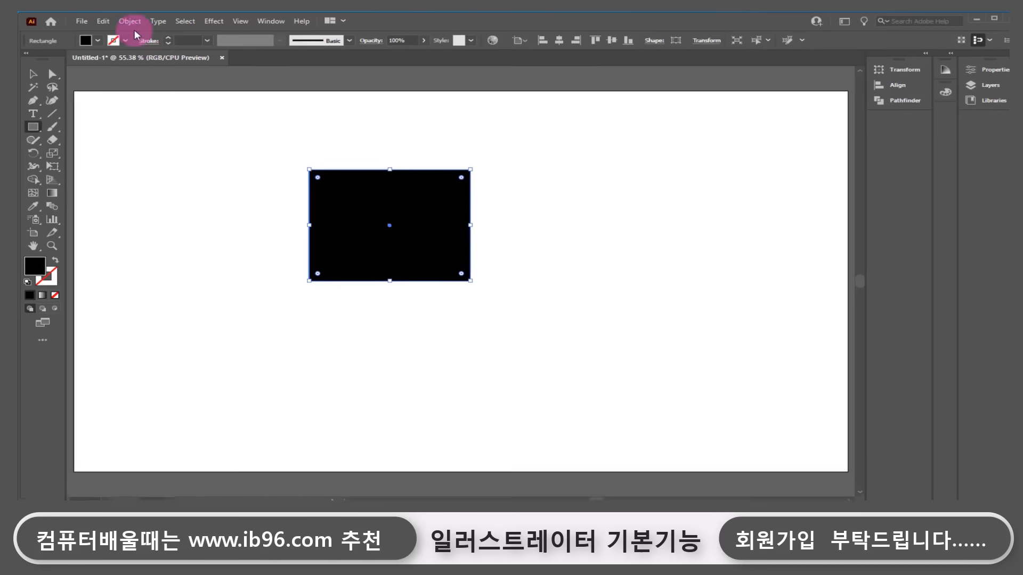
click(130, 21)
mouse_move(155, 49)
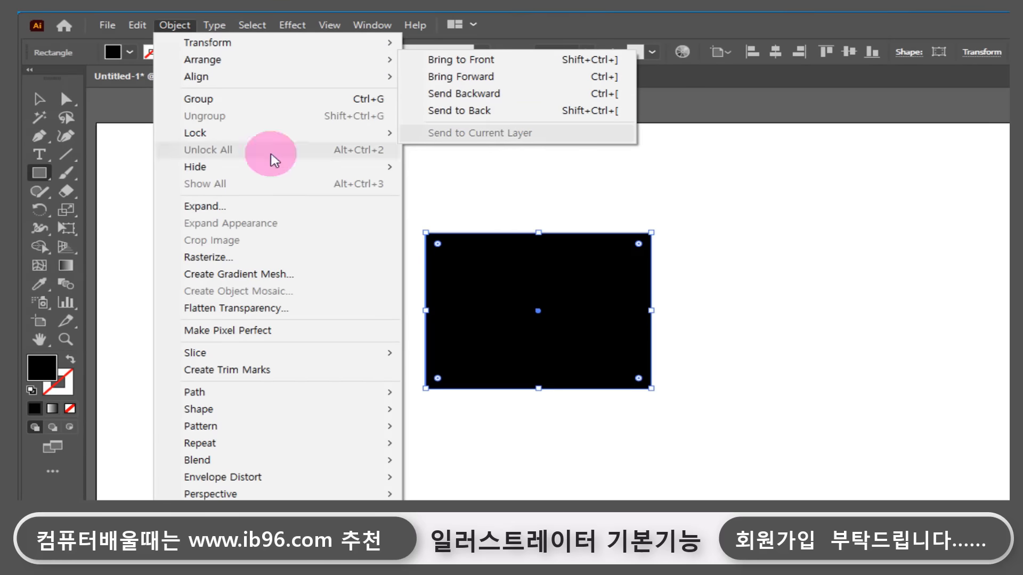
click(41, 99)
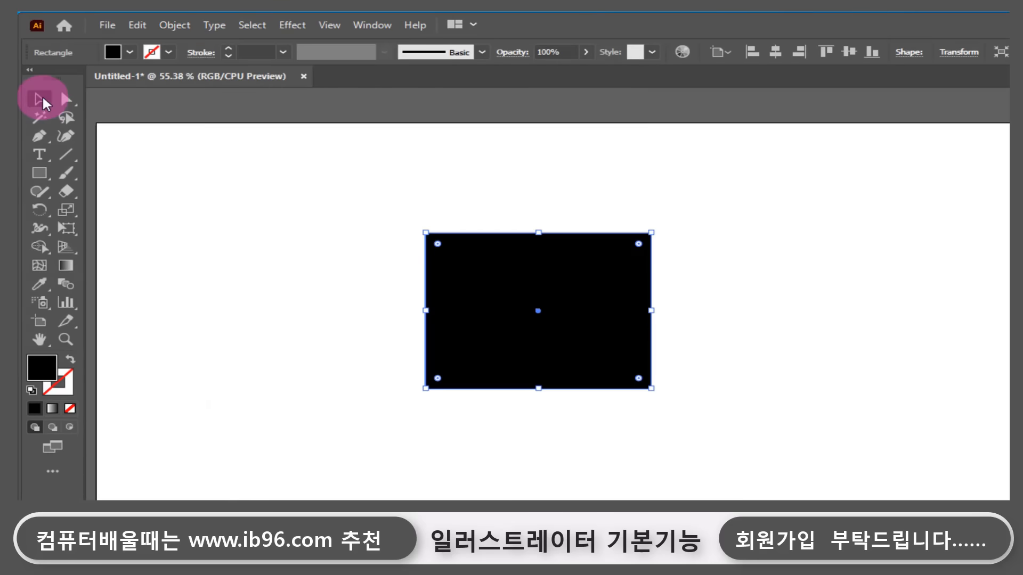
Draw two more black rectangles overlapping the first, one at its lower left and a larger one at its lower right.
click(36, 174)
drag(364, 287, 531, 433)
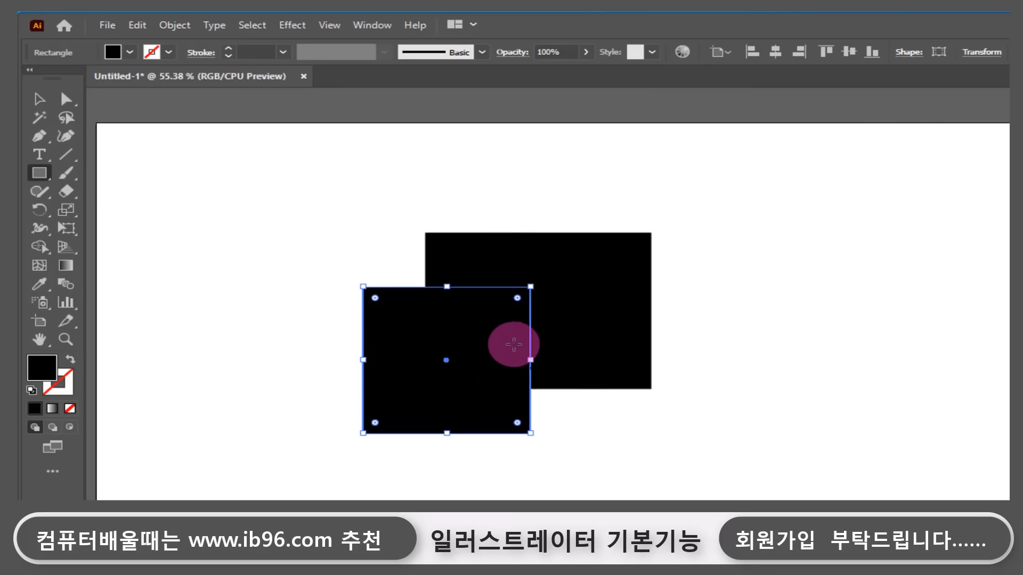
drag(484, 322, 768, 506)
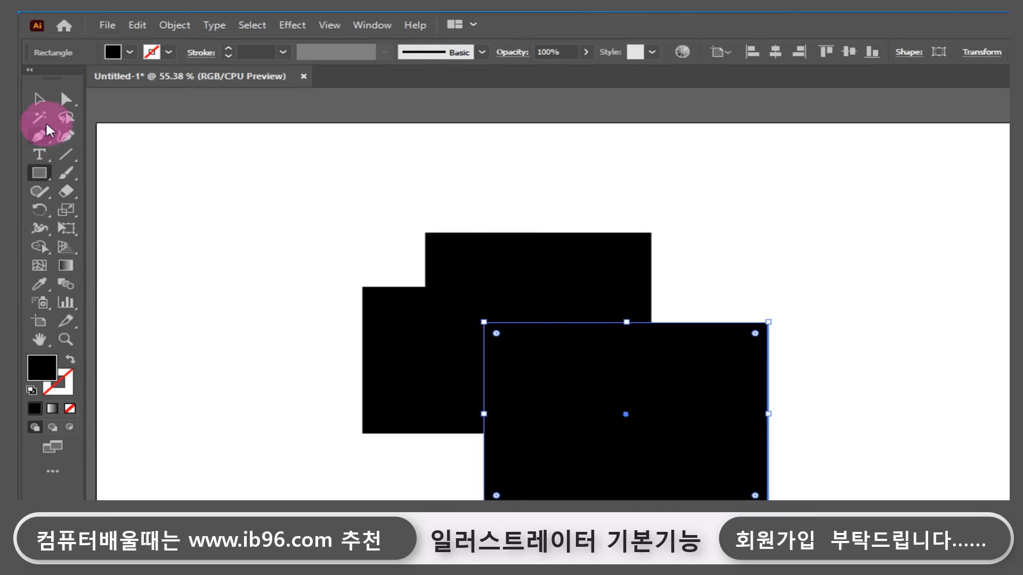
Fill the large front rectangle with a bright red using the Color Picker.
click(36, 98)
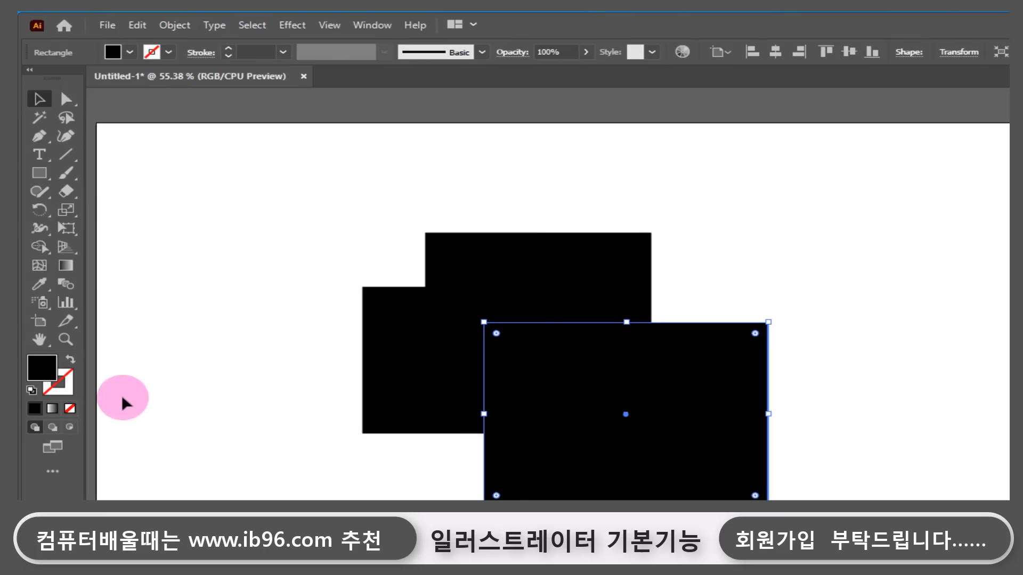
double_click(47, 377)
click(612, 205)
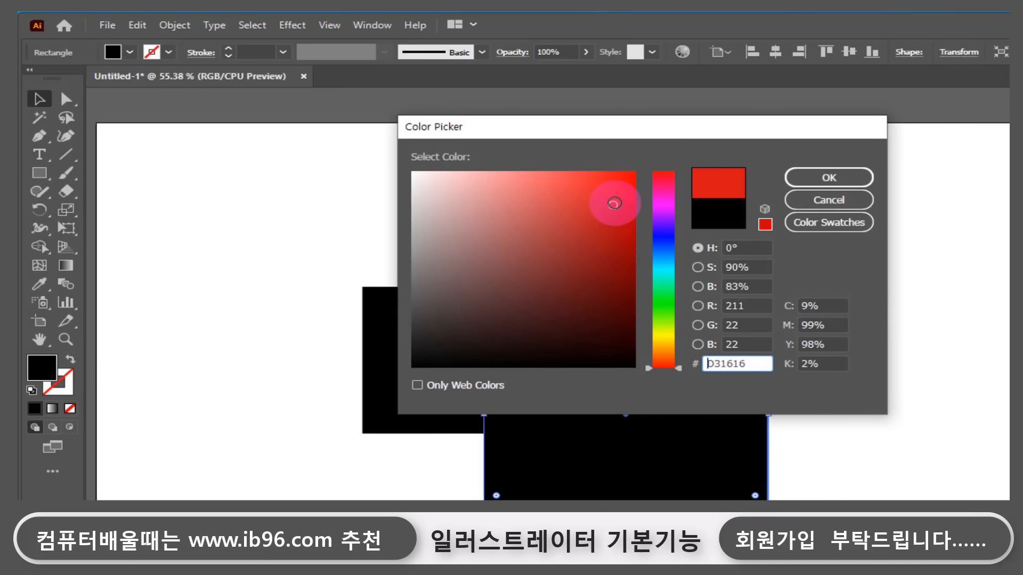
click(826, 184)
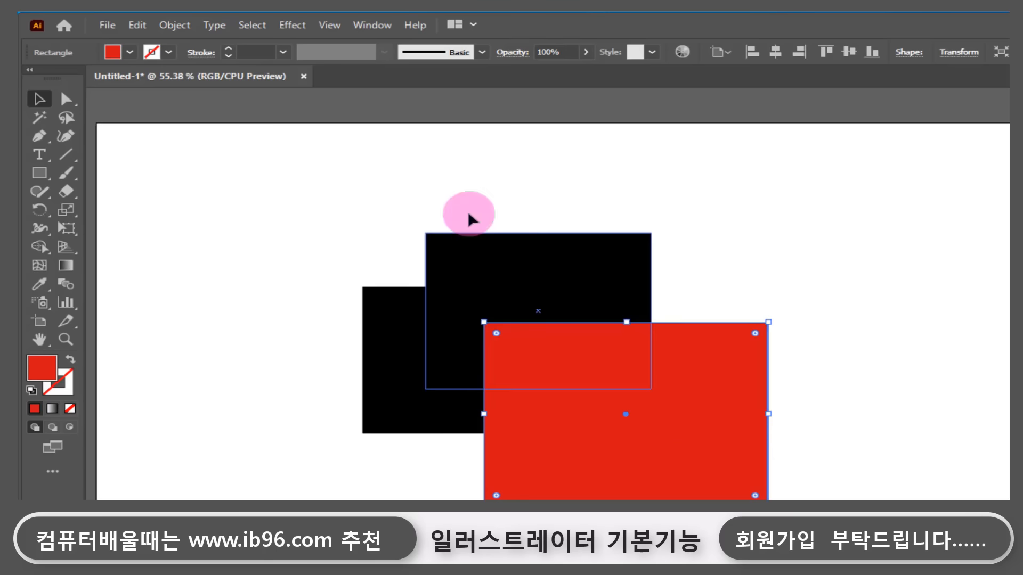
Show the Swatches panel, place it beside the rectangles, and enlarge it so that all swatches fit.
click(369, 25)
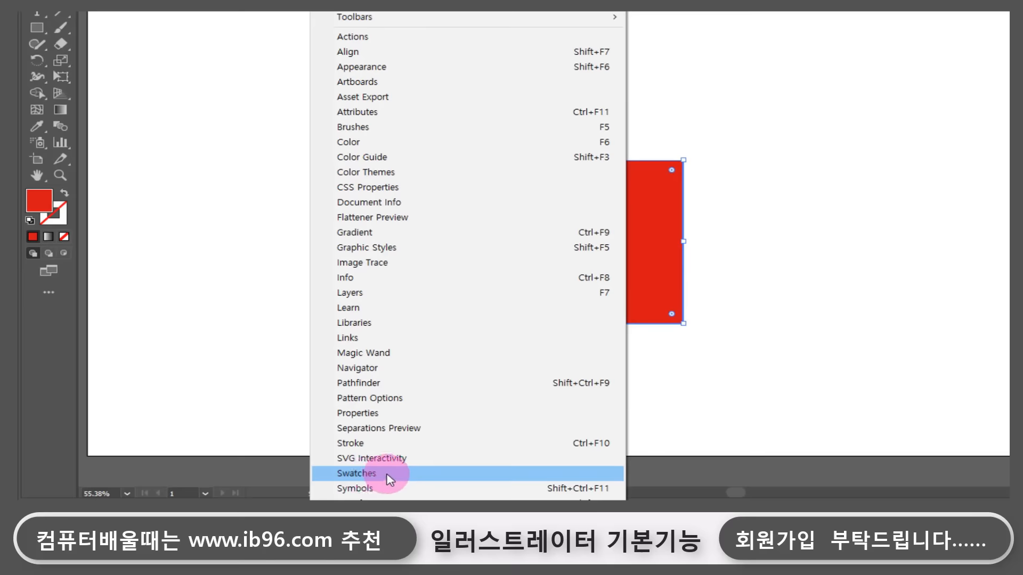
click(388, 475)
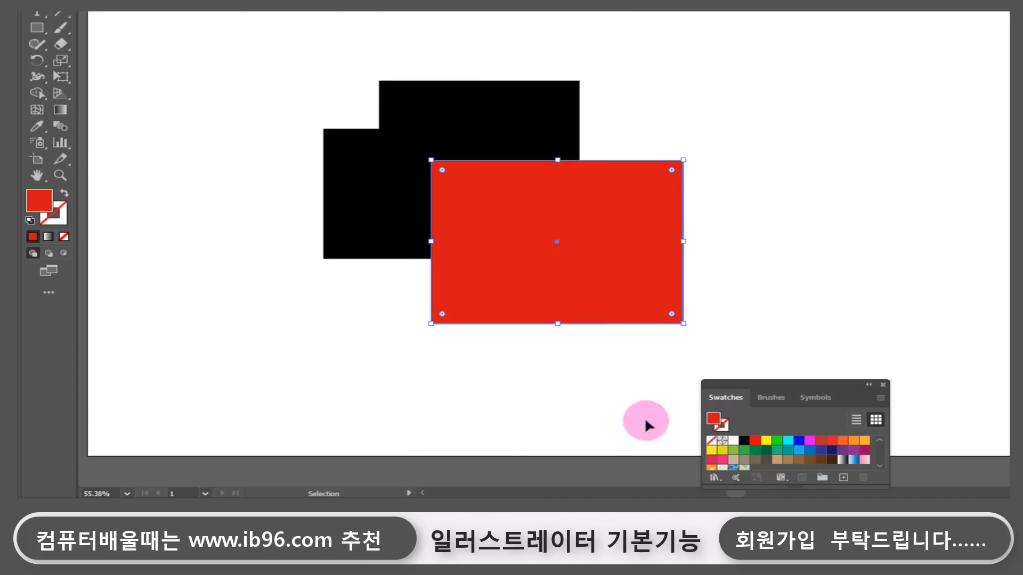
drag(780, 393, 867, 64)
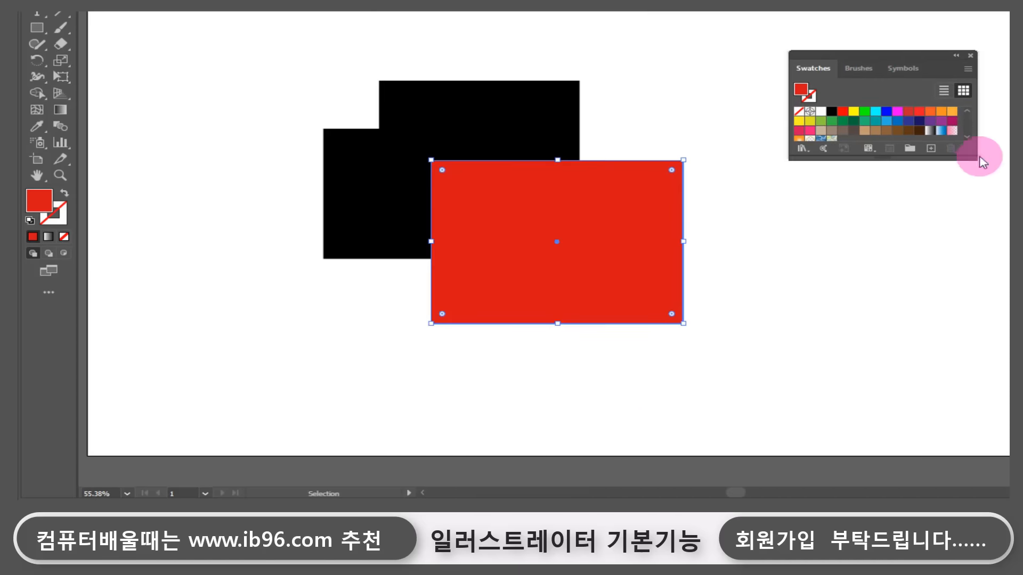
drag(972, 158, 989, 291)
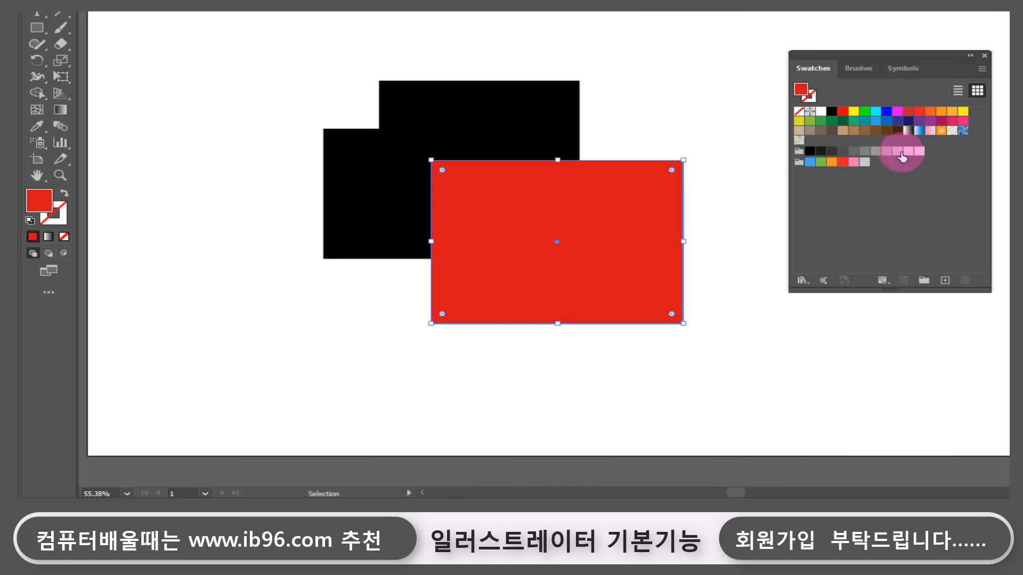
drag(939, 158, 838, 121)
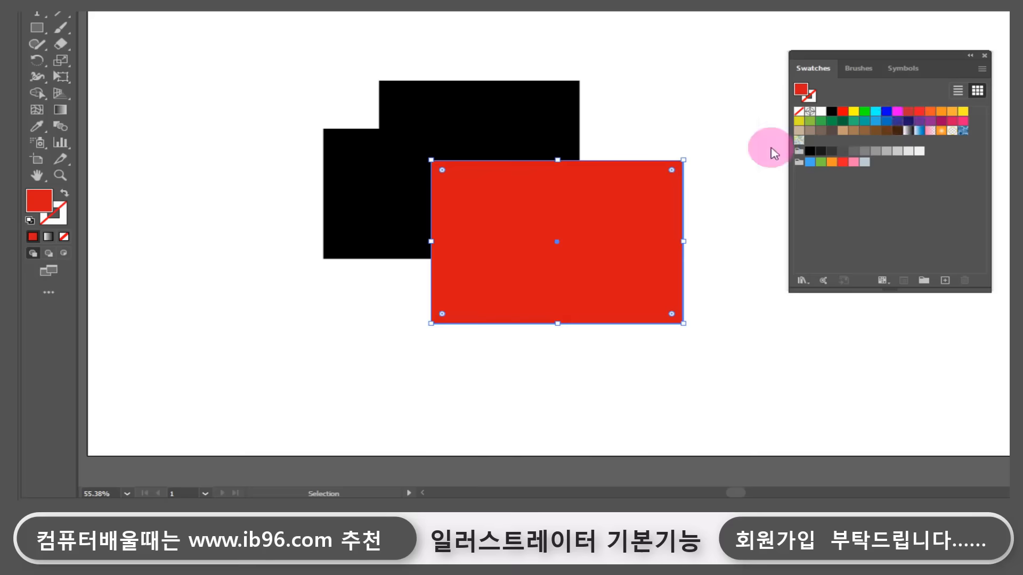
Fill the lower-left black rectangle with the dark green swatch, and check that colour in the Color Picker without changing it.
click(404, 164)
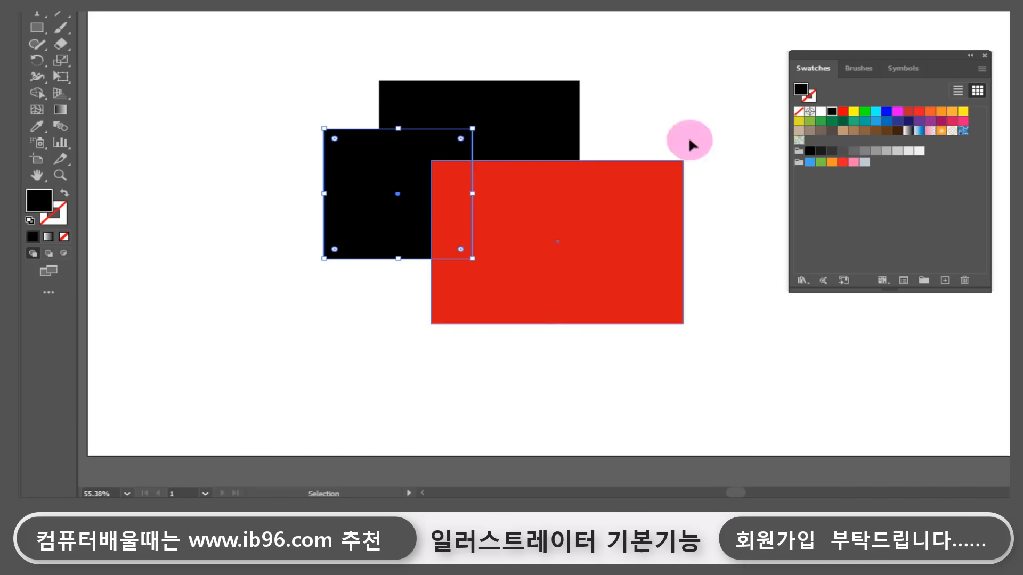
click(842, 120)
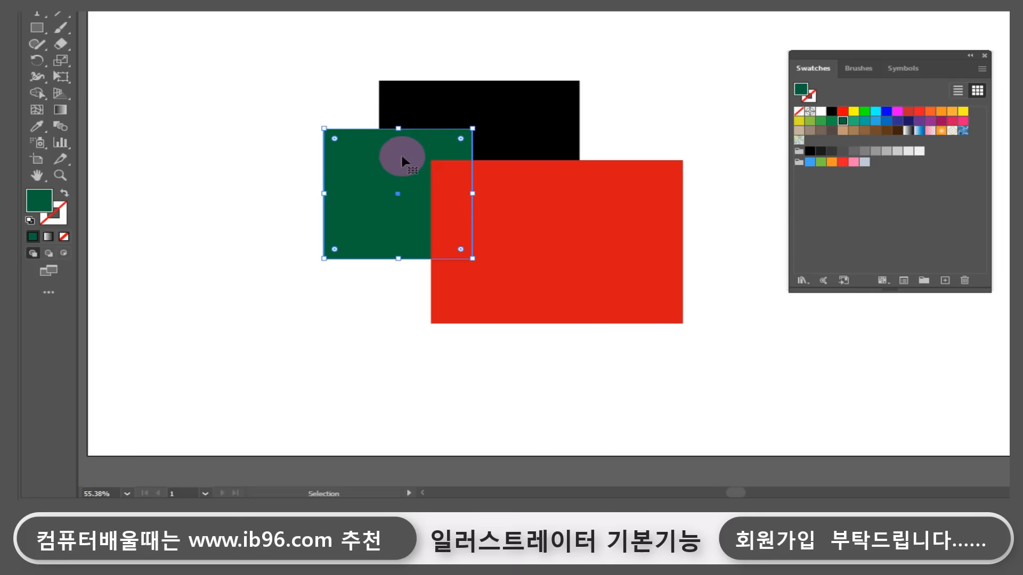
double_click(44, 204)
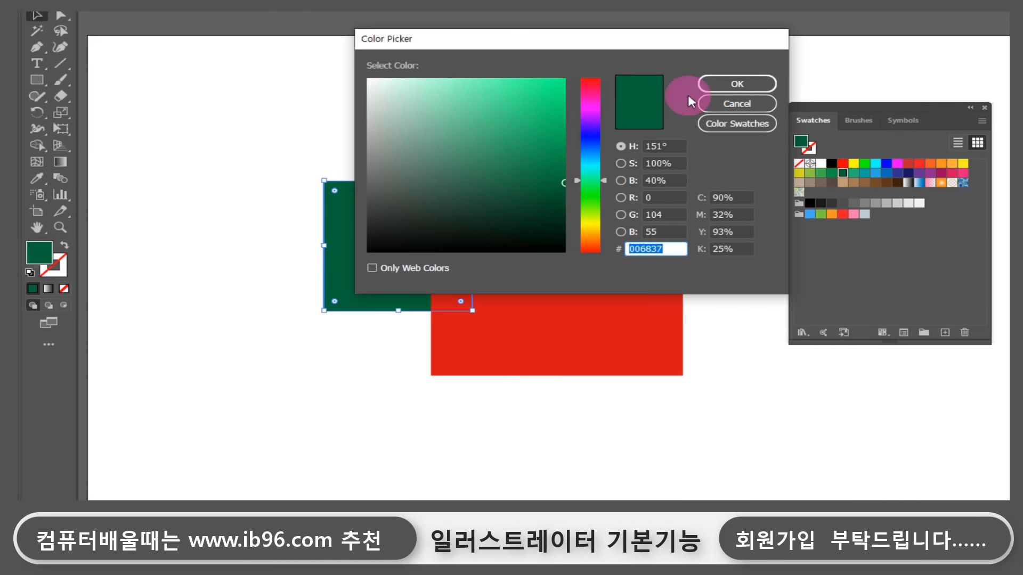
click(737, 104)
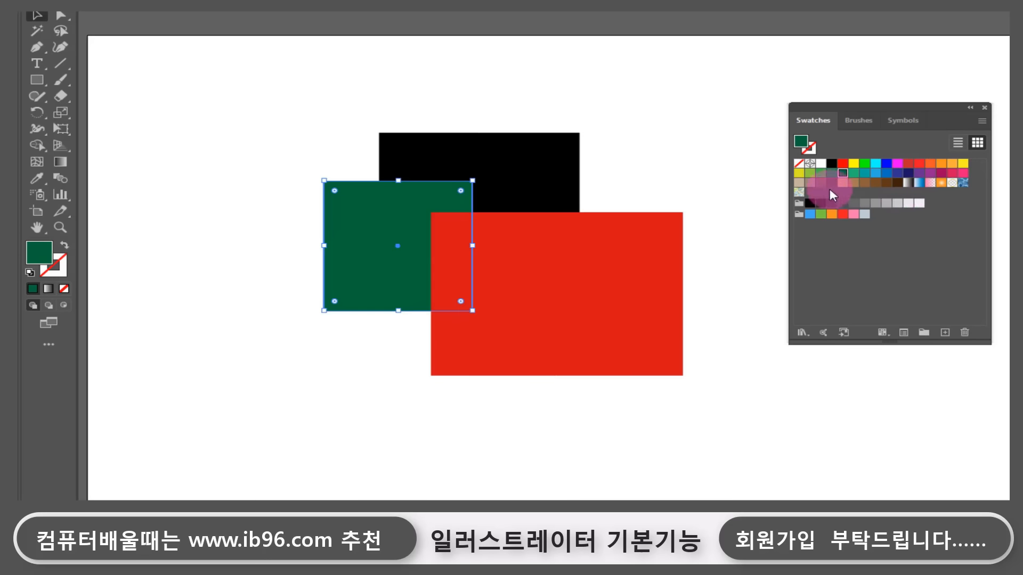
Fill the remaining black rectangle at the back with the cyan swatch and deselect it.
click(537, 168)
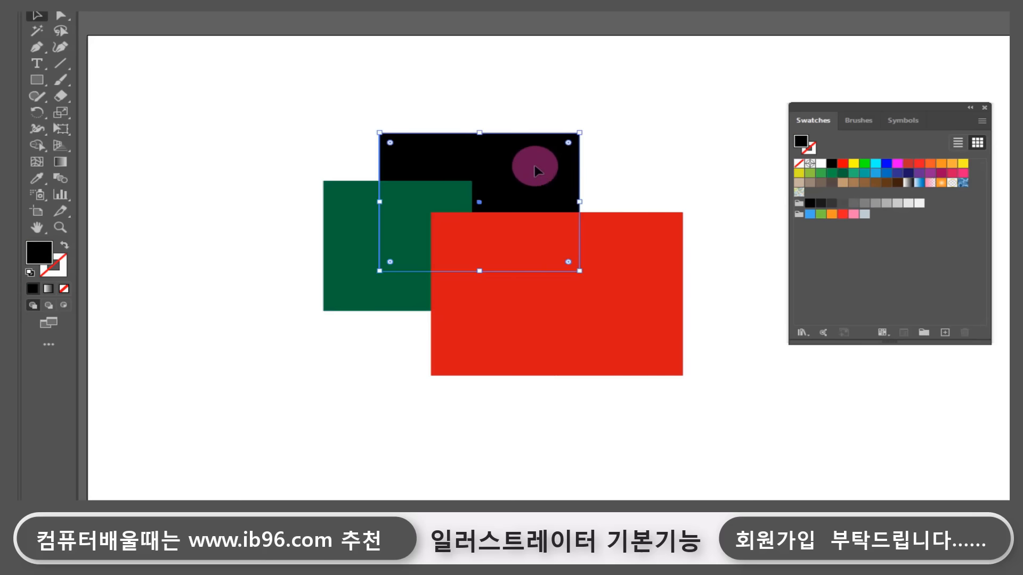
click(874, 165)
click(639, 172)
Move the red rectangle slightly left so that it covers more of the green rectangle.
click(660, 257)
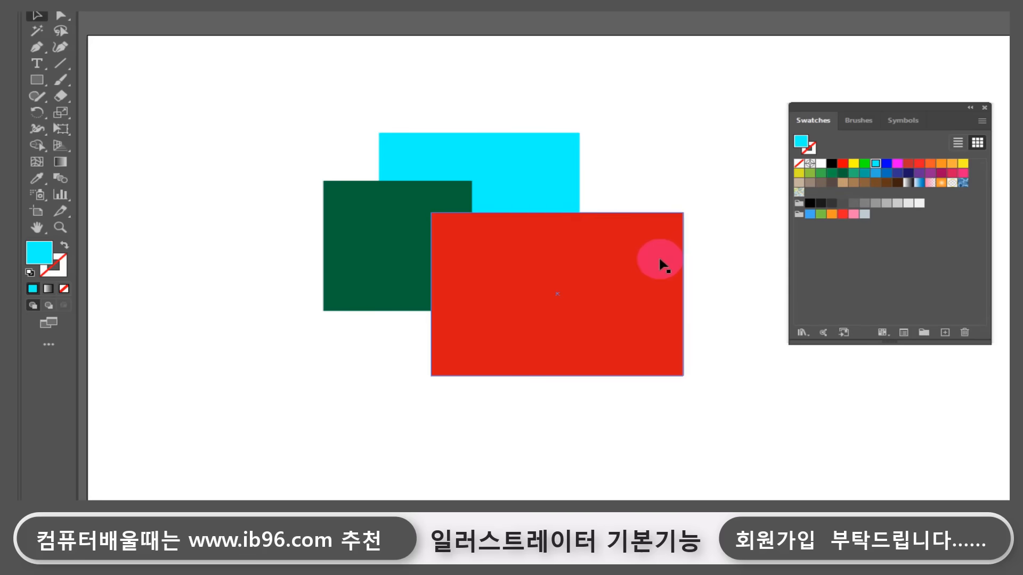
drag(585, 302, 548, 308)
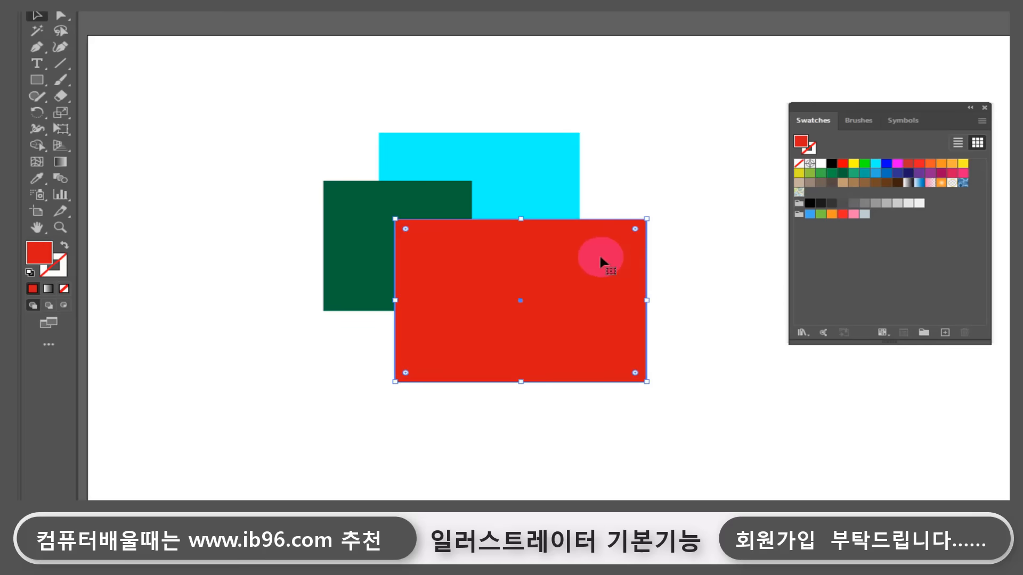
Select the cyan, red and green rectangles in turn to examine their stacking order, ending with the green one selected.
click(528, 168)
click(445, 197)
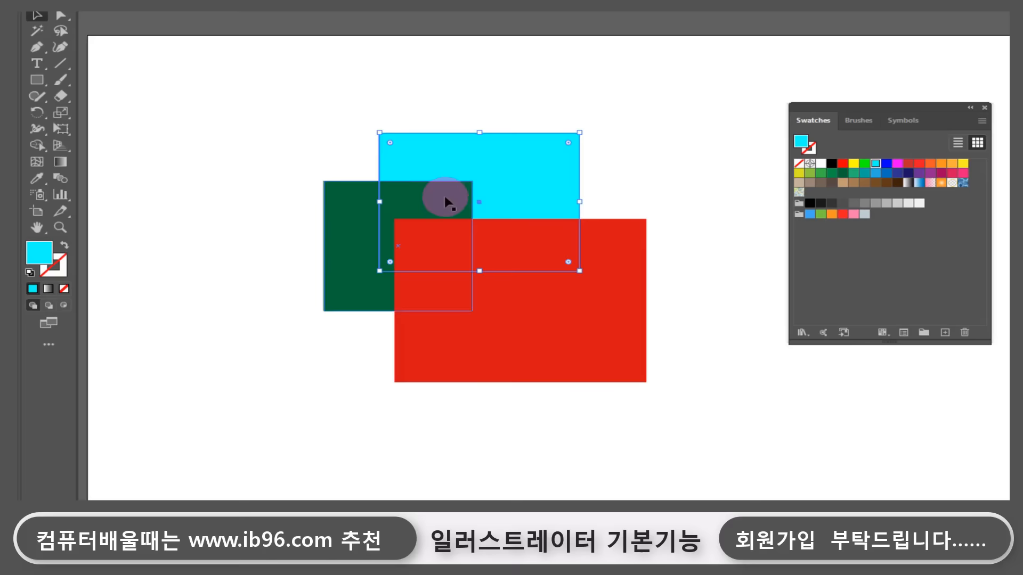
click(570, 268)
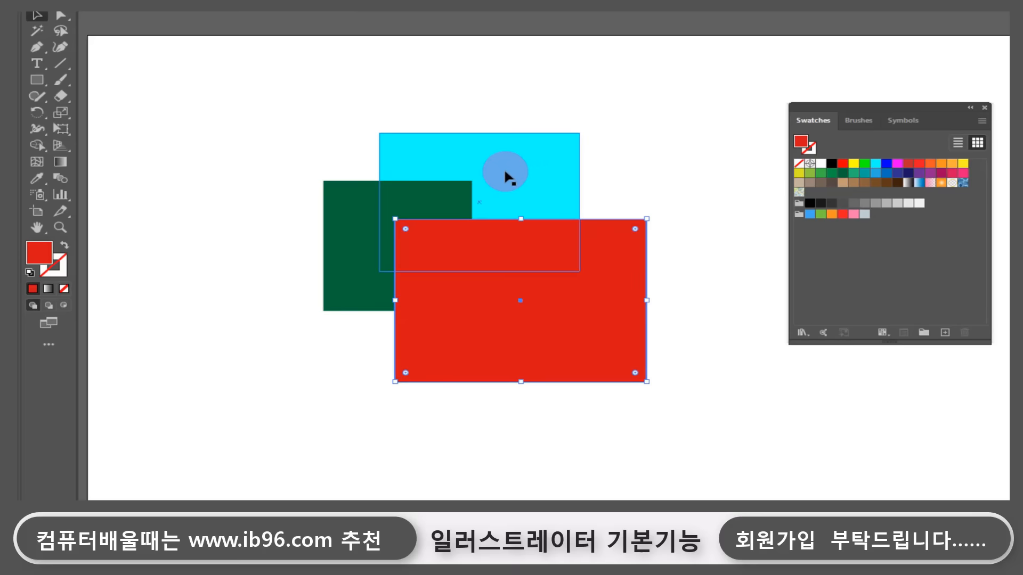
click(445, 198)
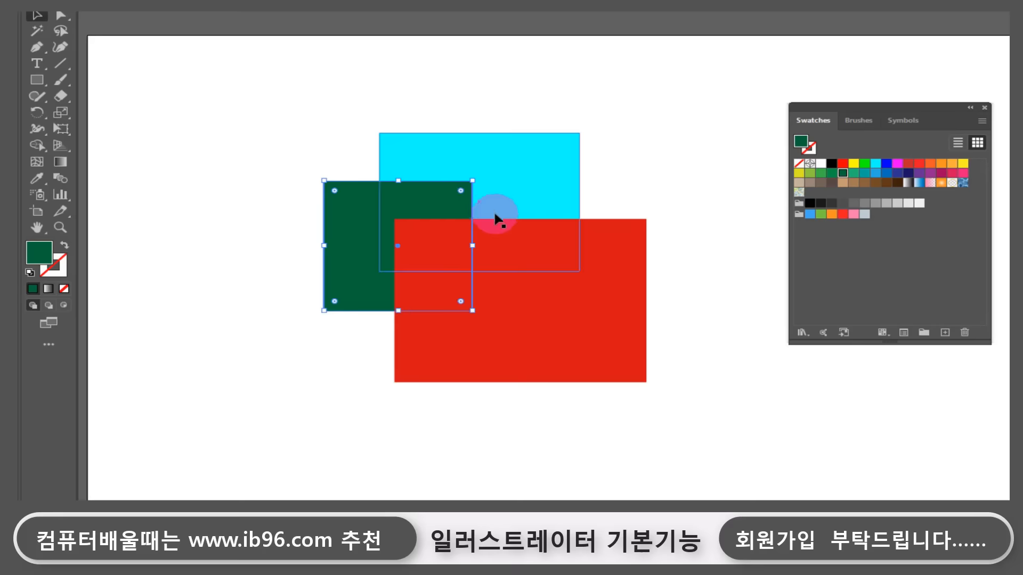
Compare how the red, cyan and green rectangles overlap by selecting each one in turn, ending with the green one.
click(532, 270)
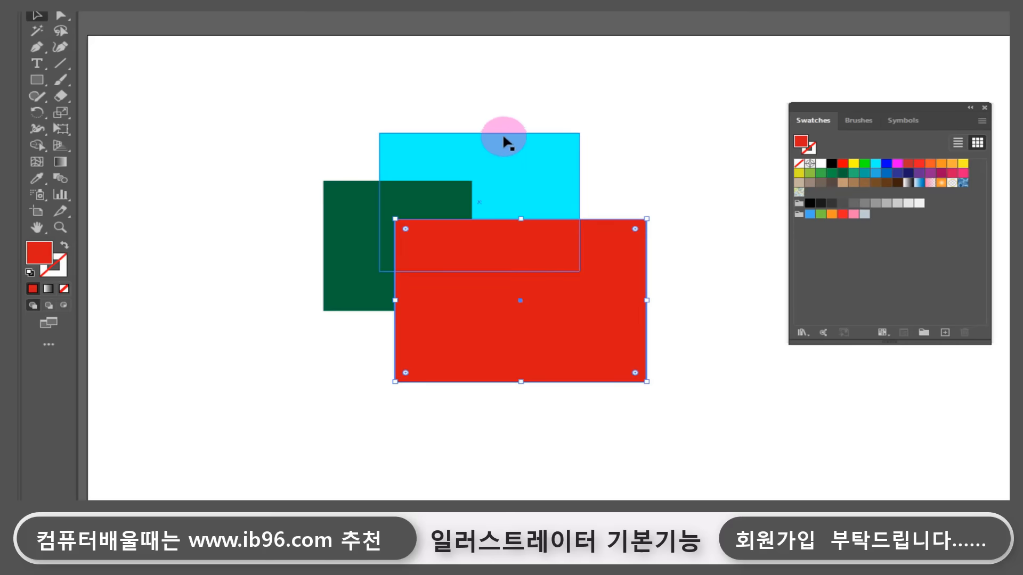
click(524, 155)
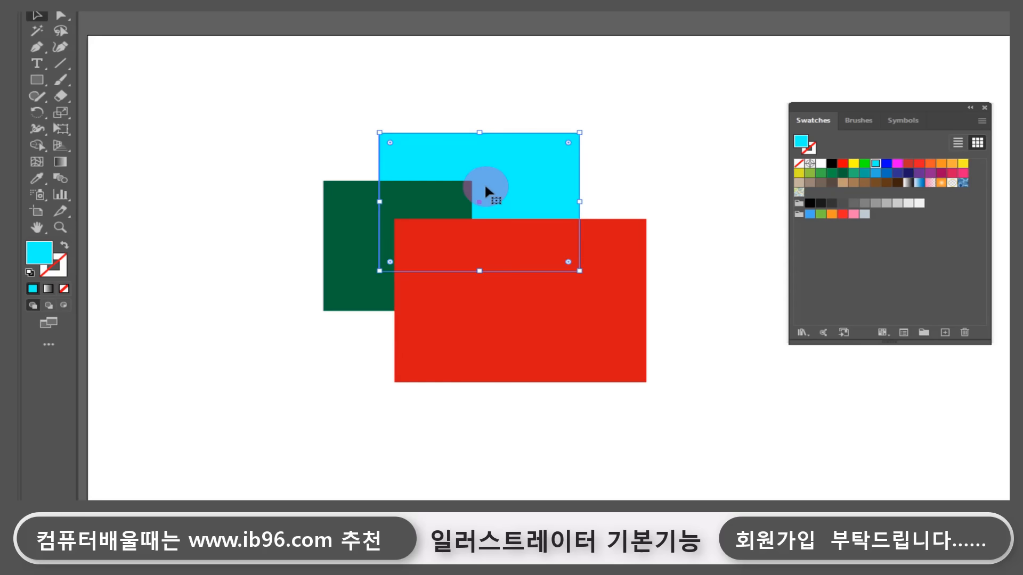
click(452, 192)
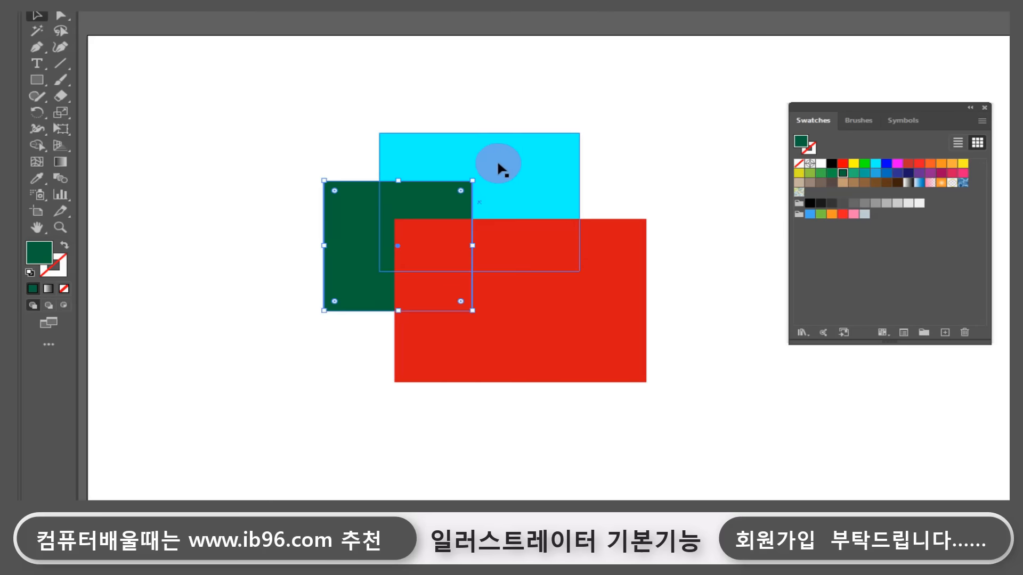
Shift the red rectangle further left over the green one, and nudge the green rectangle slightly left.
drag(517, 257, 496, 256)
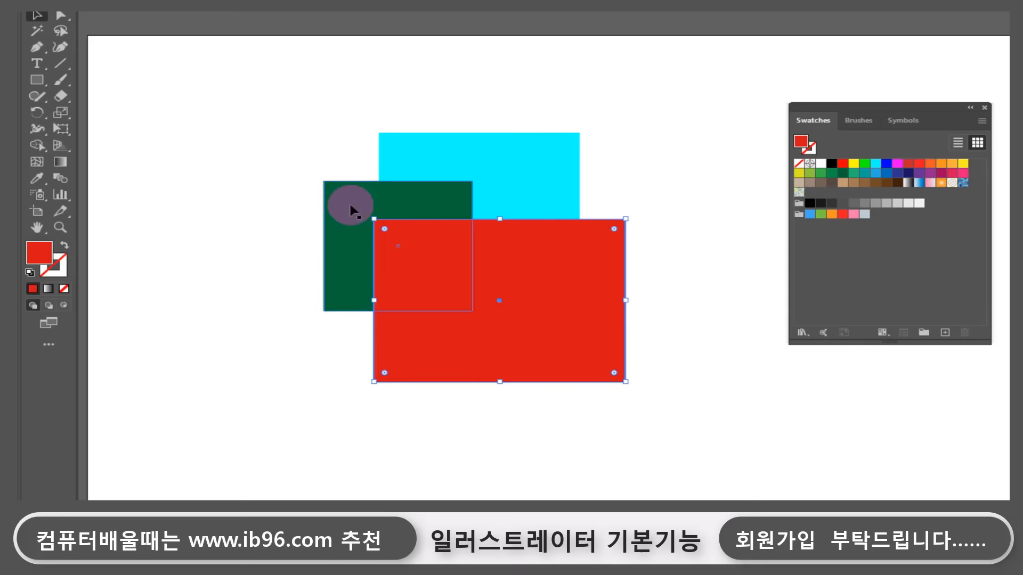
mouse_move(347, 202)
mouse_down()
mouse_move(352, 192)
mouse_move(342, 204)
mouse_up()
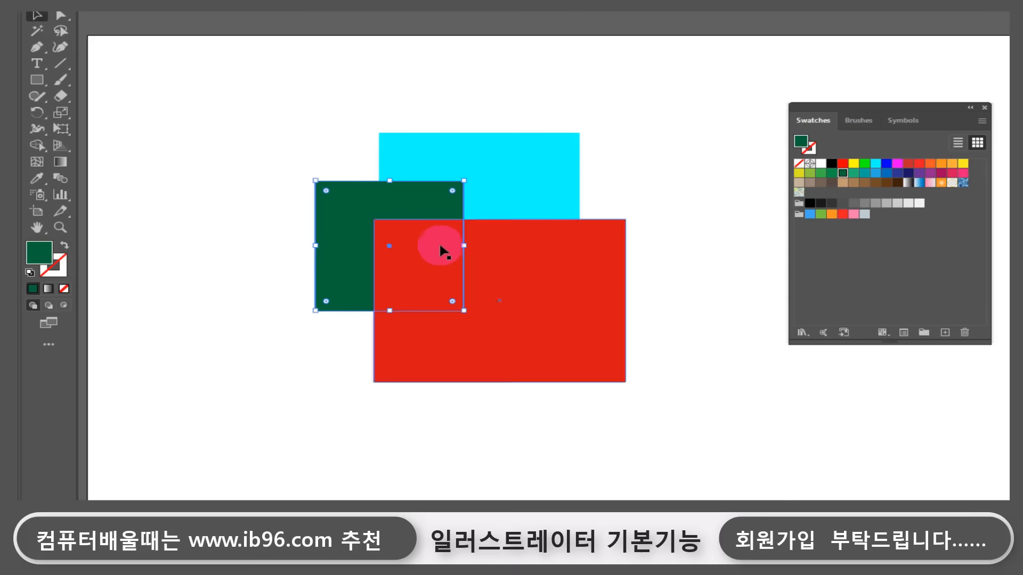
click(494, 257)
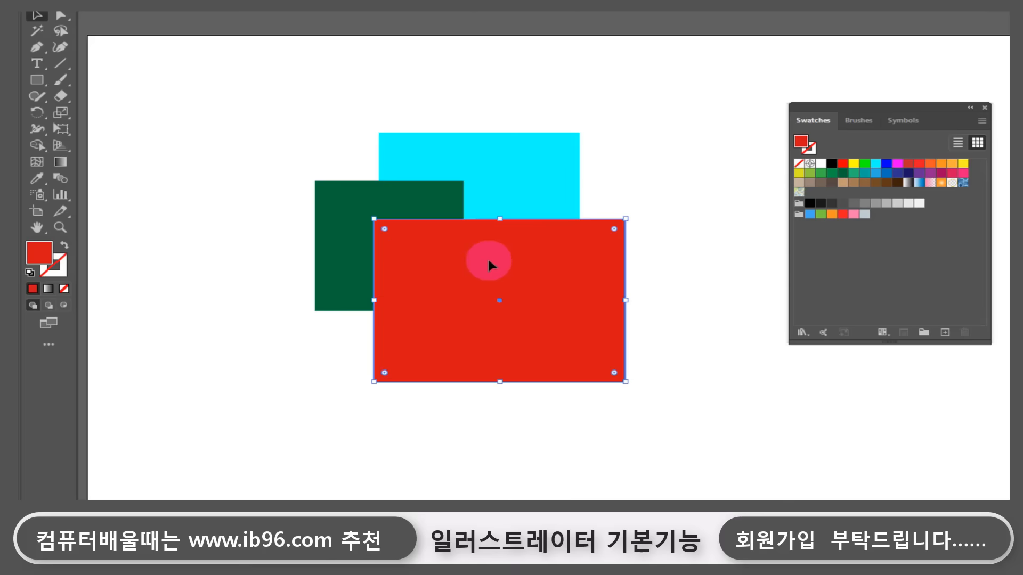
Bring the green rectangle forward one level with Arrange so that it lies in front of the red rectangle.
click(399, 193)
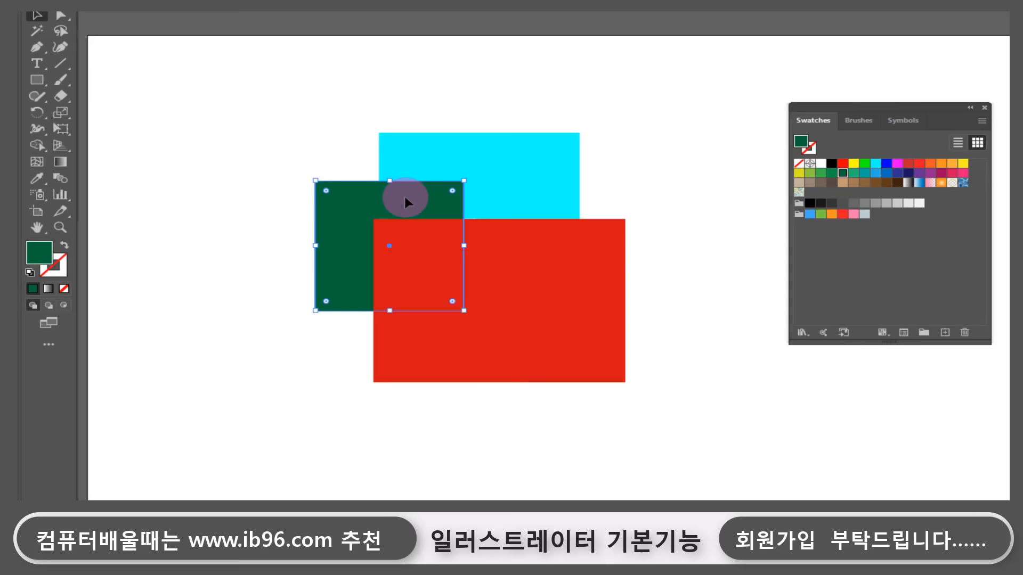
click(474, 224)
click(392, 204)
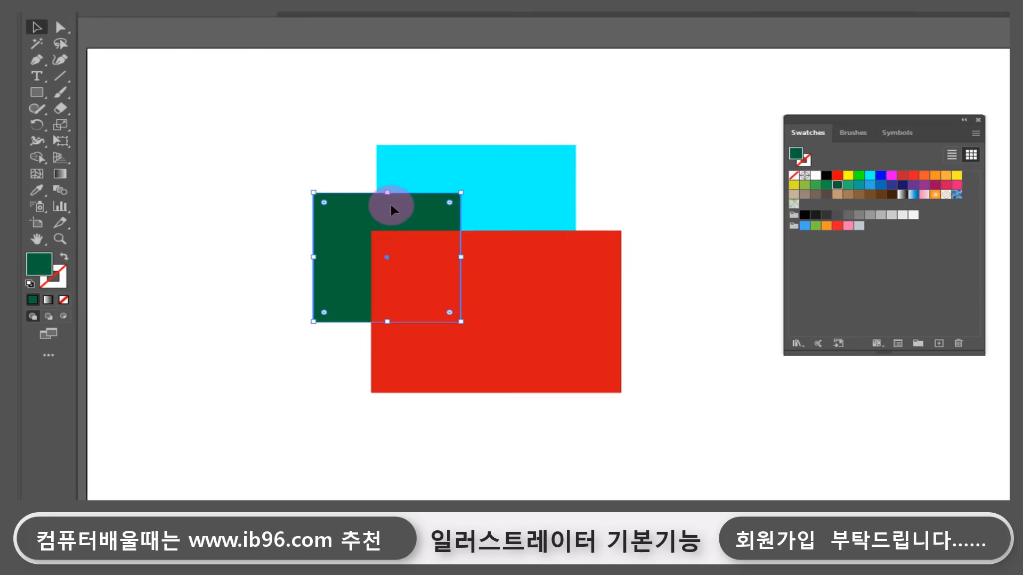
click(154, 23)
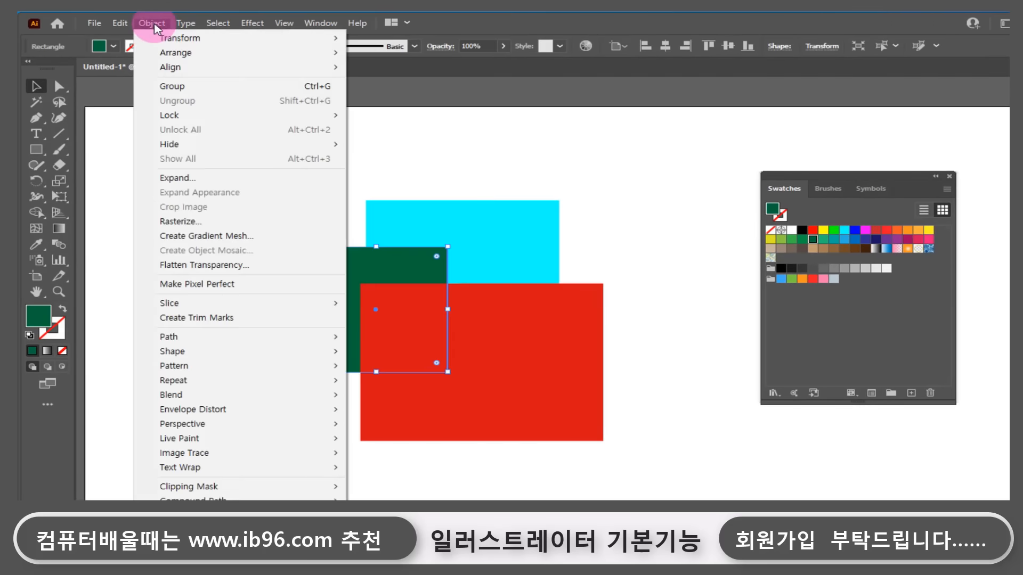
click(172, 53)
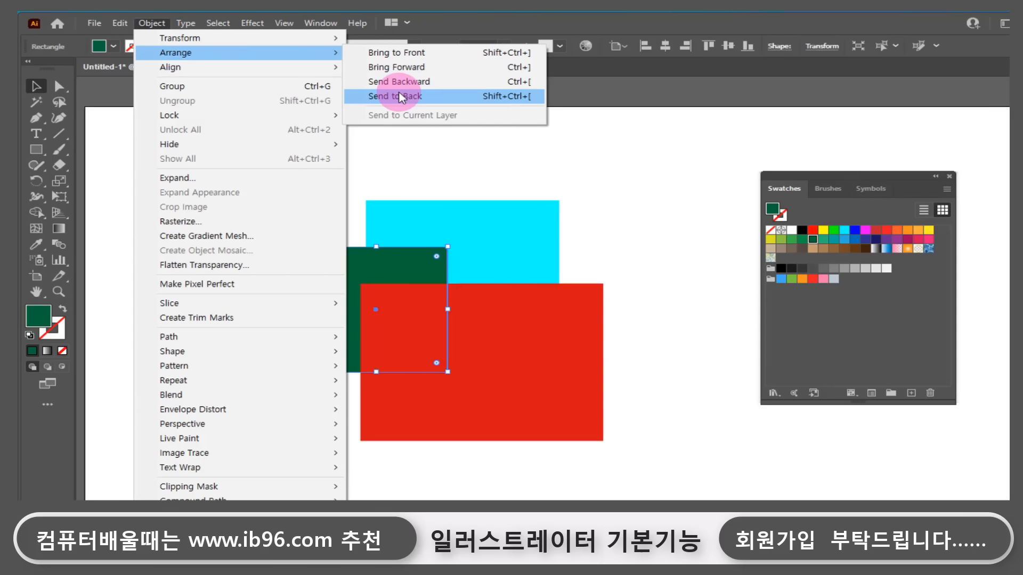
click(429, 76)
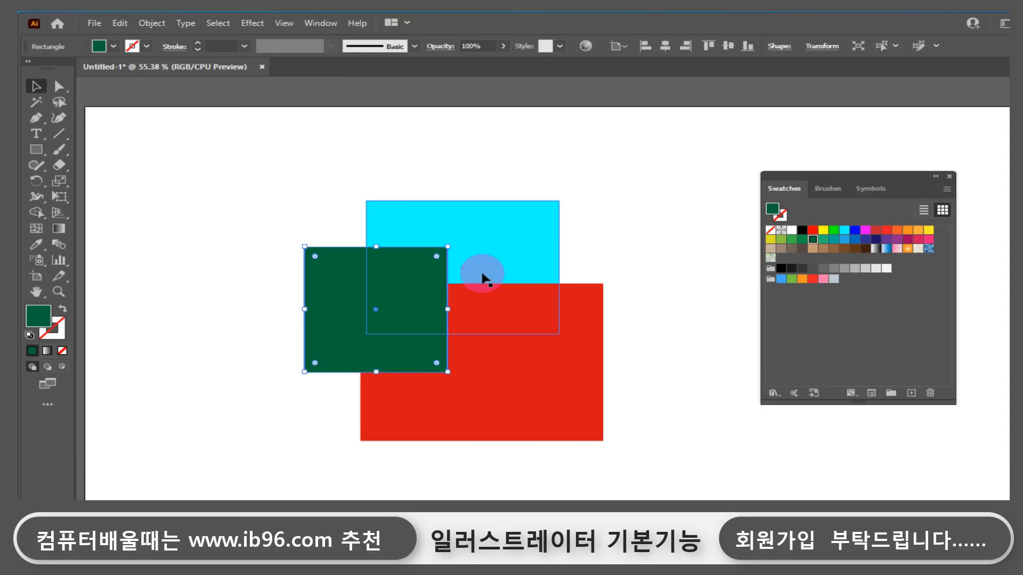
Bring the cyan rectangle to the front of the stacking order, above the green and red rectangles.
click(506, 230)
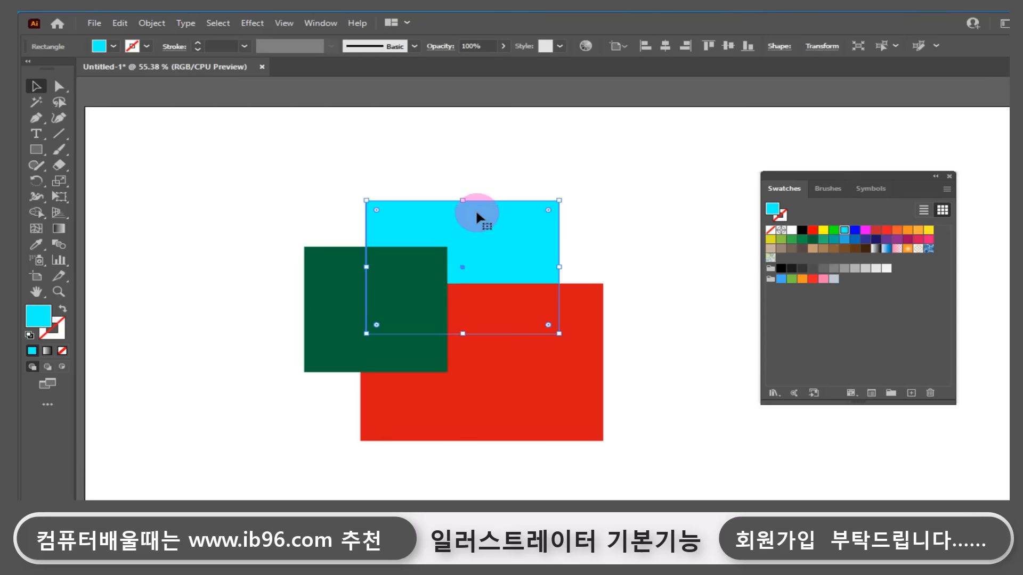
click(149, 24)
click(176, 52)
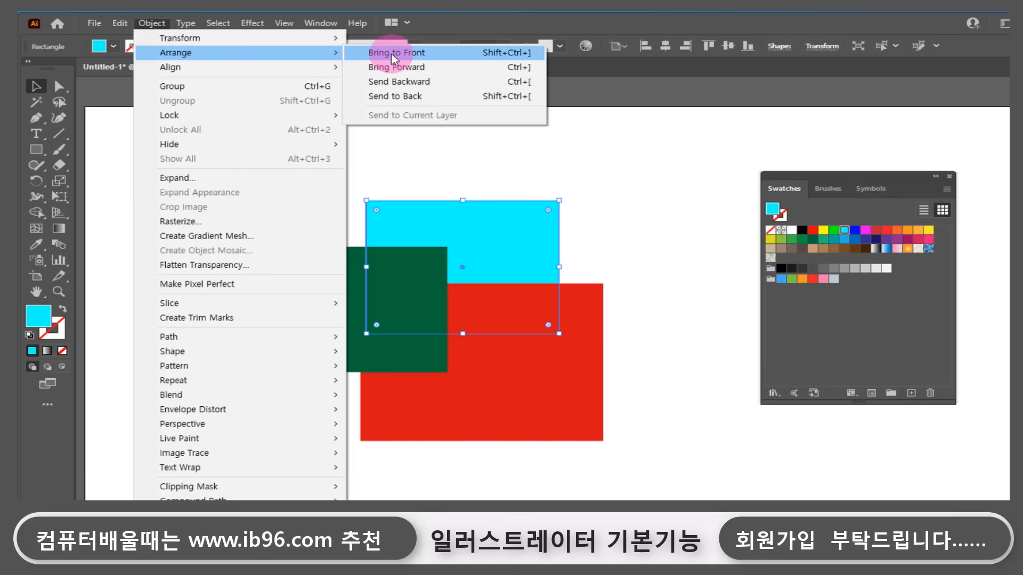
click(394, 53)
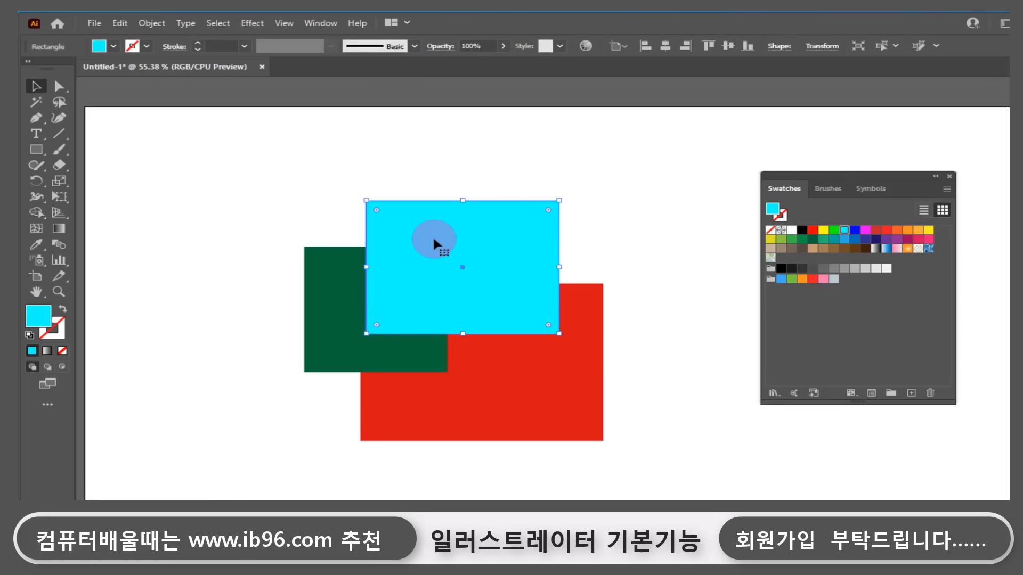
Send the cyan rectangle to the back of the stacking order, behind the green and red rectangles.
click(152, 22)
mouse_move(163, 53)
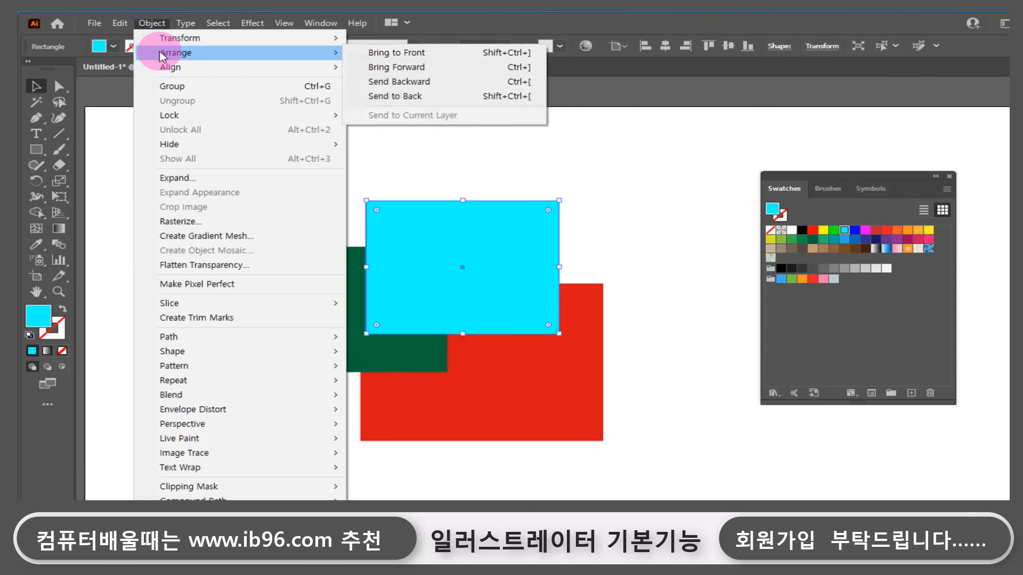
click(422, 96)
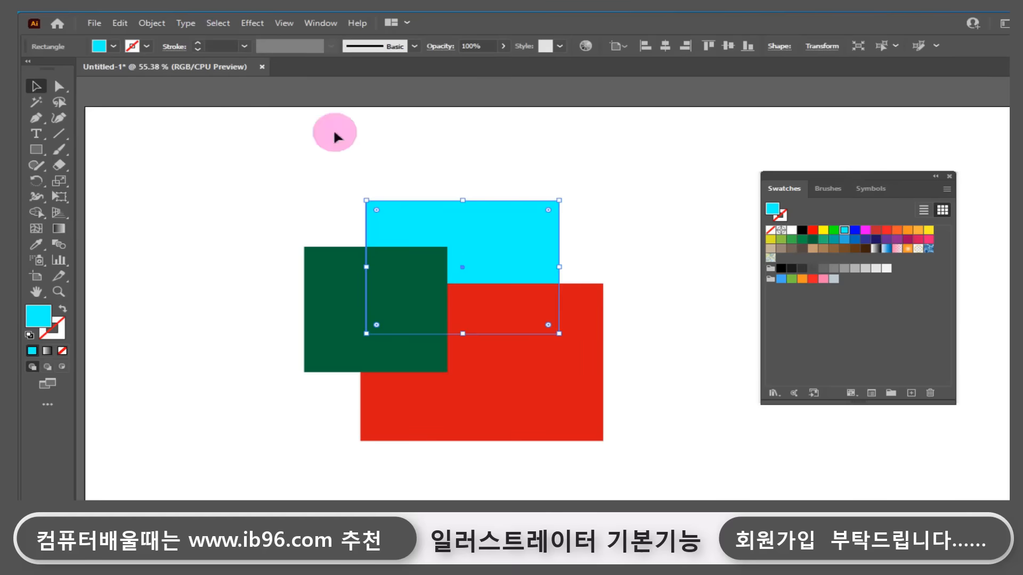
Send the green rectangle backward one level so that it lies behind the red rectangle.
click(394, 285)
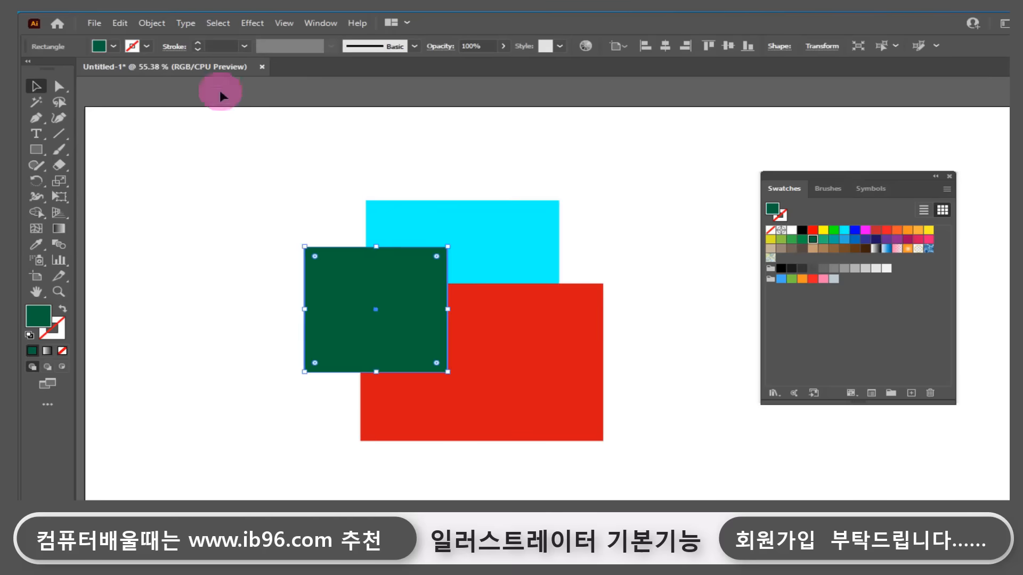
click(152, 22)
mouse_move(288, 57)
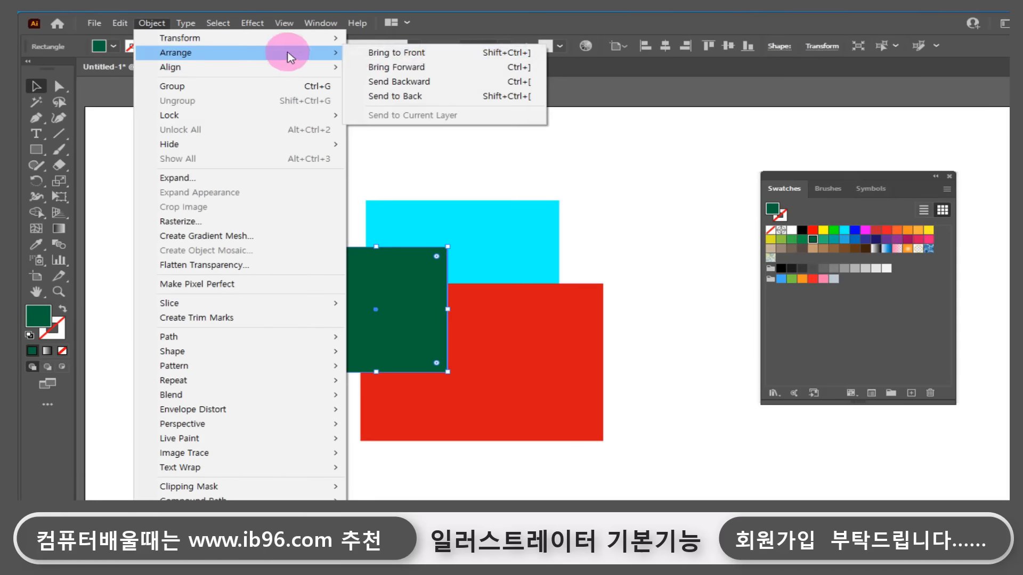
click(401, 83)
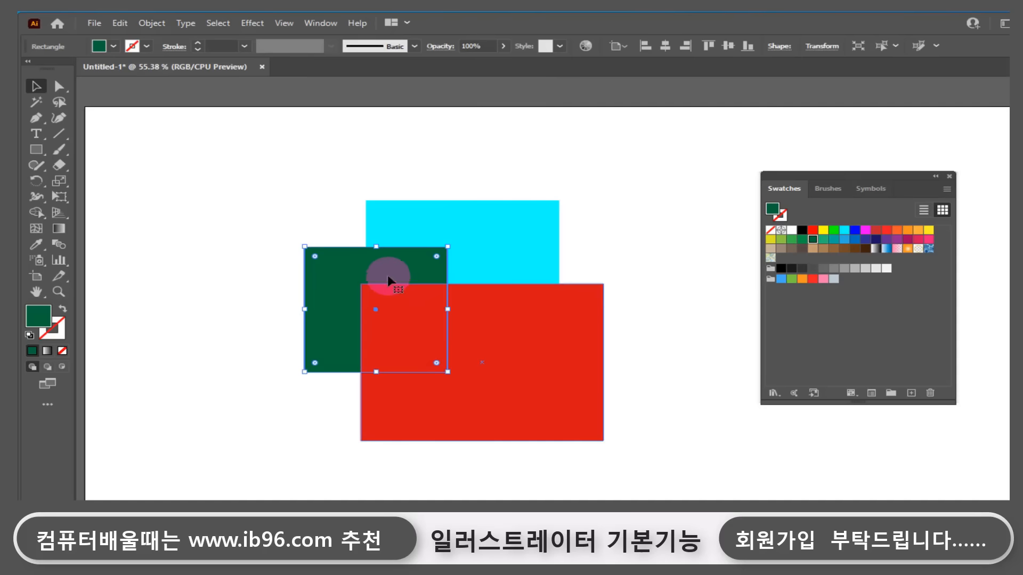
Move the red rectangle up and to the right, then shift all three rectangles together to the left and deselect them.
drag(509, 332, 525, 311)
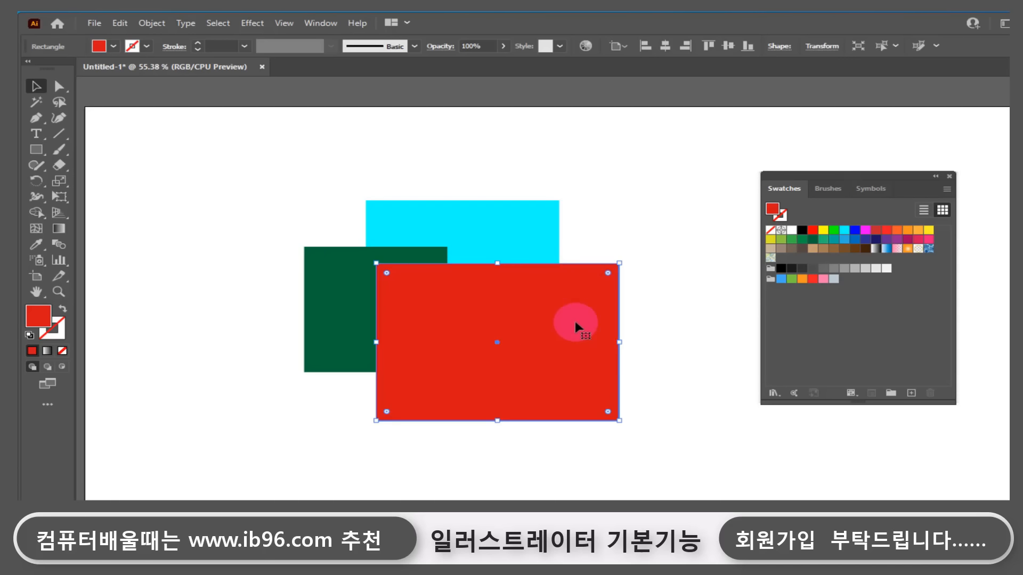
drag(575, 328, 604, 332)
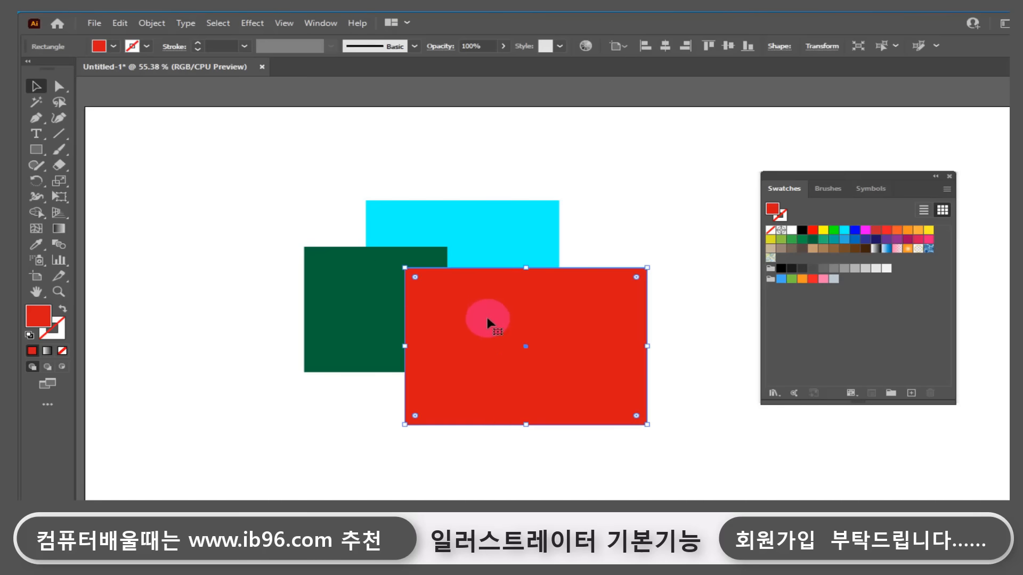
drag(427, 133, 436, 319)
click(639, 419)
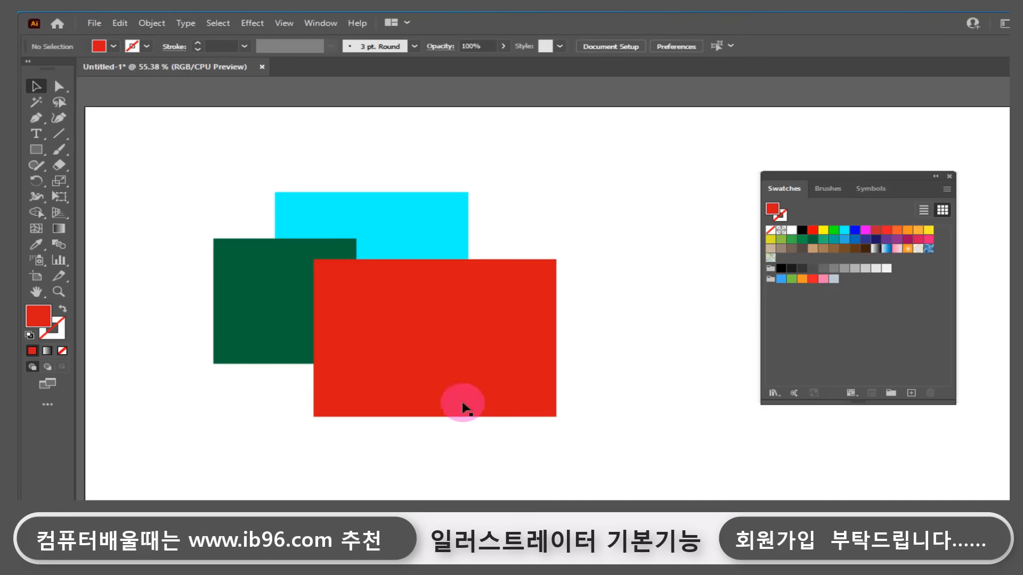
Move the red rectangle left so that it covers more of the green rectangle, and deselect it.
click(331, 240)
click(484, 338)
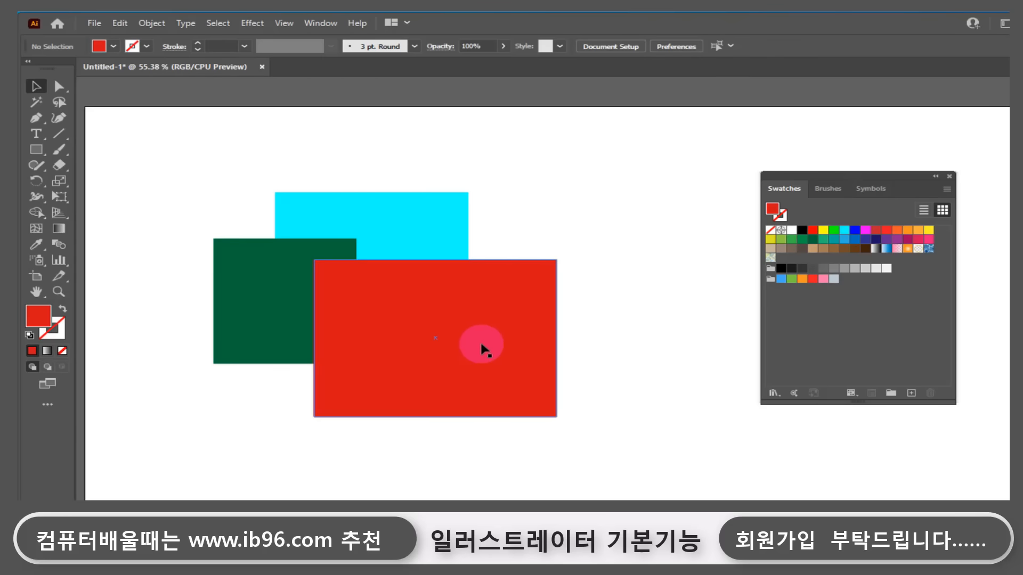
drag(484, 350, 449, 349)
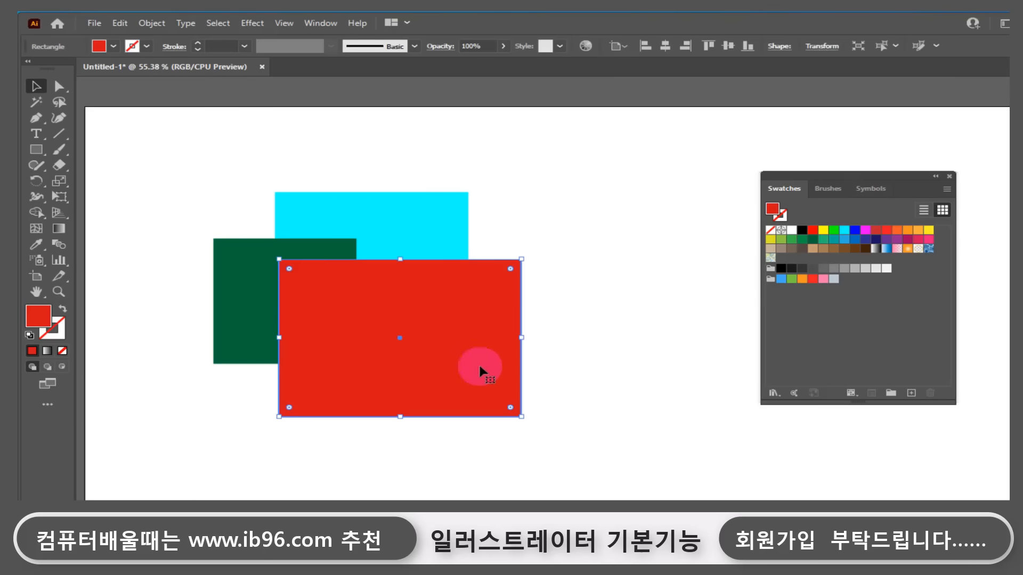
click(539, 407)
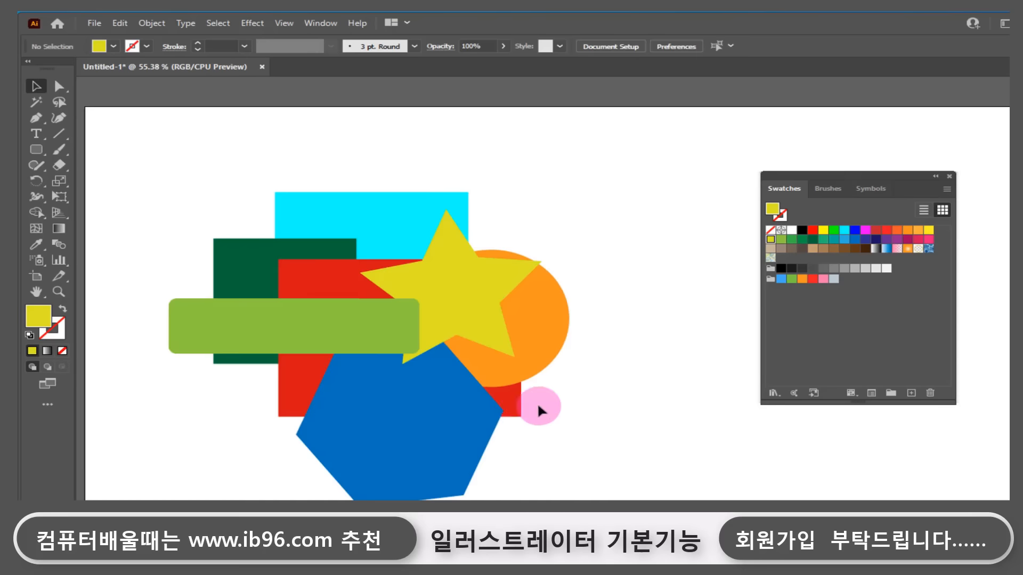
Select the orange circle behind the yellow star and move the Swatches panel out of the way.
click(261, 347)
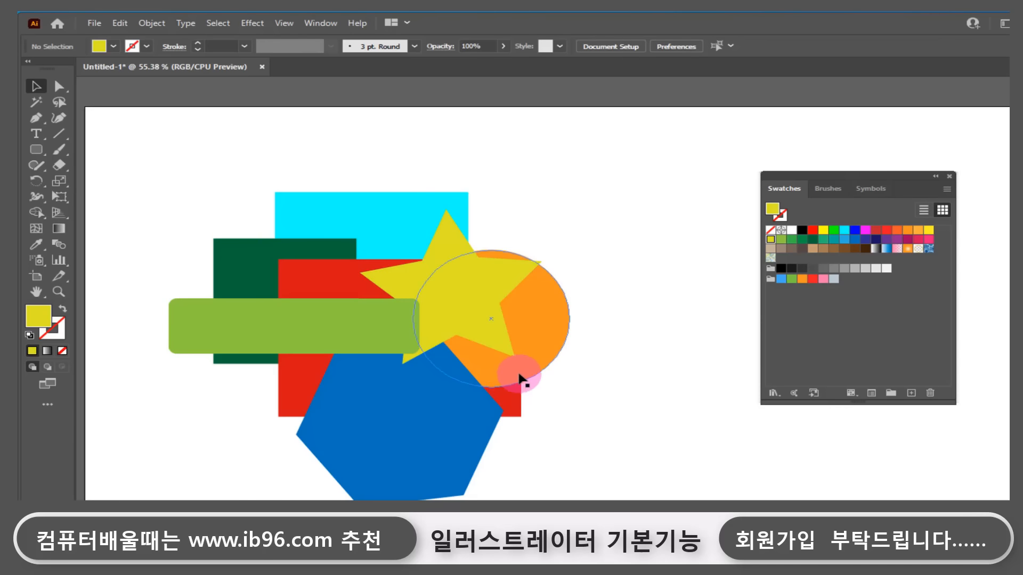
click(539, 344)
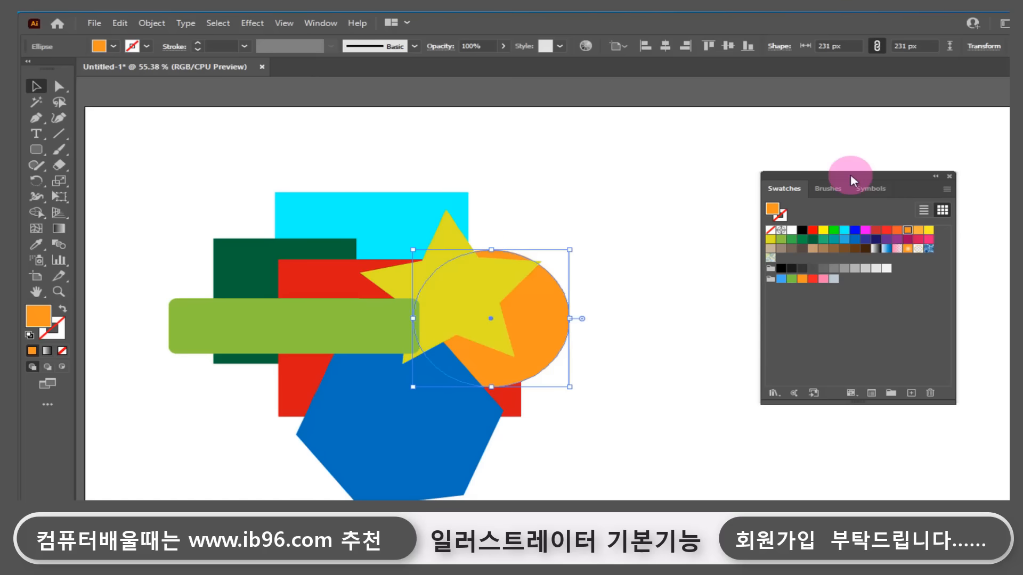
drag(850, 180, 1000, 341)
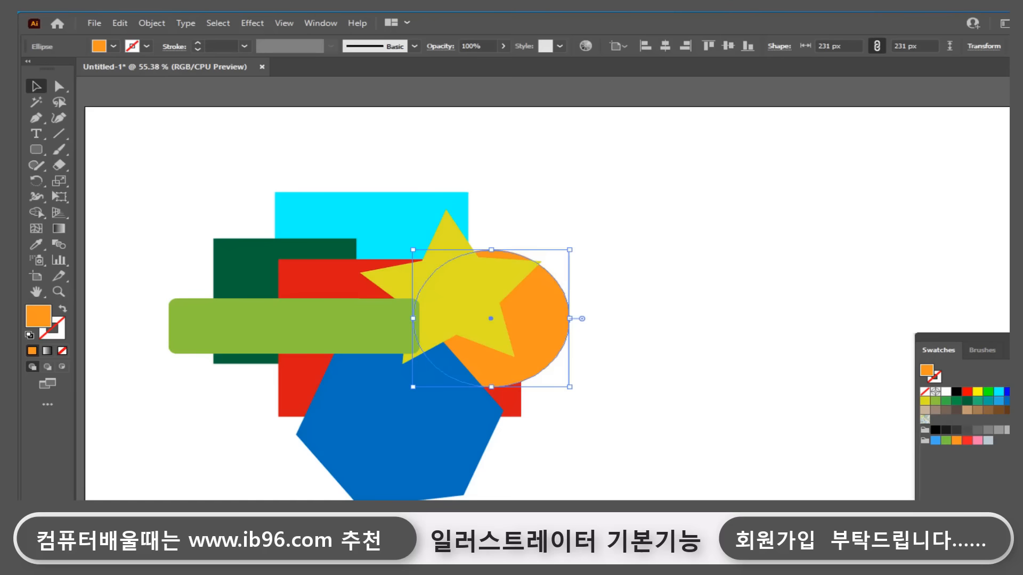
Show the Layers panel, place it as a floating panel beside the artwork, and deselect the orange circle.
key(F7)
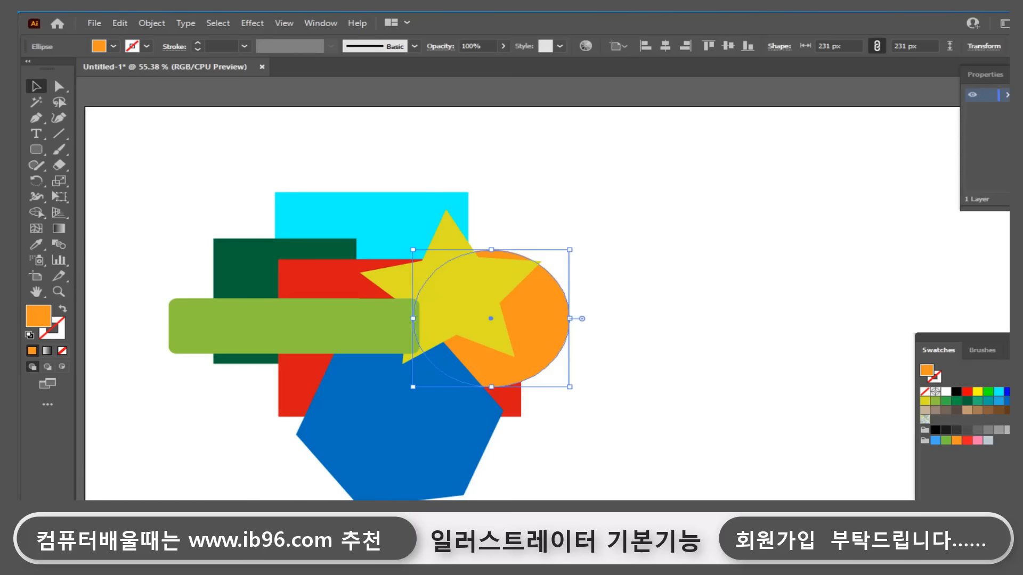
drag(984, 80, 863, 137)
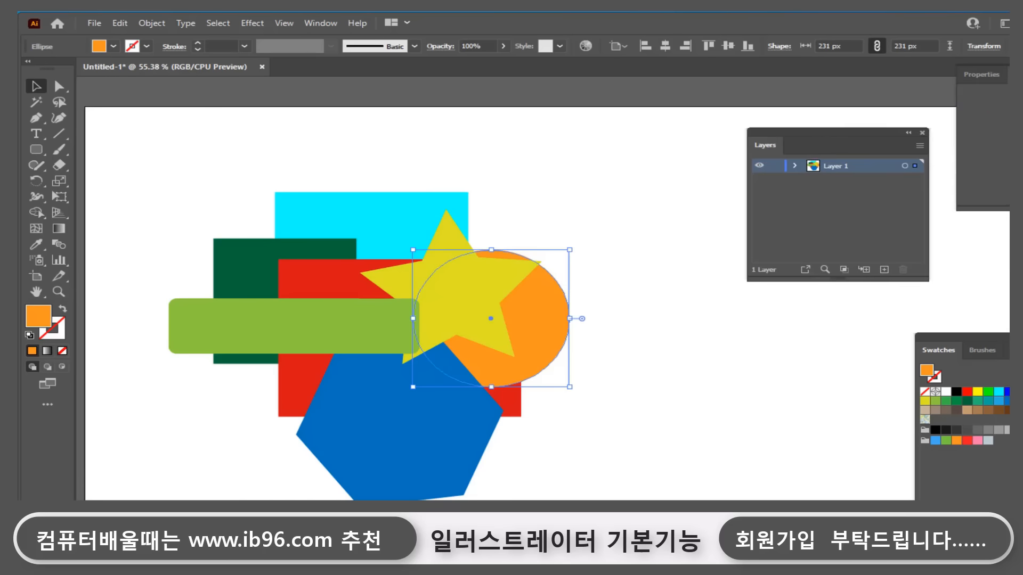
click(318, 24)
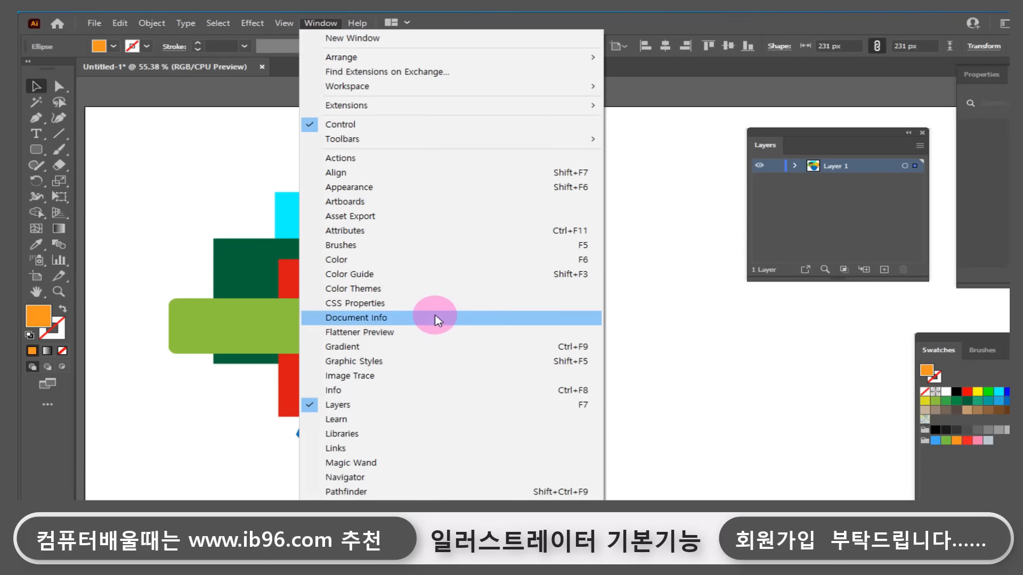
click(413, 406)
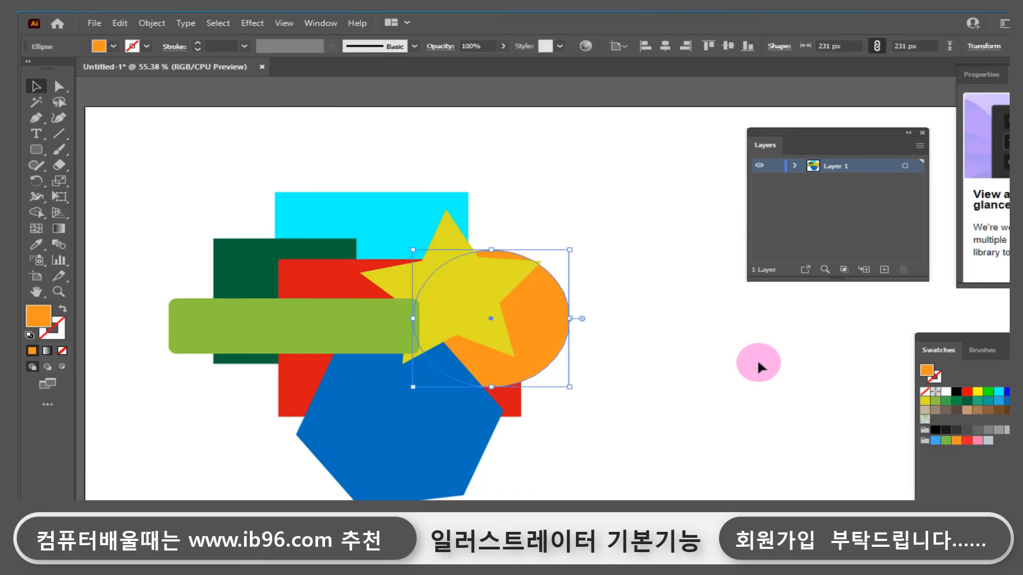
click(756, 359)
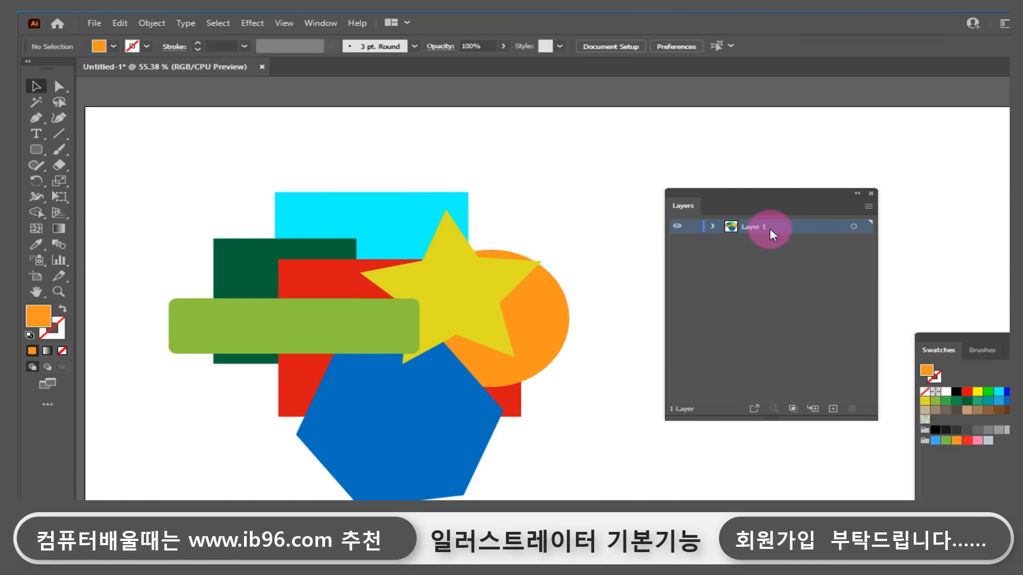
Expand Layer 1 to examine the stacking order of its objects, and highlight the cyan rectangle's entry.
click(712, 225)
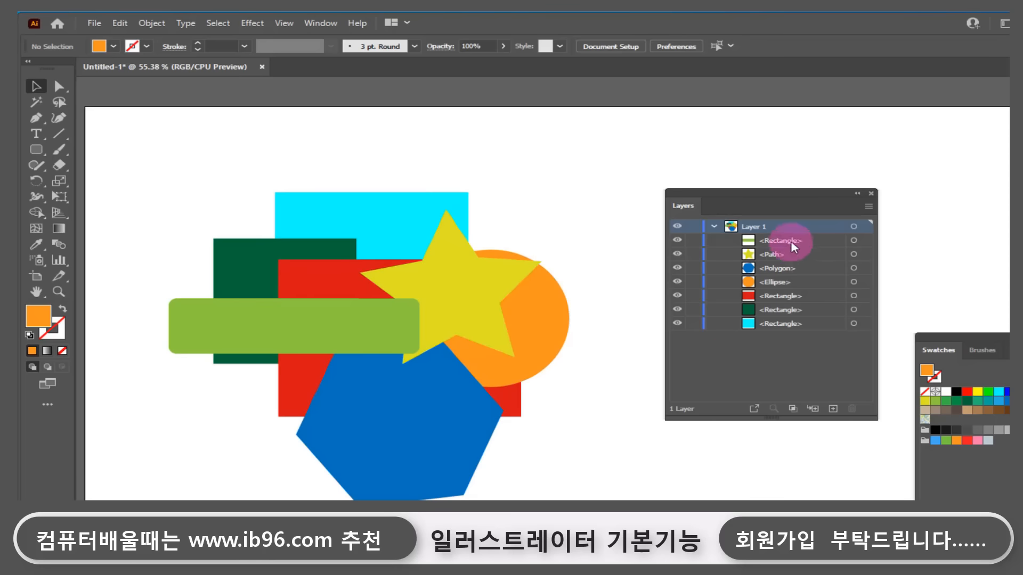
click(778, 324)
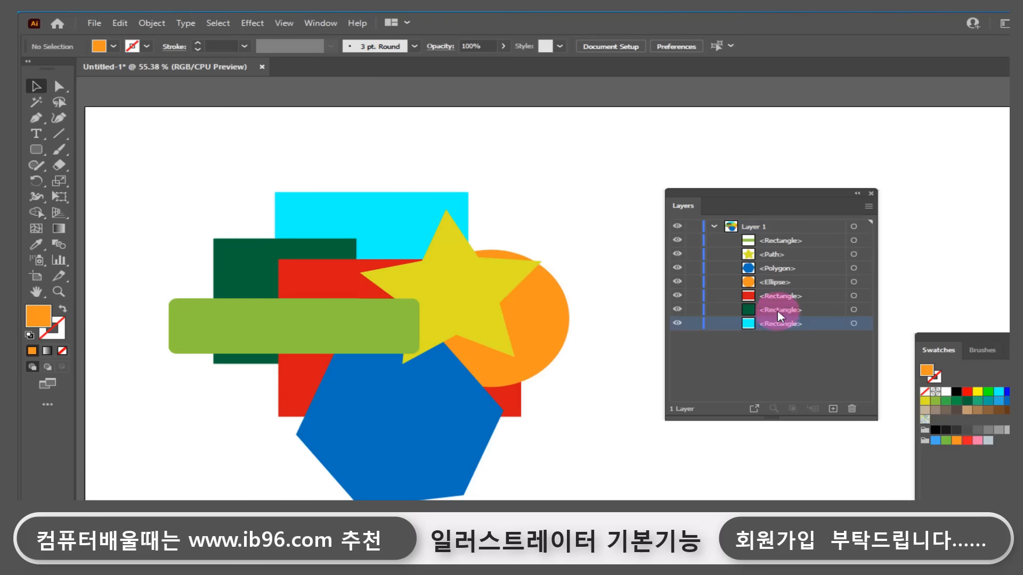
Highlight the Layer 1 entries one by one, from the dark green rectangle up to the light green rectangle, to examine their stacking order.
click(778, 309)
click(776, 296)
click(776, 282)
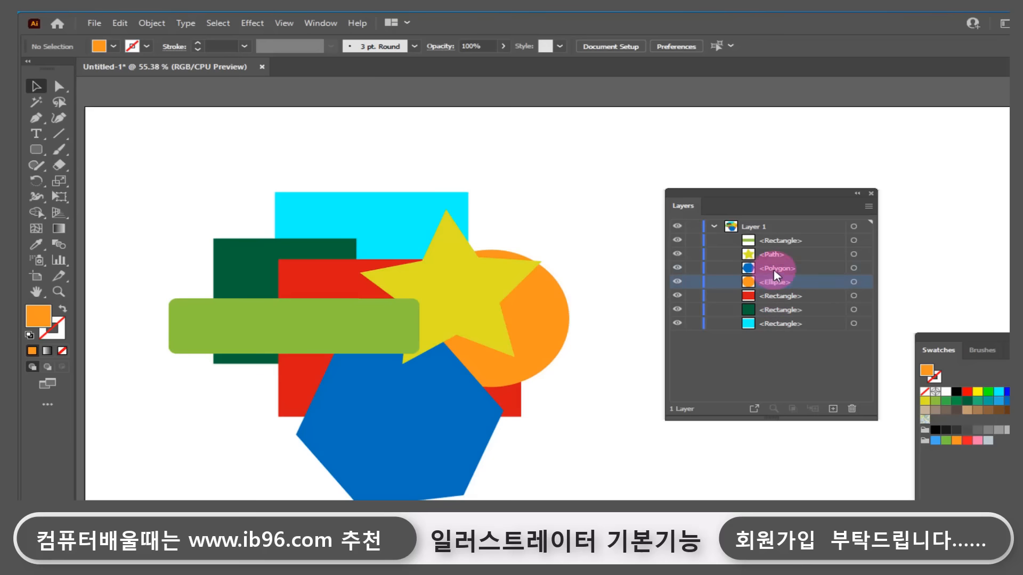
click(774, 269)
click(775, 254)
click(777, 240)
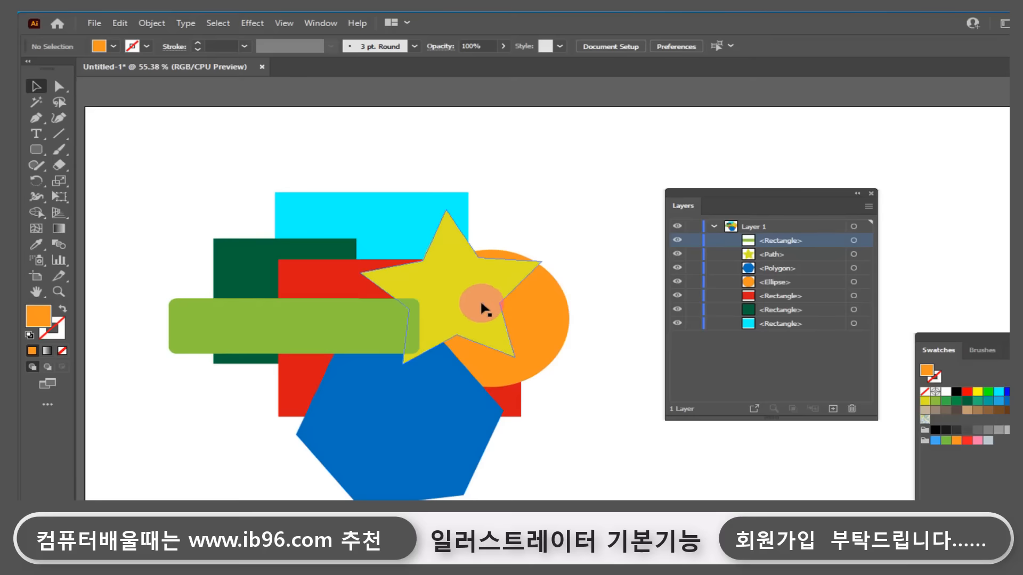
Move the red rectangle's entry above the blue polygon in Layer 1's stacking order, and return it below the orange ellipse.
click(788, 295)
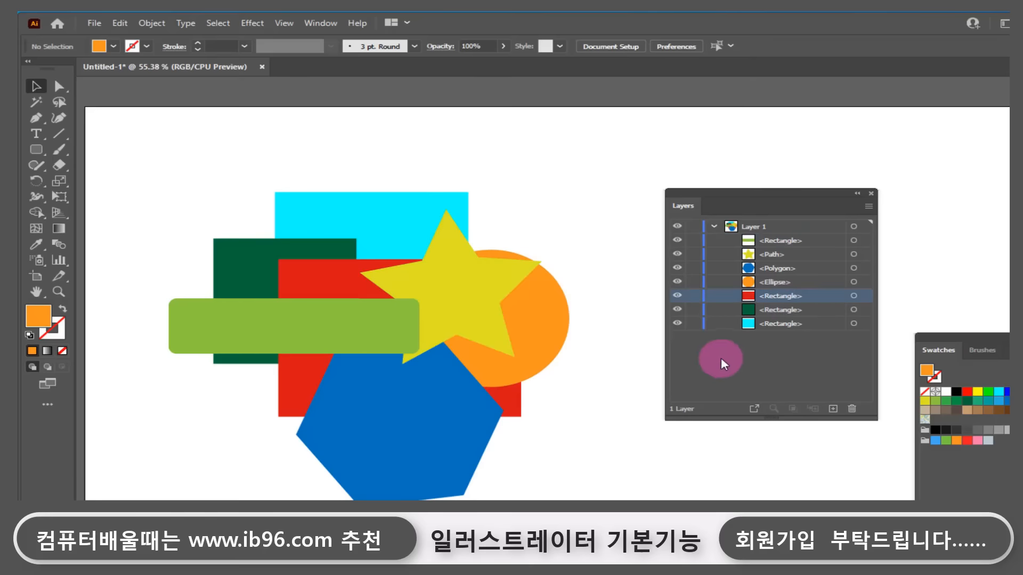
drag(804, 295, 807, 260)
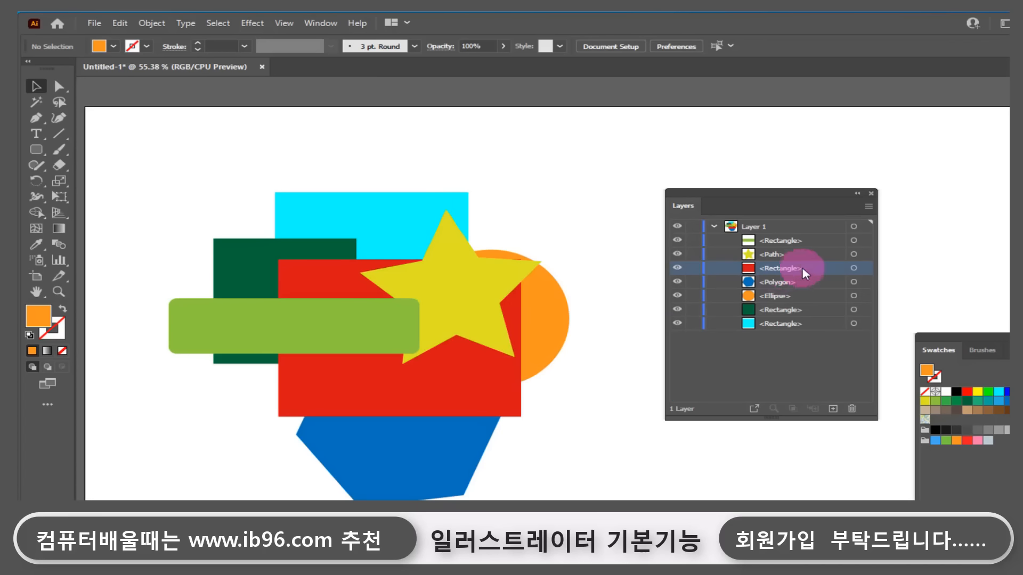
drag(803, 270, 762, 331)
click(787, 323)
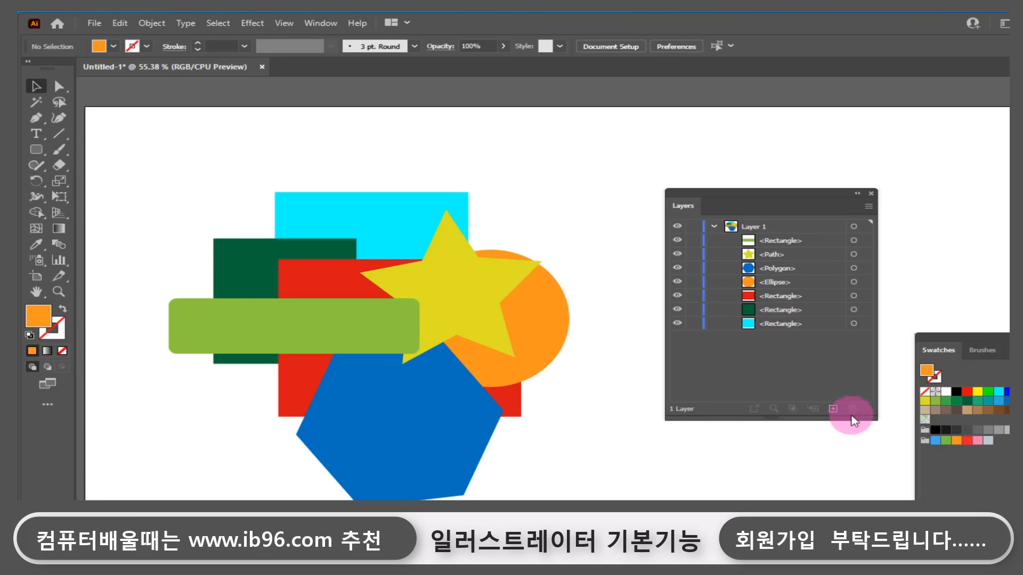
Lengthen the floating Layers panel and collapse Layer 1's list of objects.
drag(849, 418, 849, 503)
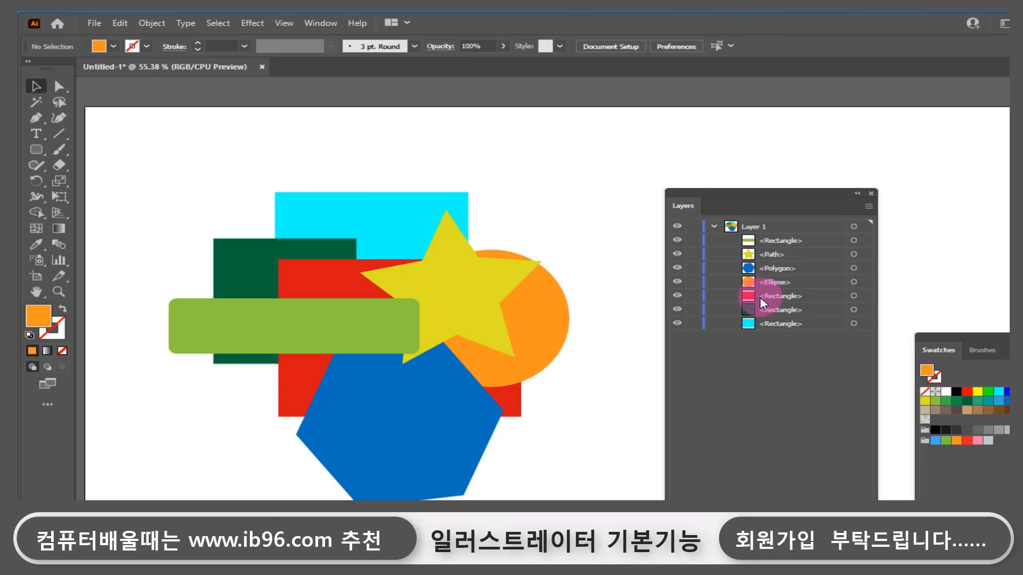
click(714, 225)
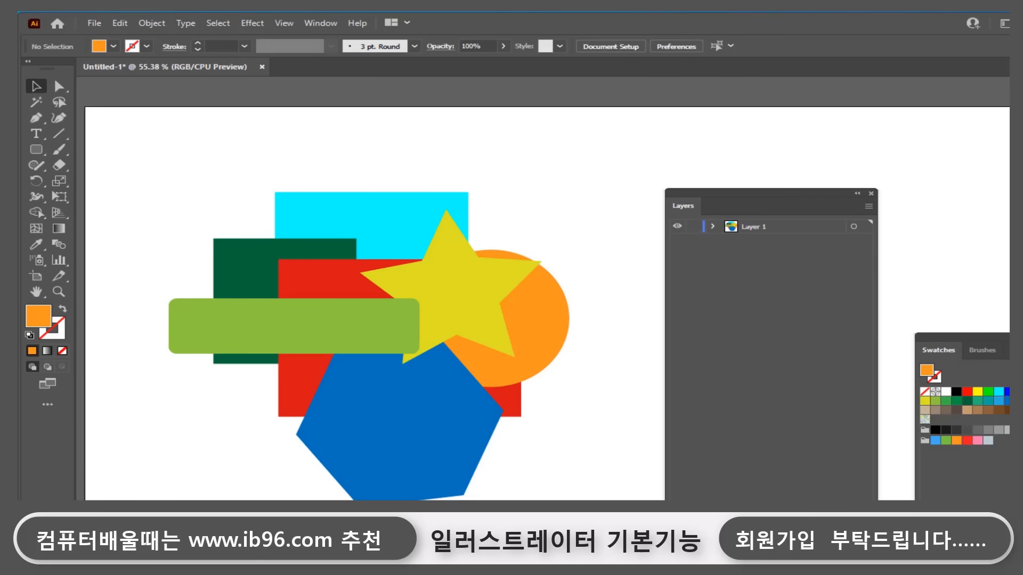
Add a new empty layer above Layer 1 and make Layer 1 the active layer again.
key(ctrl+l)
click(720, 228)
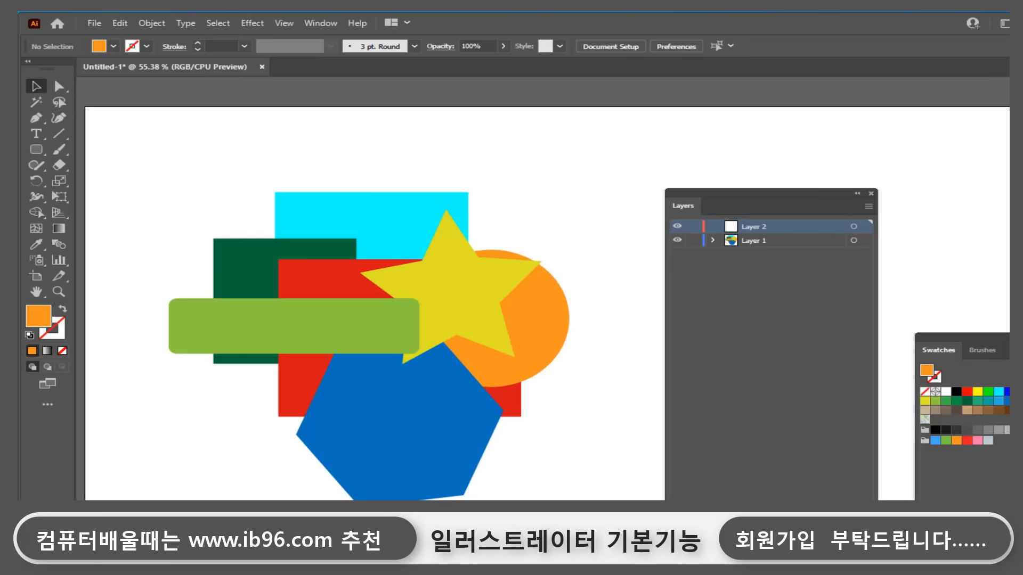
click(762, 241)
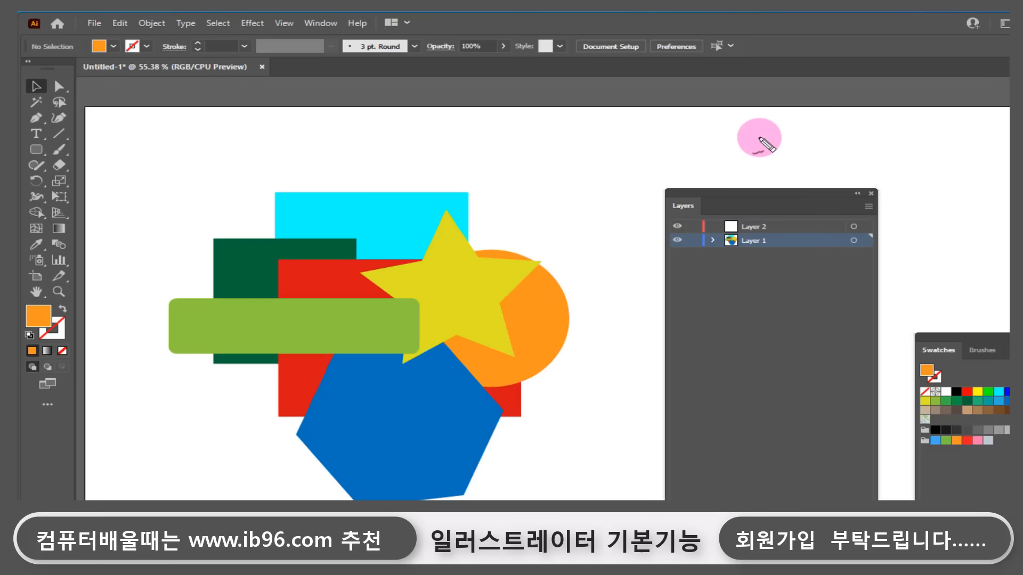
mouse_move(758, 146)
mouse_down()
mouse_move(759, 171)
mouse_move(746, 164)
mouse_move(760, 179)
mouse_move(772, 156)
mouse_up()
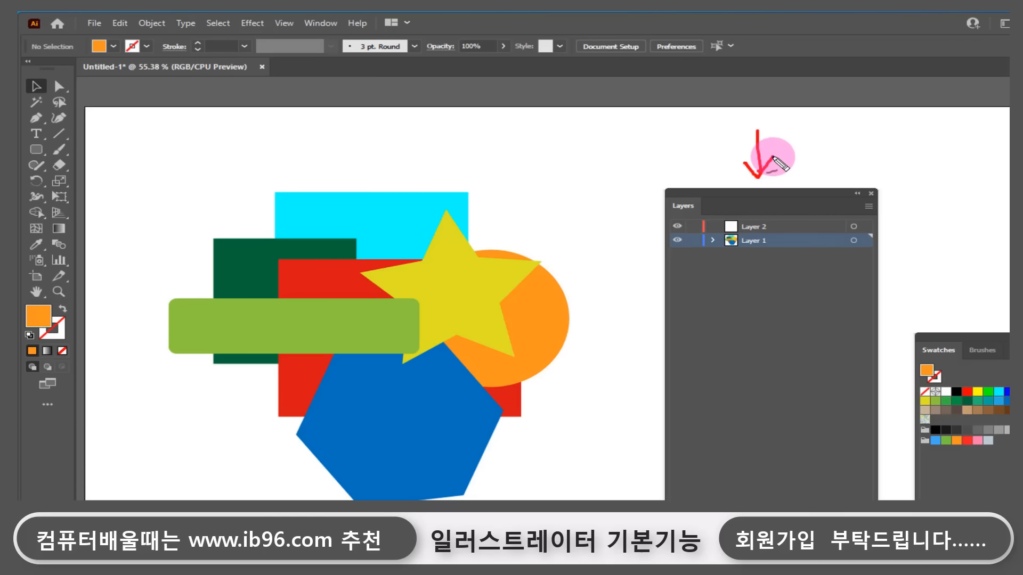
drag(766, 267, 772, 312)
drag(761, 300, 781, 299)
mouse_move(732, 323)
mouse_down()
mouse_move(815, 321)
mouse_move(809, 337)
mouse_move(734, 335)
mouse_move(748, 317)
mouse_up()
mouse_move(754, 215)
mouse_down()
mouse_move(712, 209)
mouse_move(790, 205)
mouse_move(786, 192)
mouse_move(726, 217)
mouse_up()
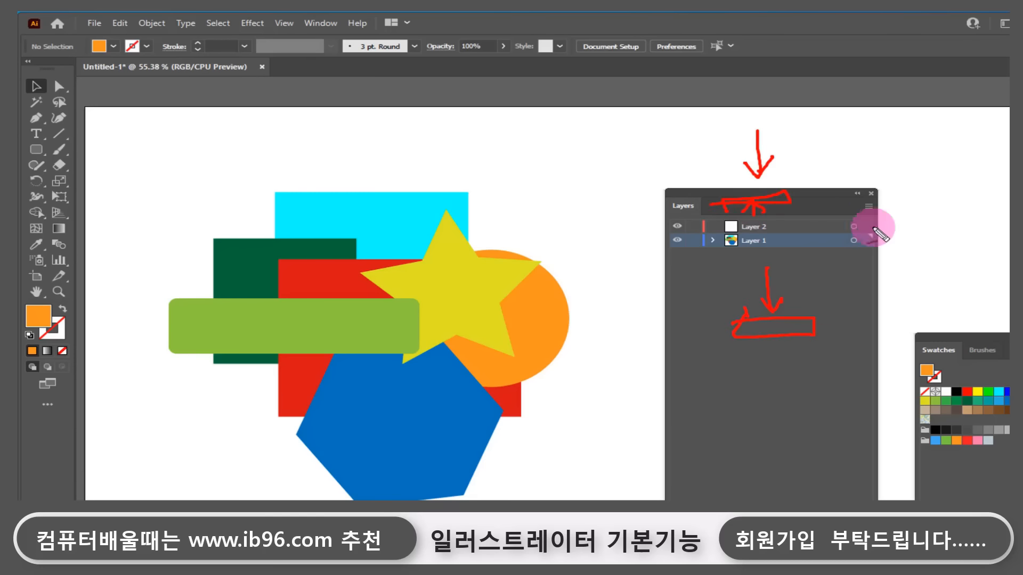
drag(944, 118, 944, 162)
mouse_move(930, 154)
mouse_down()
mouse_move(945, 163)
mouse_move(957, 145)
mouse_up()
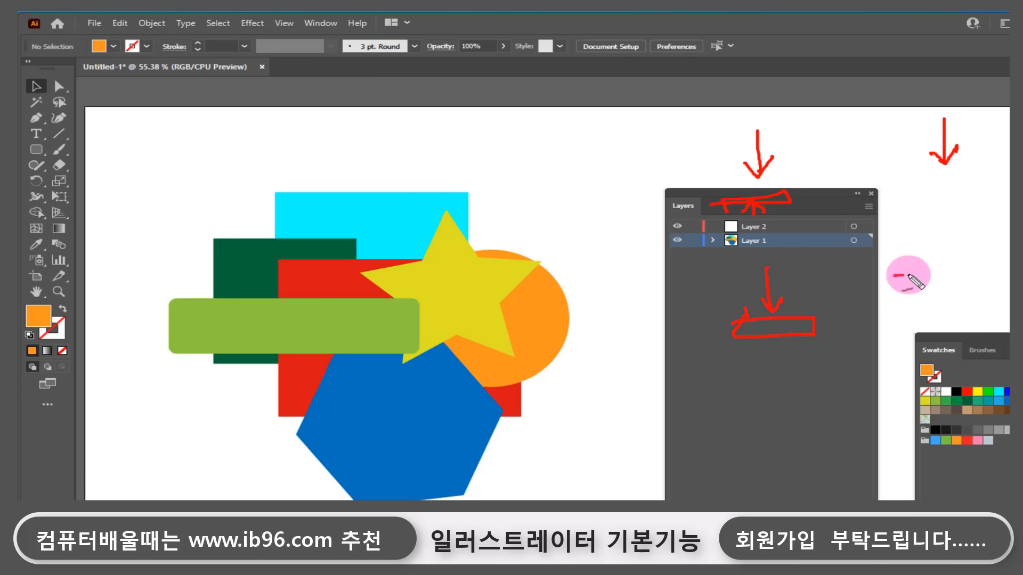
drag(893, 275, 999, 261)
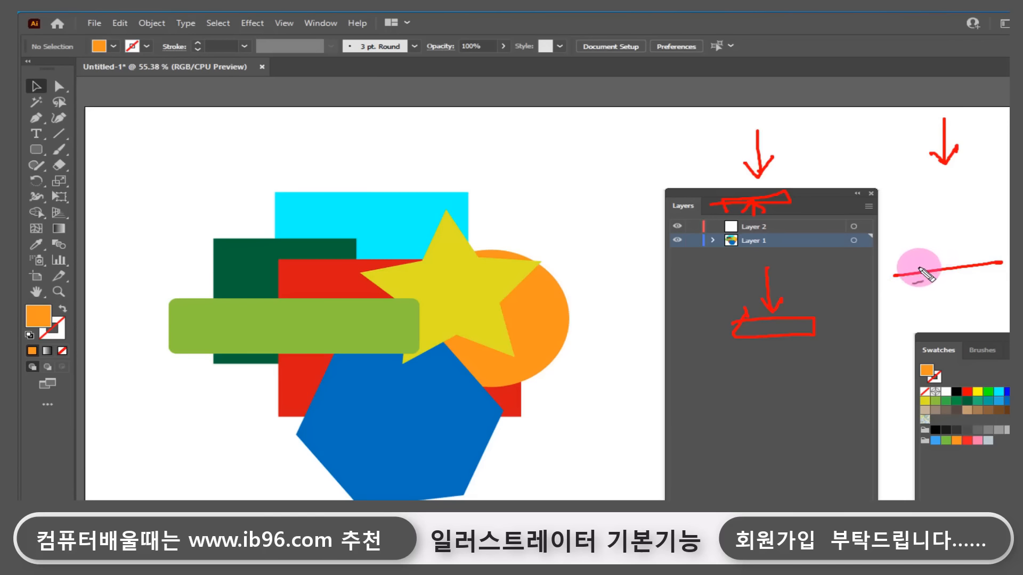
mouse_move(938, 269)
mouse_down()
mouse_move(974, 269)
mouse_move(941, 256)
mouse_move(985, 249)
mouse_up()
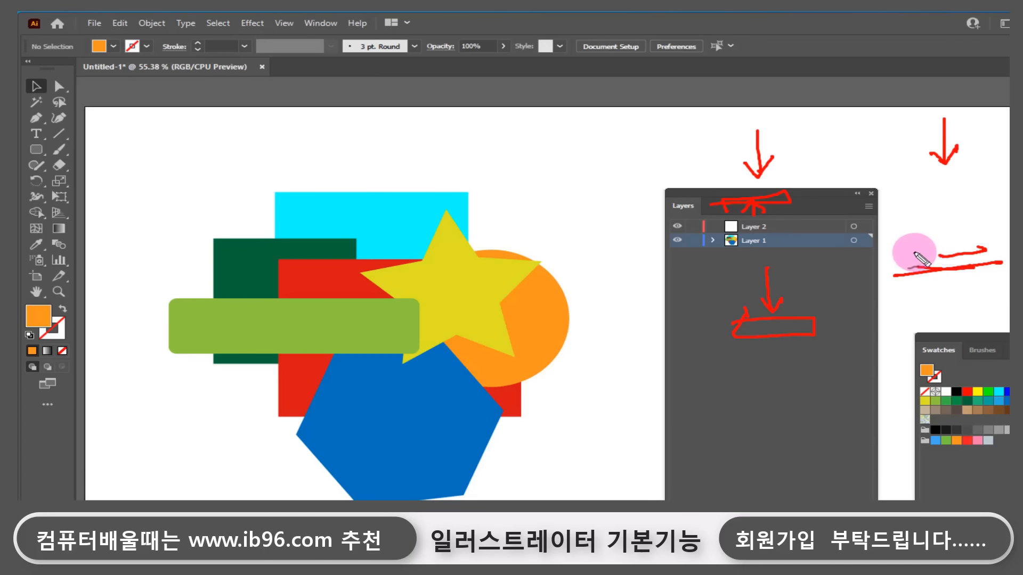
mouse_move(913, 252)
mouse_down()
mouse_move(958, 248)
mouse_move(914, 237)
mouse_move(976, 230)
mouse_move(898, 213)
mouse_move(929, 218)
mouse_move(953, 201)
mouse_move(928, 202)
mouse_move(971, 202)
mouse_move(958, 187)
mouse_move(981, 185)
mouse_move(953, 176)
mouse_move(897, 186)
mouse_move(957, 179)
mouse_move(920, 184)
mouse_move(954, 171)
mouse_up()
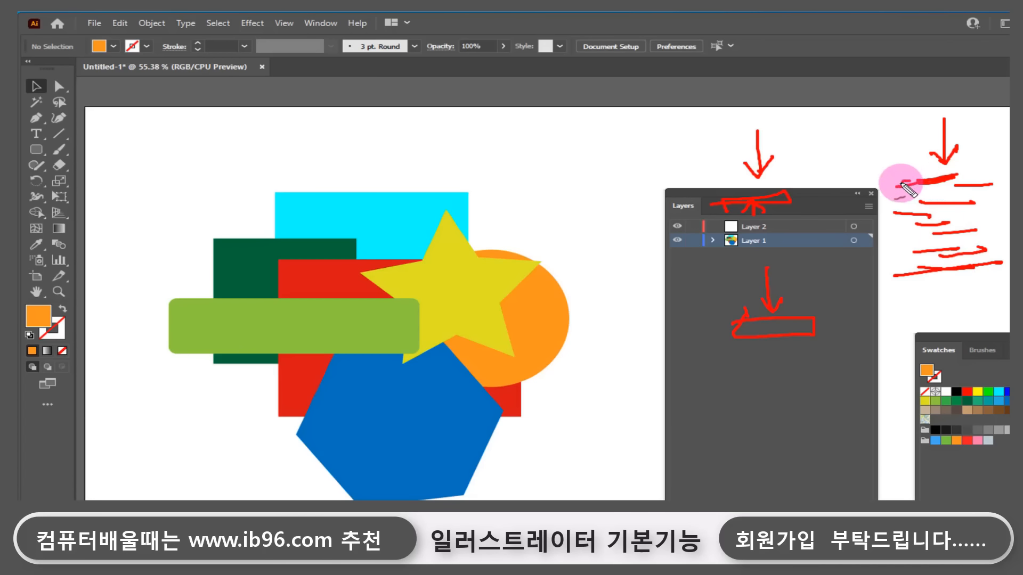
mouse_move(900, 183)
mouse_down()
mouse_move(954, 186)
mouse_move(954, 163)
mouse_move(961, 229)
mouse_up()
drag(963, 246, 963, 277)
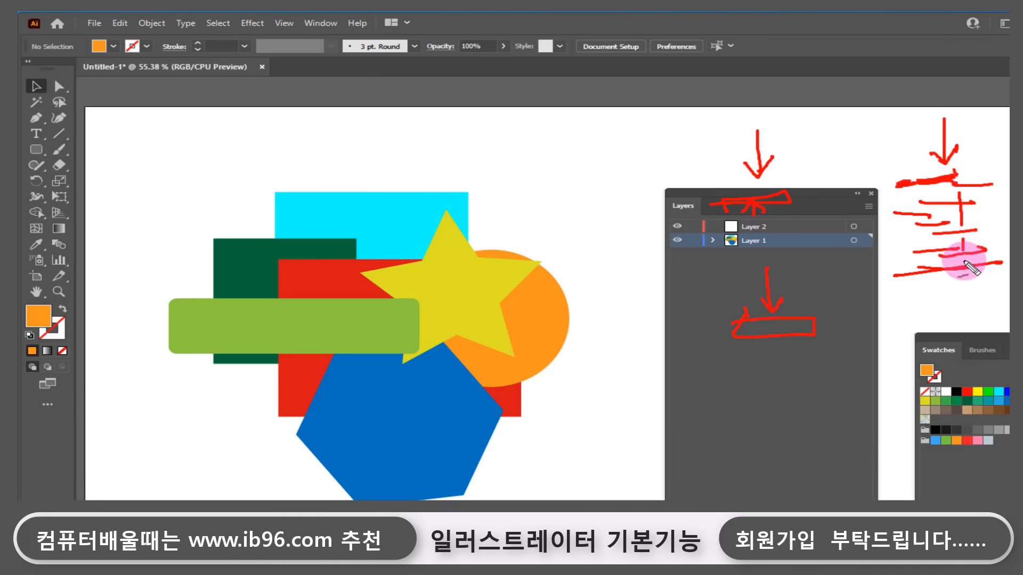
drag(909, 185, 914, 299)
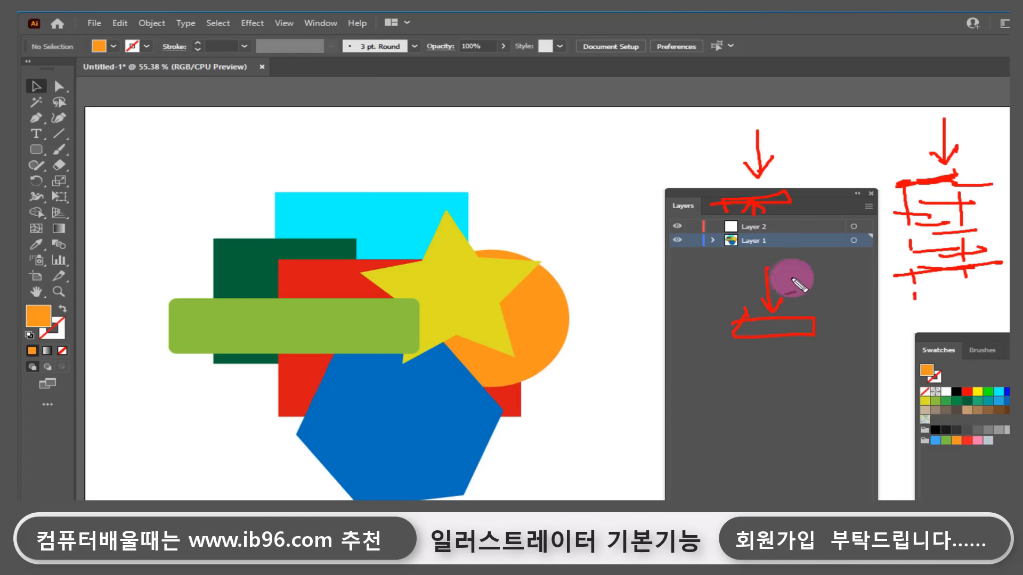
click(796, 273)
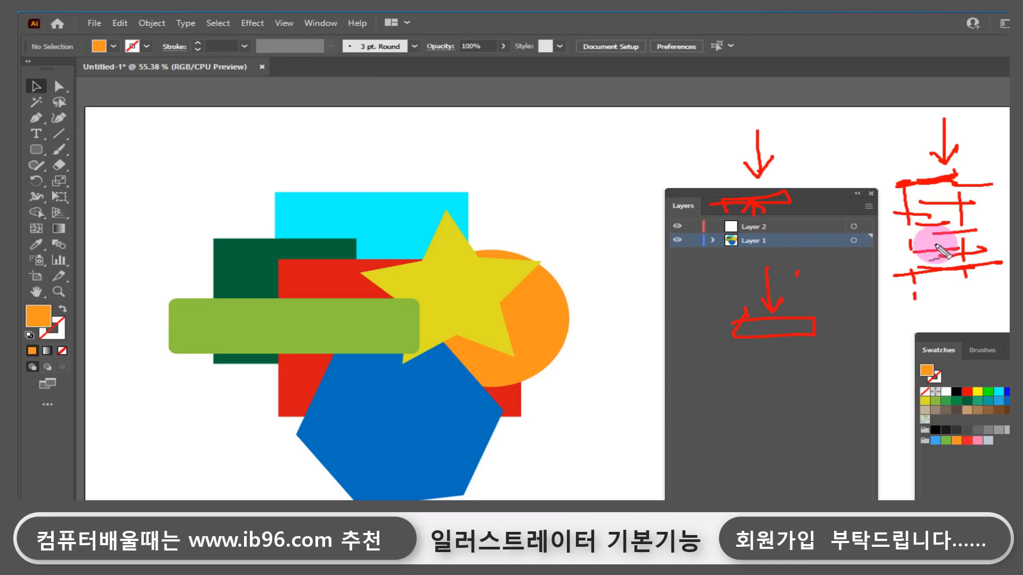
mouse_move(948, 228)
mouse_down()
mouse_move(890, 228)
mouse_move(884, 187)
mouse_move(1000, 182)
mouse_move(999, 214)
mouse_move(978, 222)
mouse_move(921, 242)
mouse_move(885, 228)
mouse_move(900, 283)
mouse_move(1006, 271)
mouse_move(1007, 227)
mouse_move(889, 236)
mouse_move(931, 283)
mouse_move(935, 319)
mouse_move(977, 257)
mouse_move(1009, 239)
mouse_up()
drag(983, 204, 1009, 203)
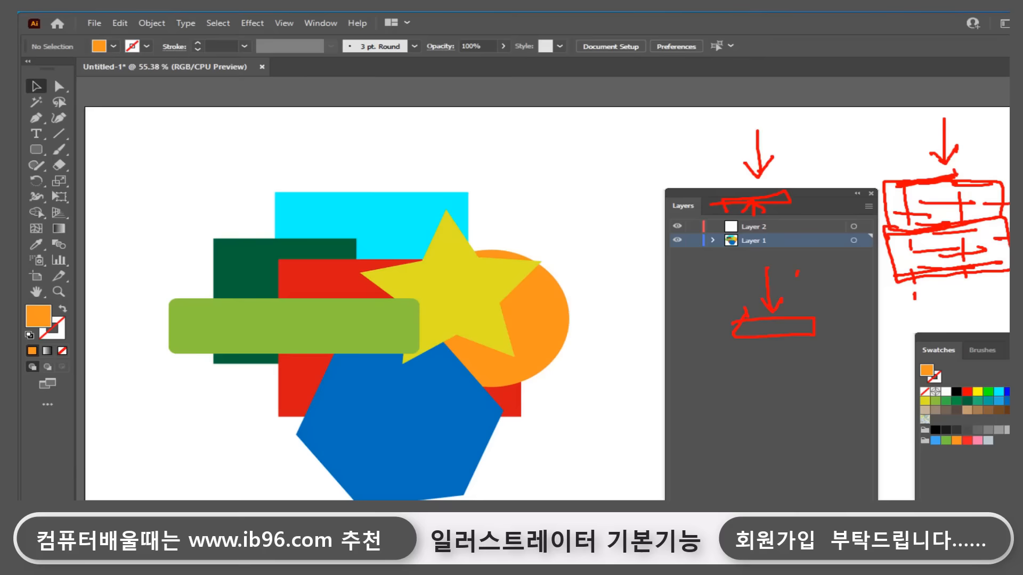
key(Escape)
Make Layer 2 active and draw a circle about 238 px across over the red rectangle, star and polygon with the Ellipse tool.
click(738, 232)
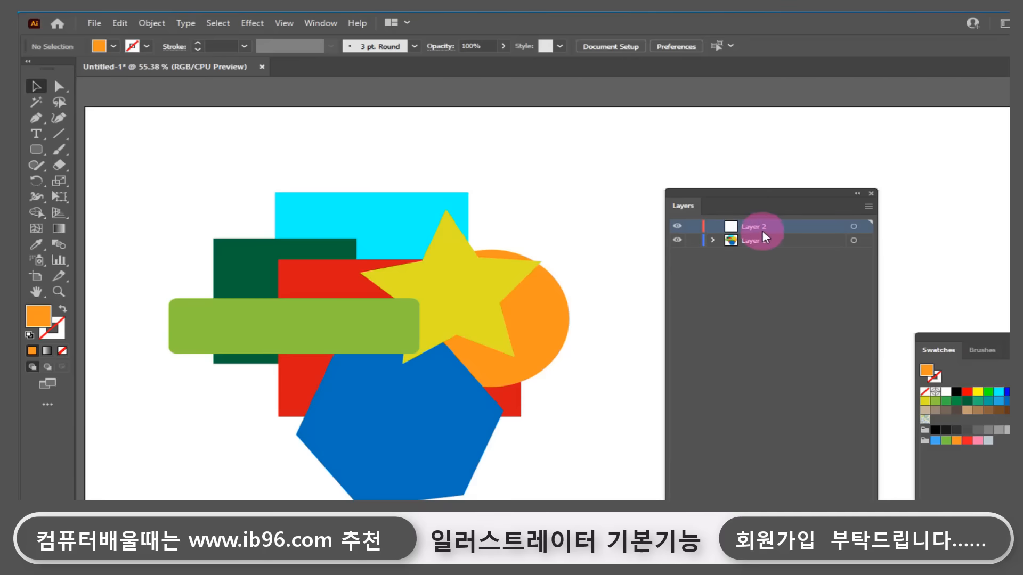
click(790, 244)
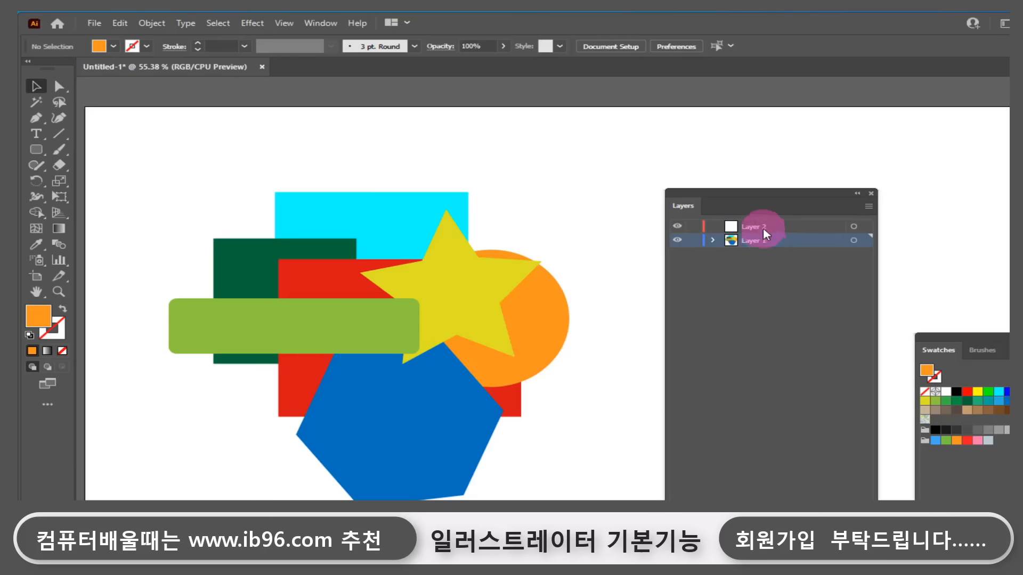
click(763, 226)
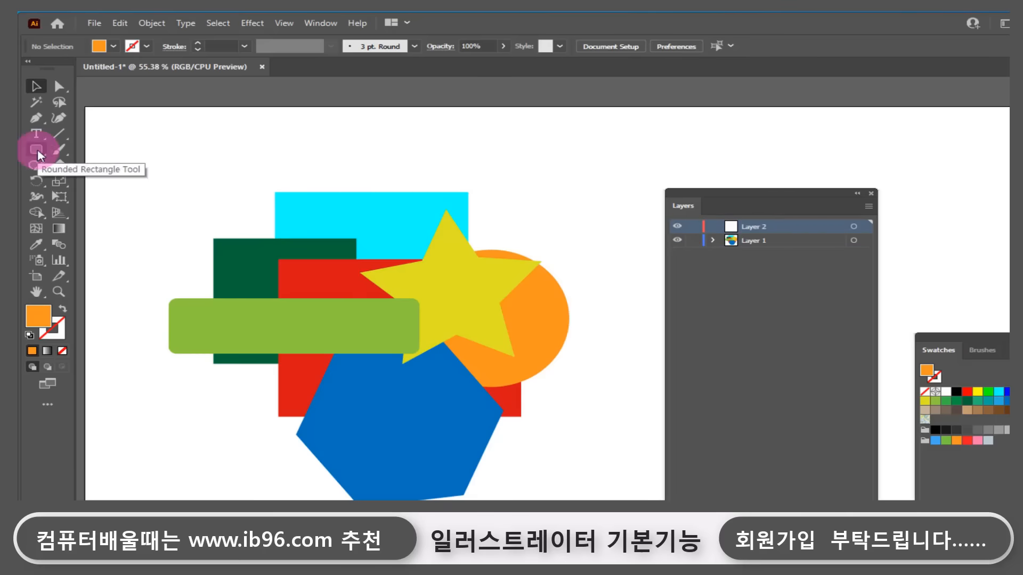
drag(37, 153, 85, 182)
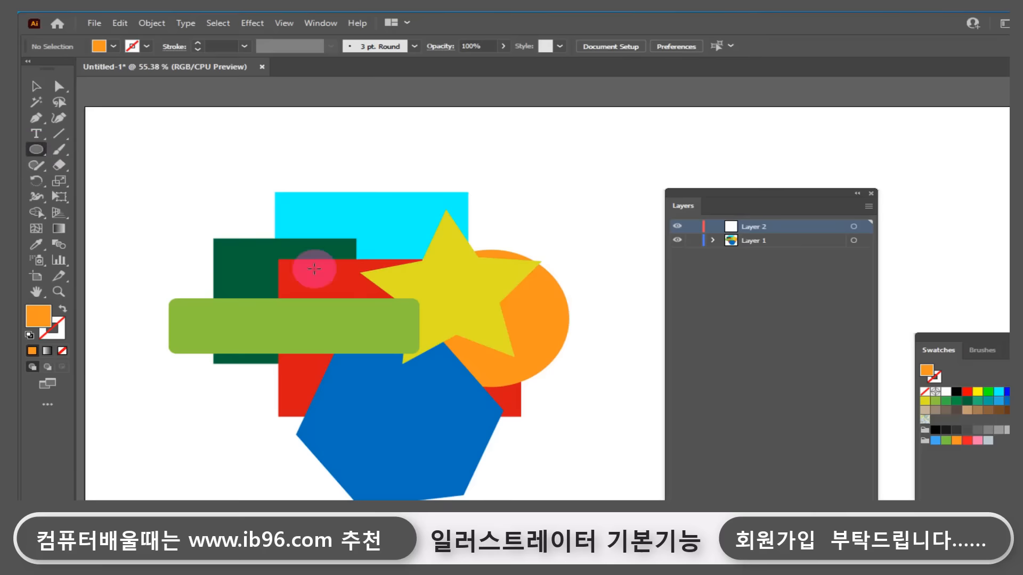
drag(315, 269, 476, 409)
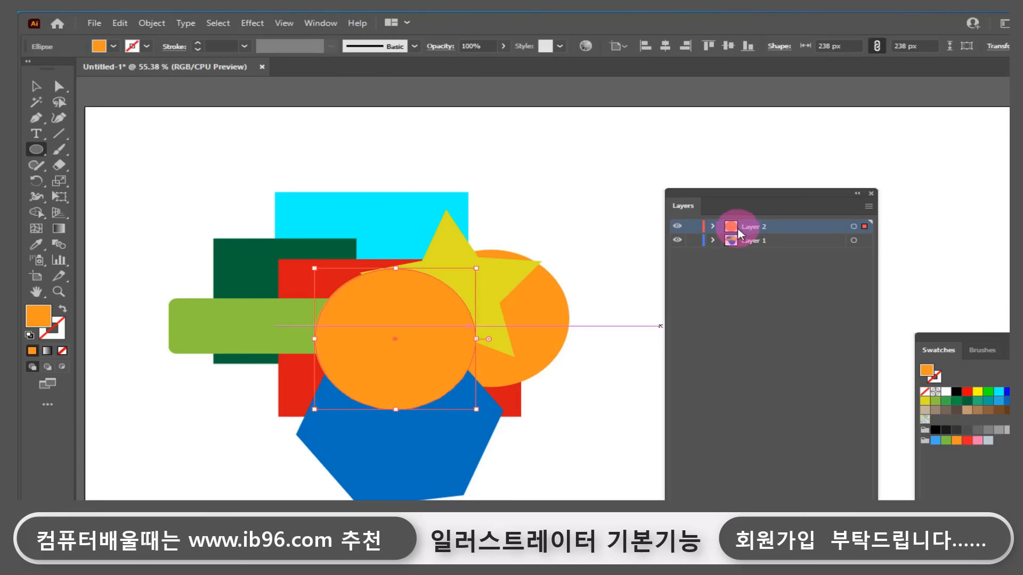
Fill the new circle on Layer 2 with magenta and move it slightly down and to the right.
click(977, 392)
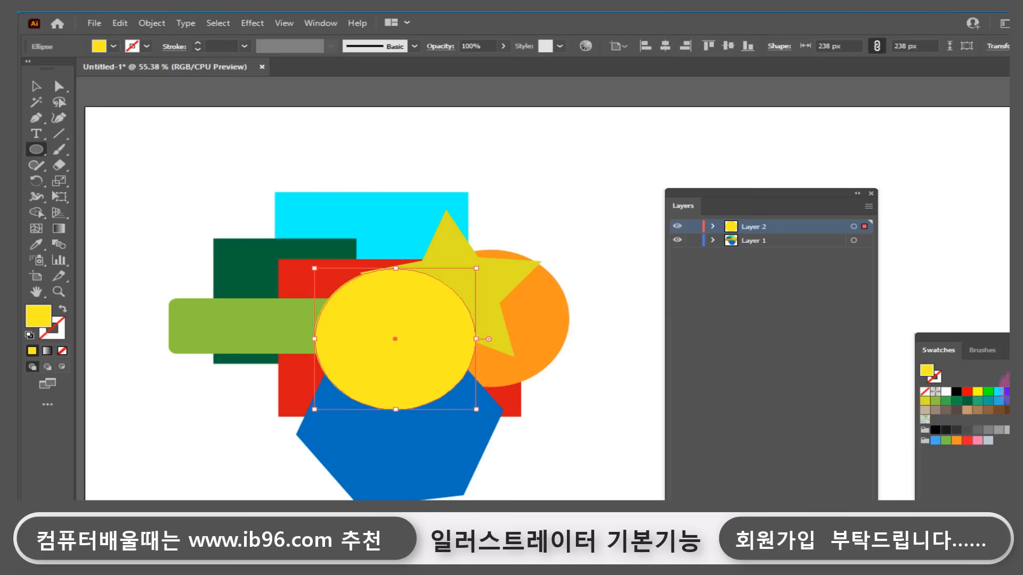
click(1020, 391)
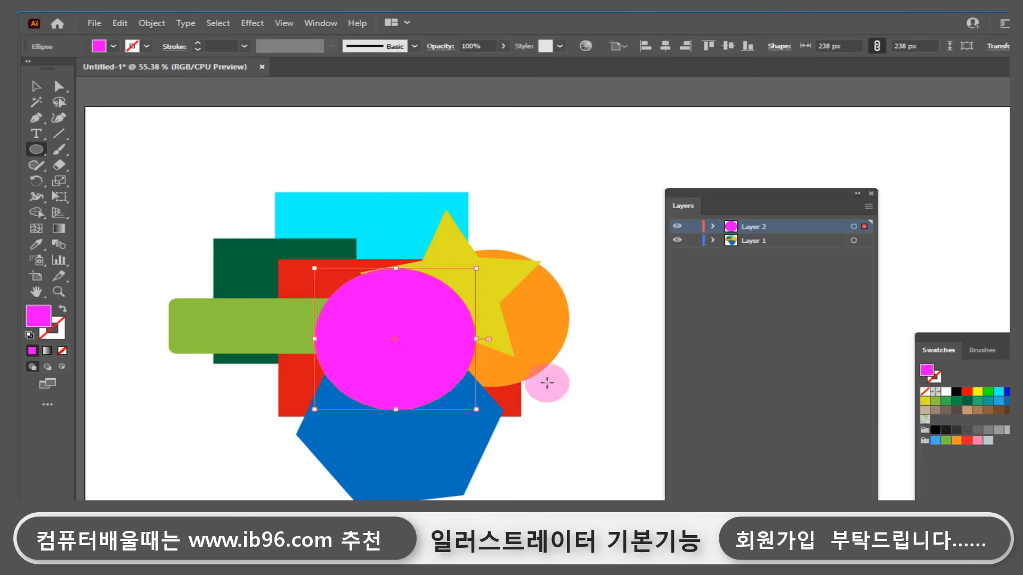
click(31, 89)
click(527, 483)
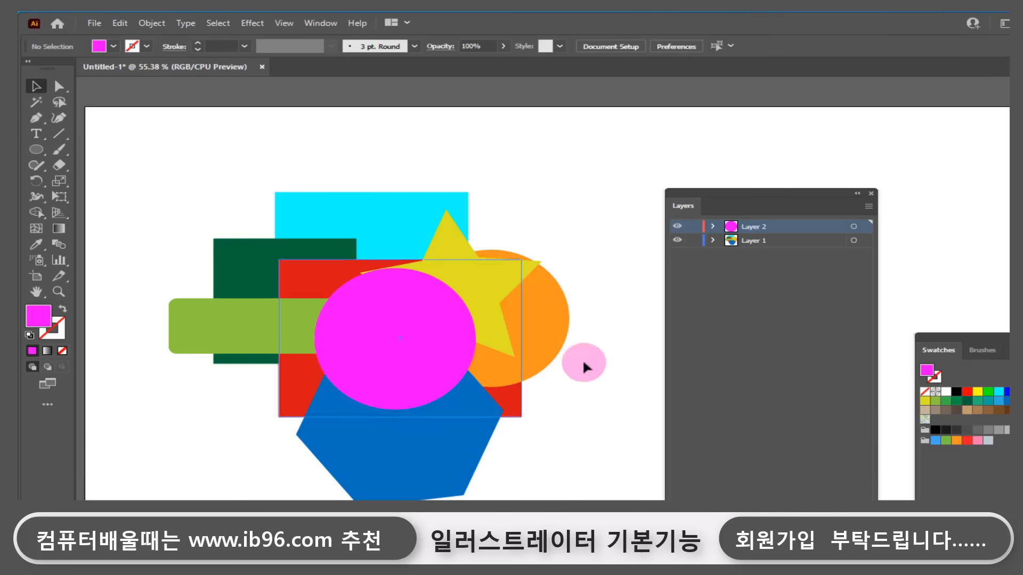
click(752, 227)
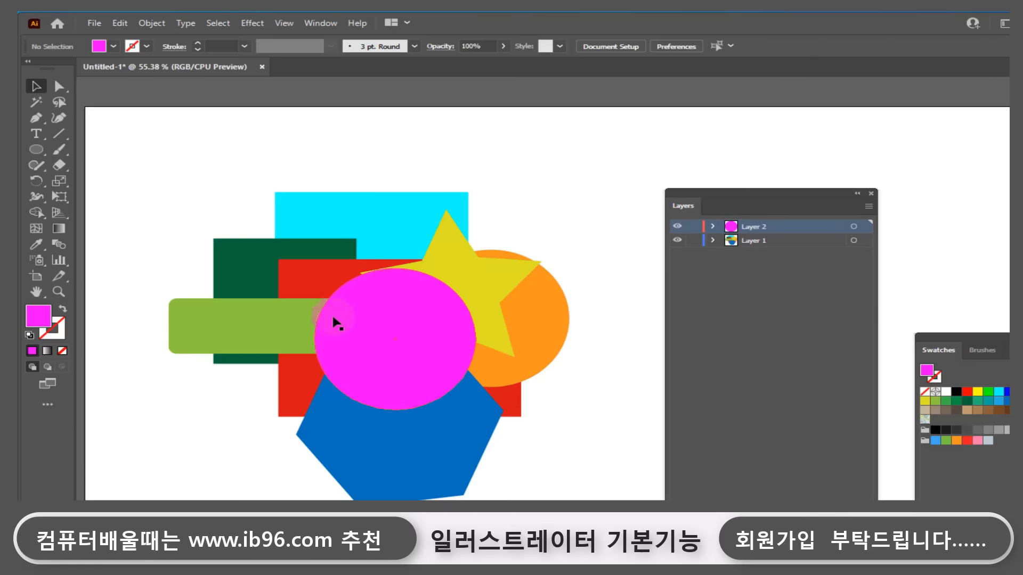
drag(336, 323, 374, 329)
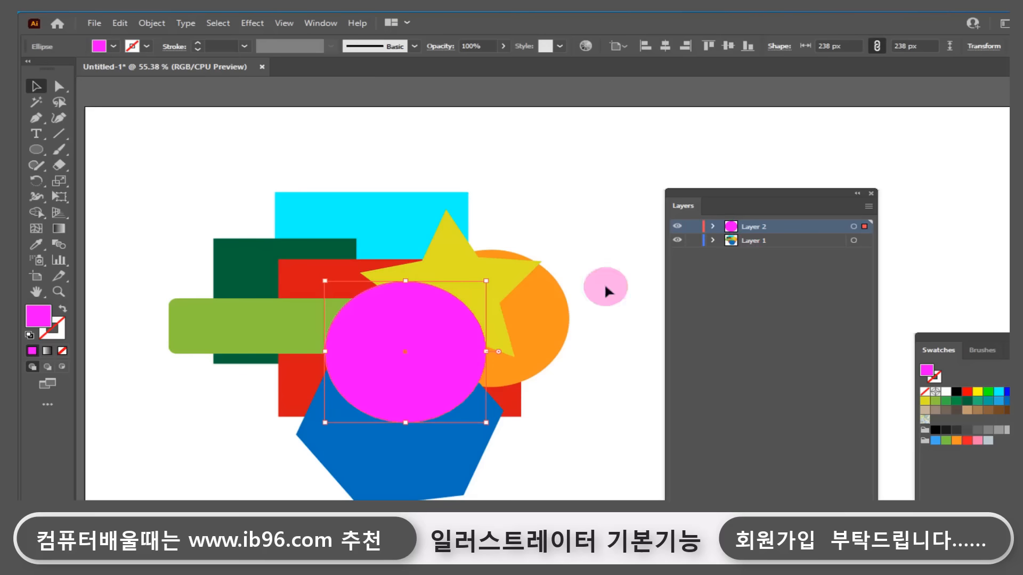
Select the yellow star on Layer 1 and cut it from the artwork.
click(495, 278)
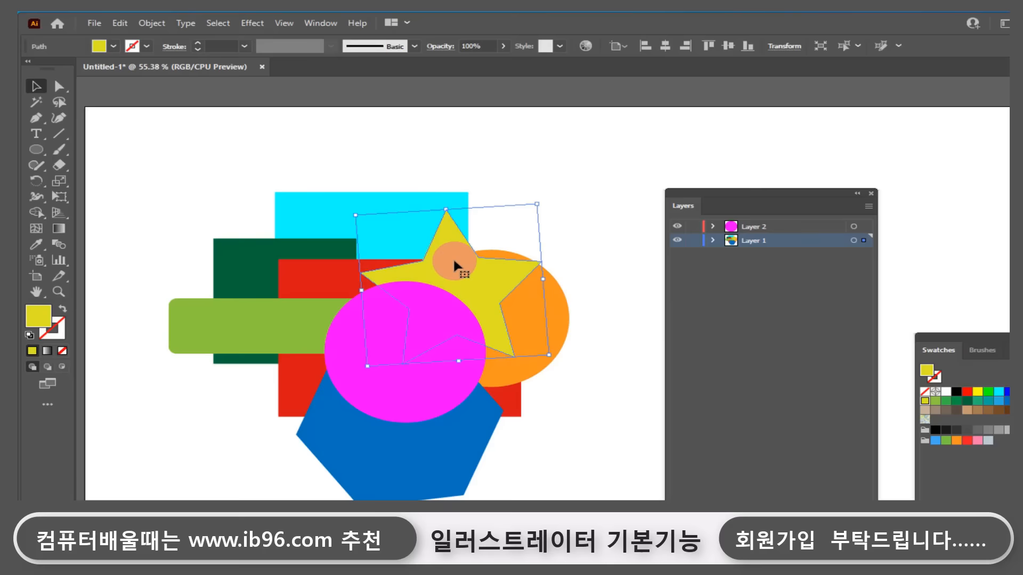
key(a)
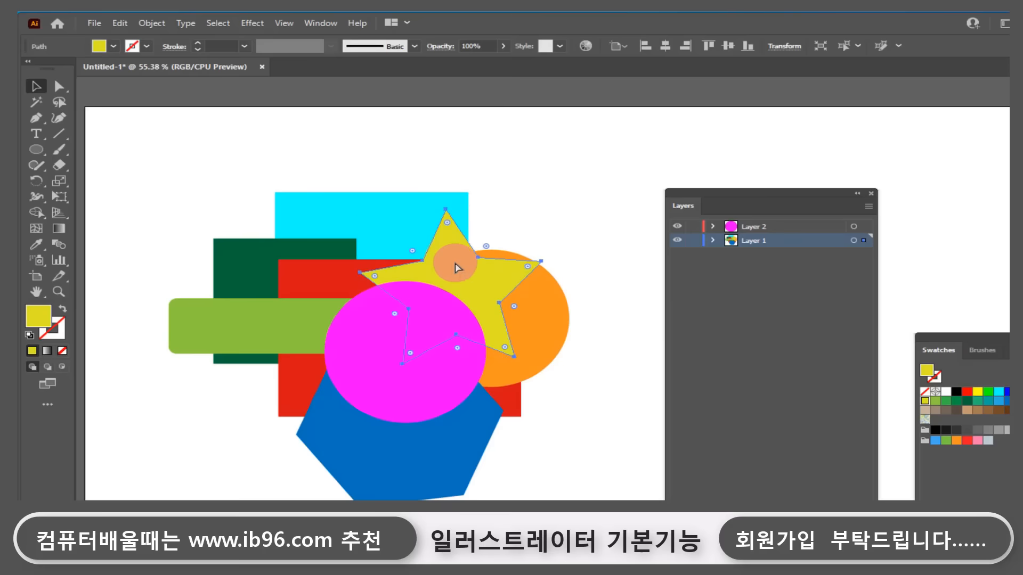
key(Delete)
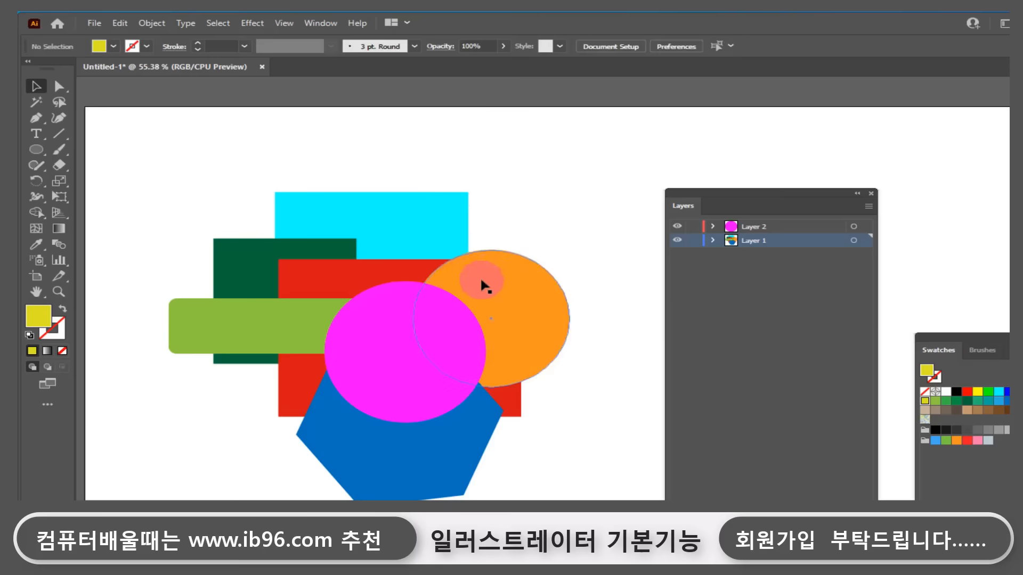
Paste the yellow star into Layer 2 and place it over the magenta and orange circles, keeping Layer 2 active.
click(750, 226)
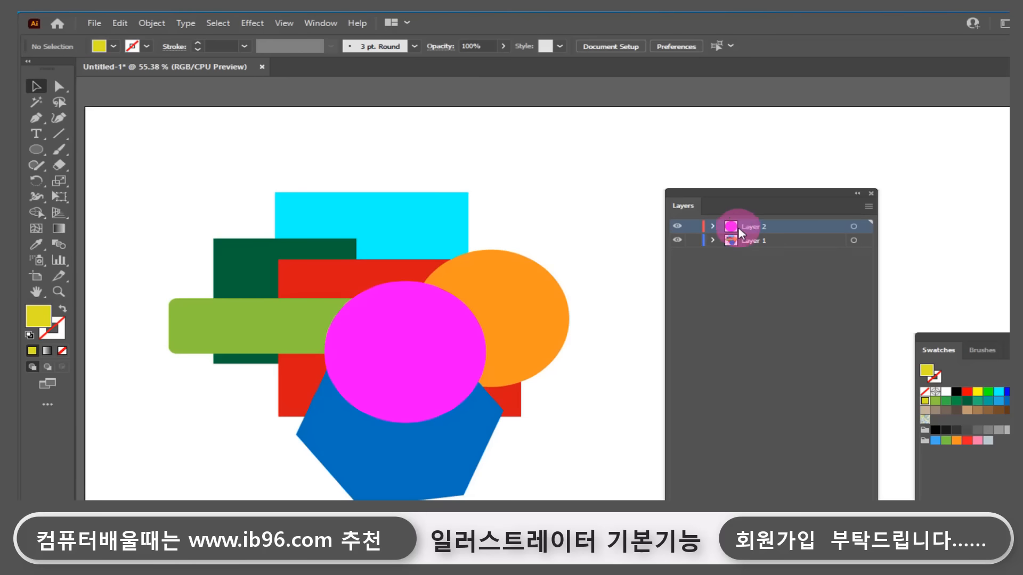
key(ctrl+v)
drag(574, 334, 529, 339)
click(777, 242)
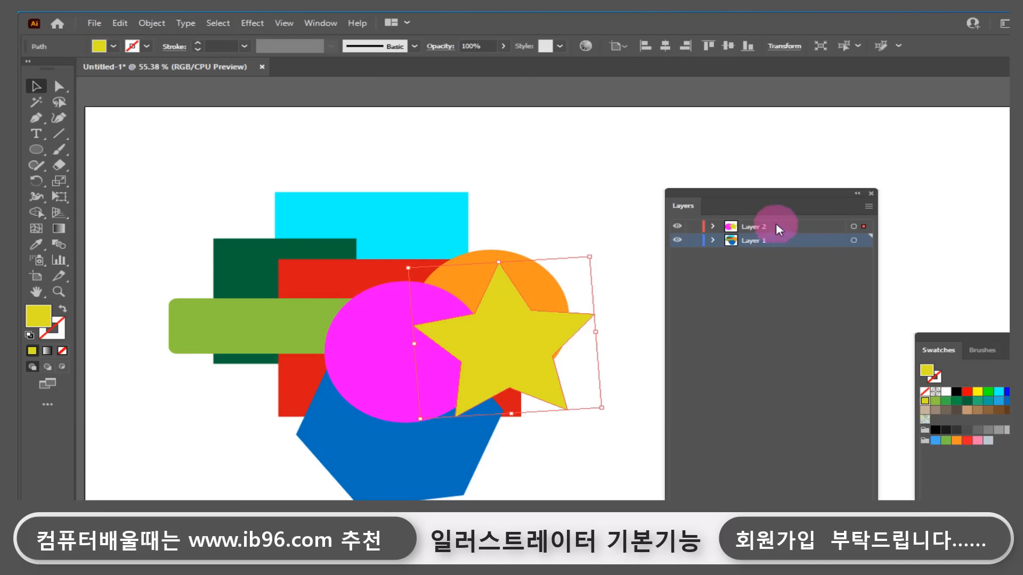
click(776, 226)
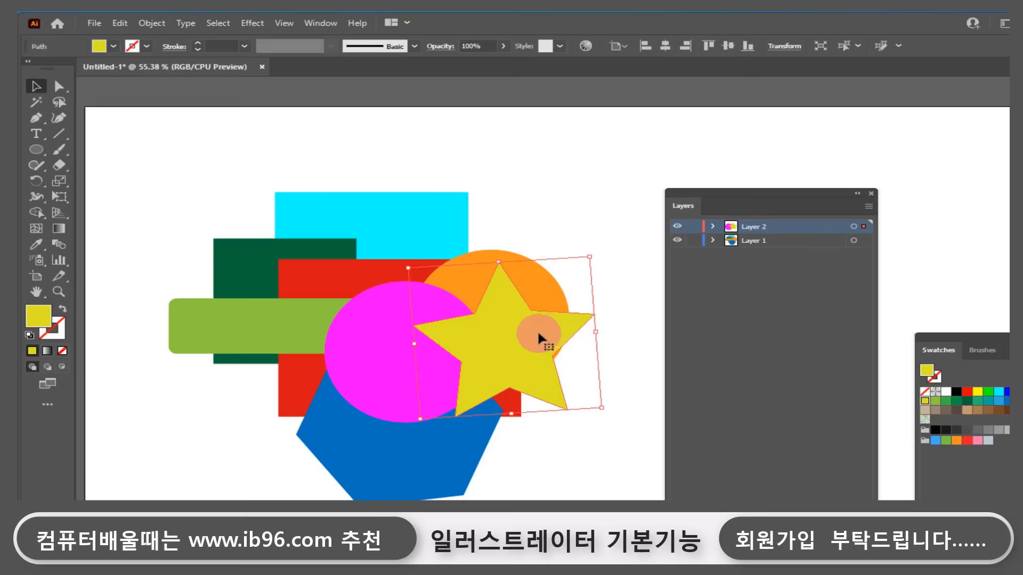
Shift the yellow star slightly over the circles and transfer the orange circle from Layer 1 into Layer 2.
mouse_move(538, 335)
mouse_down()
mouse_move(522, 331)
mouse_move(552, 332)
mouse_up()
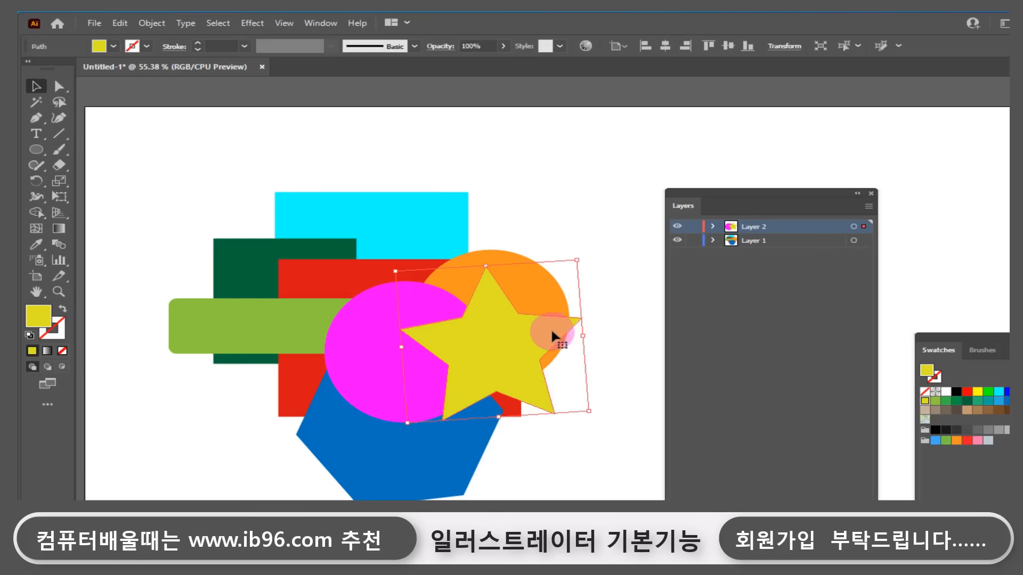
click(713, 239)
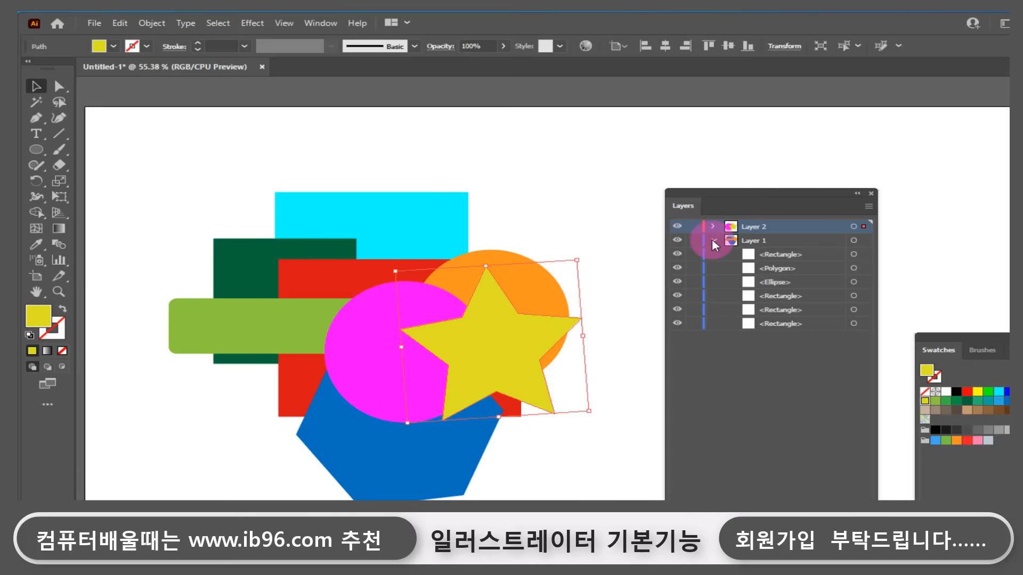
click(770, 281)
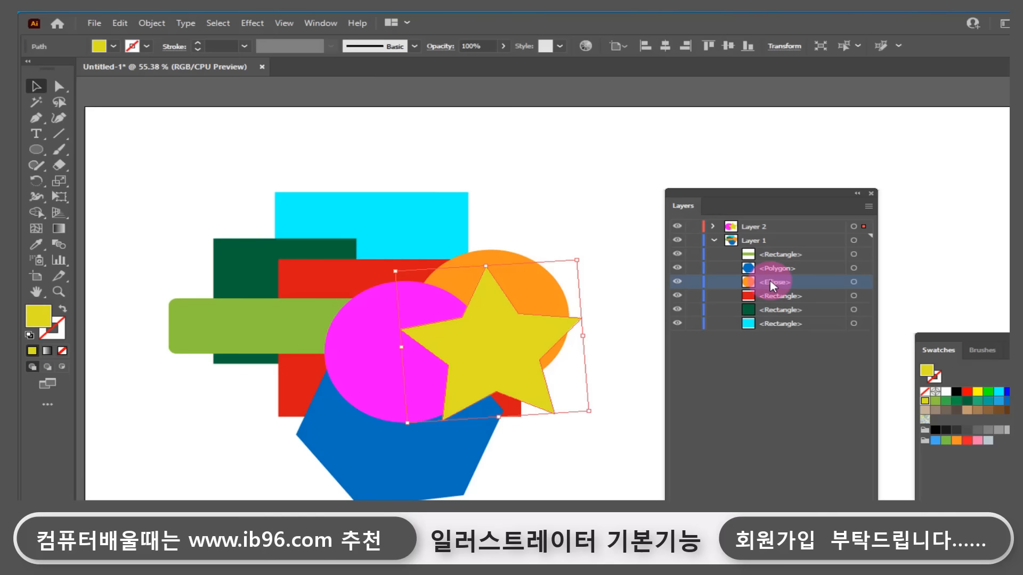
drag(769, 279, 771, 226)
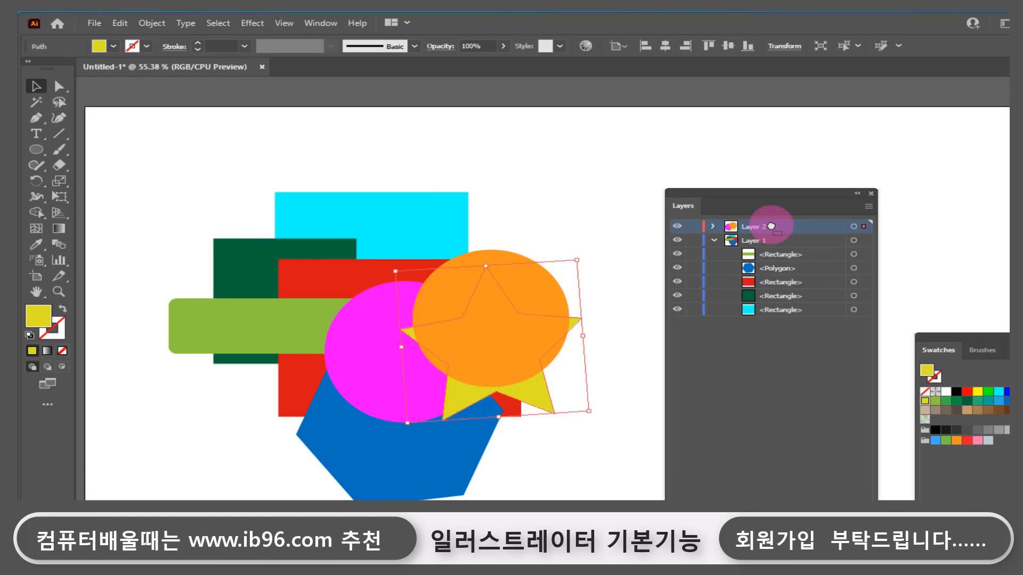
Expand Layer 2's contents, place the star above the orange circle in its stacking order, and clear the selection.
click(713, 226)
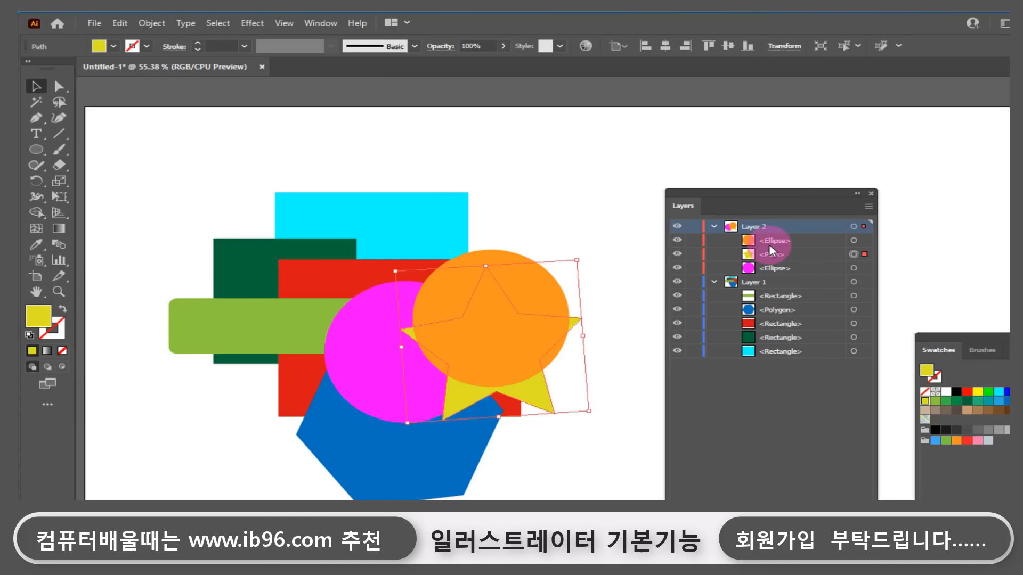
click(766, 397)
Select the cyan rectangle at the bottom of Layer 1 and arrange it with Bring to Front.
click(772, 355)
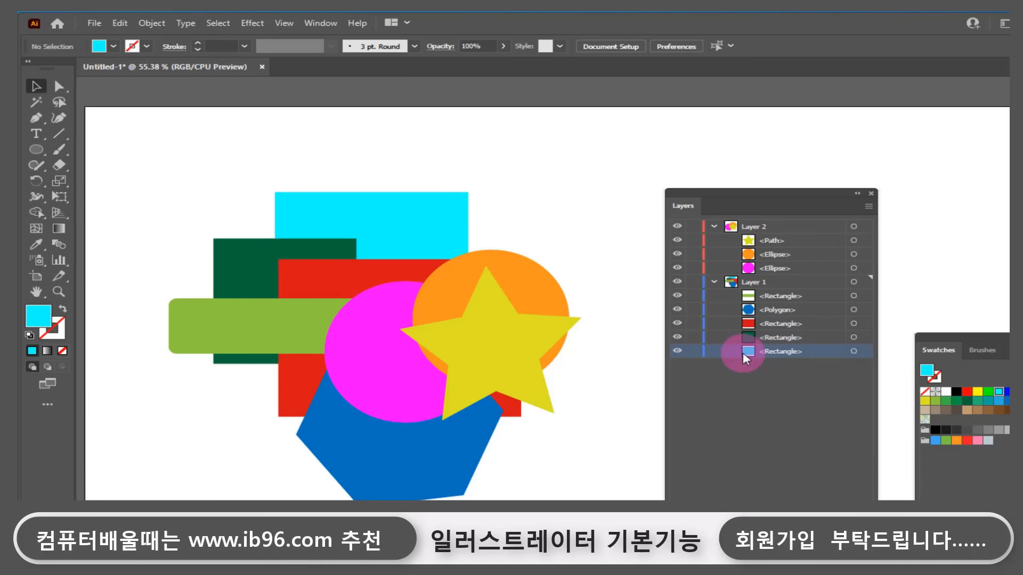
click(405, 218)
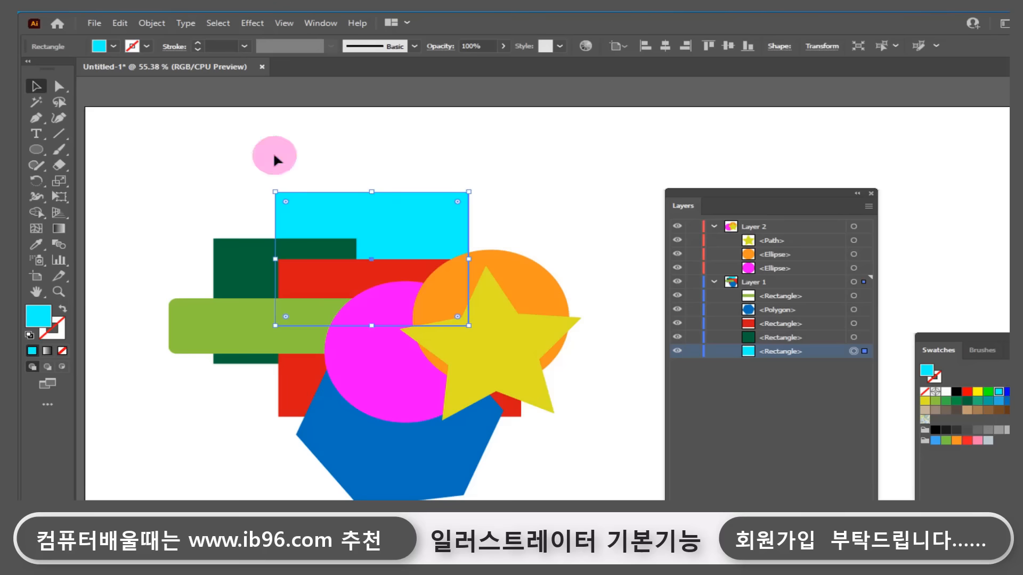
click(150, 24)
click(165, 52)
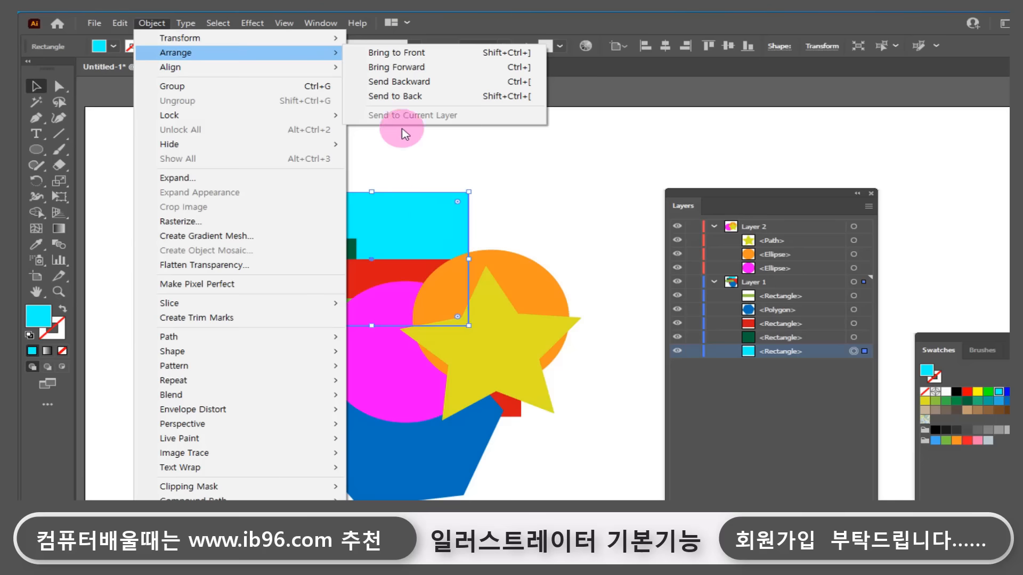
click(394, 53)
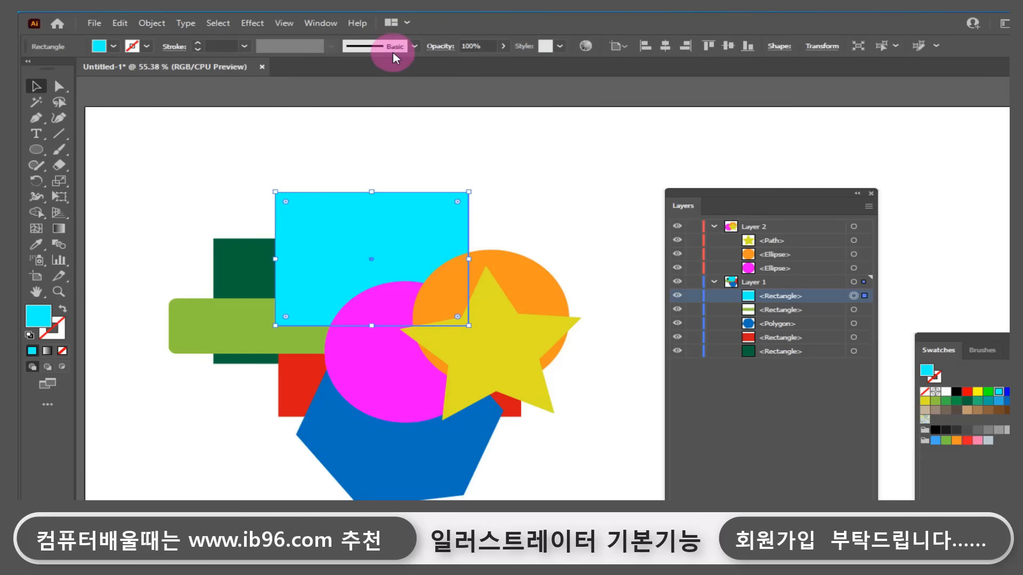
click(706, 324)
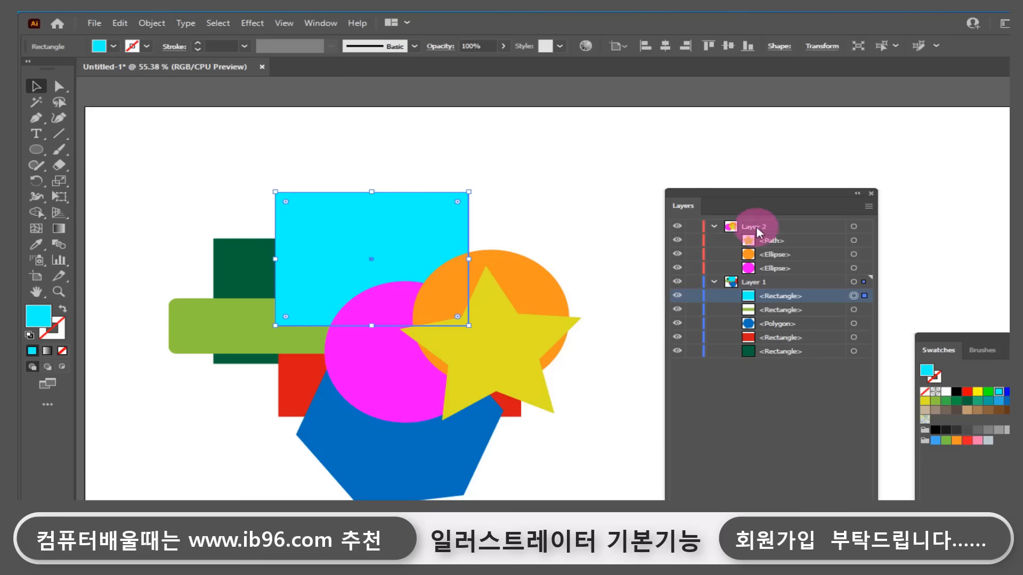
click(152, 23)
mouse_move(313, 53)
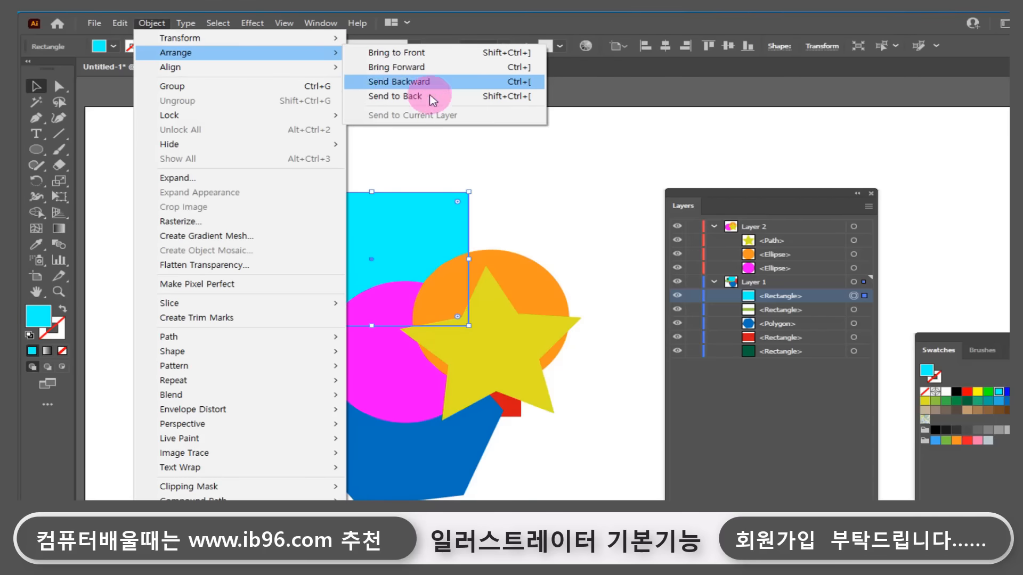
click(797, 193)
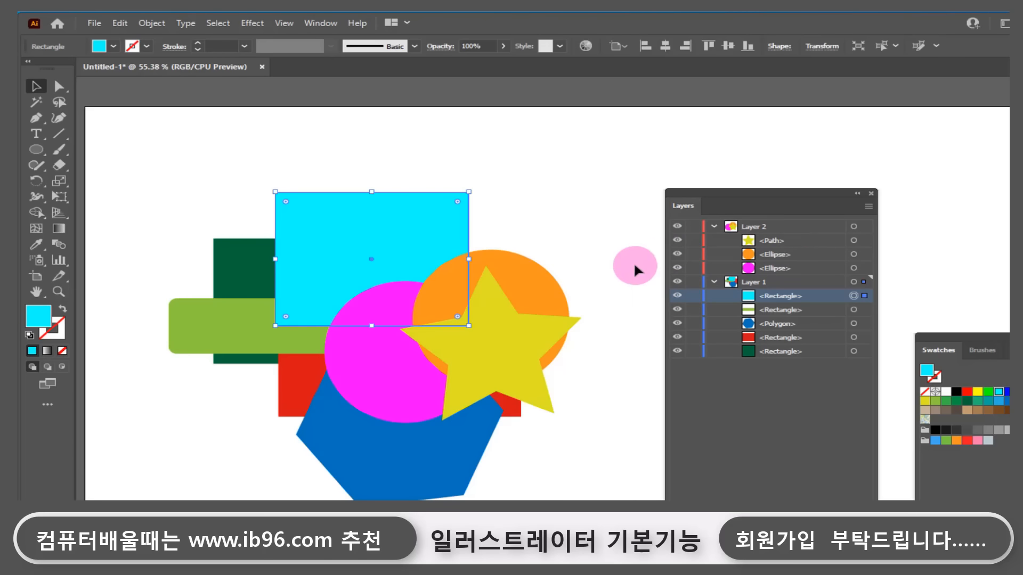
click(622, 253)
Move the cyan rectangle down over the red rectangle, then collapse both layers' contents and make Layer 2 active.
drag(381, 260, 384, 276)
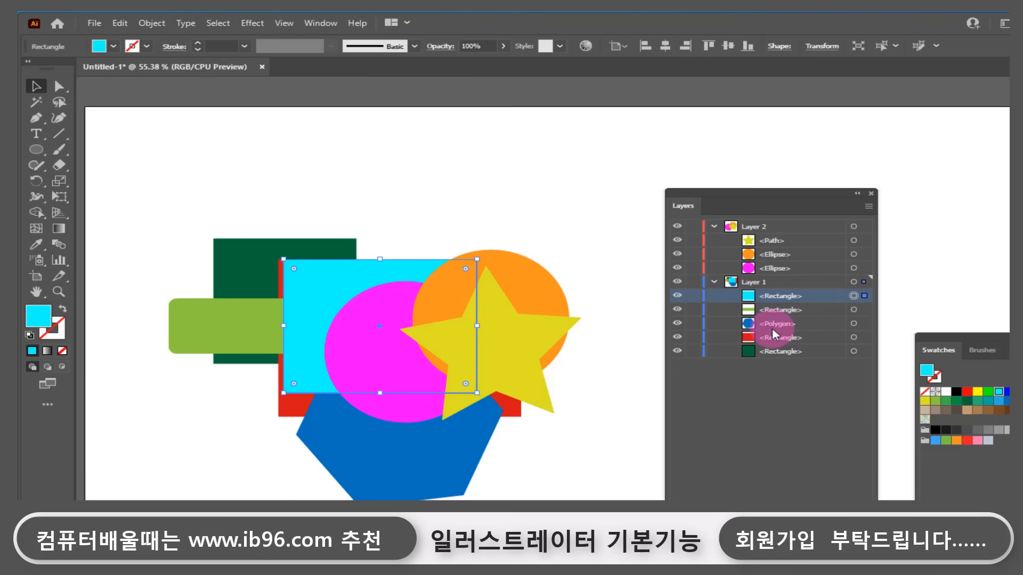
click(714, 280)
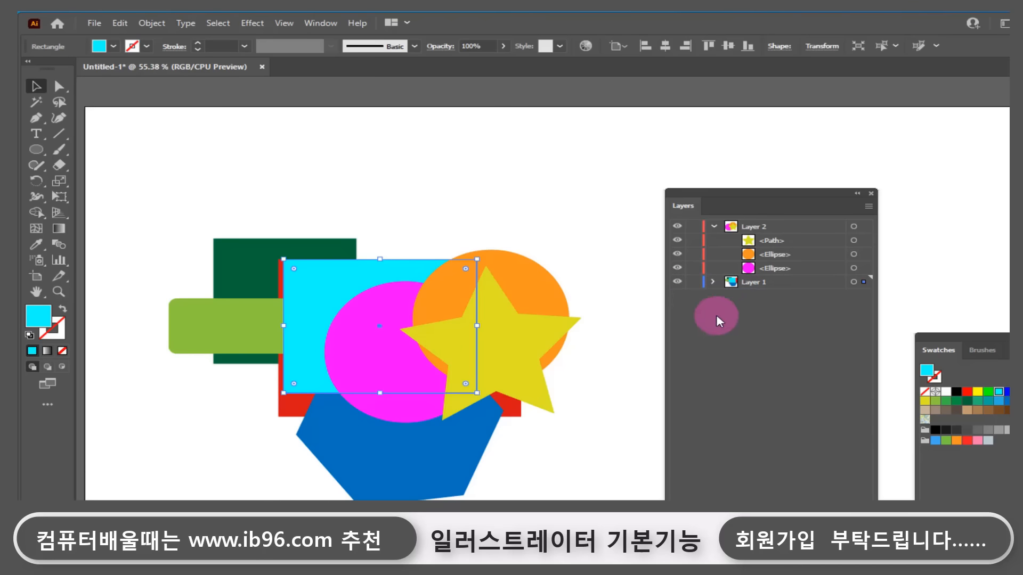
click(714, 227)
click(739, 227)
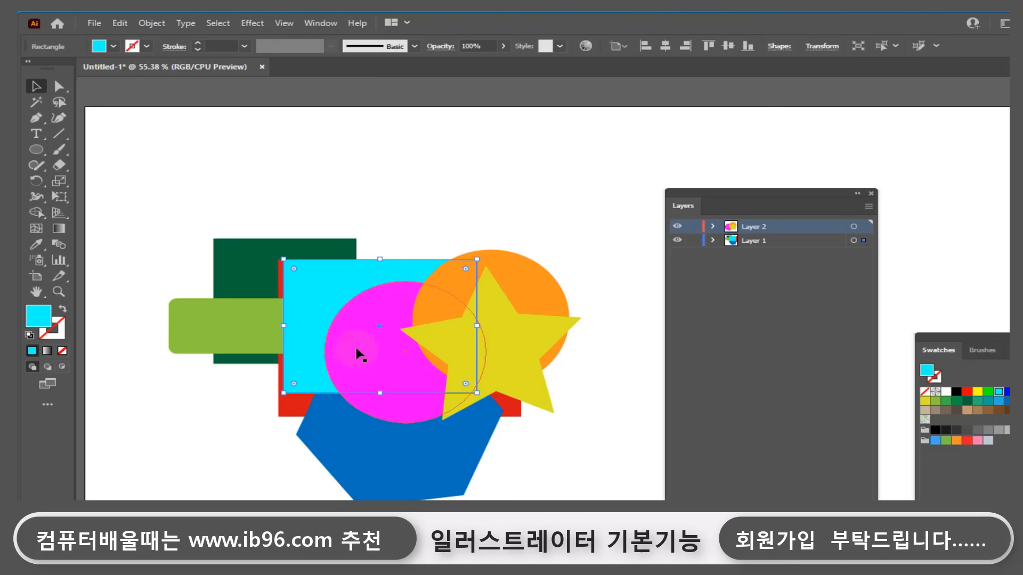
Move the cyan rectangle away from the other shapes and back so it overlaps the magenta circle and star.
drag(337, 278, 527, 168)
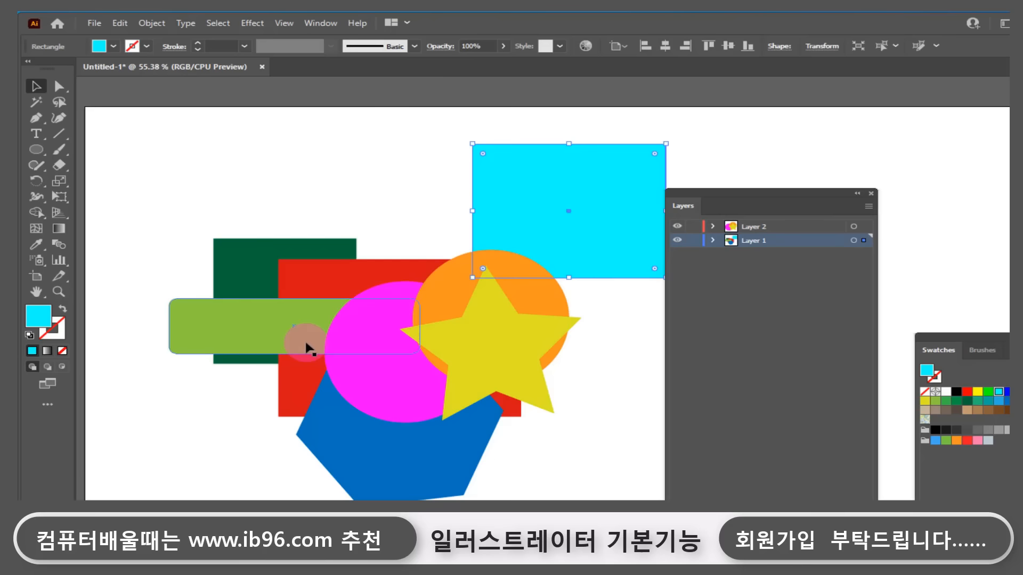
drag(520, 223, 352, 324)
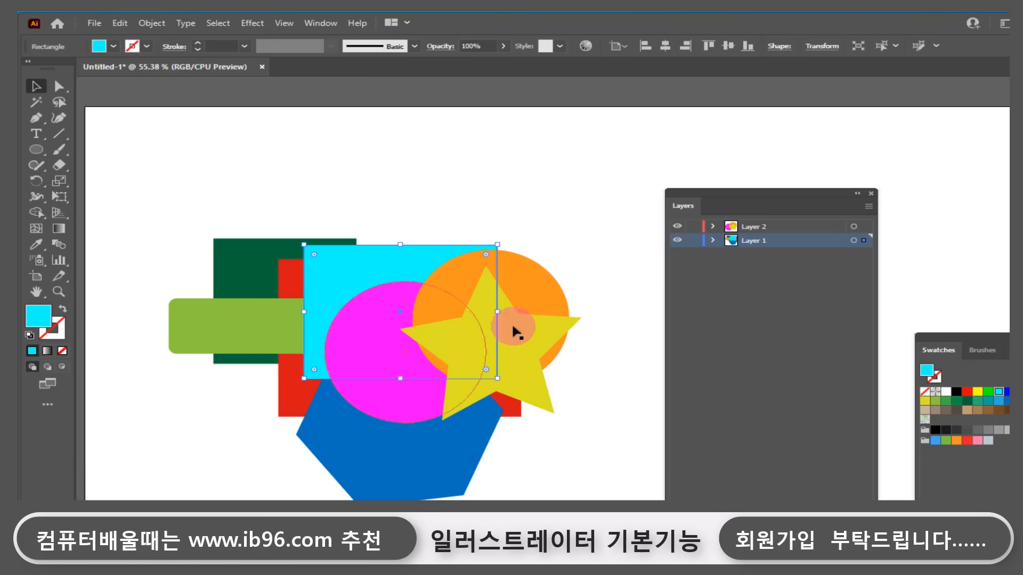
Hide and show Layer 2 repeatedly to compare its objects with those on Layer 1, leaving it visible.
click(677, 227)
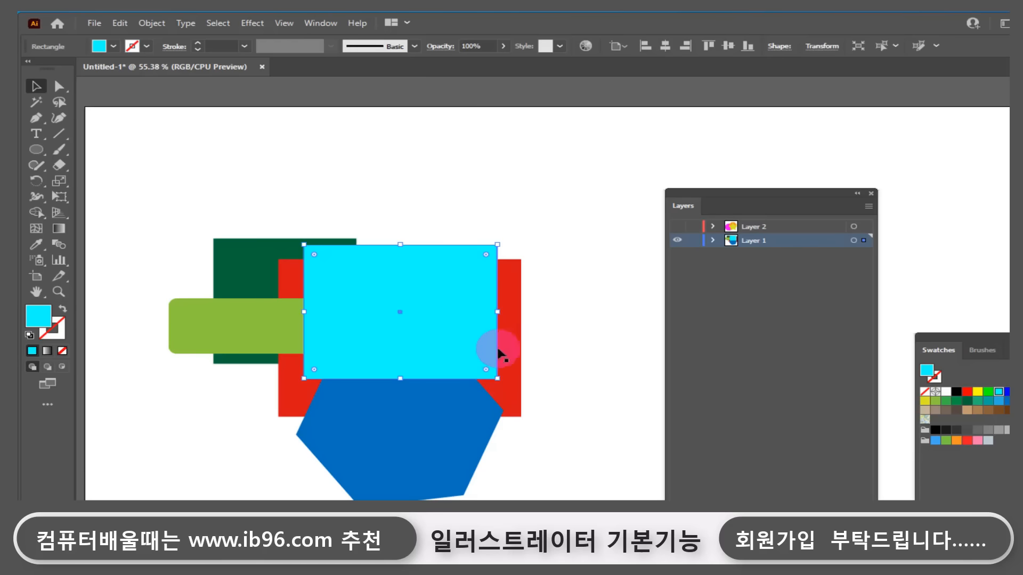
click(677, 227)
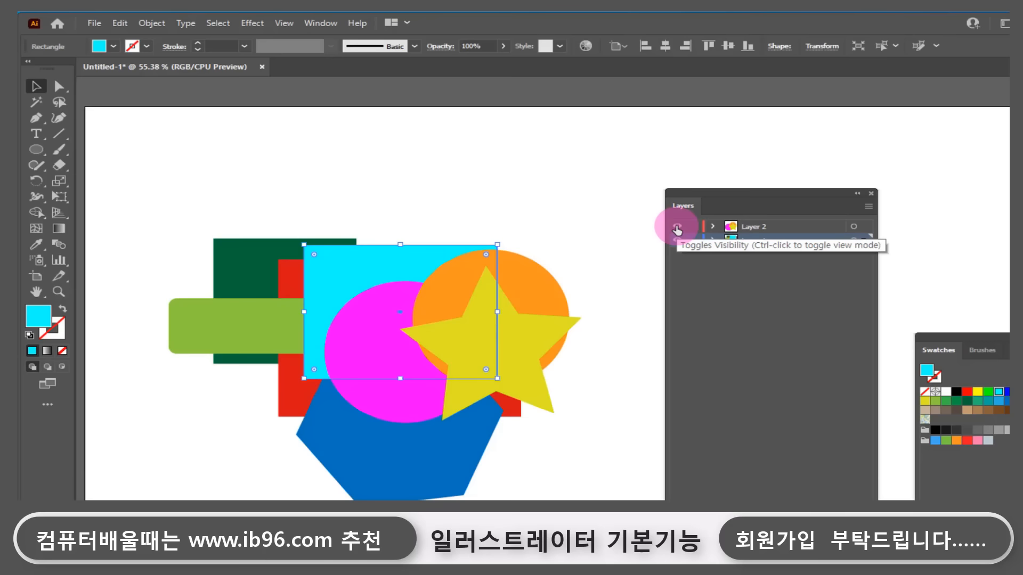
click(676, 228)
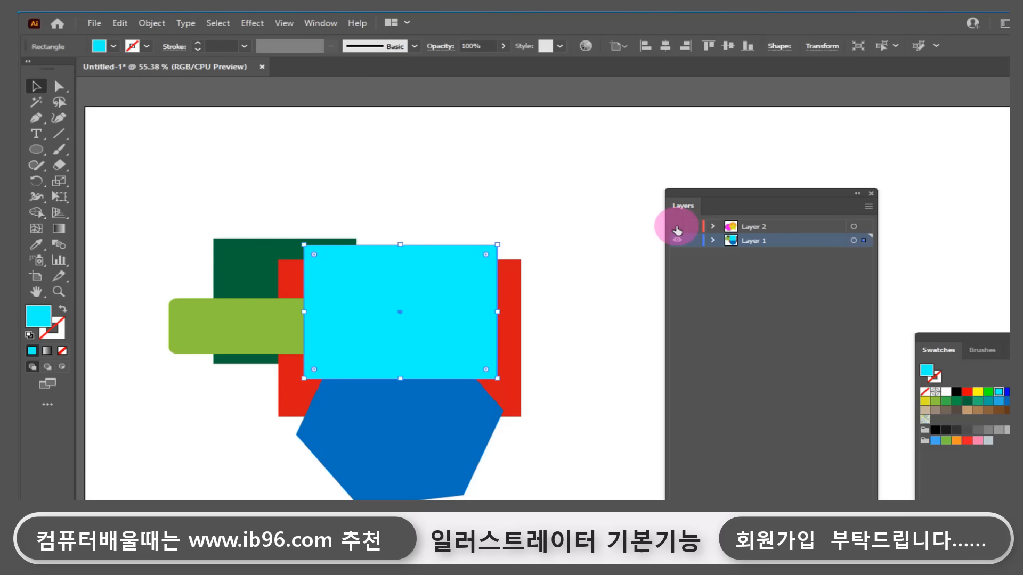
click(677, 229)
click(677, 228)
click(677, 228)
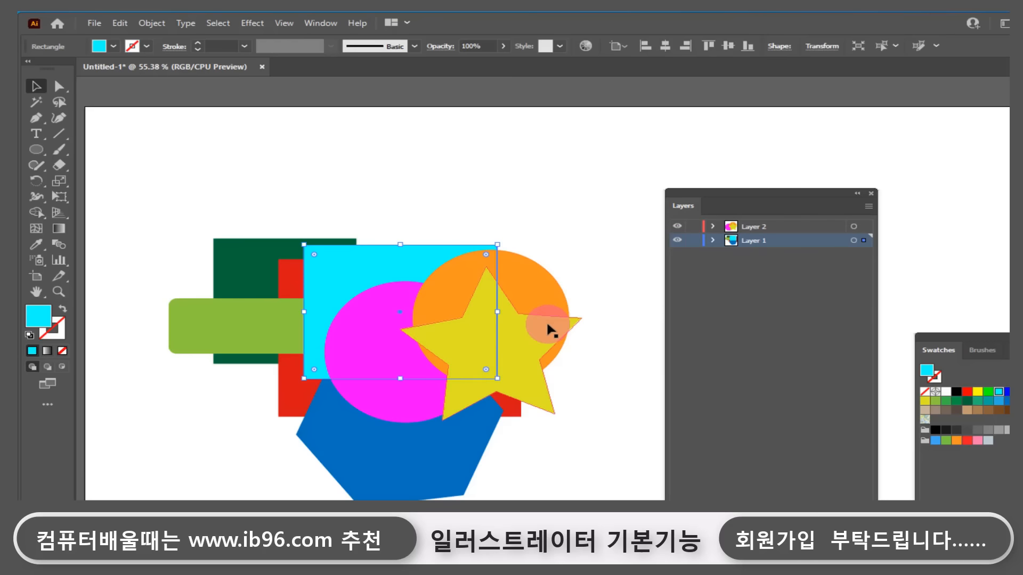
click(677, 226)
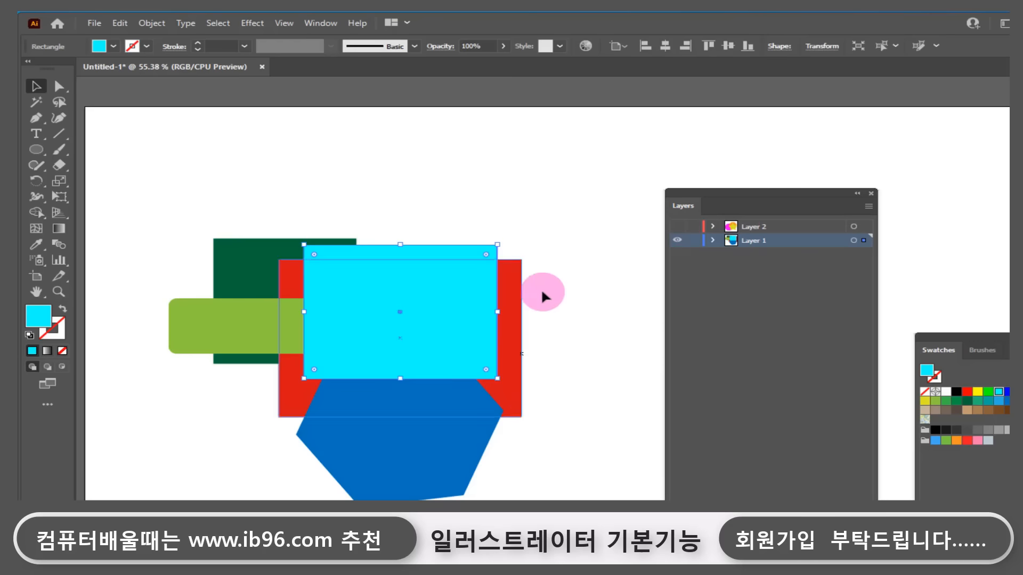
click(678, 226)
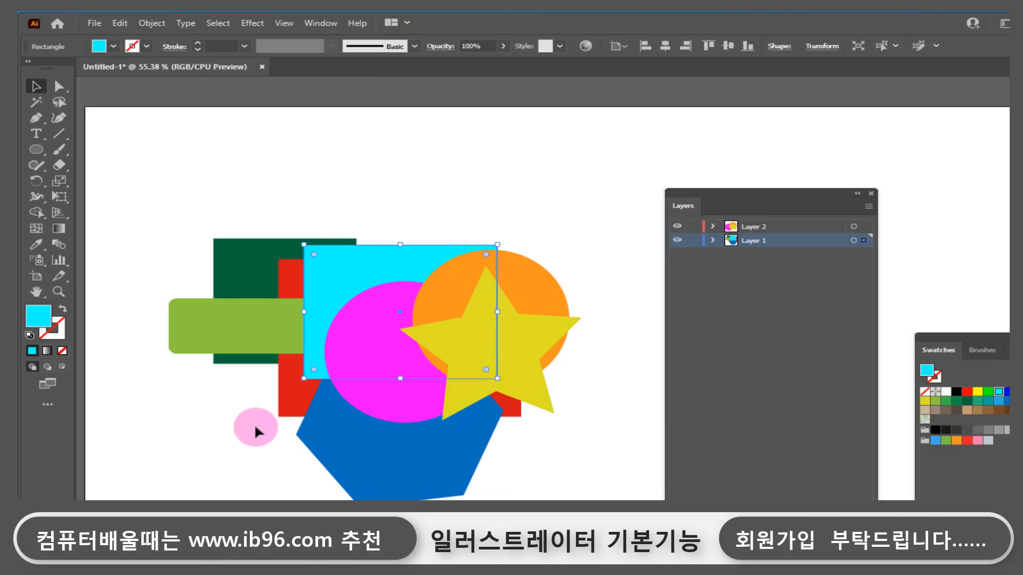
Move the orange circle up and to the right, and try moving the cyan rectangle off the artwork, undoing the rectangle's move.
drag(436, 297, 691, 113)
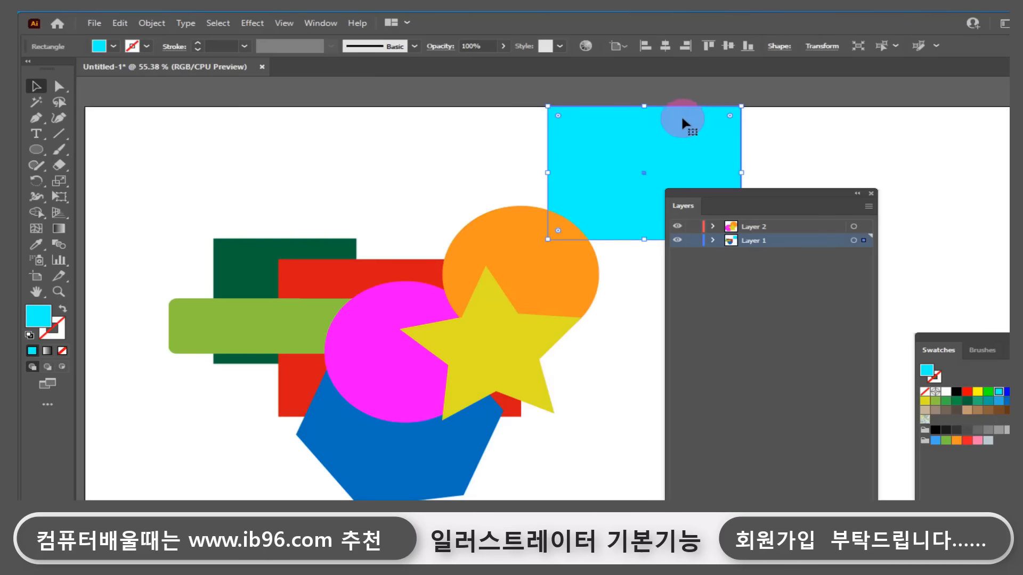
click(129, 22)
click(133, 37)
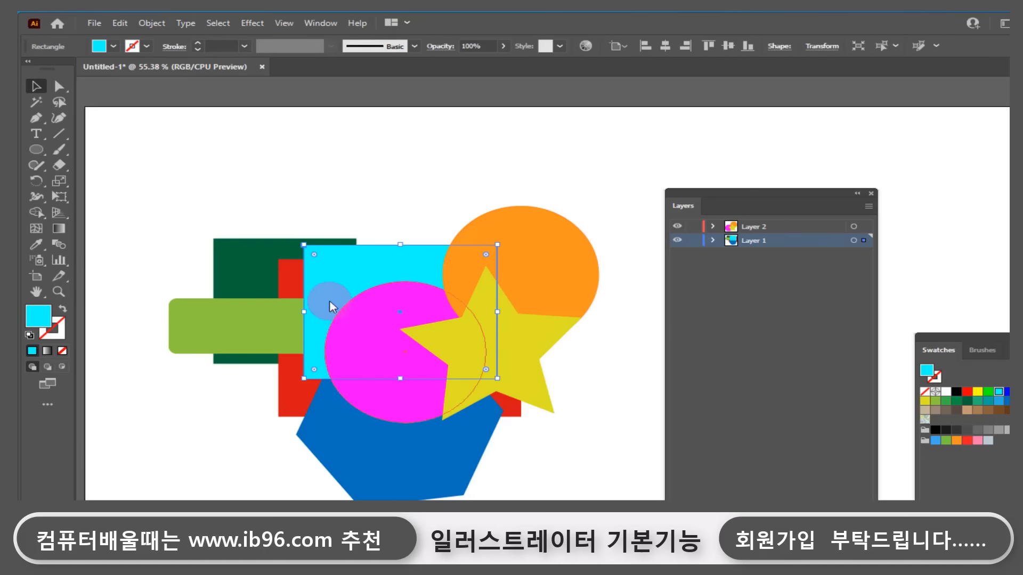
Lock Layer 1 and try to move its dark green rectangle.
click(693, 240)
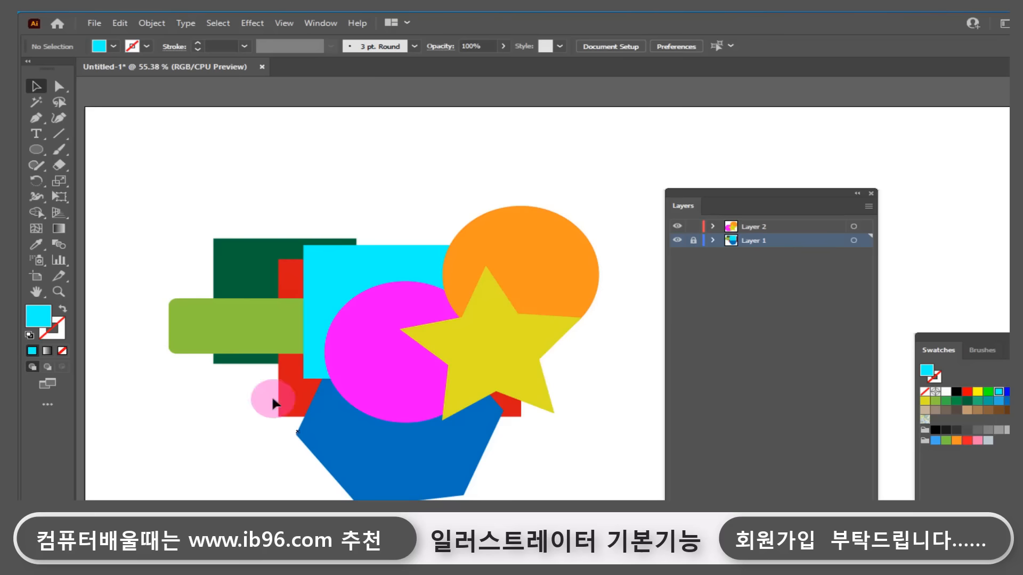
drag(265, 288, 239, 175)
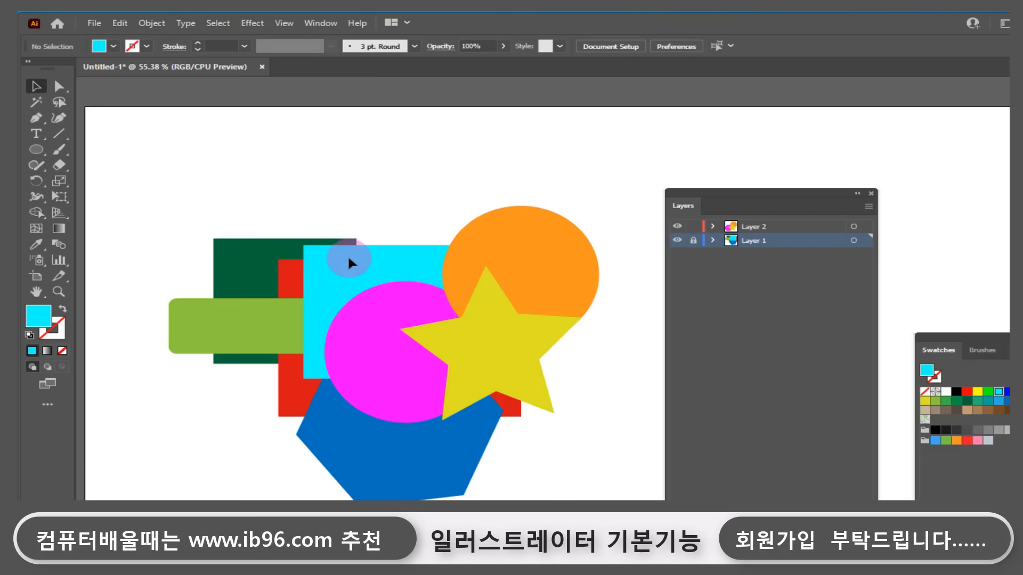
Move the magenta circle on Layer 2 up over the cyan rectangle, rotate it slightly counterclockwise and deselect it.
scroll(272, 181, up, 1)
drag(372, 323, 365, 248)
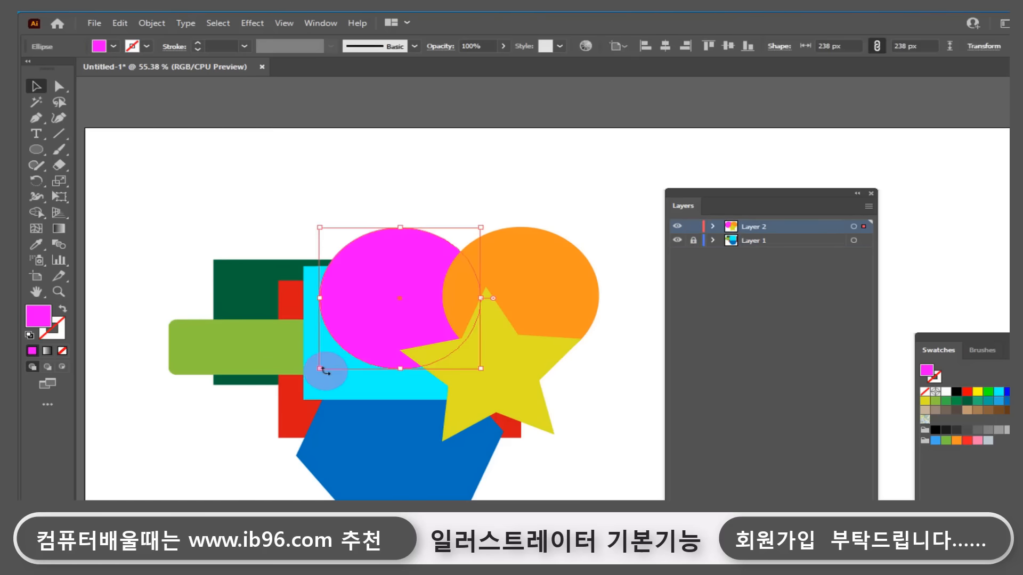
drag(324, 370, 360, 389)
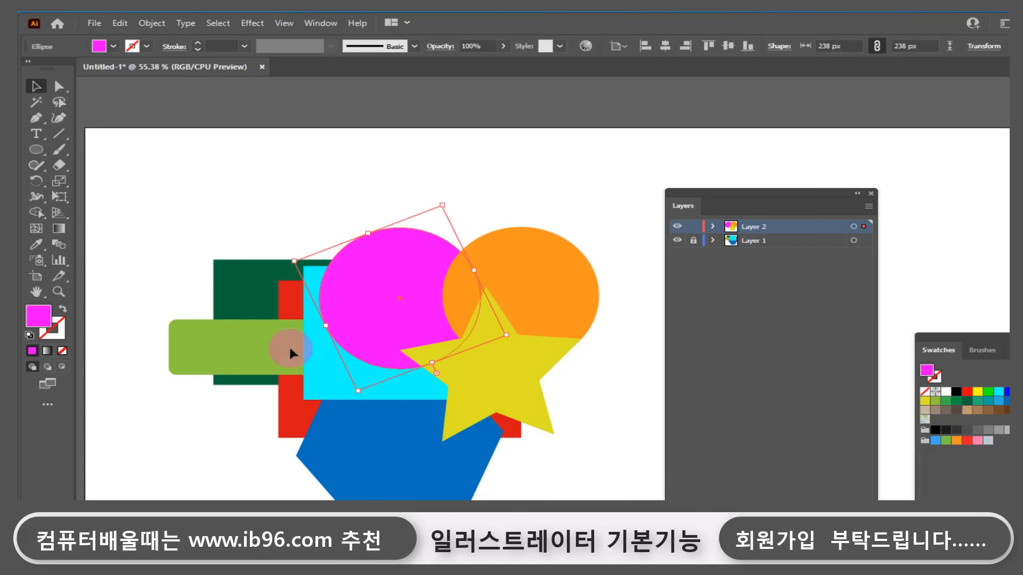
click(156, 308)
scroll(156, 308, left, 1)
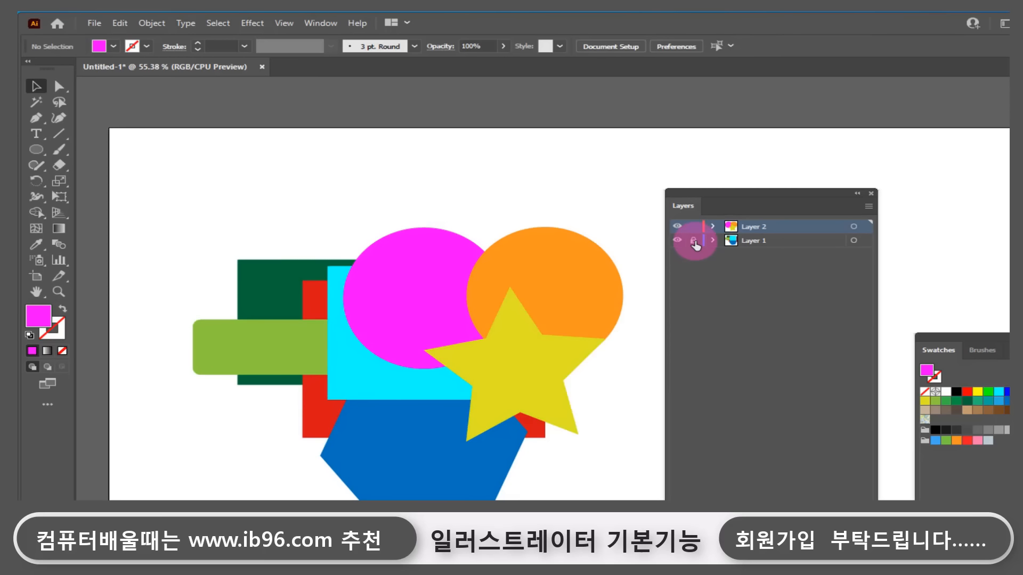
Unlock Layer 1 and shorten the Layers panel so its lower edge fits on screen.
click(694, 242)
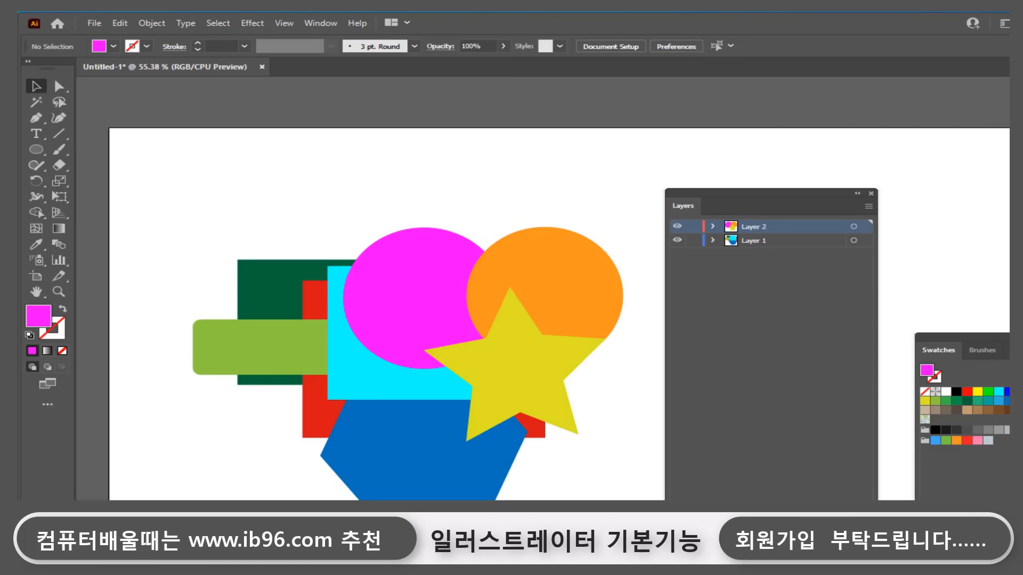
drag(876, 500, 873, 434)
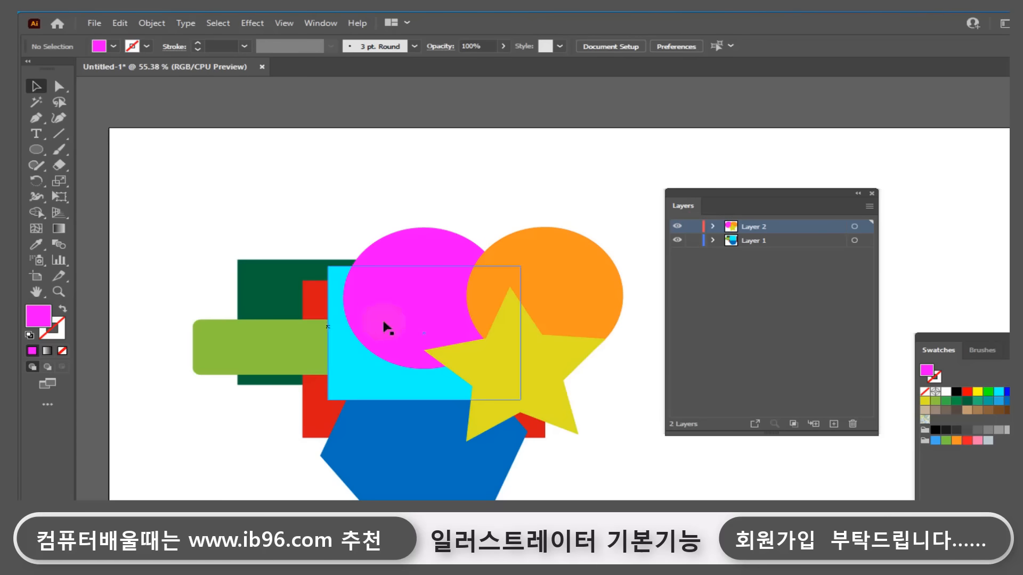
Select the light green rectangle and then the yellow star to identify their layers, and create a new layer above Layer 2.
click(226, 347)
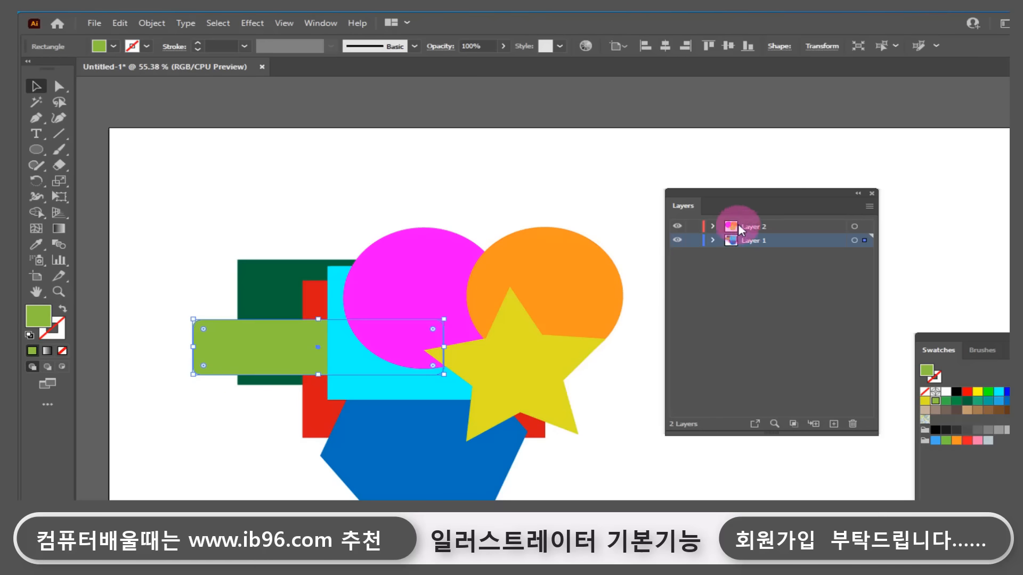
click(505, 401)
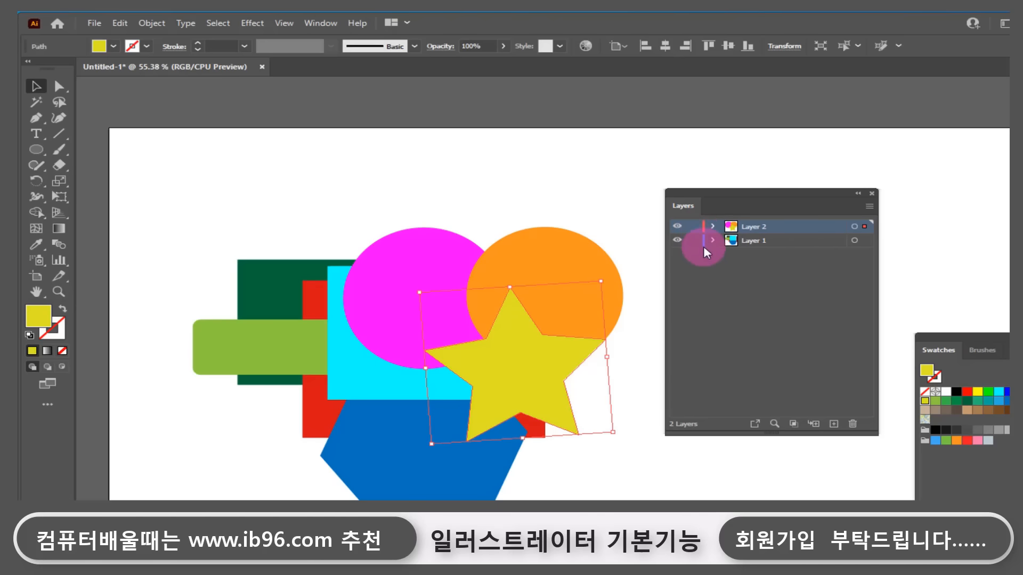
click(834, 424)
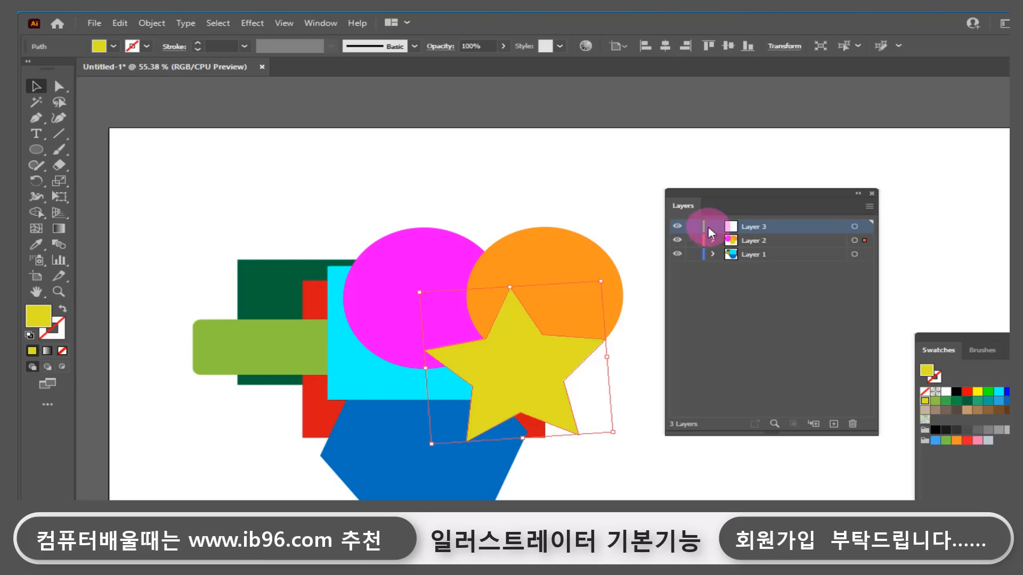
Delete Layer 3 and rename Layer 1 as 배경.
click(853, 424)
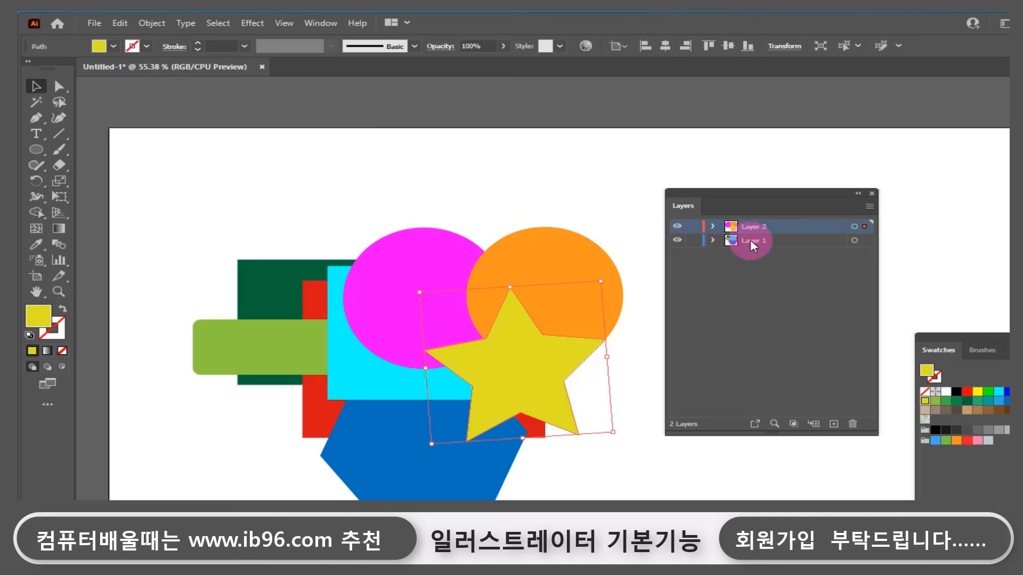
double_click(751, 241)
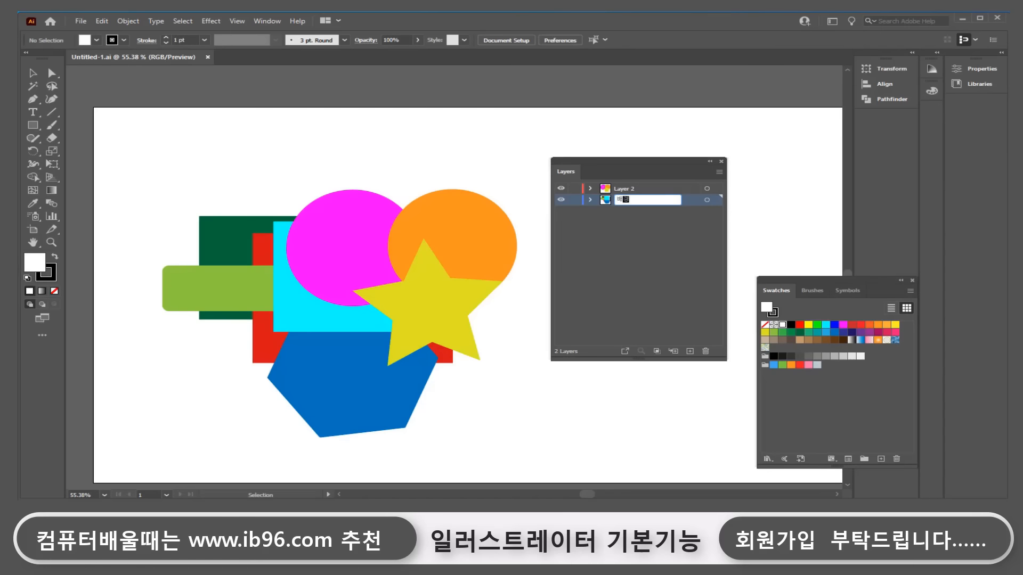
click(626, 190)
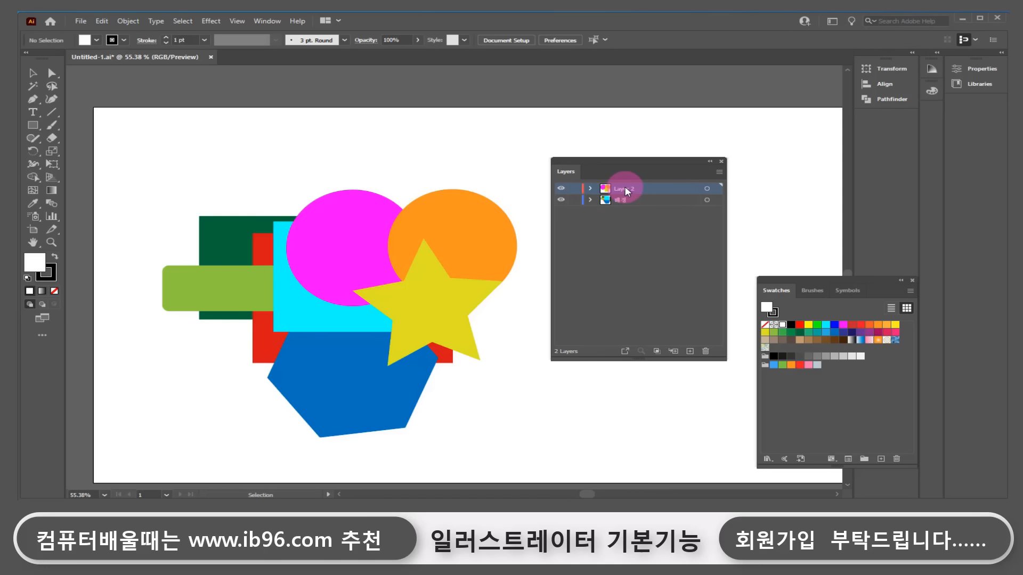
Rename Layer 2 as 레이어연습.
double_click(625, 189)
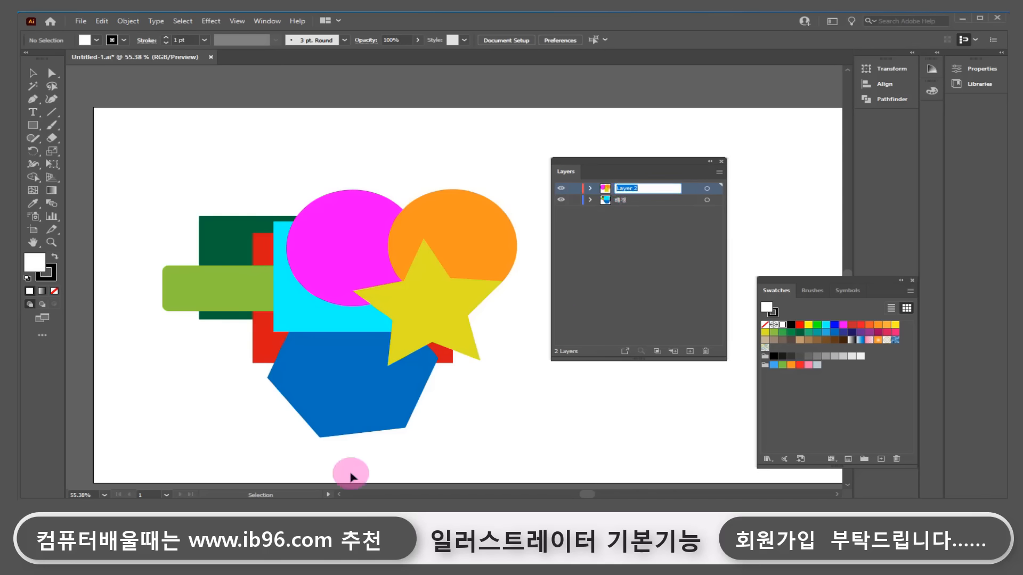
text(레이어연습)
click(654, 265)
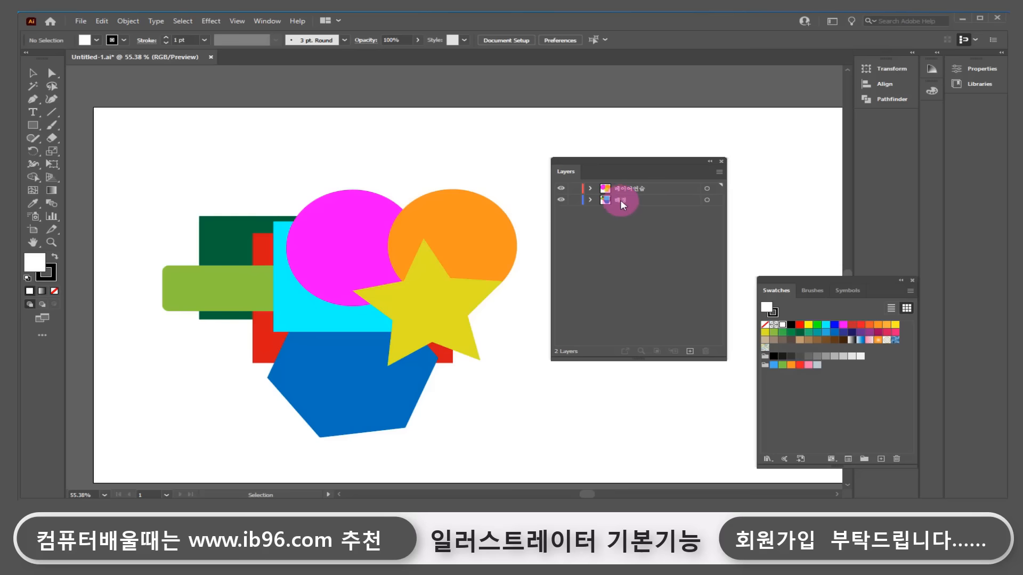
Open the layer options of the 배경 layer, examine its name and the available layer colors, and cancel without changes.
click(676, 205)
double_click(676, 206)
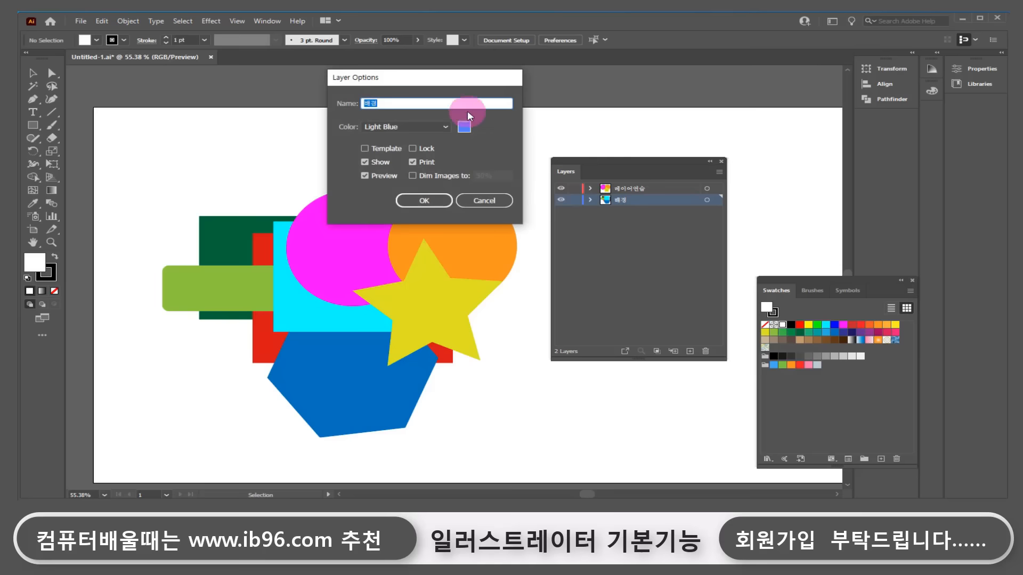
drag(457, 75, 594, 226)
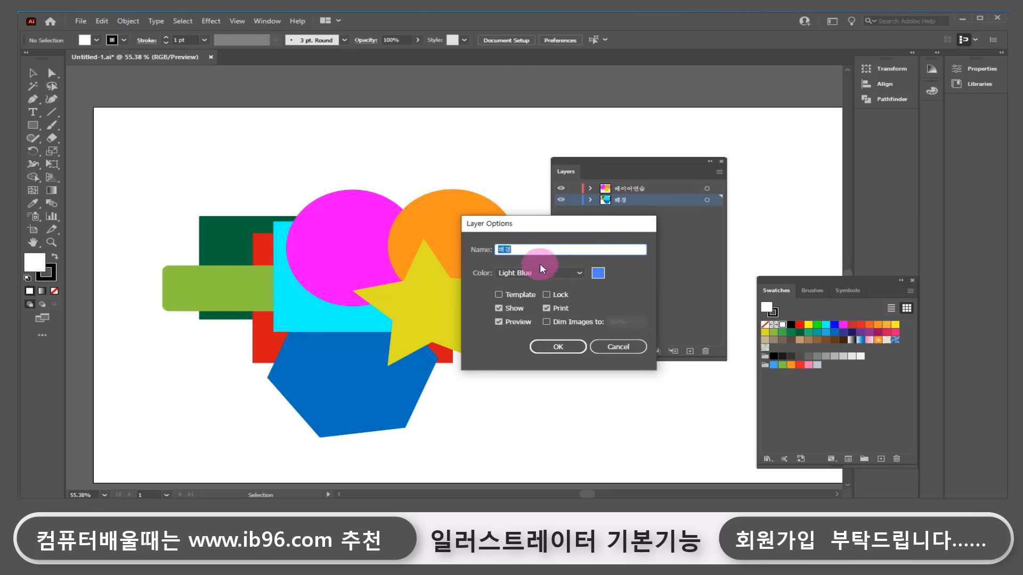
click(512, 249)
drag(498, 249, 517, 250)
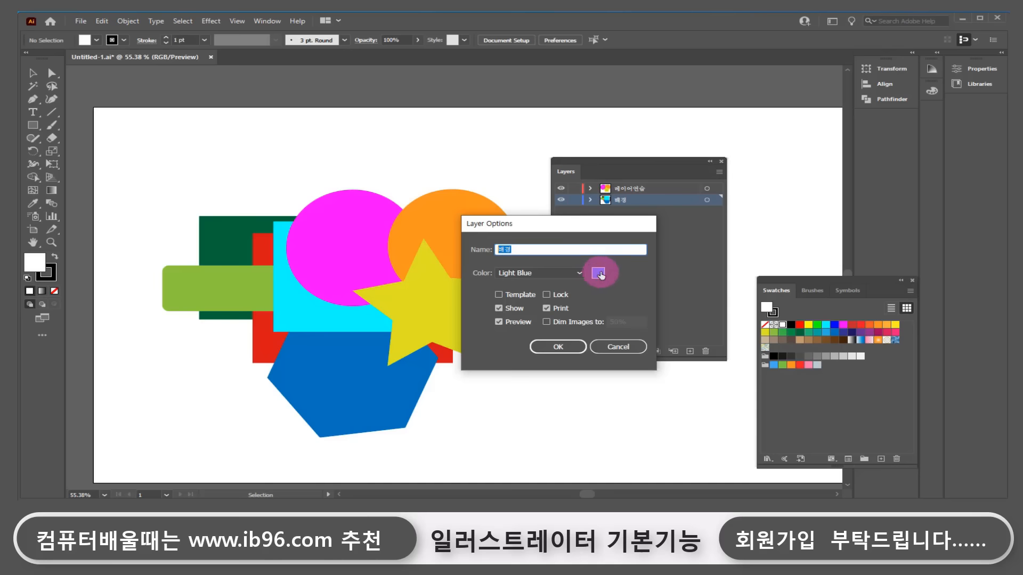
click(579, 273)
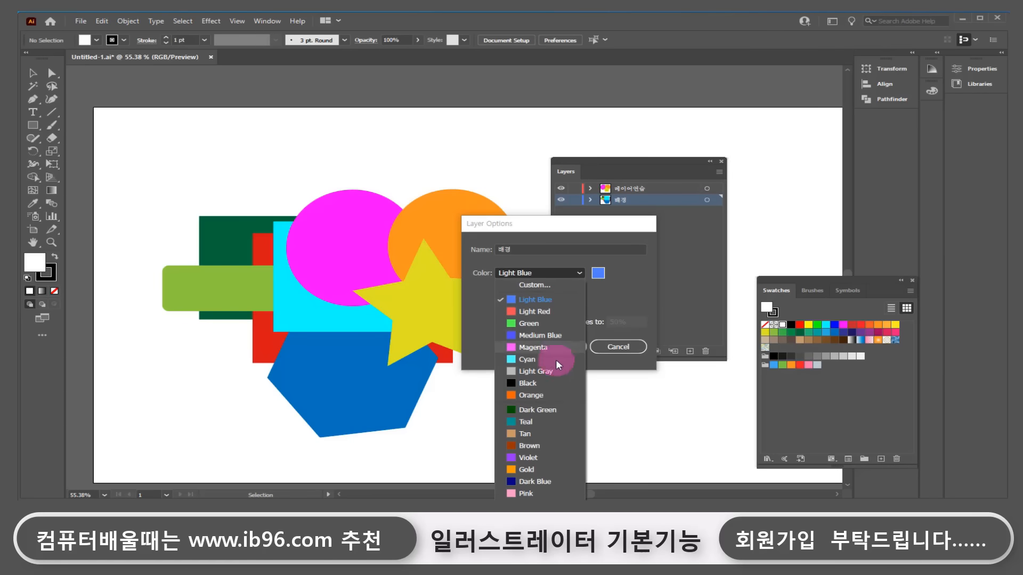
drag(544, 222, 544, 80)
click(580, 130)
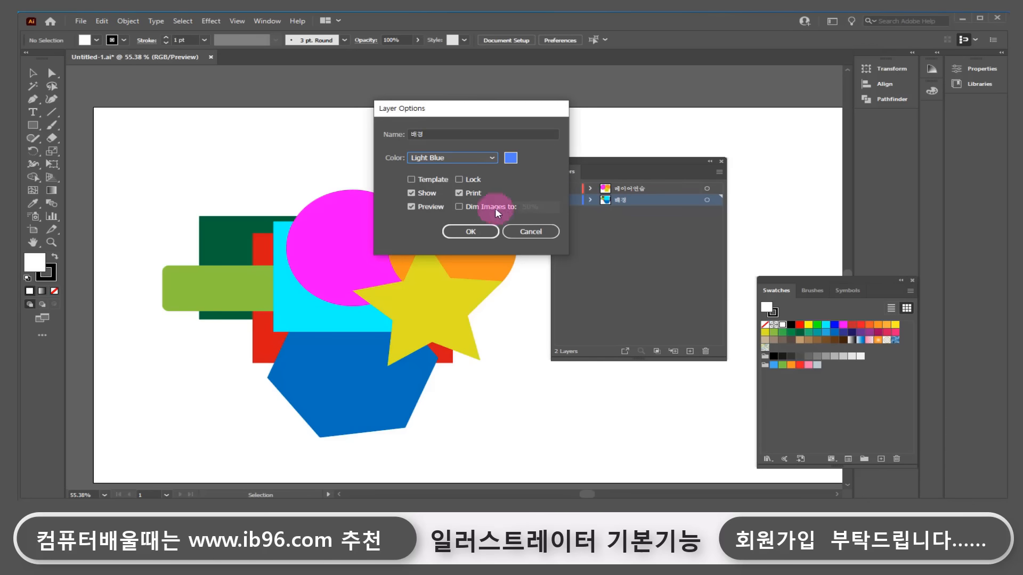
click(492, 158)
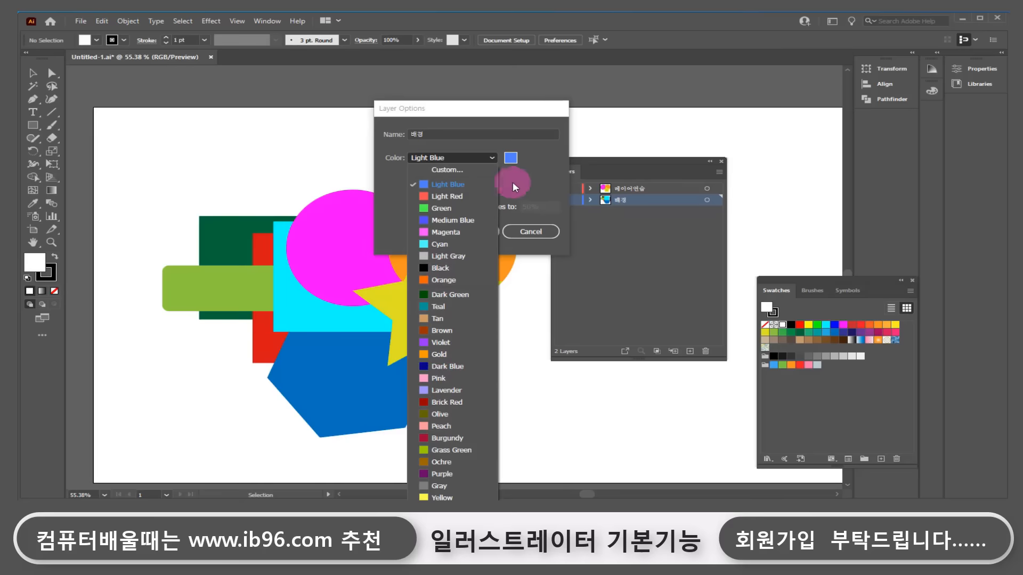
click(525, 171)
click(538, 232)
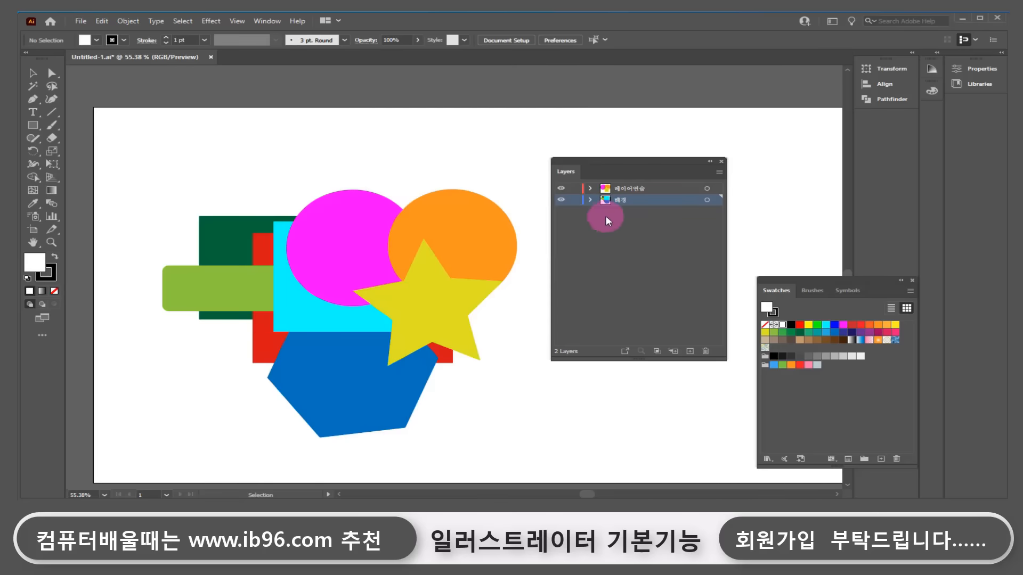
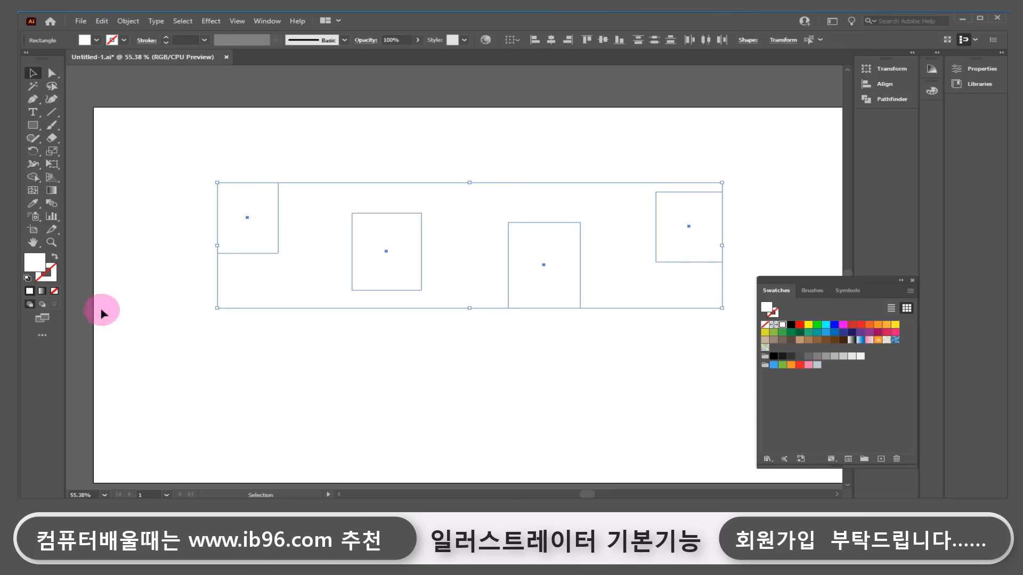
Reset the four selected rectangles to the default white fill and black stroke and deselect them.
click(28, 278)
click(183, 330)
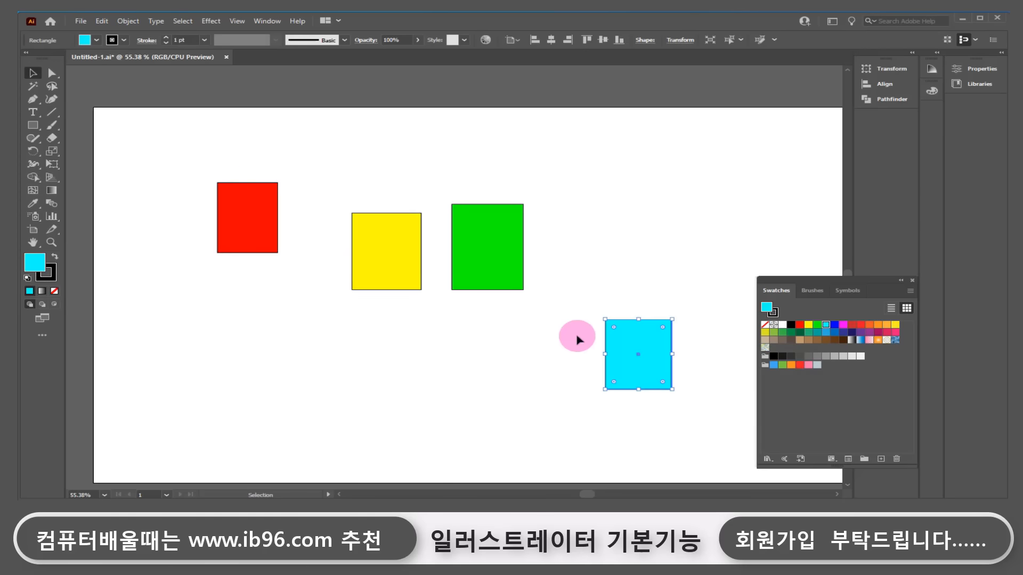
Draw an orange ellipse about 124 × 132 px between the green and cyan rectangles, keeping the black 1 pt stroke.
click(32, 125)
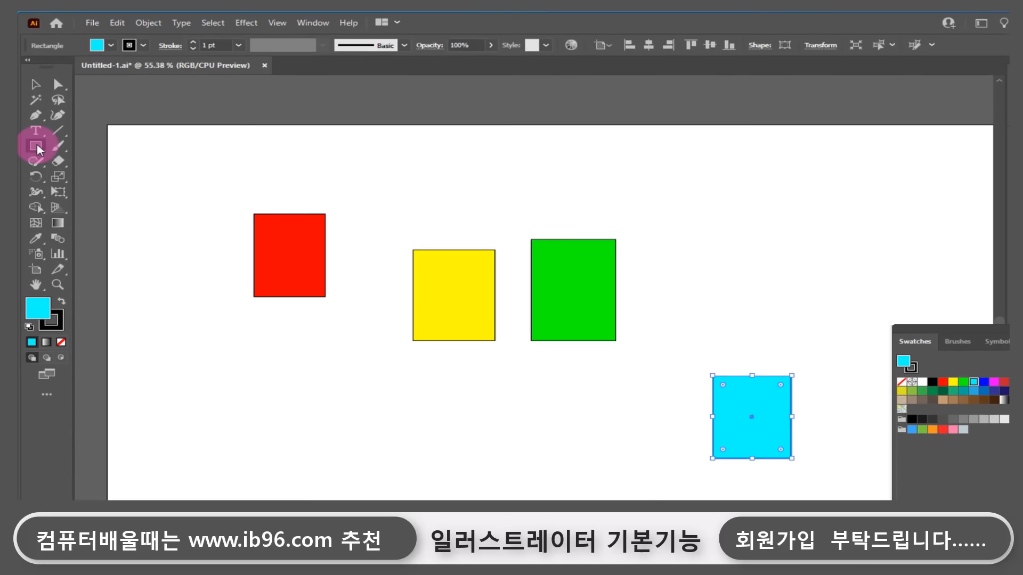
drag(36, 143, 100, 159)
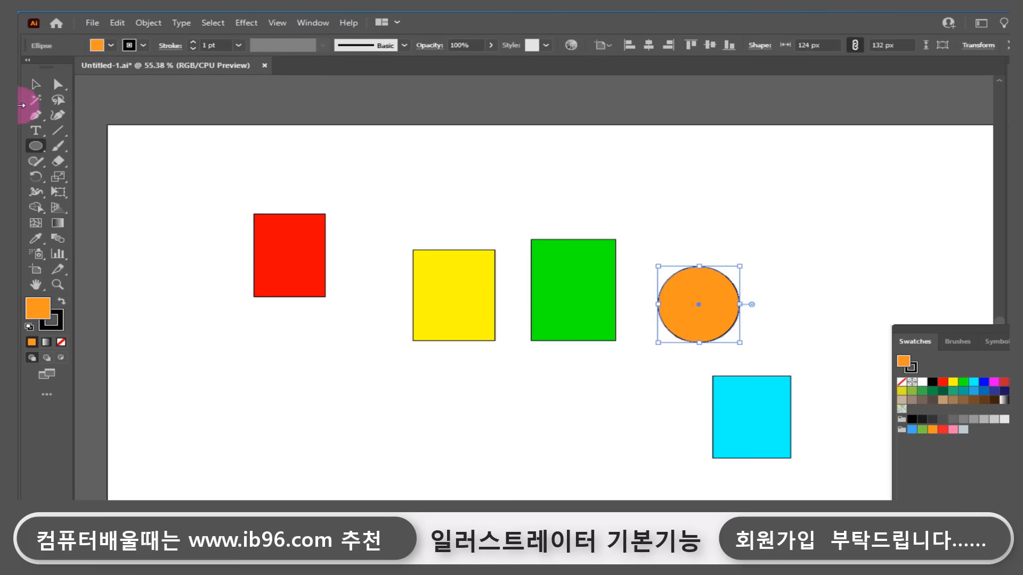
click(36, 86)
click(252, 181)
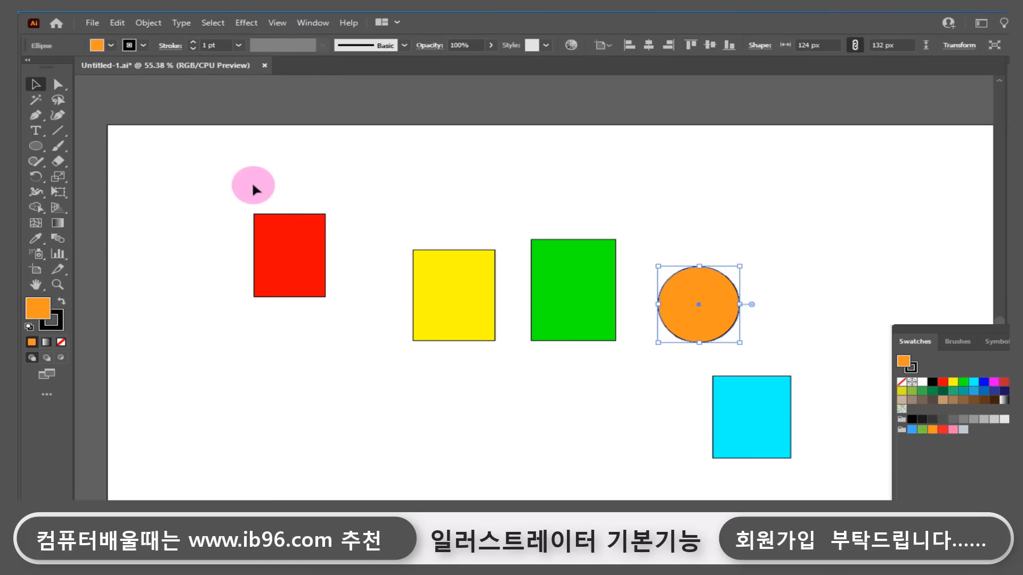
Move the red, yellow and green rectangles up and to the left, lining up their top edges by hand.
drag(310, 244, 273, 260)
drag(274, 260, 258, 228)
drag(453, 301, 376, 242)
drag(549, 302, 472, 255)
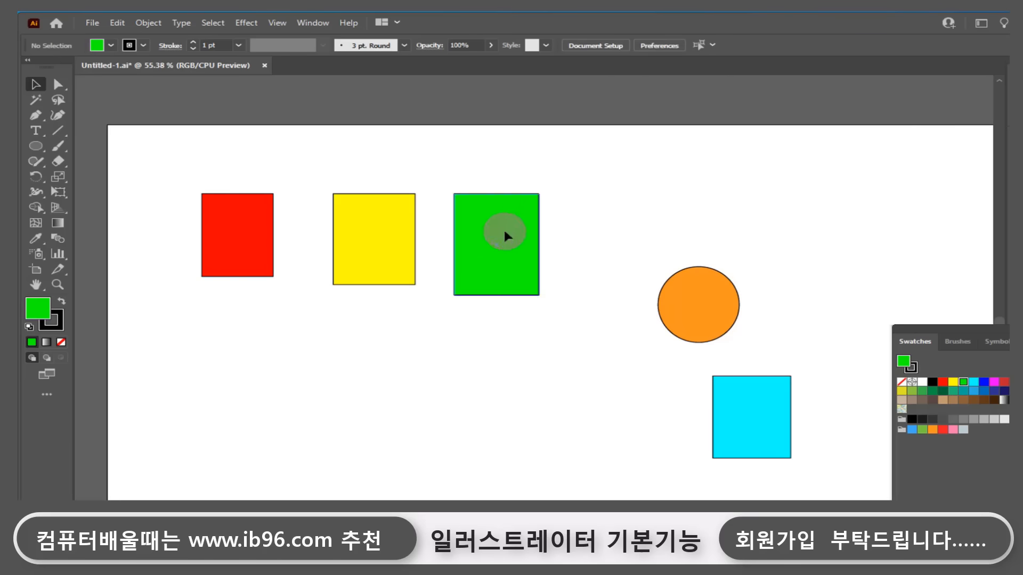
Move the green rectangle down, check that Smart Guides are enabled, and place the yellow rectangle just left of the green one.
drag(498, 228, 505, 301)
drag(371, 224, 327, 227)
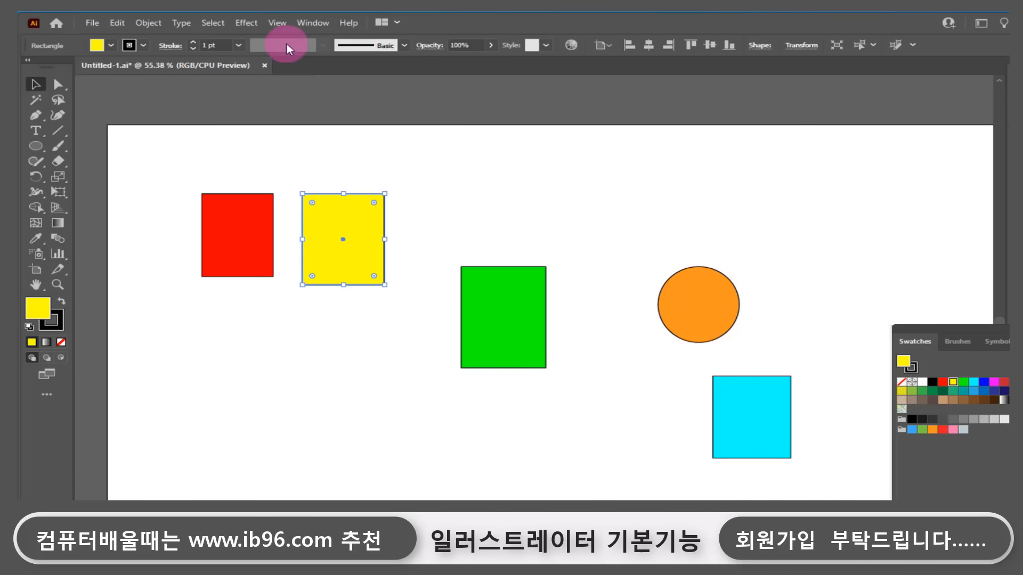
click(277, 23)
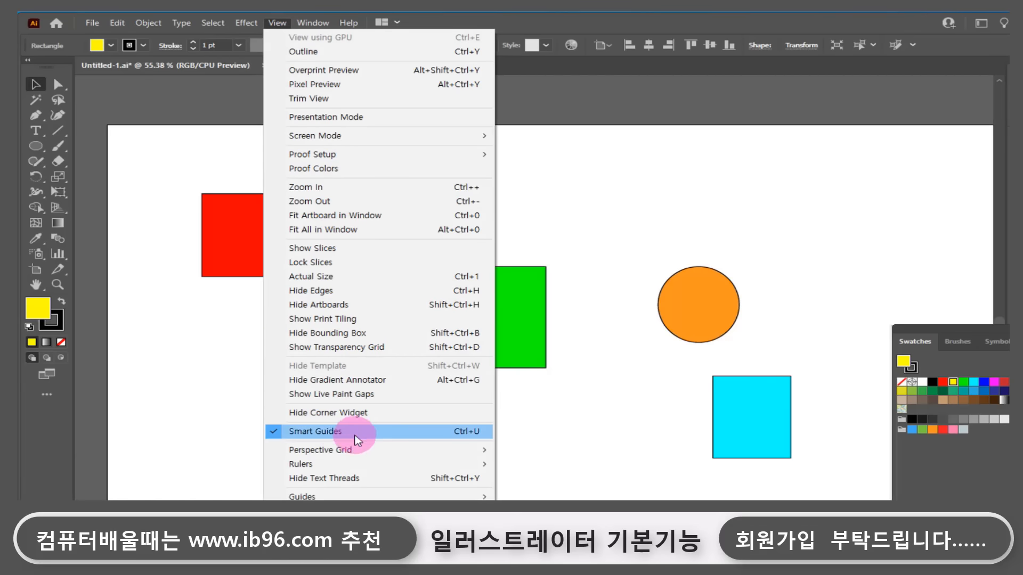
click(560, 423)
drag(341, 241, 405, 304)
Open the Align panel and detach it from its group as a floating panel over the artboard's upper right.
drag(809, 506, 249, 201)
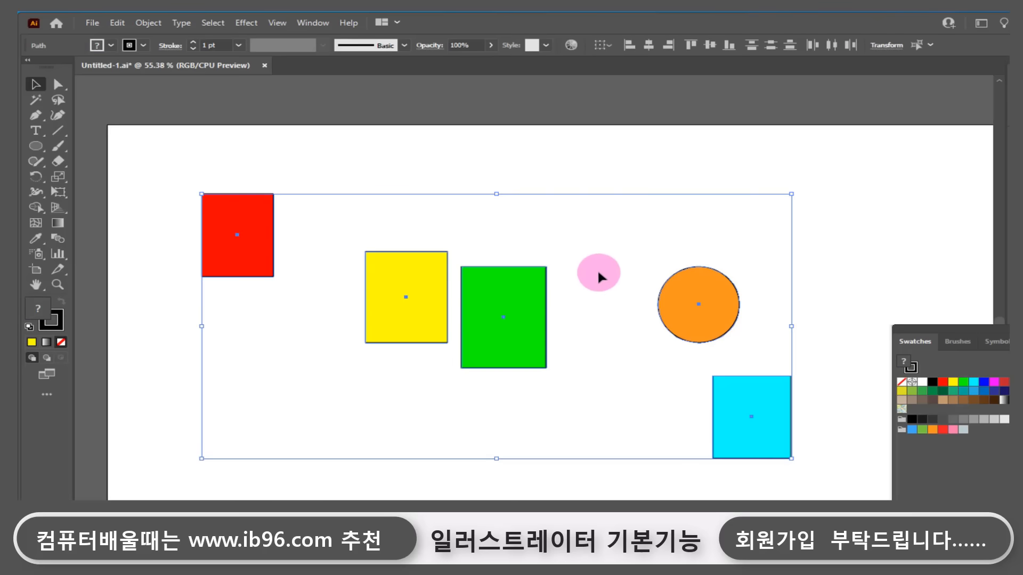
click(599, 271)
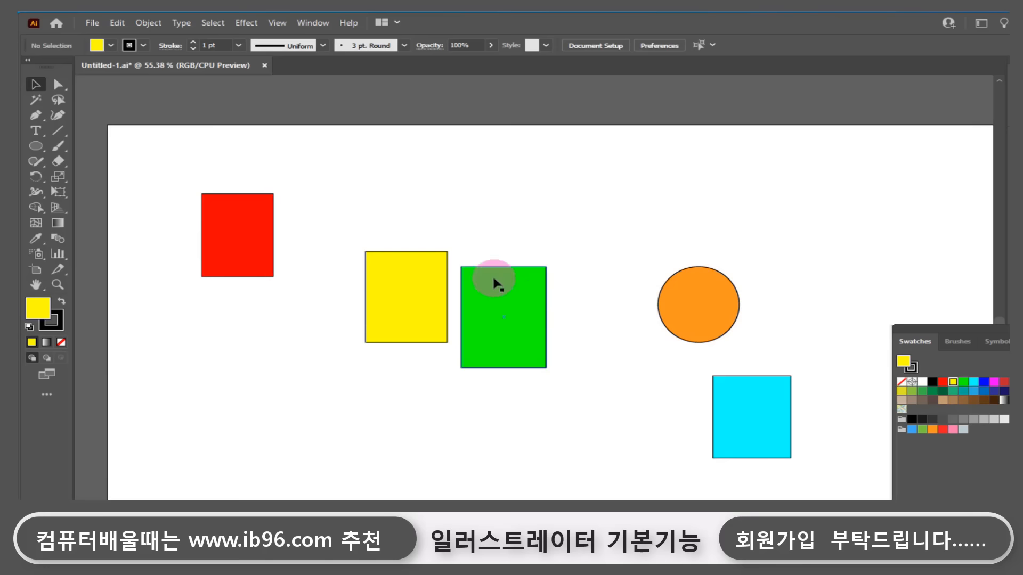
click(146, 22)
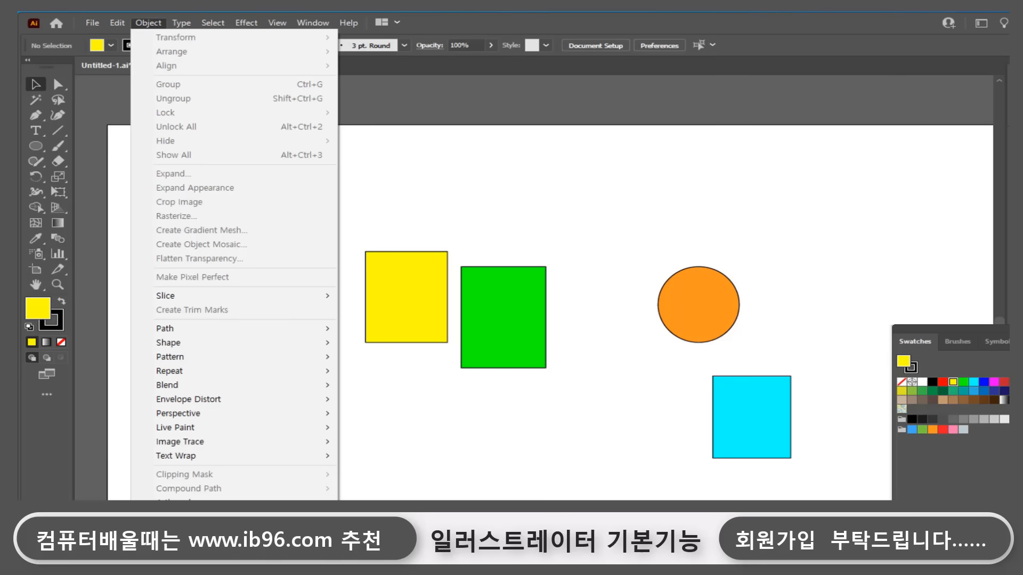
click(1012, 101)
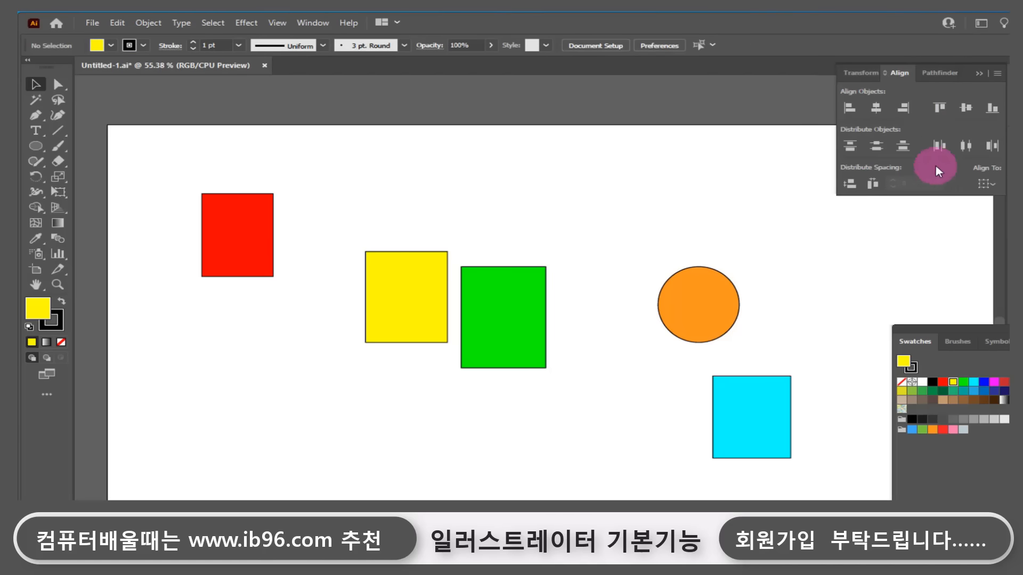
click(319, 22)
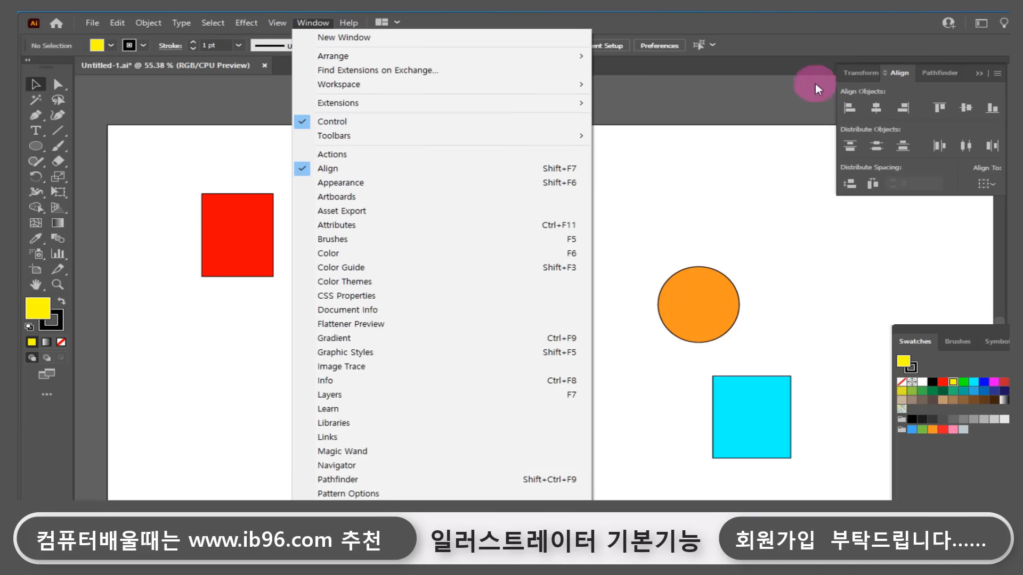
click(903, 71)
drag(903, 69, 853, 107)
click(978, 74)
Move the cyan rectangle left and slightly down, the yellow one up, and the red one slightly up and left.
drag(715, 410, 588, 430)
drag(406, 278, 402, 247)
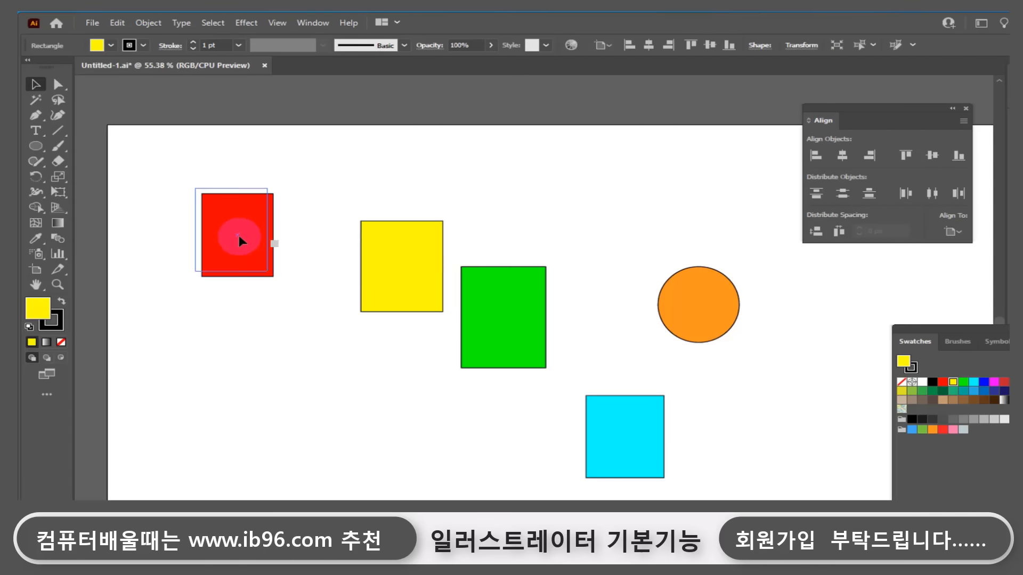
drag(238, 235, 229, 224)
Align all five shapes by their top edges, undo the alignment and deselect them.
drag(763, 166, 176, 447)
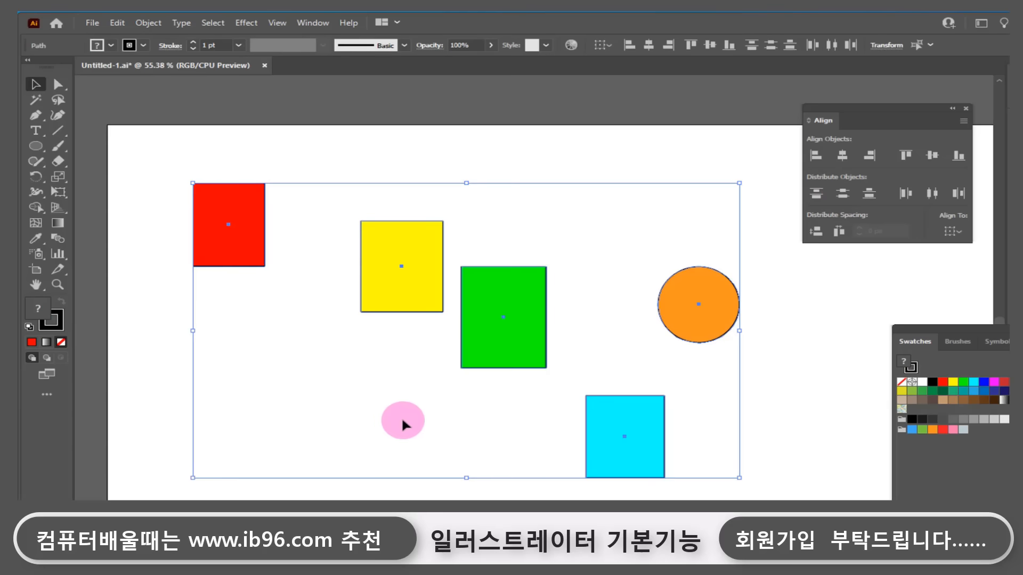
click(905, 156)
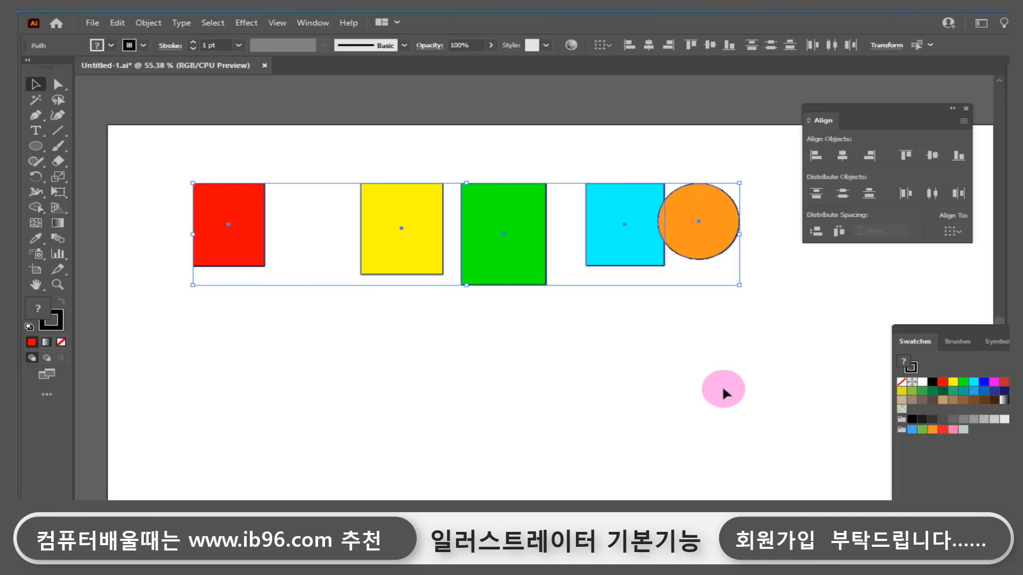
key(ctrl+z)
click(796, 369)
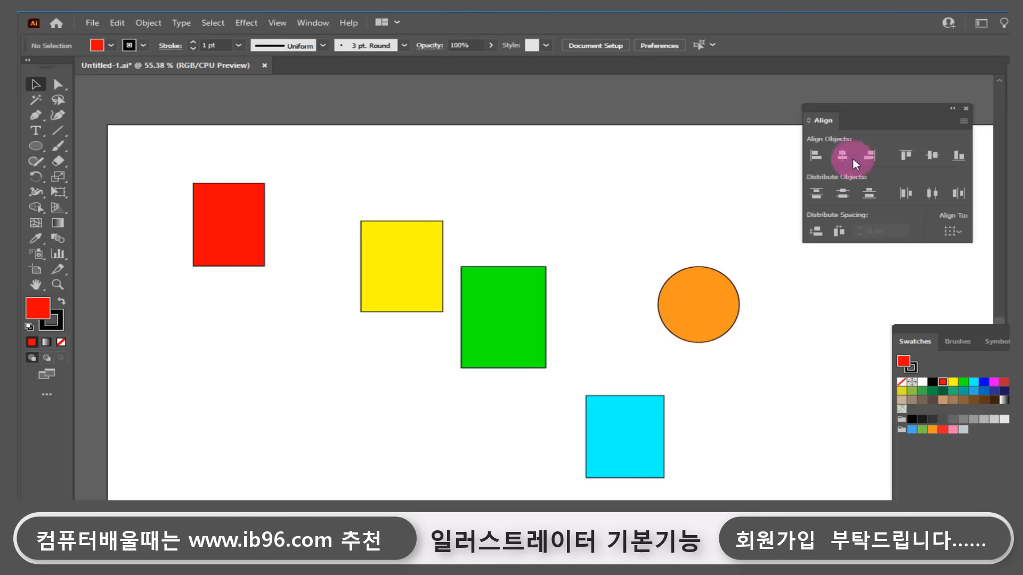
Select the five shapes again, repeat the top alignment with the red rectangle highest, and undo it.
drag(739, 195, 394, 468)
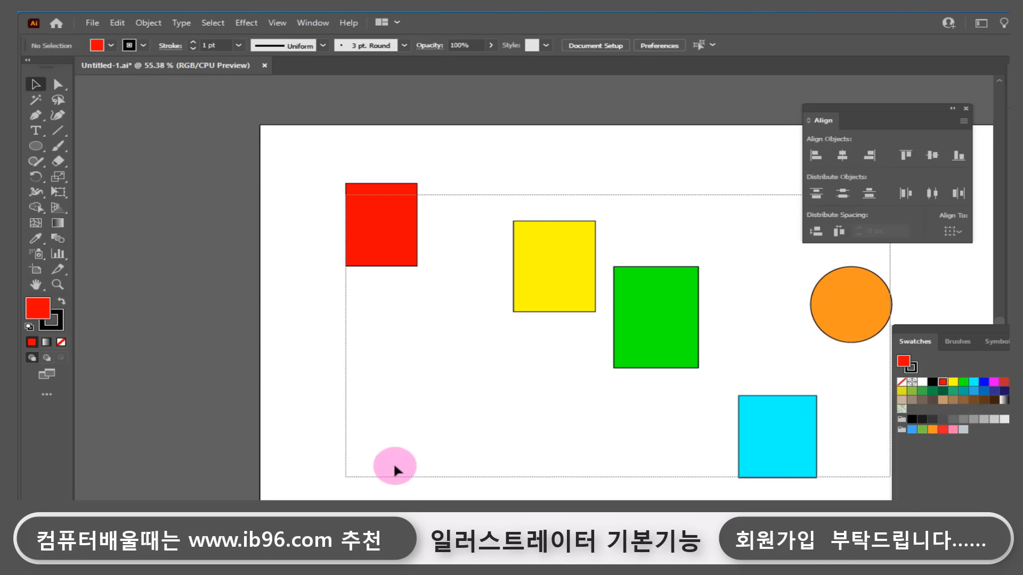
click(905, 155)
scroll(720, 386, right, 5)
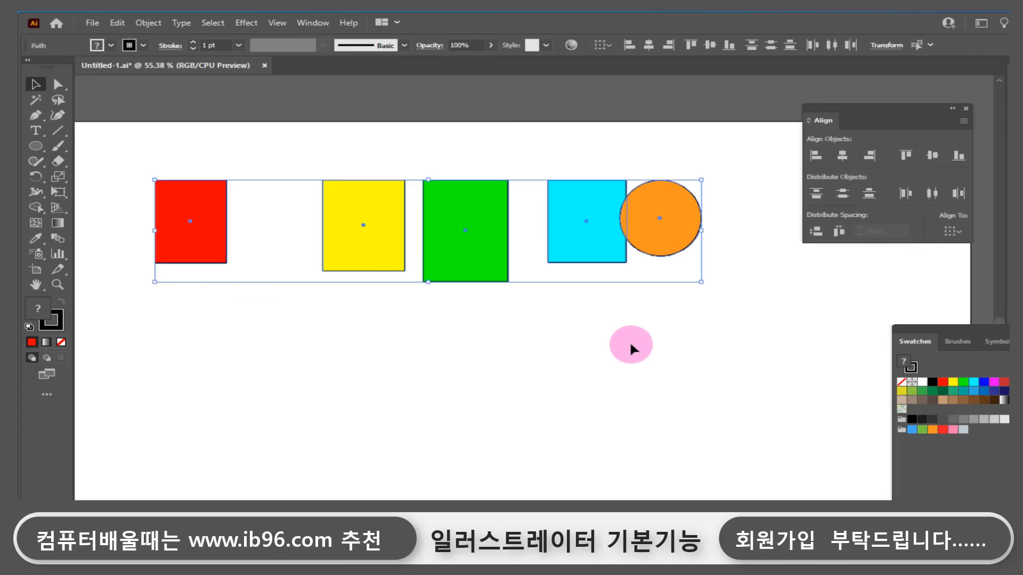
key(ctrl+z)
key(ctrl+z)
click(753, 424)
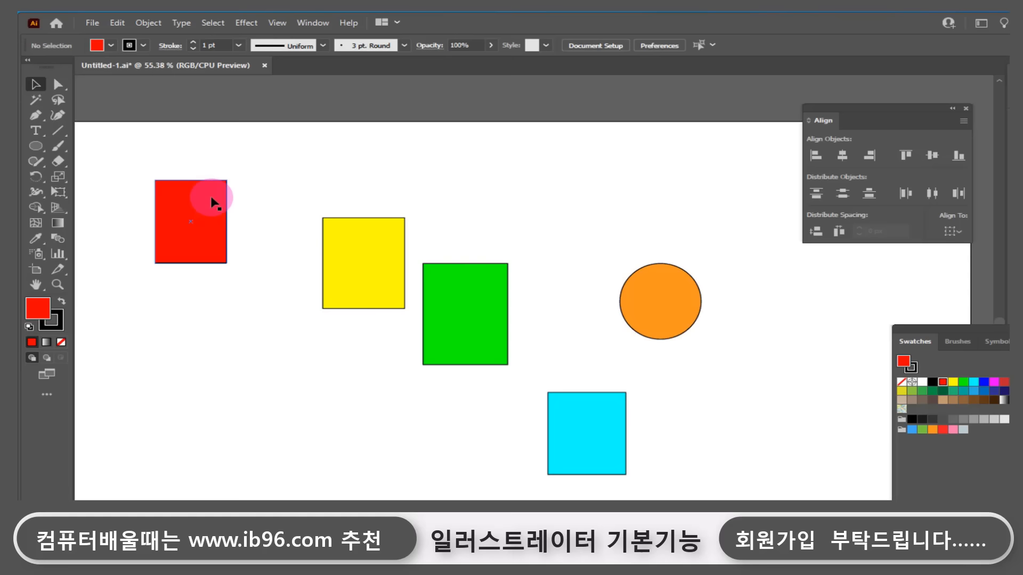
Move the red rectangle down so the yellow one is highest, and align all five shapes by their top edges.
drag(210, 196, 194, 330)
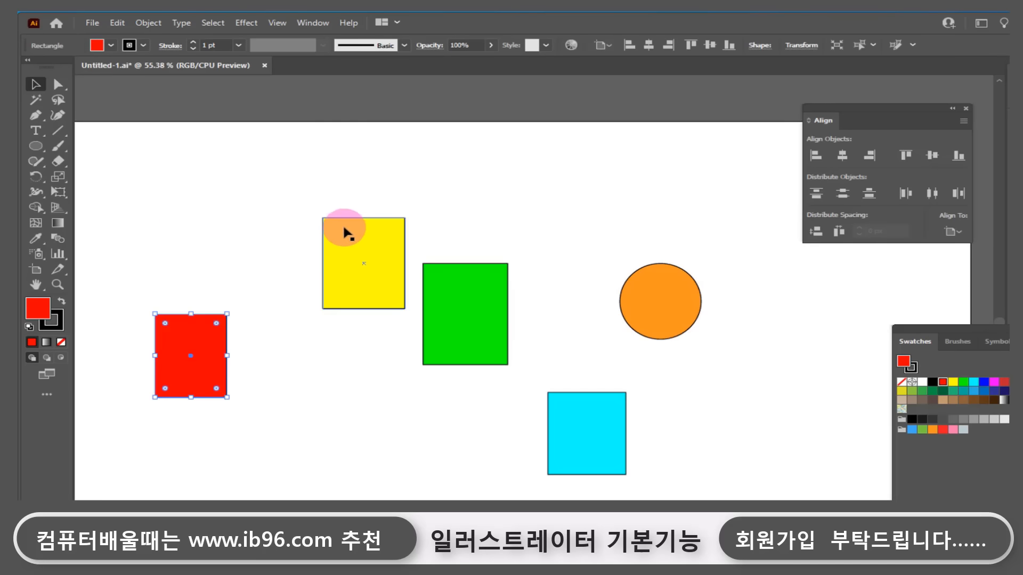
drag(191, 220, 665, 467)
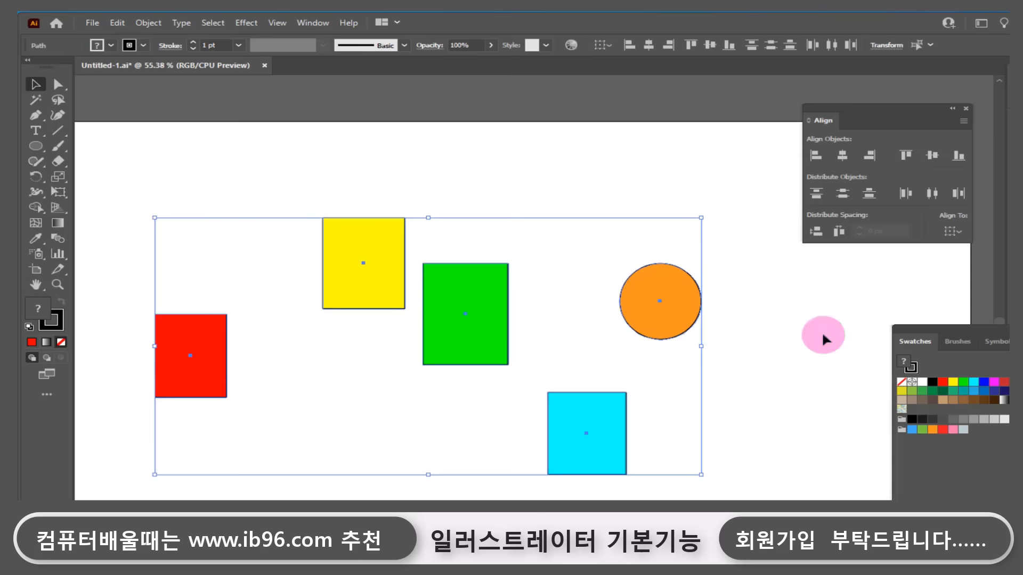
click(903, 158)
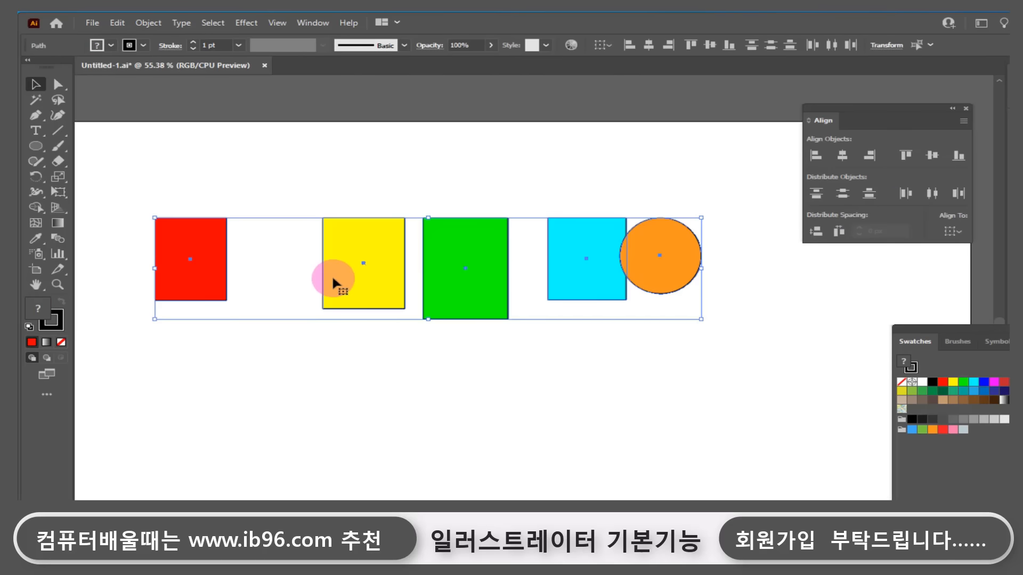
Undo the top alignment, try aligning all five shapes by their bottom edges, and undo that too.
key(ctrl+z)
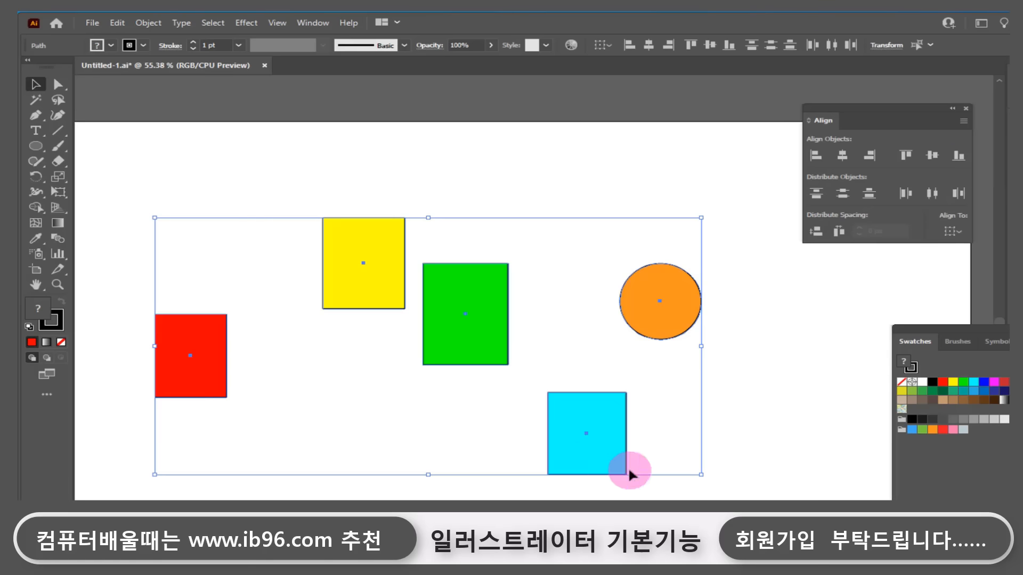
click(959, 155)
key(ctrl+z)
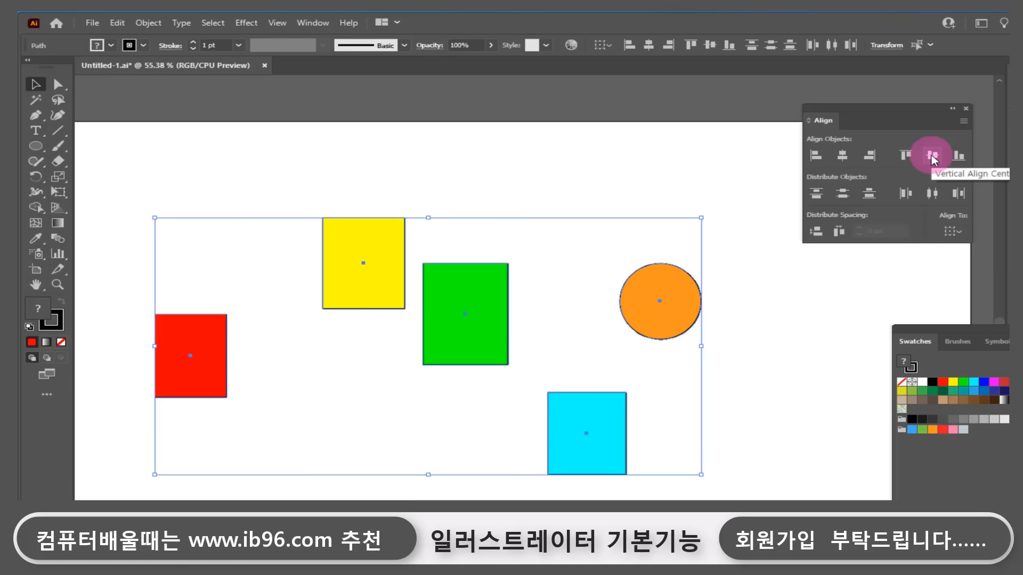
Move the red, yellow, green and orange shapes up together, leaving the cyan rectangle in place, and deselect them.
drag(196, 230, 673, 354)
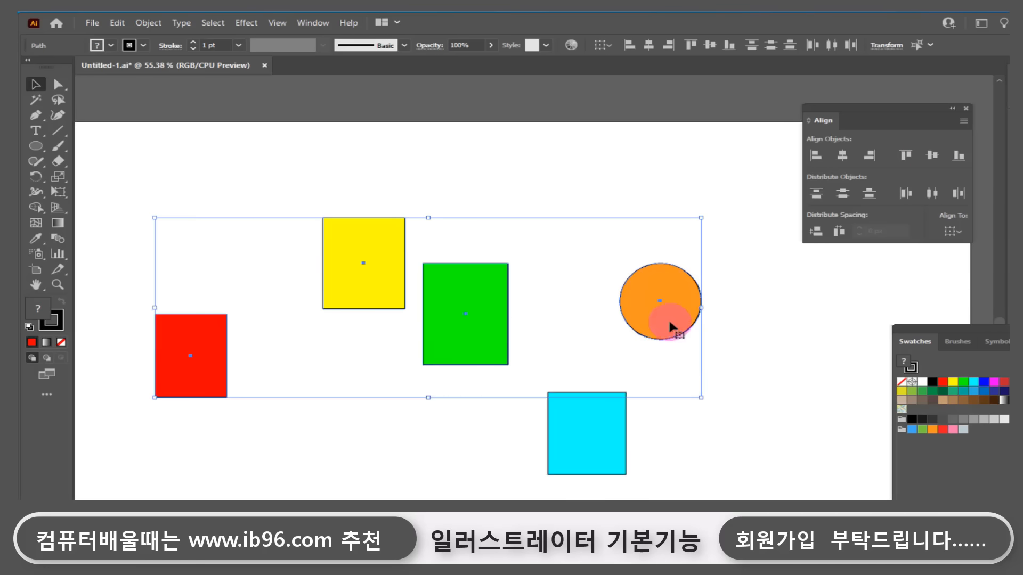
drag(668, 317, 668, 228)
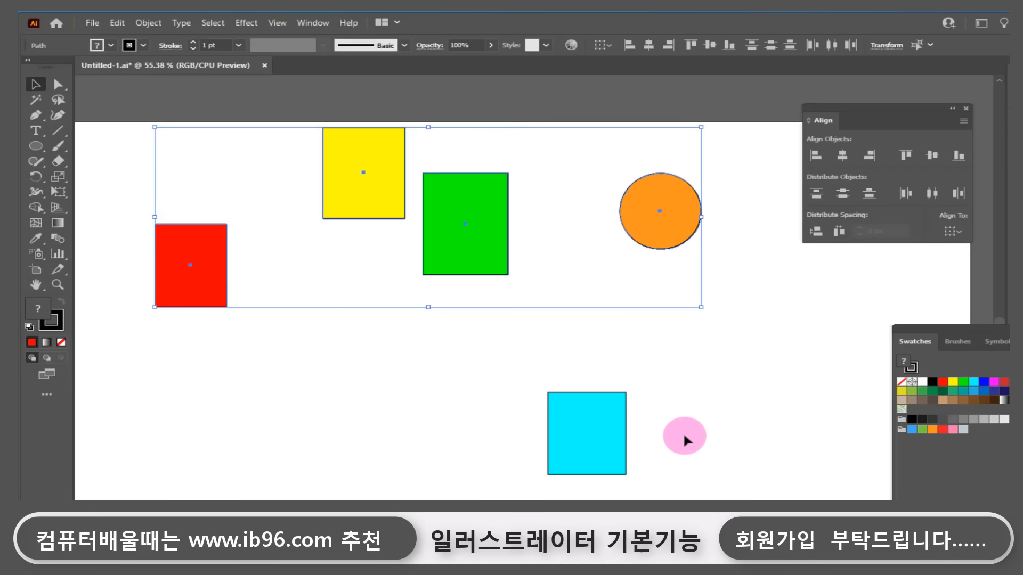
click(734, 180)
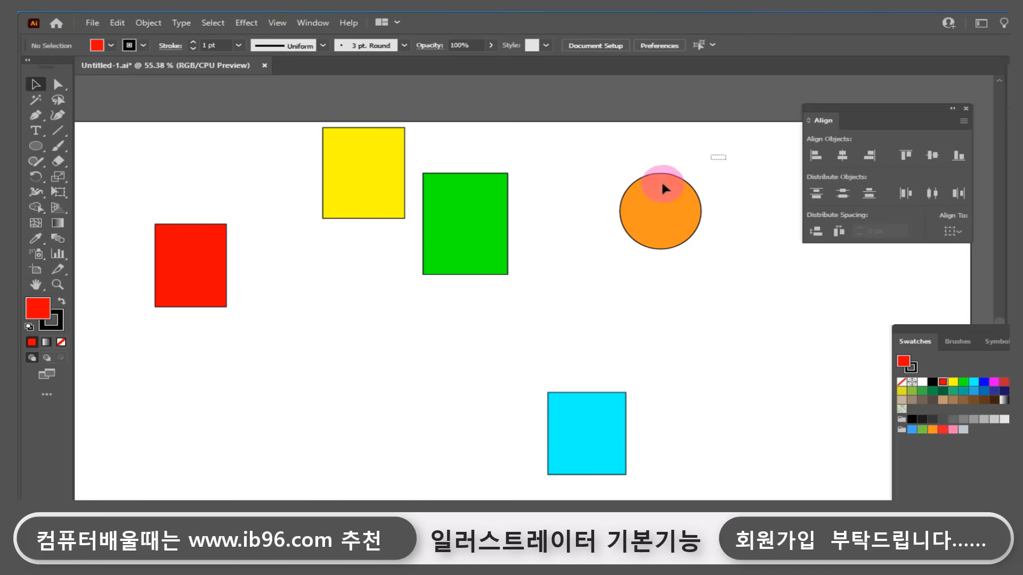
Select all five shapes, try Vertical Align Center and Horizontal Align Left on them, and undo each alignment.
drag(665, 189, 172, 476)
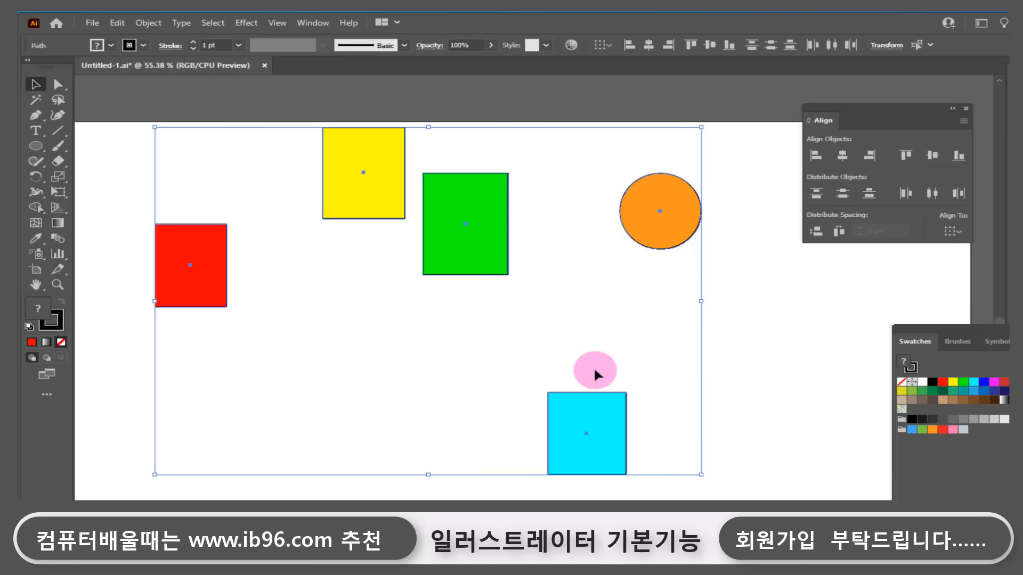
drag(760, 495, 107, 142)
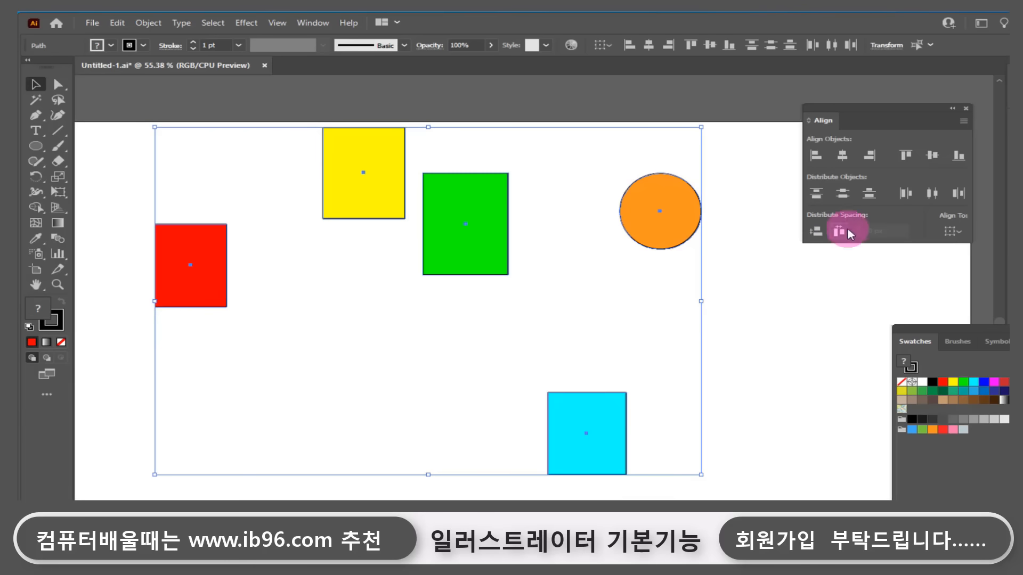
click(932, 155)
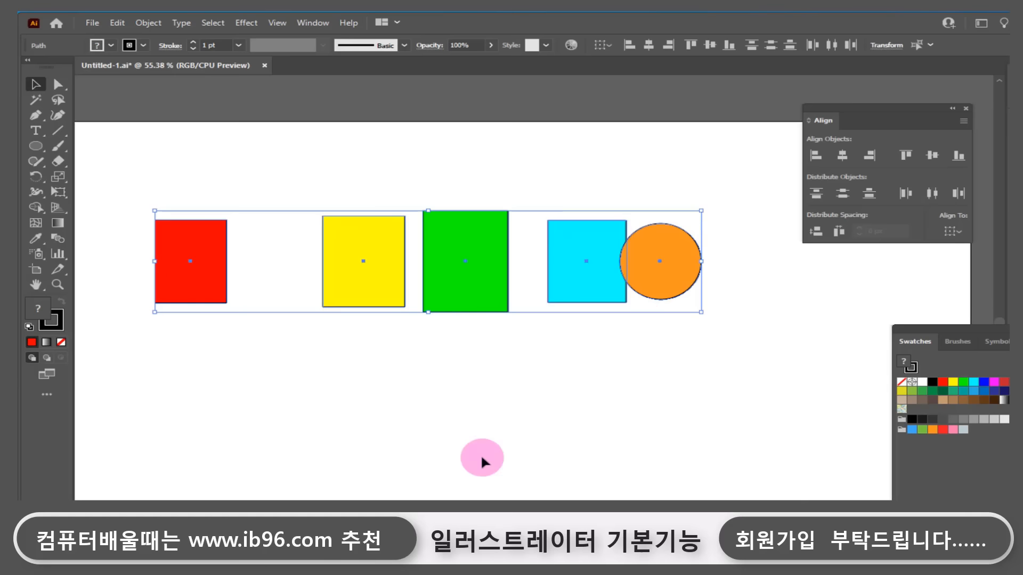
key(ctrl+z)
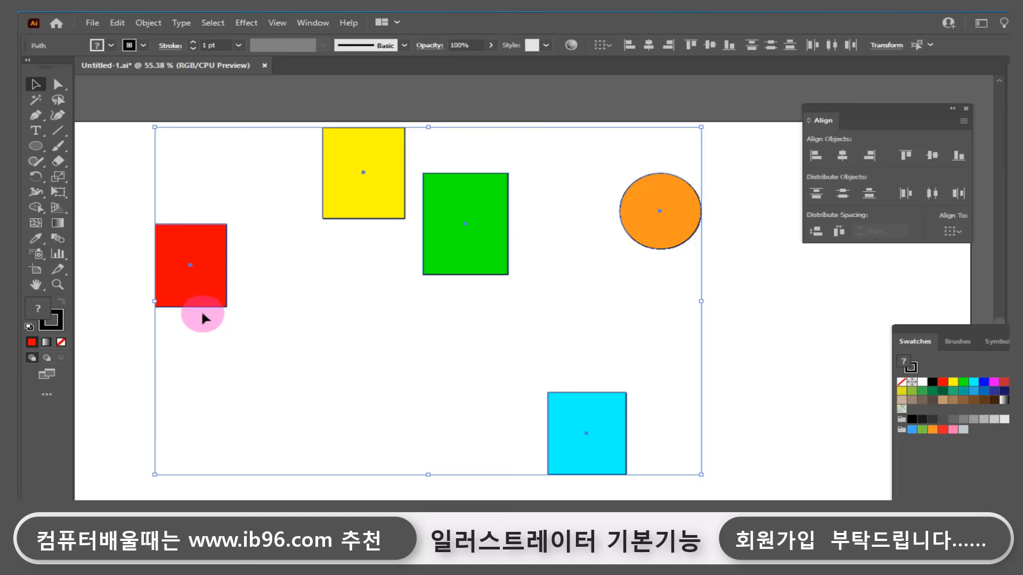
click(817, 154)
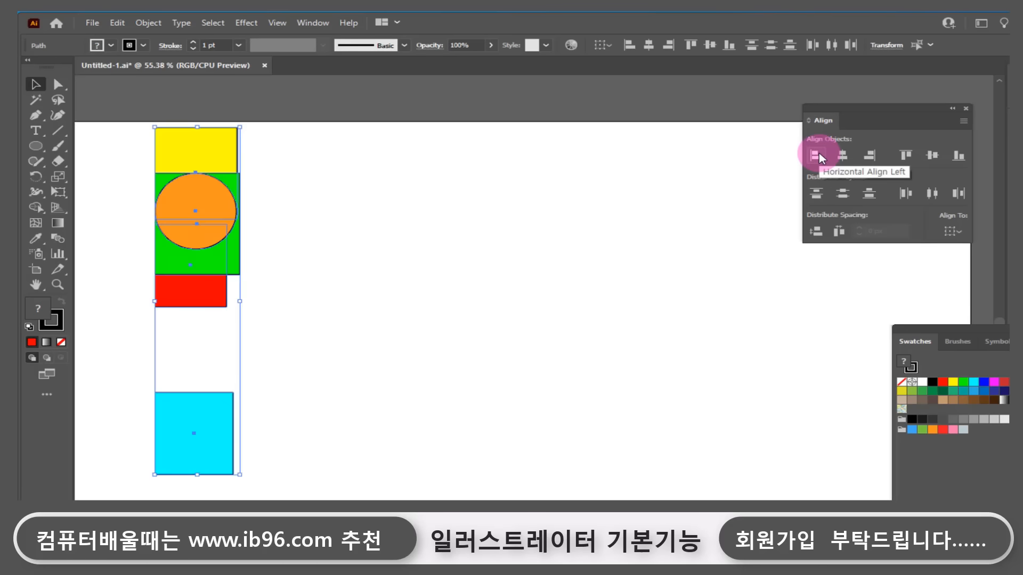
key(ctrl+z)
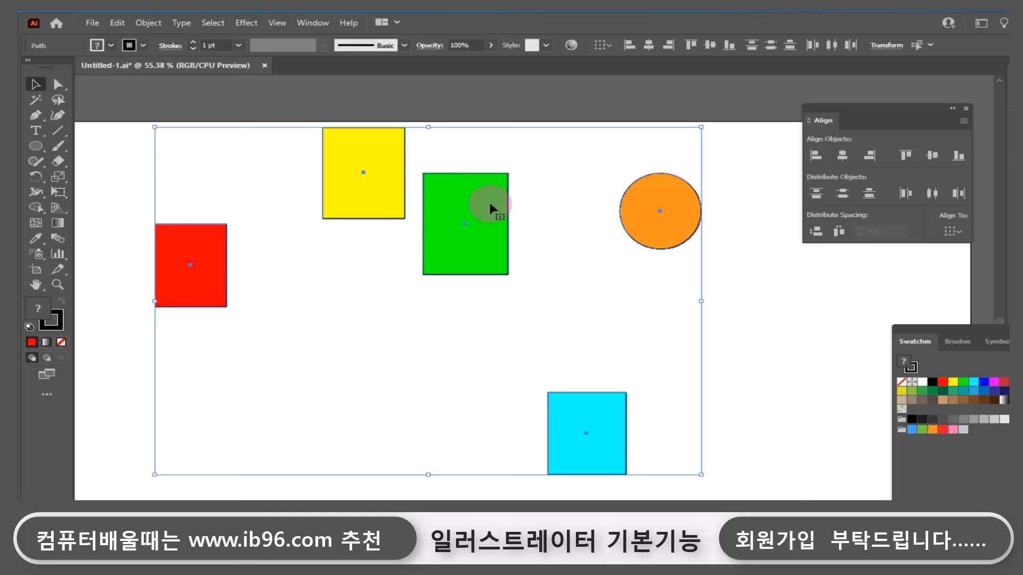
Move all five shapes down together and deselect them.
drag(674, 238, 669, 319)
click(748, 289)
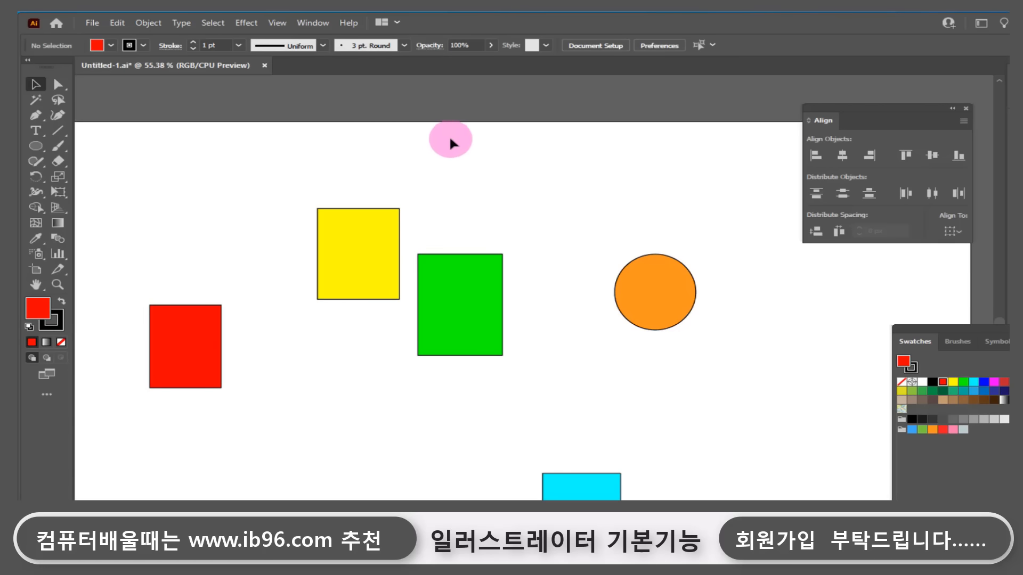
Draw a long horizontal line above the shapes and align the line and all five shapes by their top edges.
click(56, 133)
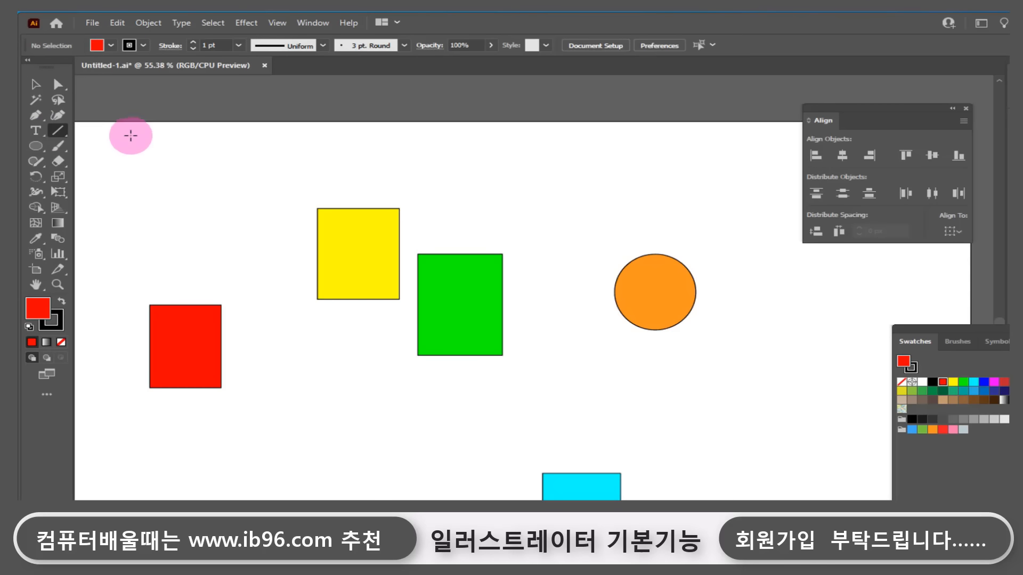
drag(121, 142, 755, 143)
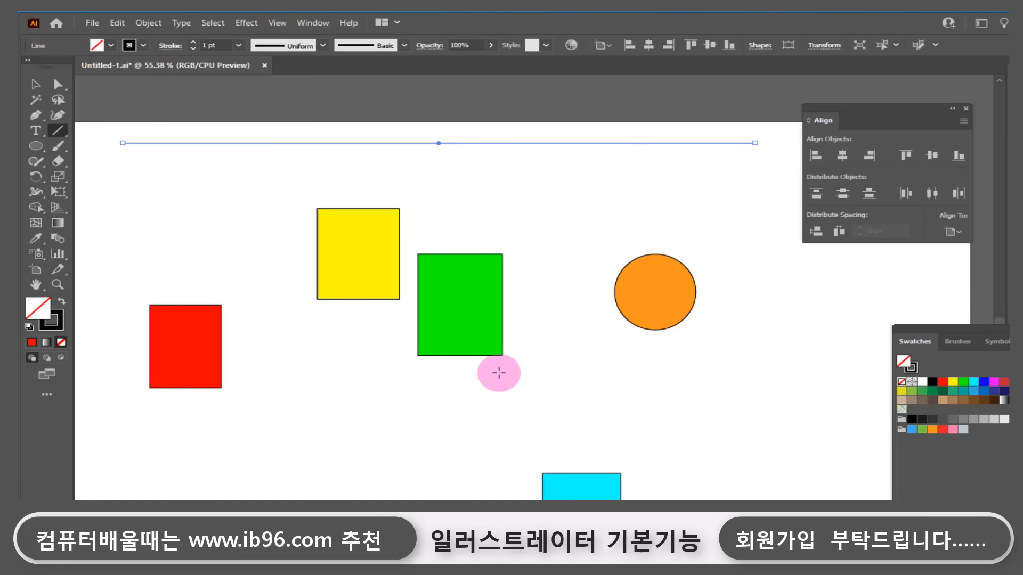
click(35, 85)
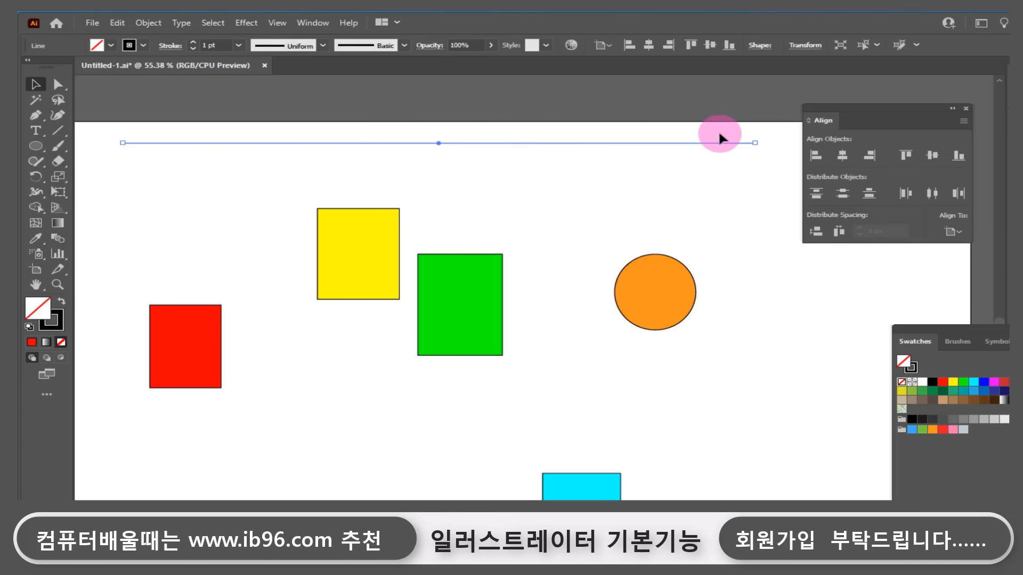
drag(746, 498, 127, 107)
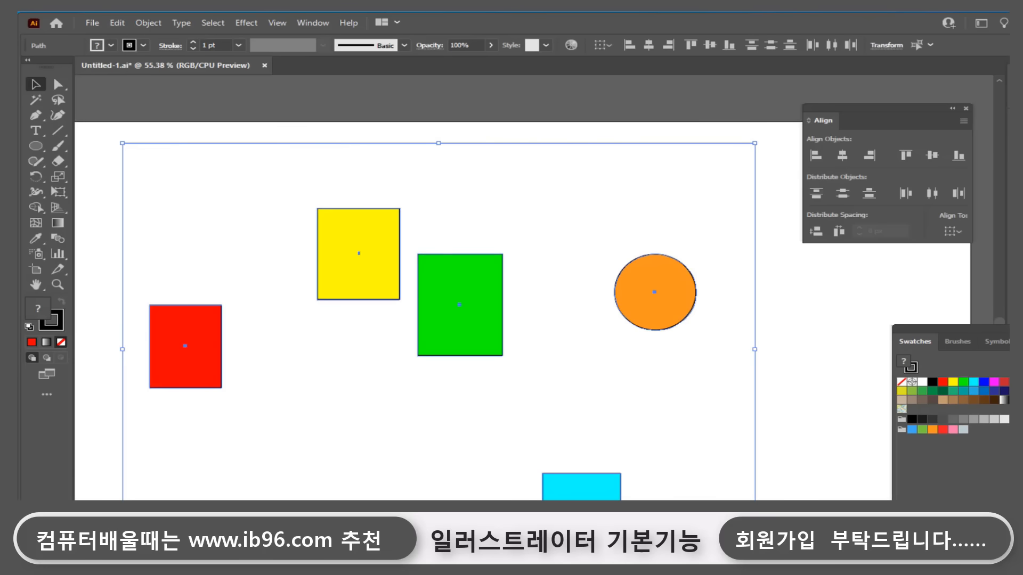
click(907, 158)
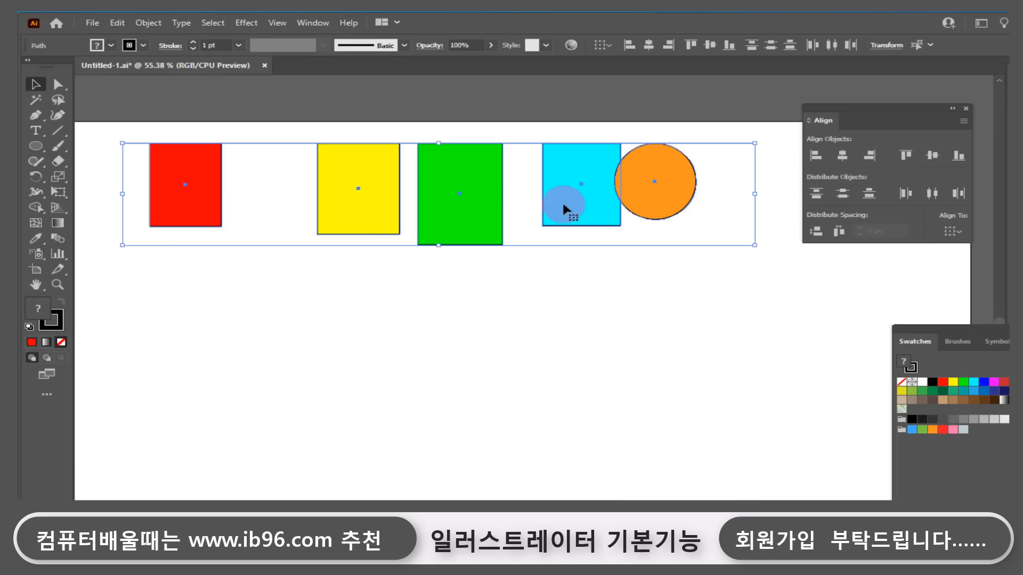
Select only the horizontal guide line above the aligned shapes and delete it.
click(288, 193)
drag(283, 180, 233, 90)
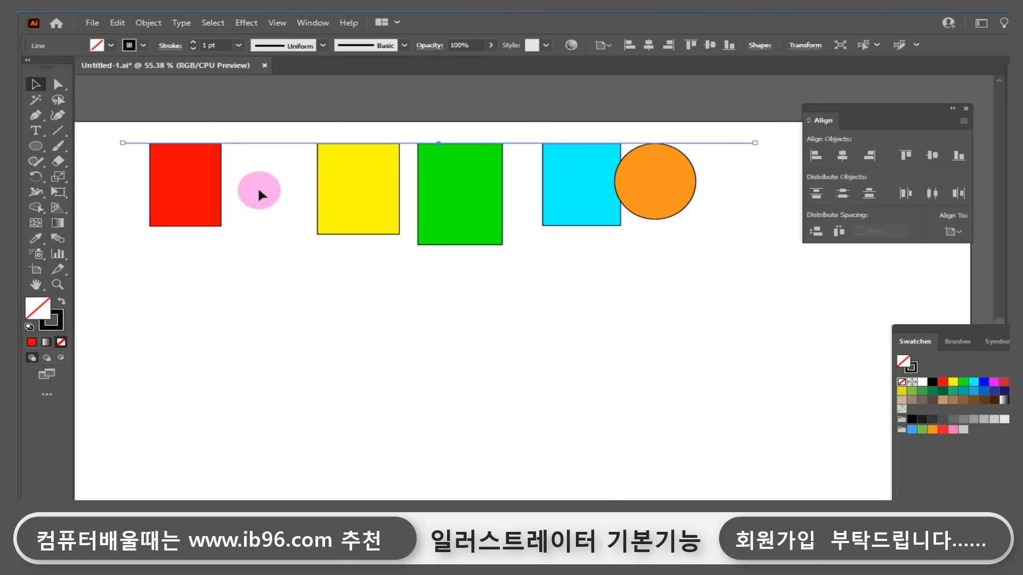
key(Delete)
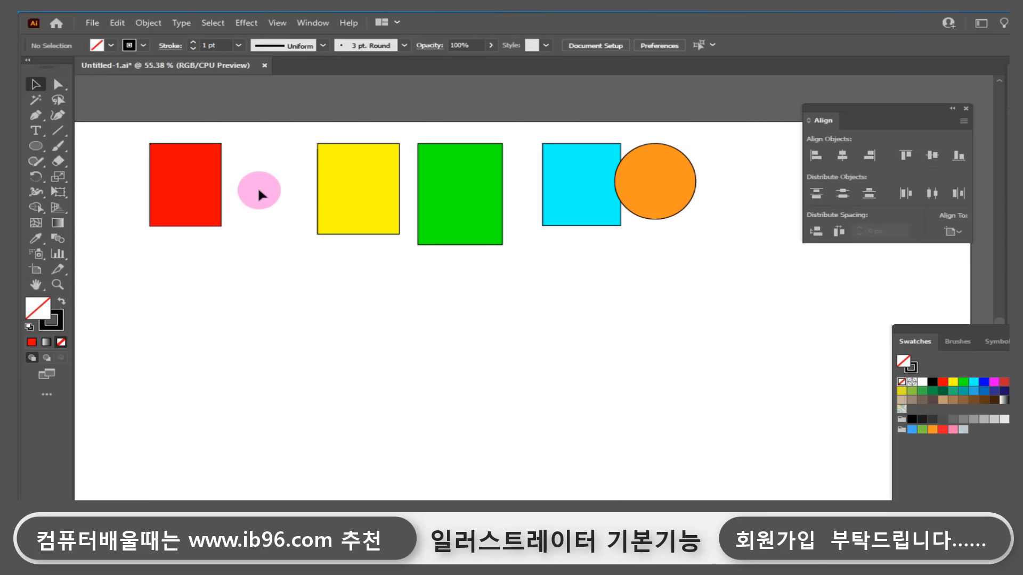
Undo the line's deletion, the top alignment and the drawing of the line.
key(ctrl+z)
key(ctrl+z)
key(ctrl+z)
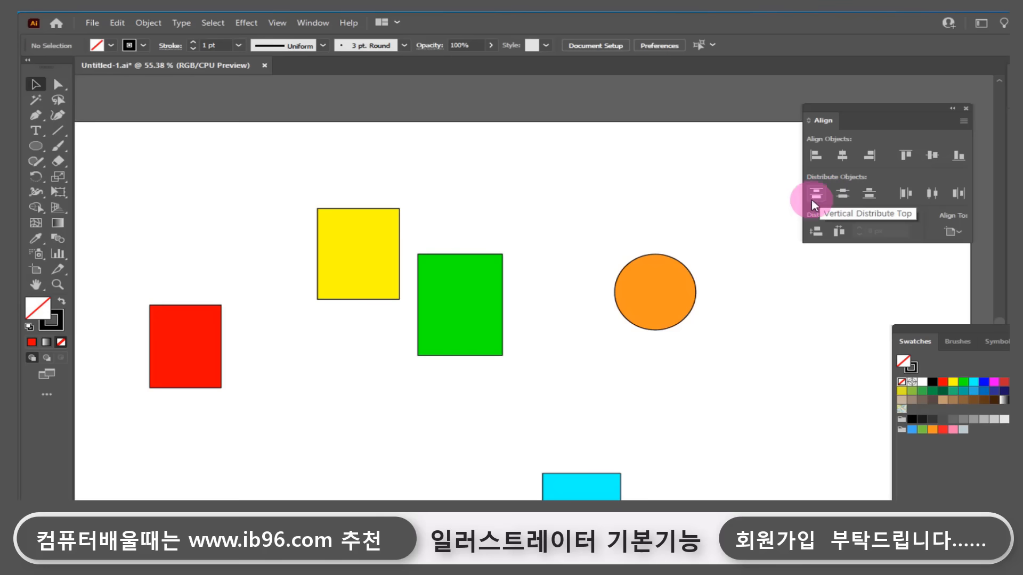
Select all five shapes and distribute them vertically by their top edges.
drag(753, 214, 208, 492)
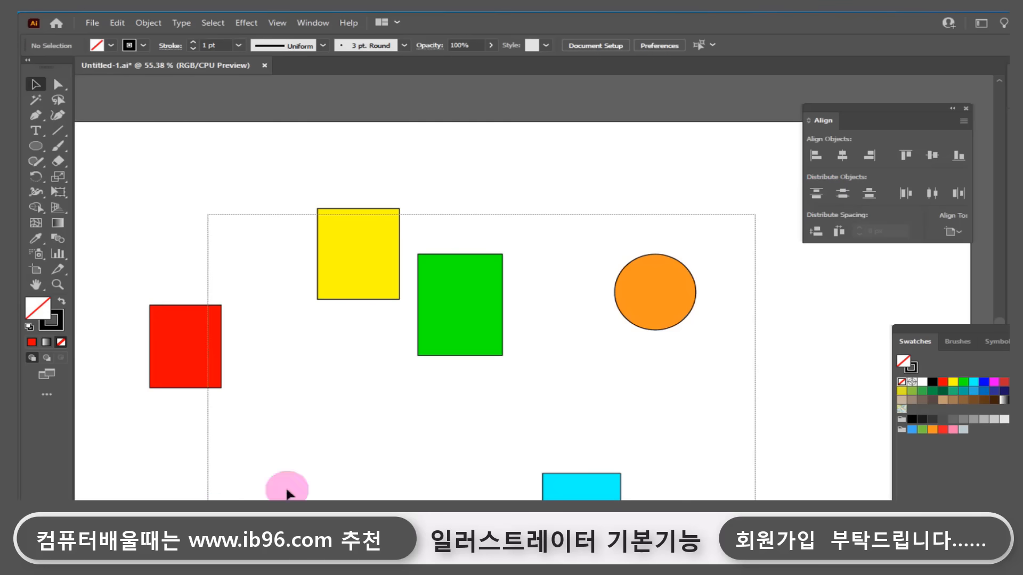
click(817, 194)
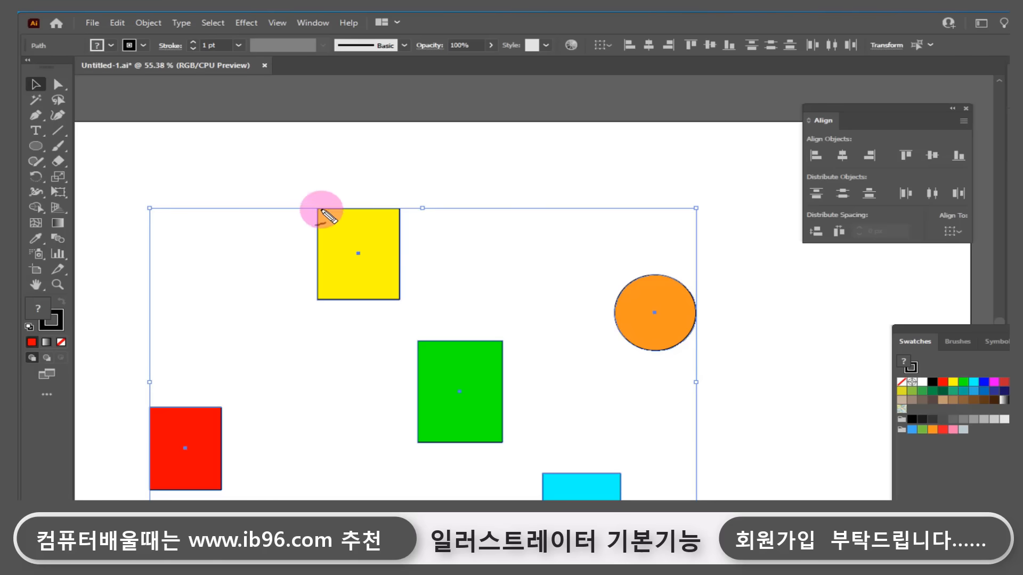
drag(319, 209, 452, 209)
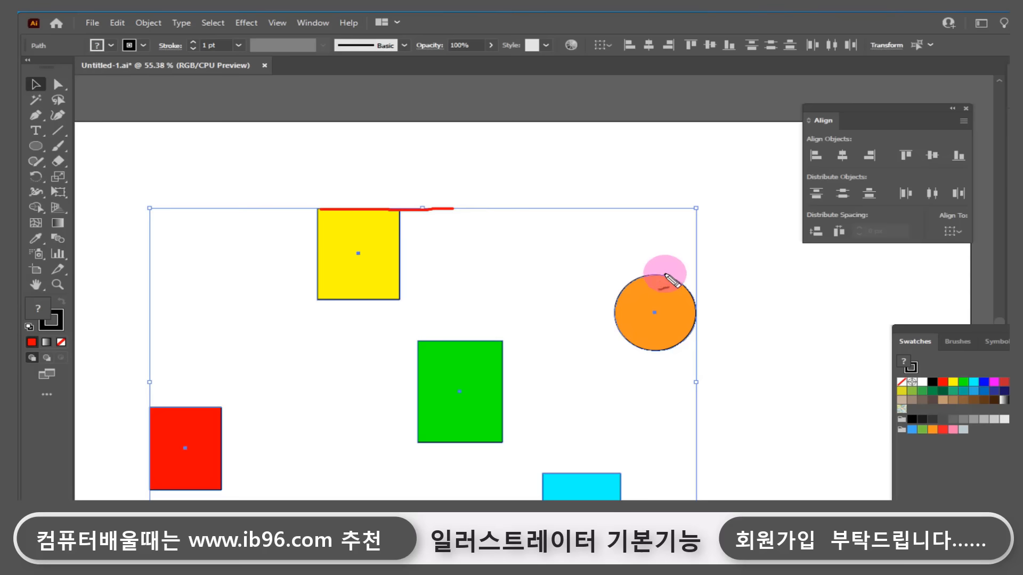
drag(663, 275, 489, 276)
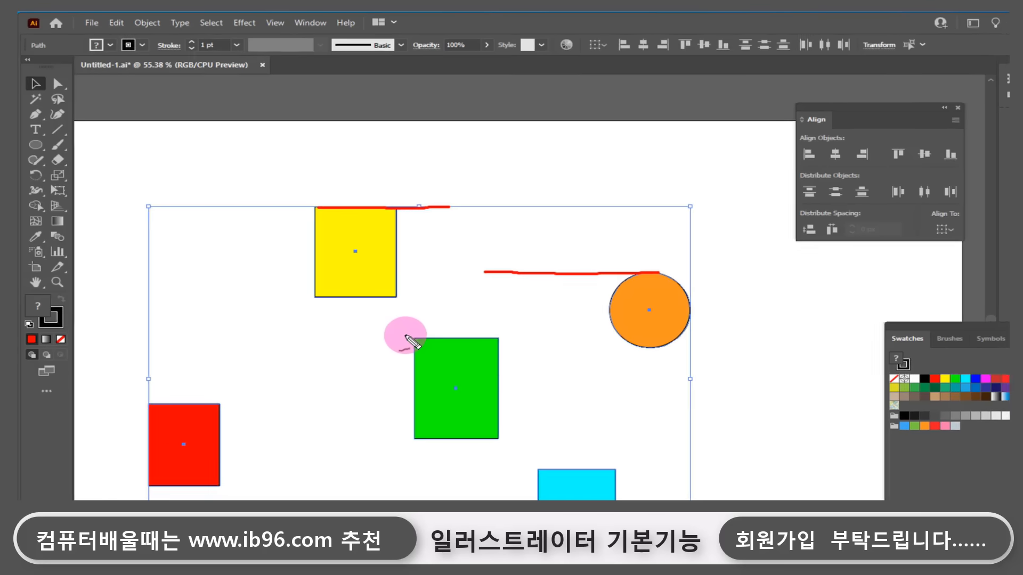
drag(418, 341, 524, 342)
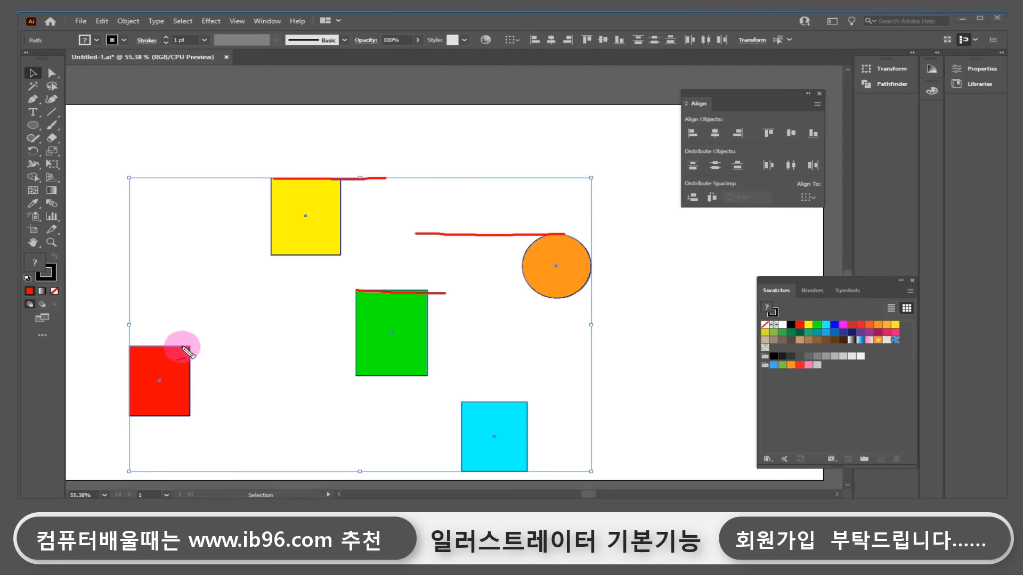
drag(179, 347, 444, 352)
drag(487, 402, 345, 404)
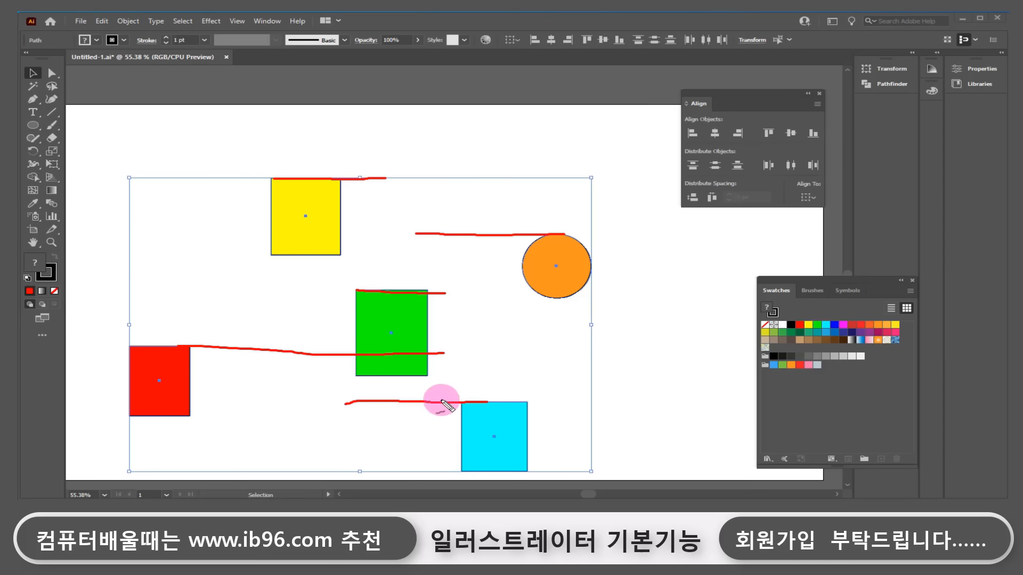
mouse_move(440, 399)
mouse_down()
mouse_move(460, 390)
mouse_move(444, 357)
mouse_move(461, 311)
mouse_move(441, 309)
mouse_move(454, 242)
mouse_move(426, 175)
mouse_up()
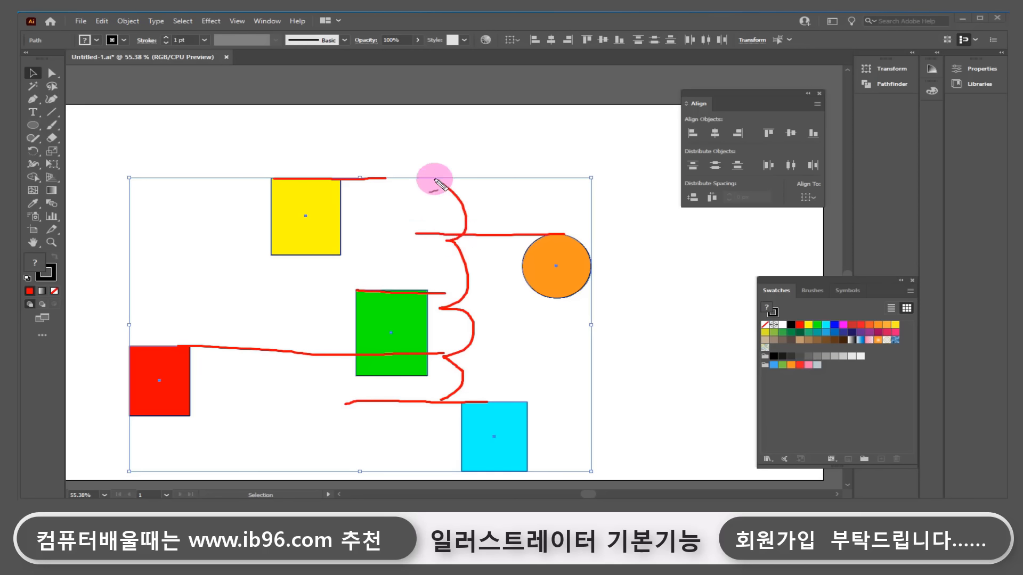
mouse_move(700, 175)
mouse_down()
mouse_move(701, 166)
mouse_move(691, 171)
mouse_up()
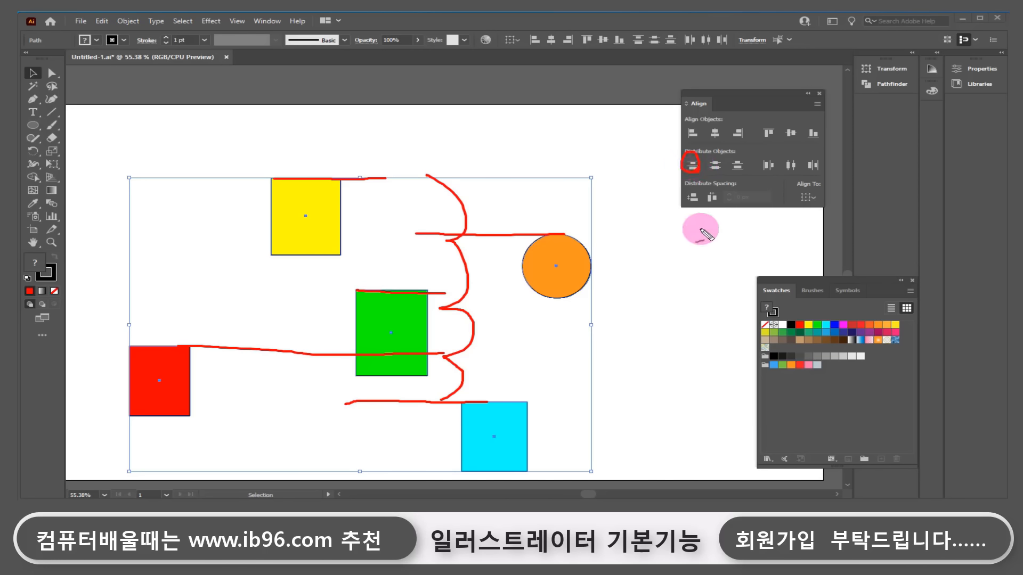
drag(709, 168, 717, 175)
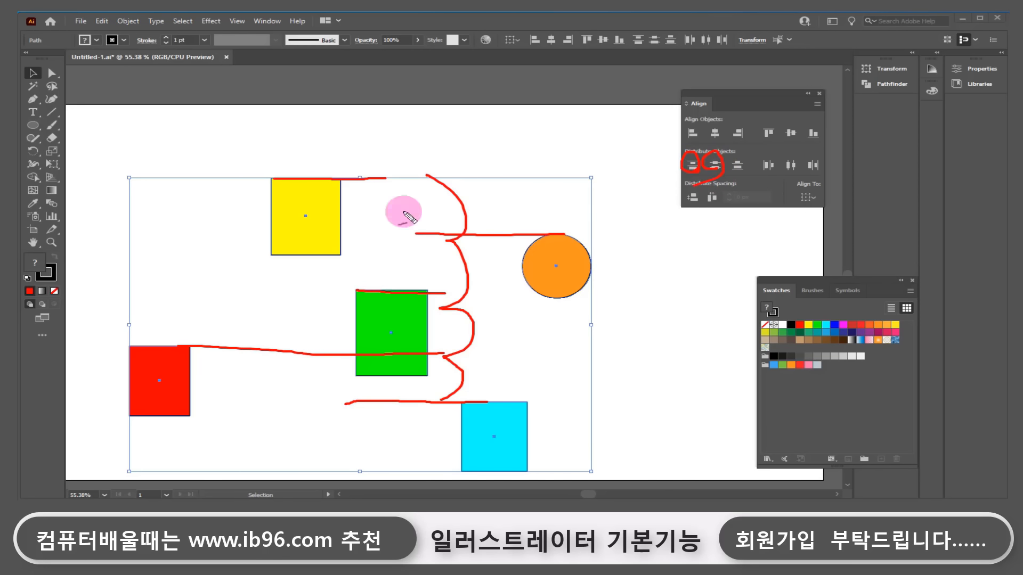
drag(301, 215, 346, 213)
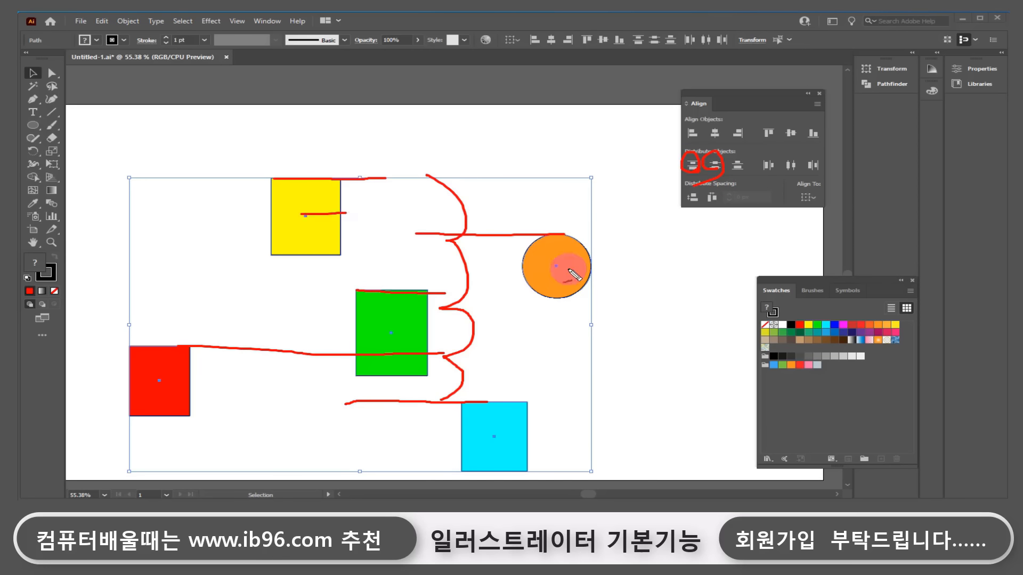
drag(556, 265, 478, 261)
drag(393, 332, 368, 336)
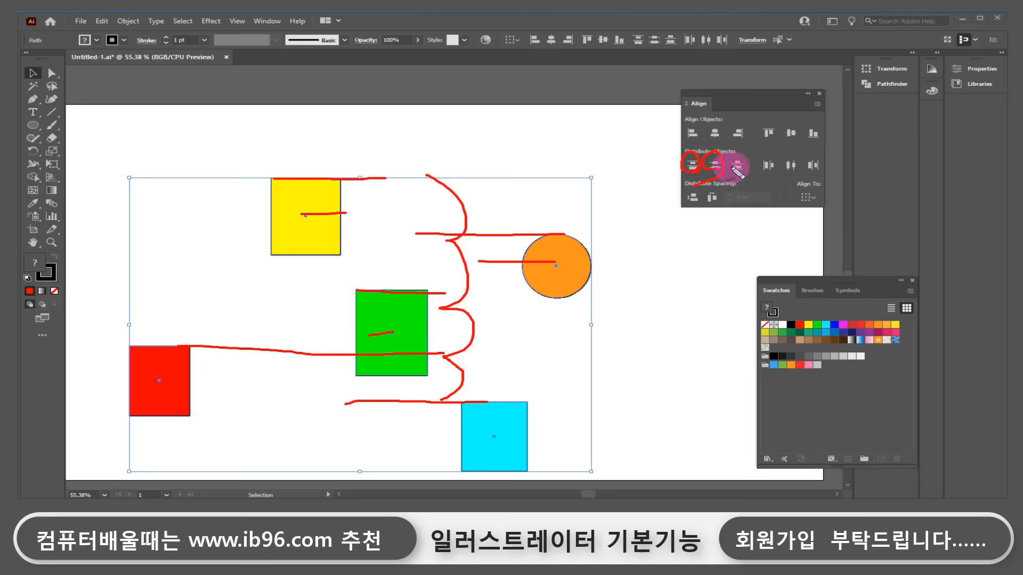
drag(520, 471, 469, 471)
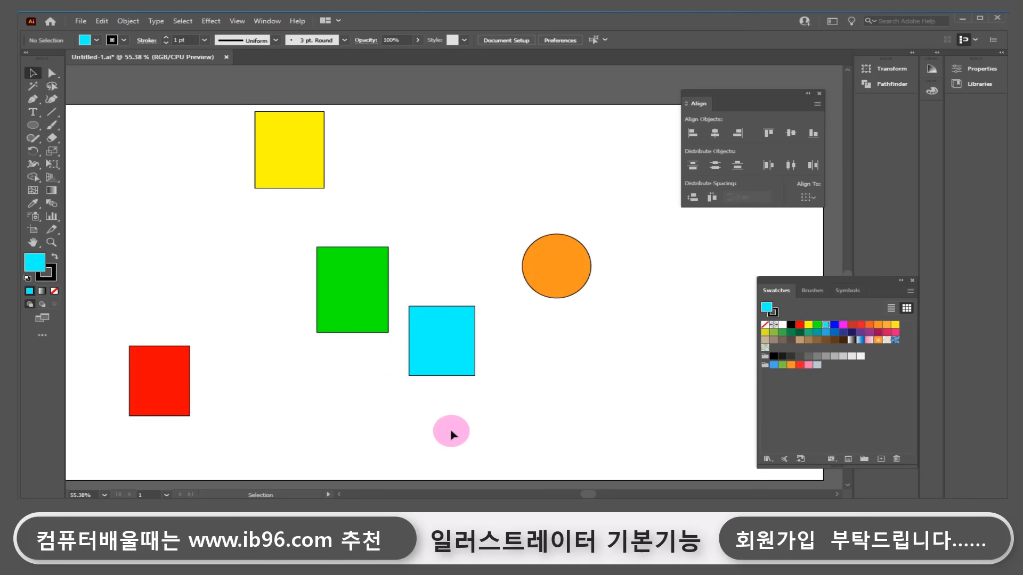
Select the yellow, green and cyan rectangles and distribute equal vertical spacing between them.
drag(451, 428, 251, 151)
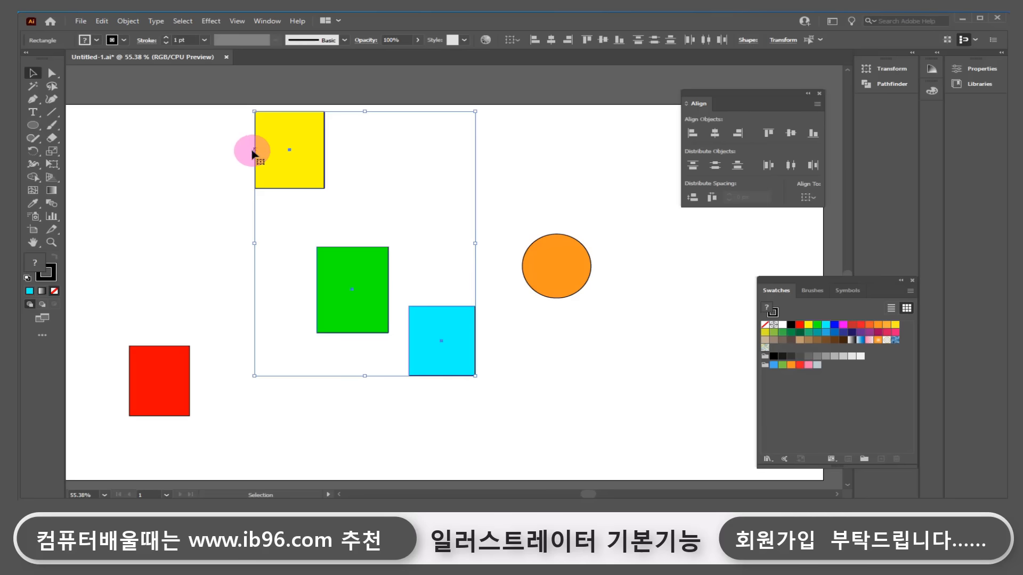
click(692, 198)
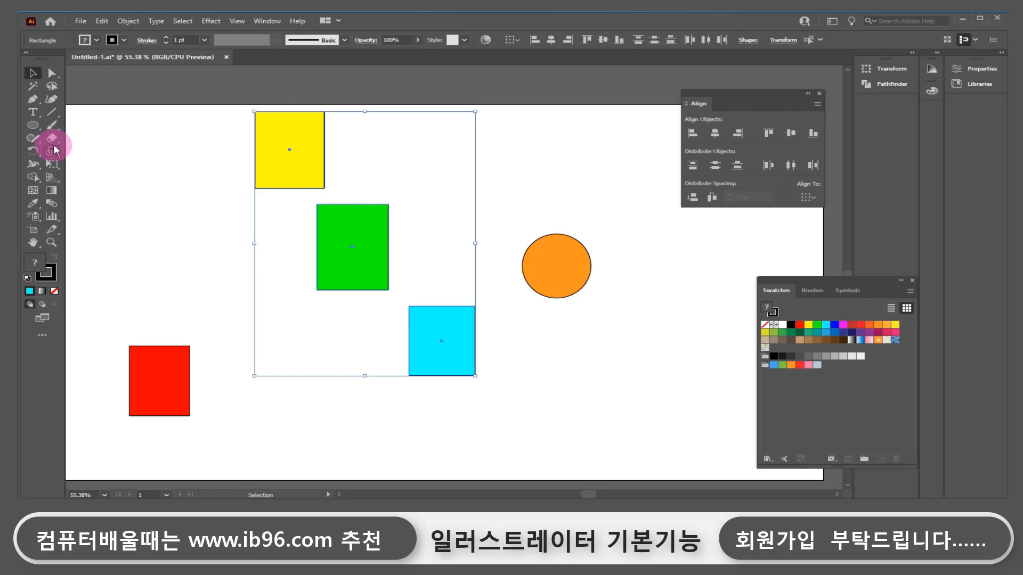
Examine the Align To options with the yellow, green and cyan rectangles selected, with all five shapes selected, and with nothing selected.
click(809, 197)
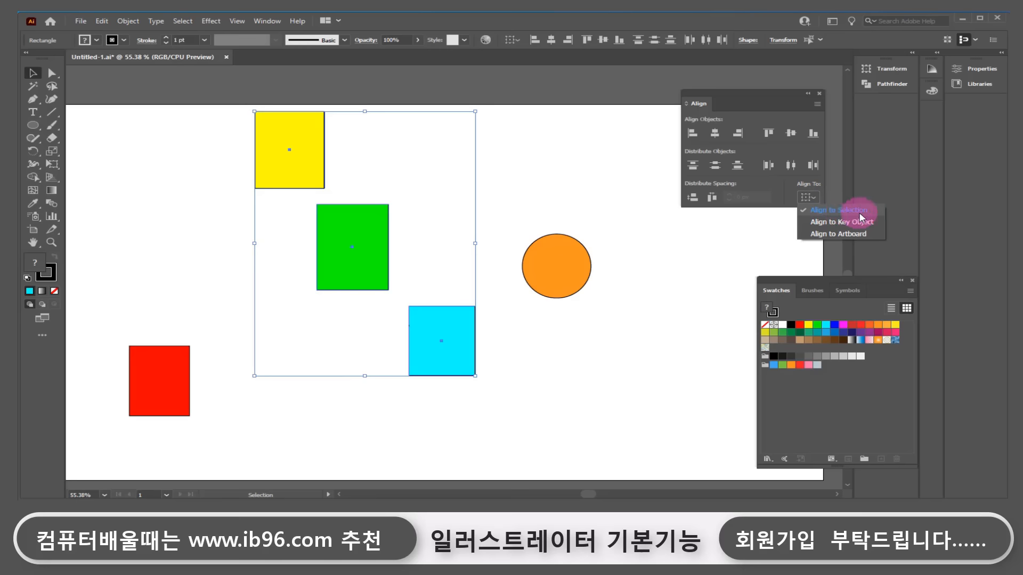
click(449, 144)
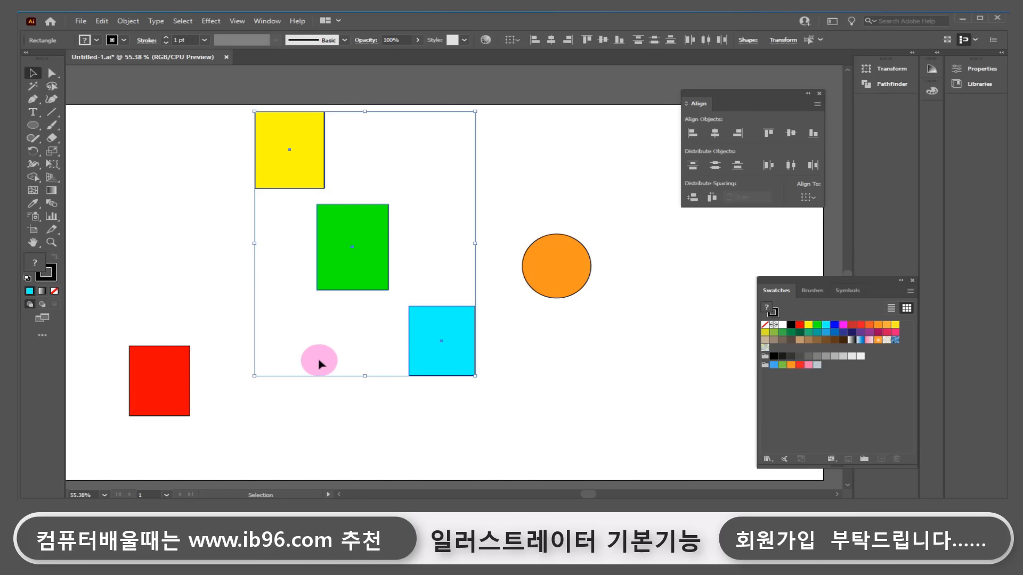
drag(460, 417, 226, 139)
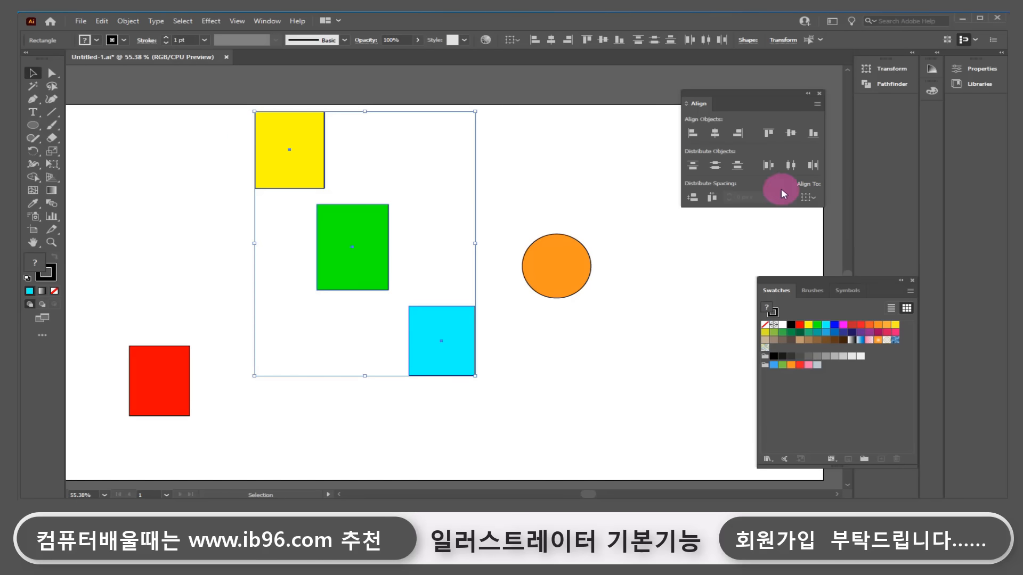
click(809, 197)
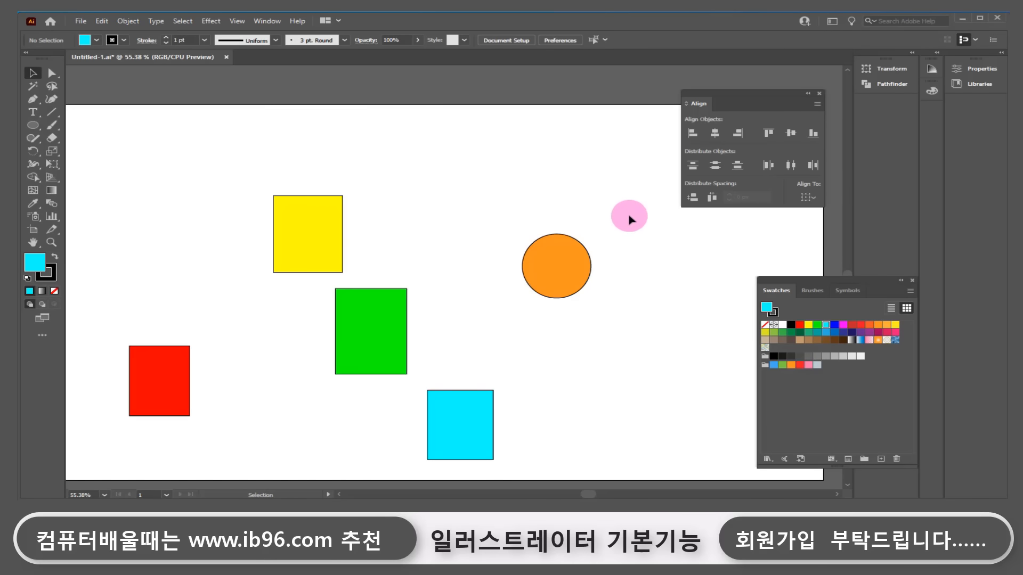
drag(624, 197, 144, 430)
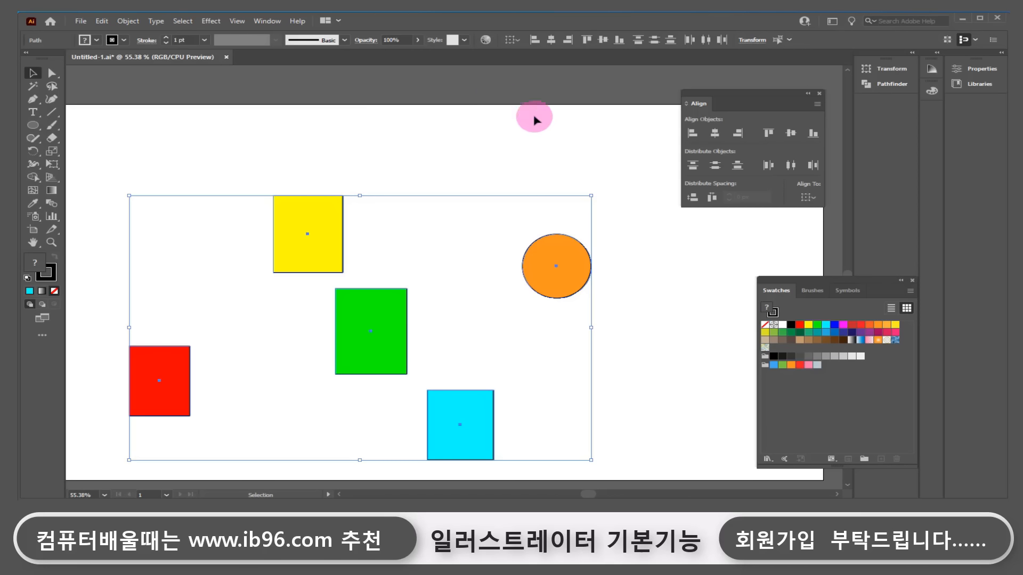
click(817, 197)
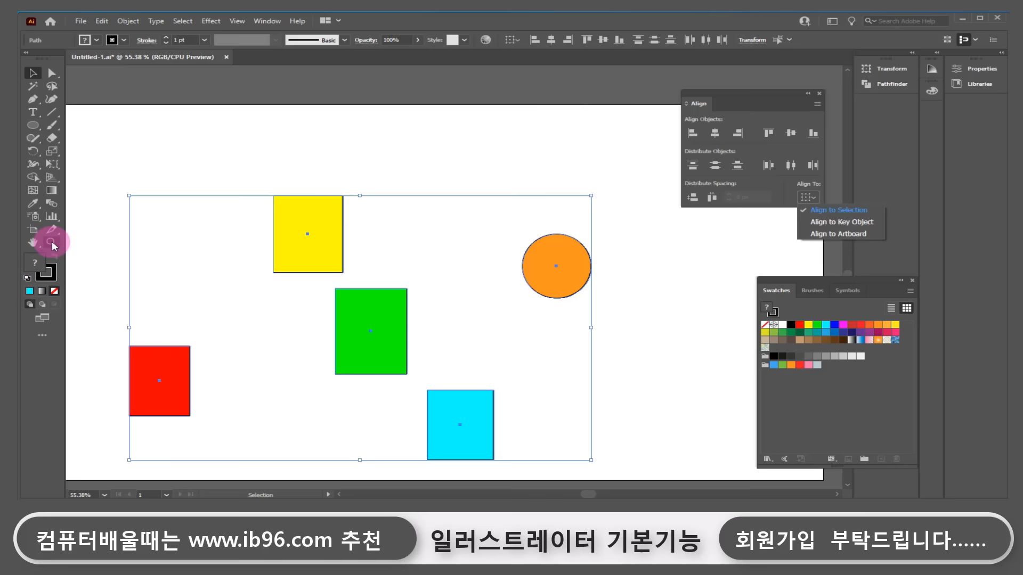
key(Escape)
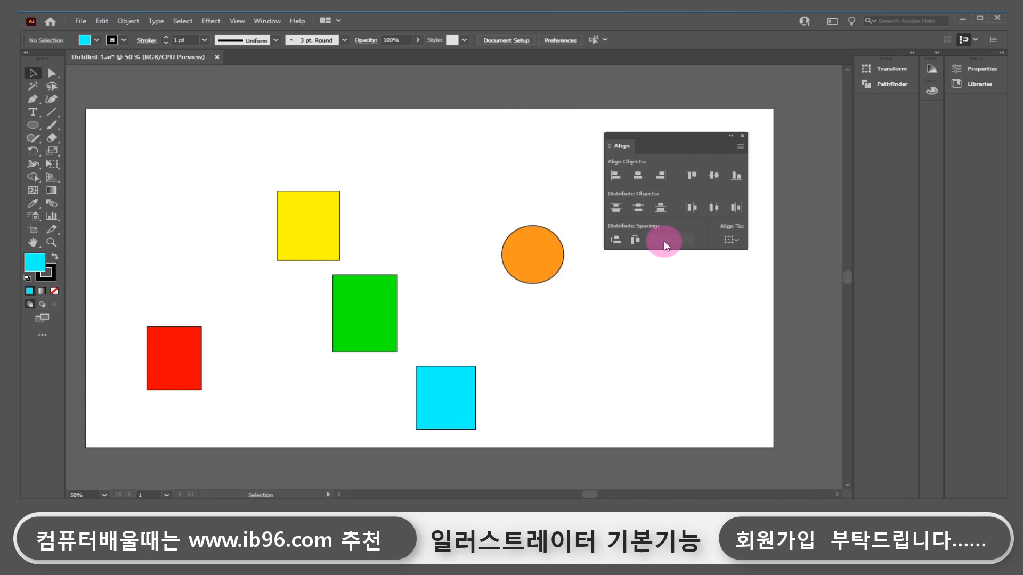
drag(443, 437, 235, 188)
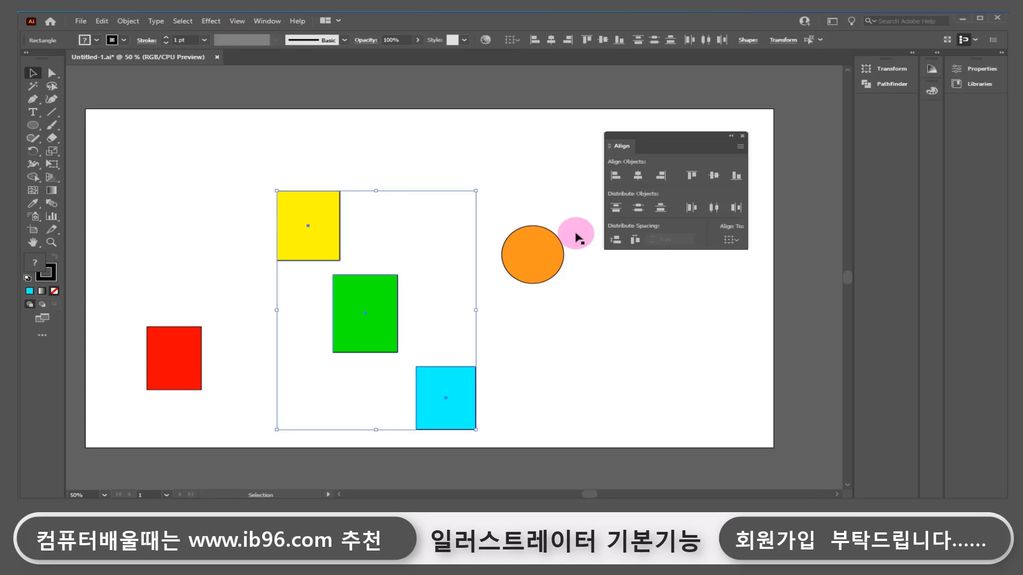
click(741, 276)
click(738, 241)
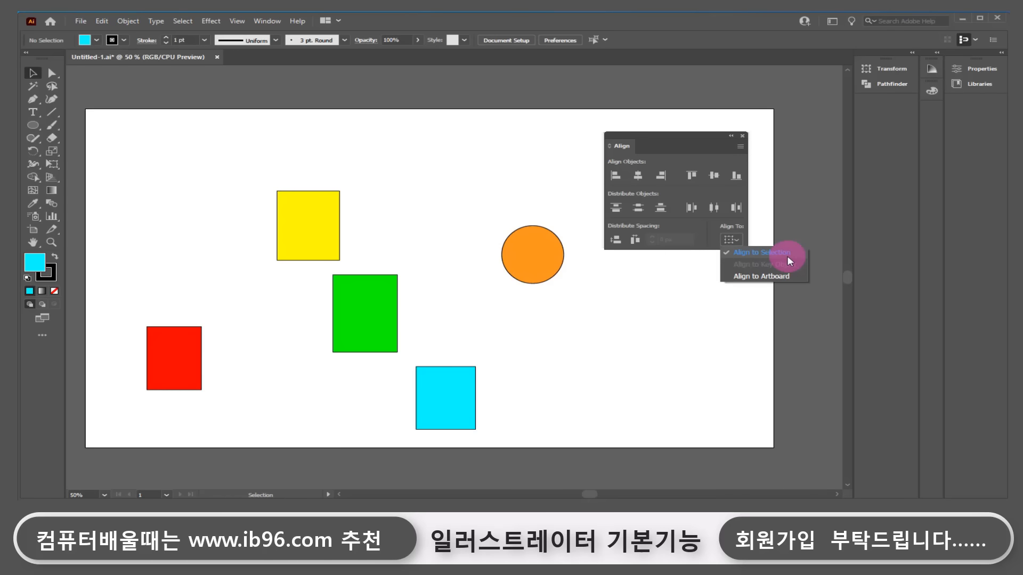
click(639, 349)
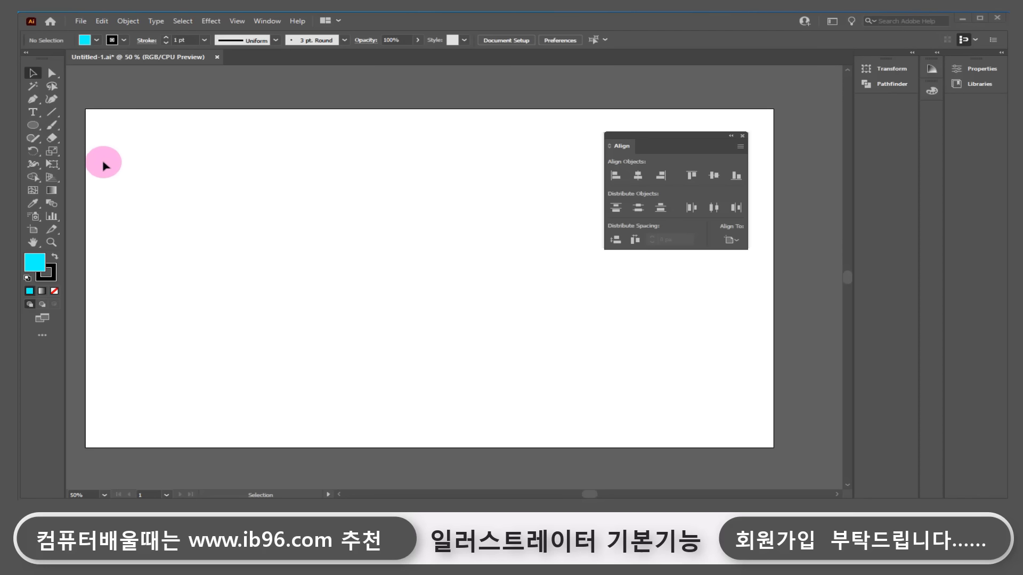
Draw two overlapping ellipses, about 452 × 427 px and about 489 × 473 px, and fill the front one red.
click(33, 125)
drag(168, 193, 393, 381)
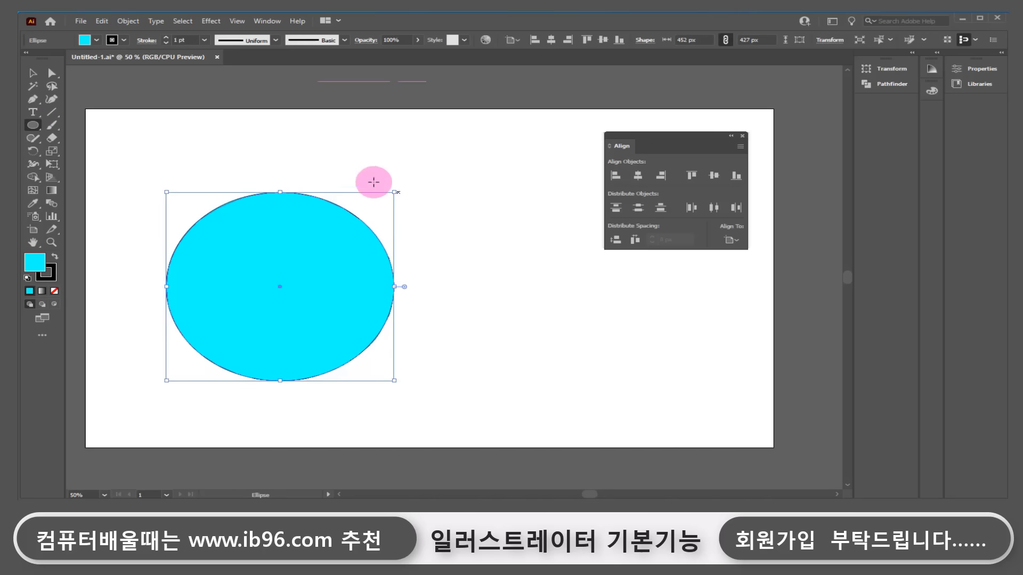
drag(340, 172, 587, 380)
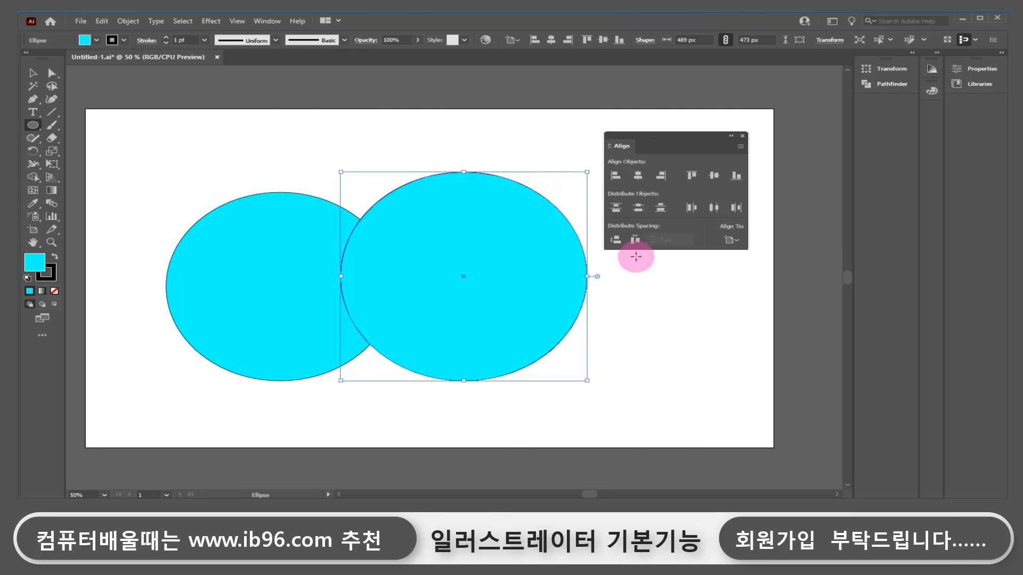
click(932, 91)
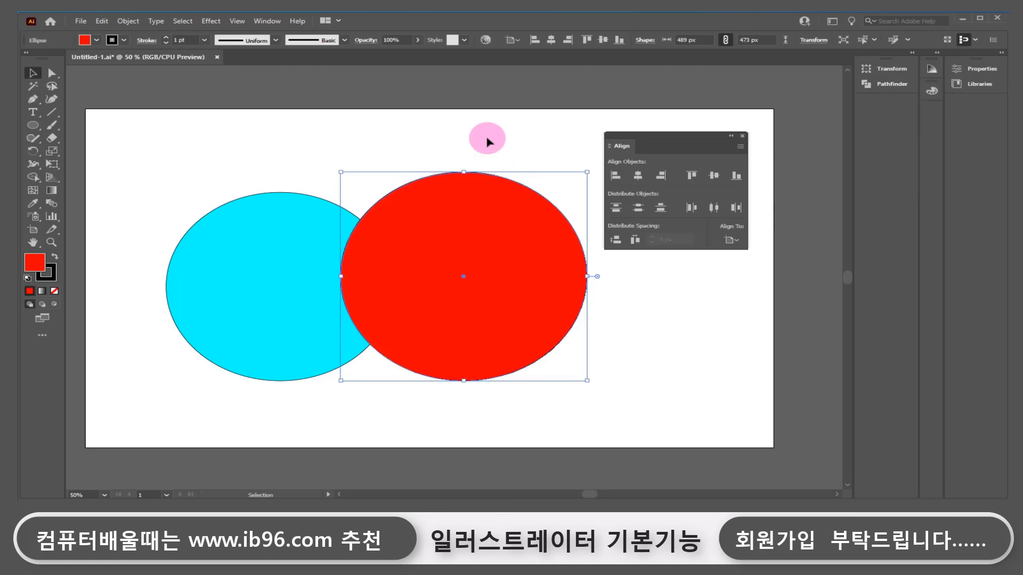
click(487, 139)
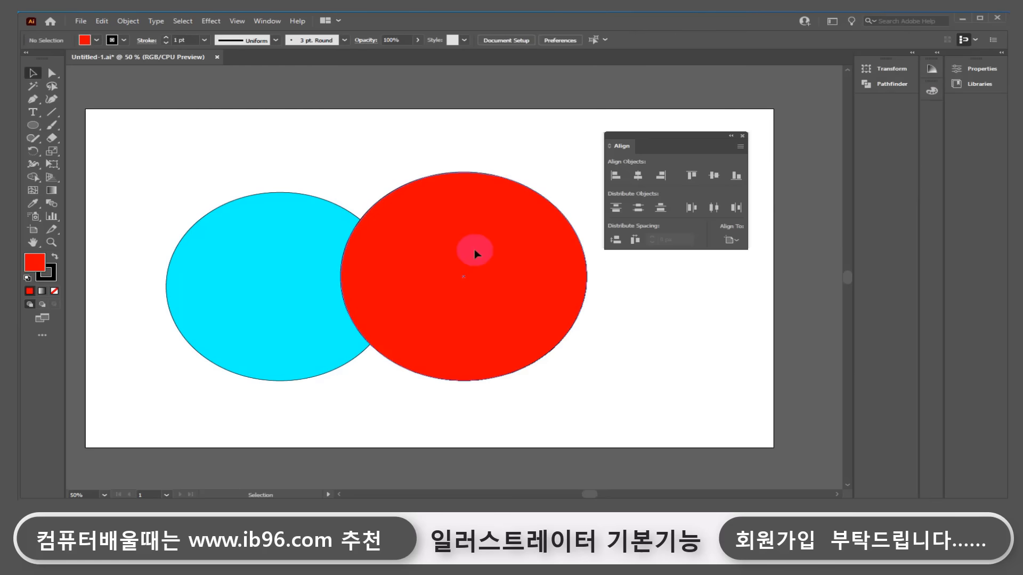
Move the red ellipse further over the cyan one and set its opacity to 50%.
drag(474, 256, 419, 240)
click(566, 343)
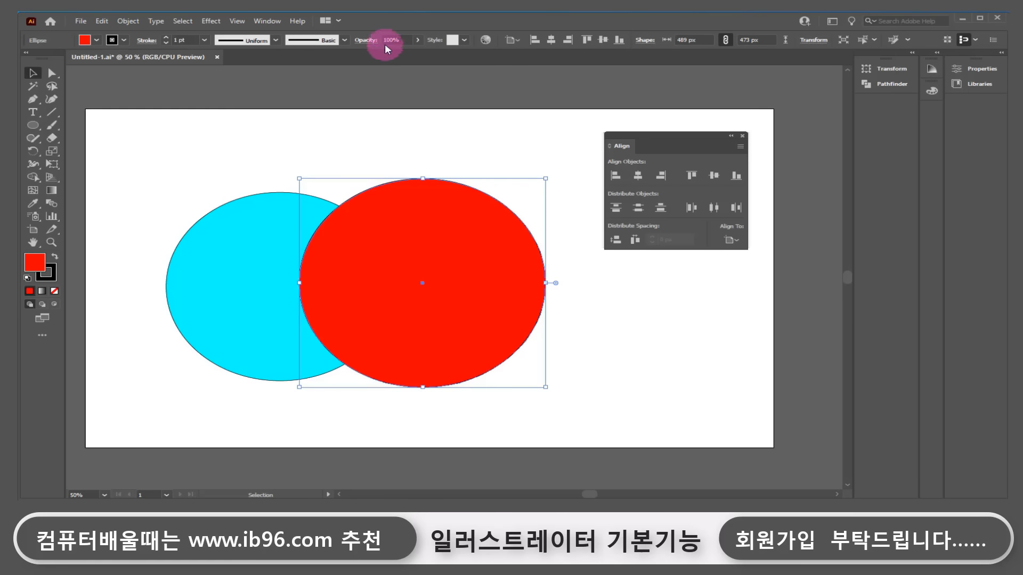
click(418, 40)
drag(403, 53, 392, 52)
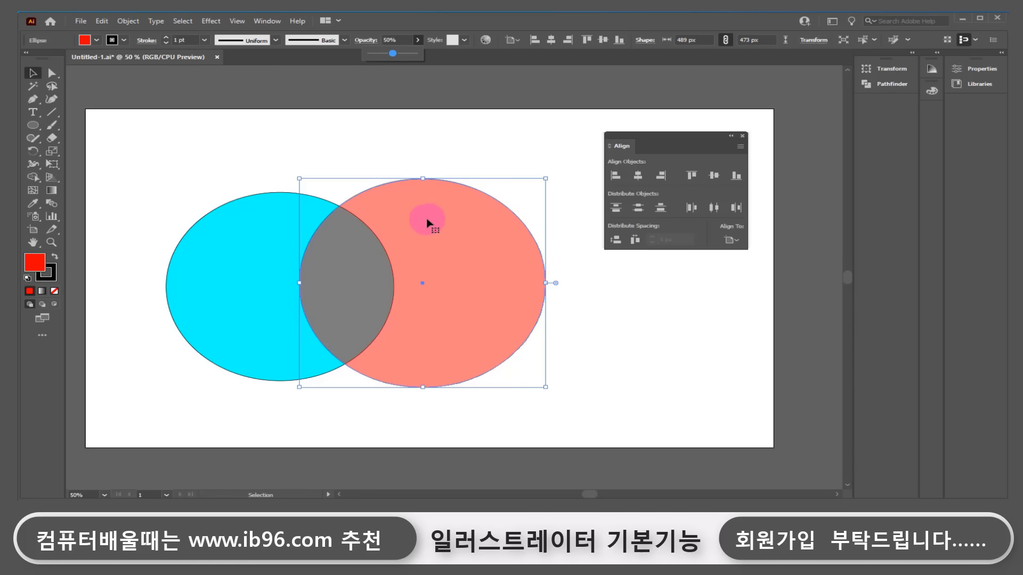
Reposition the translucent red ellipse so it still overlaps the cyan one, and restore its opacity to 100%.
drag(447, 223, 506, 213)
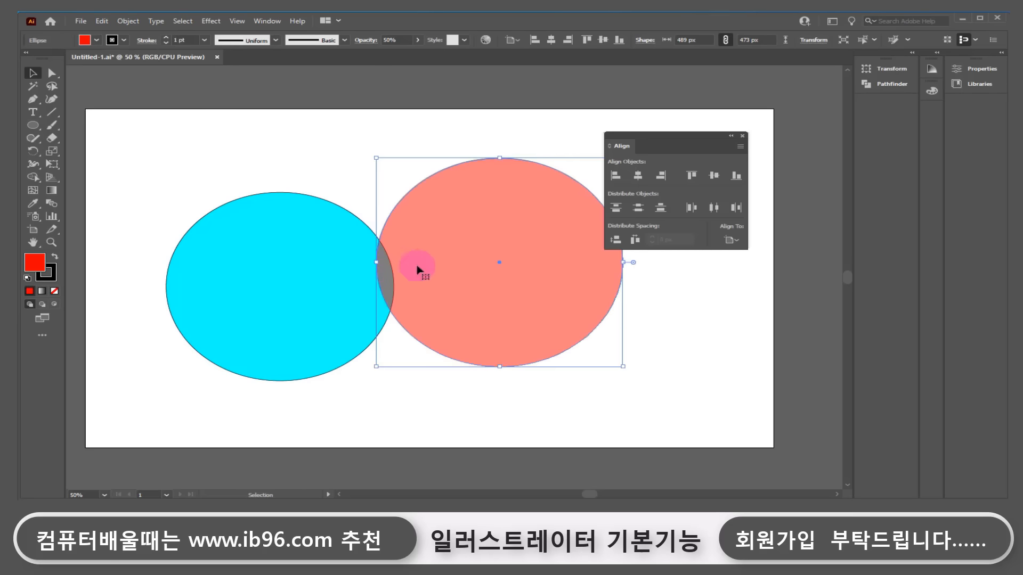
drag(434, 258, 370, 265)
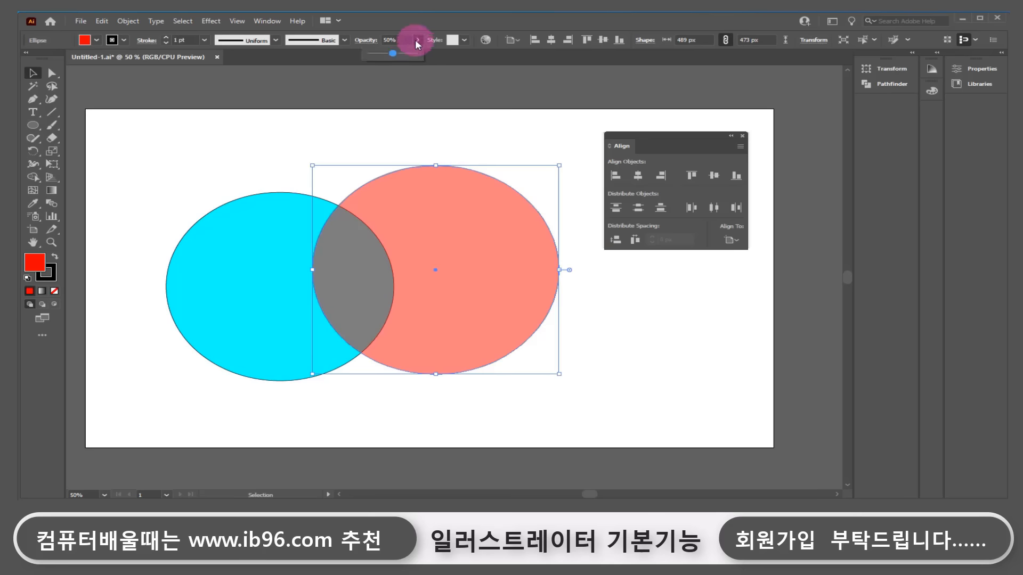
drag(385, 51, 429, 55)
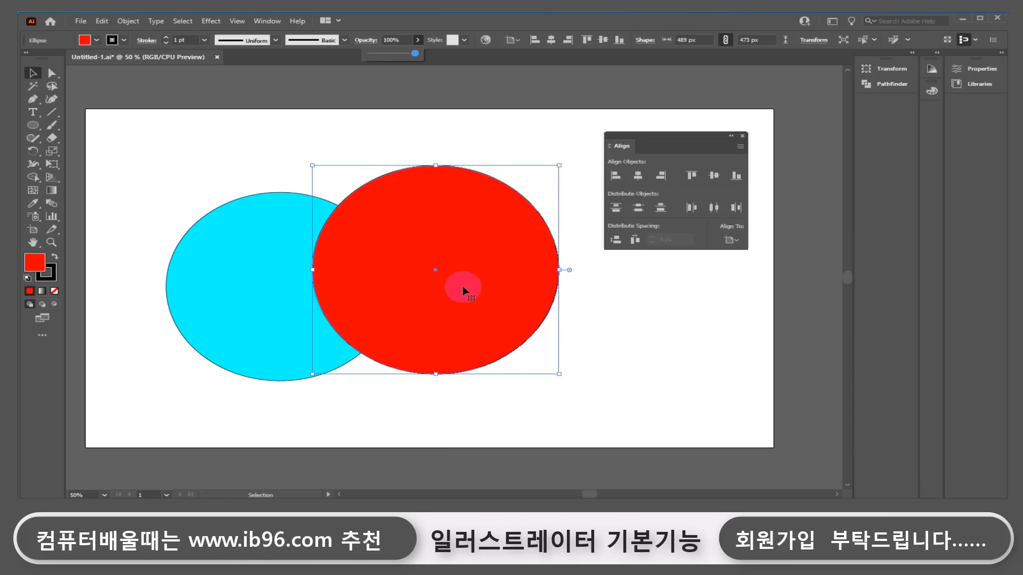
click(395, 53)
drag(395, 53, 414, 52)
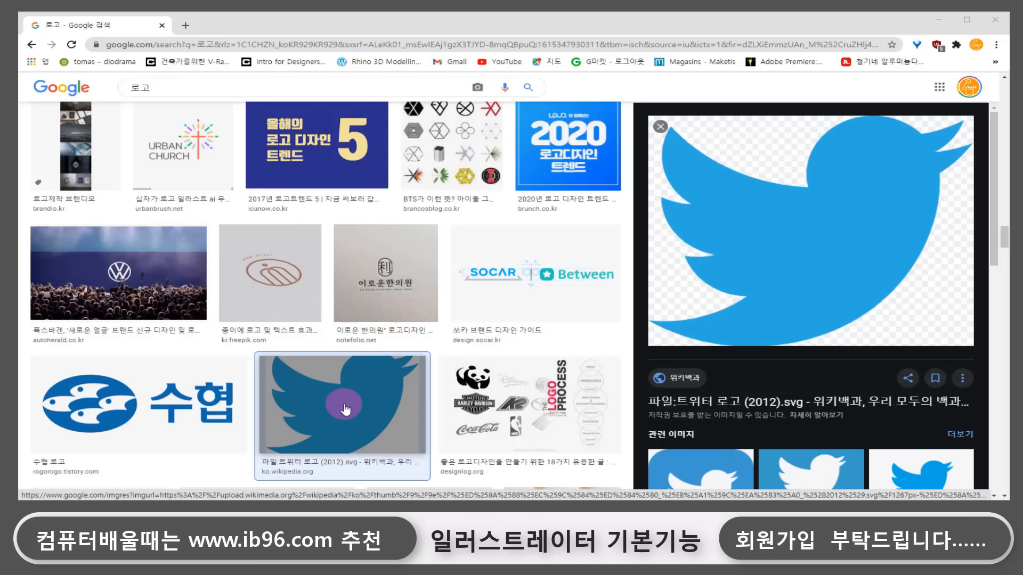
Copy the Twitter logo image from its Wikipedia file page in the browser and paste it onto the Illustrator artboard.
click(766, 263)
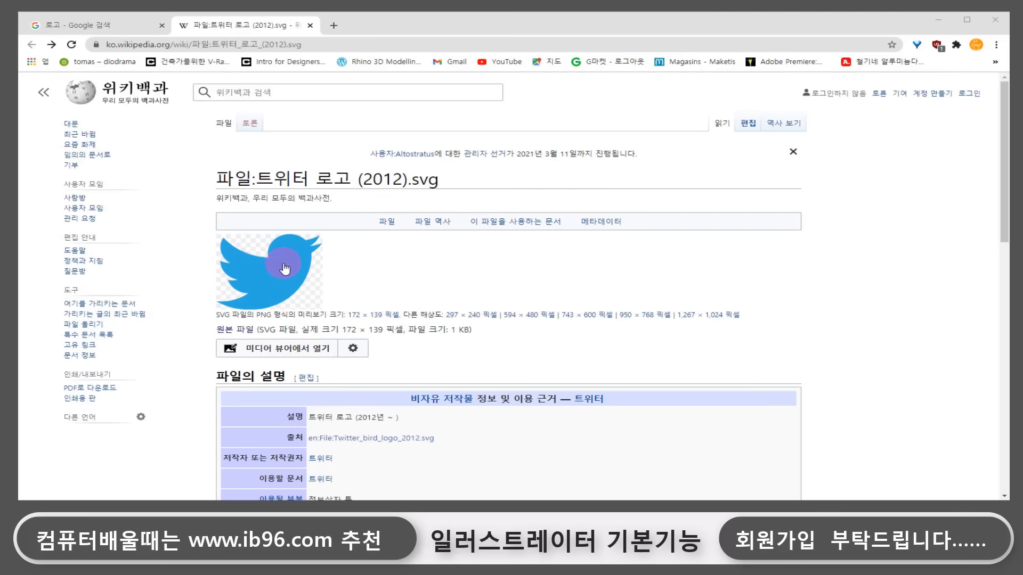
right_click(278, 260)
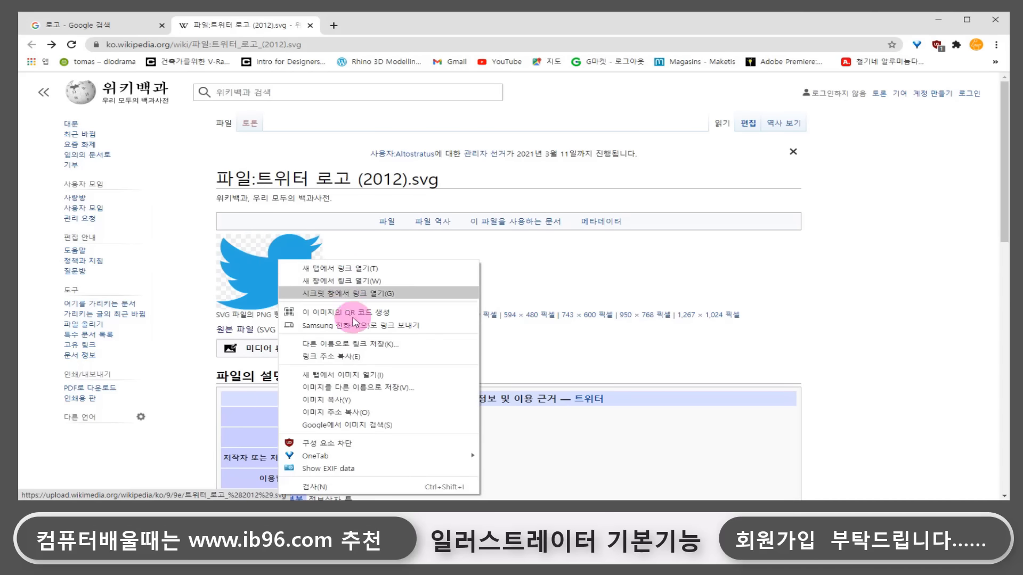
click(354, 401)
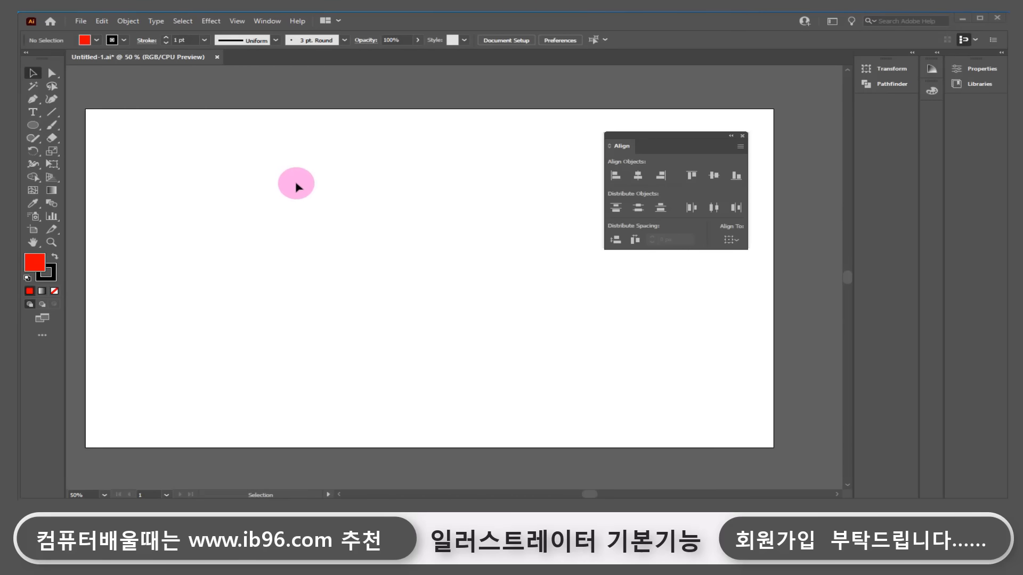
key(ctrl+v)
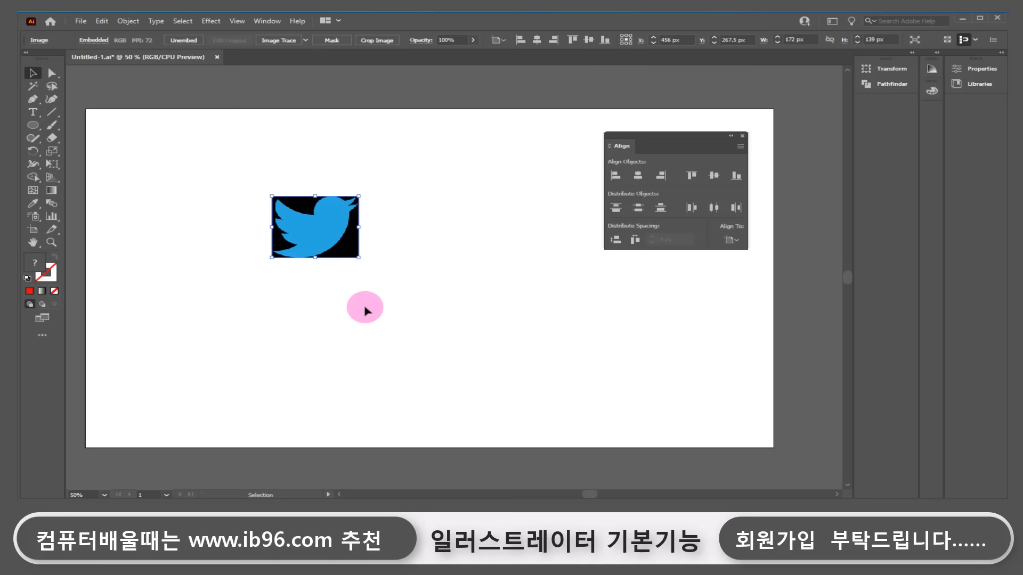
click(367, 311)
Move the Align panel clear of the enlarged Twitter logo and choose the Pen tool for tracing it.
click(51, 242)
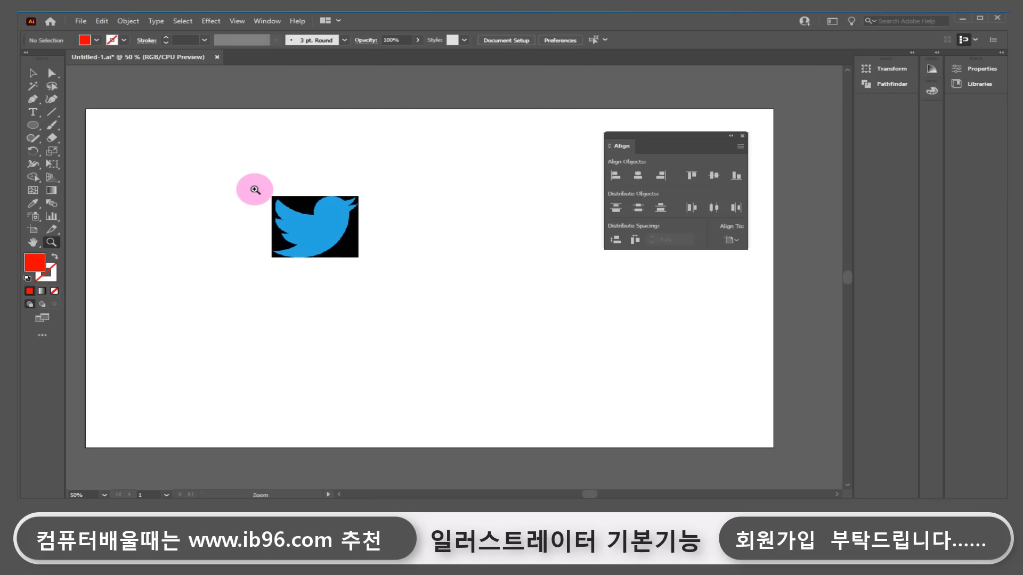
drag(255, 189, 392, 271)
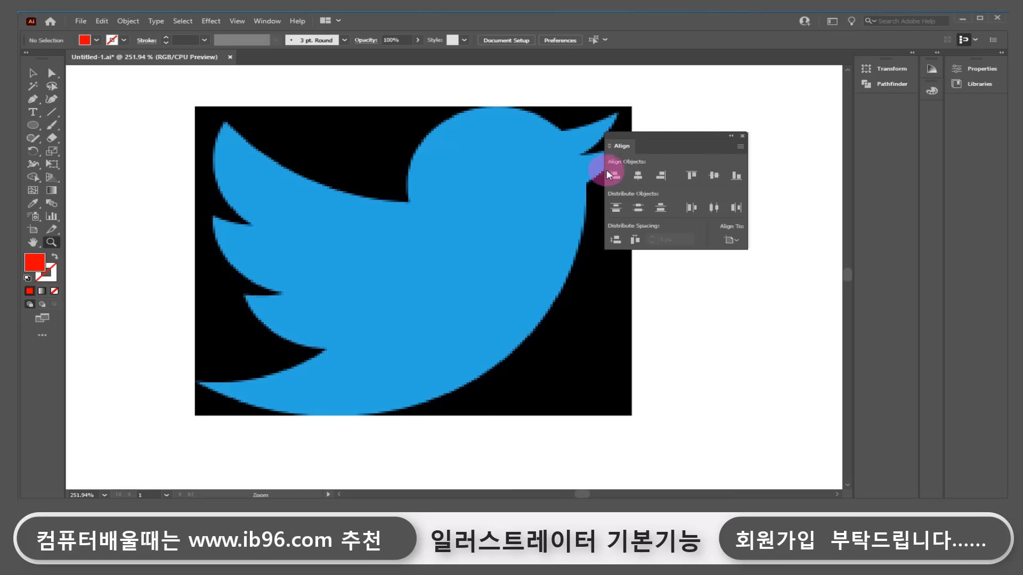
drag(649, 138, 740, 130)
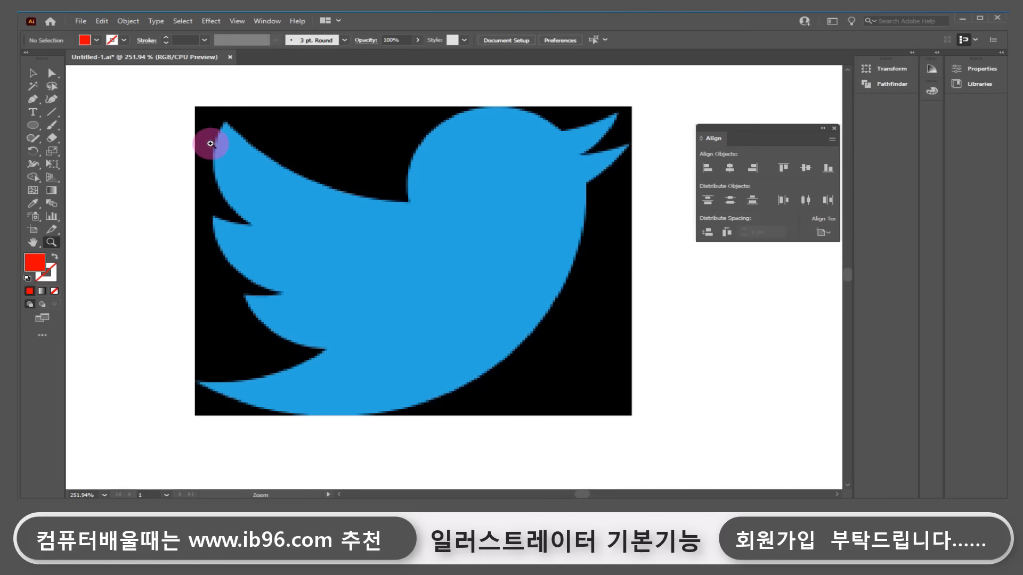
click(36, 103)
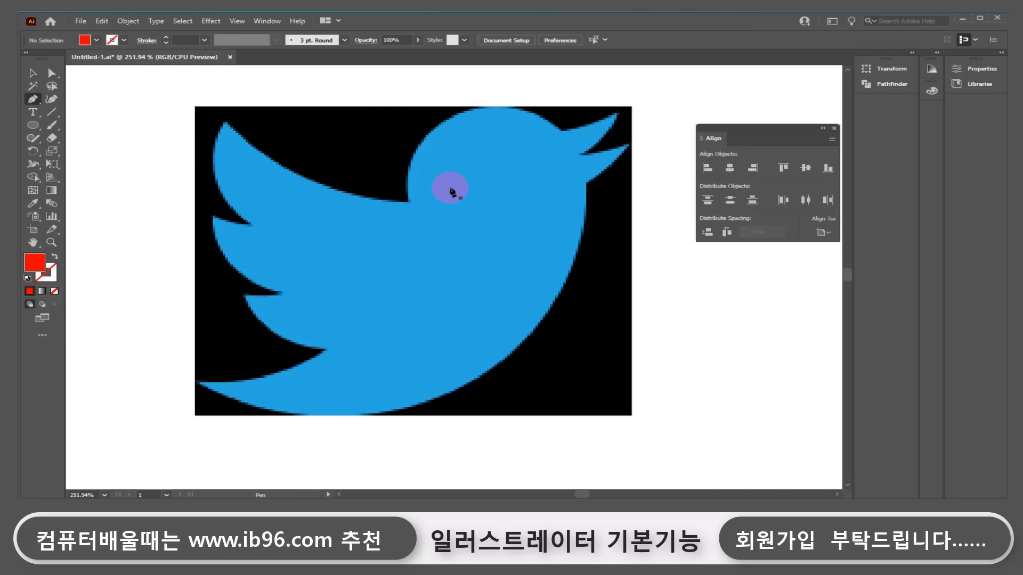
drag(450, 187, 372, 187)
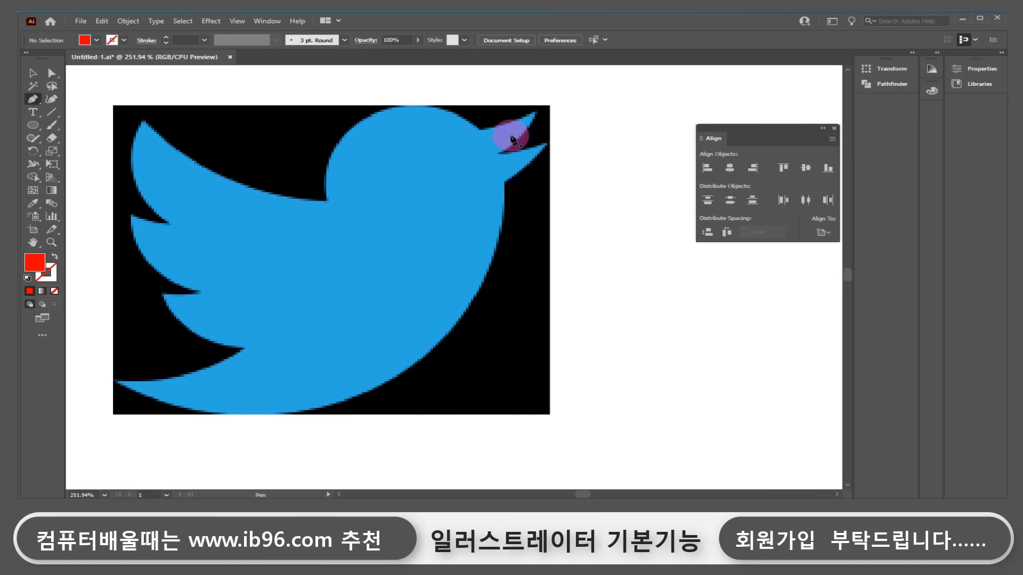
click(528, 113)
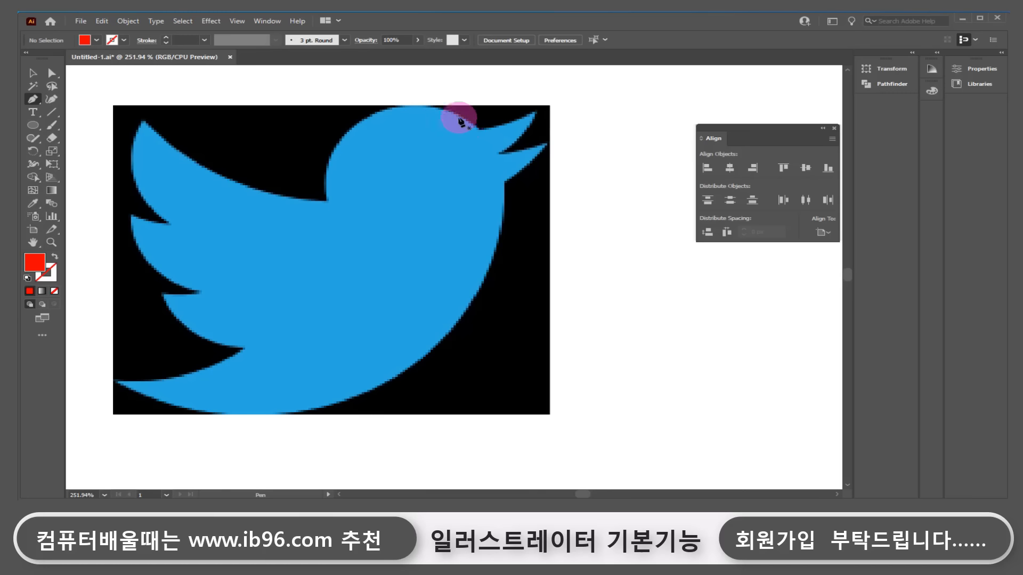
click(532, 117)
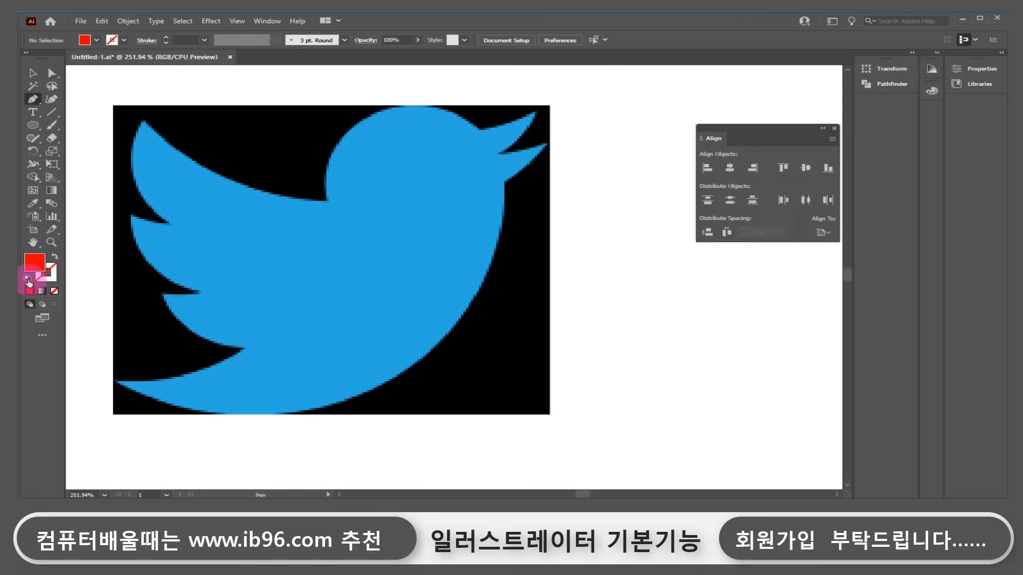
Set the stroke color to red FF0000 and the fill to none.
double_click(46, 278)
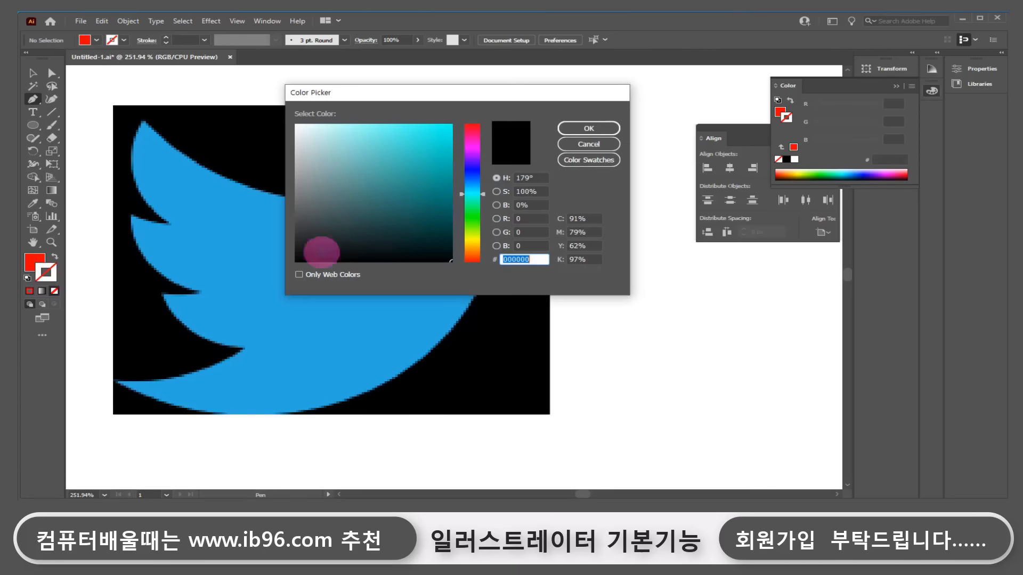
drag(472, 162, 480, 116)
click(450, 125)
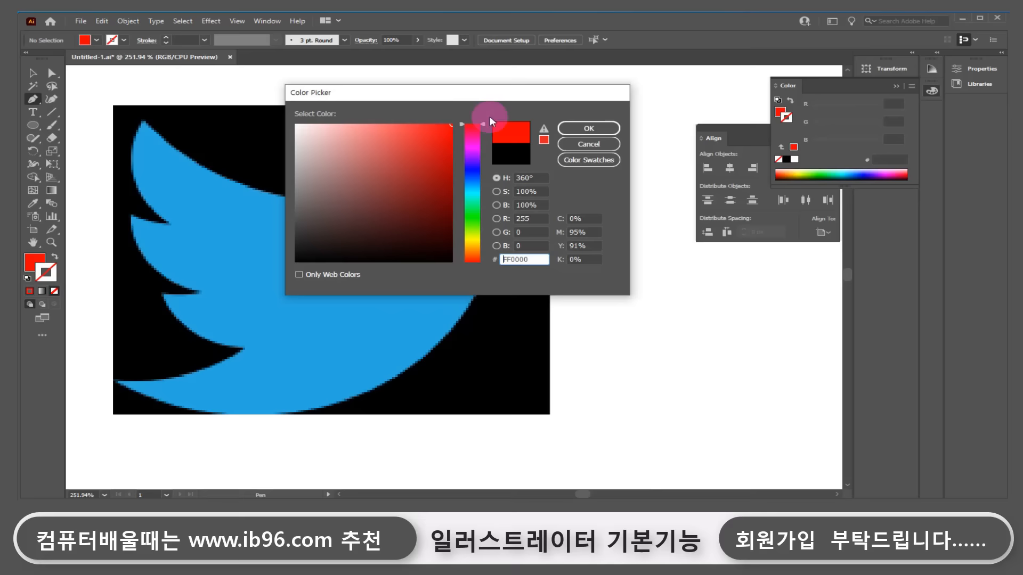
click(588, 128)
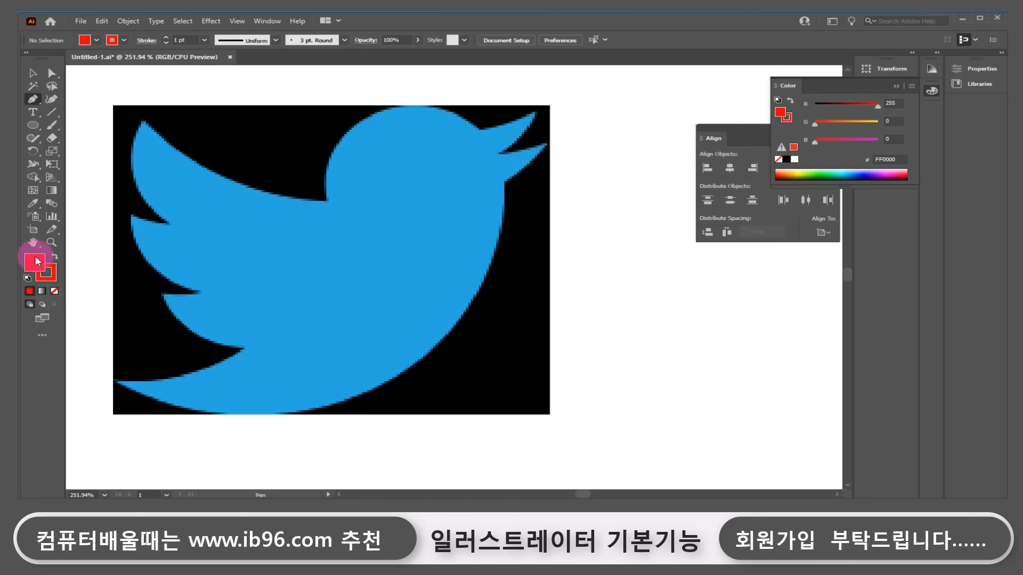
click(55, 290)
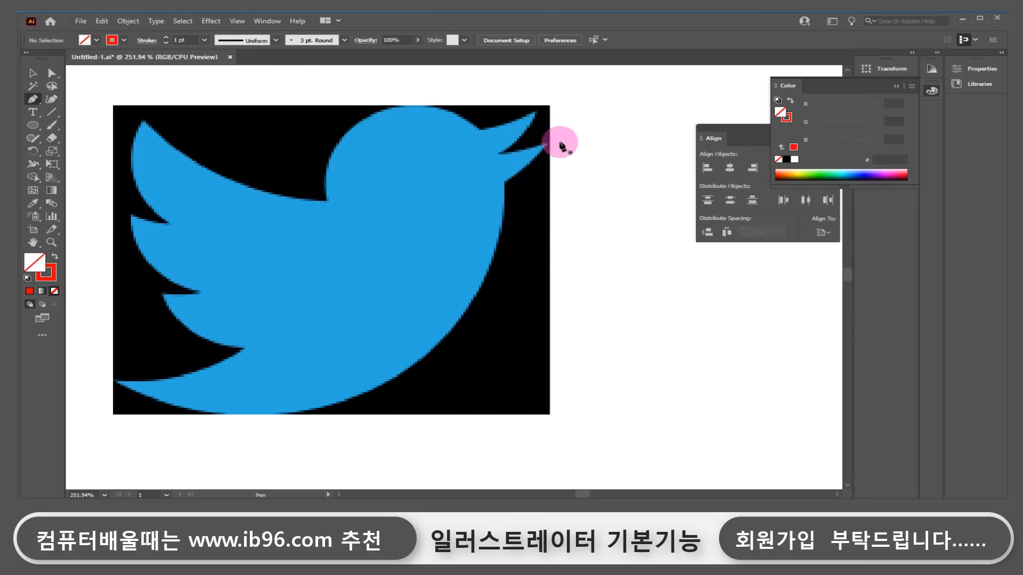
Trace the bird's upper beak, head and back up to the wing tip with the Pen tool, leaving a corner anchor there.
click(533, 112)
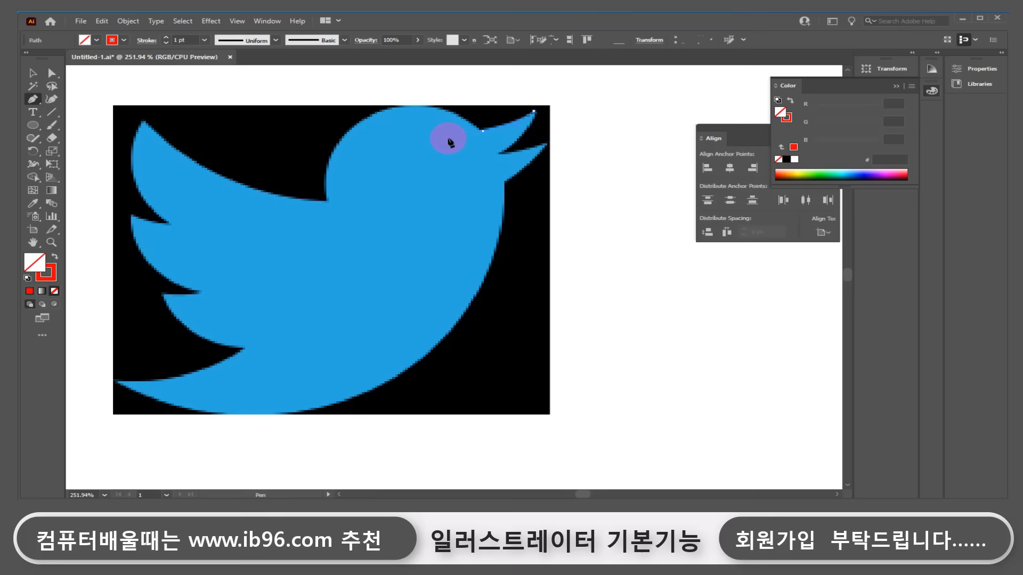
click(482, 130)
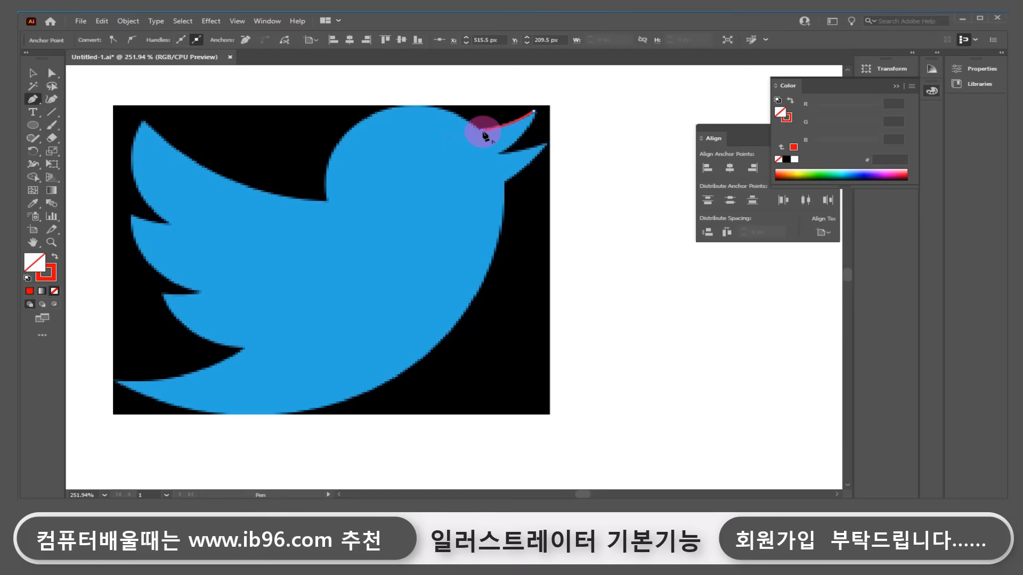
drag(374, 114, 310, 138)
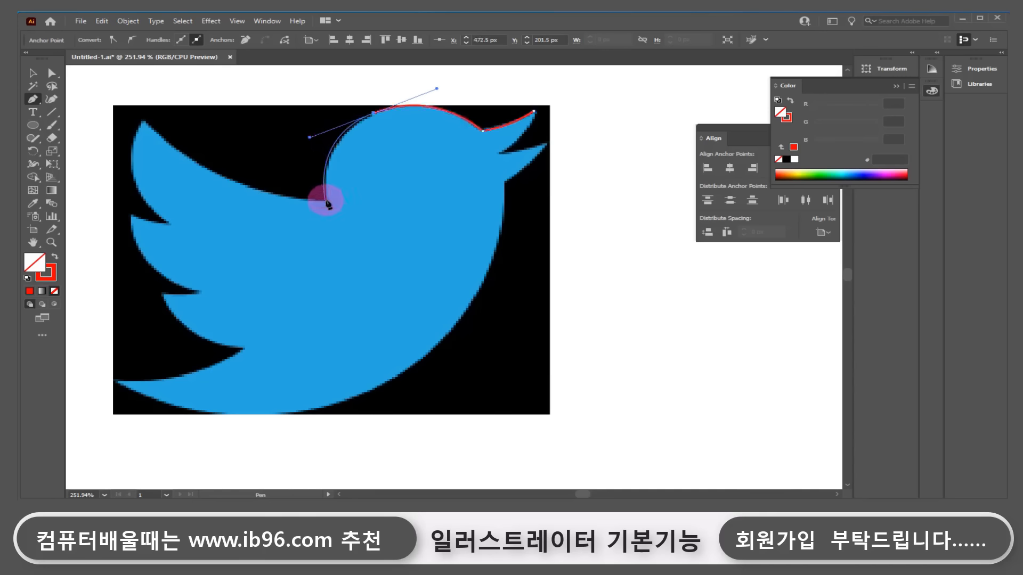
click(327, 199)
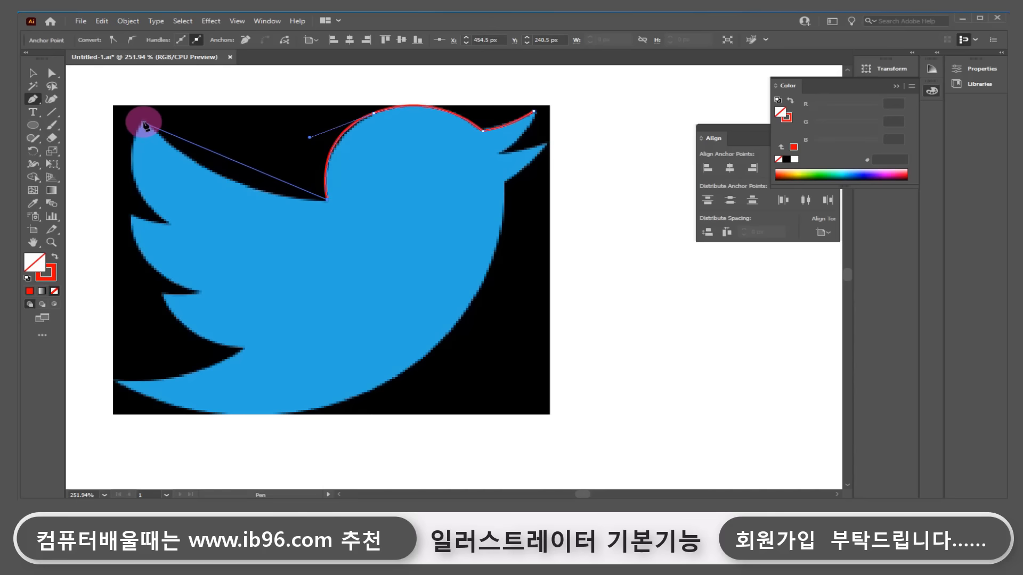
drag(144, 123, 269, 191)
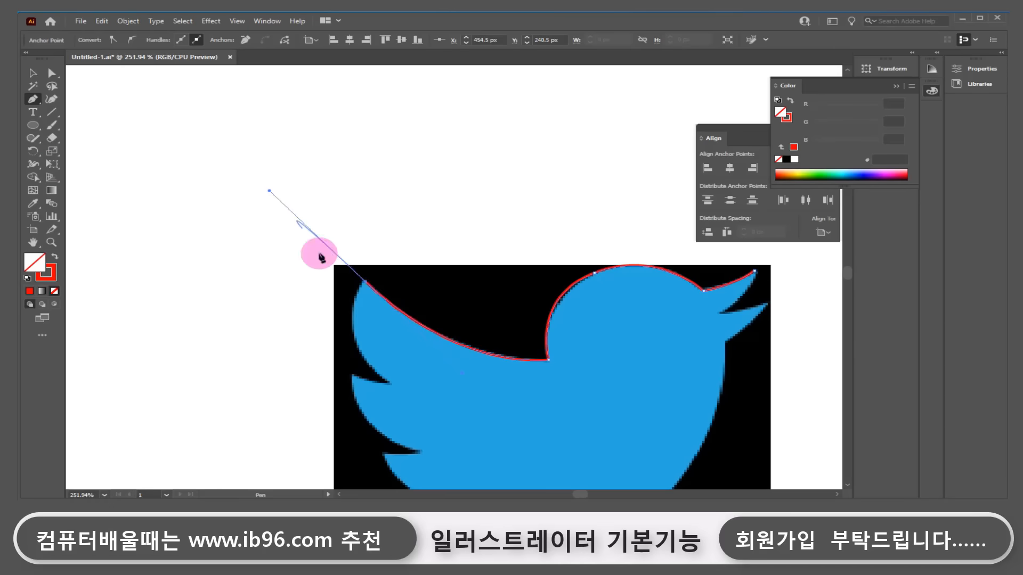
click(369, 284)
Continue the path around the top wing feather into the first notch and out to the second feather's tip as a corner.
drag(444, 308, 401, 330)
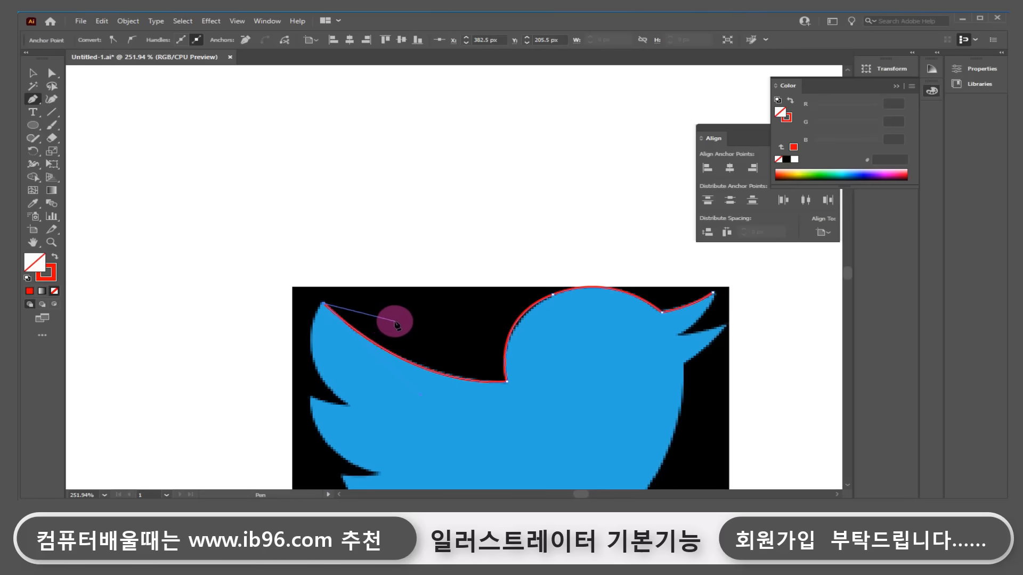
key(space)
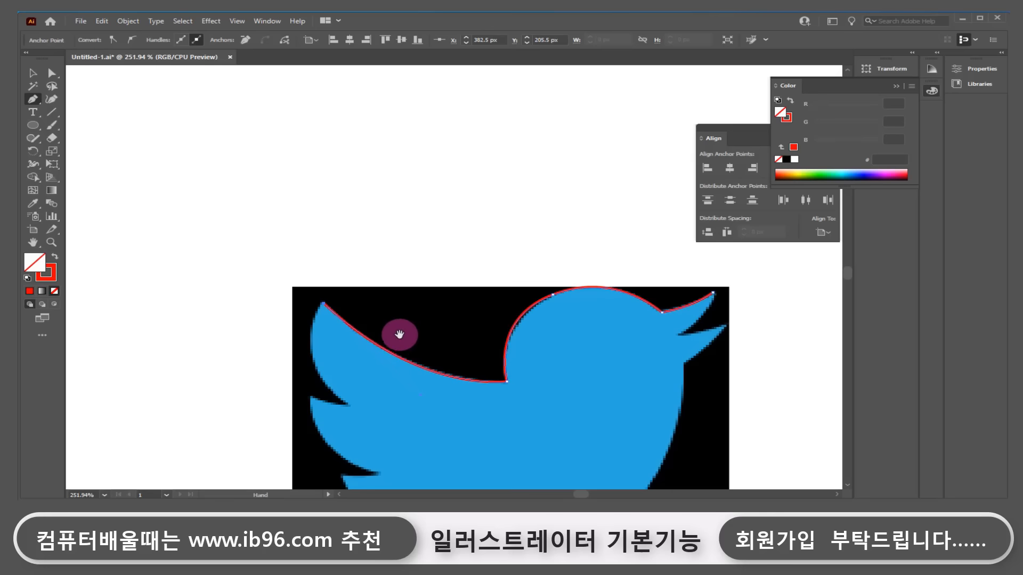
drag(407, 342, 361, 158)
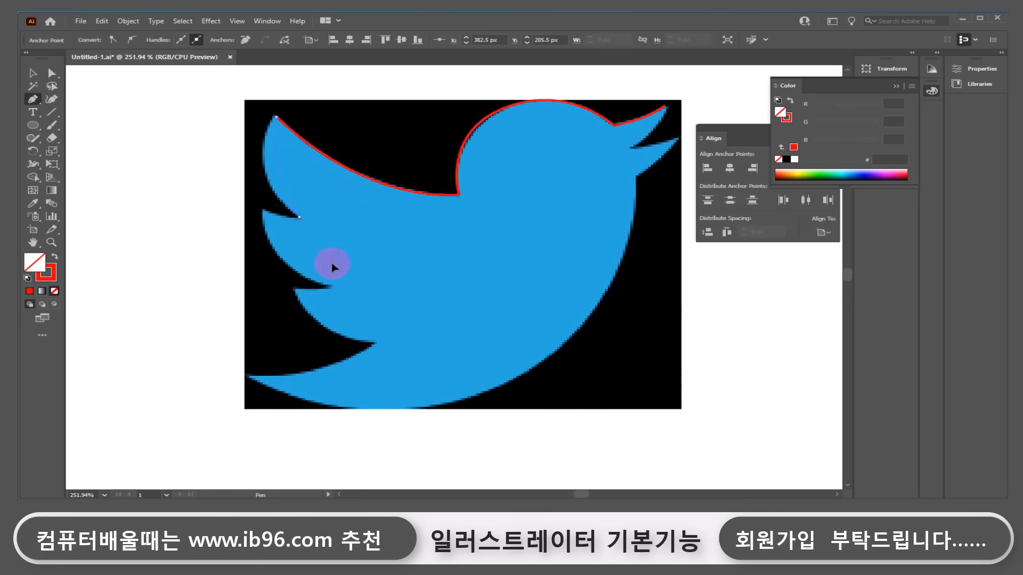
drag(356, 278, 361, 272)
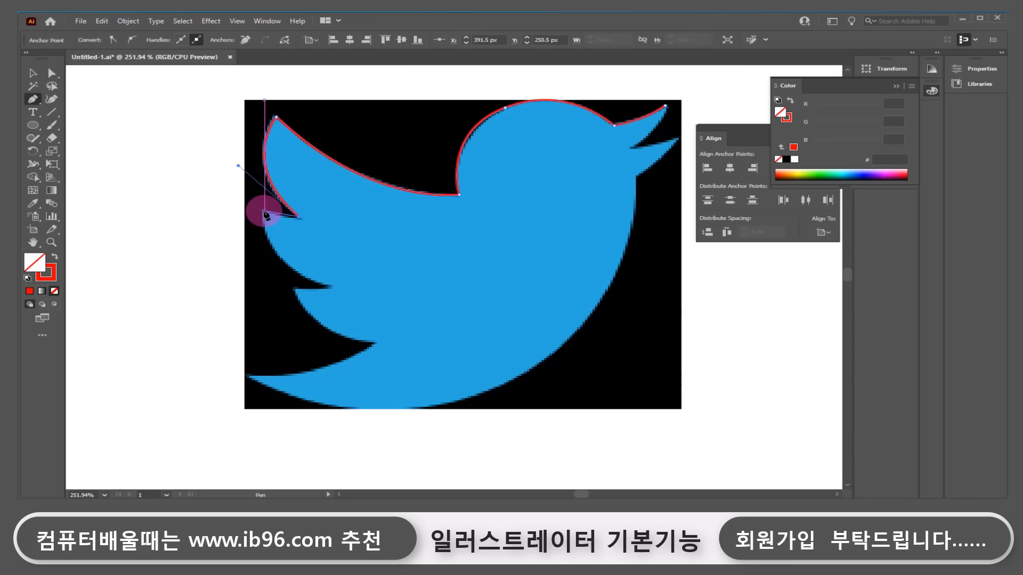
drag(265, 211, 235, 201)
click(265, 212)
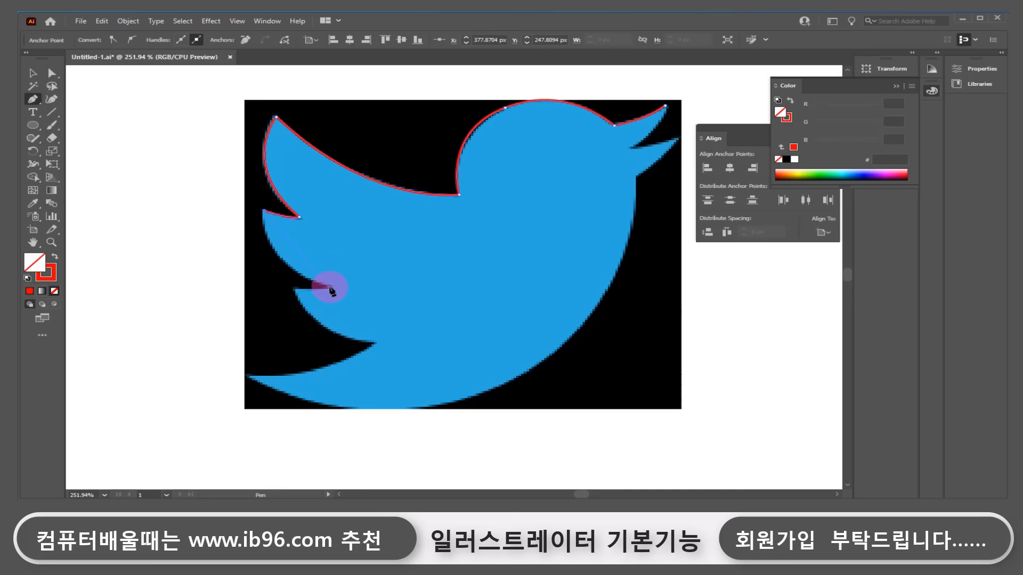
Trace the second and third wing feathers with the notch between them, ending in a corner where the wing meets the tail.
click(330, 288)
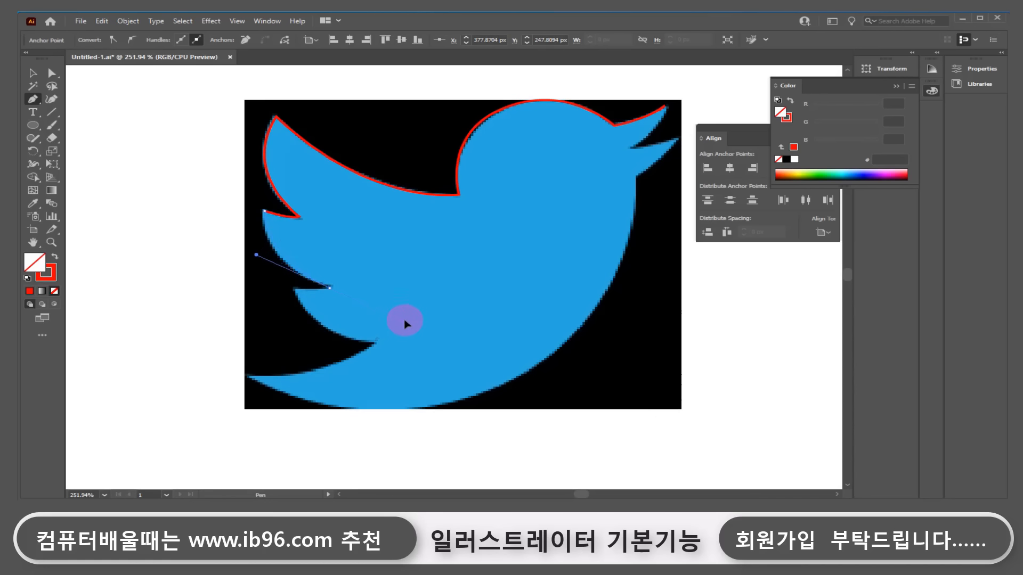
drag(405, 319, 405, 319)
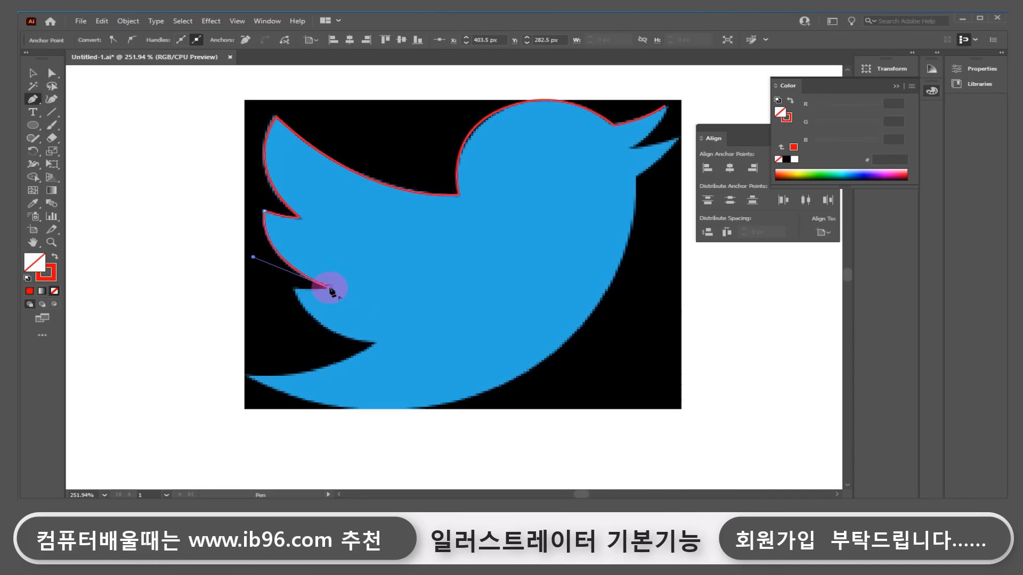
click(294, 288)
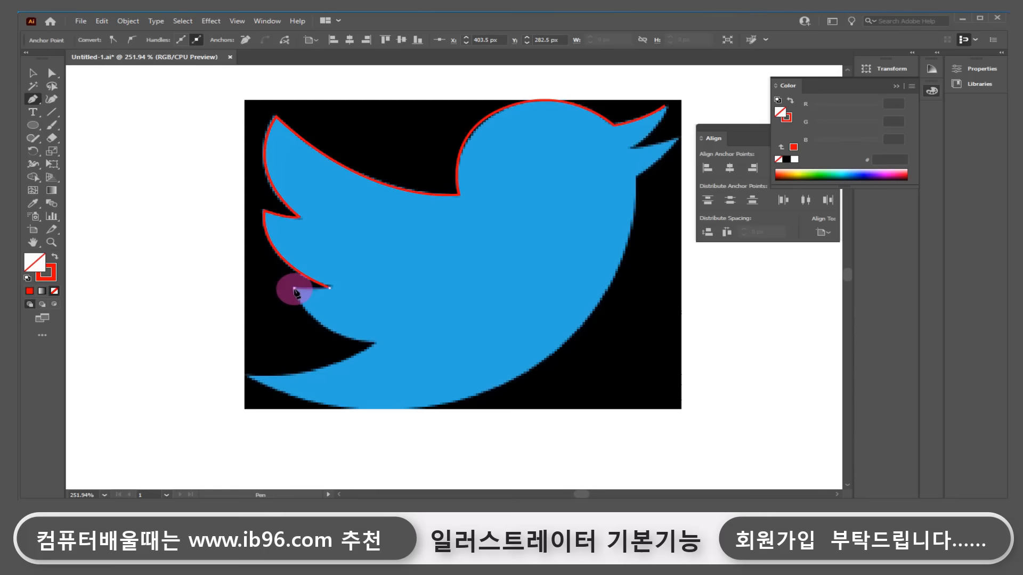
mouse_move(295, 290)
mouse_down()
mouse_move(272, 283)
mouse_move(296, 292)
mouse_up()
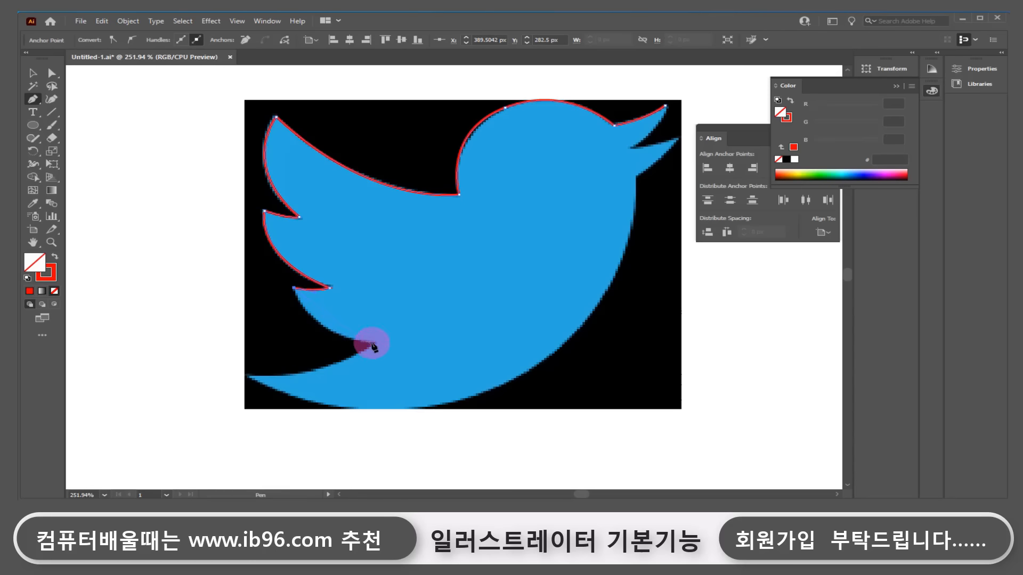
click(374, 343)
drag(449, 364, 441, 351)
click(373, 342)
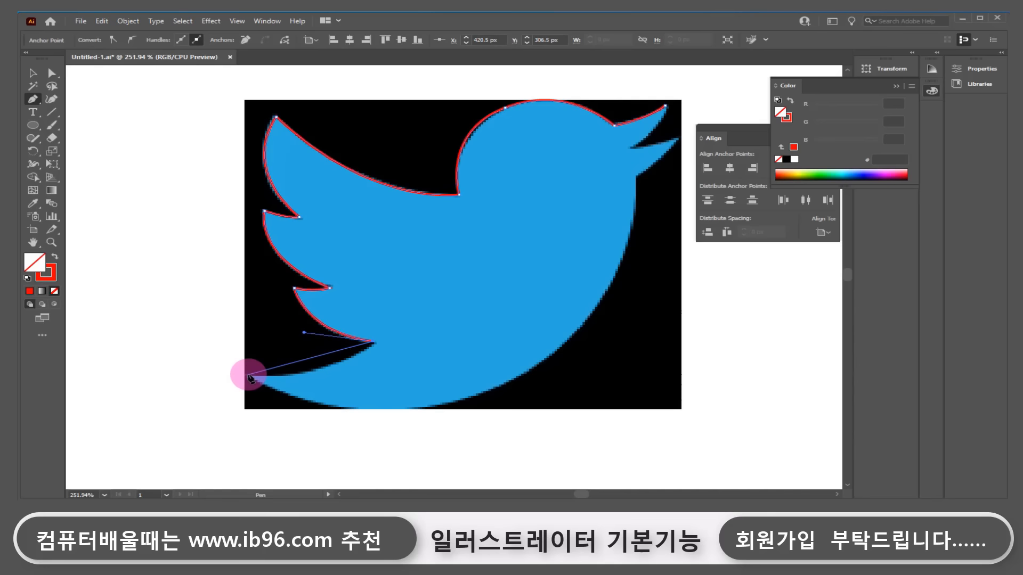
Trace the tail's upper edge to its tip, and continue the curve along the belly to the throat below the beak.
drag(248, 377, 134, 376)
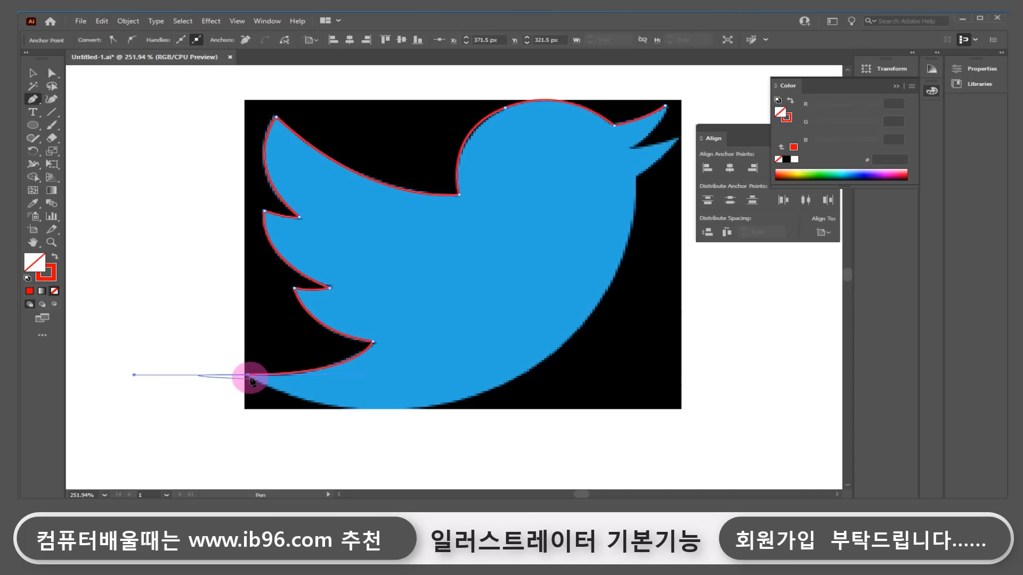
click(249, 377)
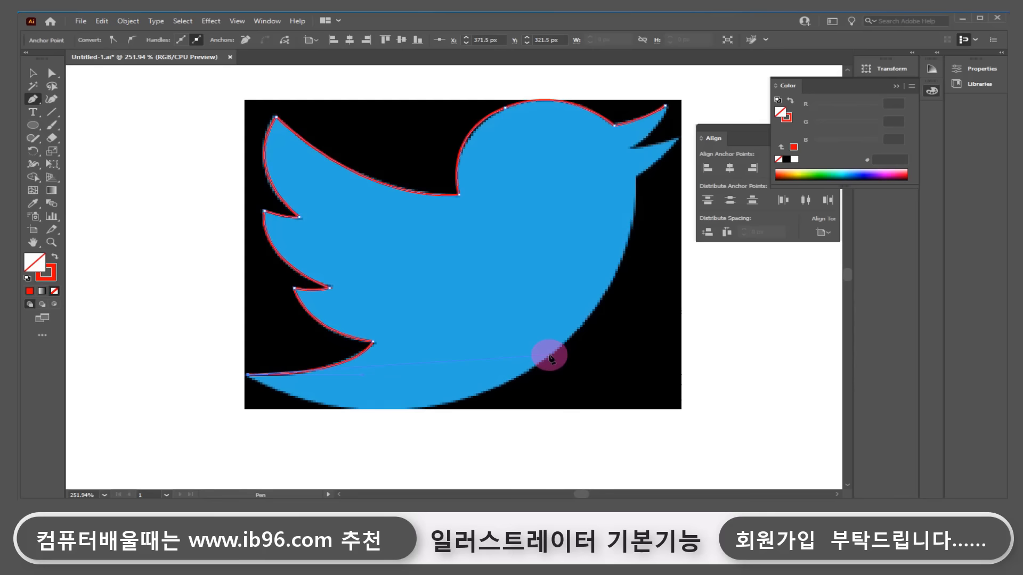
drag(550, 358, 683, 261)
mouse_move(719, 258)
mouse_down()
mouse_move(734, 250)
mouse_move(708, 251)
mouse_up()
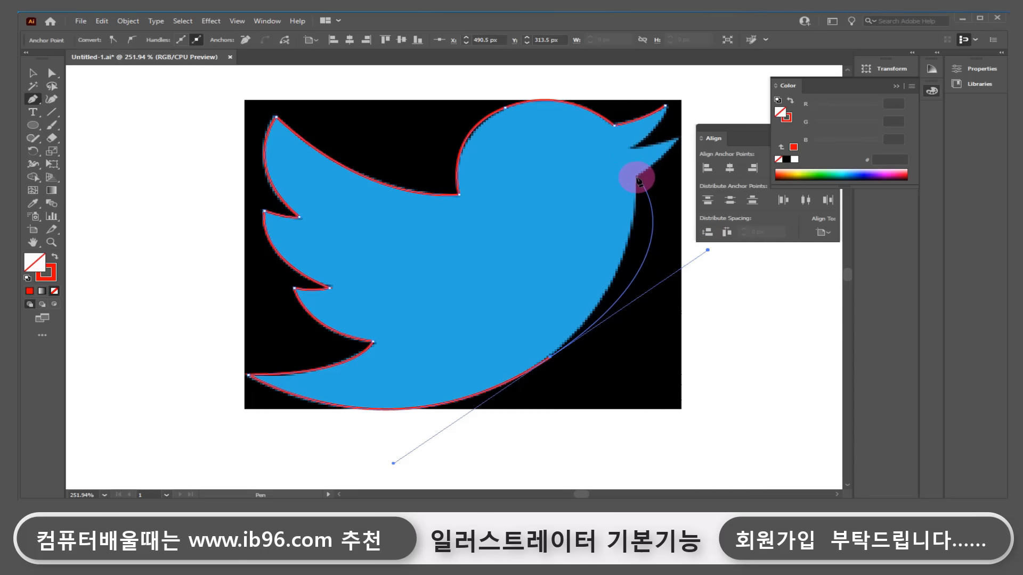
click(638, 180)
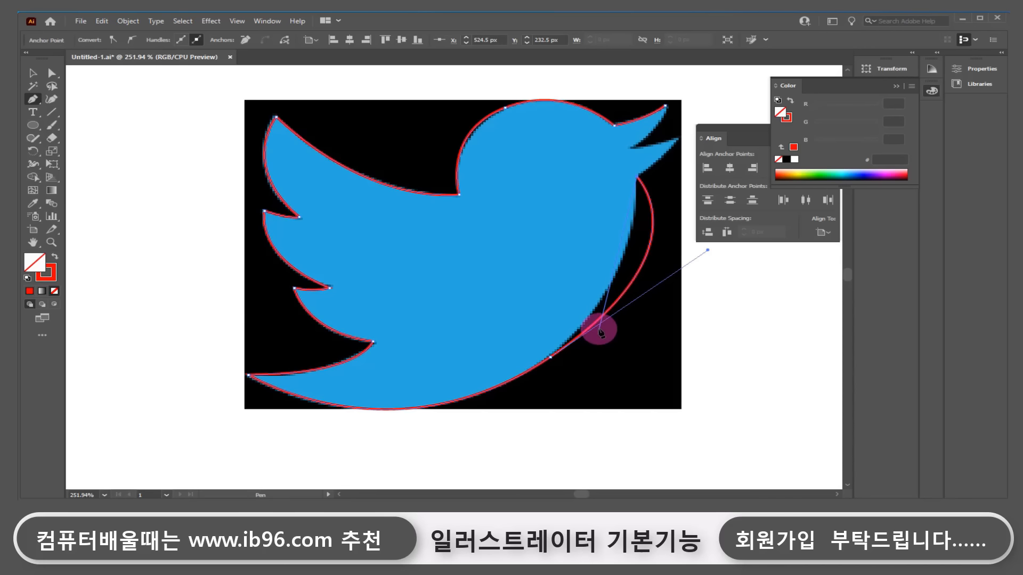
drag(600, 332, 700, 248)
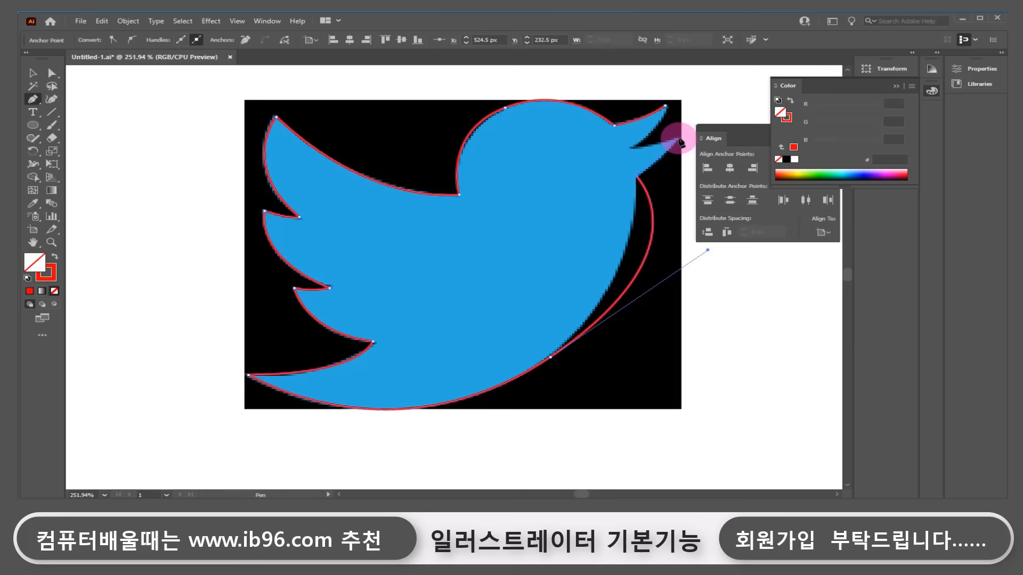
Trace the lower beak and the mouth notch, and close the path at the upper beak's tip.
drag(679, 140, 691, 123)
click(678, 141)
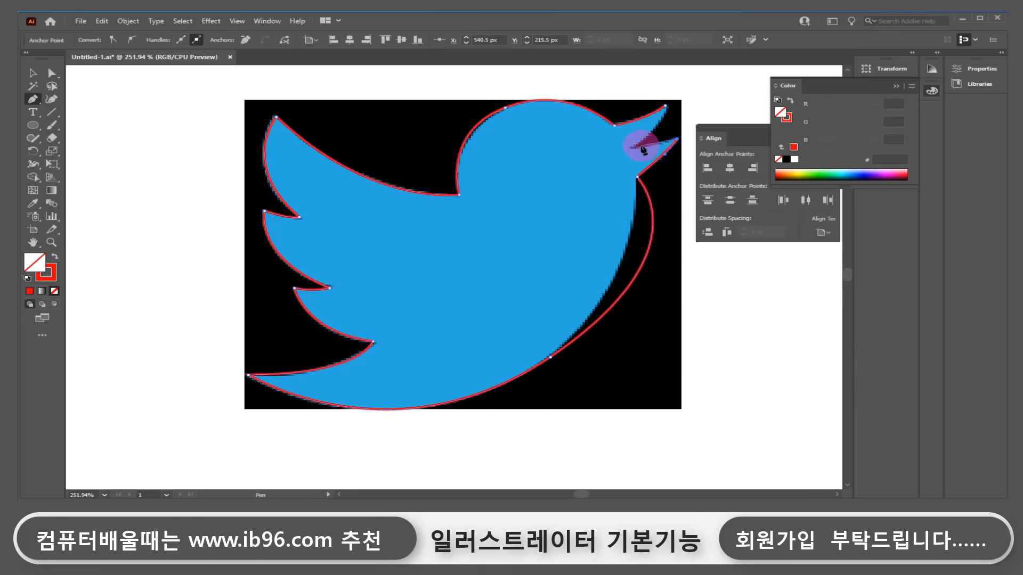
ctrl+click(628, 151)
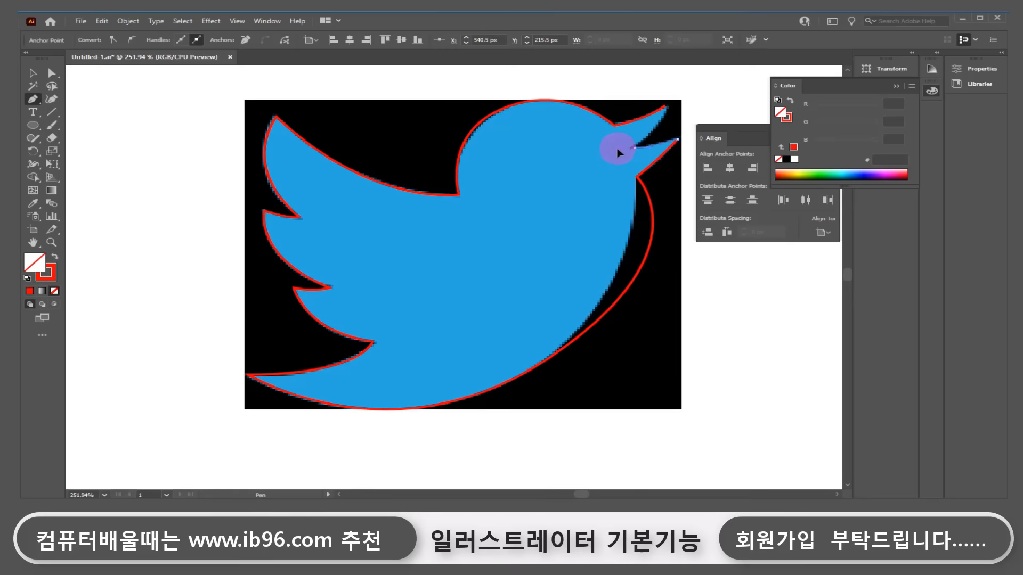
click(635, 154)
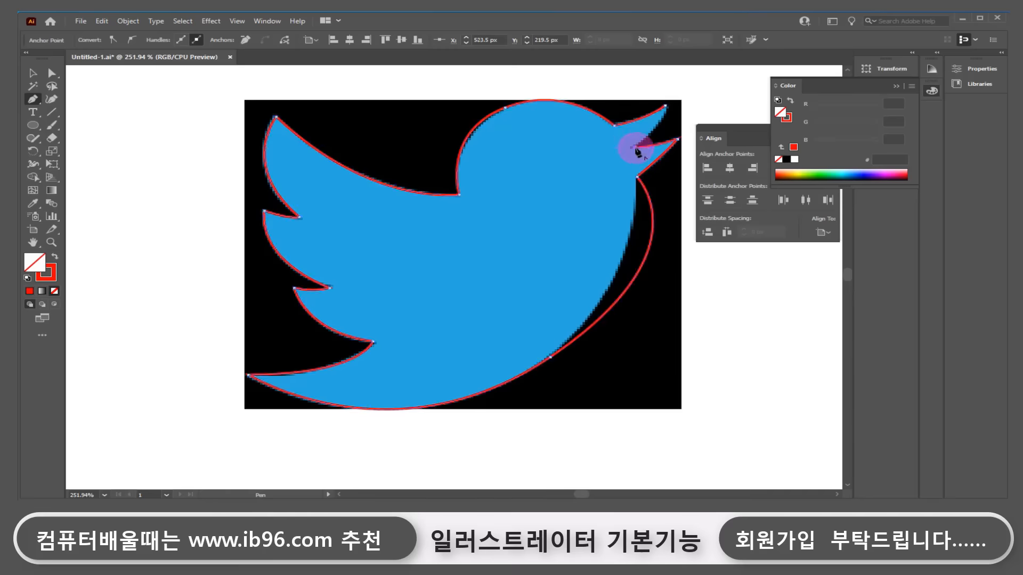
click(667, 109)
mouse_move(666, 109)
mouse_down()
mouse_move(654, 97)
mouse_move(662, 92)
mouse_up()
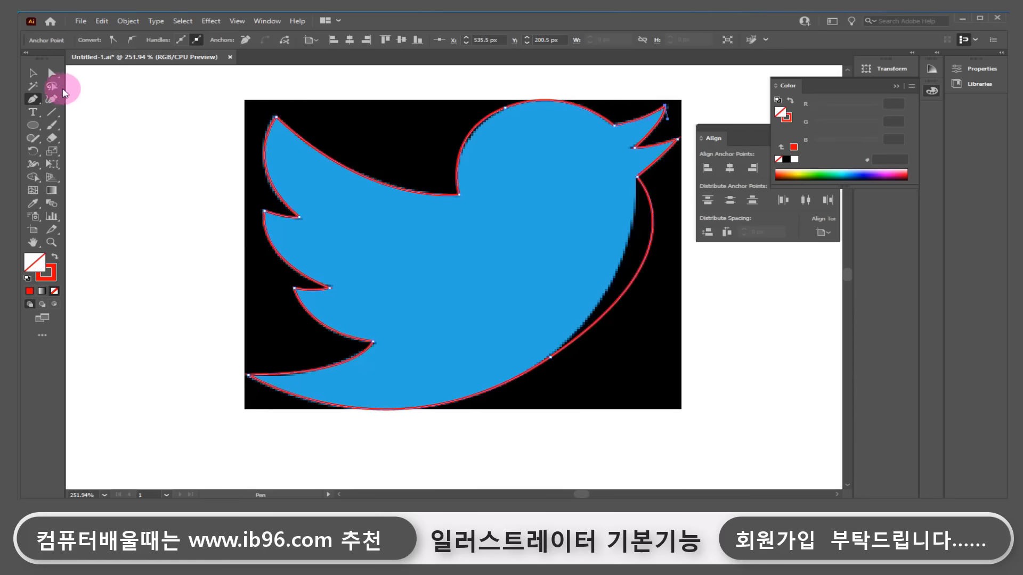
Reposition the belly anchor and its direction handles with the Direct Selection tool so the curve follows the logo's lower edge.
click(52, 73)
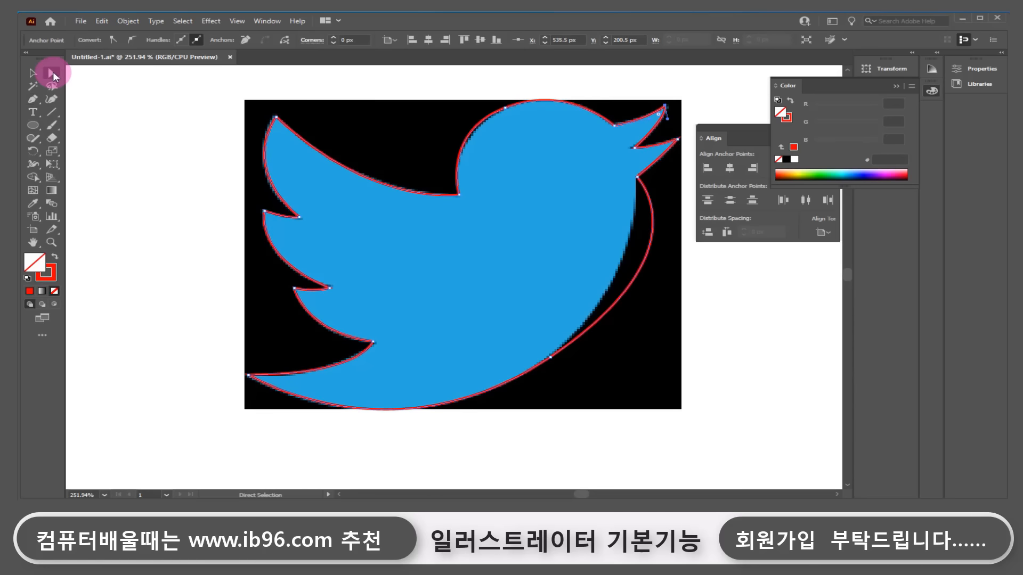
click(550, 357)
drag(551, 359, 522, 375)
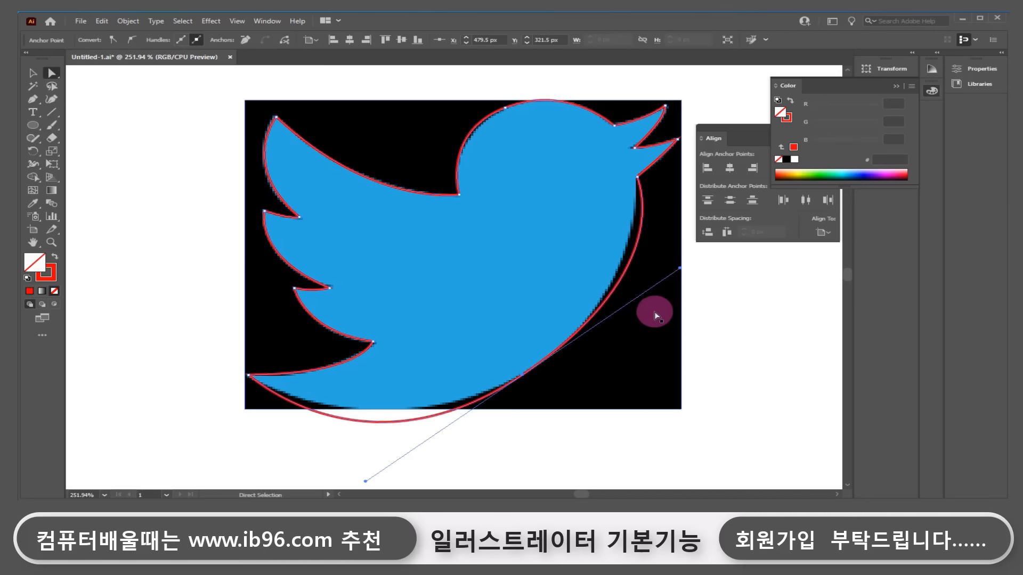
drag(680, 269, 649, 295)
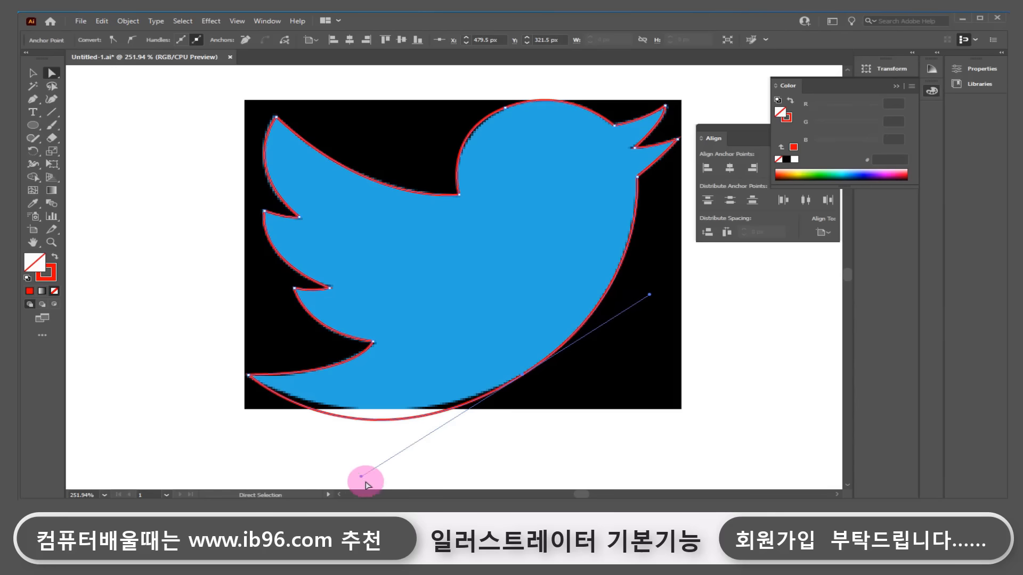
drag(360, 478, 372, 454)
drag(658, 306, 640, 319)
click(523, 377)
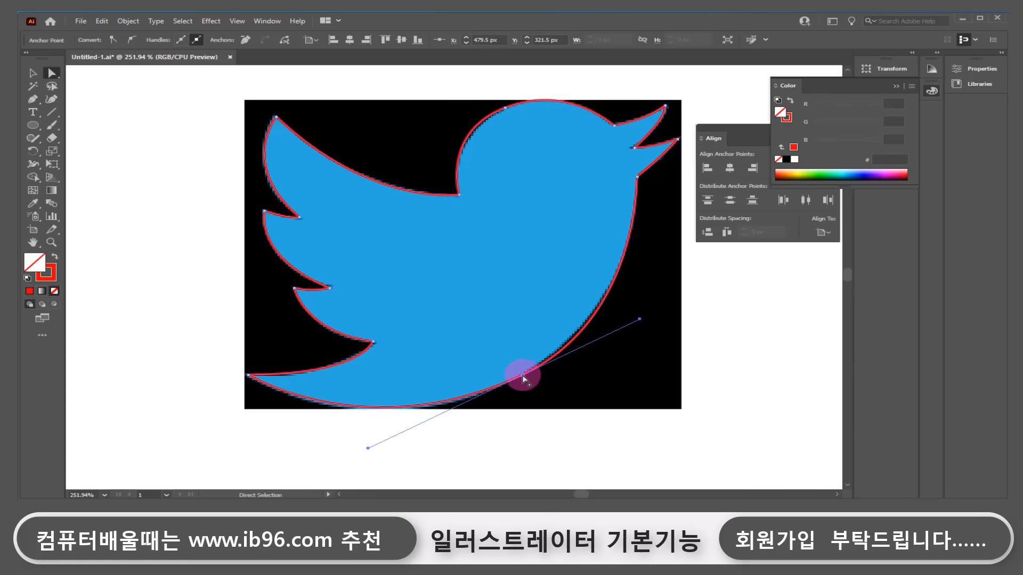
drag(520, 377, 509, 383)
drag(624, 326, 637, 323)
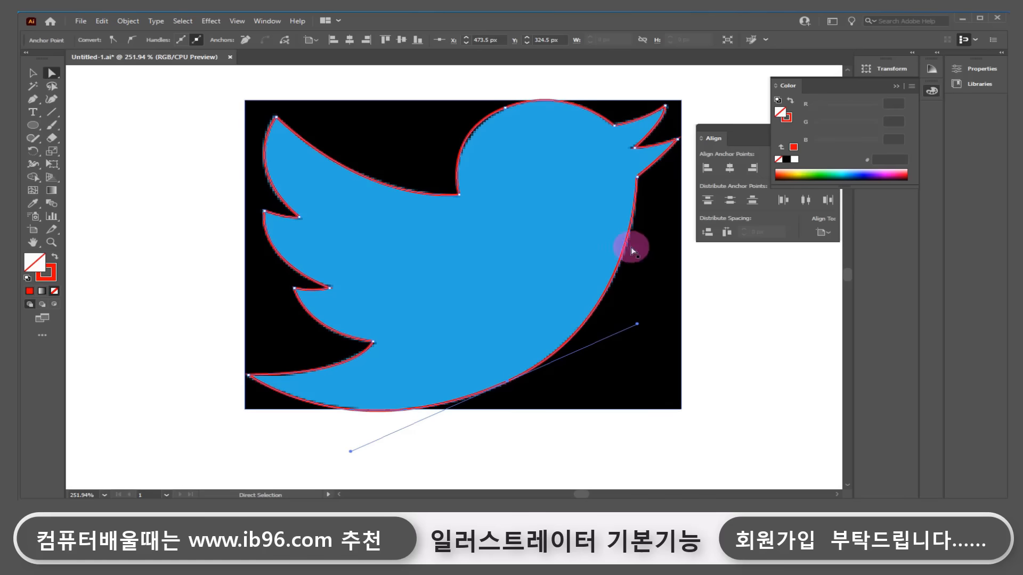
Refine the curve anchor at the back of the head, and move the finished outline off the logo image.
click(506, 108)
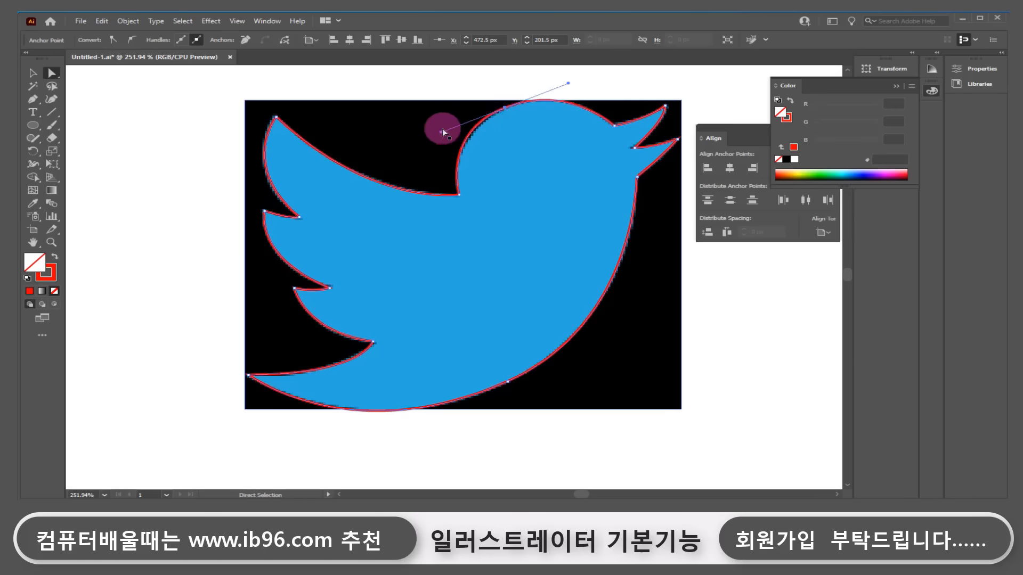
drag(445, 134, 444, 135)
drag(508, 114, 502, 114)
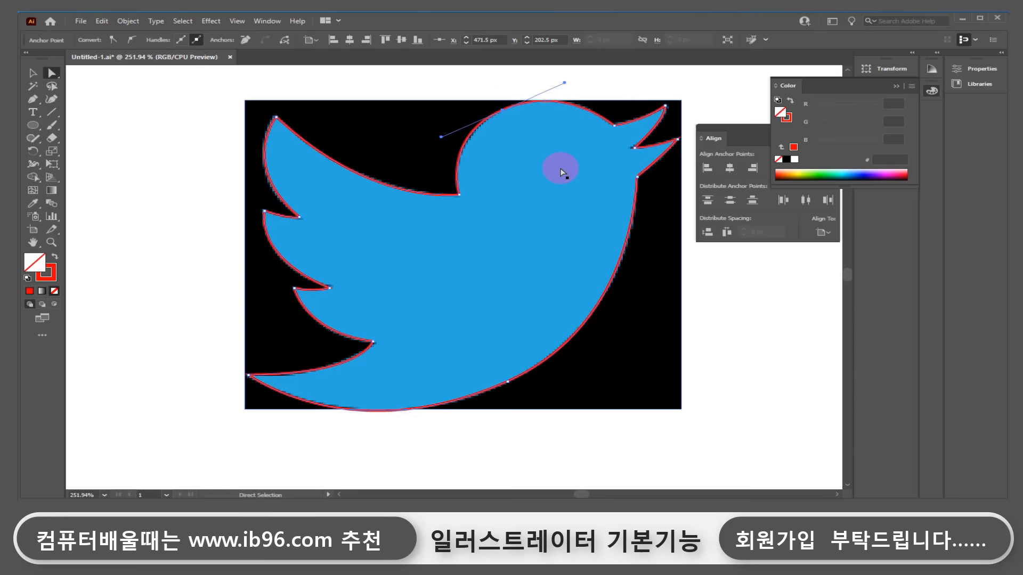
click(32, 73)
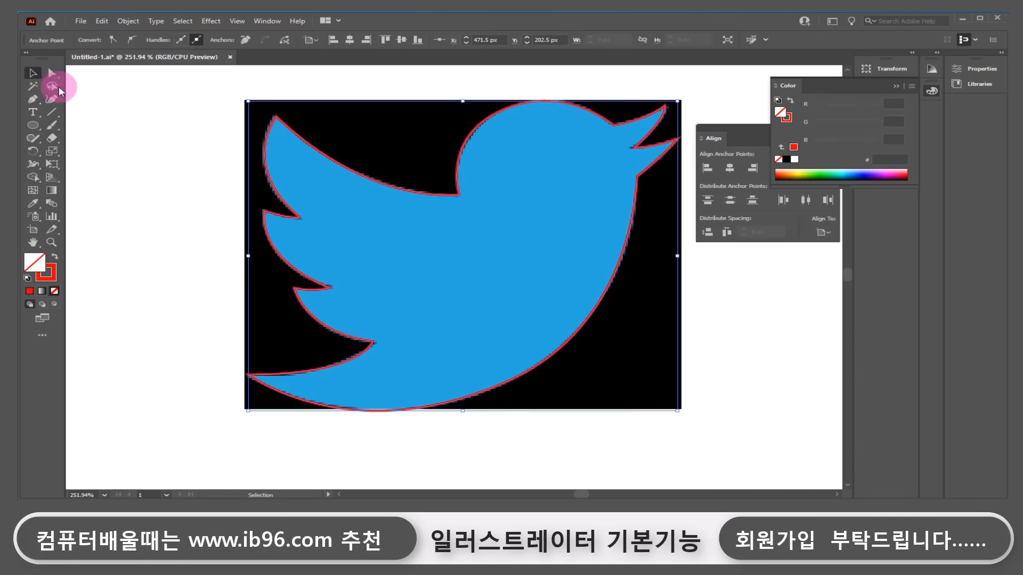
drag(503, 326, 193, 328)
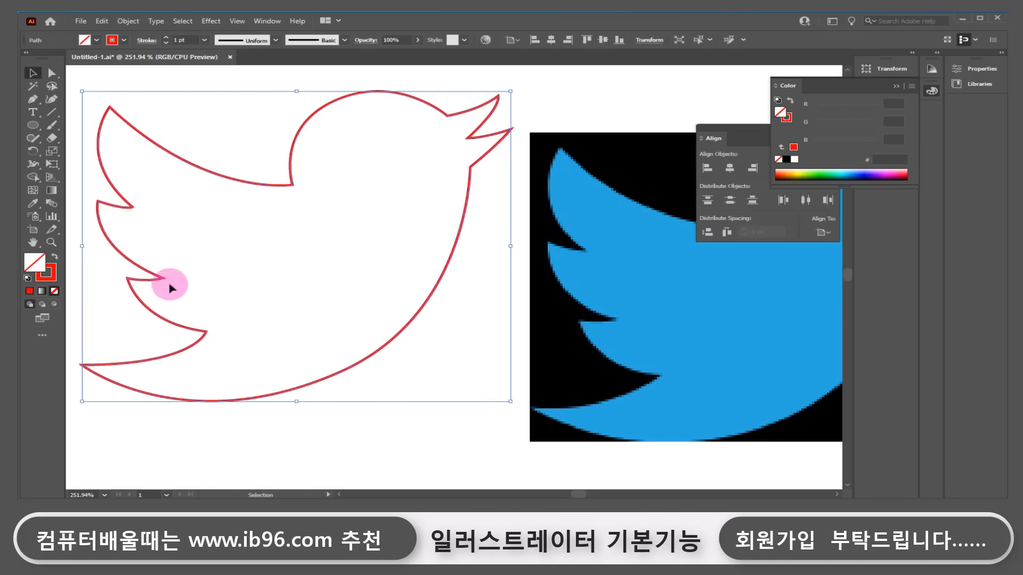
double_click(51, 272)
drag(445, 142, 461, 126)
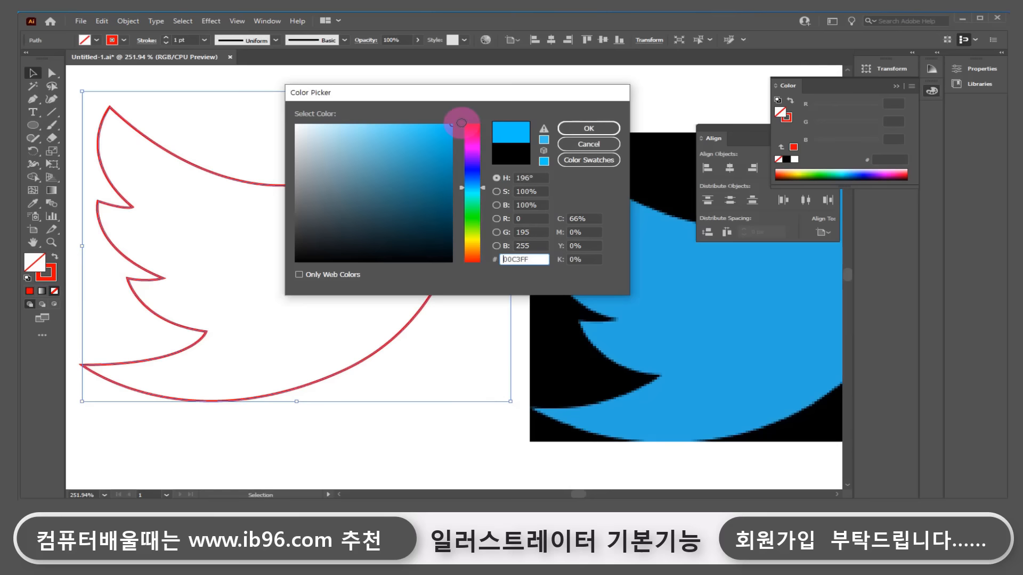
click(594, 148)
click(45, 269)
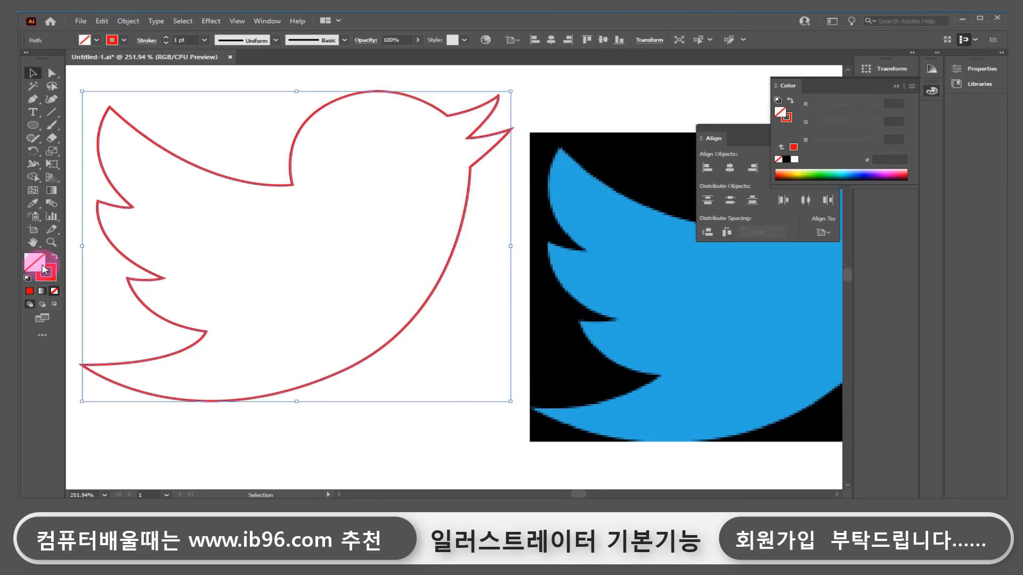
Fill the traced bird outline with the logo's blue using the Eyedropper, and compare the result side by side with the original image.
click(34, 205)
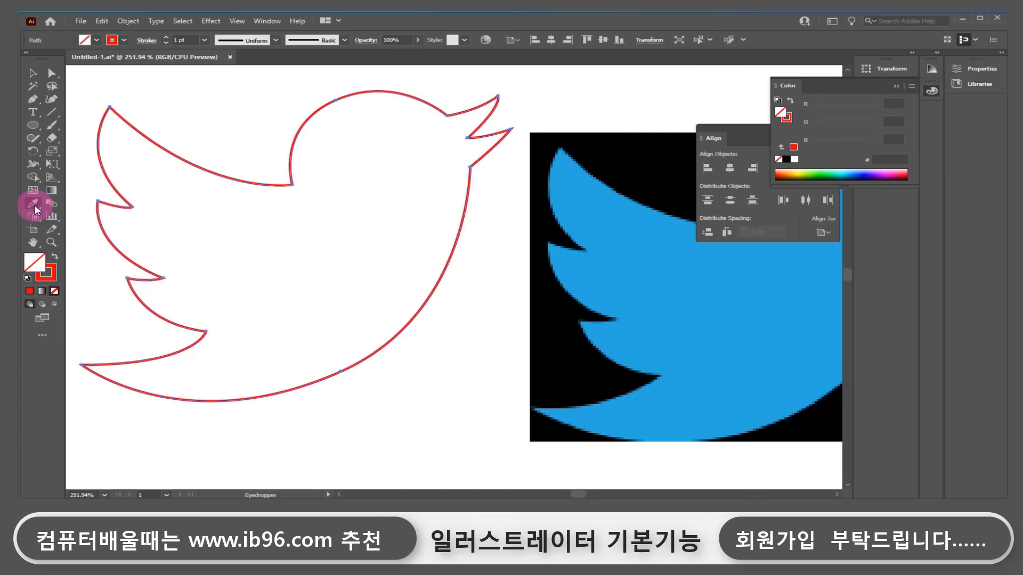
click(682, 307)
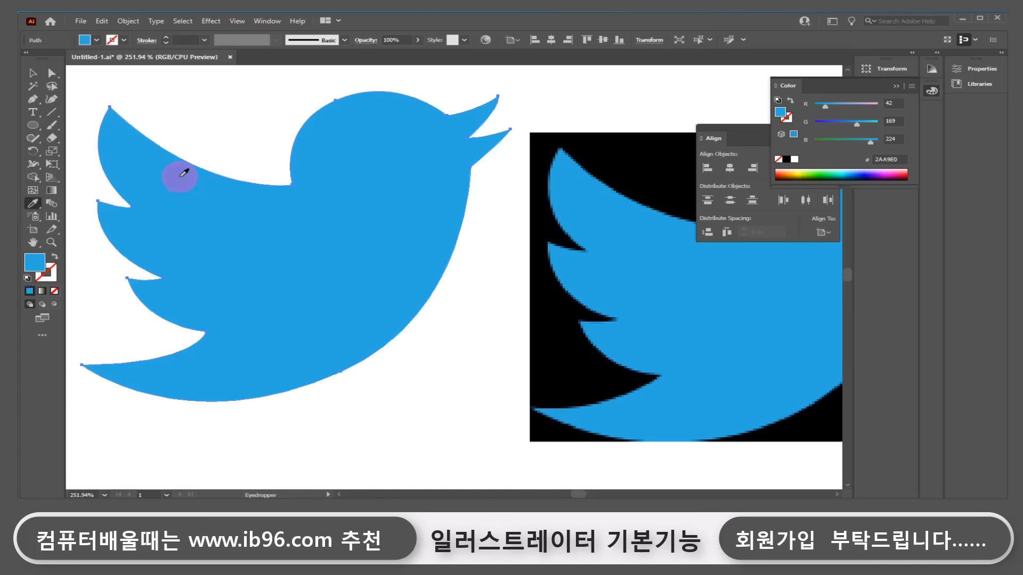
click(33, 72)
key(ctrl+shift+a)
scroll(439, 304, left, 3)
double_click(33, 243)
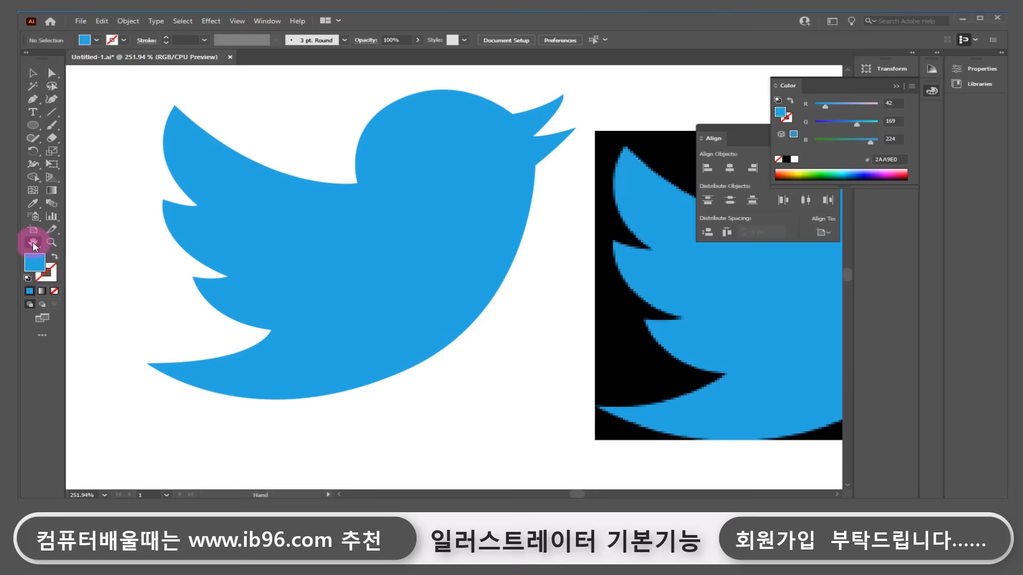
click(51, 242)
drag(162, 151, 408, 277)
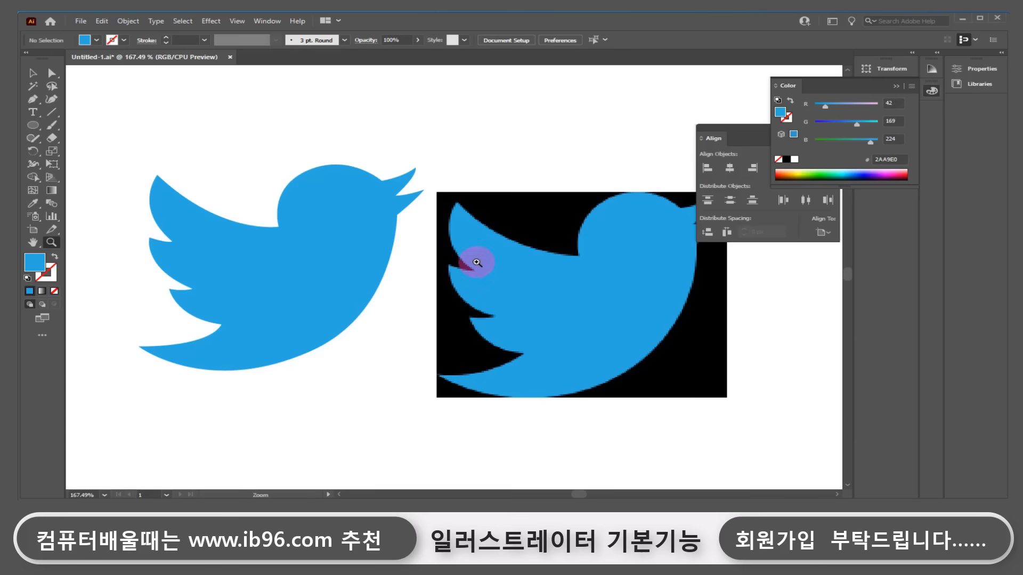
scroll(468, 293, up, 3)
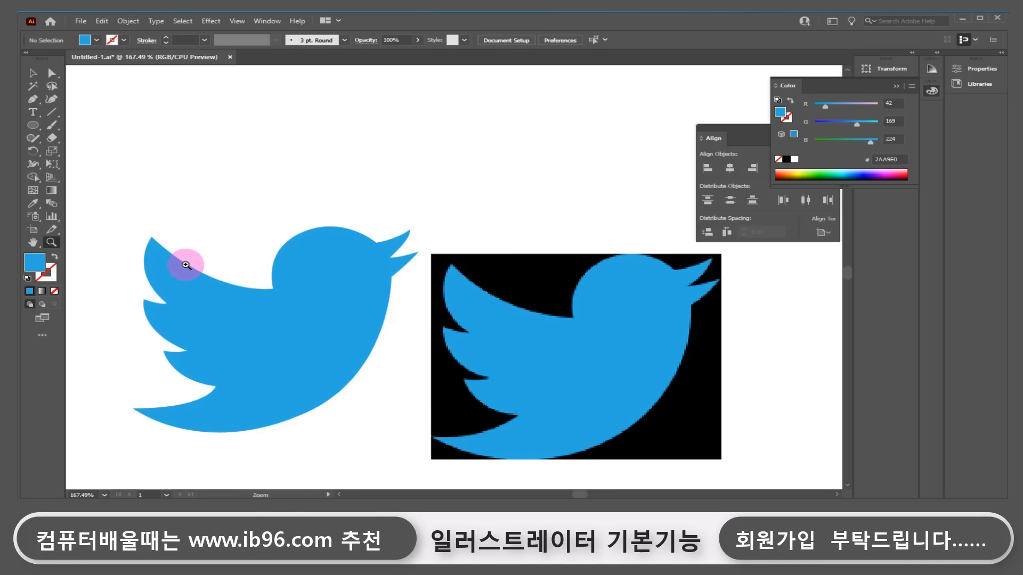
click(33, 73)
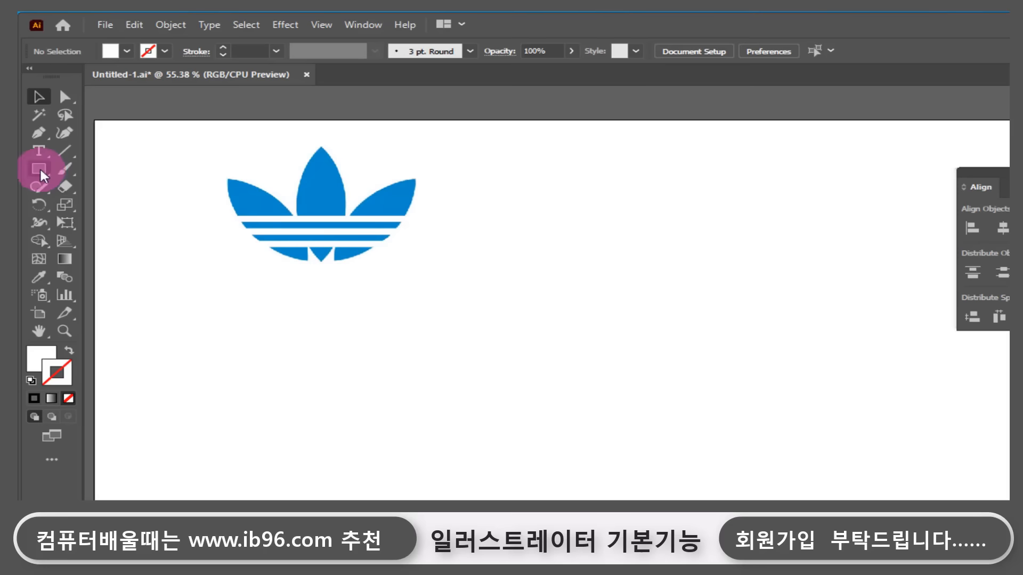
Draw a circle about 193 px in diameter beside the Adidas logo, and apply the default white fill and black stroke.
drag(41, 175, 114, 203)
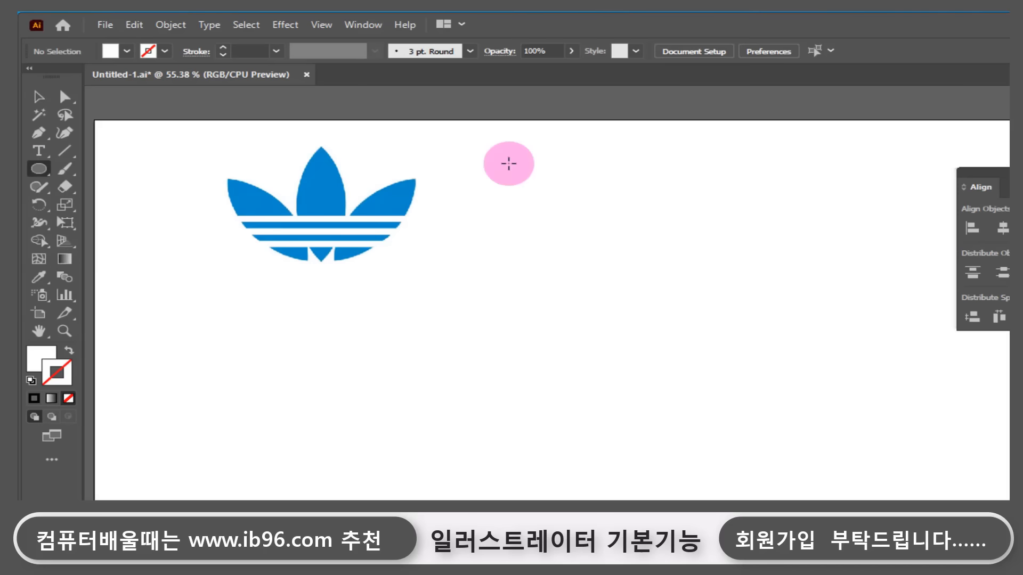
drag(508, 164, 657, 288)
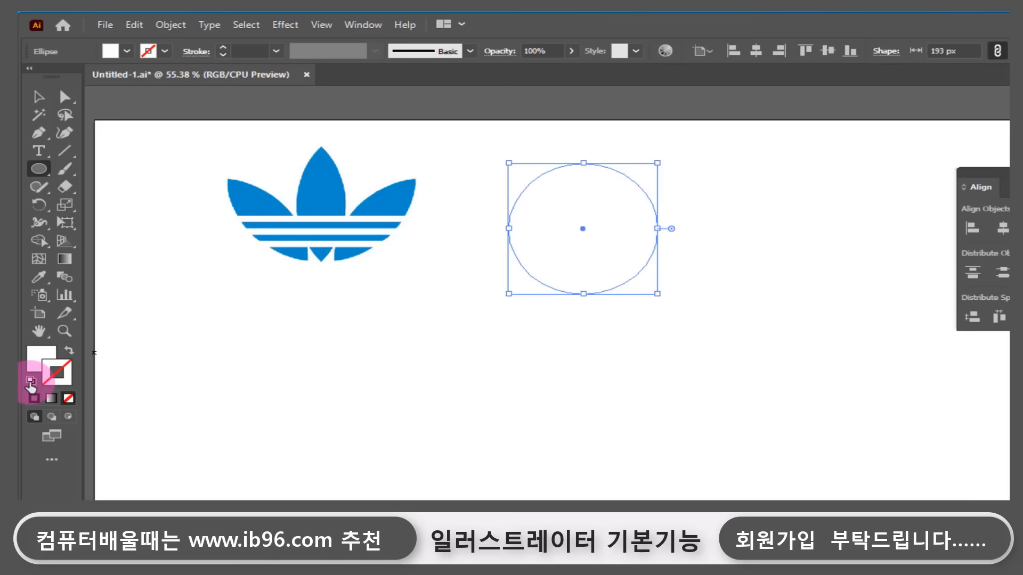
click(31, 382)
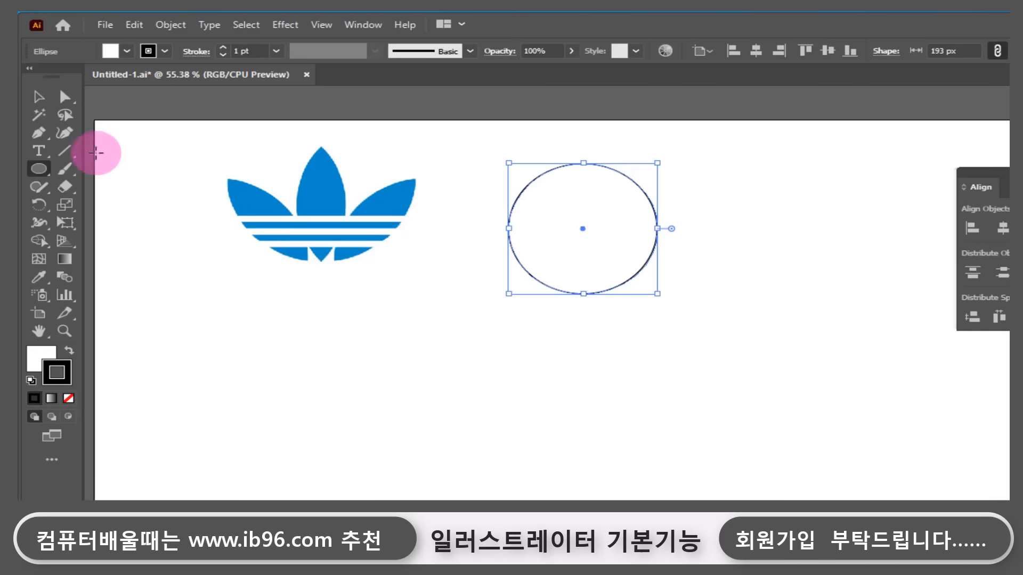
Delete the circle's left and right anchor points with the Pen tool to leave a narrow upright oval.
click(65, 97)
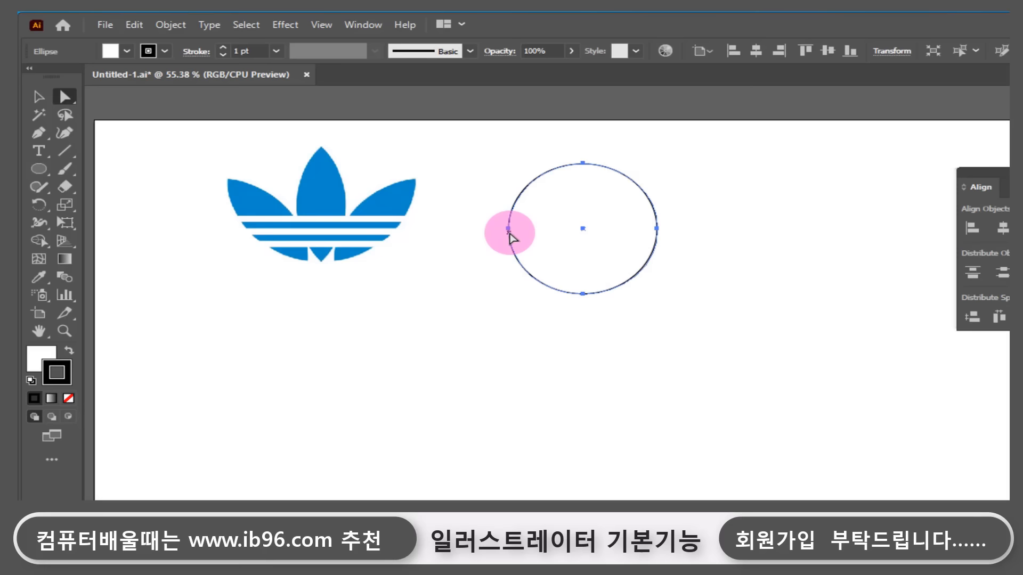
click(40, 135)
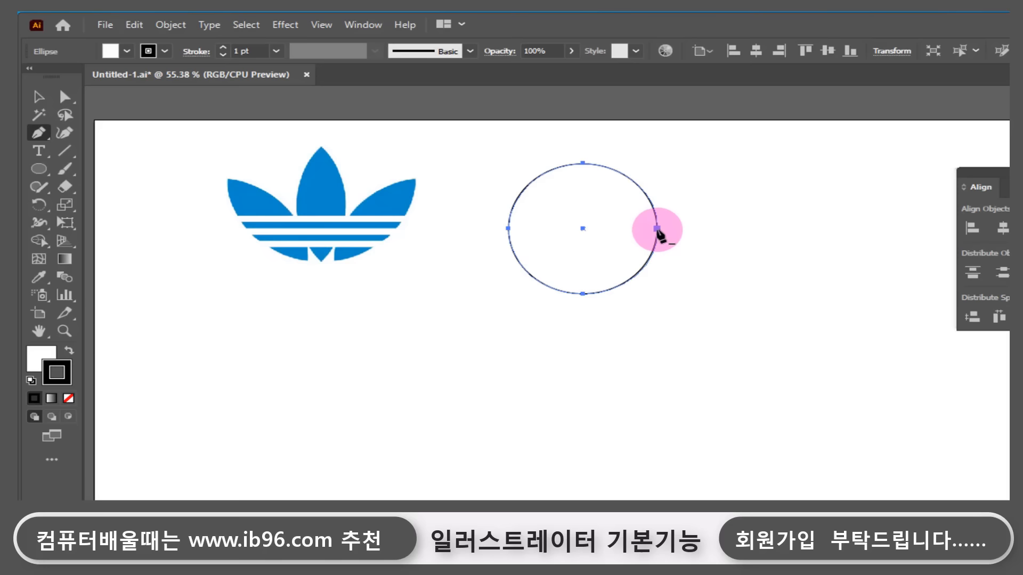
click(656, 229)
click(509, 229)
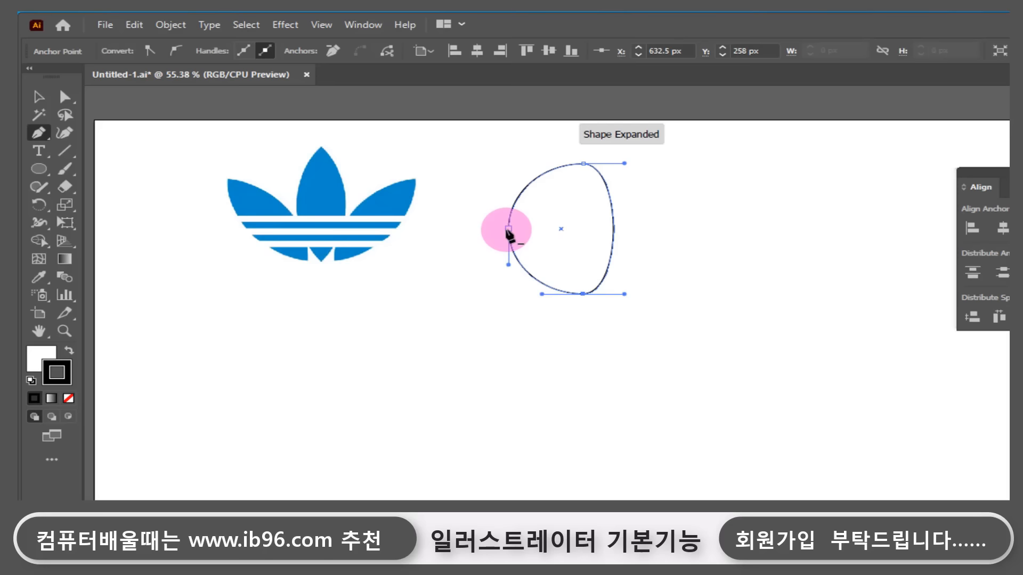
click(509, 229)
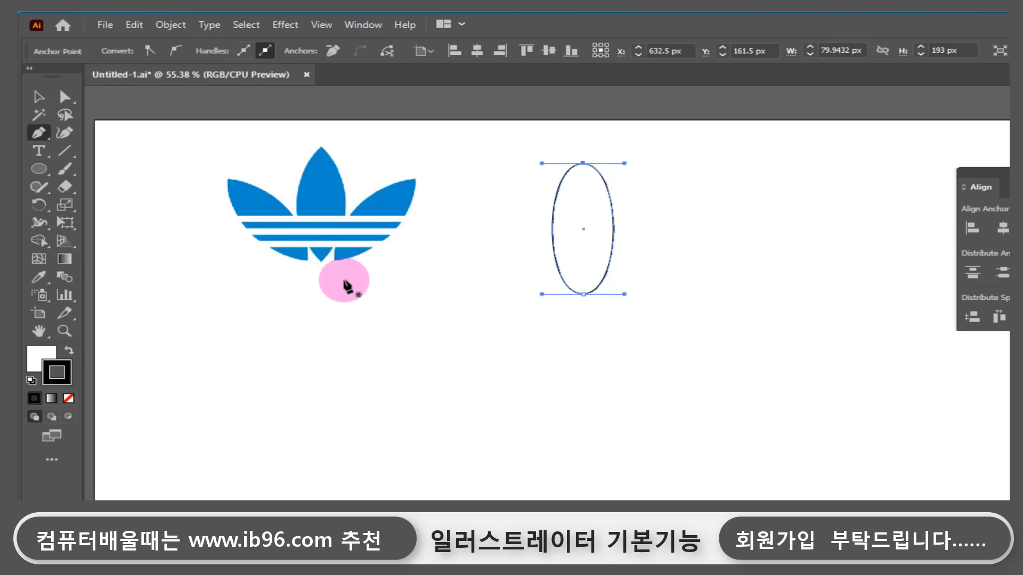
Reshape the oval's bottom anchor into a pointed tip with the Anchor Point tool, angling both direction handles upward.
drag(35, 139, 125, 188)
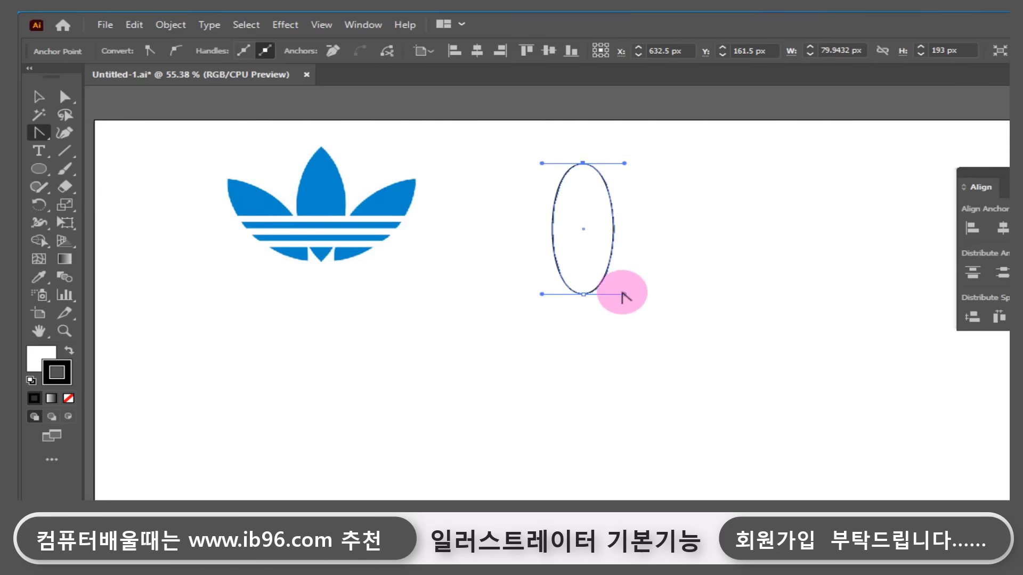
drag(625, 294, 629, 255)
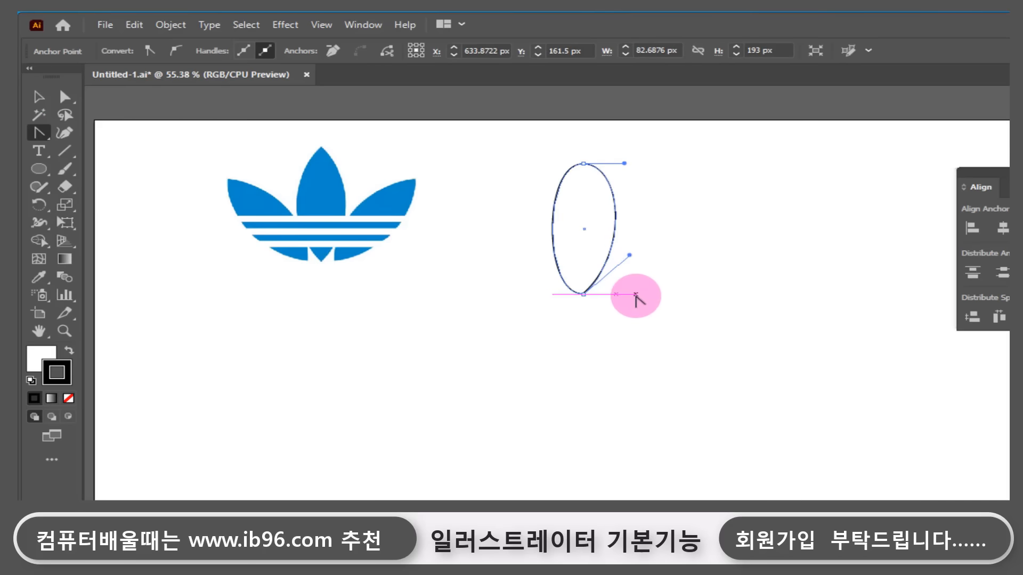
click(584, 294)
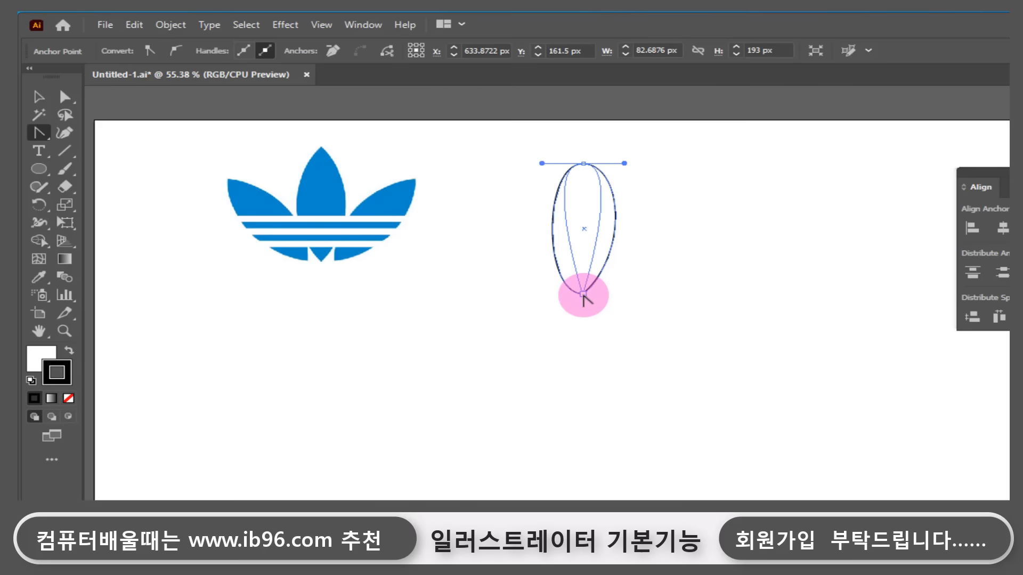
drag(583, 299, 547, 265)
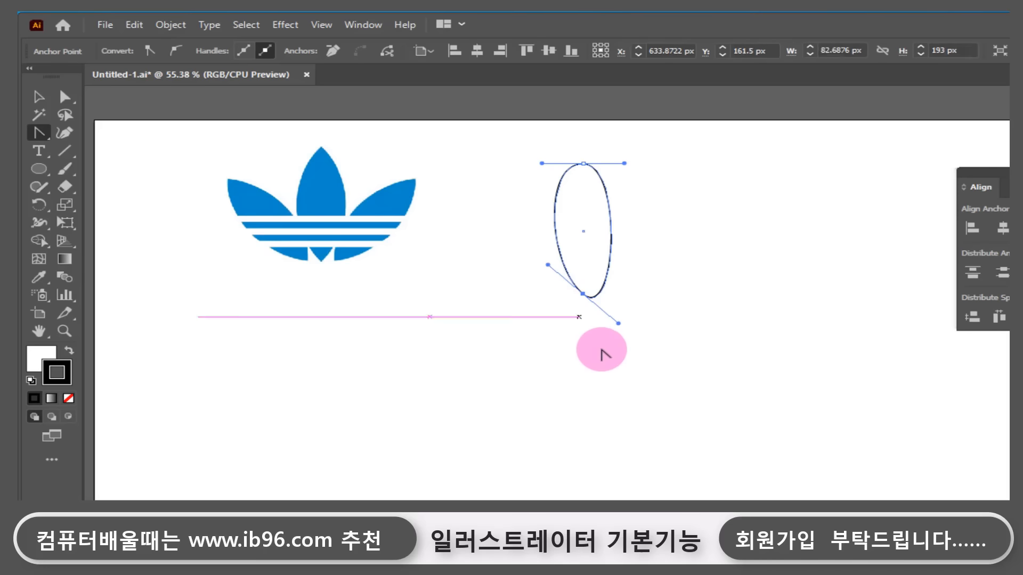
drag(617, 323, 621, 265)
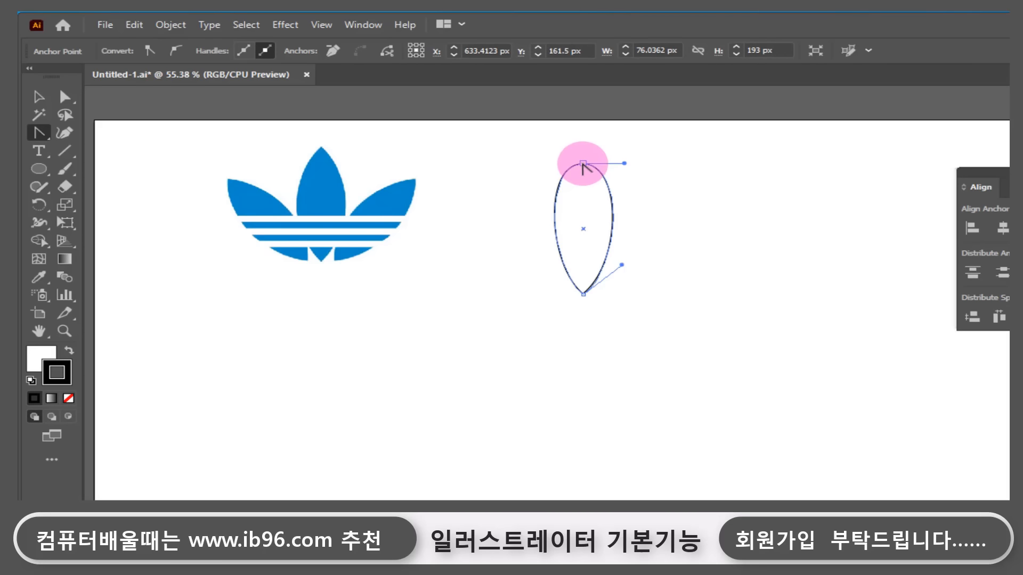
Reshape the oval's top anchor into a pointed tip to complete the leaf outline, and deselect it.
drag(584, 167, 615, 197)
drag(611, 193, 615, 180)
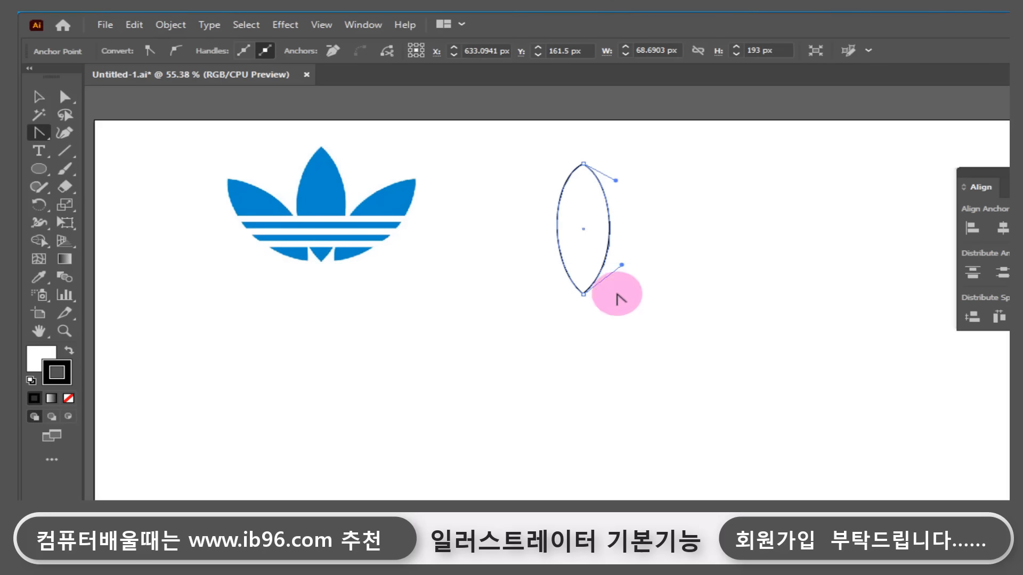
click(39, 96)
click(553, 296)
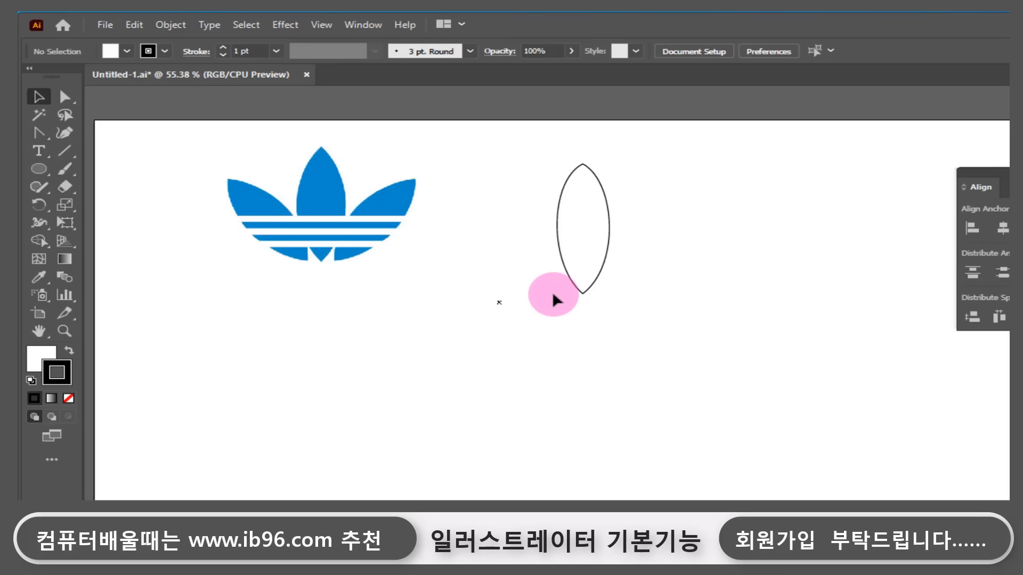
Create a copy of the upright leaf rotated by 45°, checking the angle with the preview.
drag(643, 278, 516, 206)
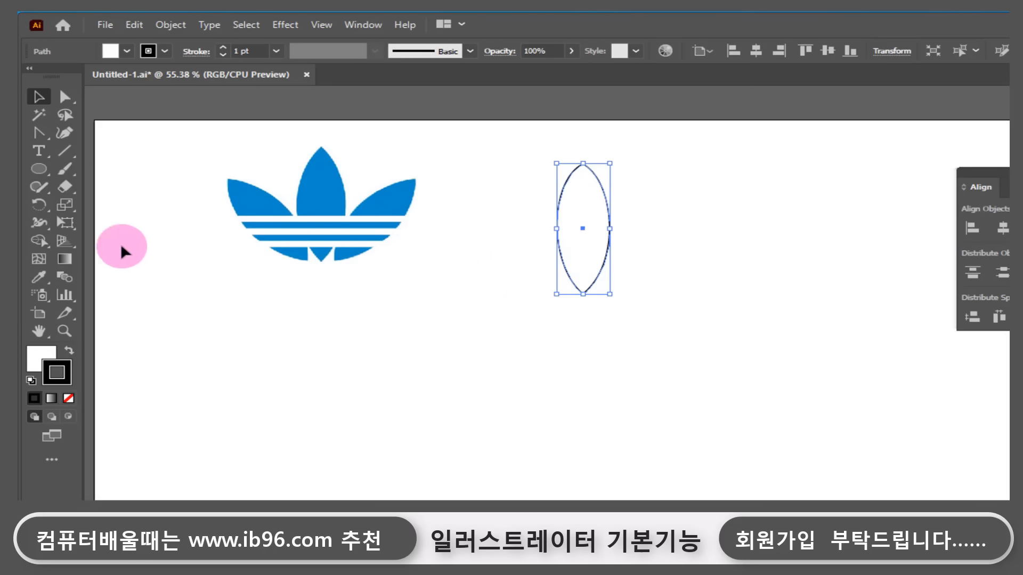
click(40, 205)
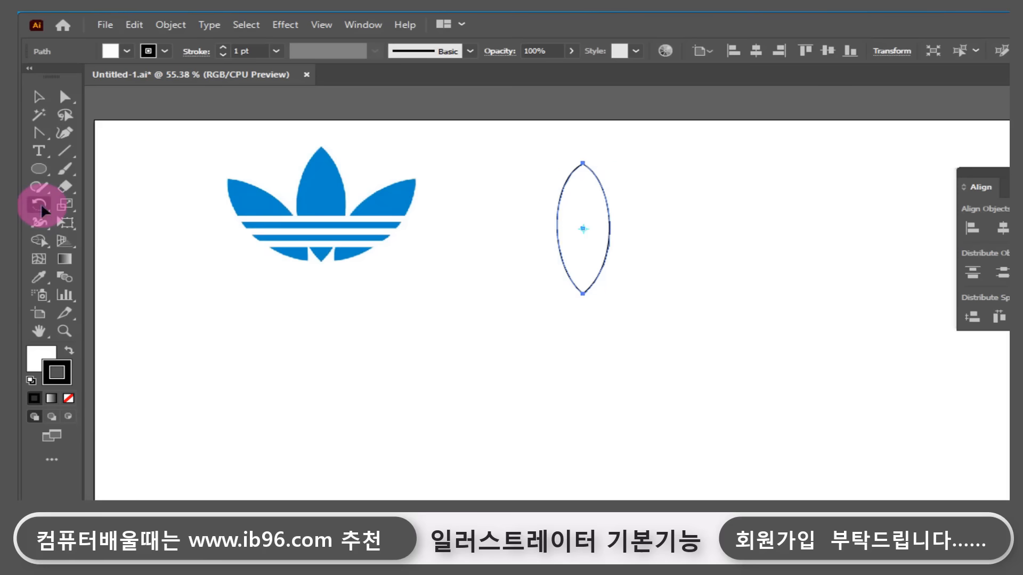
key(Return)
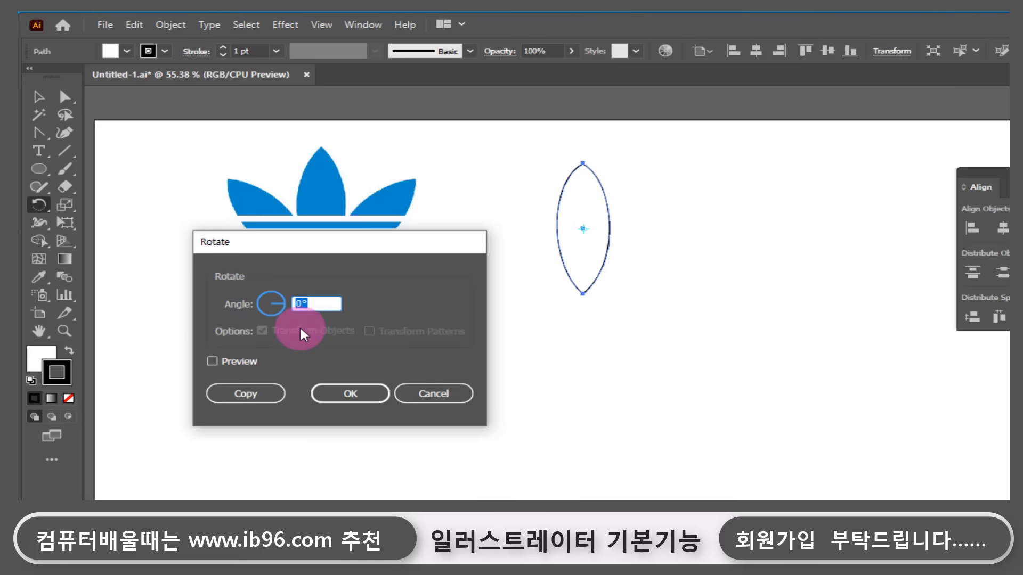
text(45)
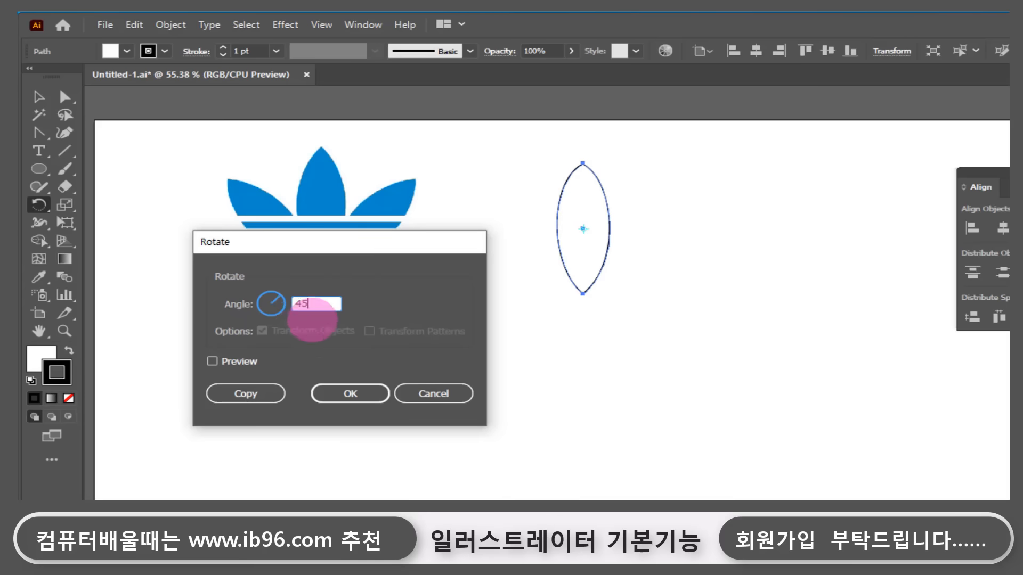
click(211, 360)
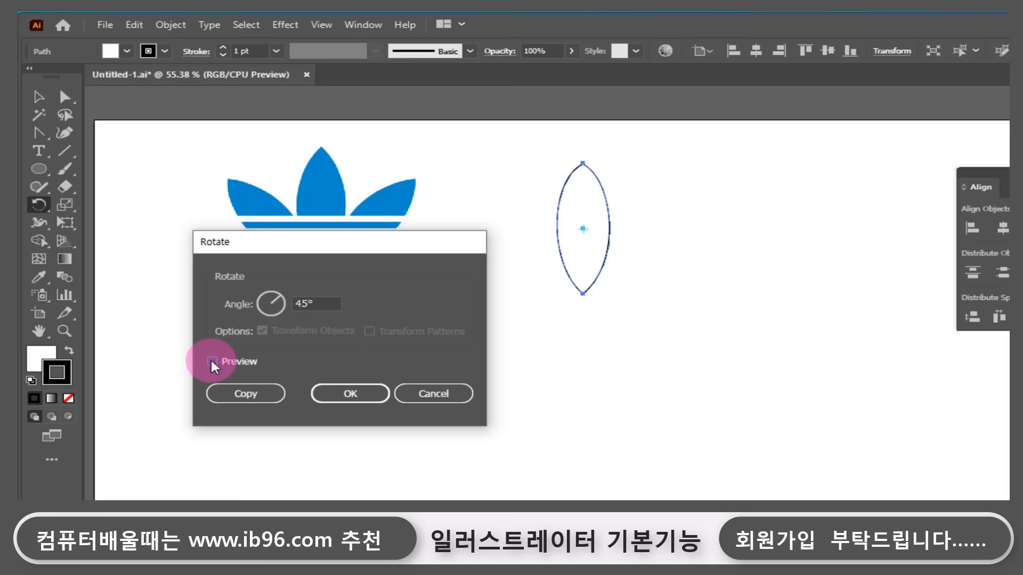
click(212, 361)
click(212, 361)
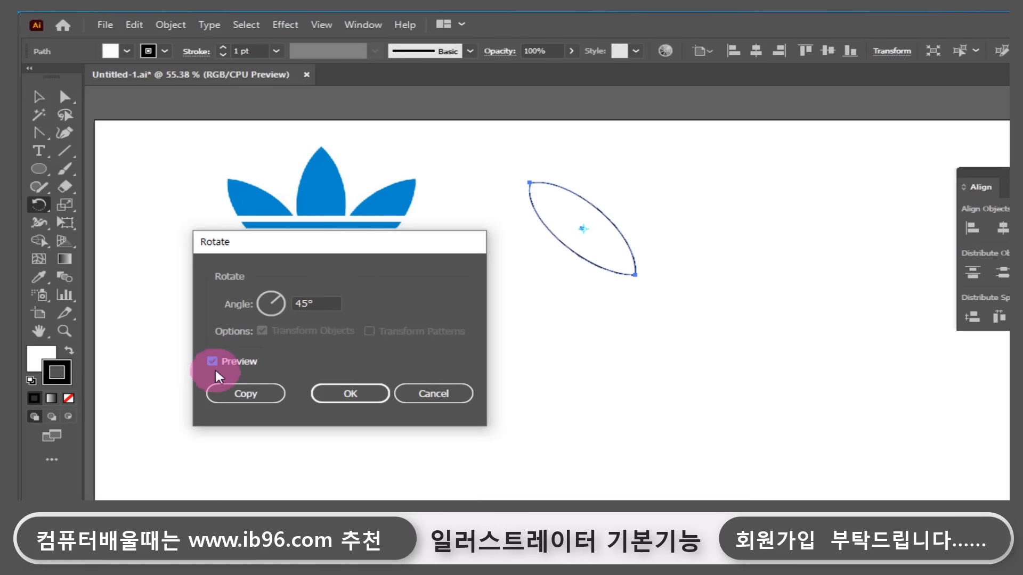
click(242, 395)
Move the rotated leaf copy to the left of the upright leaf.
click(38, 97)
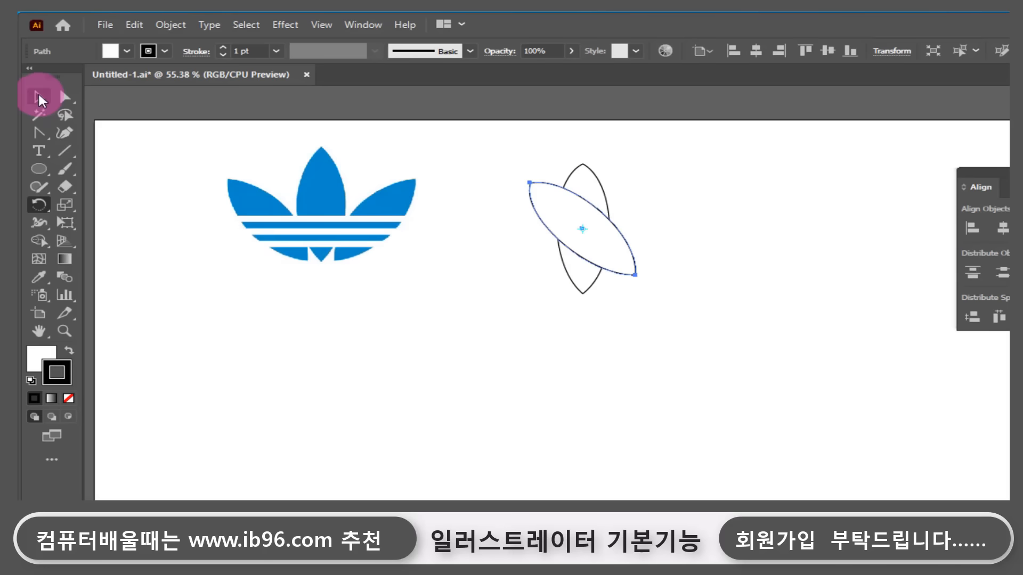
click(544, 242)
drag(623, 264, 540, 280)
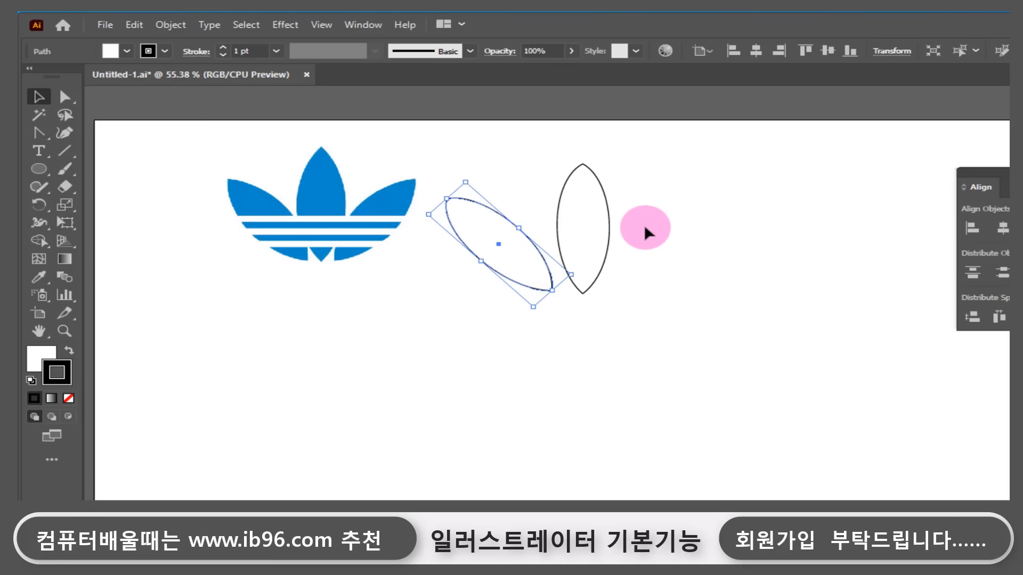
Create a second copy of the upright leaf rotated by -45°.
drag(644, 225, 552, 190)
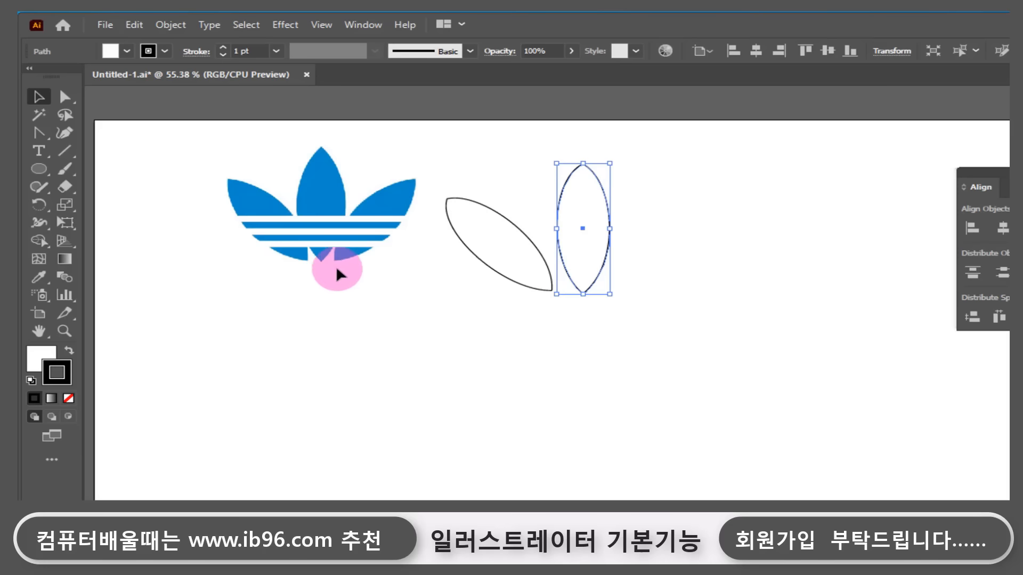
click(40, 205)
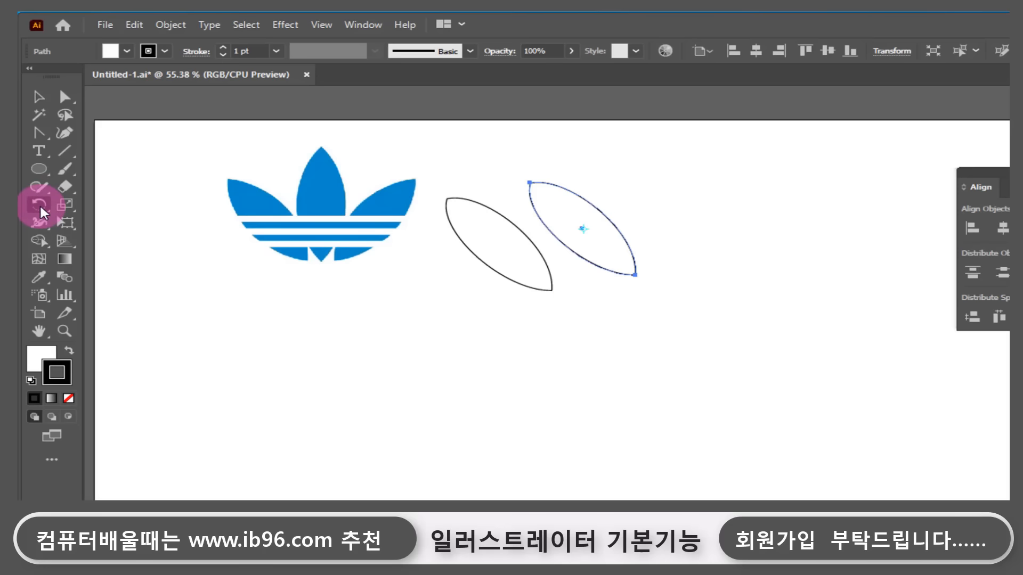
double_click(39, 204)
click(294, 304)
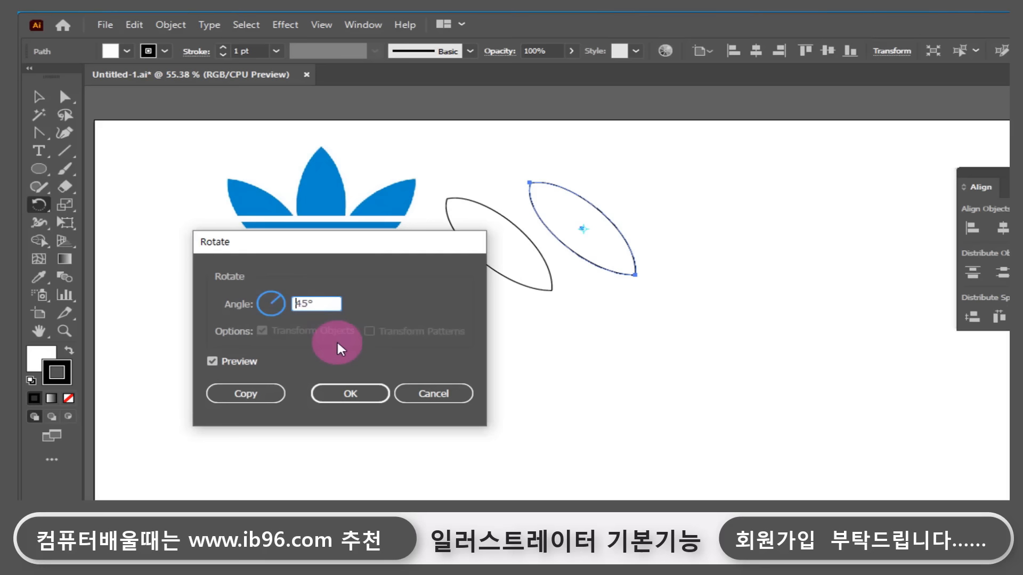
text(-)
click(244, 394)
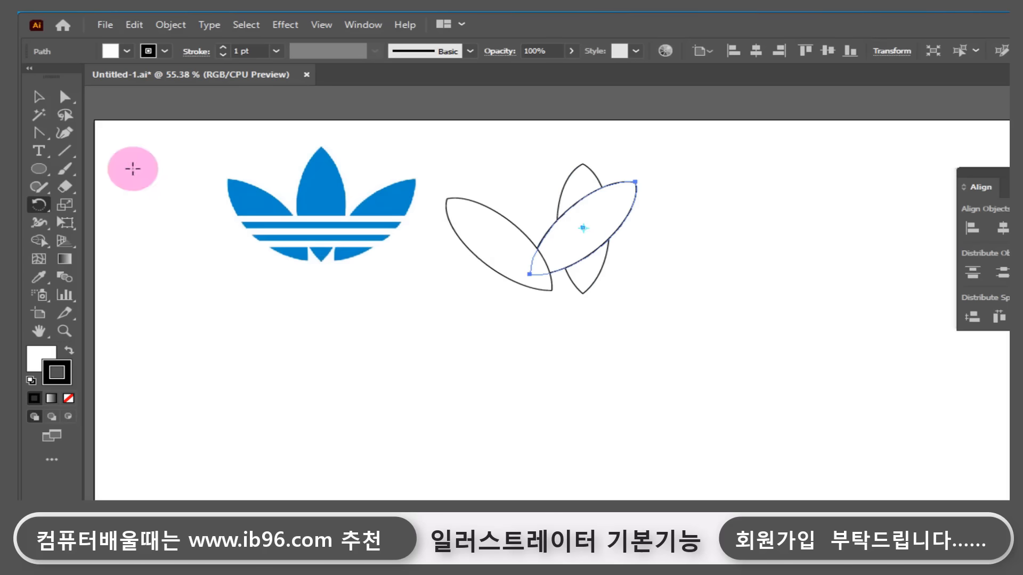
Move the second rotated leaf to the right of the upright one, and align the bottom edges of all three leaves.
click(39, 97)
click(538, 279)
drag(576, 237, 653, 257)
drag(660, 333, 492, 236)
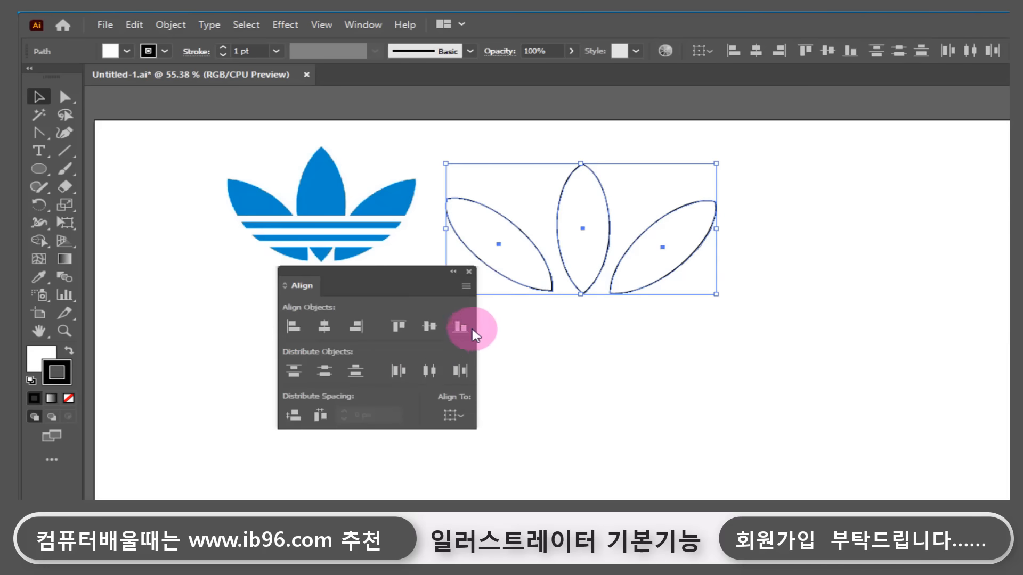
click(463, 326)
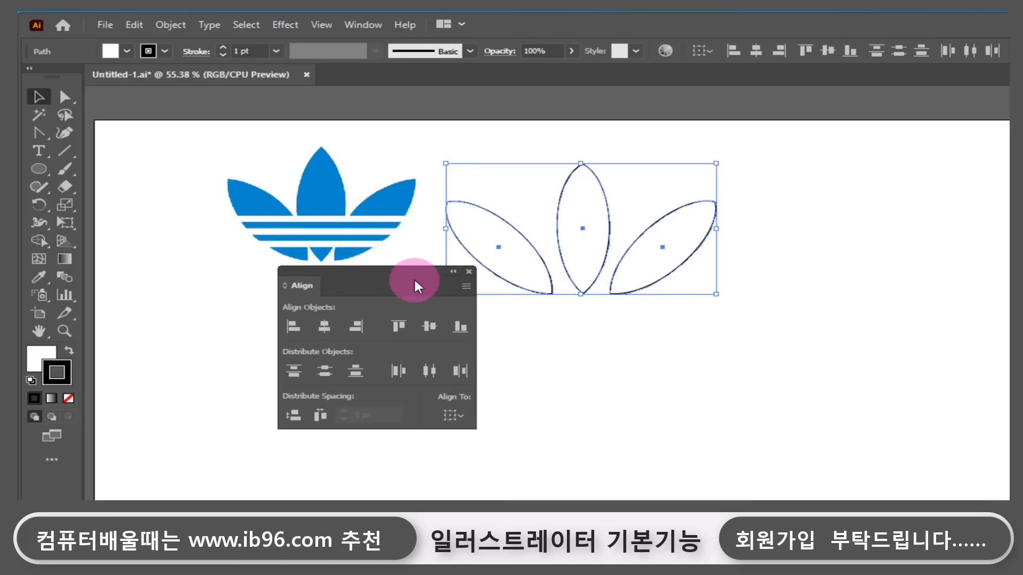
Move the left and right leaves inward until each slightly overlaps the side of the upright leaf.
drag(413, 278, 442, 364)
click(541, 281)
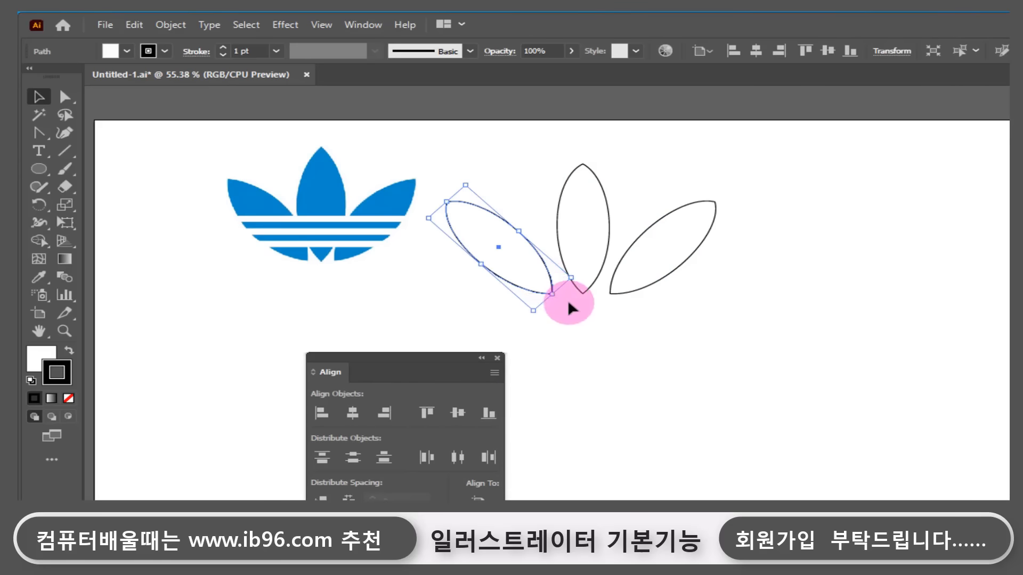
click(651, 225)
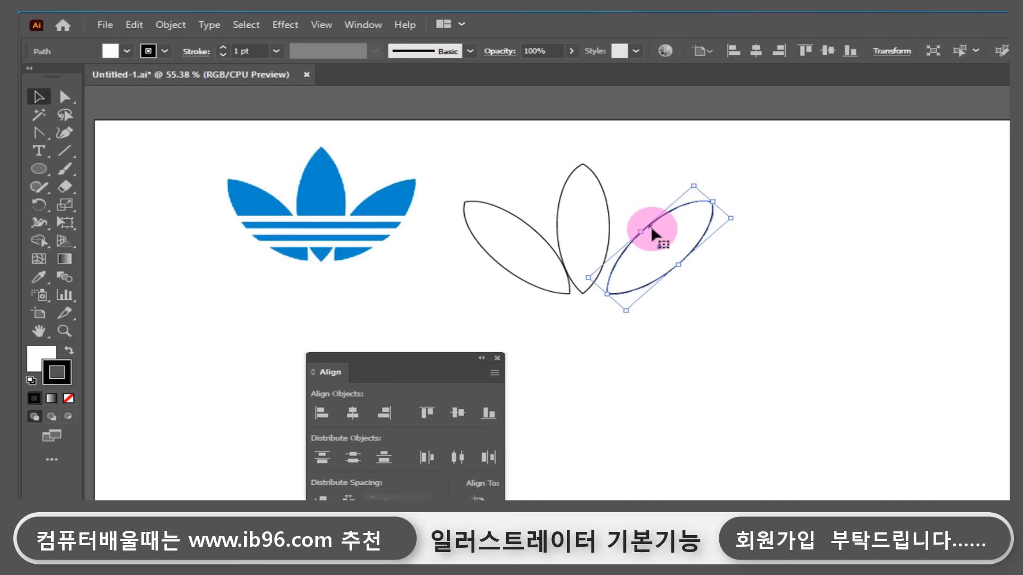
key(Left)
key(Left)
key(Left)
key(Left)
key(Left)
key(Left)
key(Left)
key(Left)
key(Left)
key(Left)
key(Left)
key(Left)
key(Left)
key(Left)
key(Left)
key(Left)
key(Left)
key(Left)
key(Left)
key(Left)
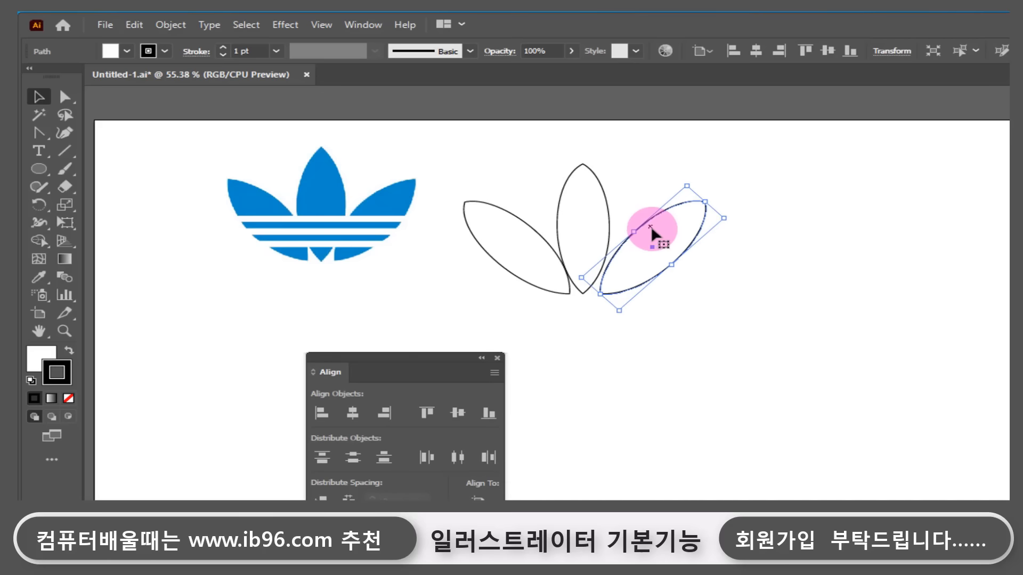
key(Left)
key(Left)
key(Left)
key(Left)
key(Left)
key(Left)
key(Left)
key(Left)
key(Left)
key(Left)
key(Left)
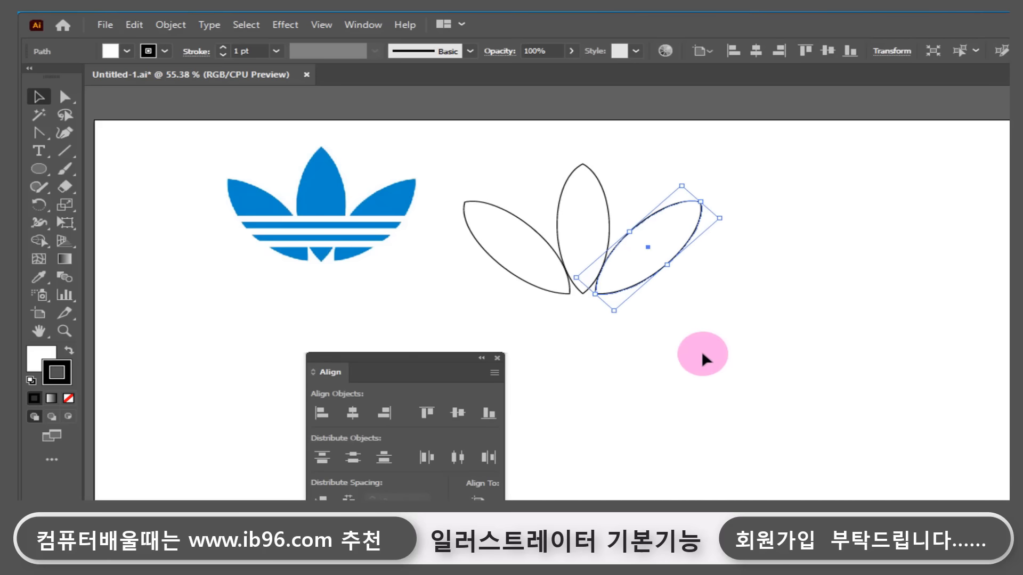
click(694, 373)
Apply the original logo's blue fill without a stroke to all three leaves by sampling it with the Eyedropper.
drag(719, 318, 538, 291)
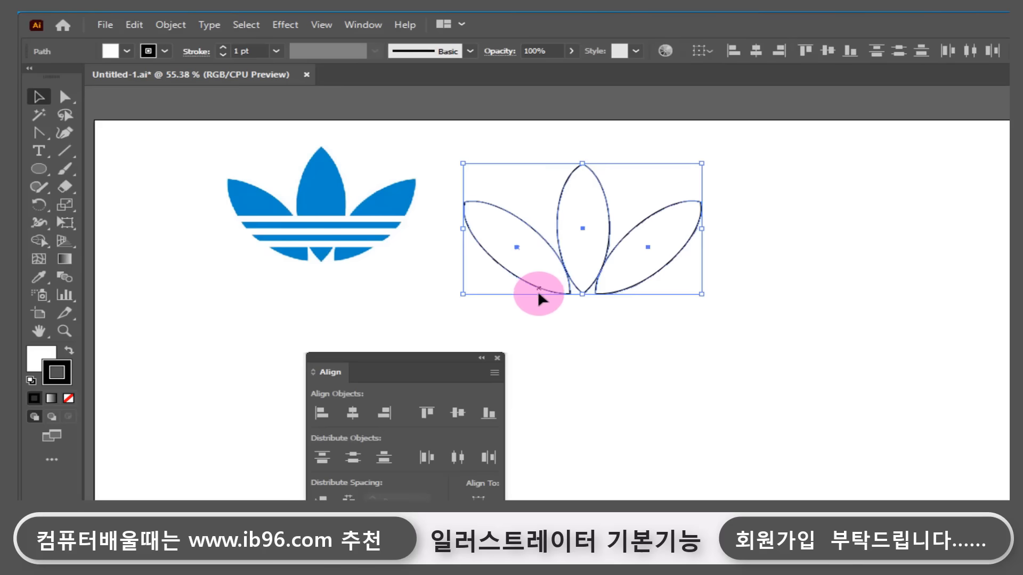
click(35, 365)
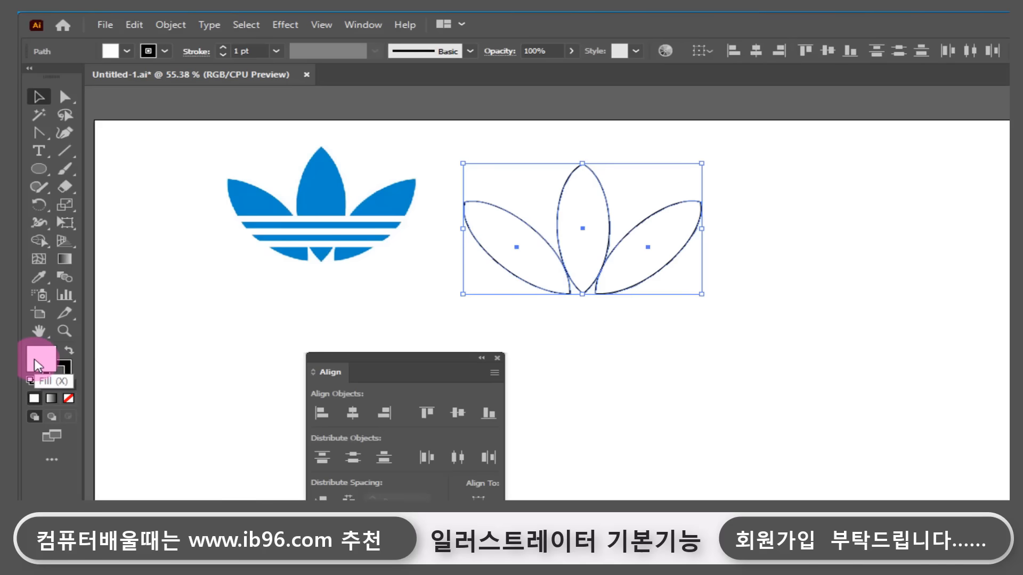
click(36, 277)
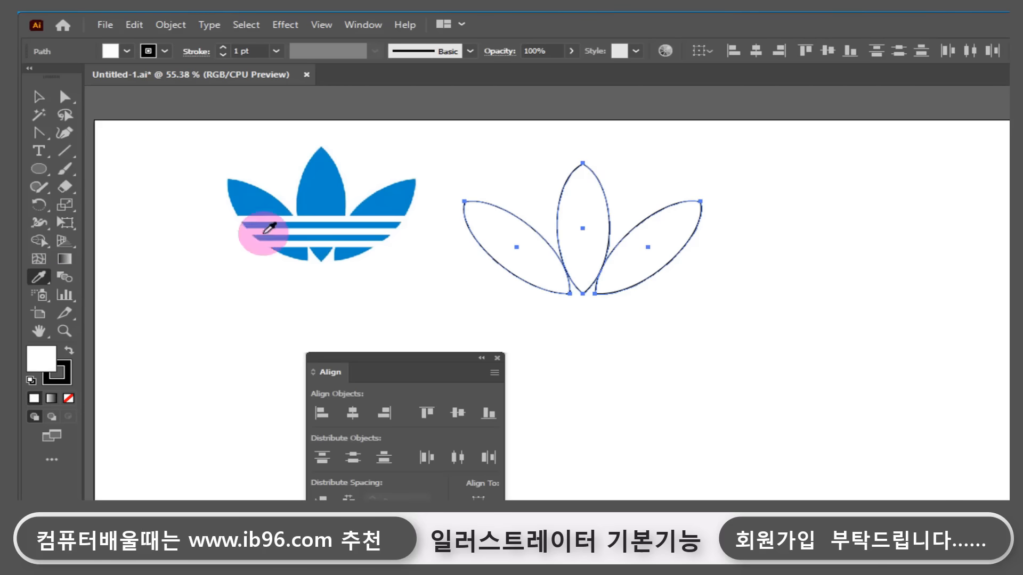
click(329, 189)
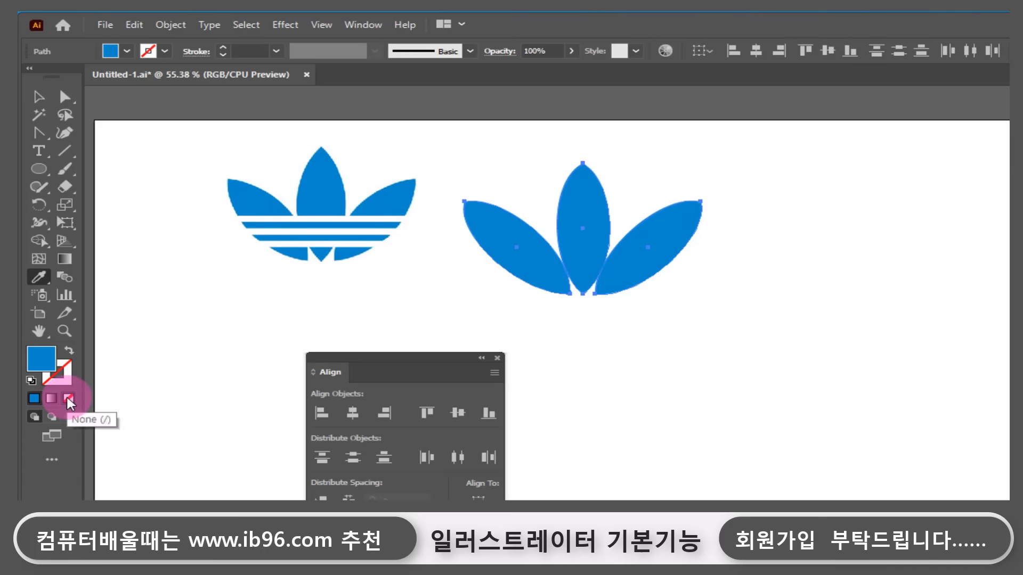
click(36, 96)
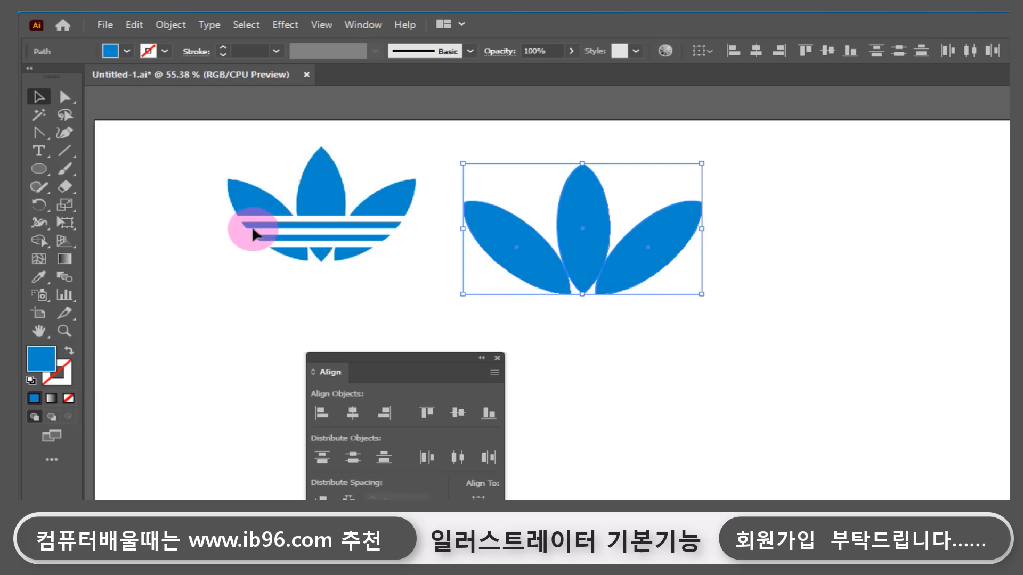
Draw a straight horizontal line with the Pen tool across the lower part of the three leaves, extending slightly past both outer leaves.
key(ctrl+shift+a)
key(p)
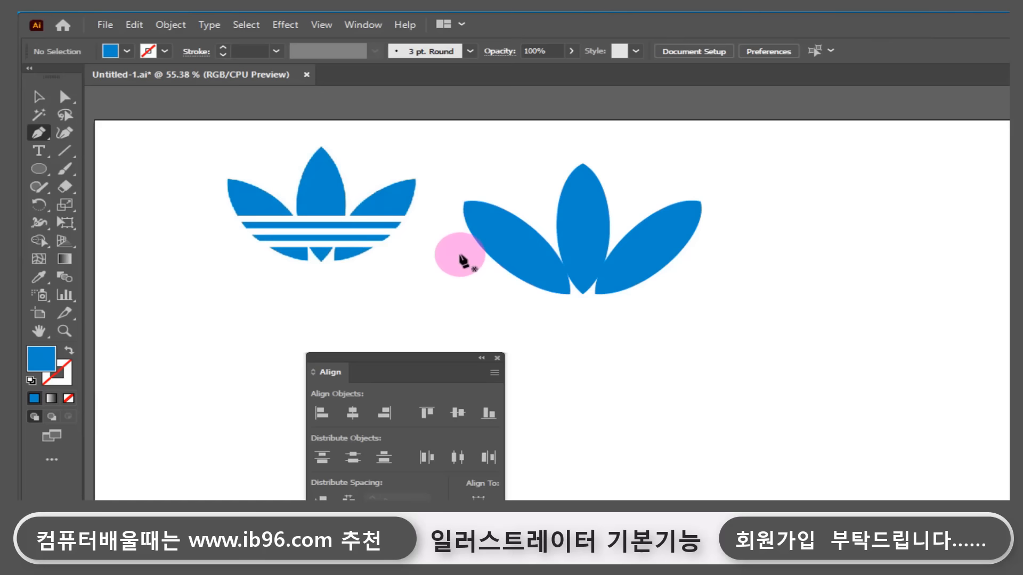
click(462, 258)
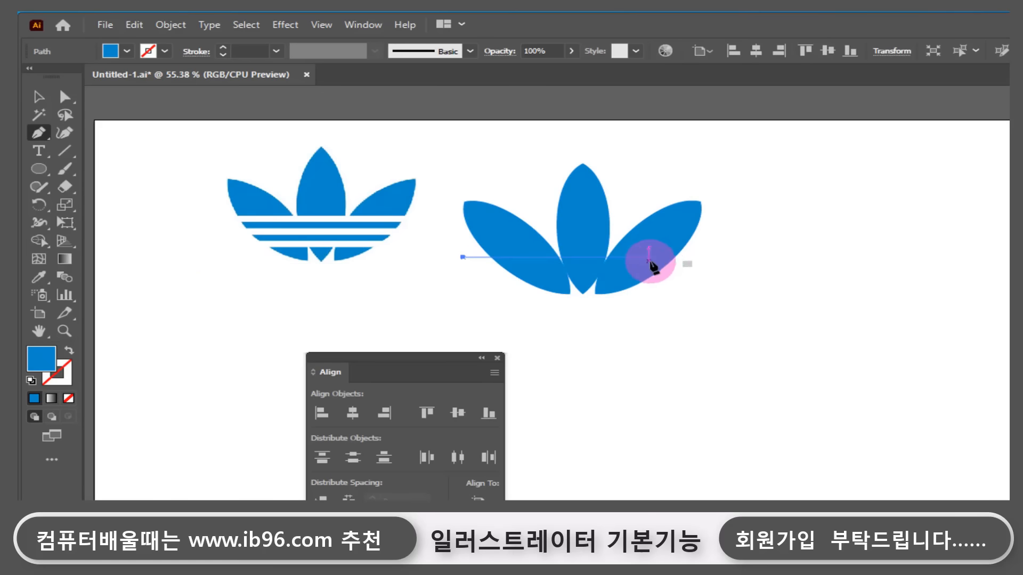
click(711, 257)
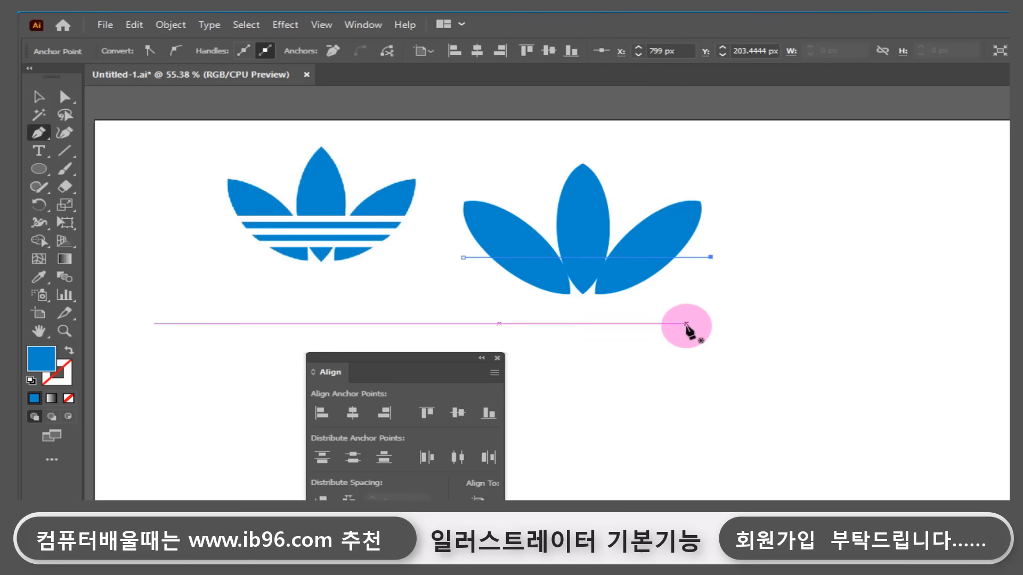
Give the horizontal line an 8 pt stroke and change its stroke color to white.
click(38, 96)
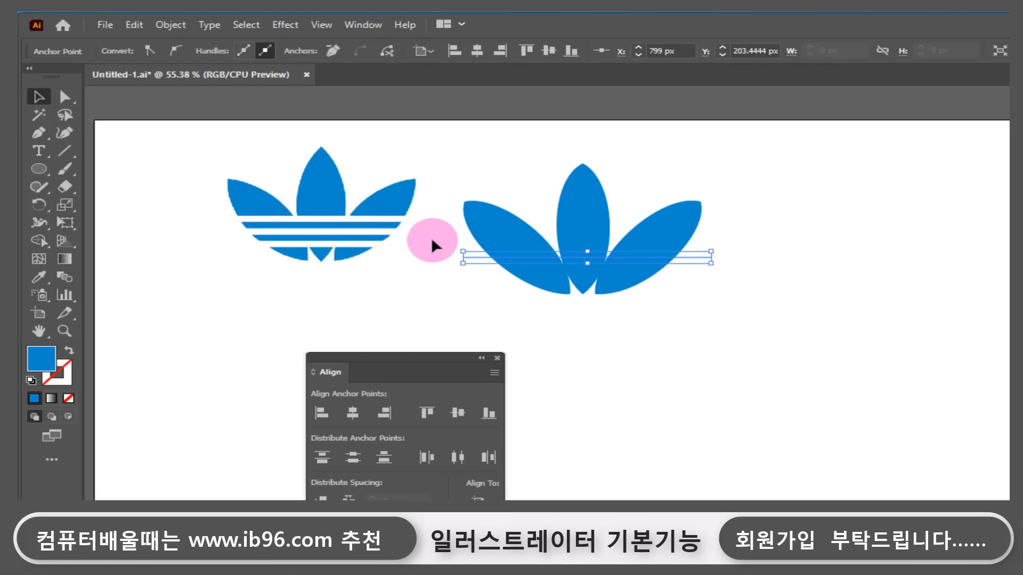
drag(467, 268, 469, 267)
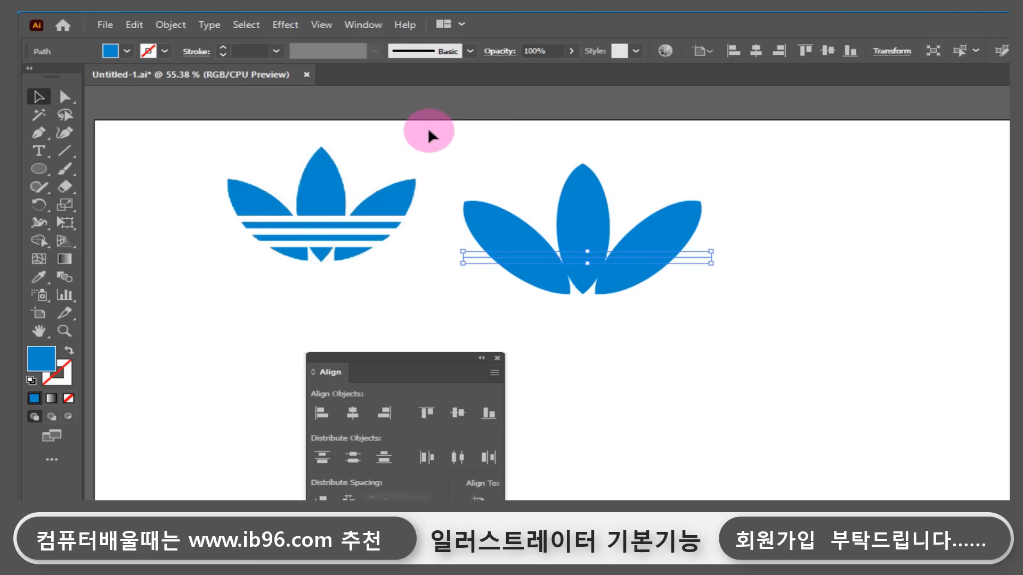
click(276, 52)
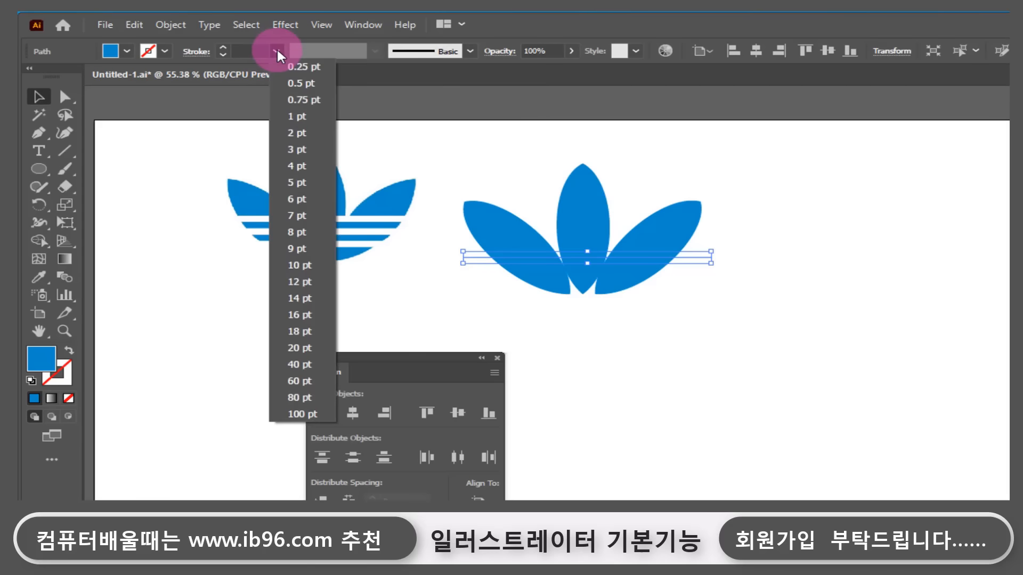
click(302, 229)
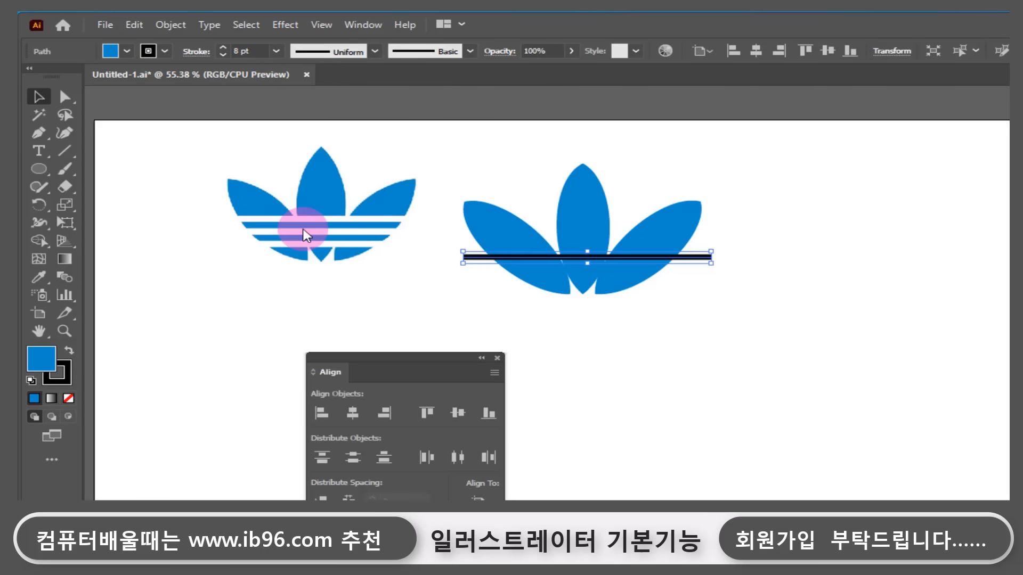
click(69, 382)
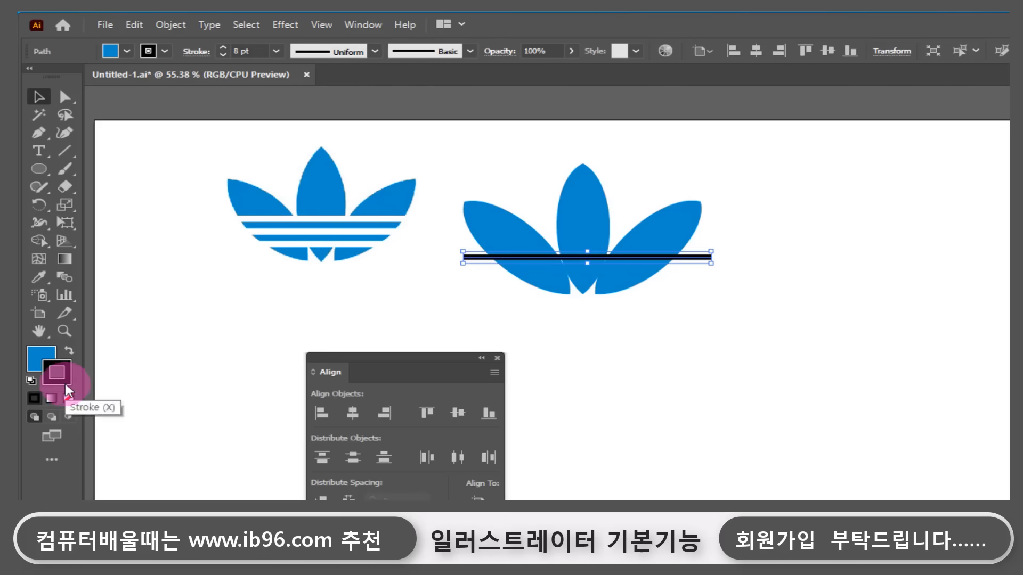
double_click(57, 373)
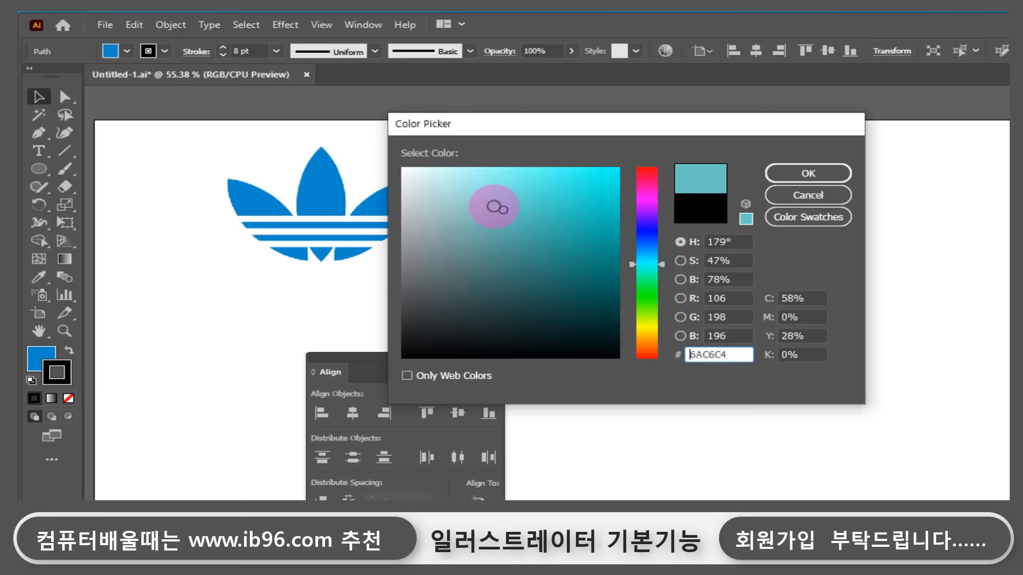
drag(495, 201, 378, 155)
click(781, 172)
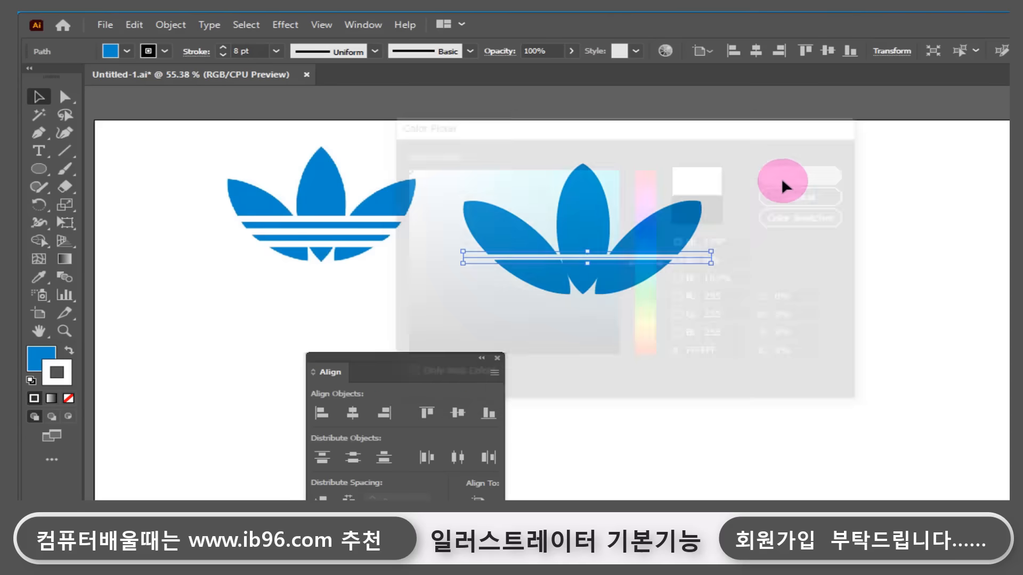
click(685, 358)
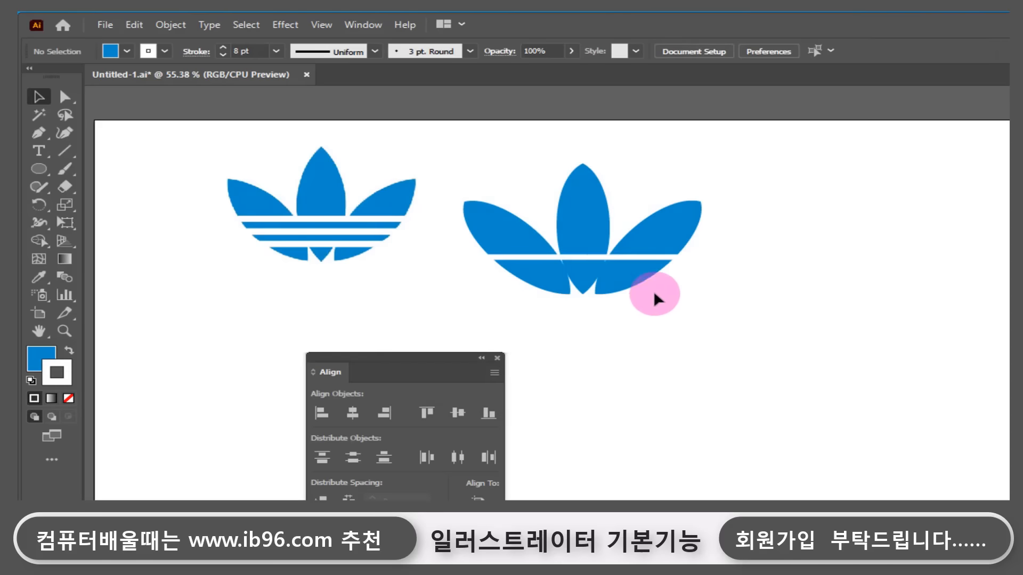
Increase the white line's stroke weight to 12 pt.
click(621, 257)
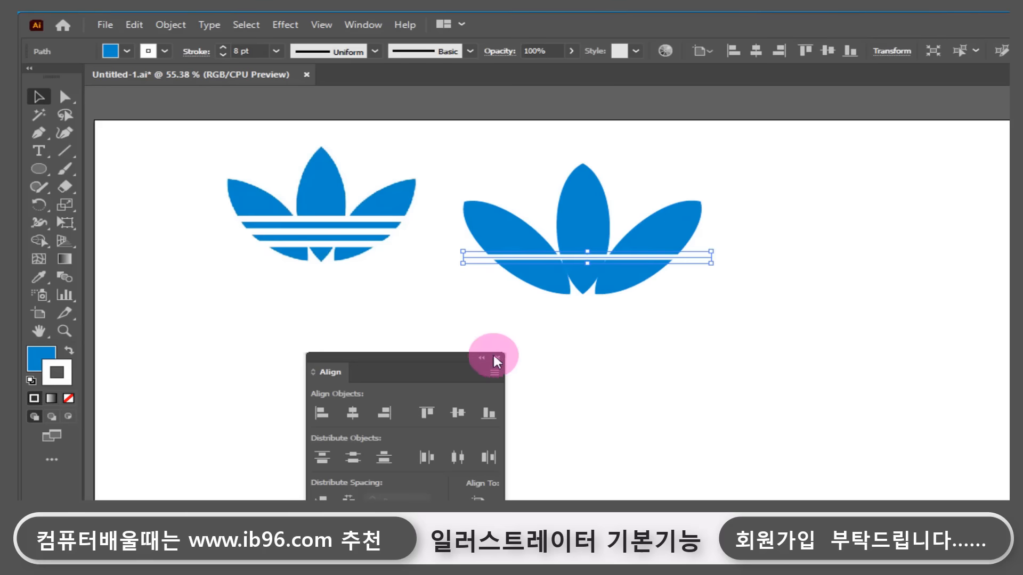
click(222, 48)
click(223, 47)
click(223, 48)
click(222, 47)
click(495, 263)
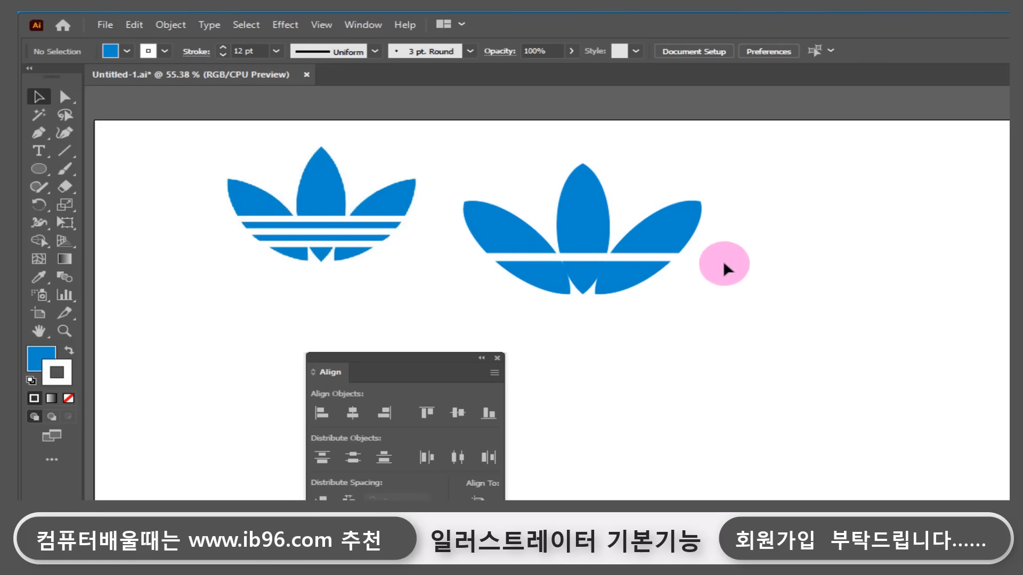
Duplicate the white line twice straight downward, making three closely spaced horizontal stripes across the leaves.
click(635, 260)
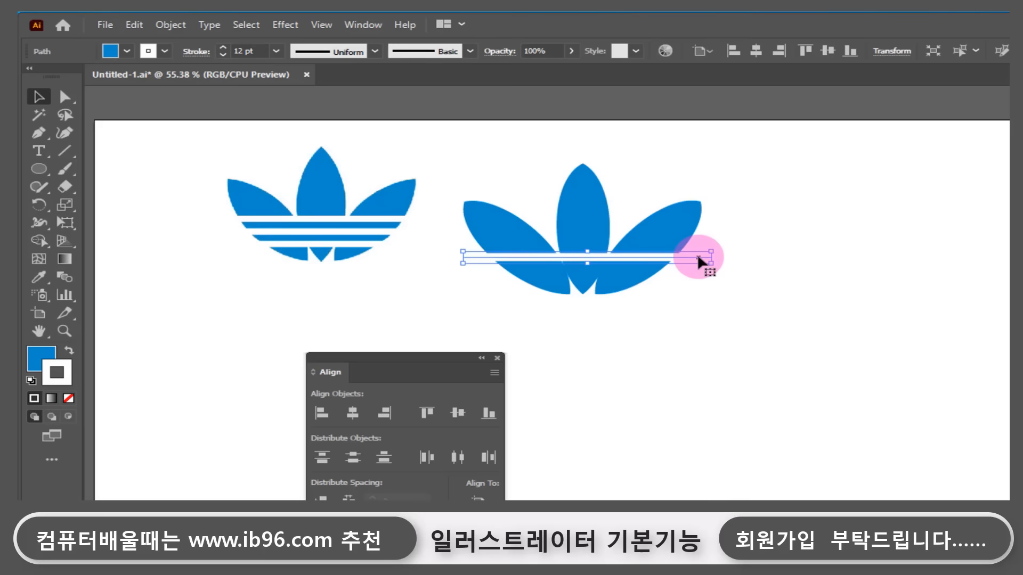
drag(697, 258, 700, 275)
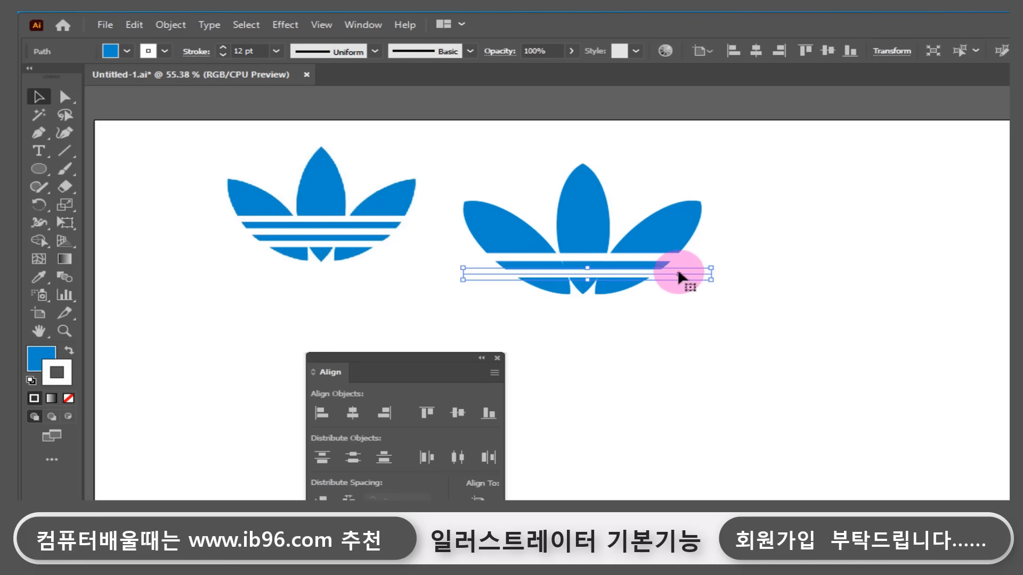
drag(678, 272, 678, 285)
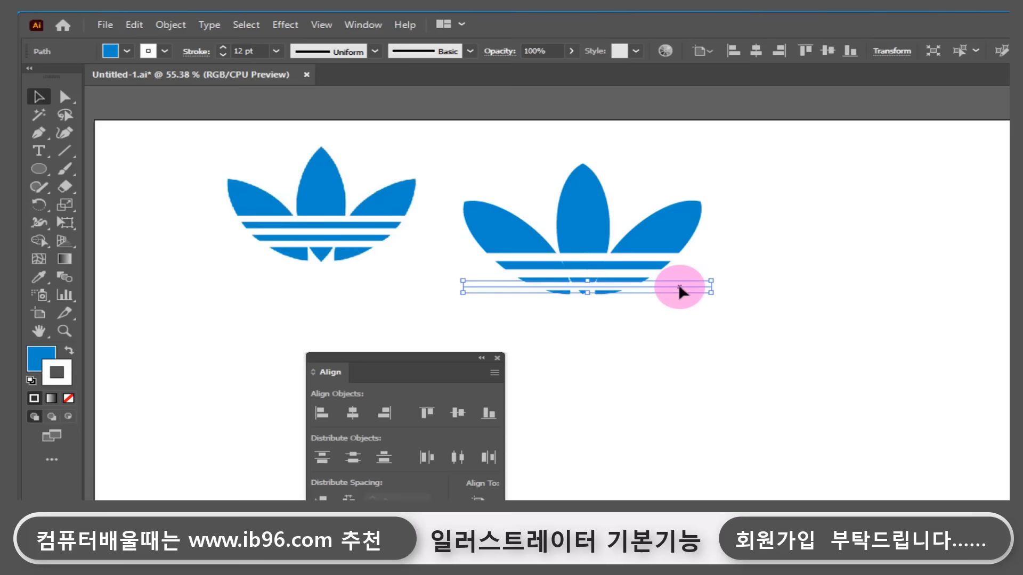
Shift the three white stripes up together slightly, leaving a strip of the blue leaf tips below the lowest one.
drag(785, 235, 701, 318)
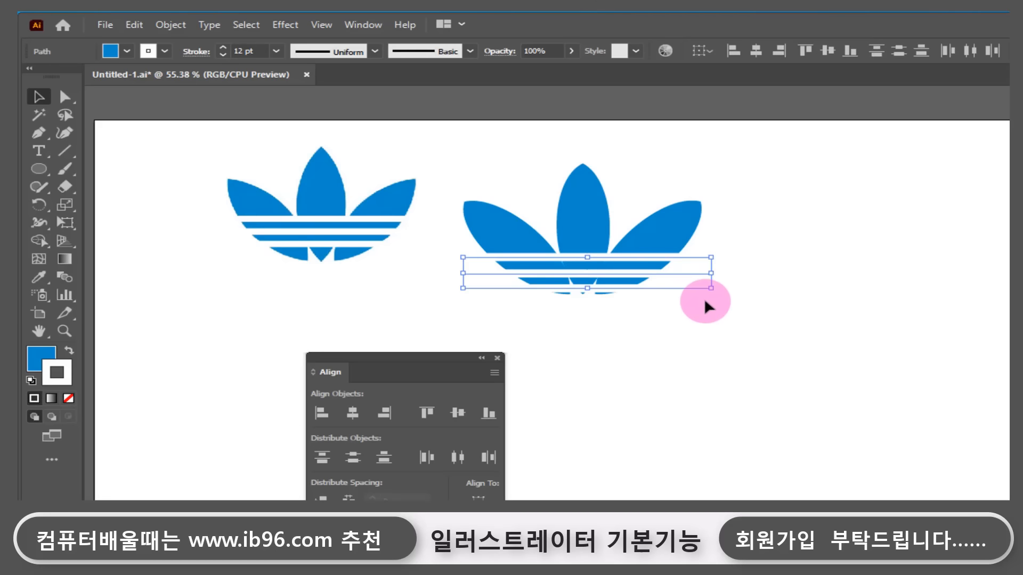
key(Up)
key(Up)
key(Up)
key(Up)
key(Up)
key(Up)
key(Up)
key(Up)
key(Up)
key(Up)
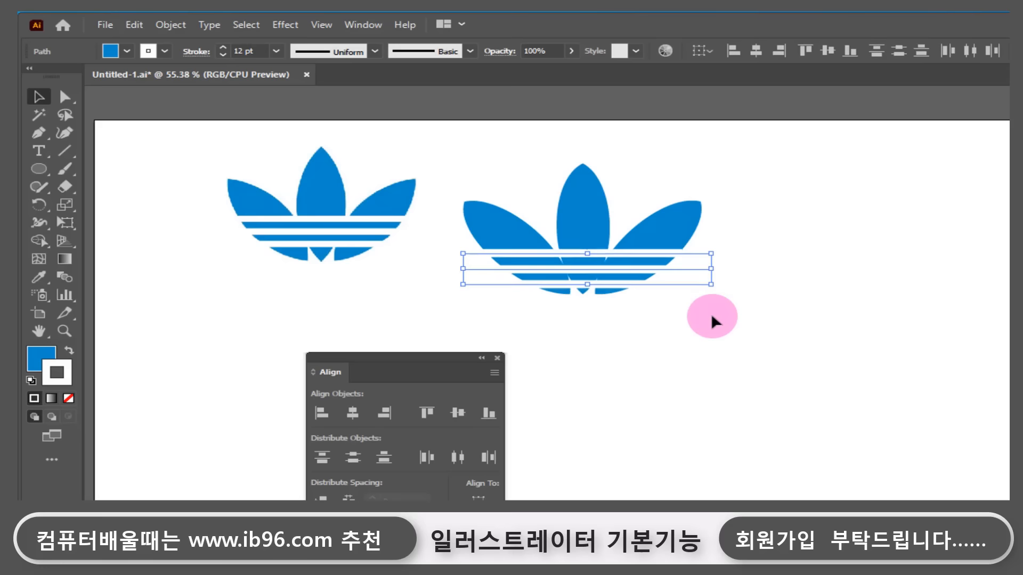
key(Up)
key(Up)
key(Up)
key(Up)
key(Up)
key(Up)
key(Up)
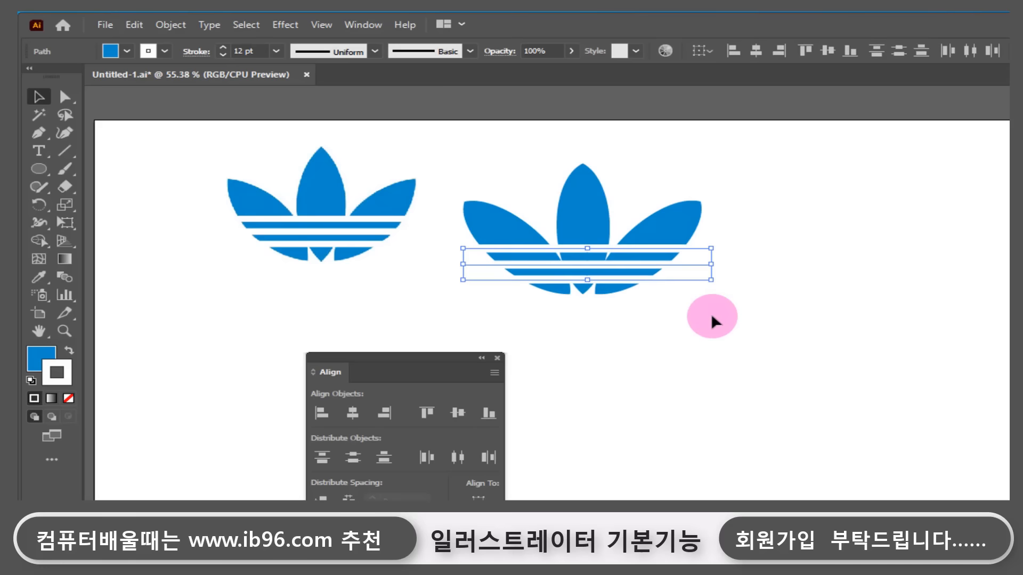
key(Down)
key(Down)
key(Down)
key(Down)
key(Down)
key(Down)
key(Down)
key(Down)
key(Down)
key(Down)
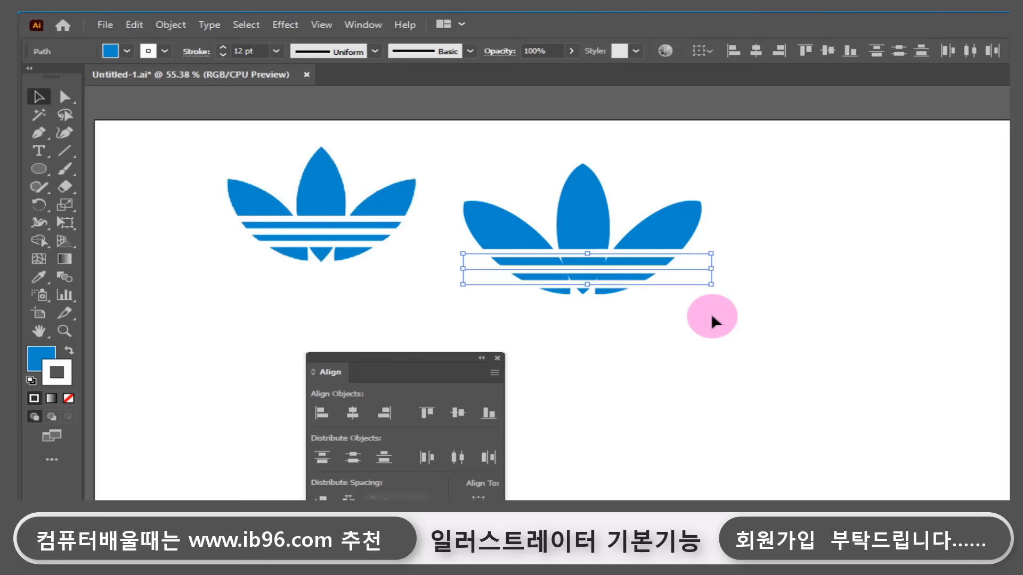
click(742, 334)
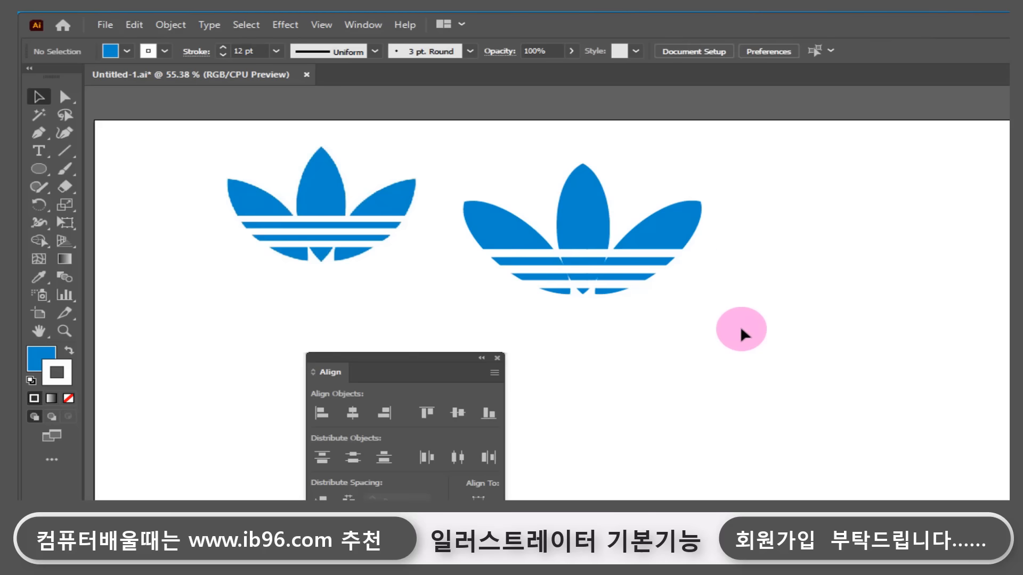